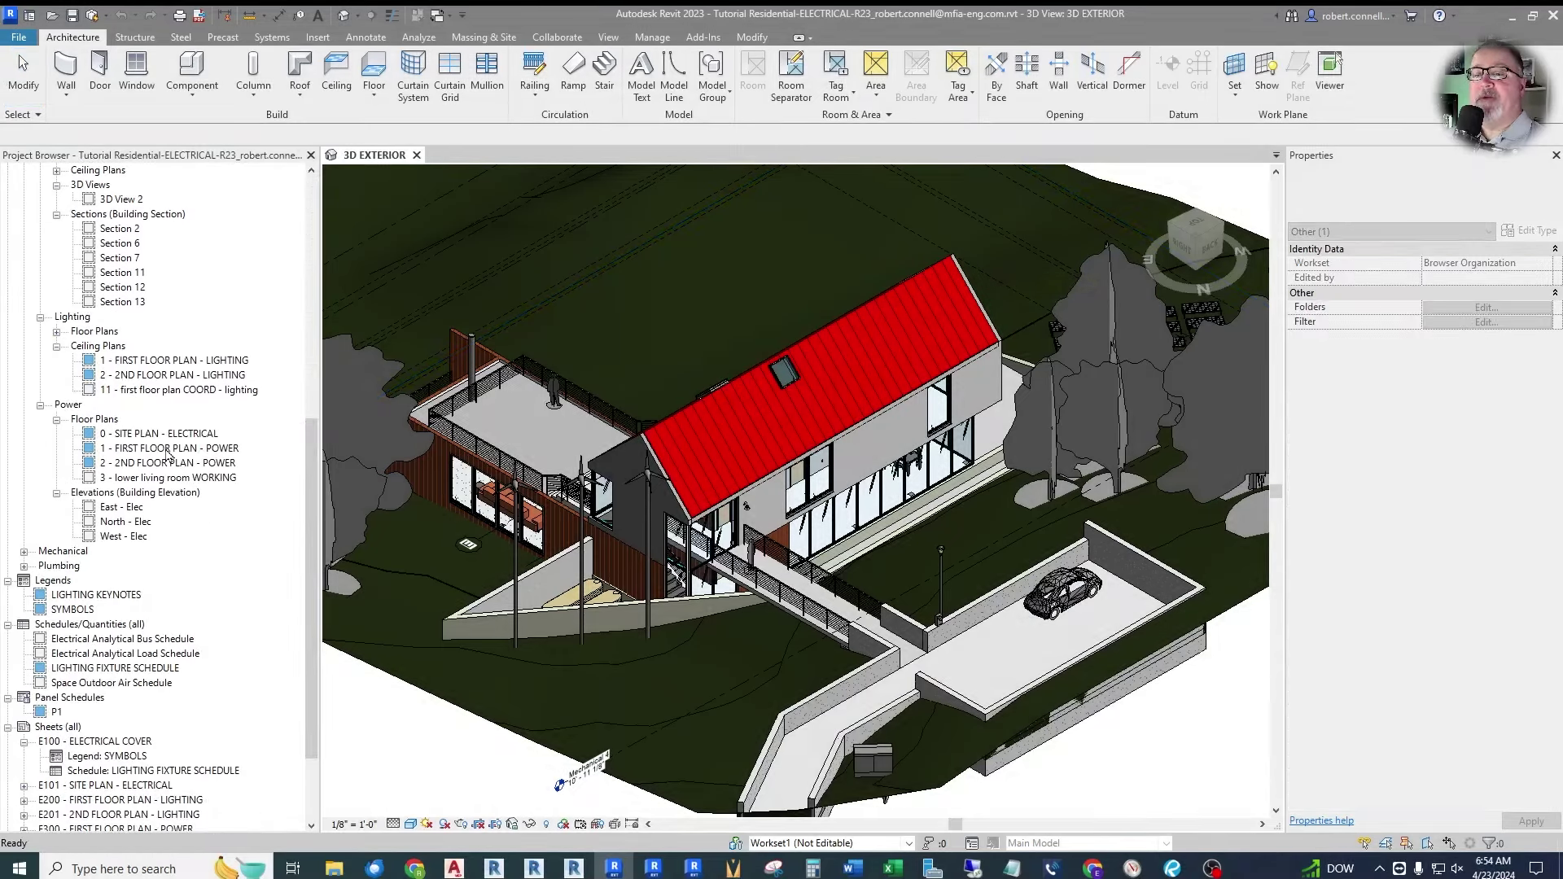
# Open the 1 - FIRST FLOOR PLAN - POWER view and inspect the furnace fixture and its text note in Mech. 102.
pyautogui.doubleClick(171, 449)
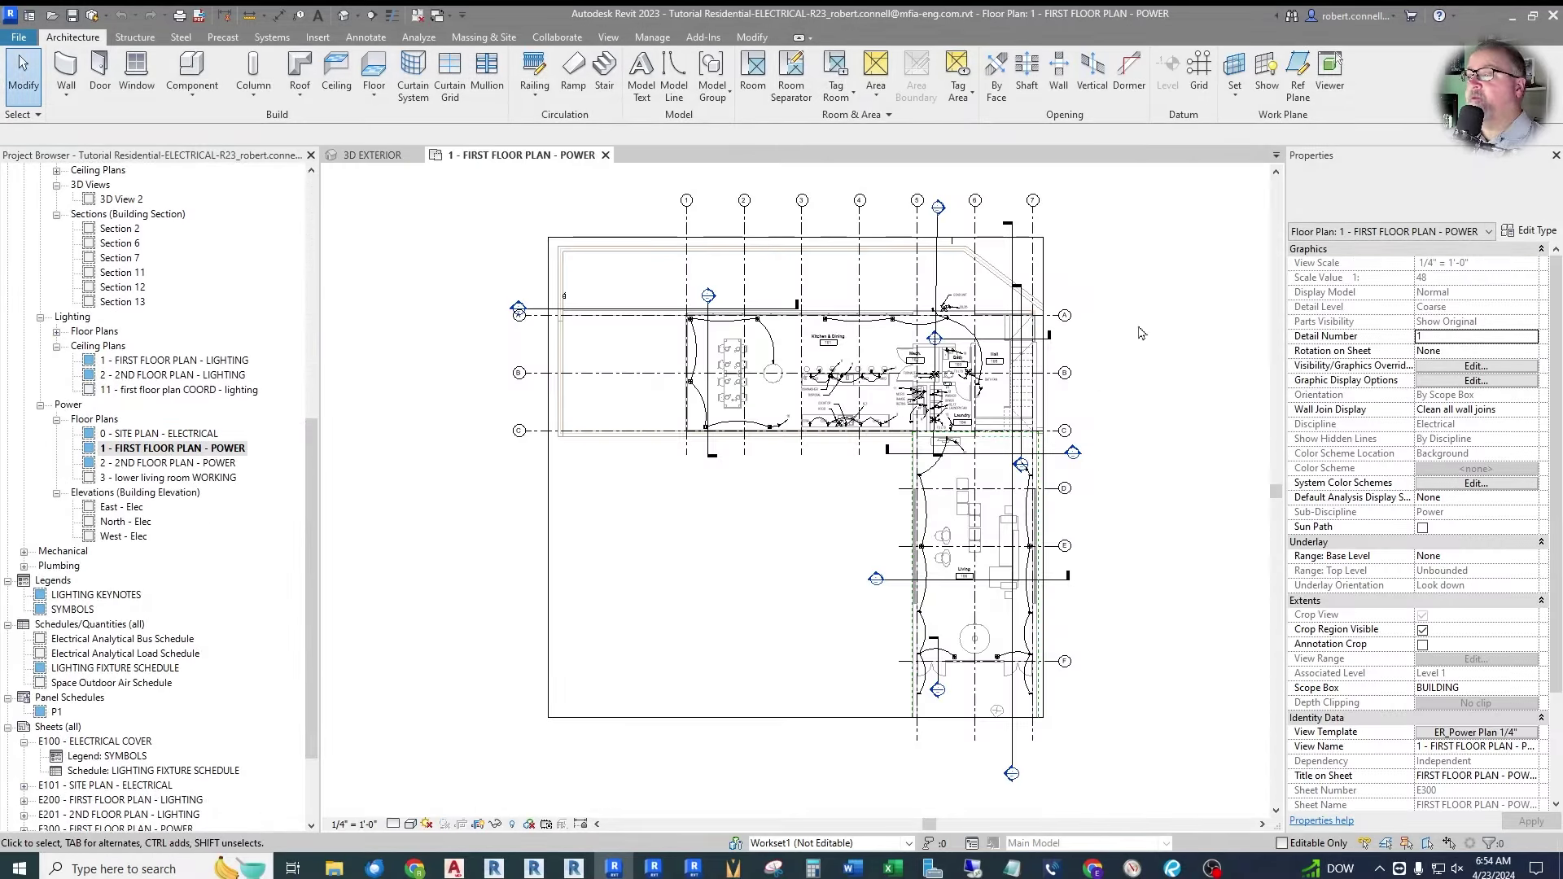
pyautogui.scroll(5, 951, 339)
pyautogui.scroll(5, 864, 443)
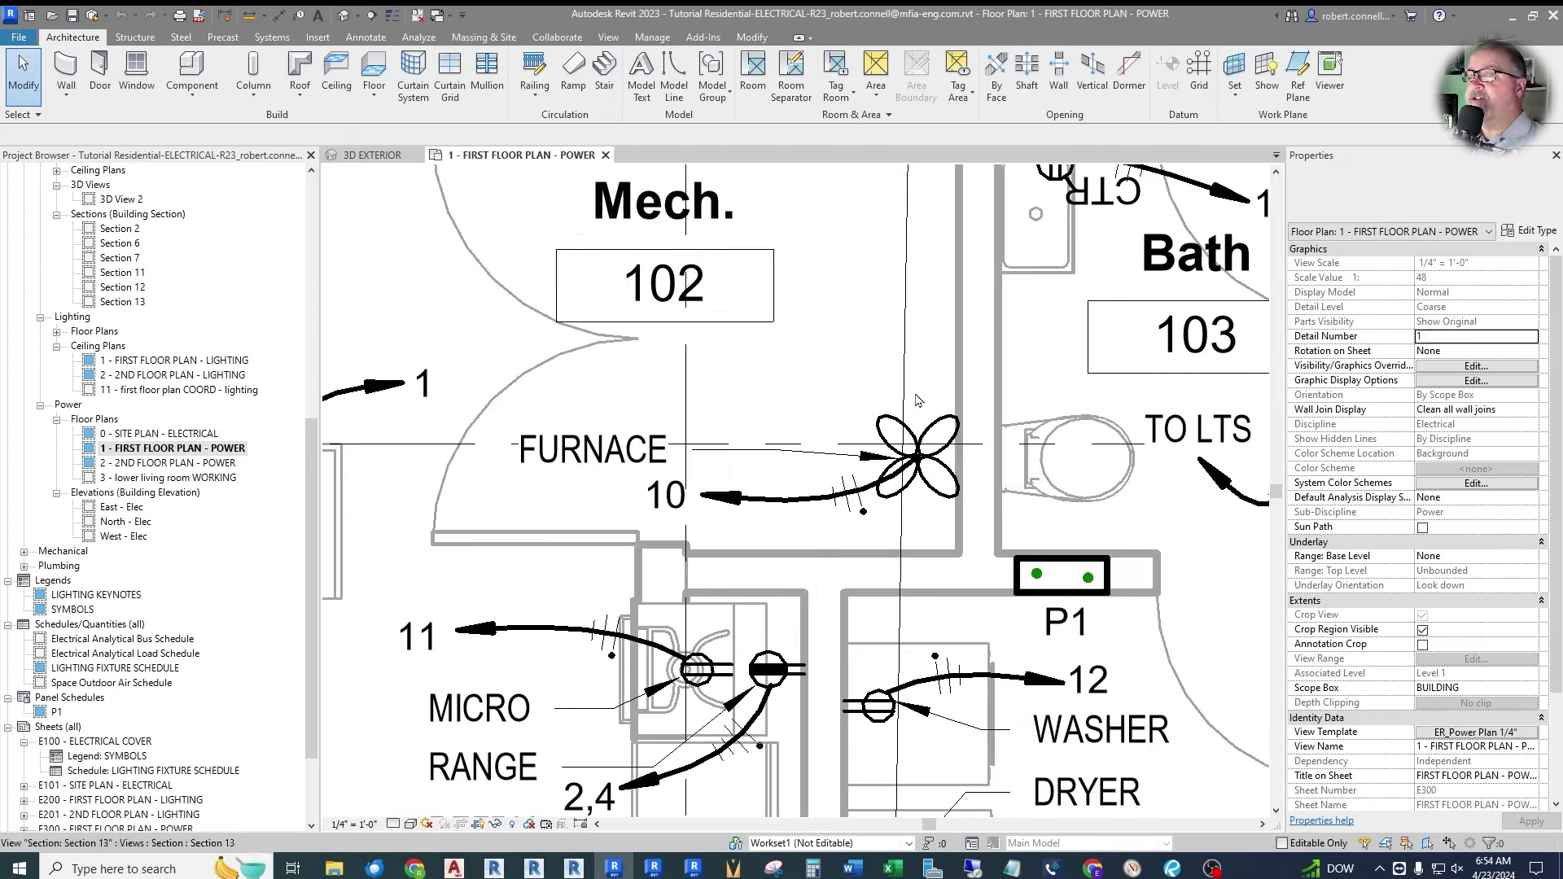
pyautogui.click(887, 426)
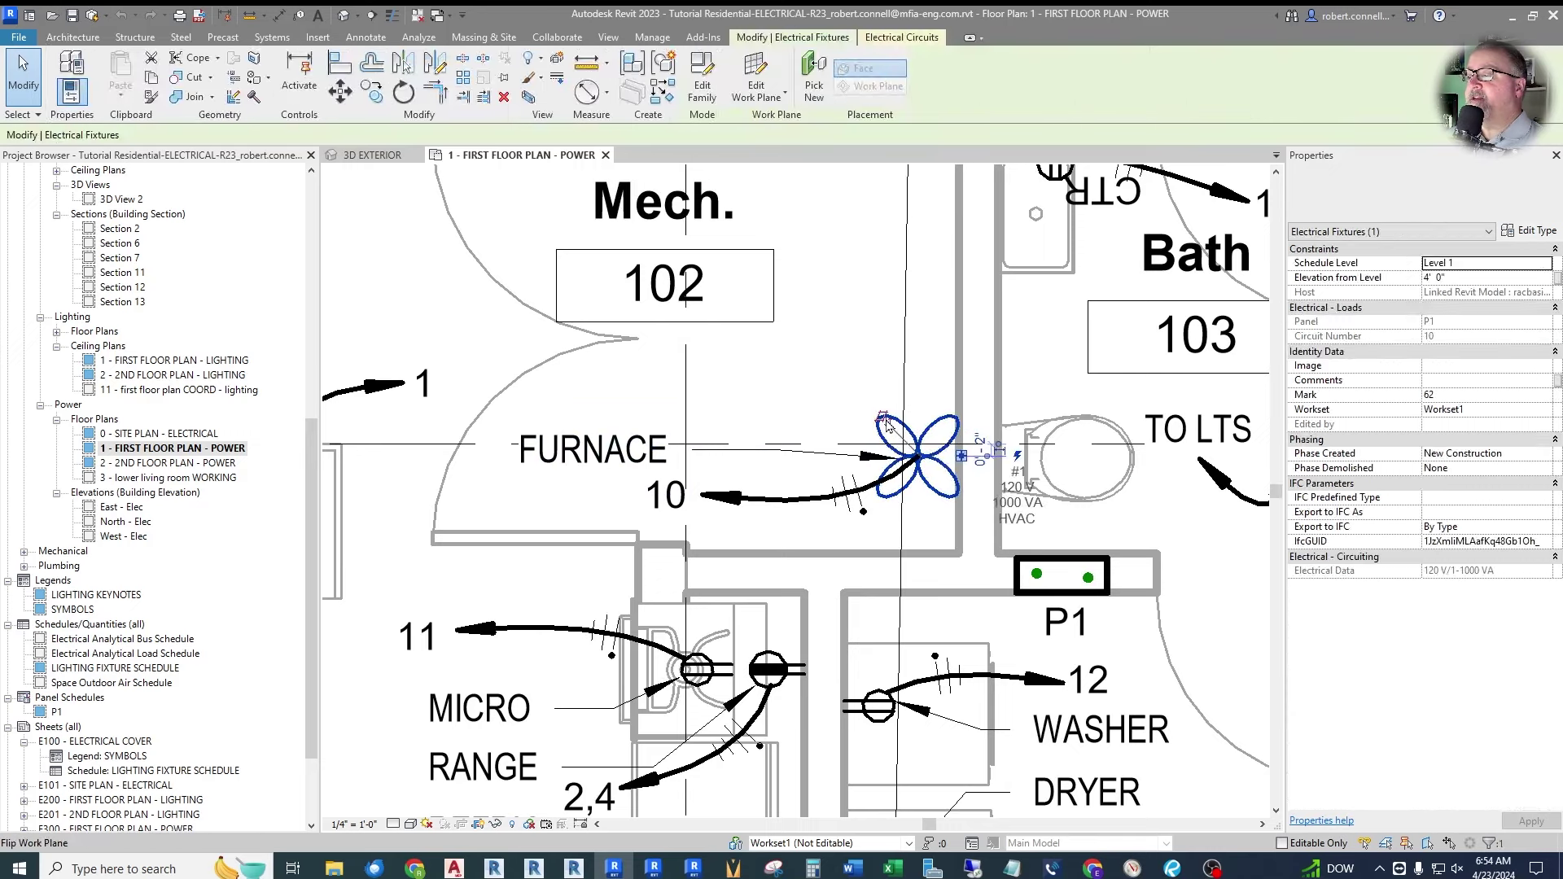
pyautogui.click(623, 472)
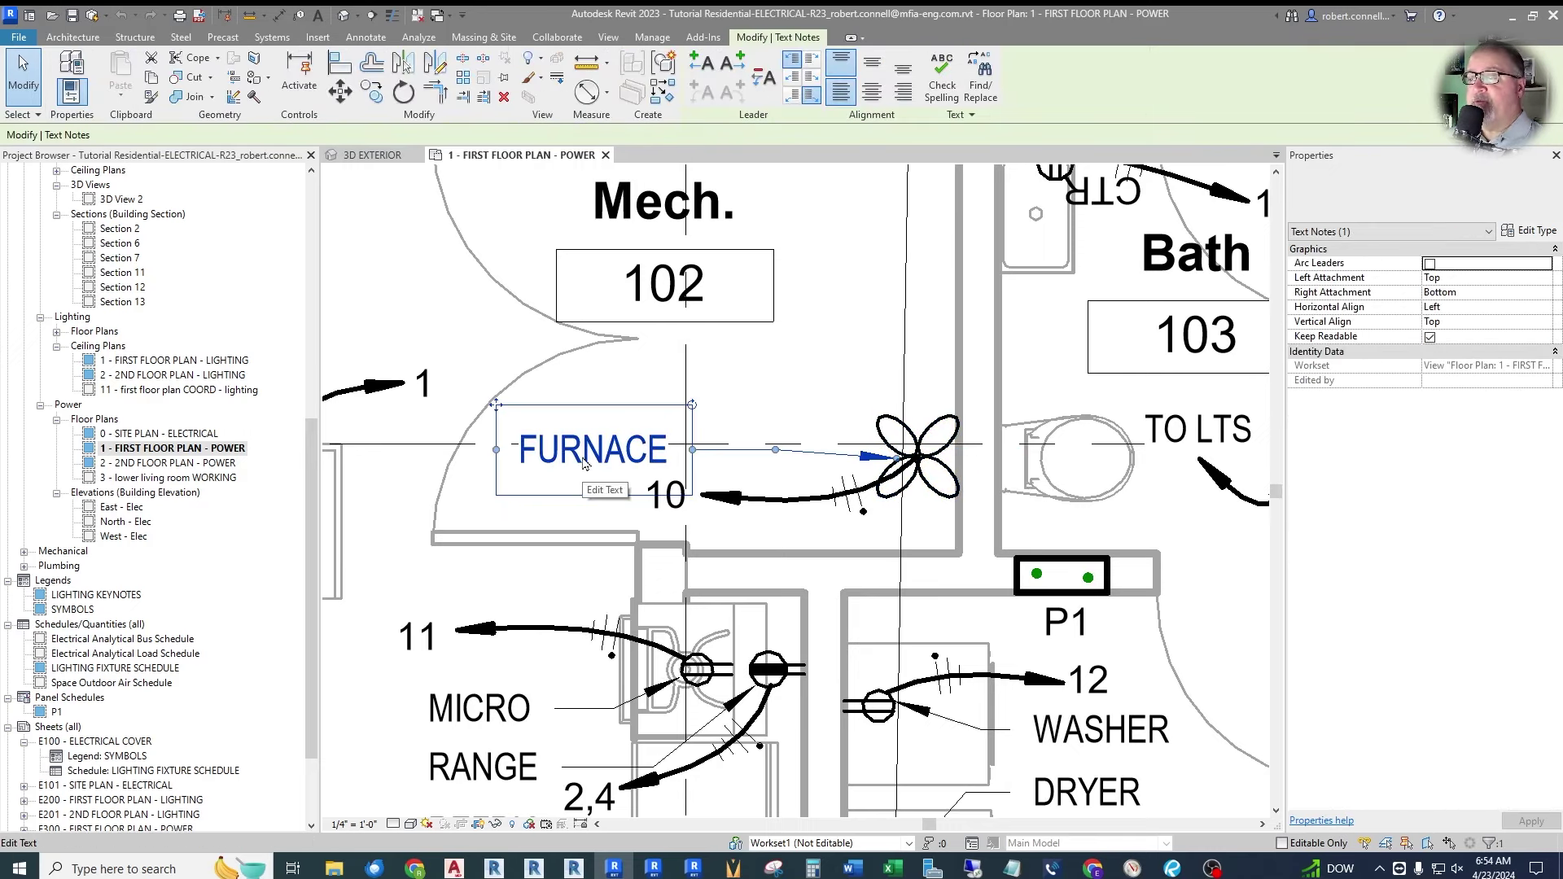
pyautogui.press('Escape')
pyautogui.scroll(-2, 583, 463)
pyautogui.scroll(-2, 814, 480)
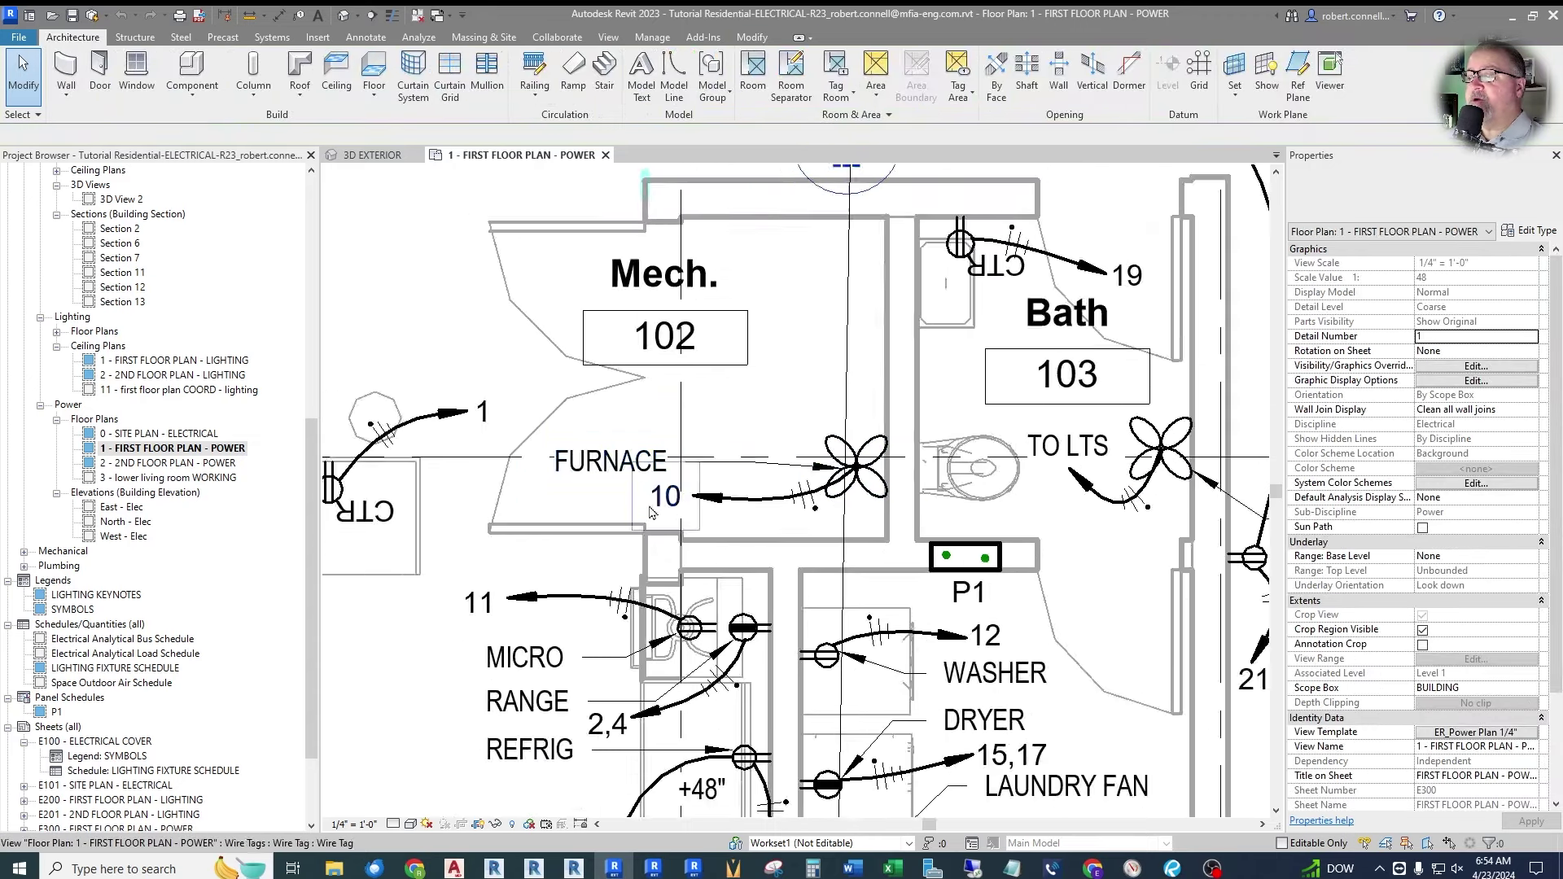
# Check the family type assigned to the furnace fixture in Mech. 102, leaving it unchanged.
pyautogui.click(825, 485)
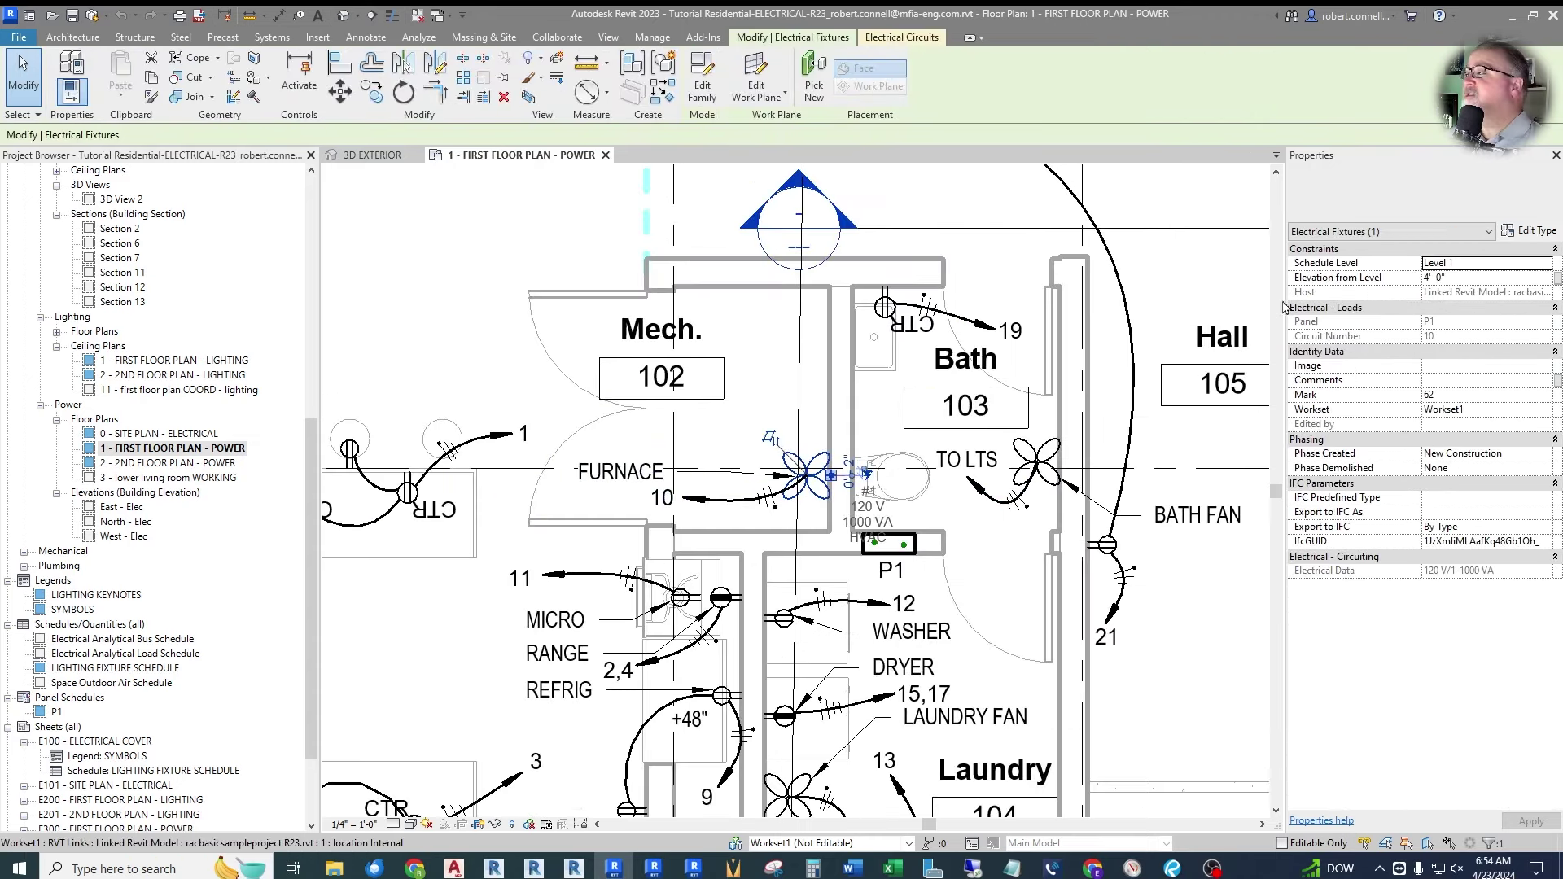
pyautogui.click(1433, 192)
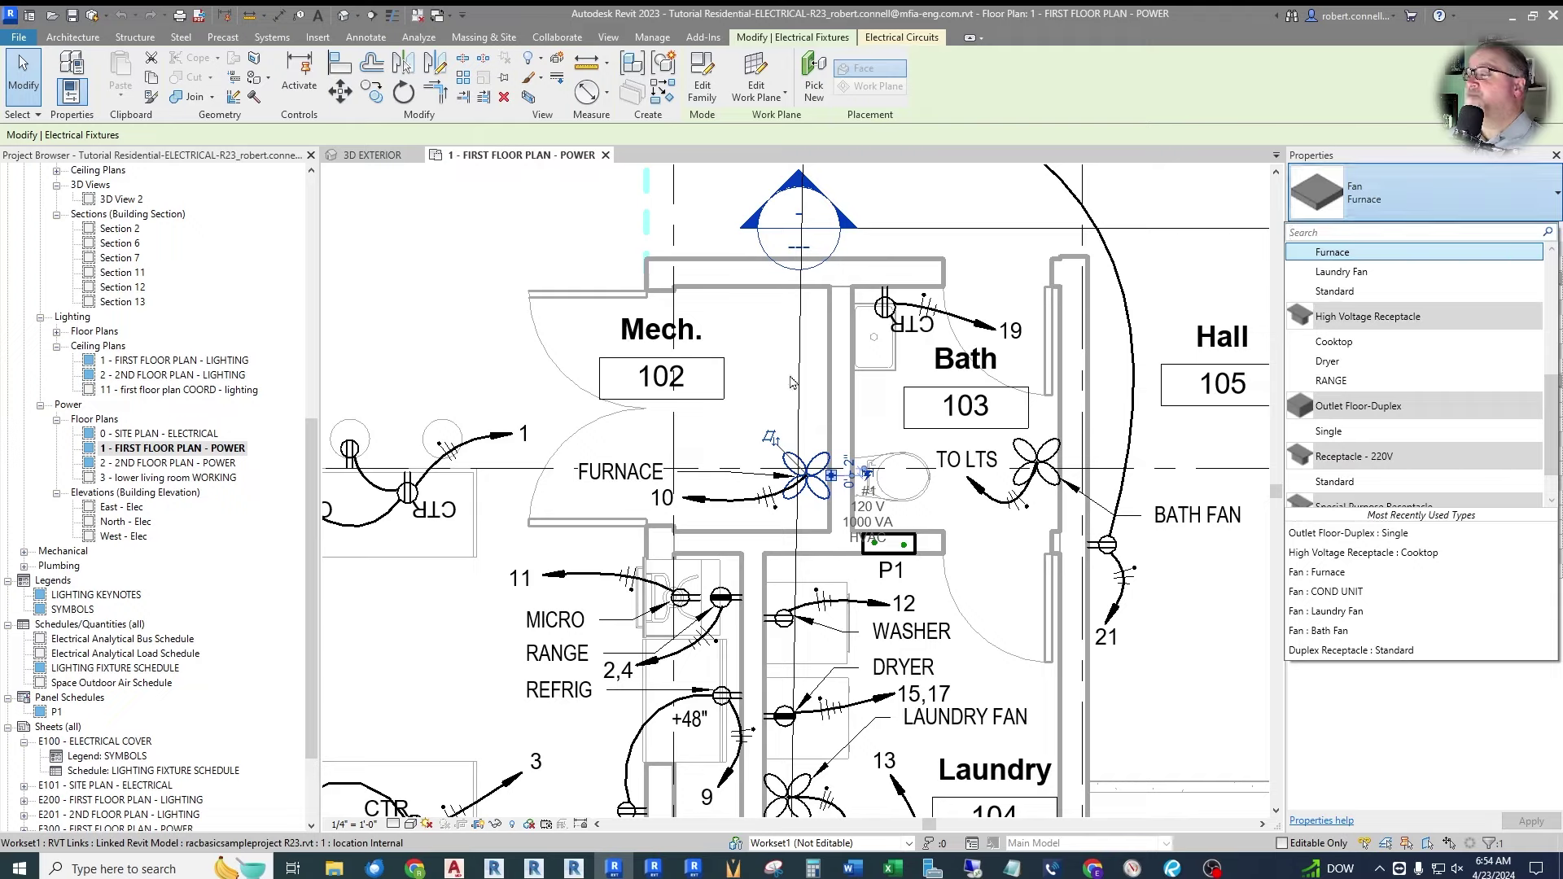
pyautogui.scroll(2, 693, 492)
pyautogui.scroll(-2, 668, 472)
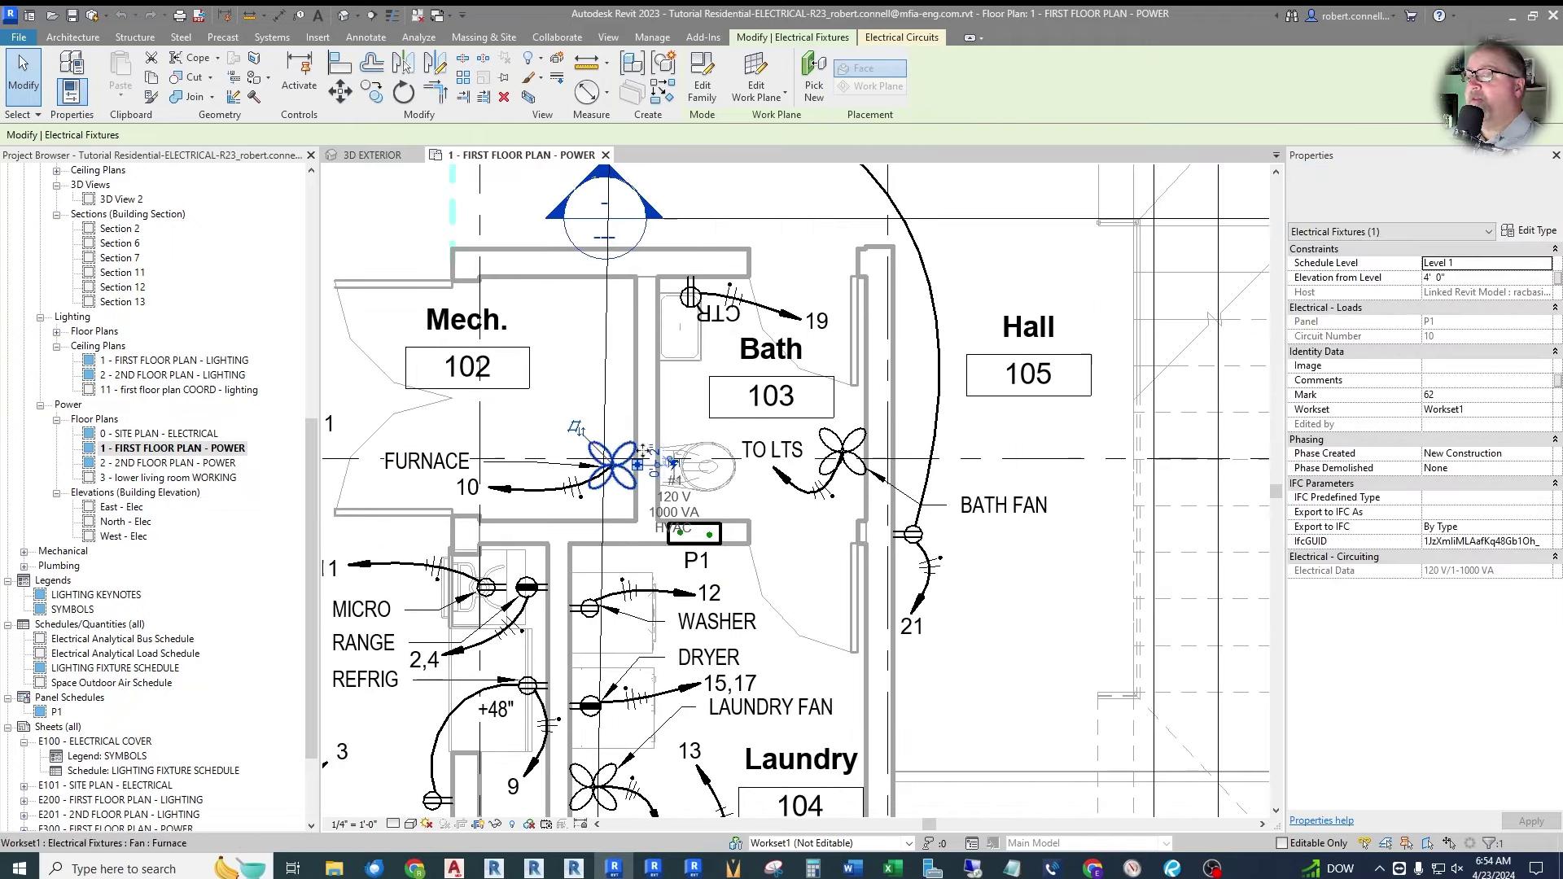
pyautogui.press('Escape')
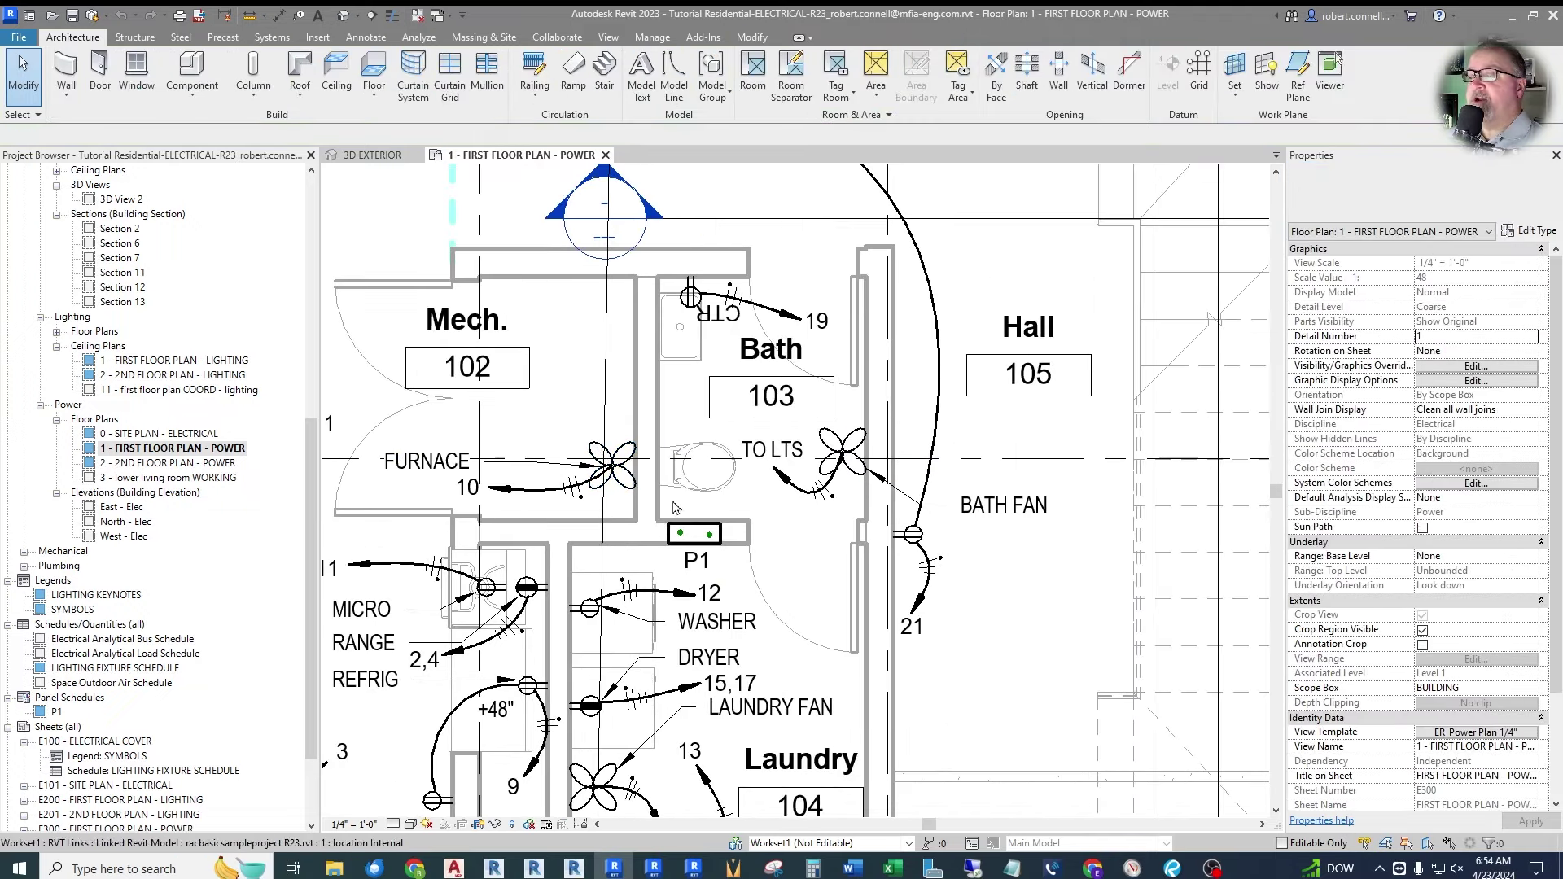
# Examine the COND UNIT fixture outside the building wall, including its electrical data, circuit wiring and note.
pyautogui.scroll(-4, 794, 472)
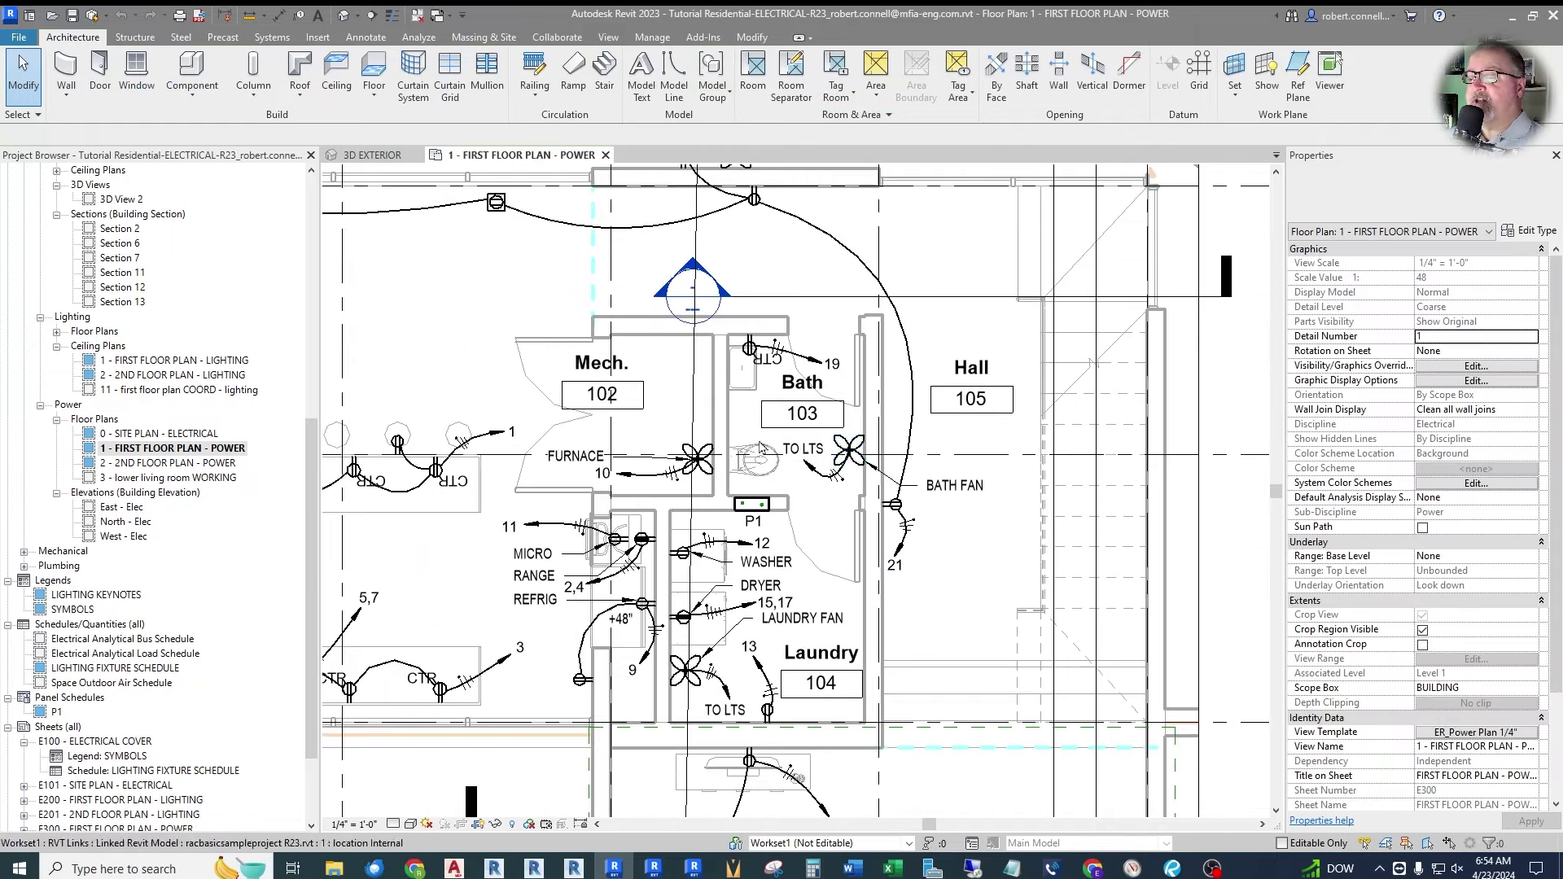
pyautogui.scroll(5, 732, 326)
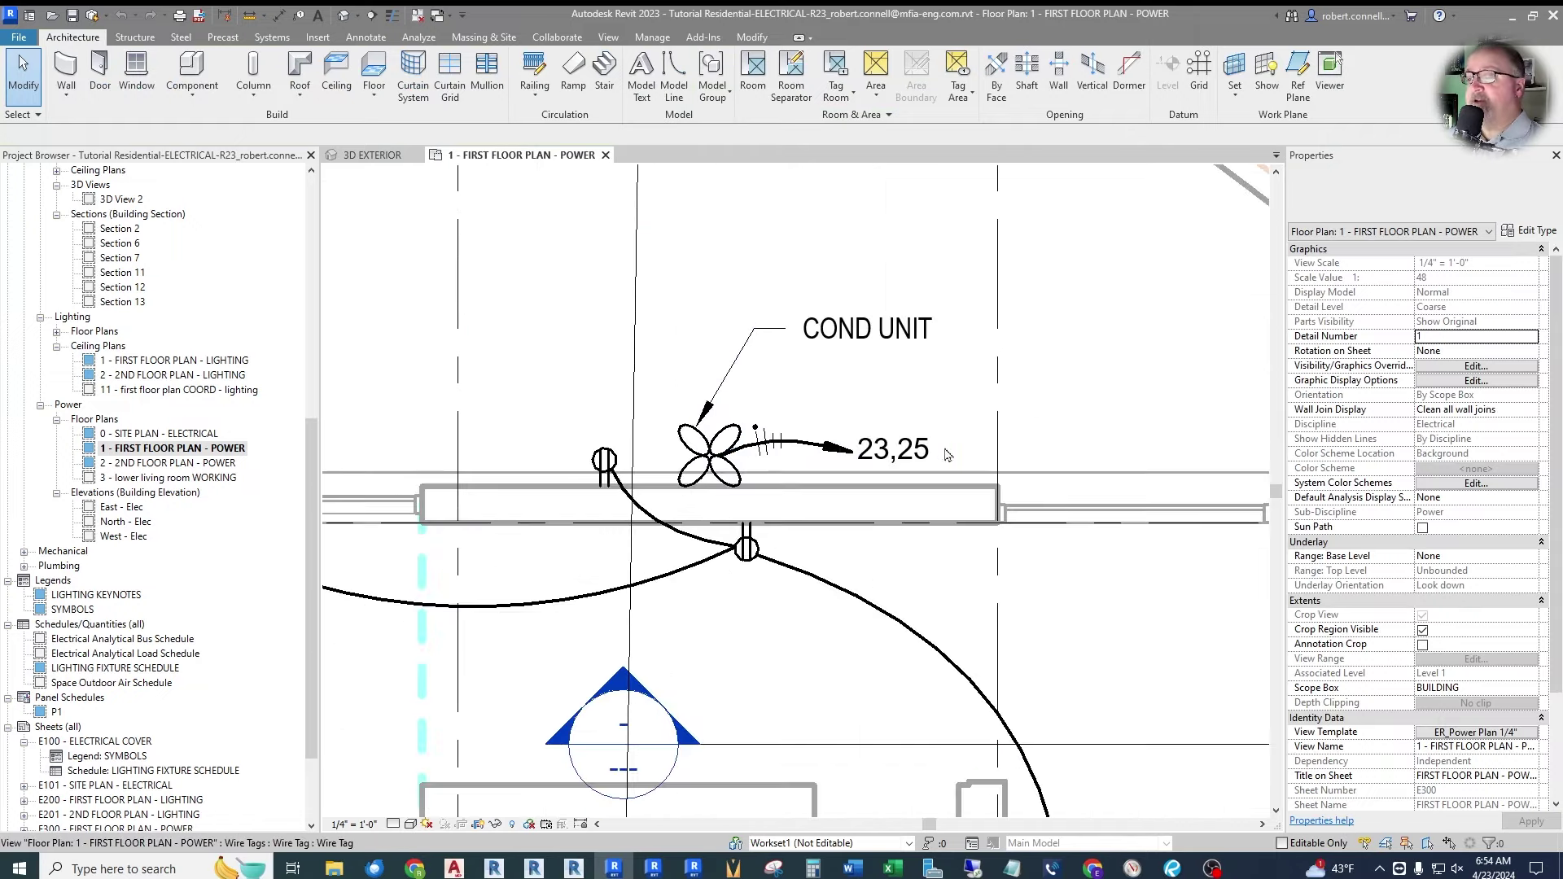
pyautogui.scroll(-2, 782, 407)
pyautogui.scroll(3, 733, 350)
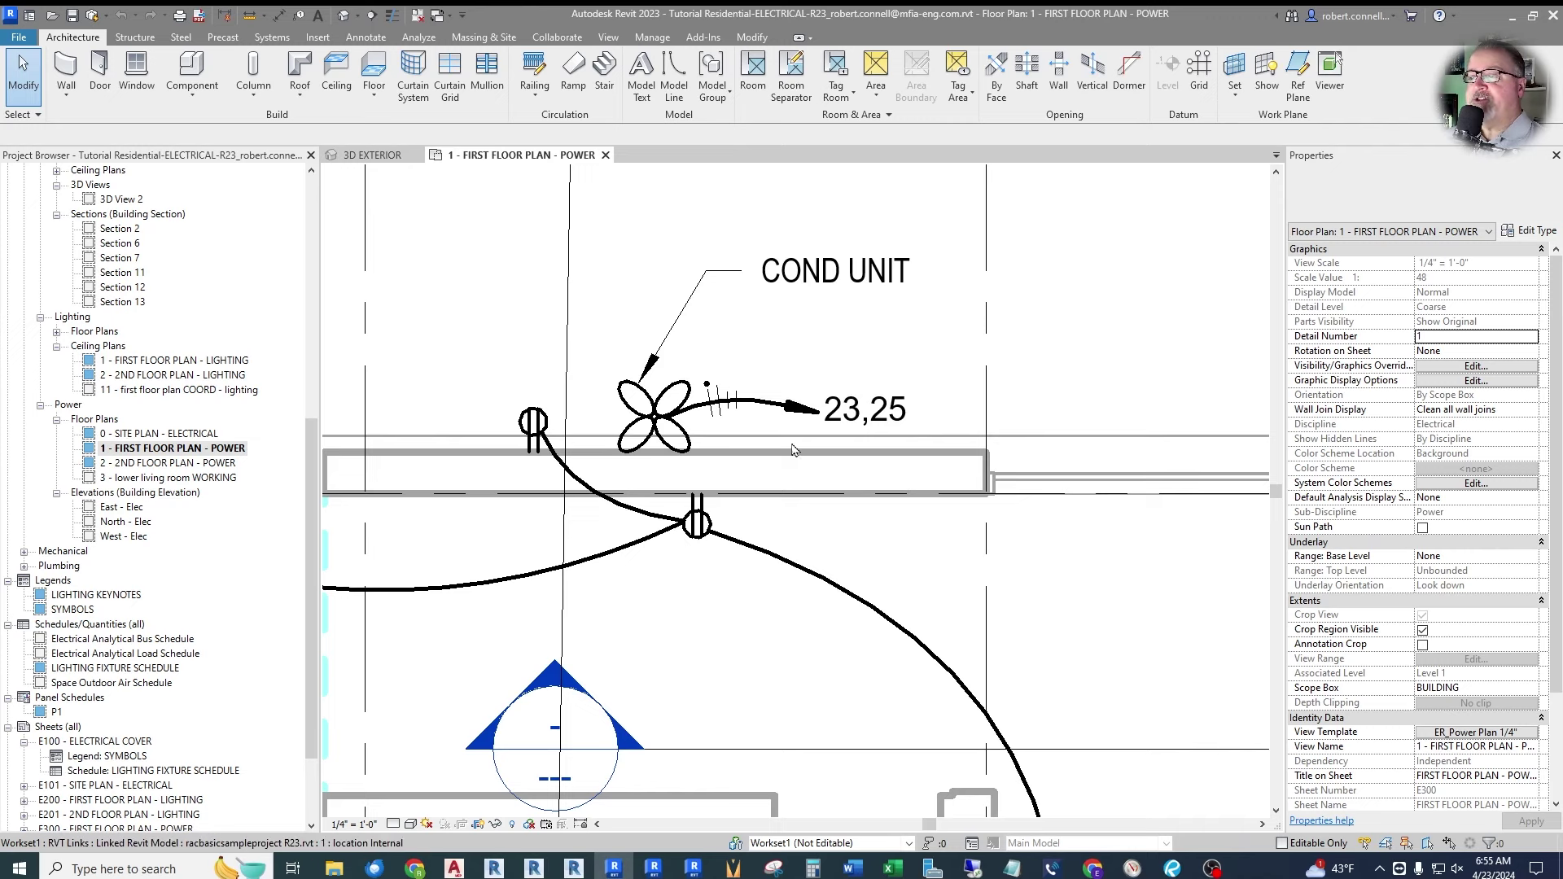
pyautogui.click(651, 430)
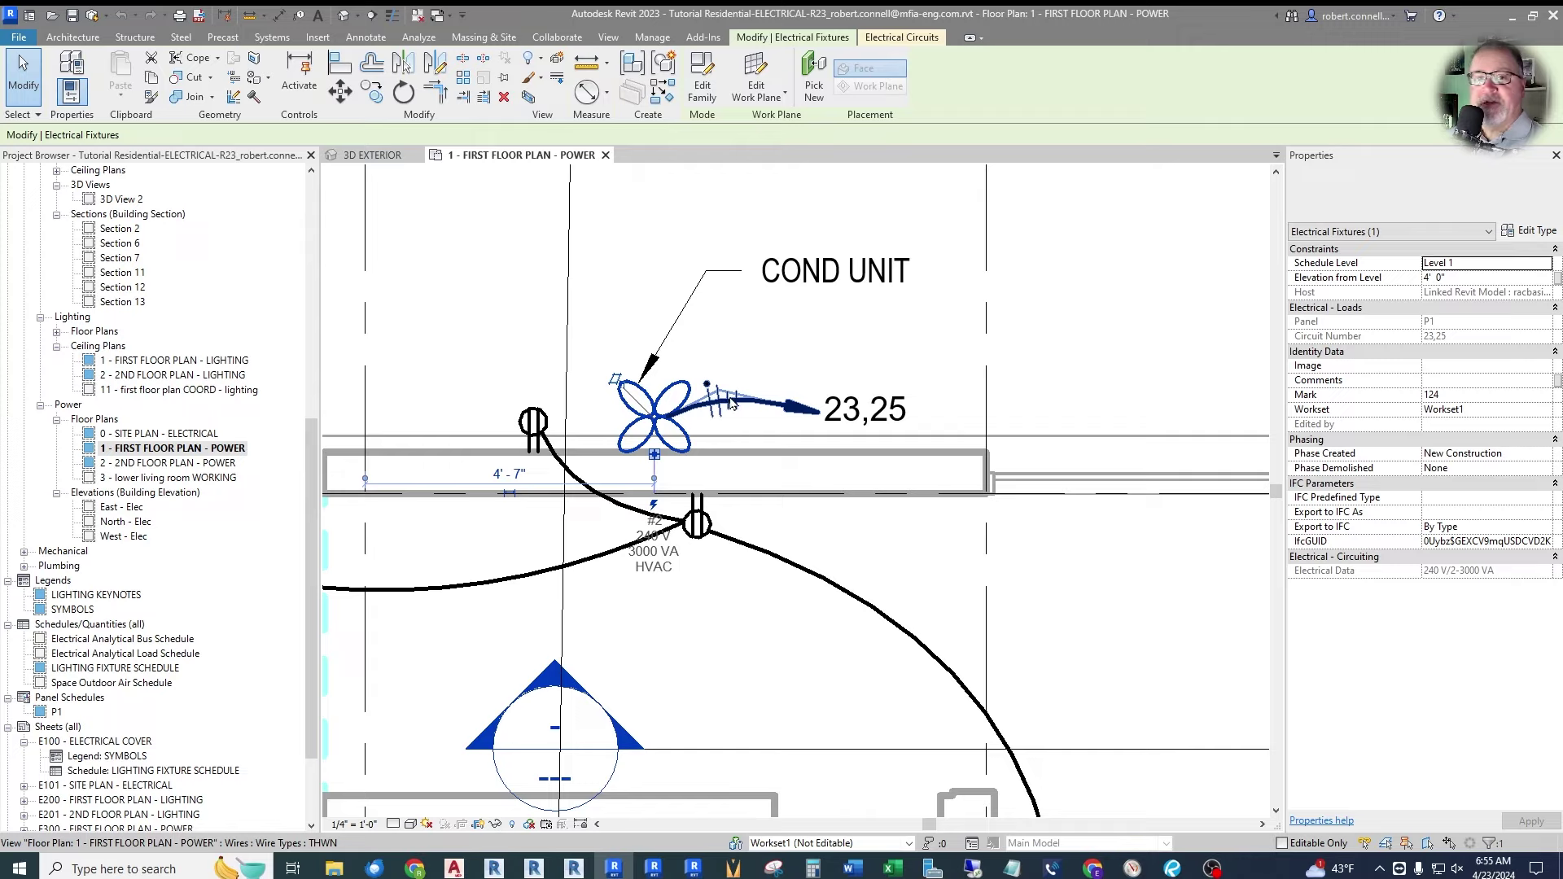
pyautogui.scroll(-5, 708, 405)
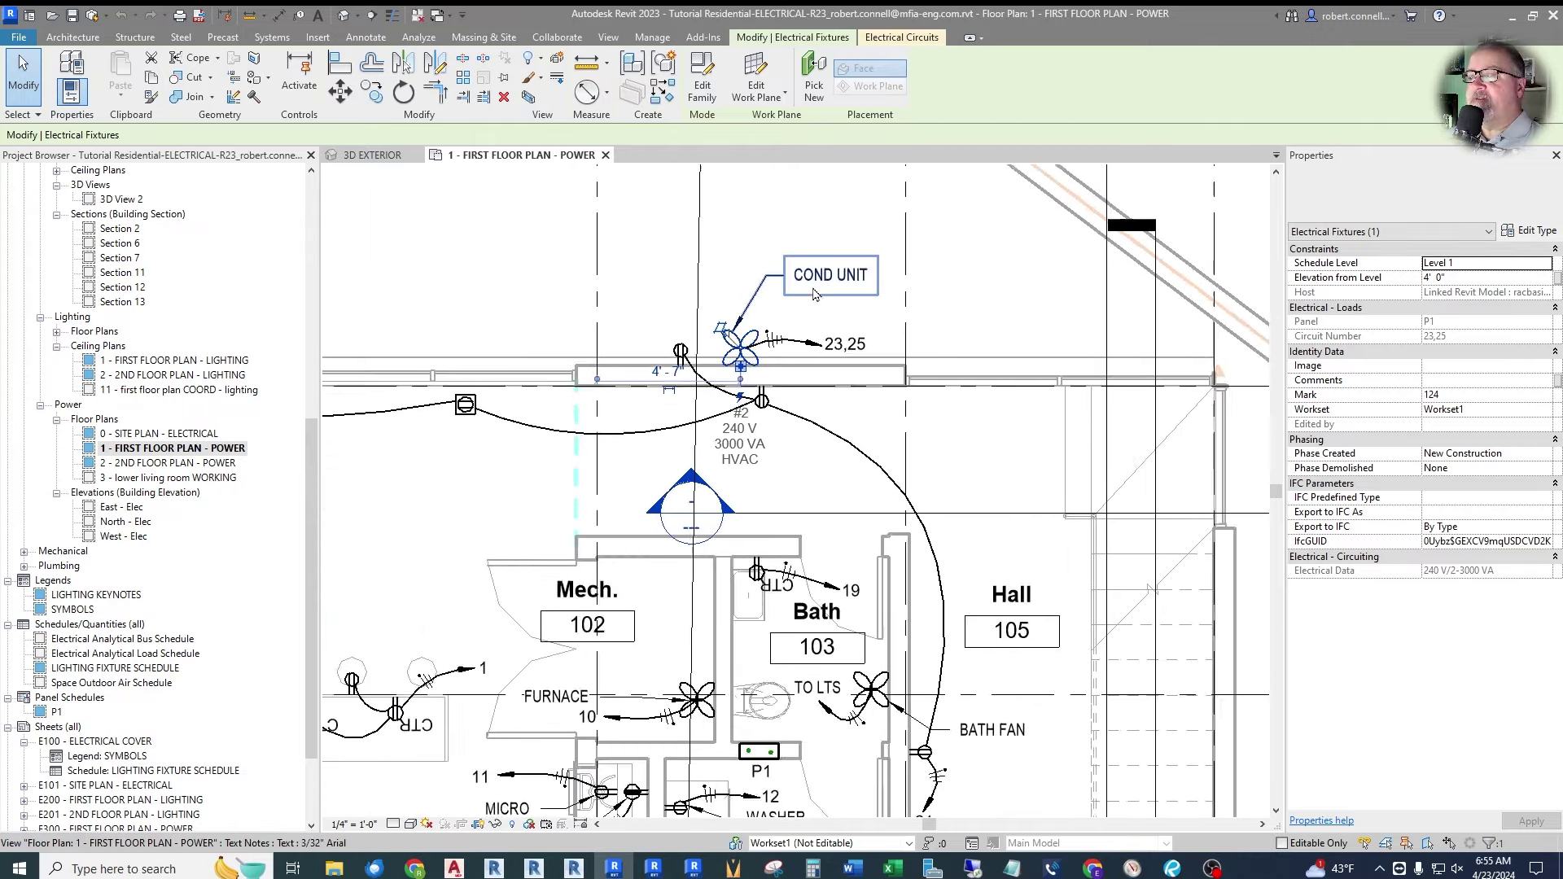
pyautogui.scroll(3, 765, 350)
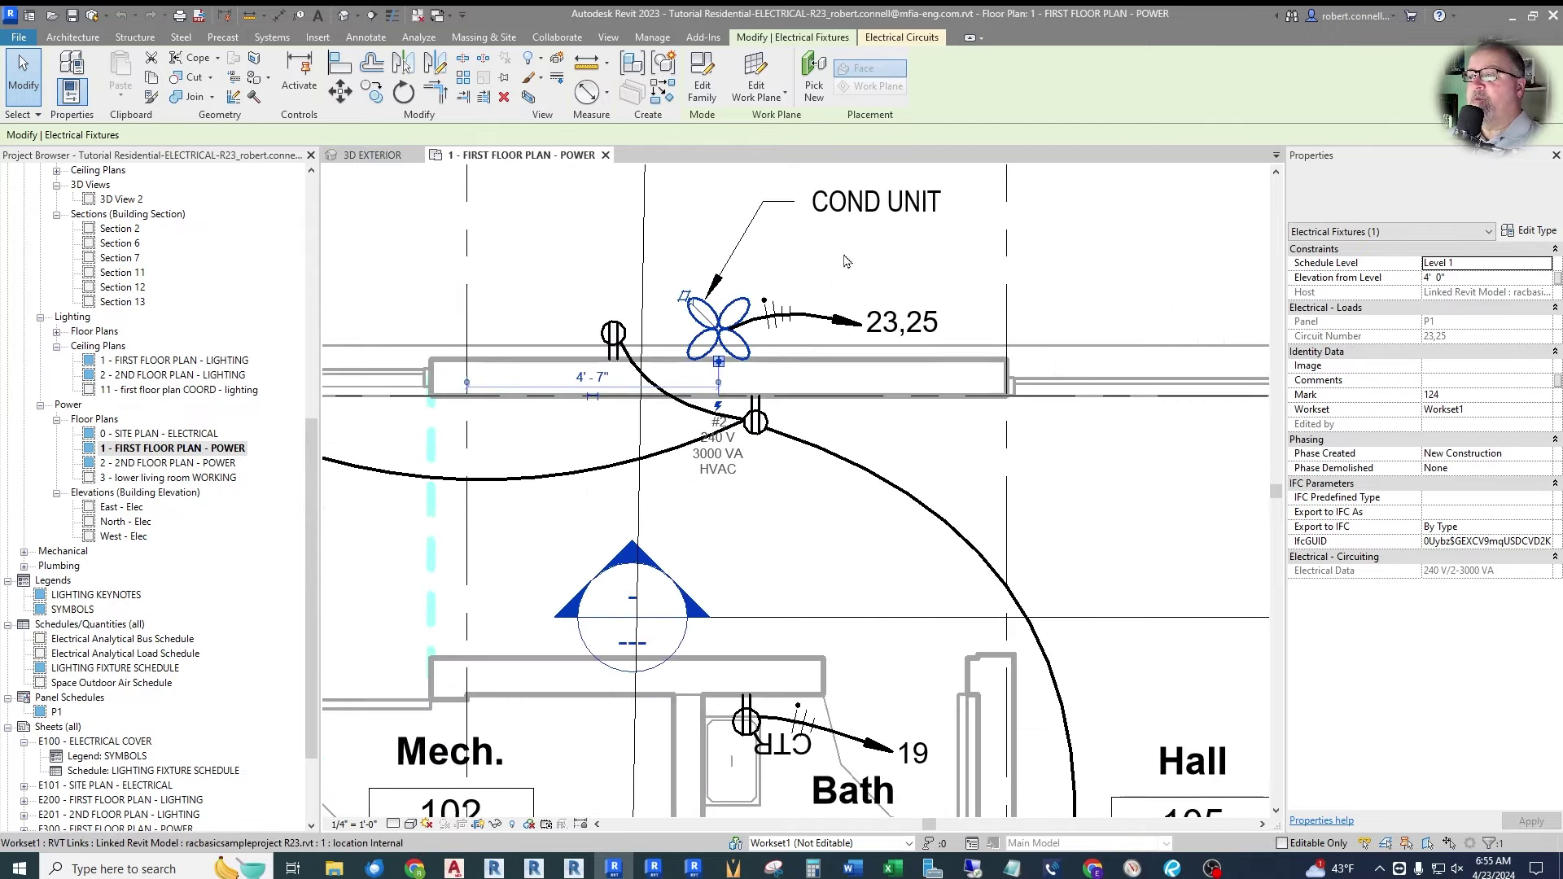
pyautogui.scroll(-3, 776, 293)
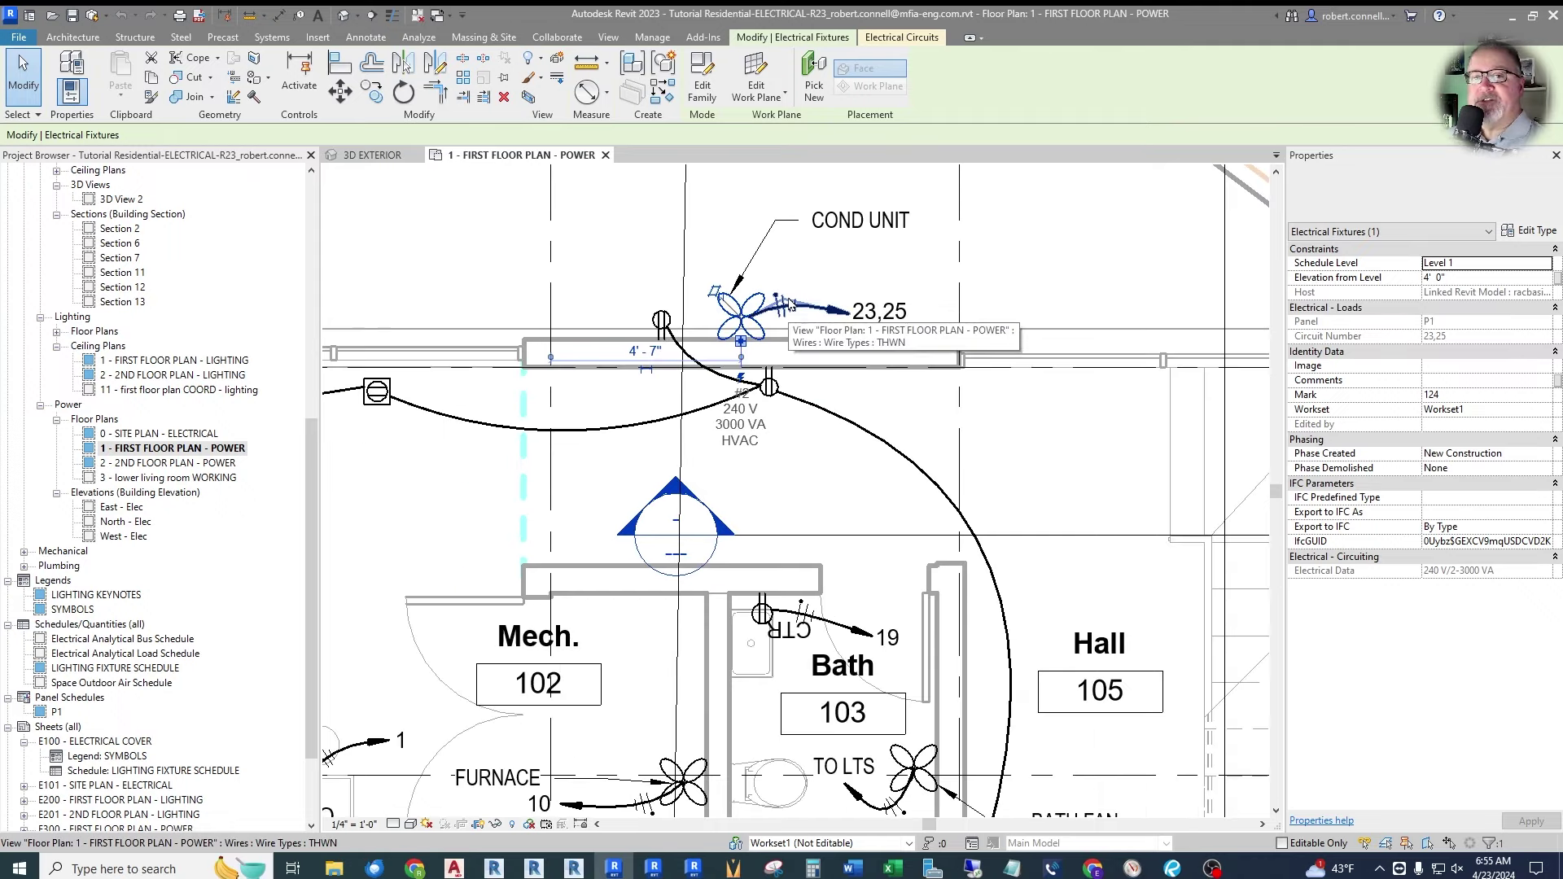
pyautogui.scroll(-3, 863, 383)
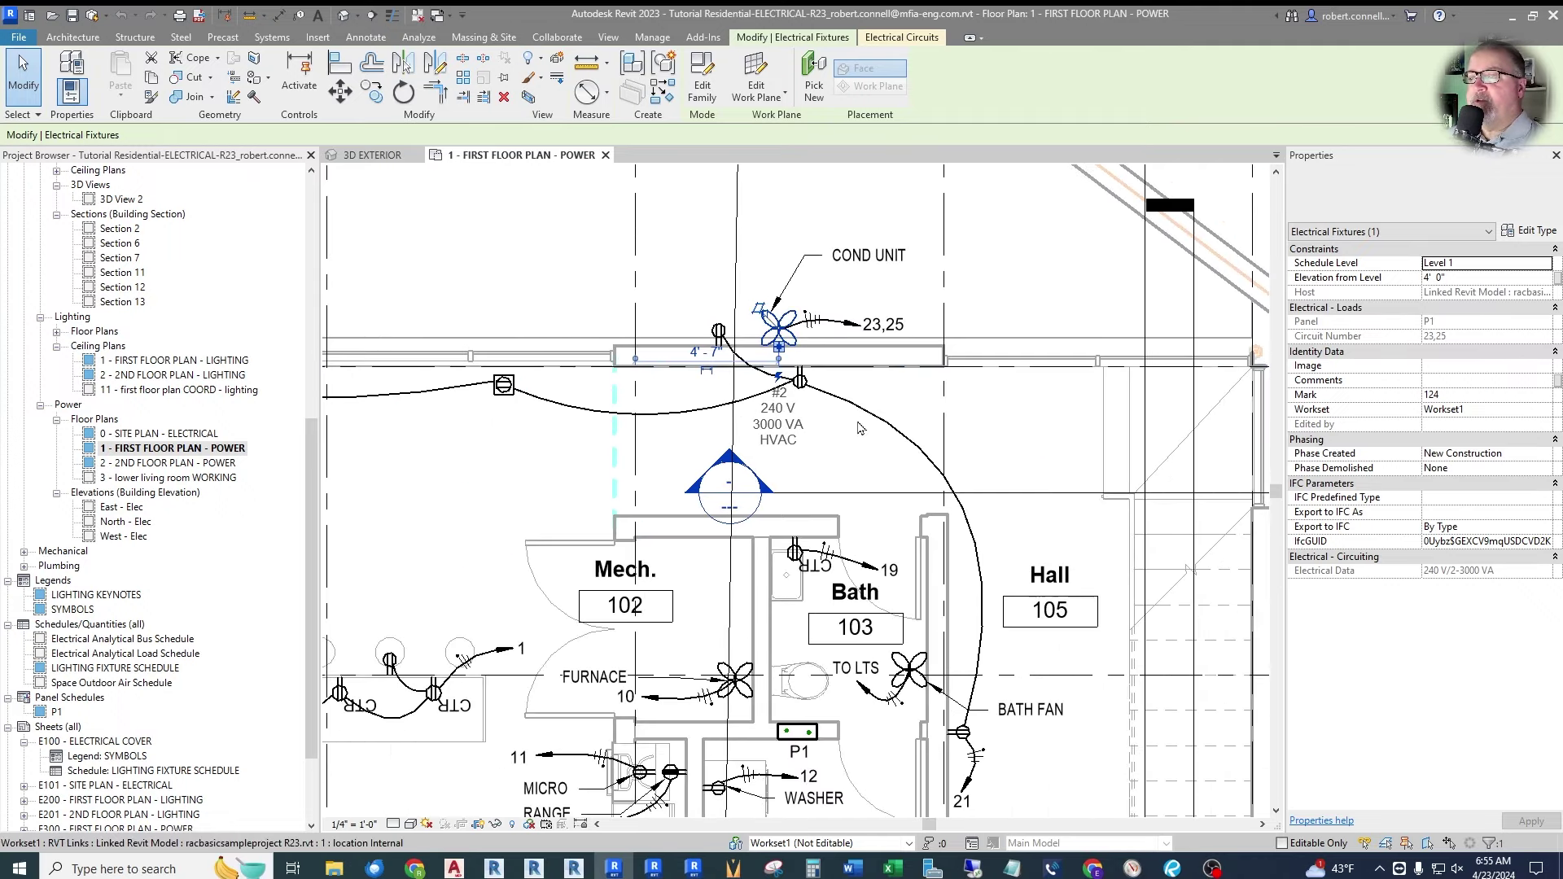
pyautogui.scroll(-1, 847, 451)
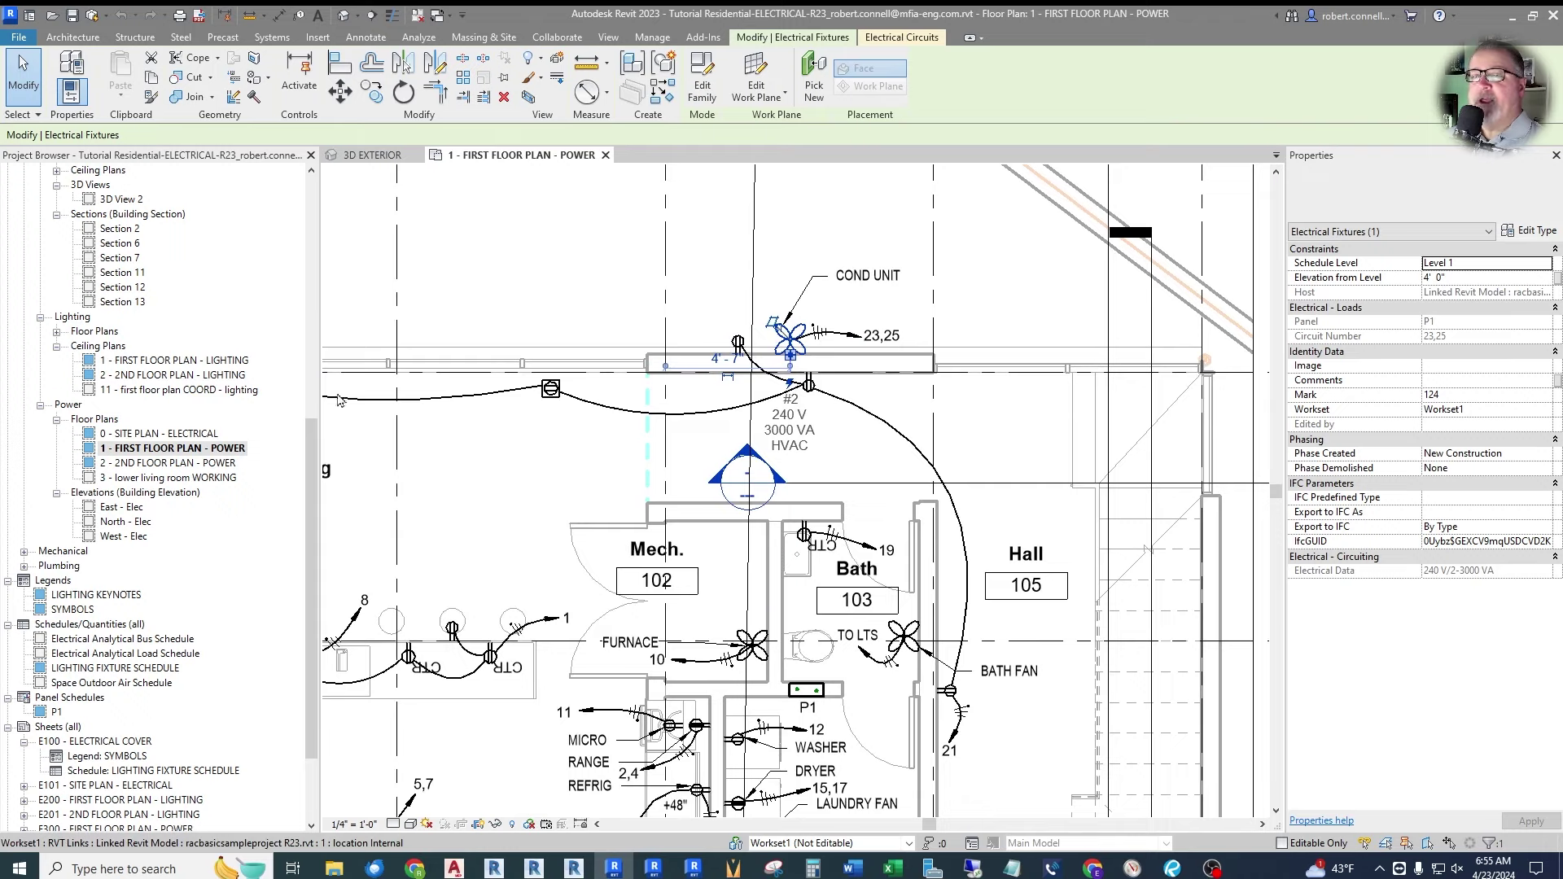
pyautogui.scroll(-3, 847, 440)
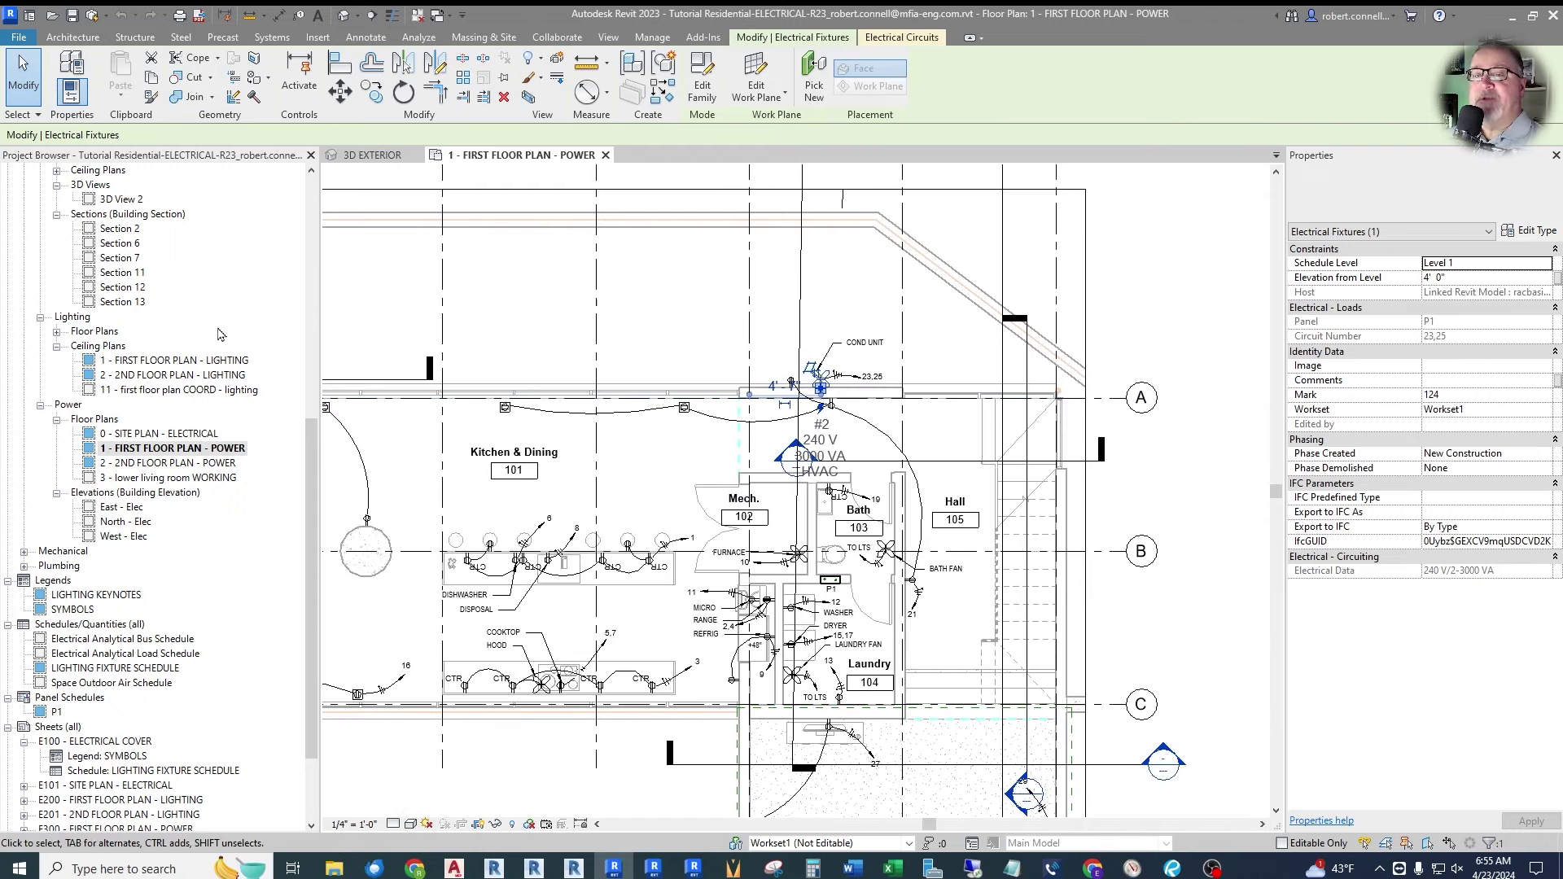
# Review the ONE-LINE DIAGRAM drafting view, return to the first floor power plan and clear the selection.
pyautogui.scroll(6, 186, 371)
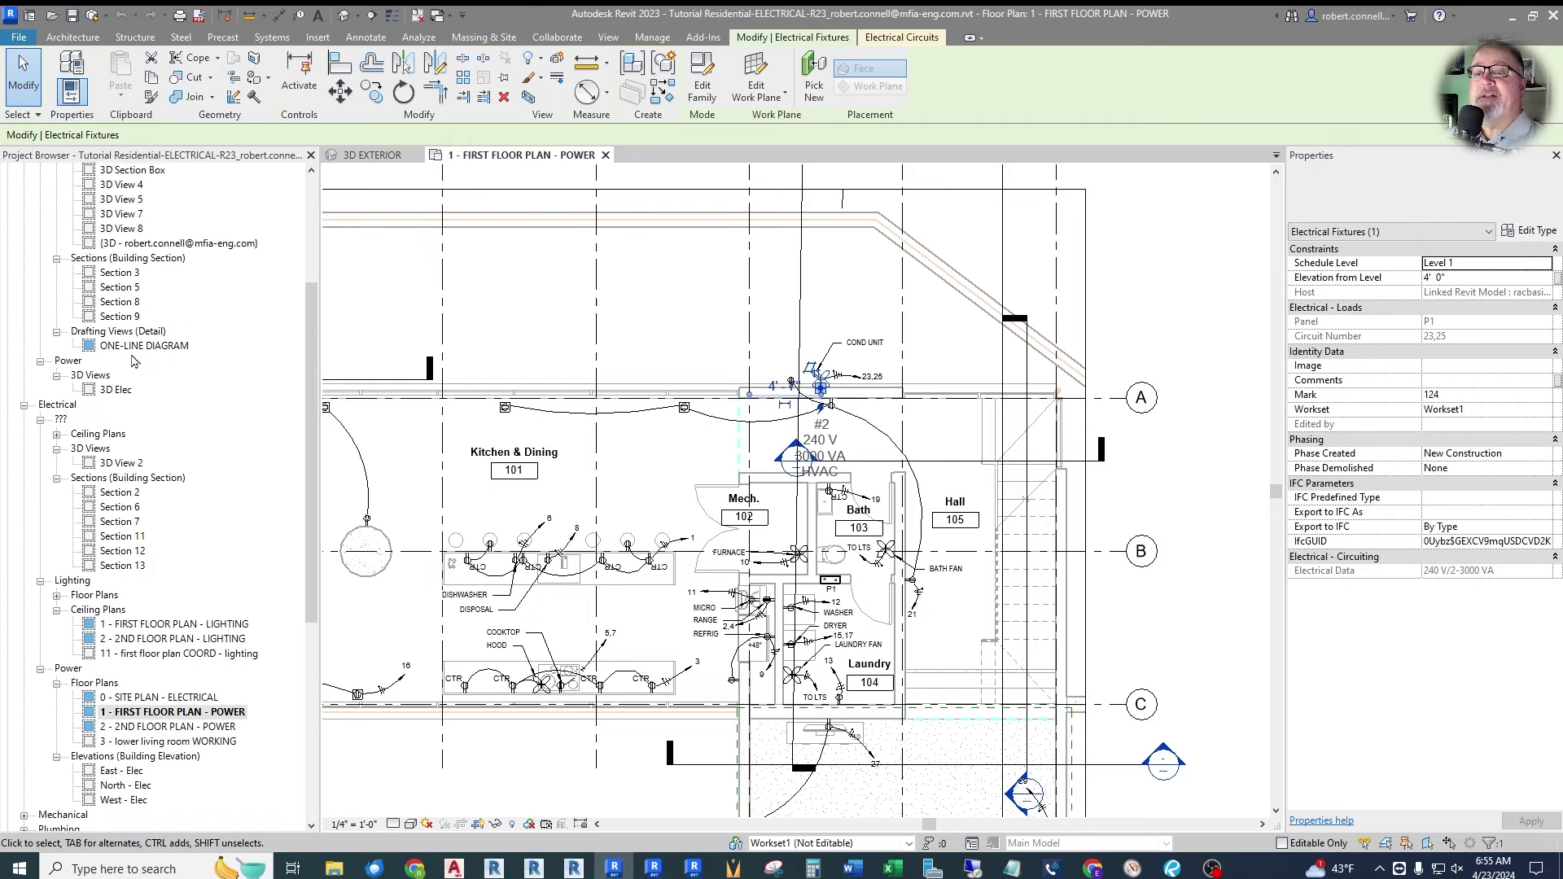
pyautogui.doubleClick(140, 346)
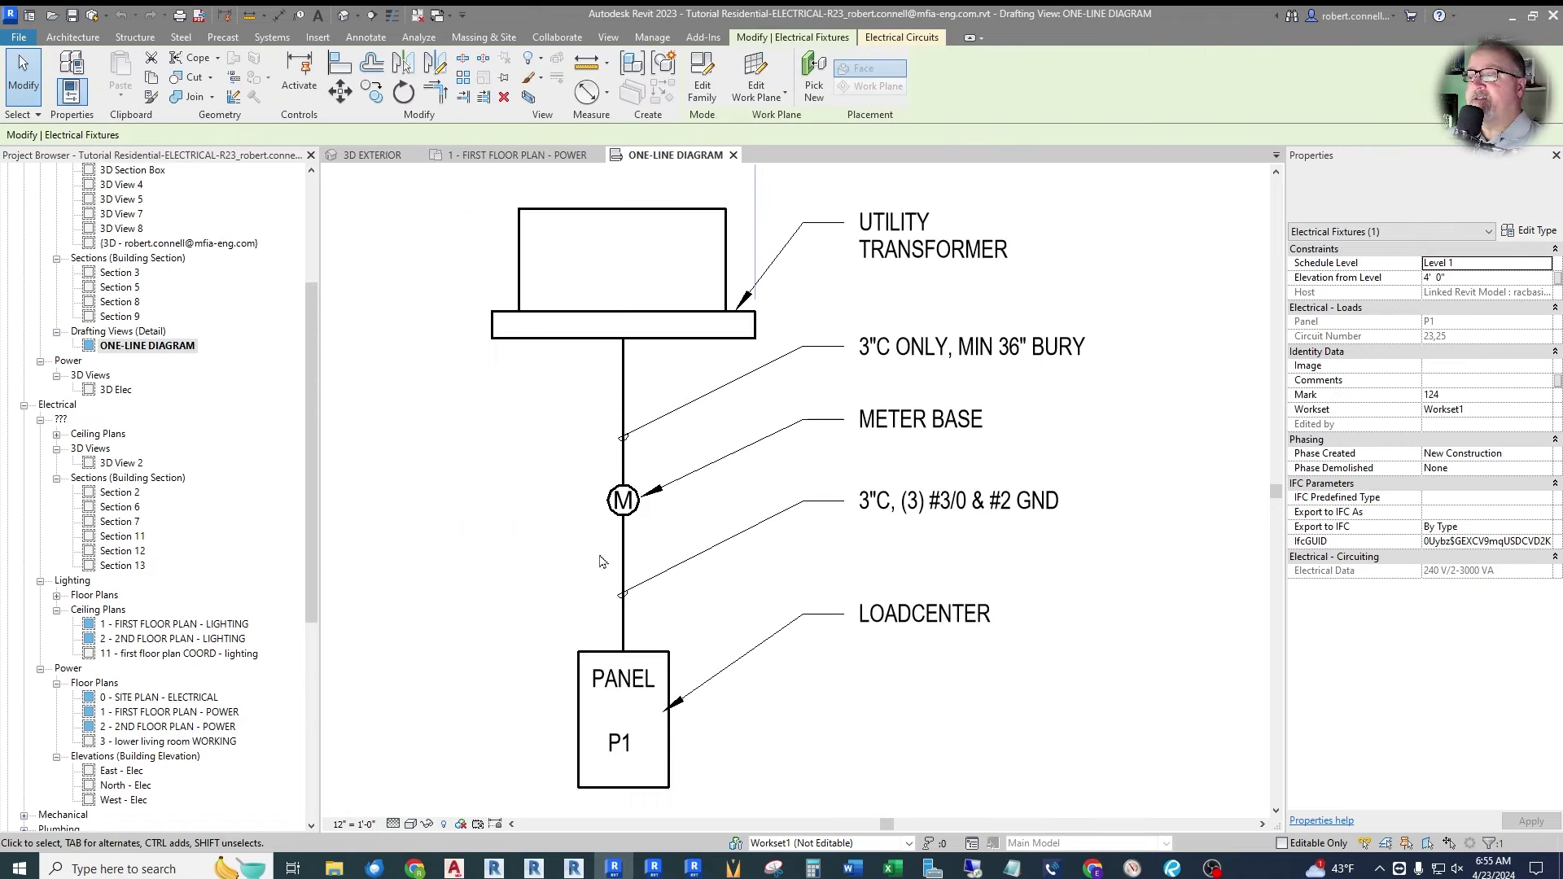
pyautogui.scroll(-4, 734, 592)
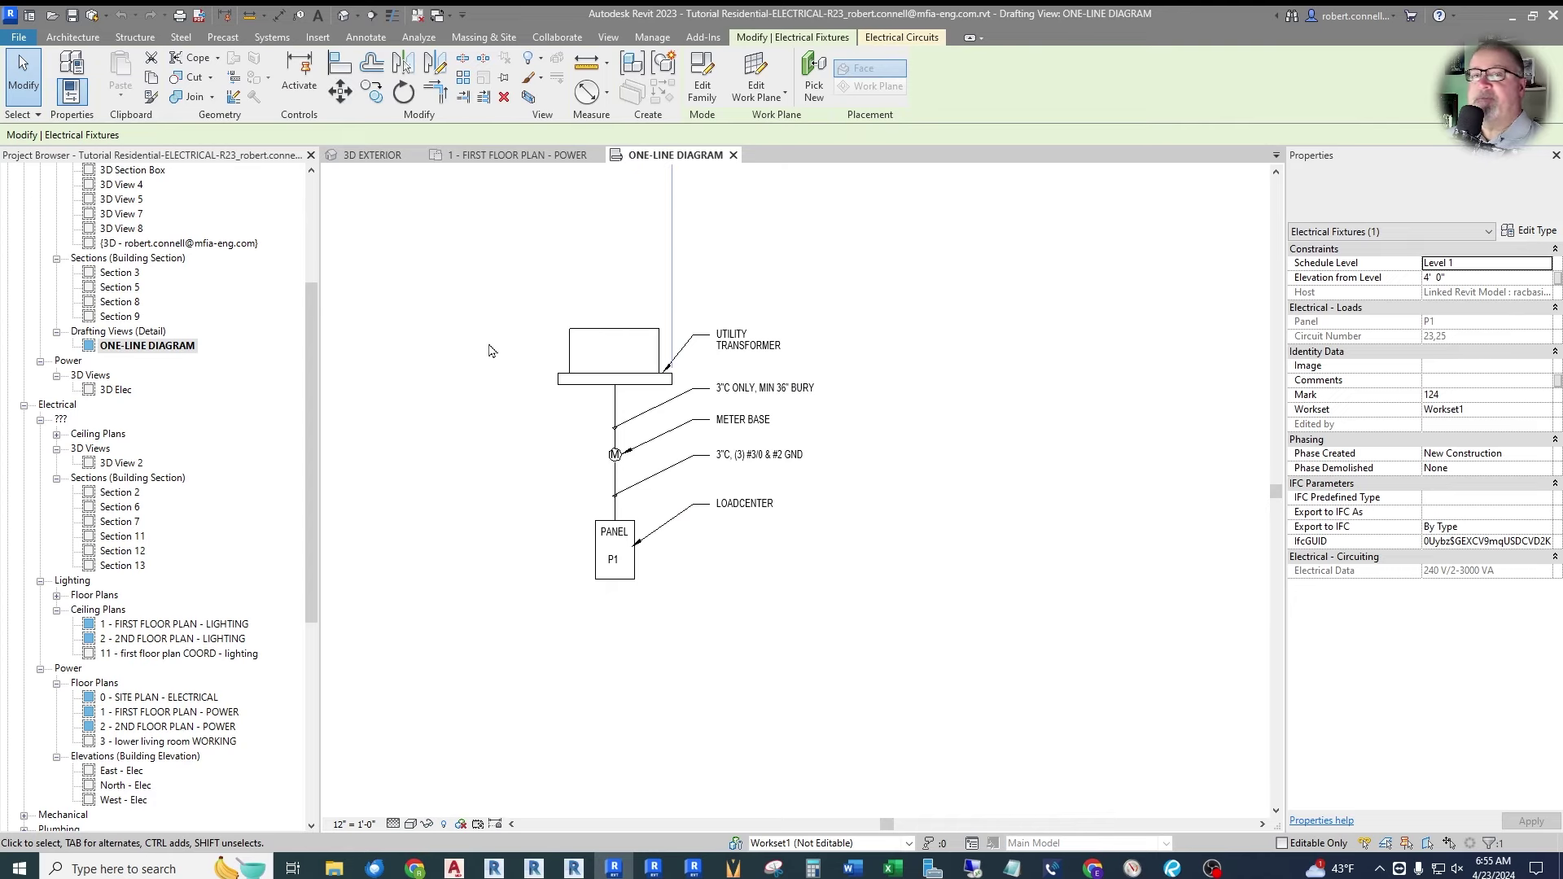
pyautogui.click(514, 155)
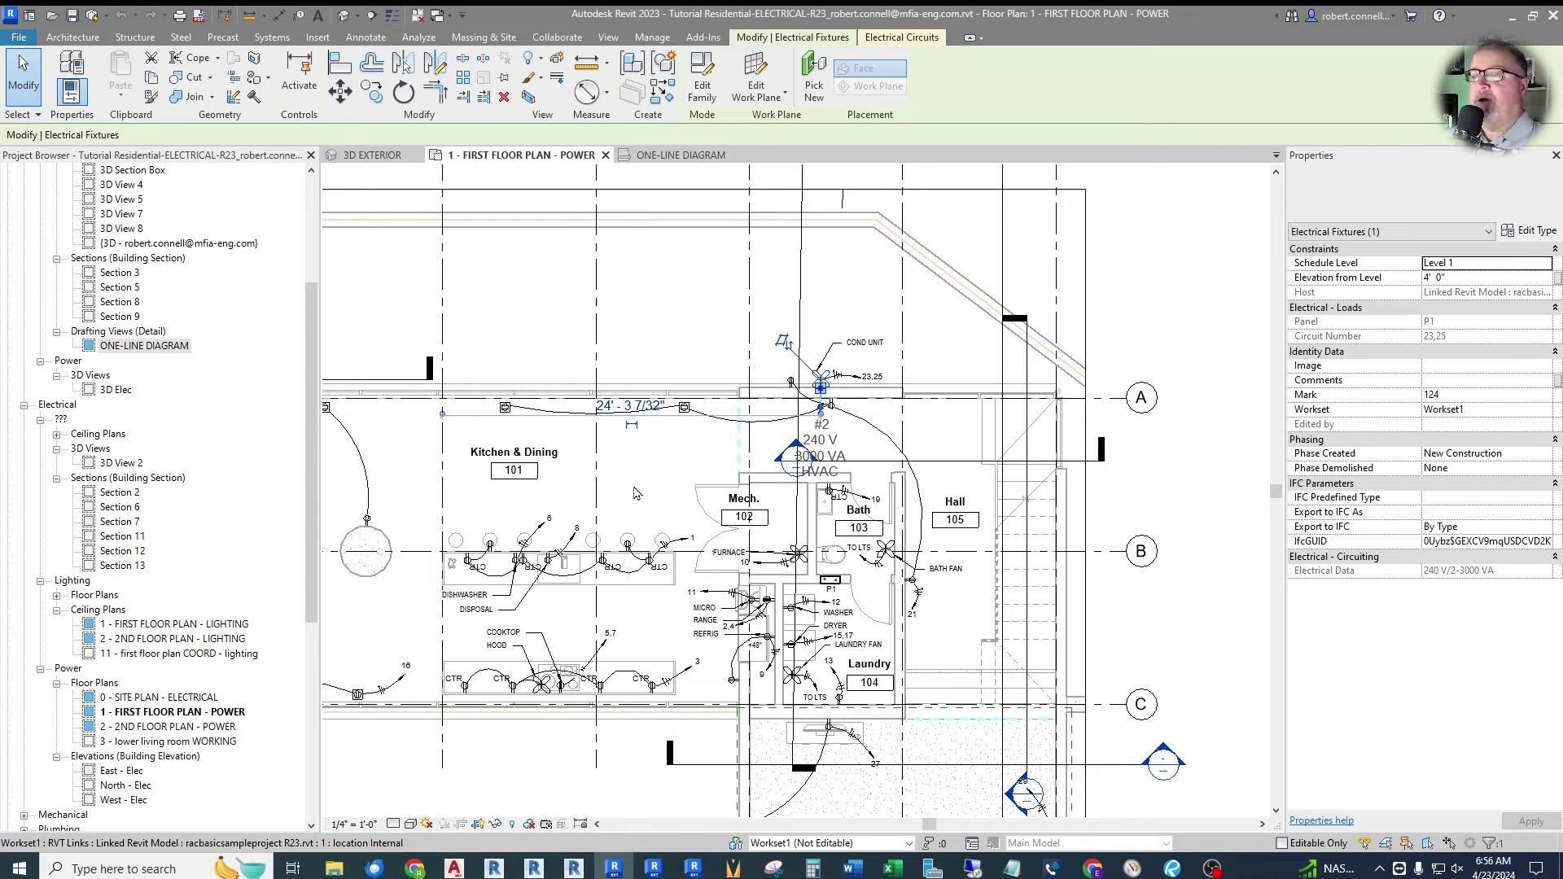
pyautogui.press('Escape')
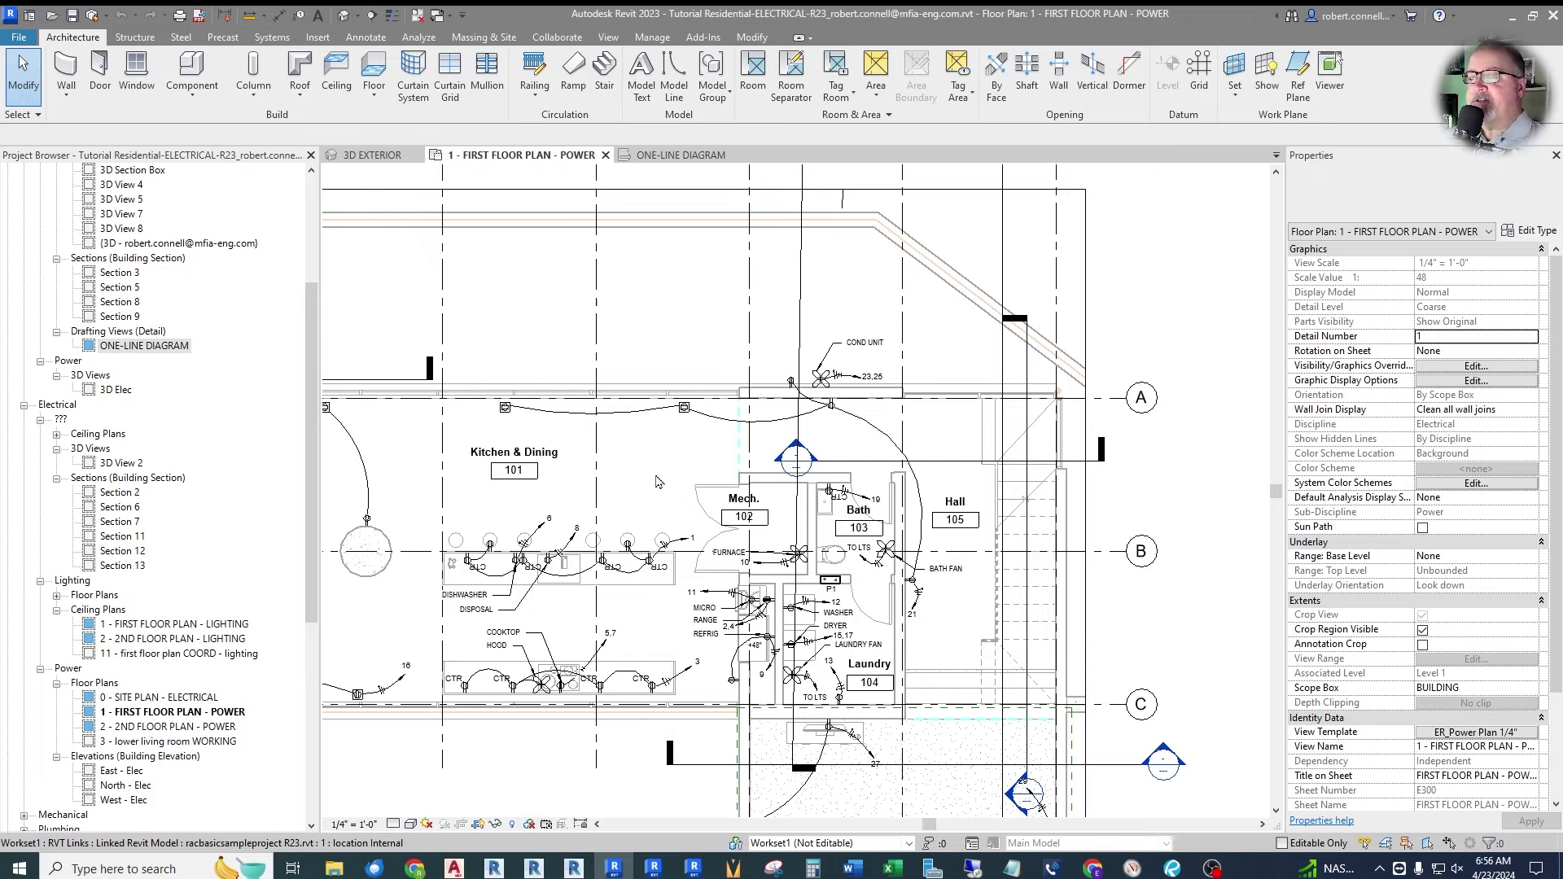
# Start a new Schedule/Quantities schedule for the Electrical Fixtures category.
pyautogui.click(609, 38)
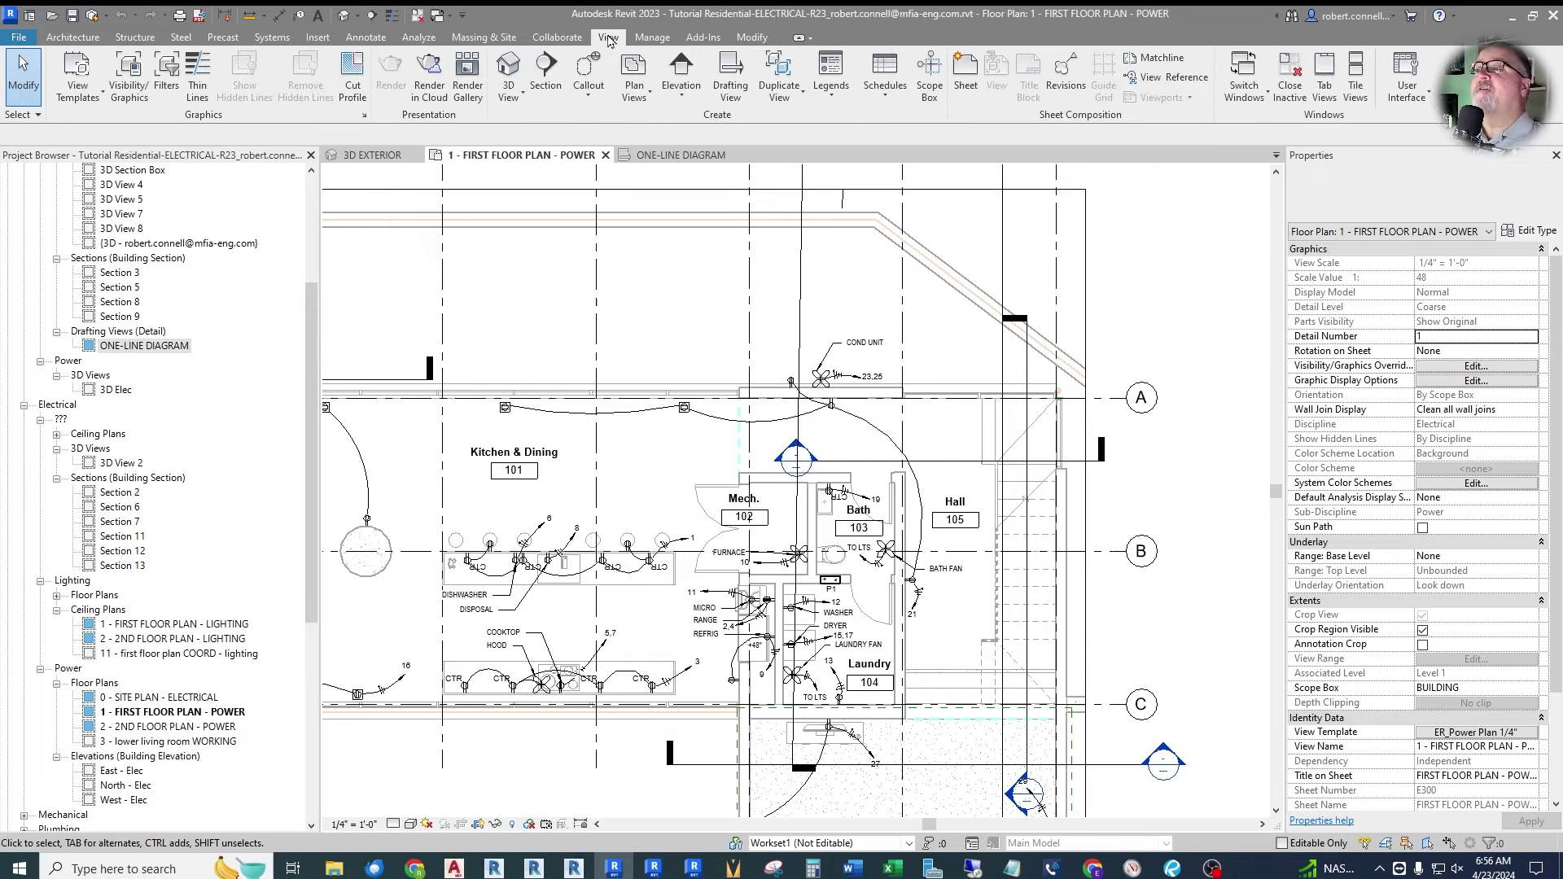
pyautogui.click(894, 73)
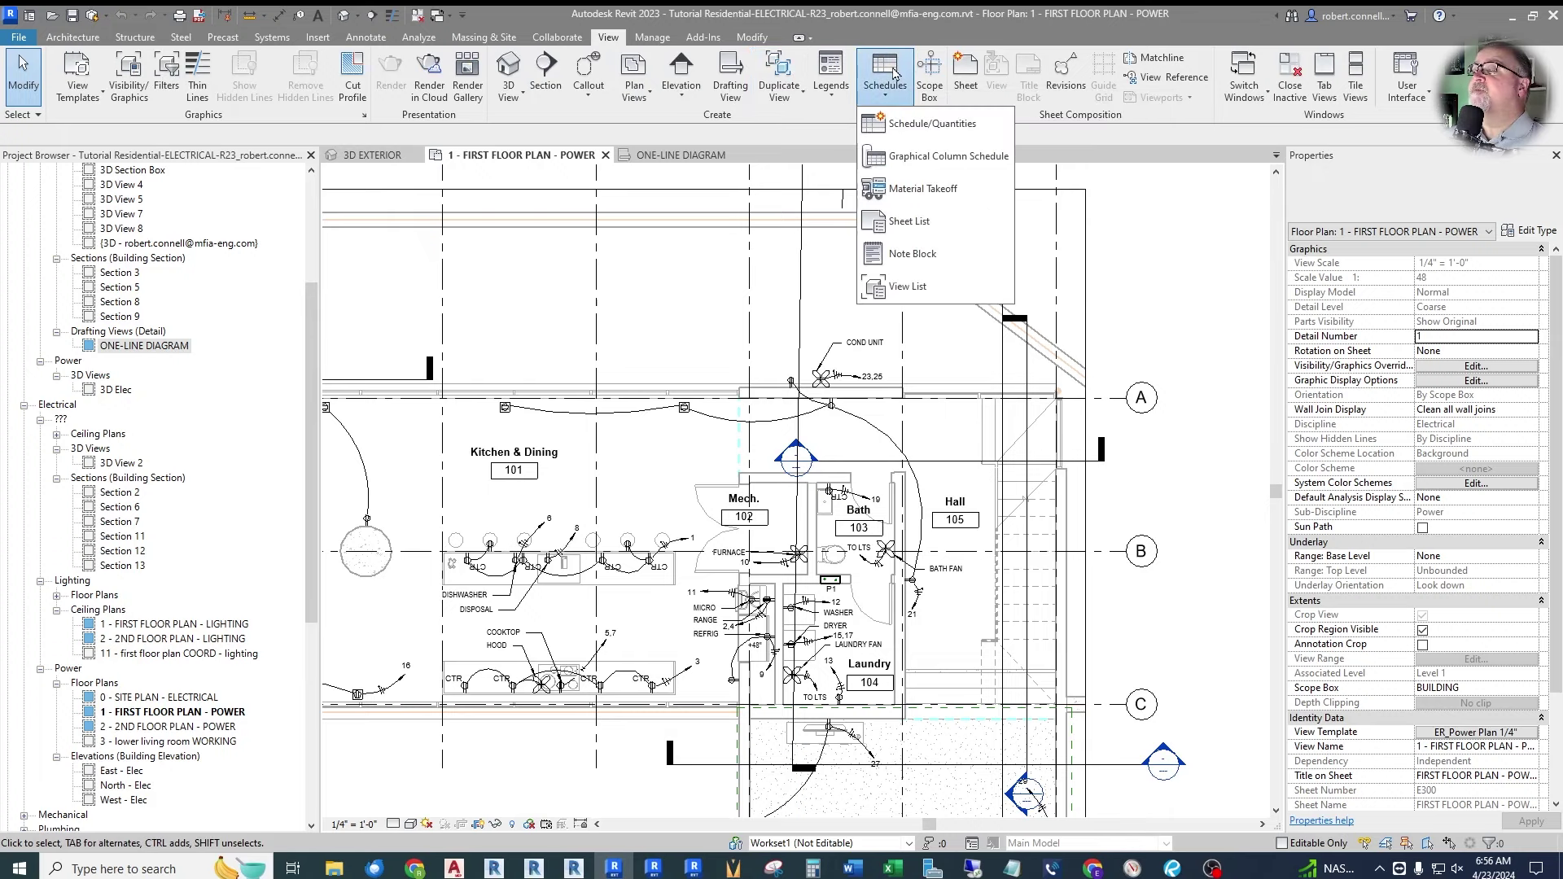
pyautogui.click(910, 128)
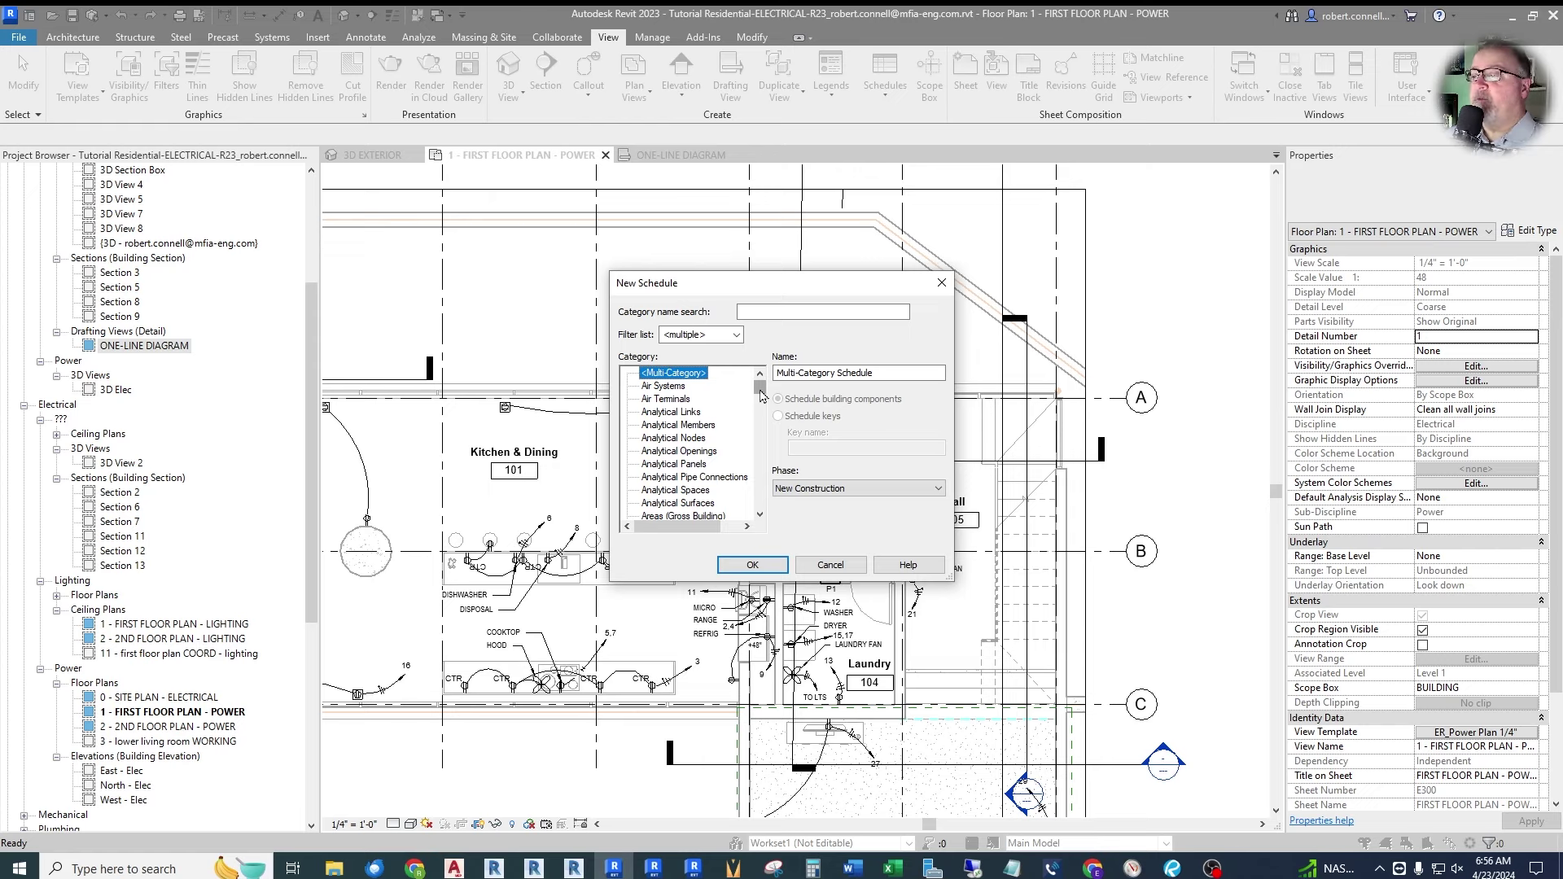
pyautogui.moveTo(760, 394); pyautogui.dragTo(761, 429)
pyautogui.moveTo(771, 293); pyautogui.dragTo(1024, 314)
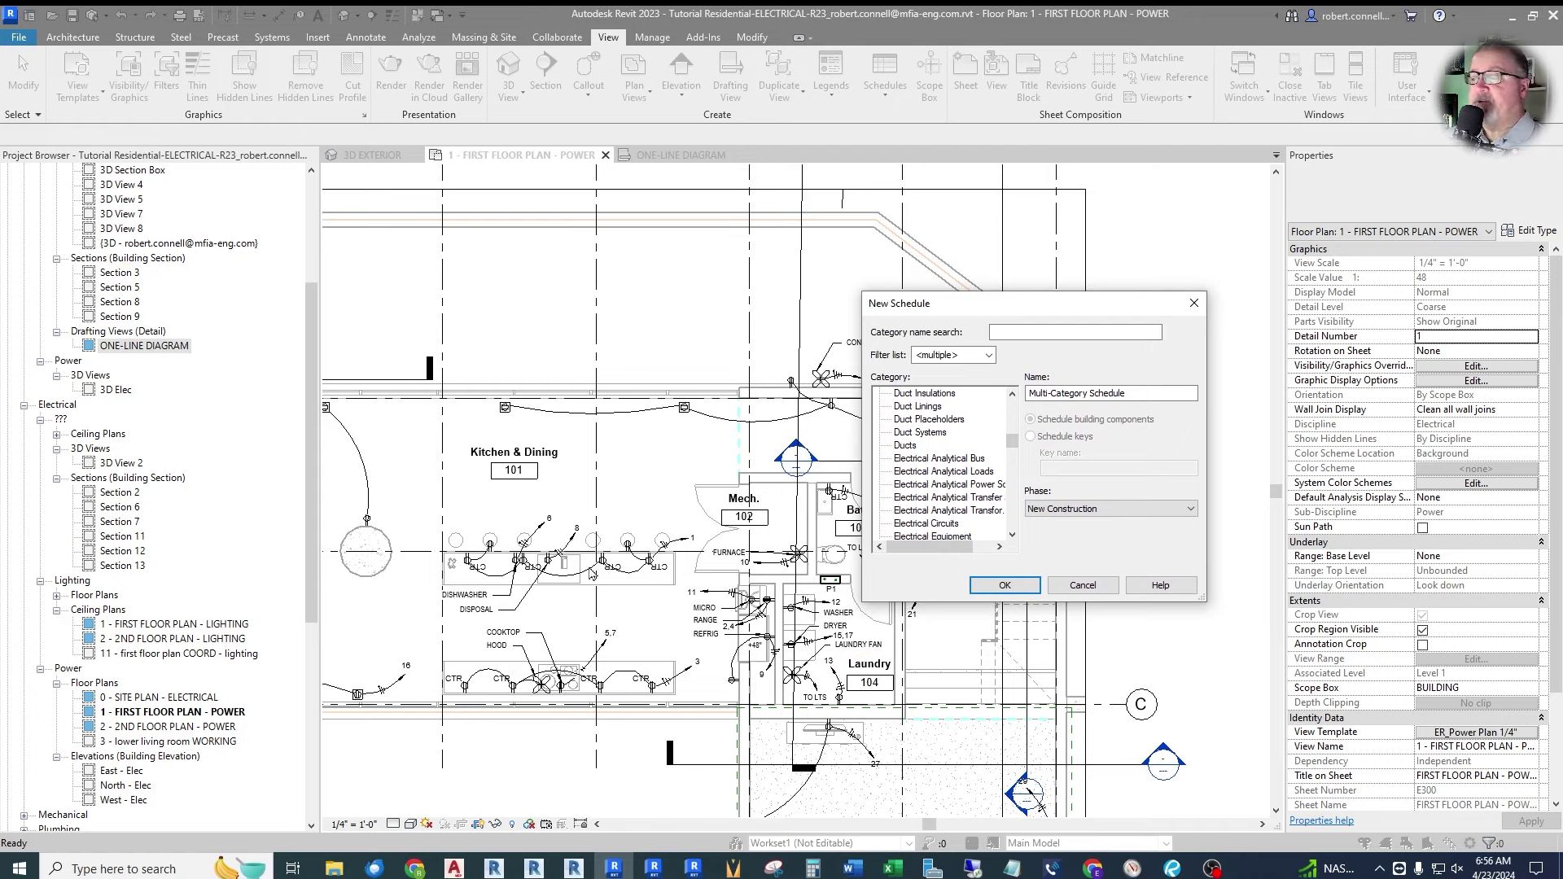
pyautogui.moveTo(1039, 317); pyautogui.dragTo(814, 291)
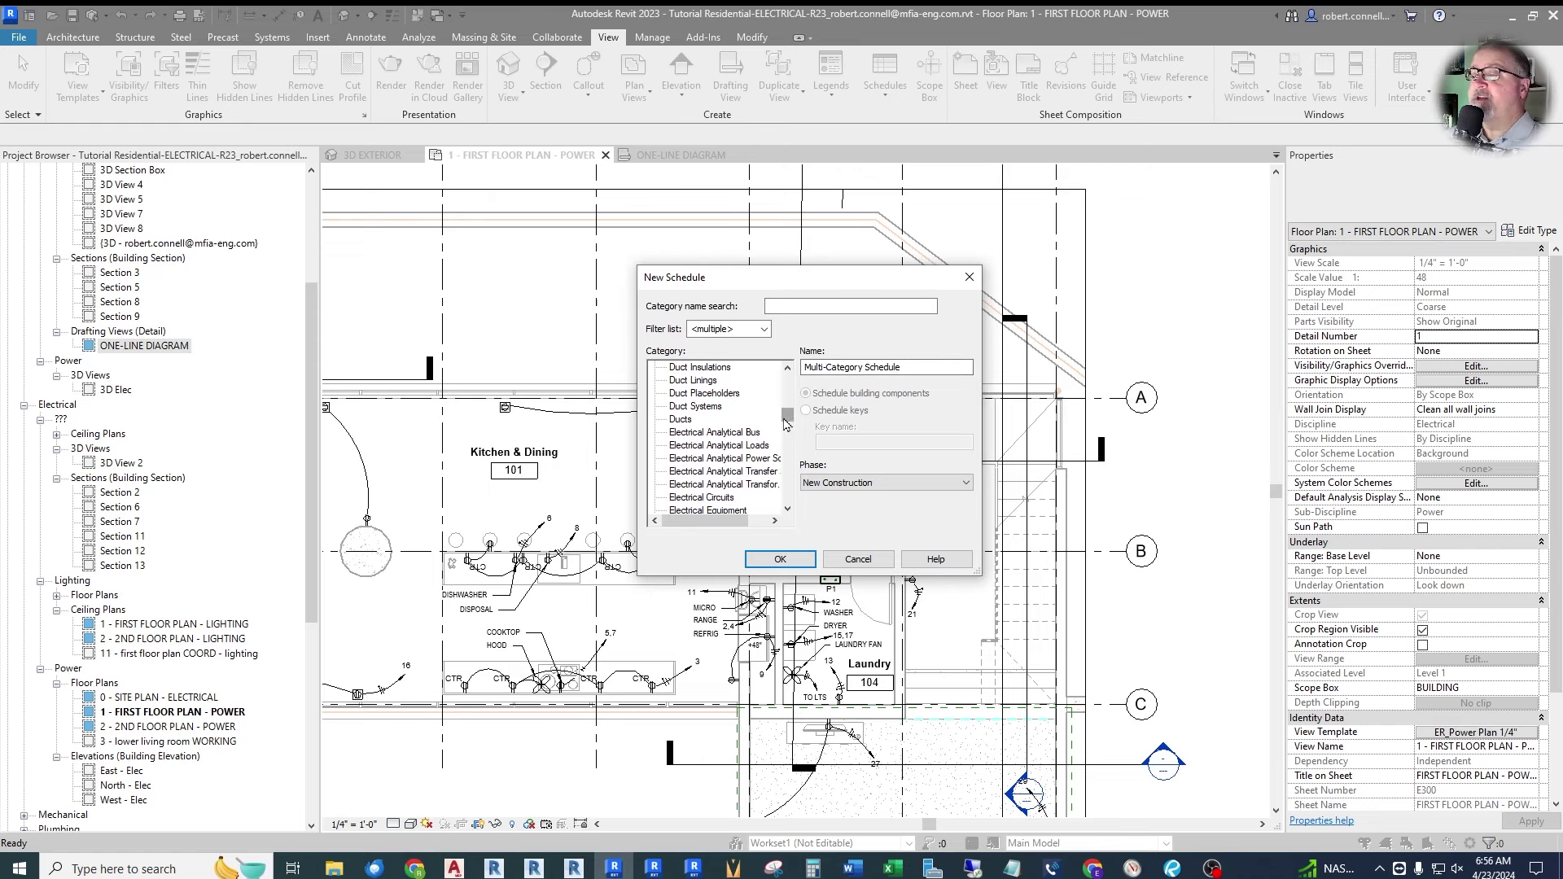
pyautogui.moveTo(787, 423); pyautogui.dragTo(786, 430)
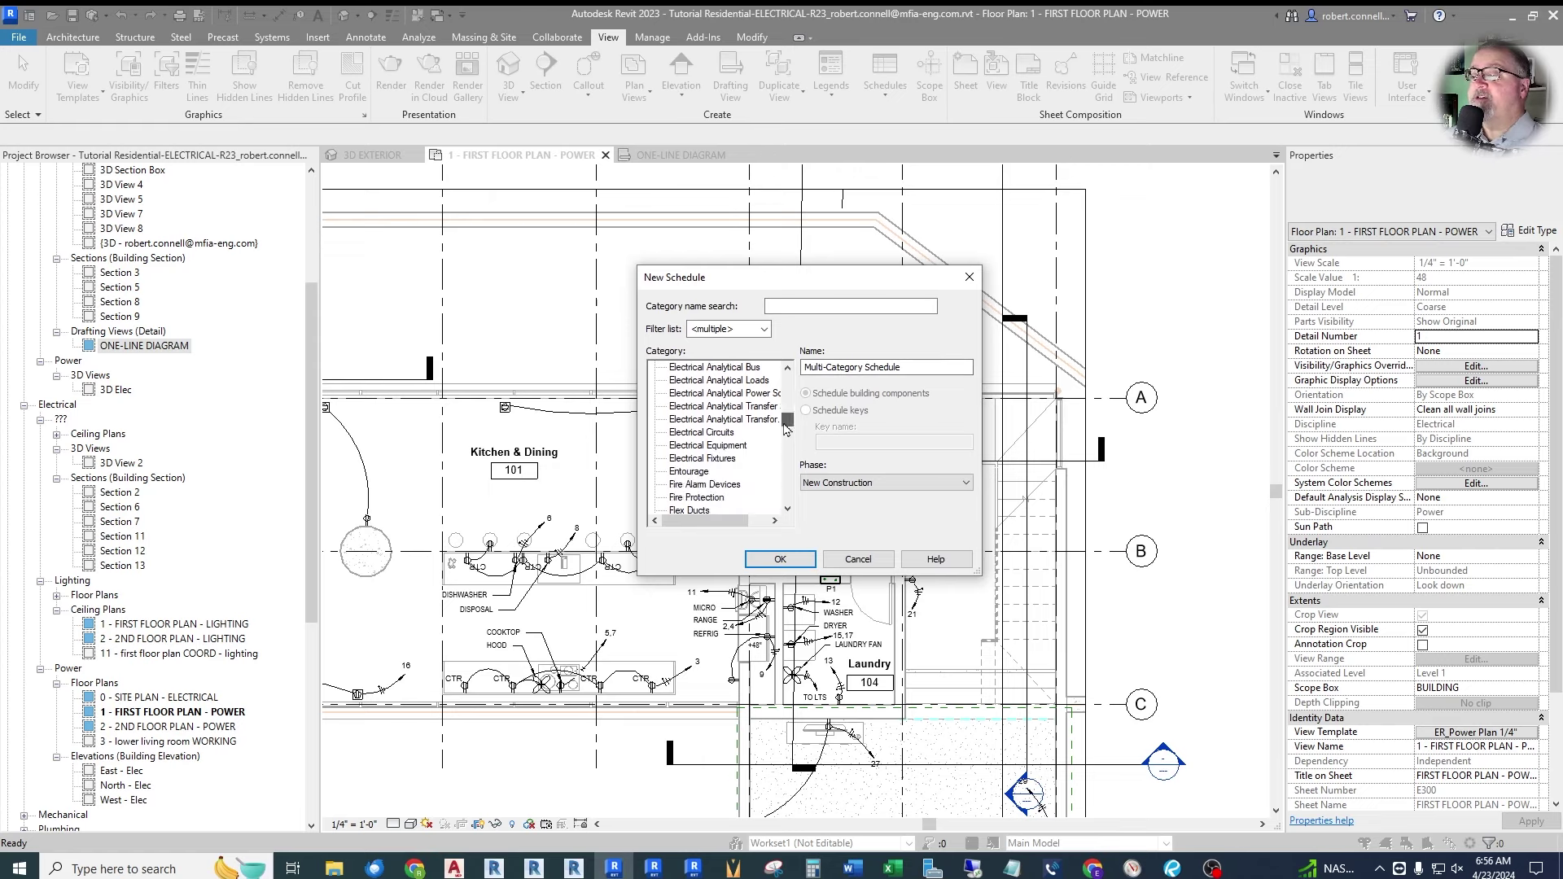
pyautogui.click(708, 459)
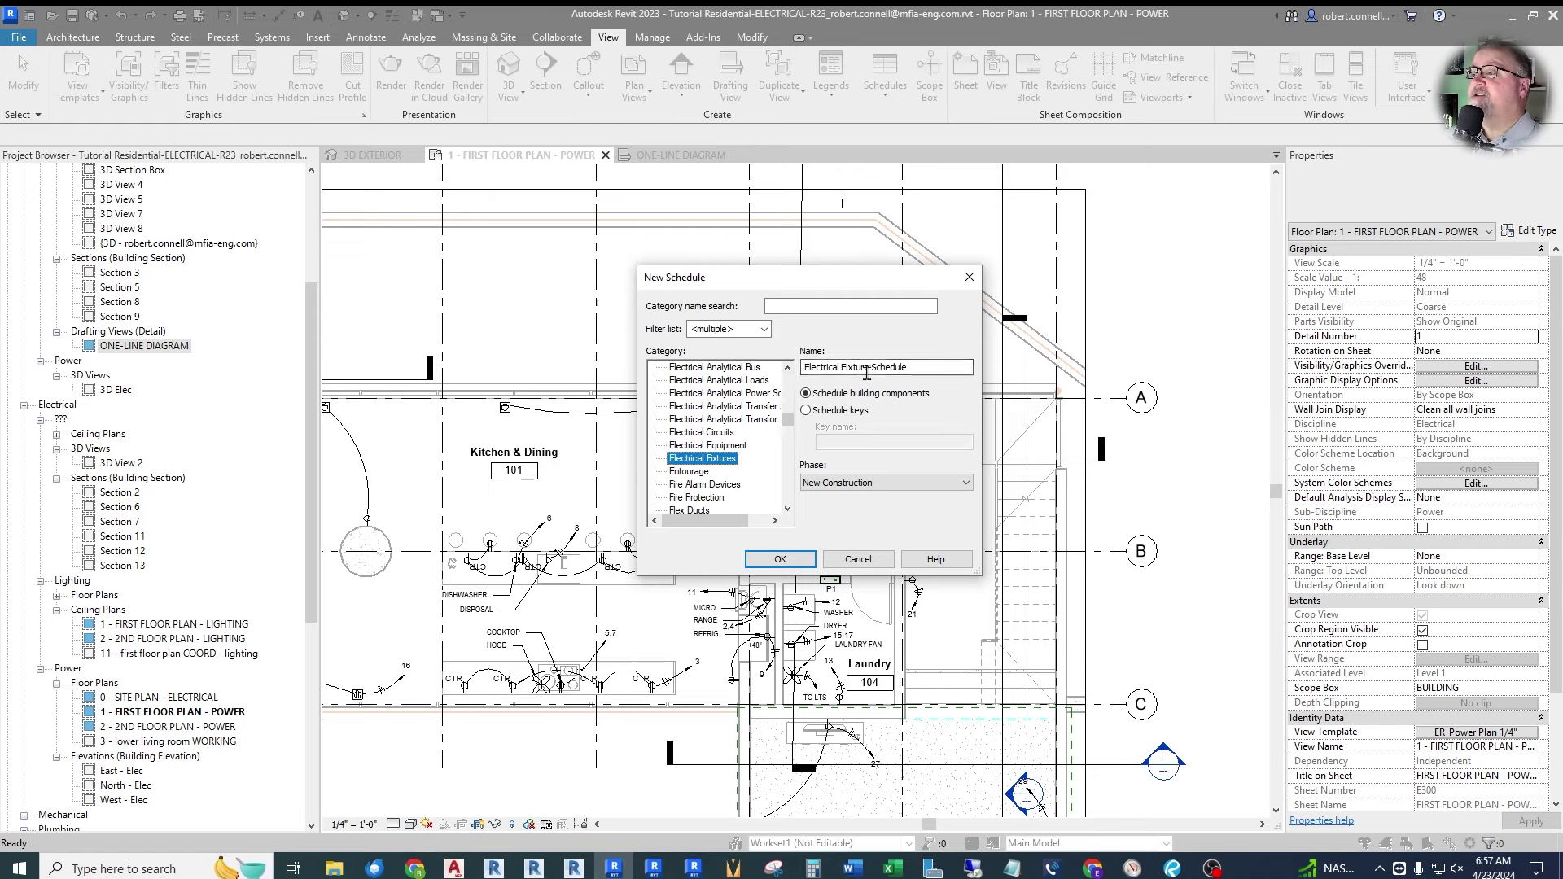
# Name the schedule Mechanical Equipment Schedule and create it as a building component schedule for the New Construction phase.
pyautogui.moveTo(870, 368); pyautogui.dragTo(804, 367)
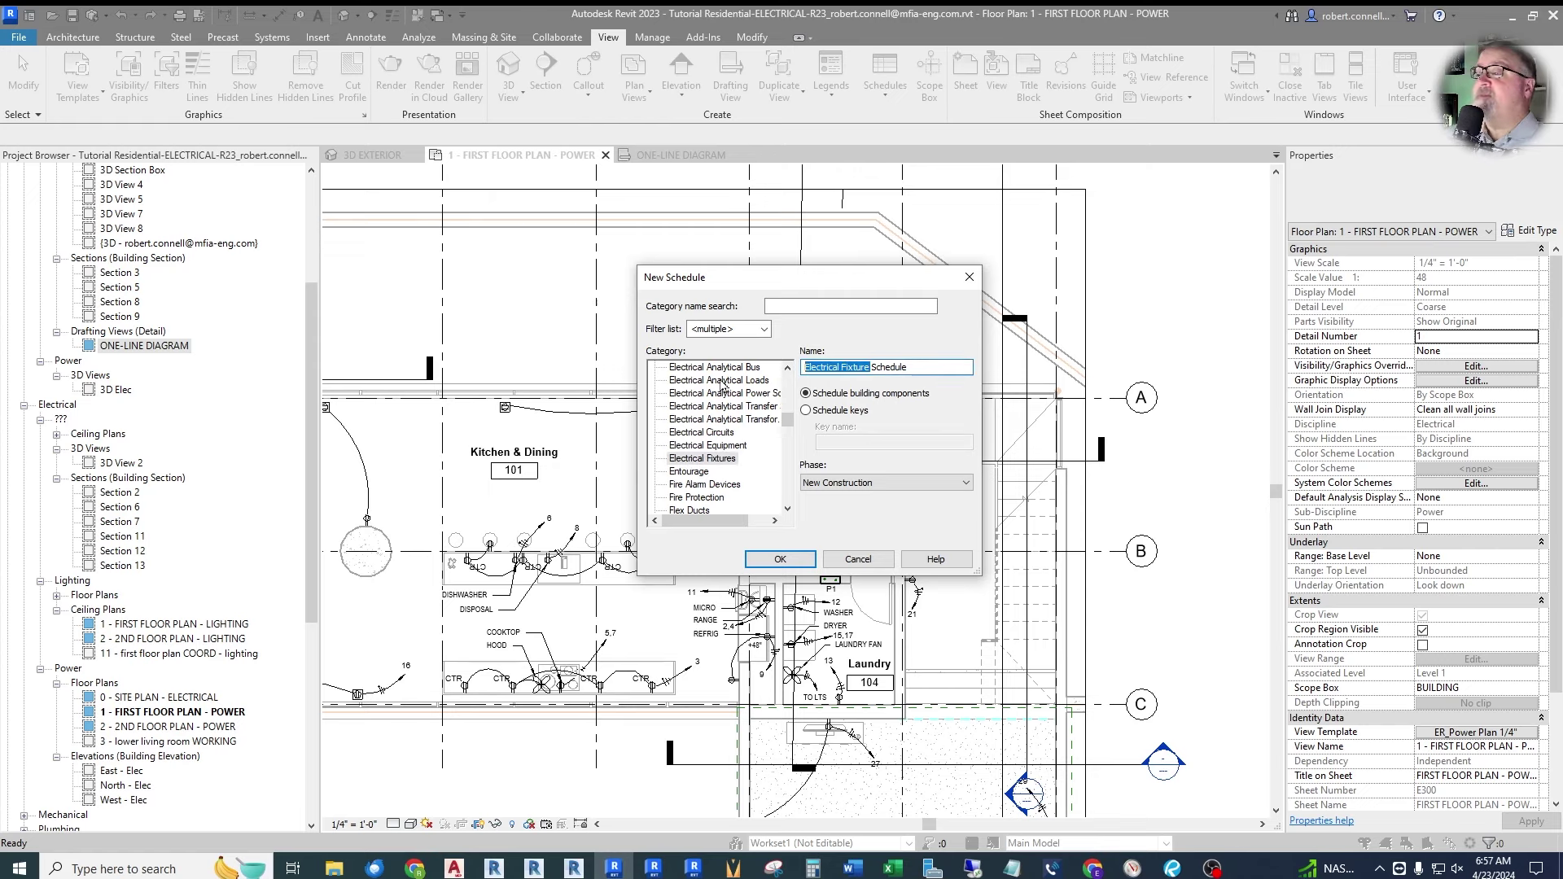
pyautogui.press('BackSpace')
pyautogui.write('Mechanical E')
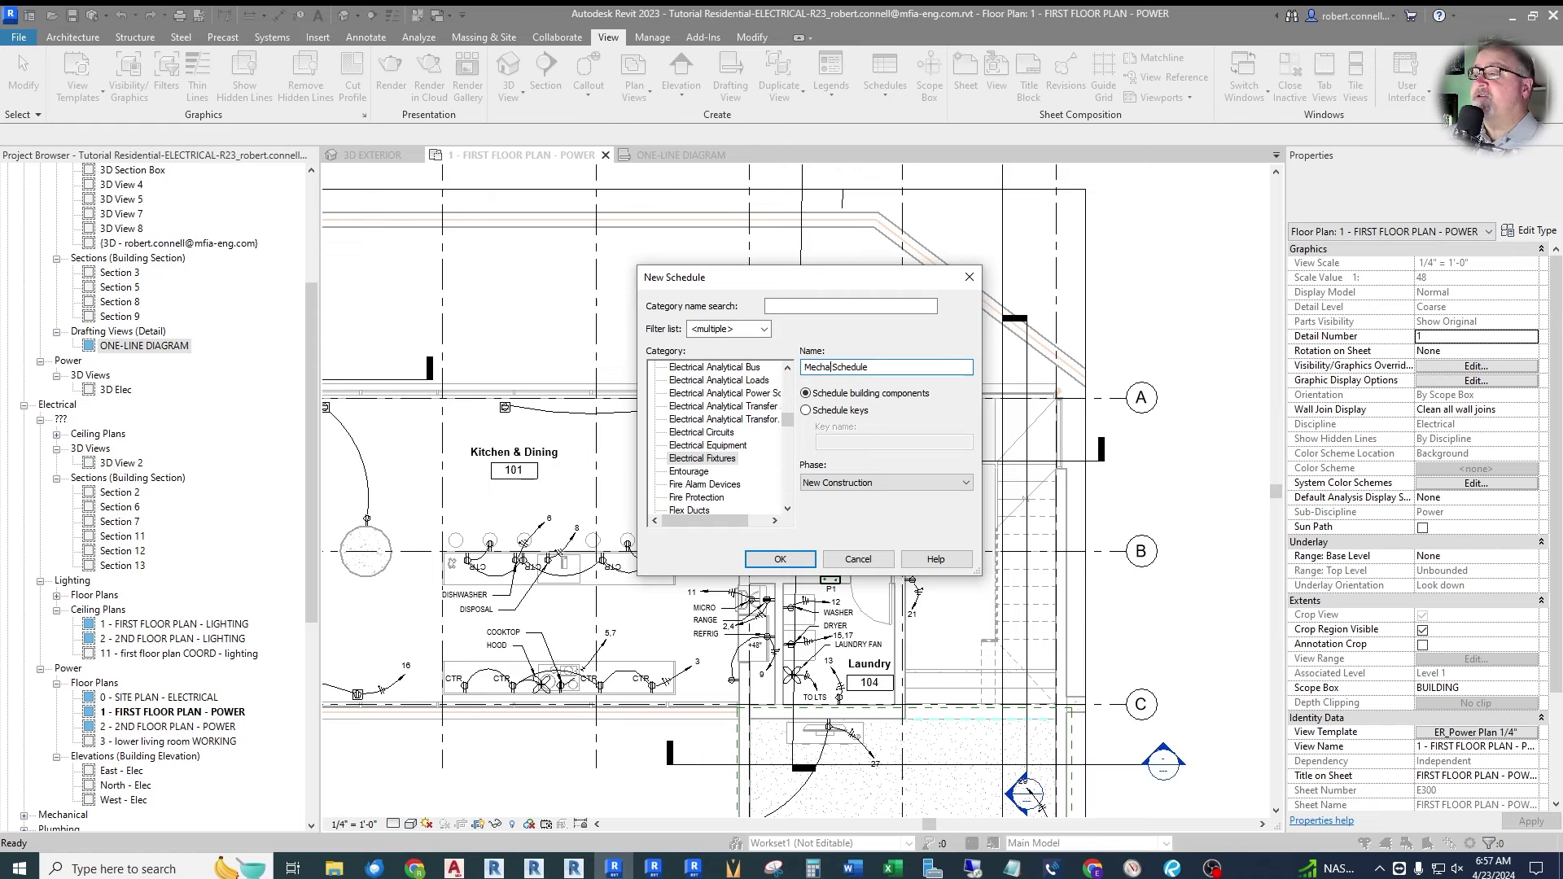
pyautogui.write('quipment')
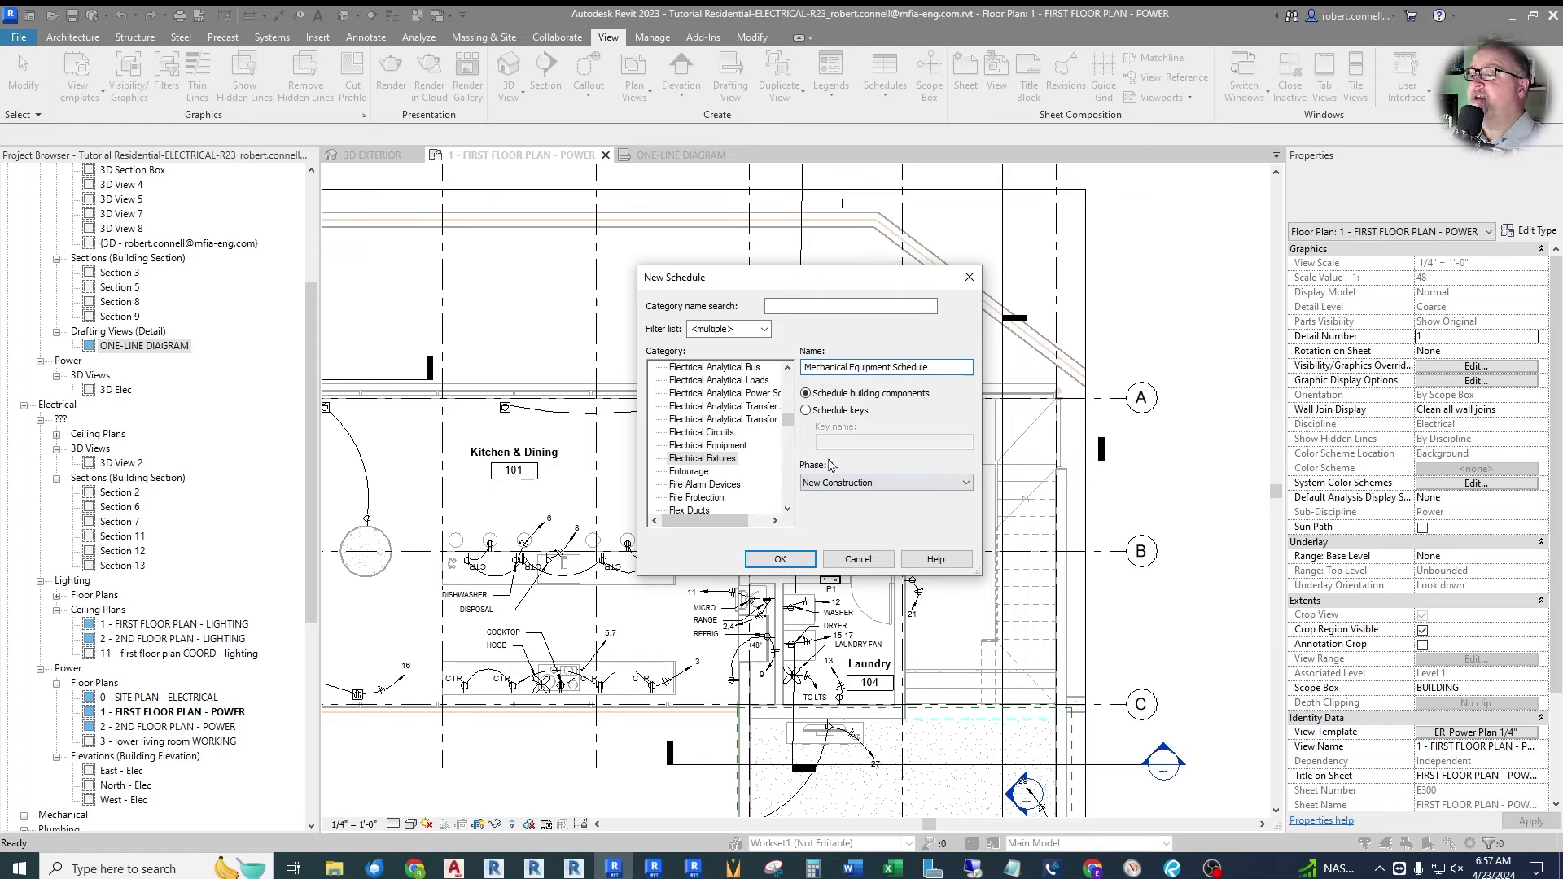
pyautogui.click(780, 559)
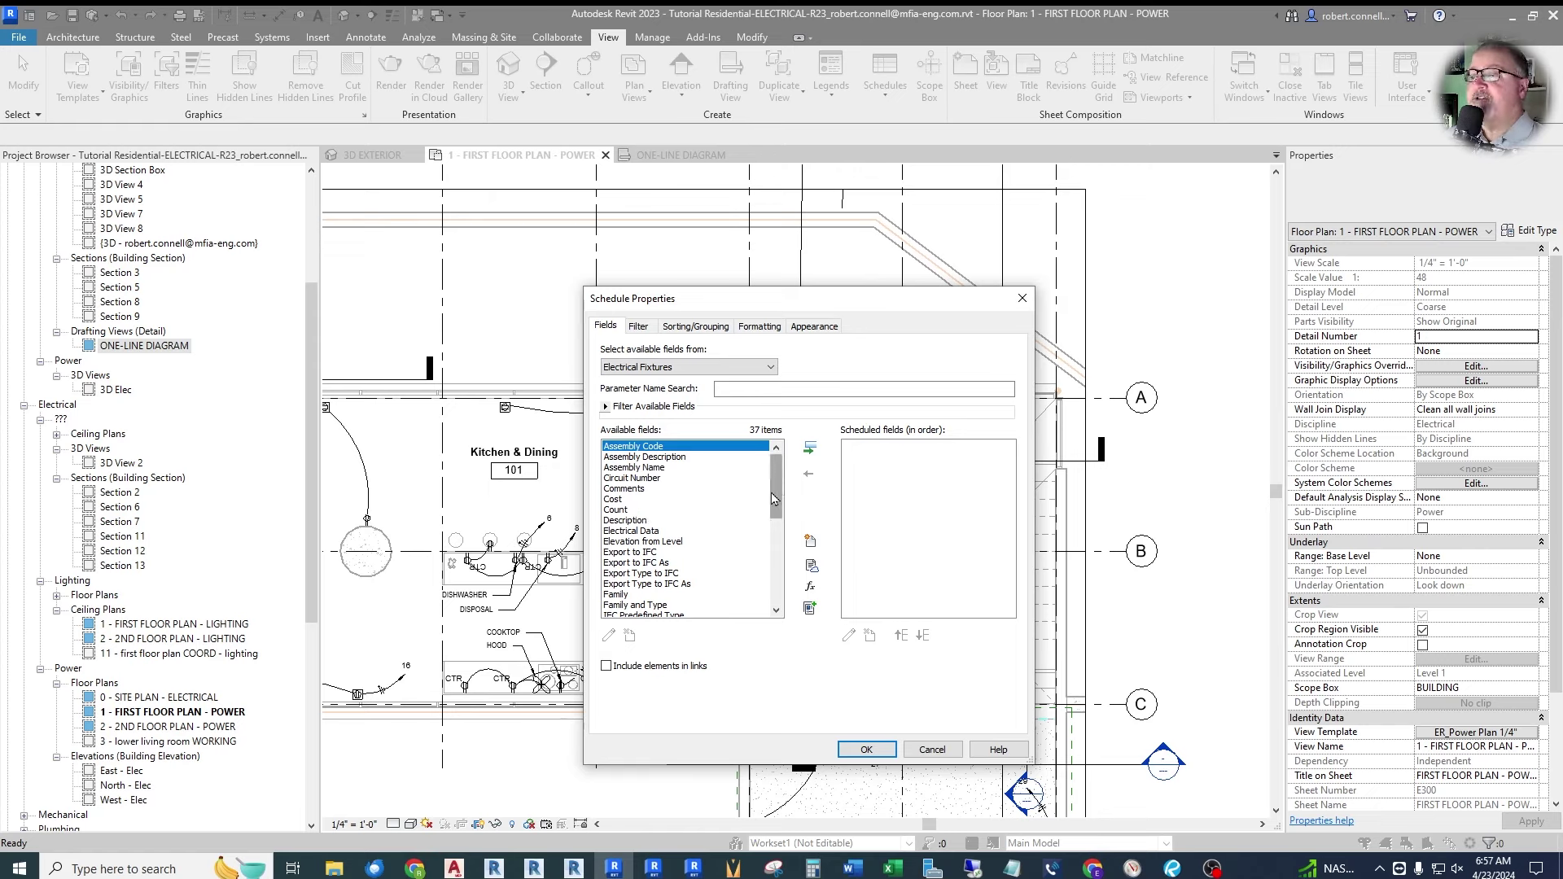
# Add the Type Mark field to the schedule, create it and look through its rows.
pyautogui.moveTo(777, 490)
pyautogui.mouseDown()
pyautogui.moveTo(780, 586)
pyautogui.moveTo(783, 469)
pyautogui.mouseUp()
pyautogui.moveTo(780, 501); pyautogui.dragTo(780, 596)
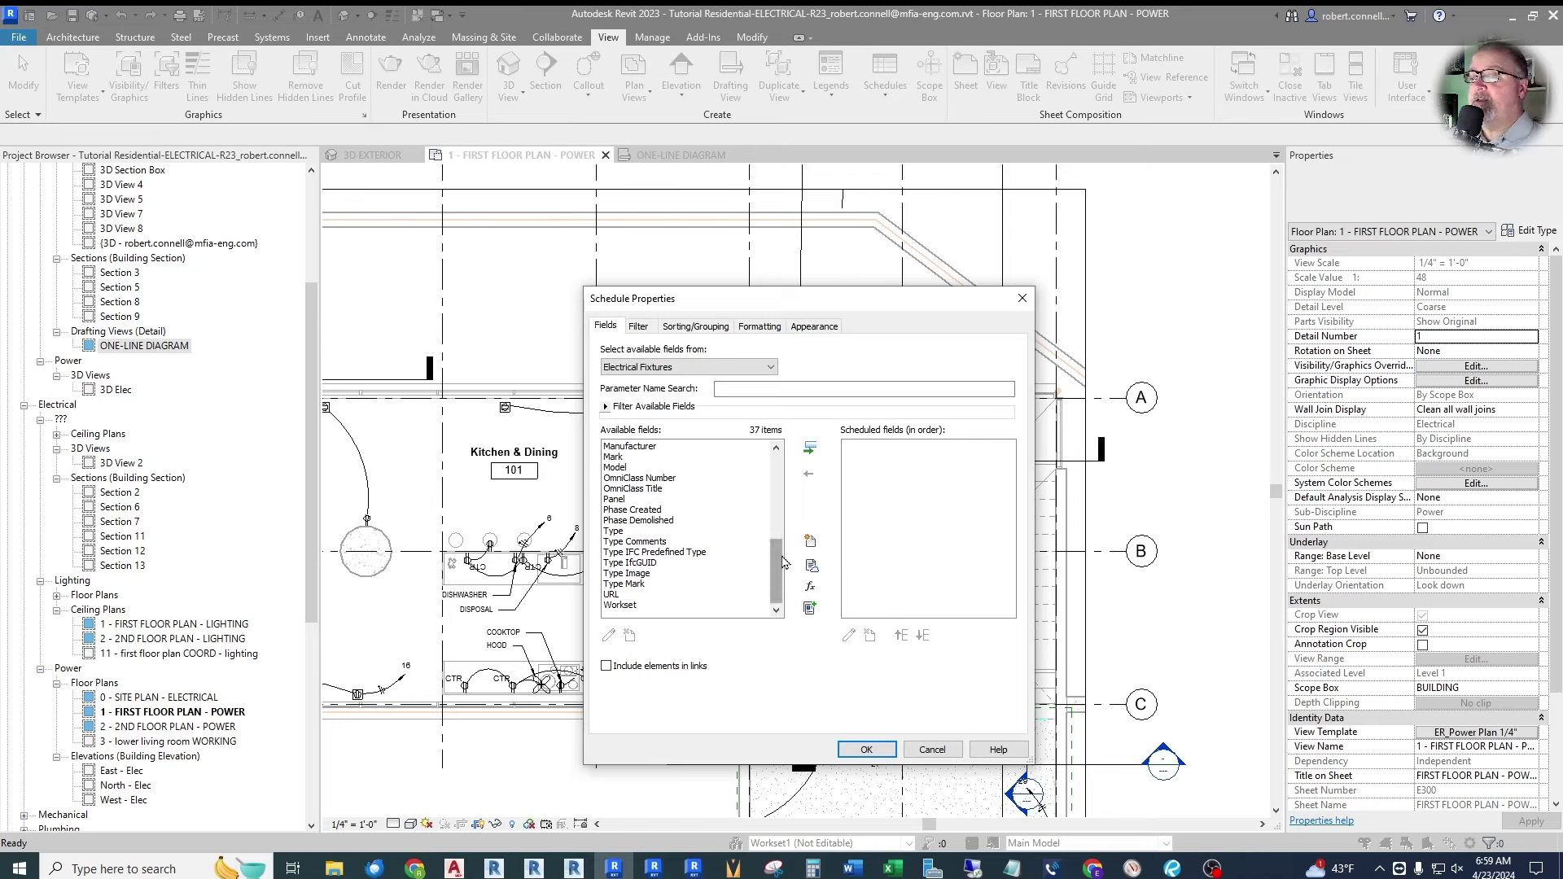
pyautogui.click(632, 585)
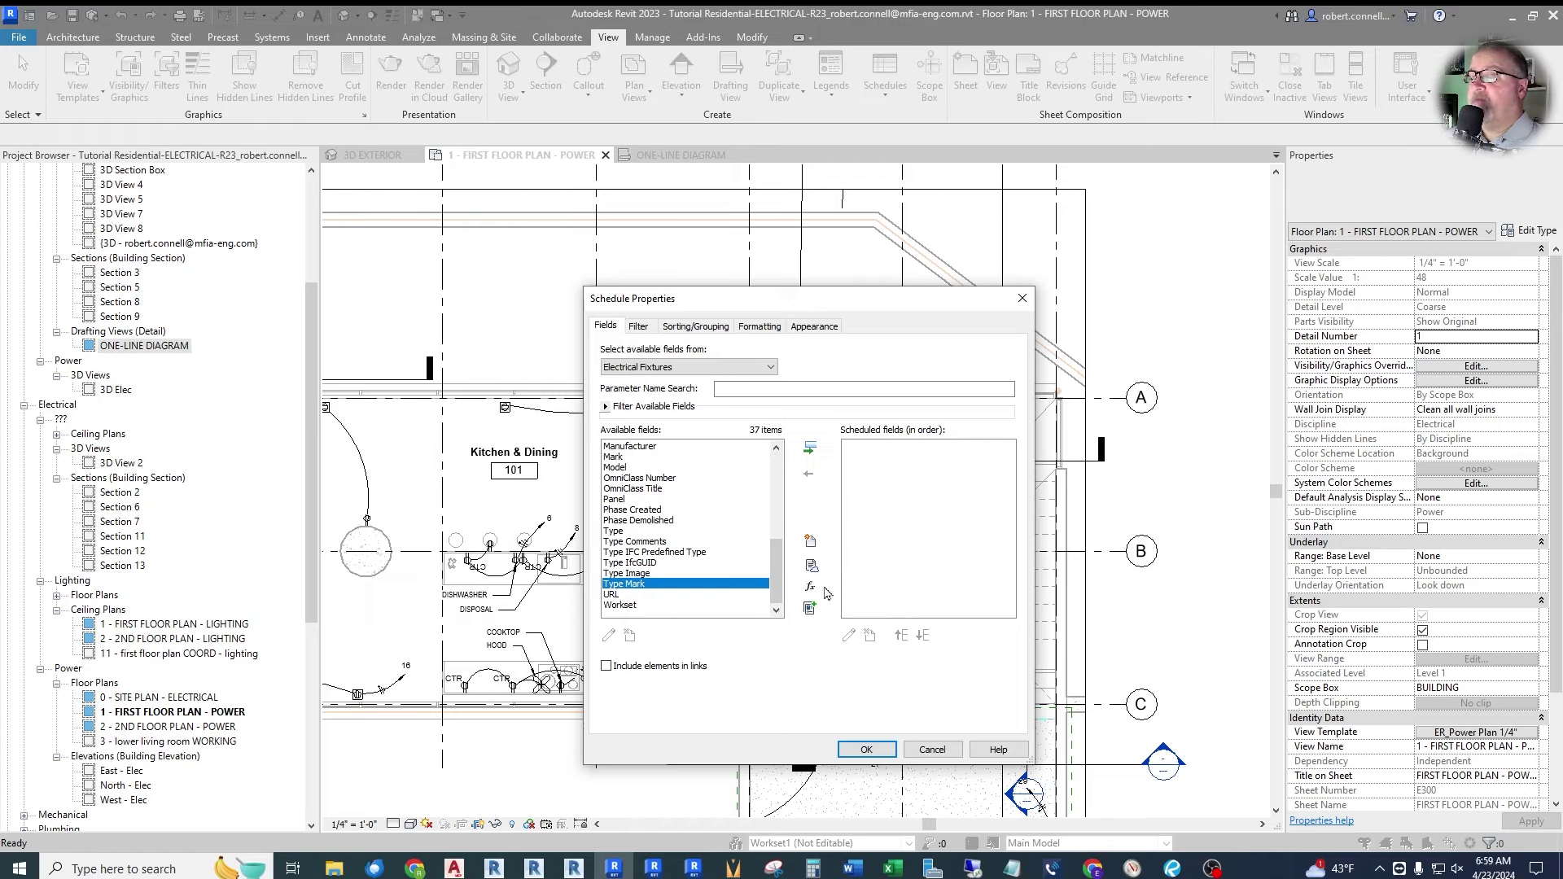
pyautogui.click(809, 448)
pyautogui.press('Return')
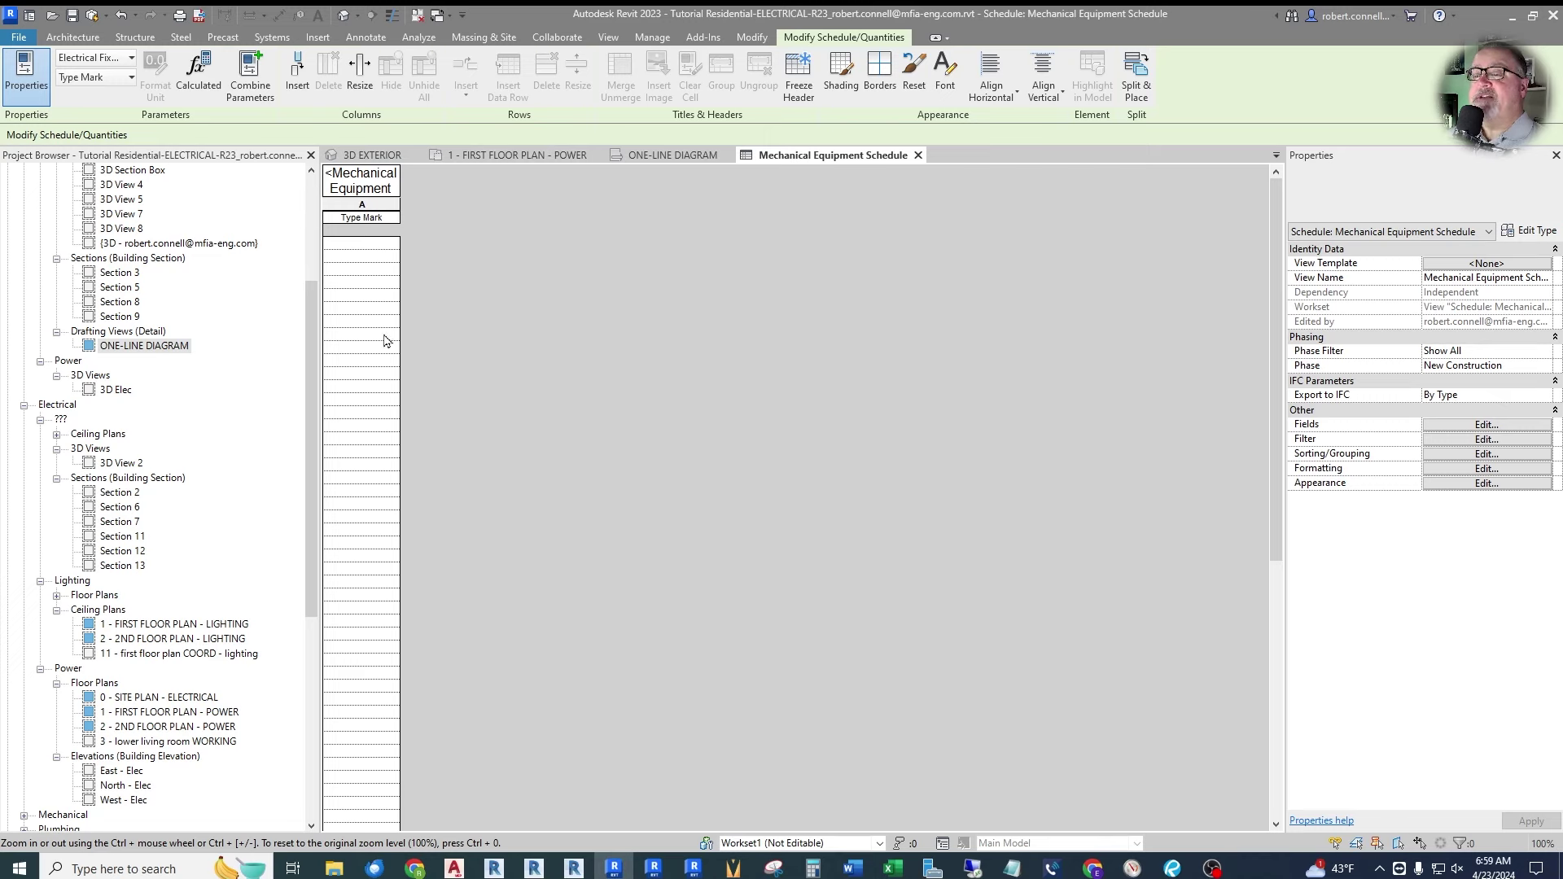
pyautogui.scroll(-5, 379, 557)
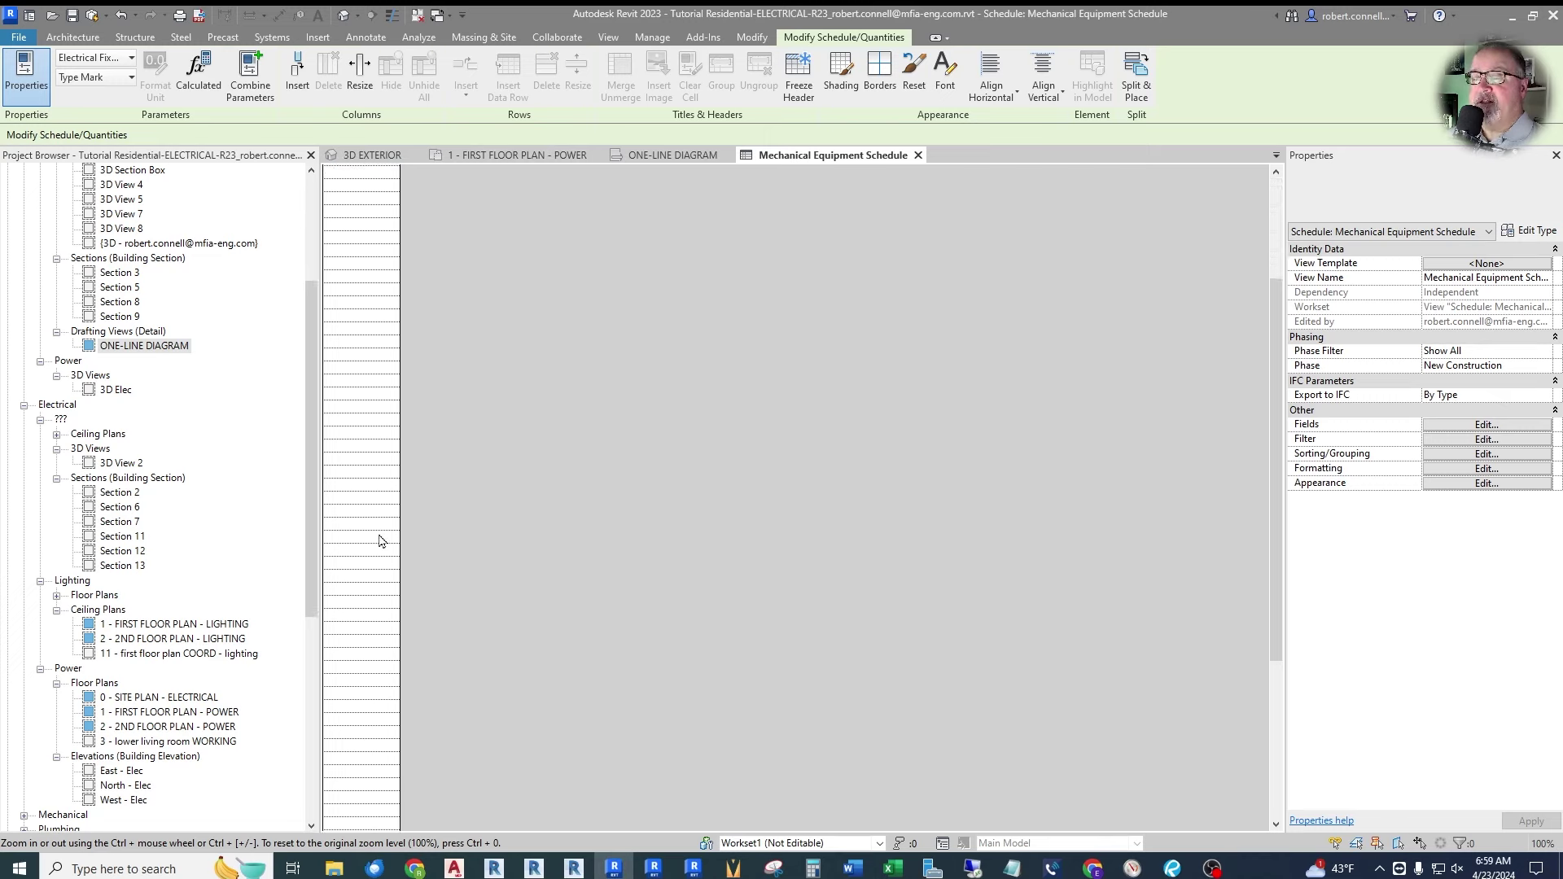
pyautogui.scroll(5, 381, 542)
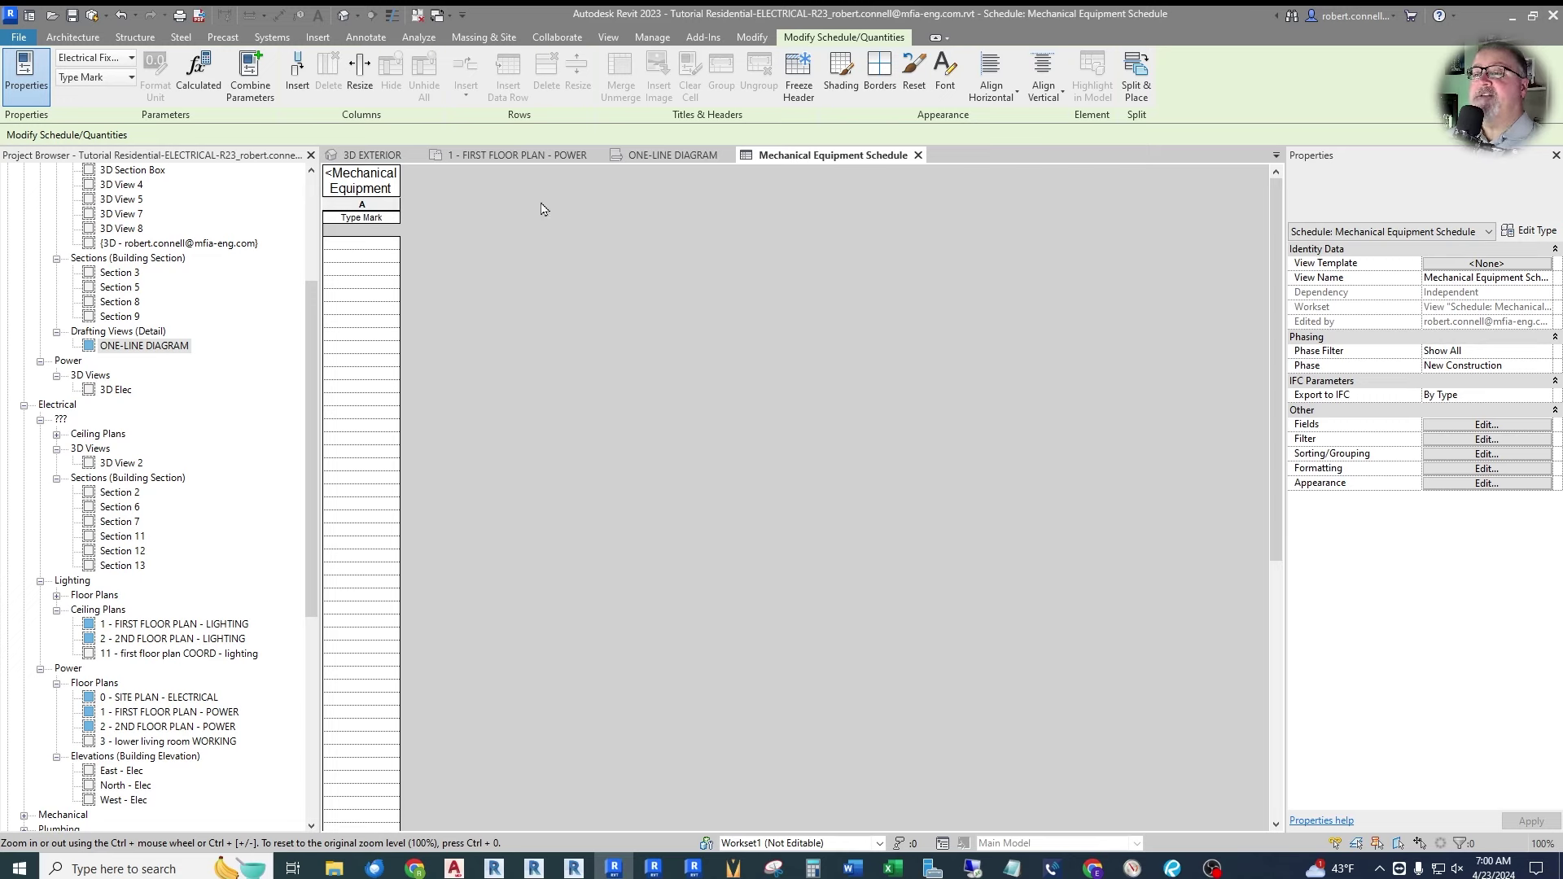
# Set the Type Mark of the Furnace fan type in Mech. 102 to F-1 and check it in the Mechanical Equipment Schedule.
pyautogui.click(508, 157)
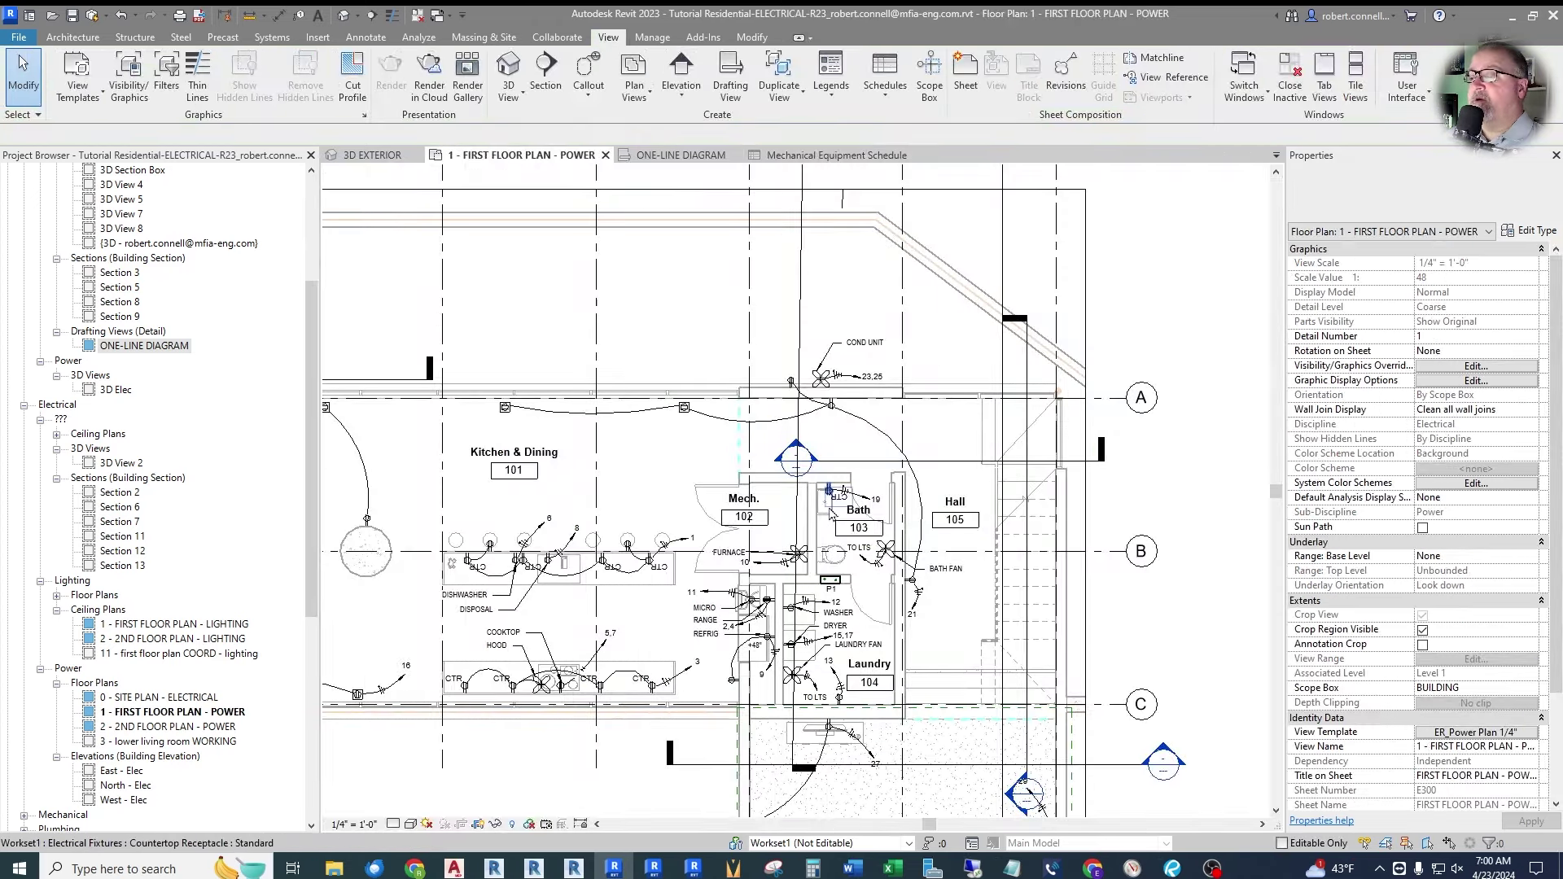
pyautogui.scroll(6, 798, 566)
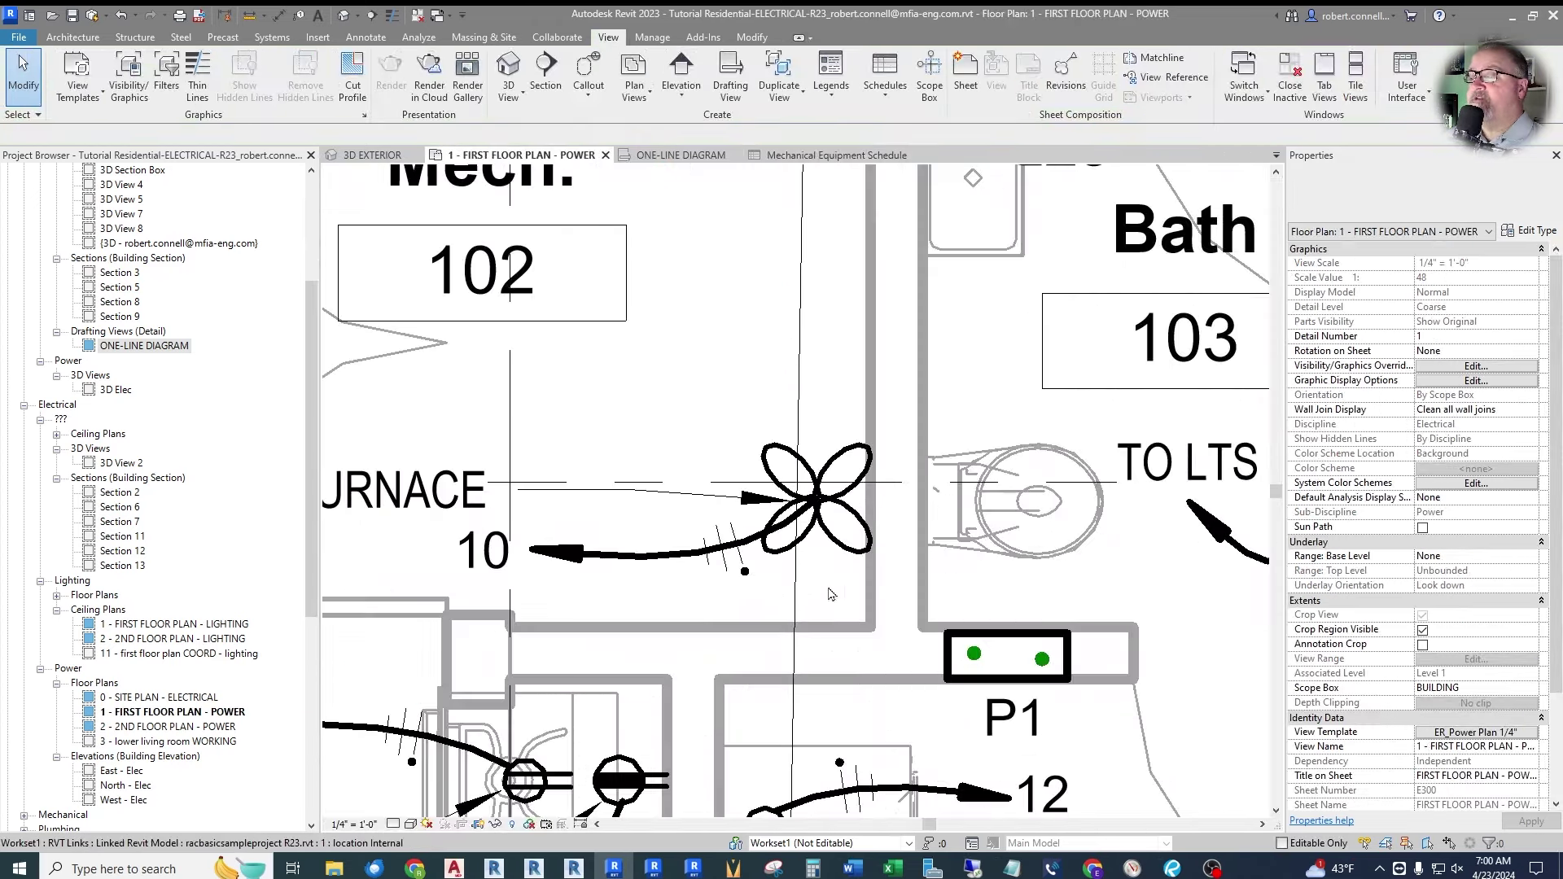
pyautogui.click(844, 461)
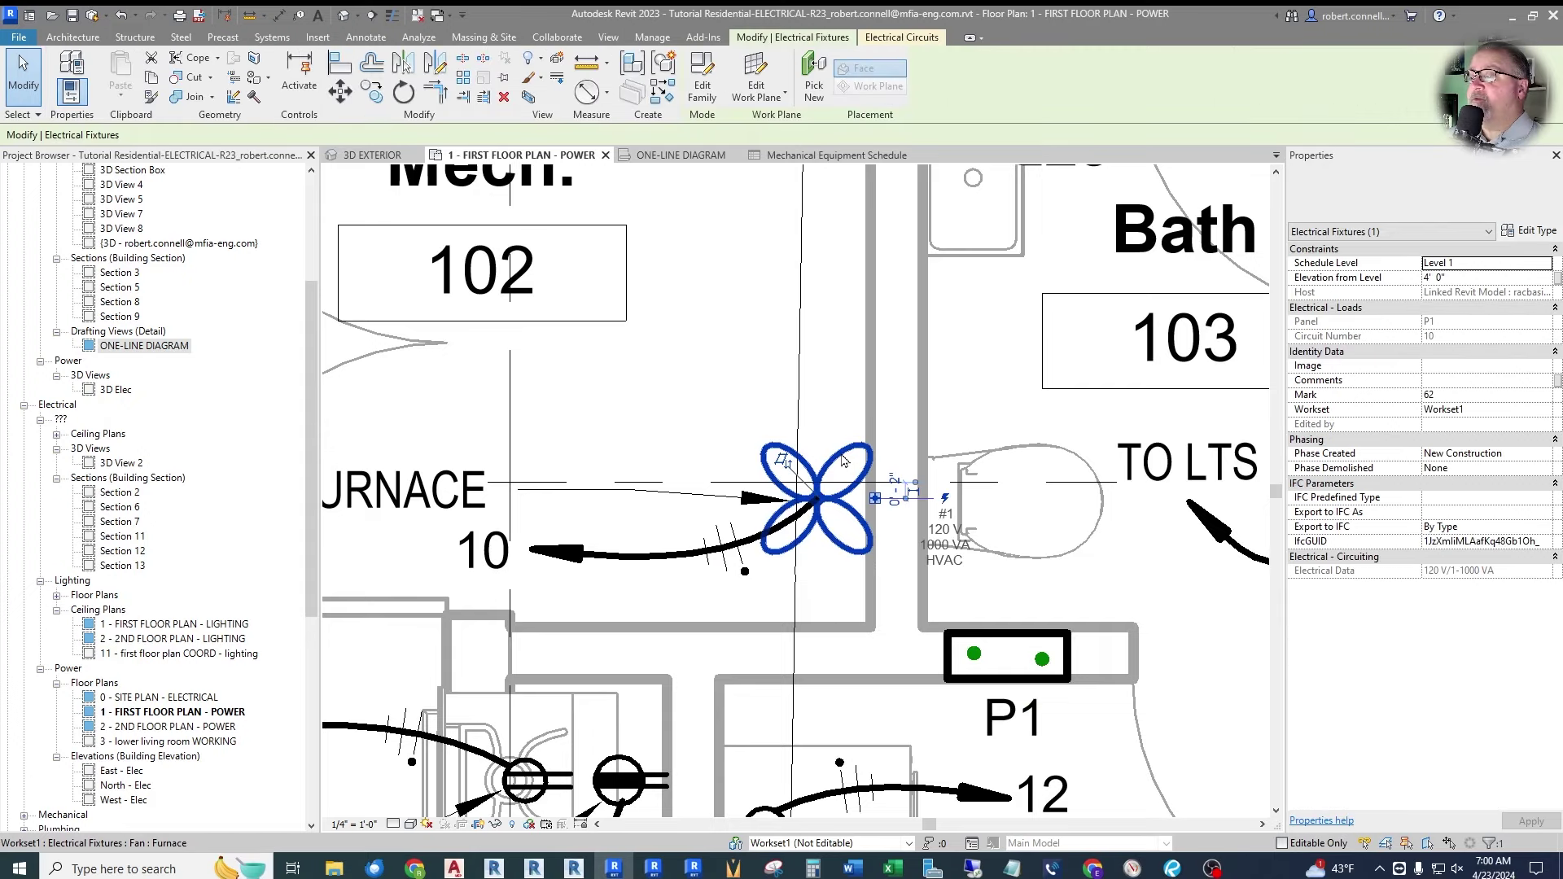
pyautogui.click(1419, 199)
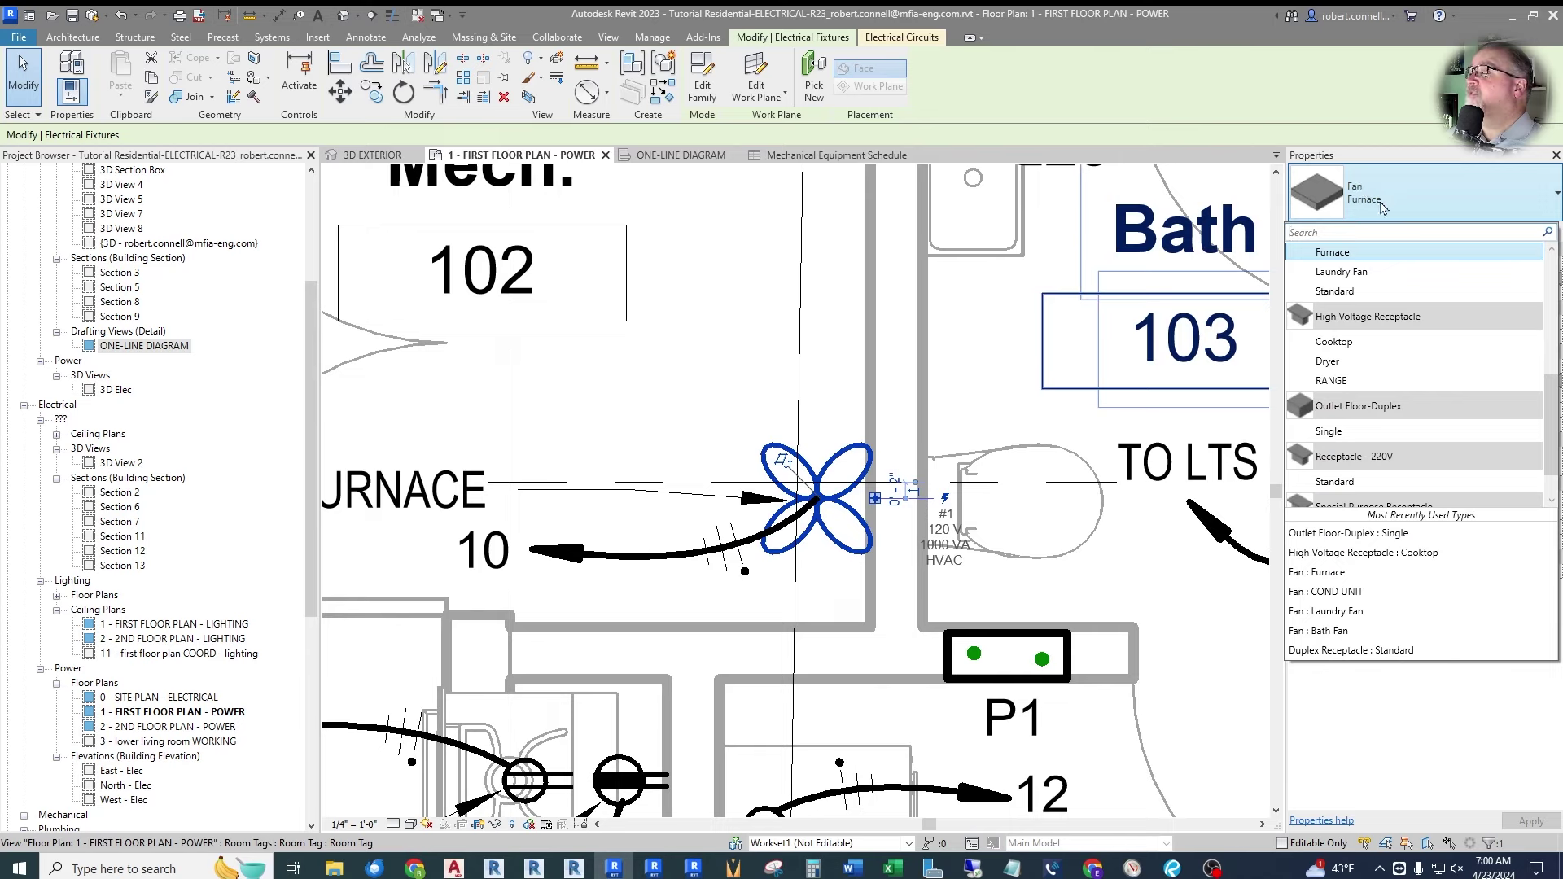
pyautogui.scroll(2, 1395, 237)
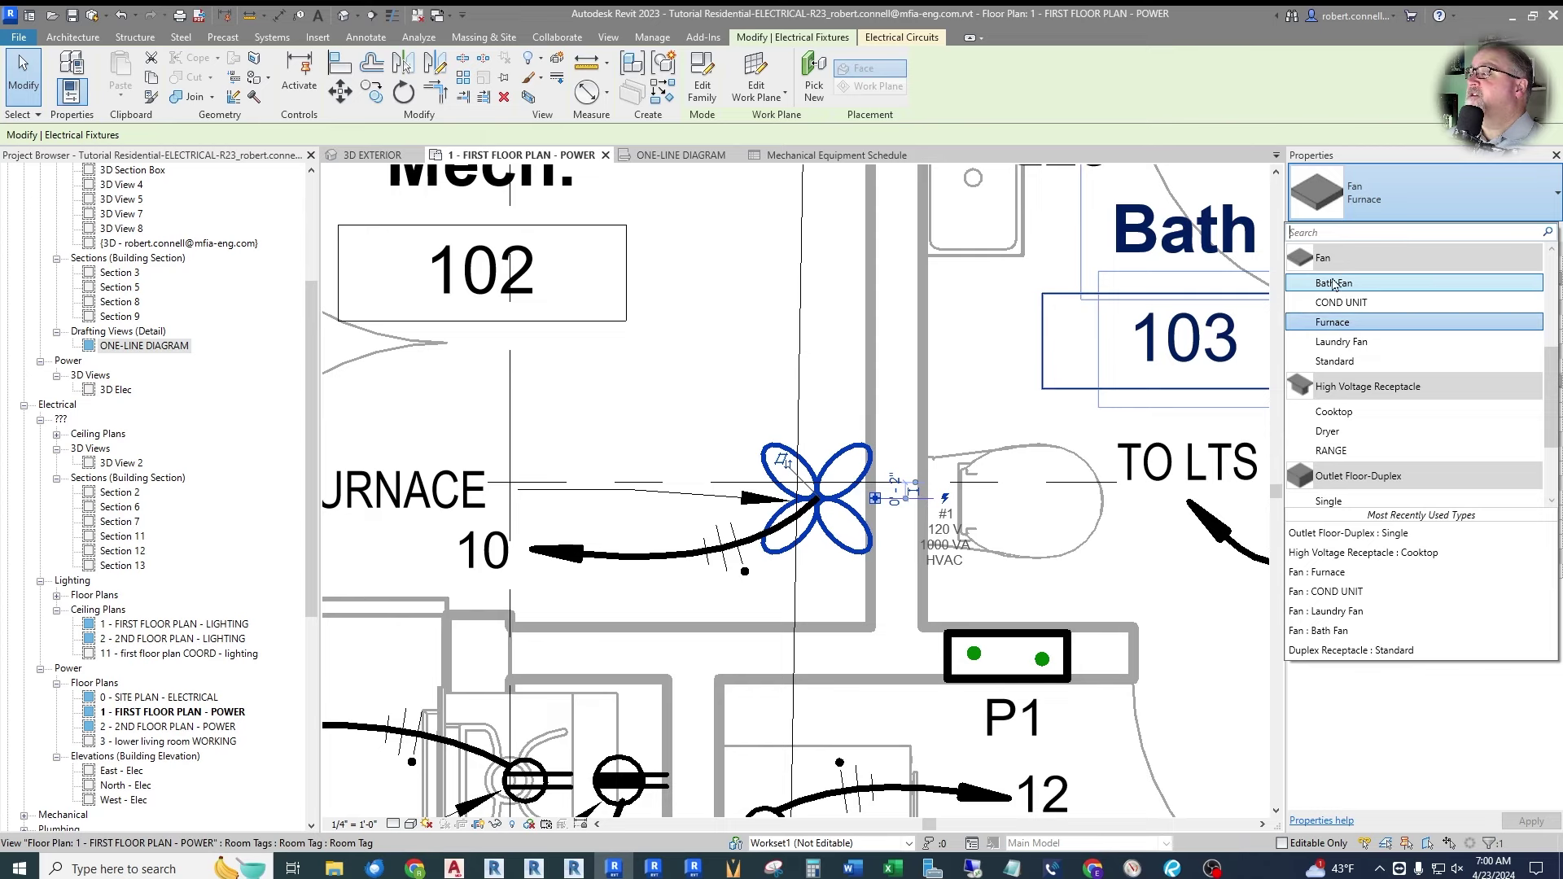
pyautogui.click(1534, 234)
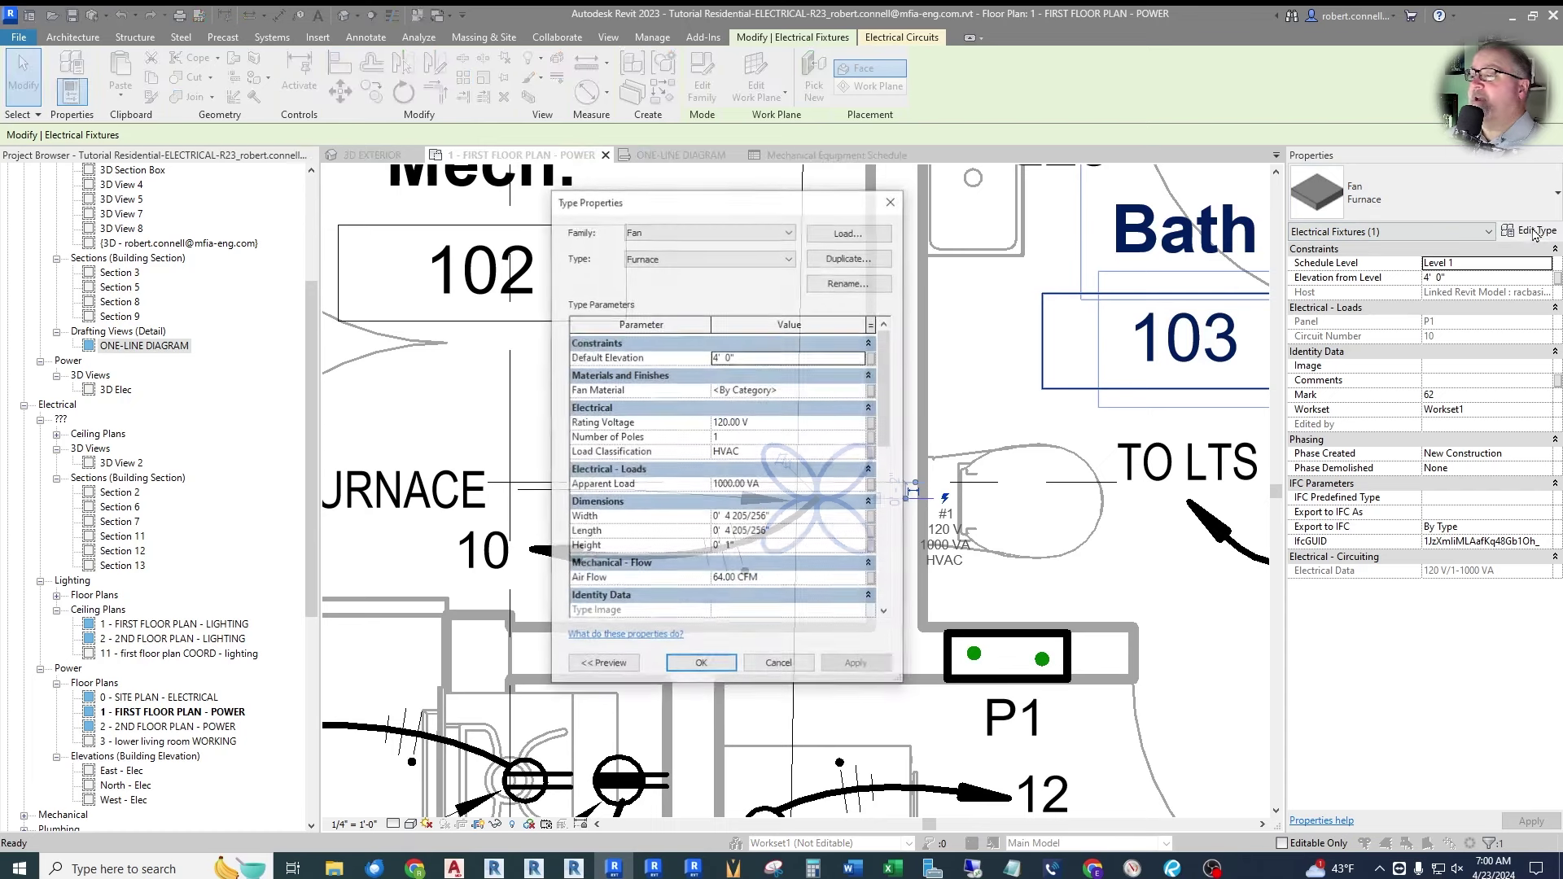
pyautogui.scroll(-5, 624, 538)
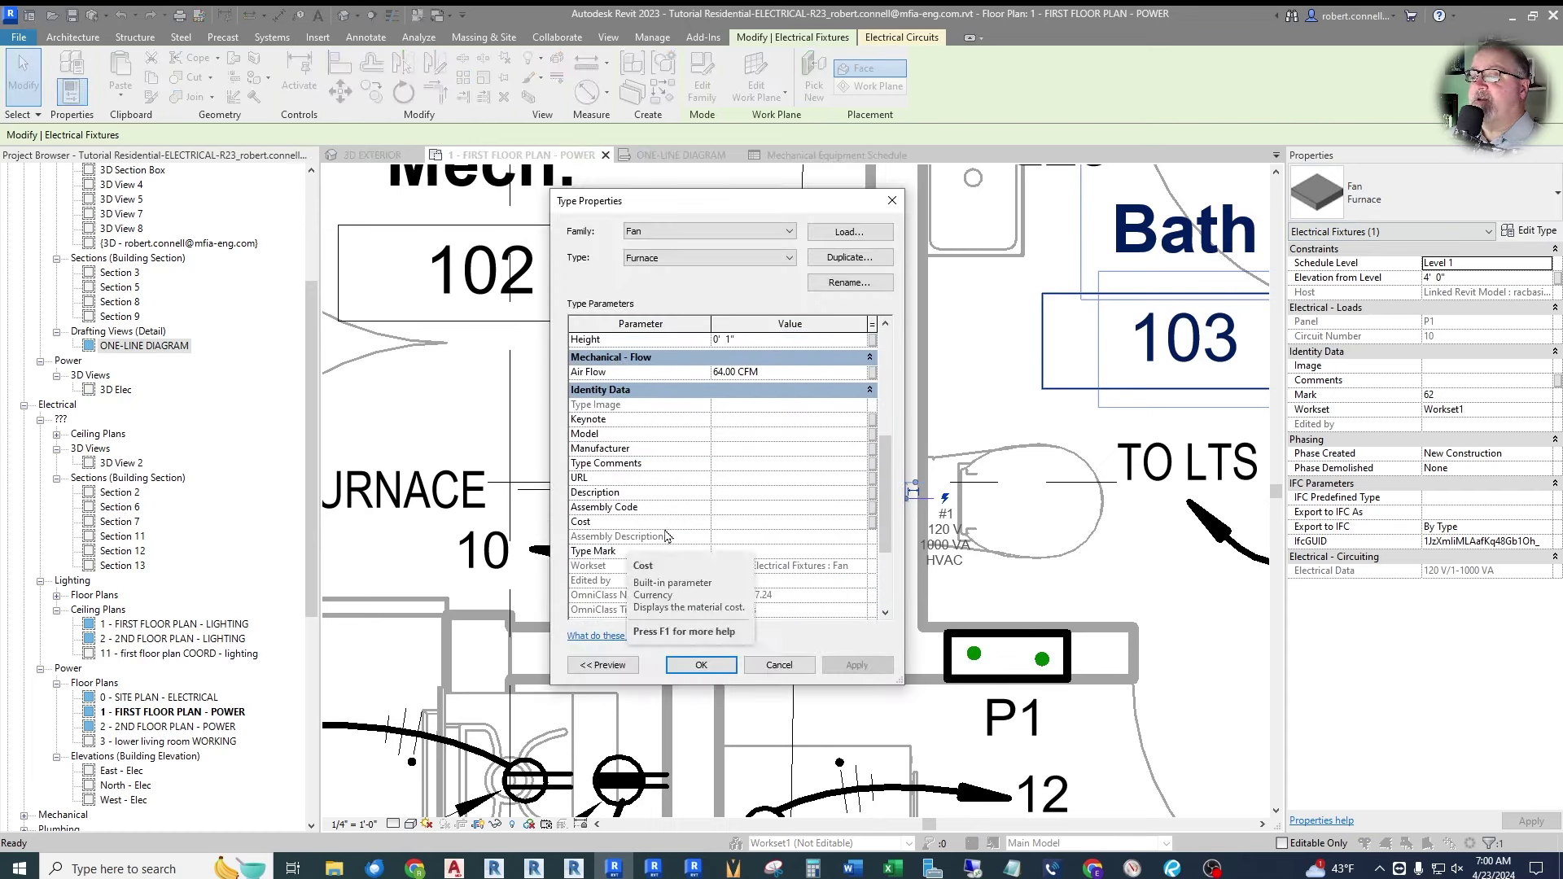
pyautogui.scroll(-1, 623, 538)
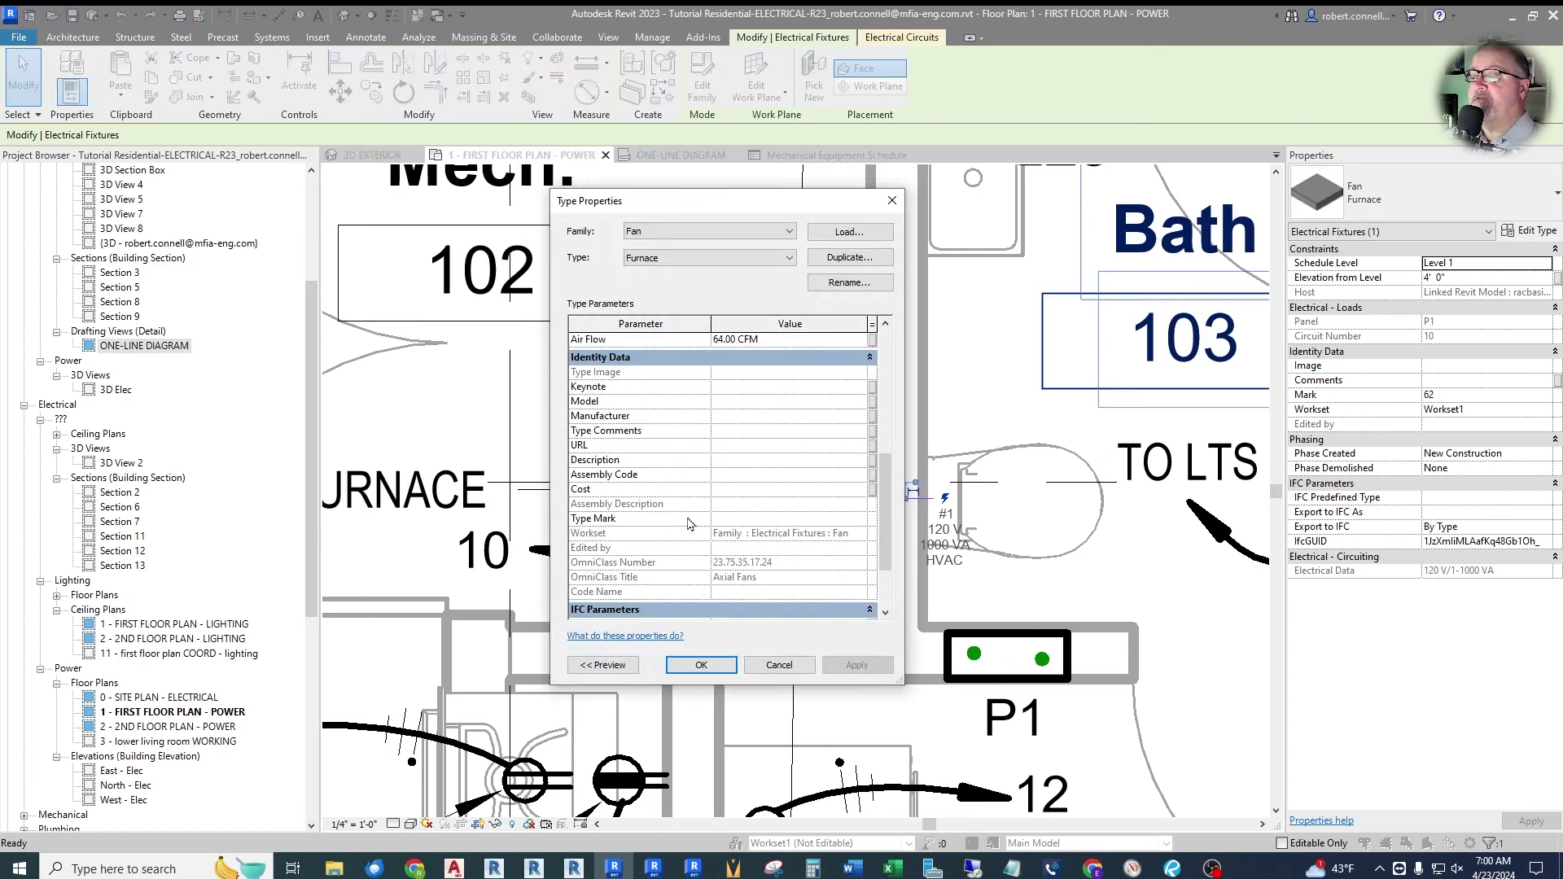
pyautogui.click(733, 519)
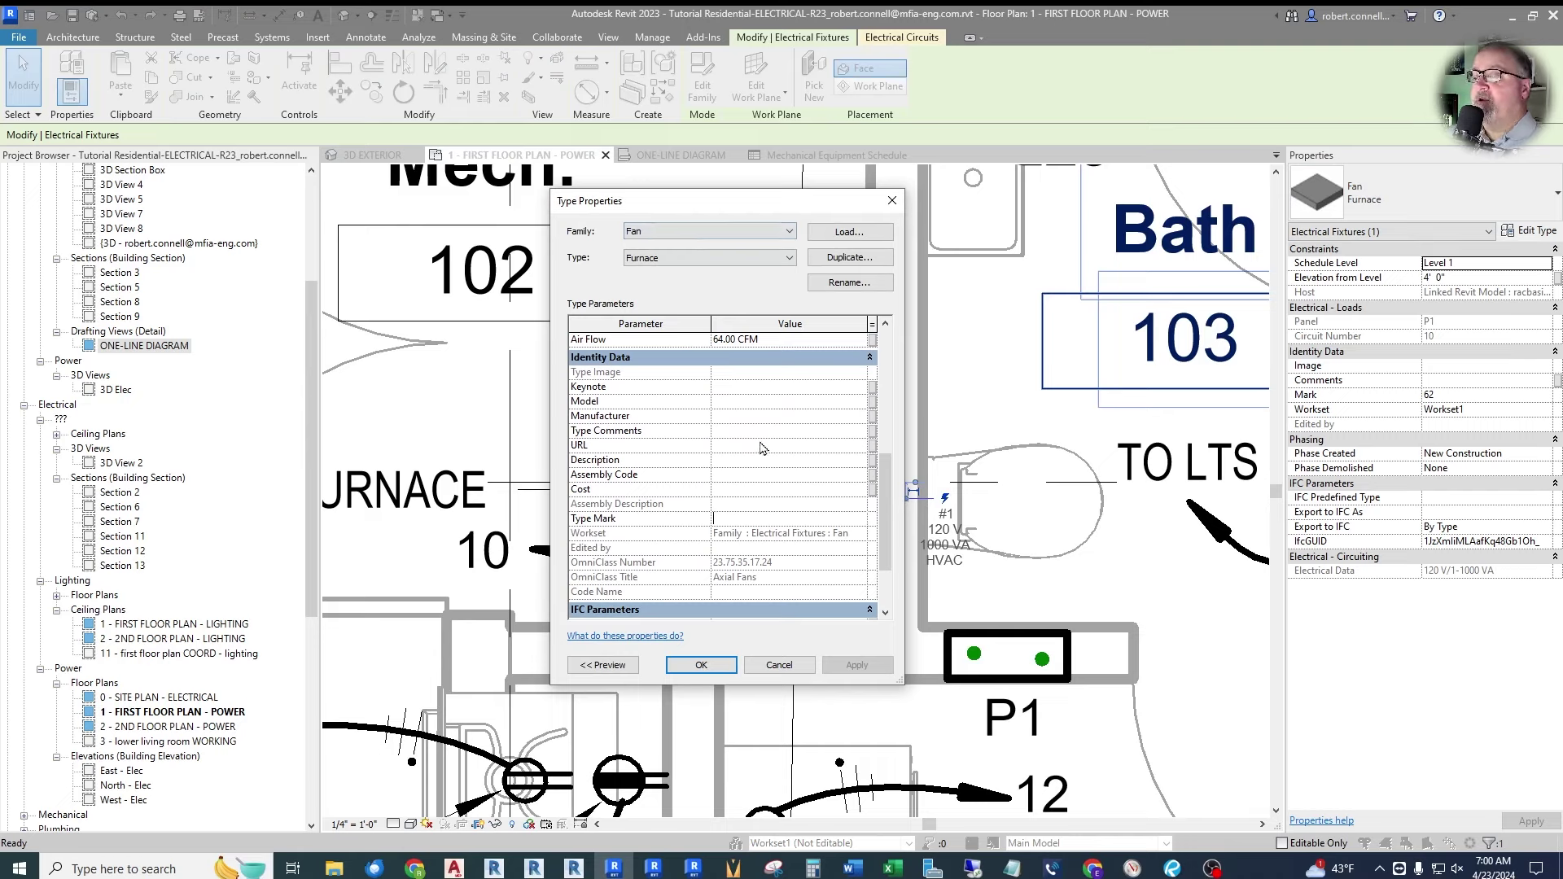
pyautogui.press('Return')
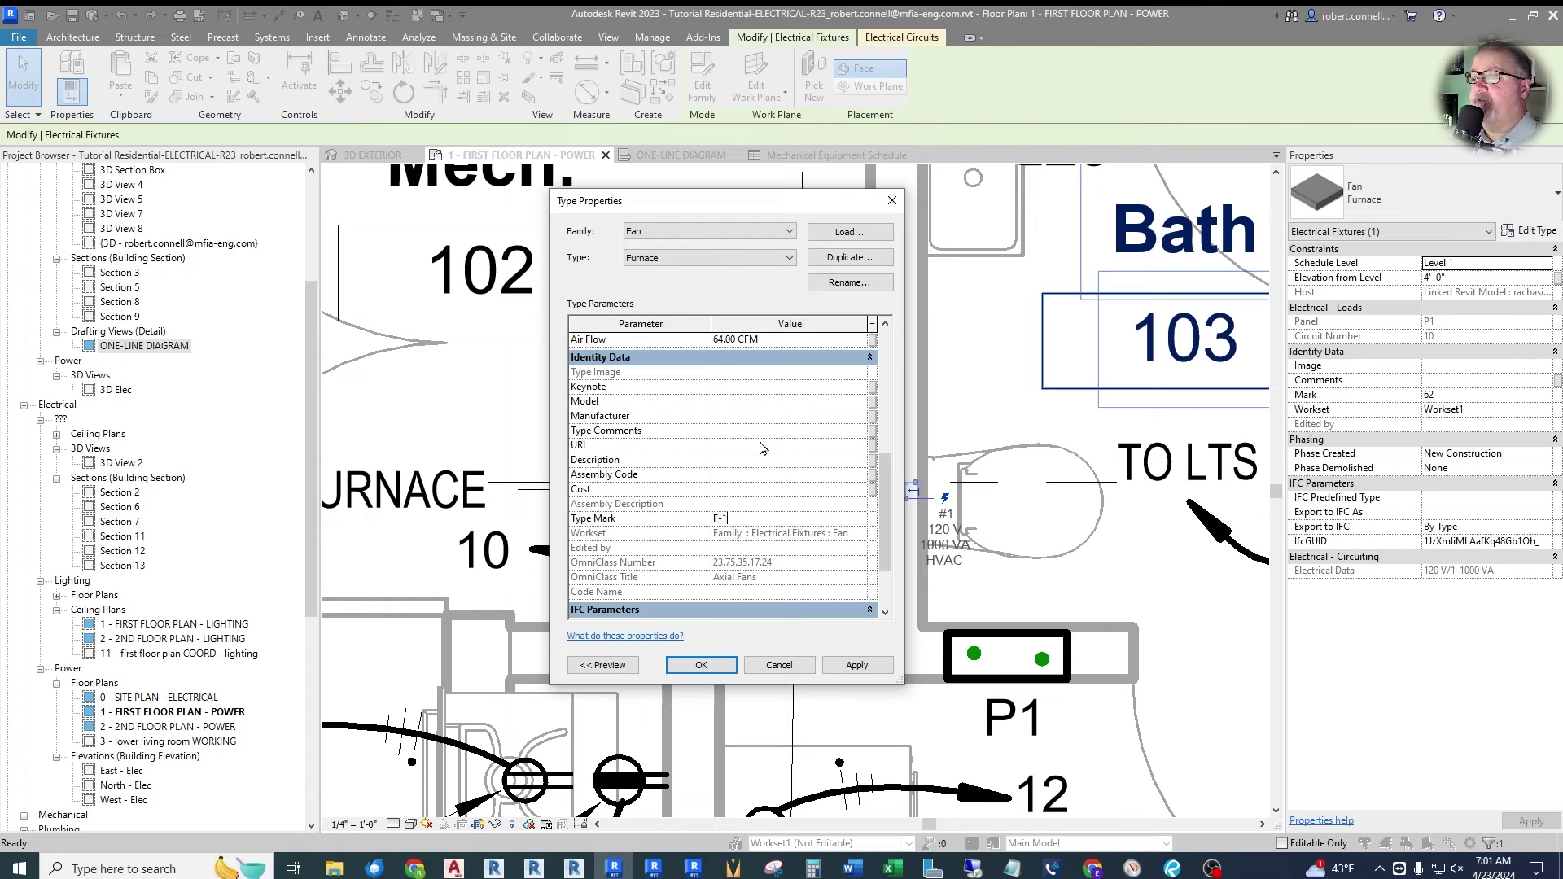
pyautogui.click(714, 669)
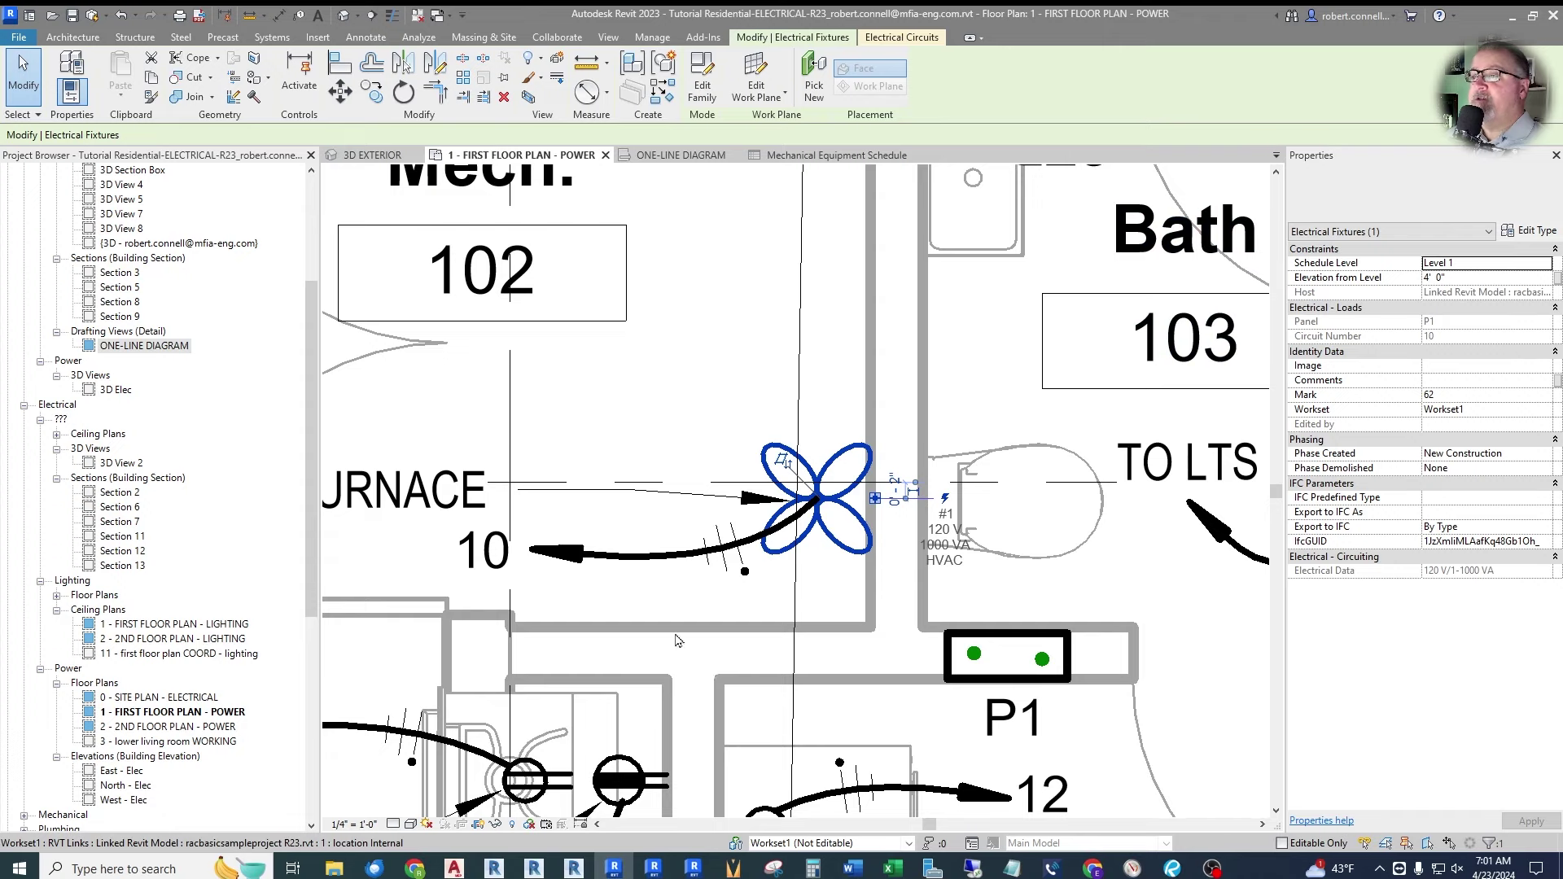
pyautogui.click(832, 156)
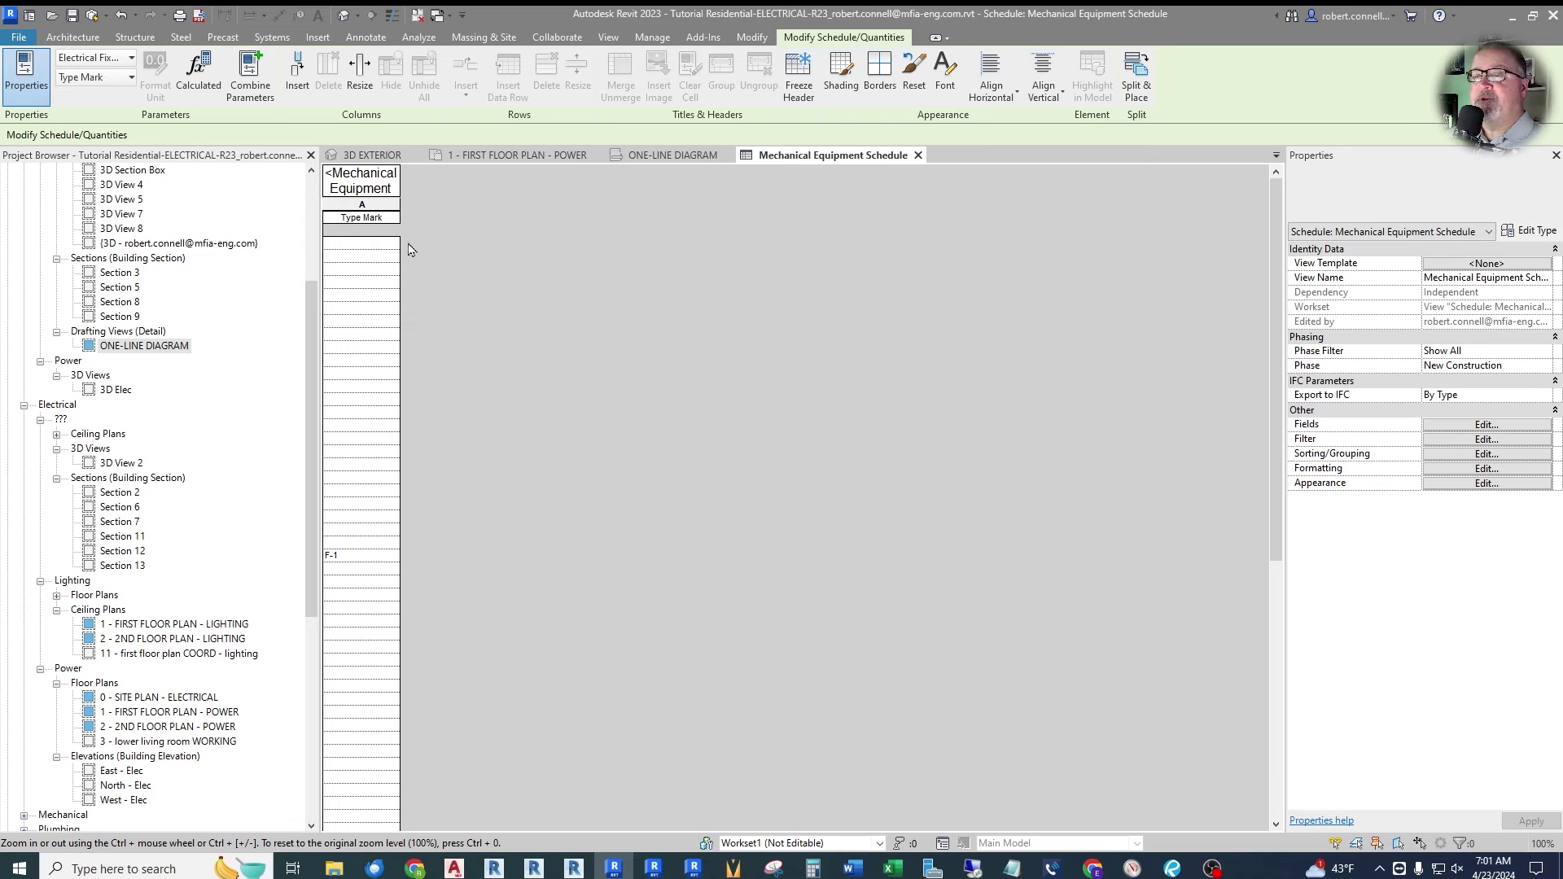
# Set the Type Mark of the Bath Fan type in Bath 103 to BF-1 and check it in the Mechanical Equipment Schedule.
pyautogui.click(521, 155)
pyautogui.scroll(-5, 668, 453)
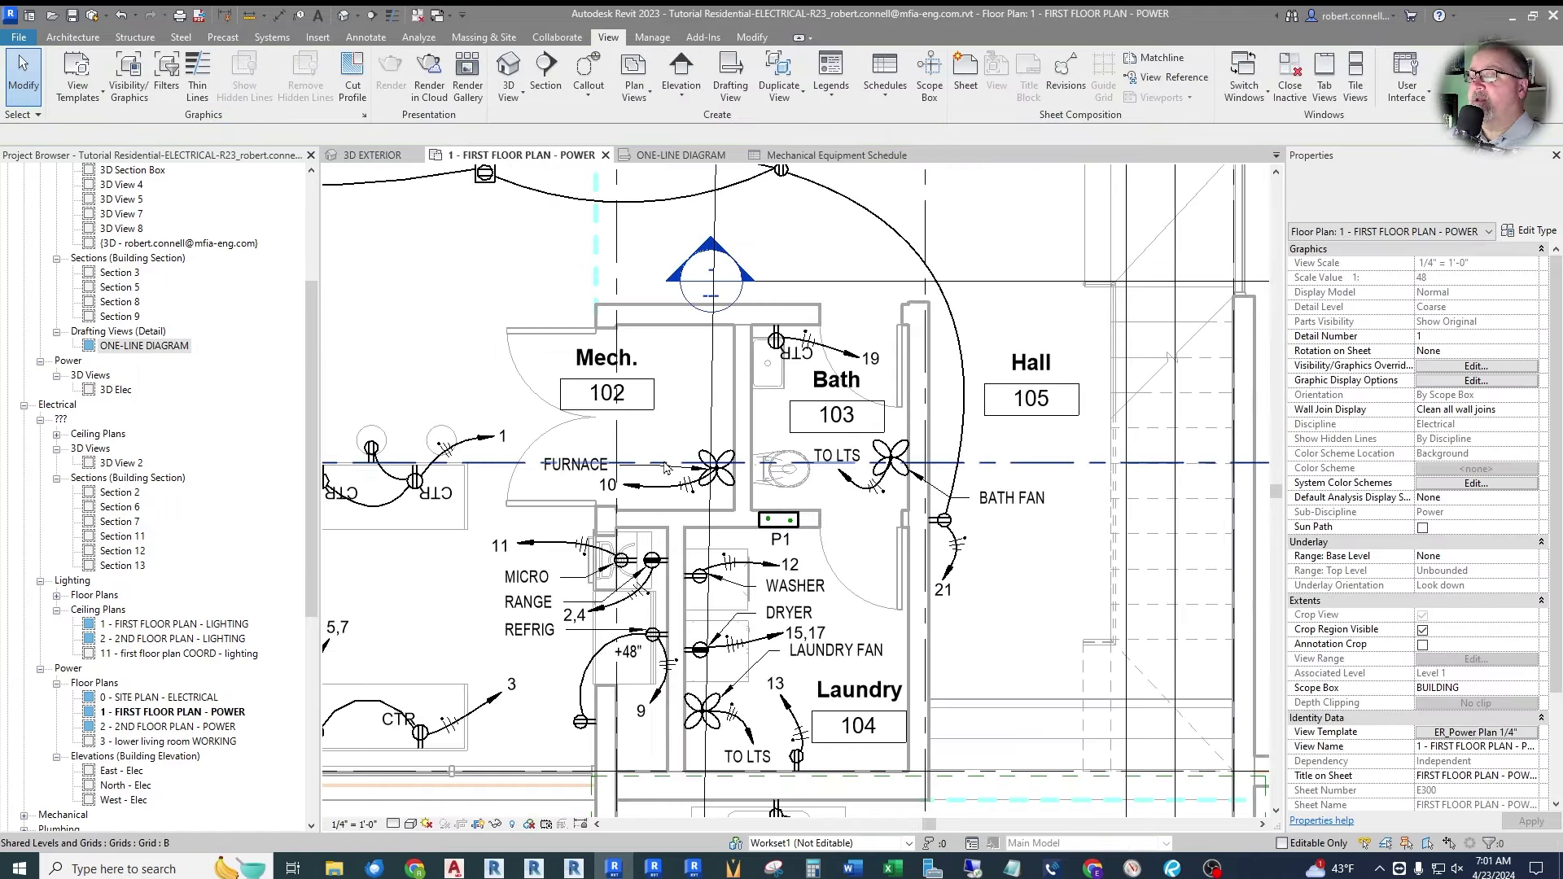
pyautogui.scroll(3, 920, 472)
pyautogui.click(857, 440)
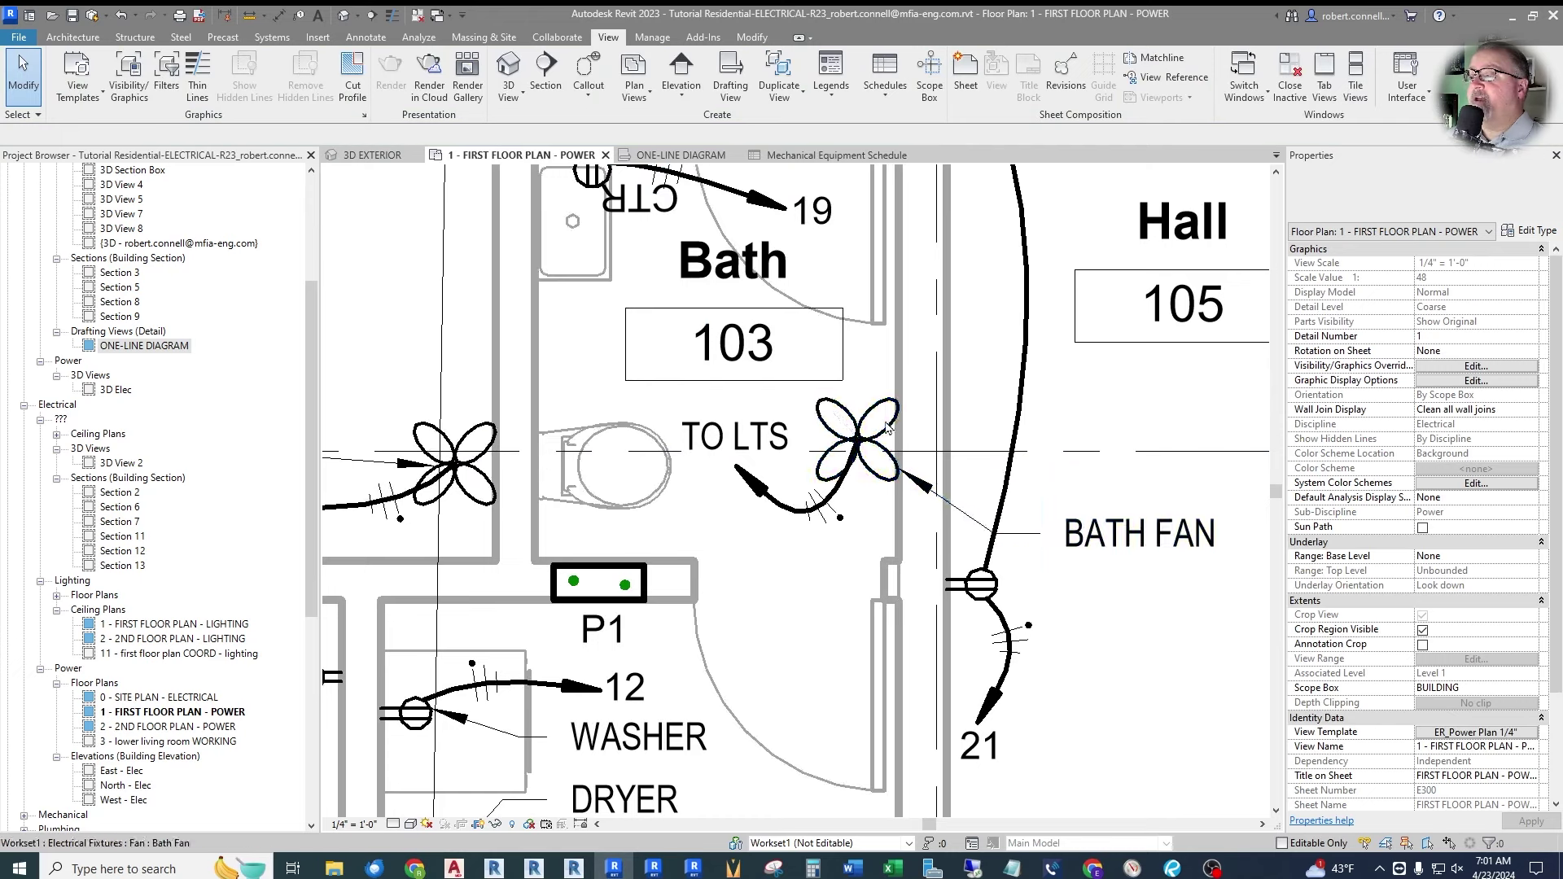
pyautogui.click(1373, 201)
pyautogui.click(1376, 201)
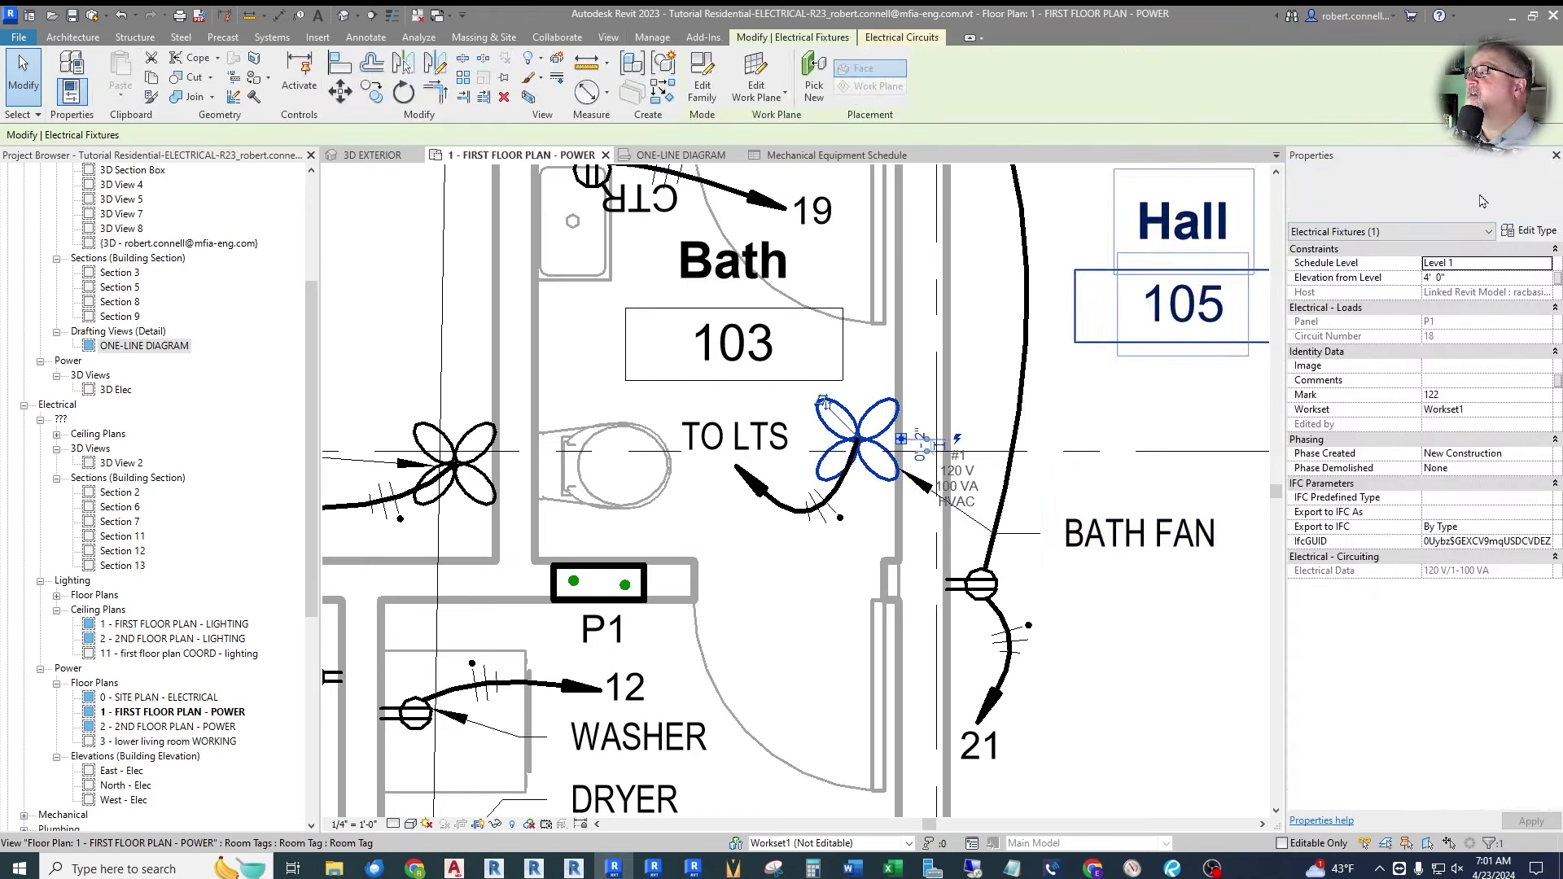
pyautogui.click(1485, 202)
pyautogui.click(1519, 233)
pyautogui.click(1531, 231)
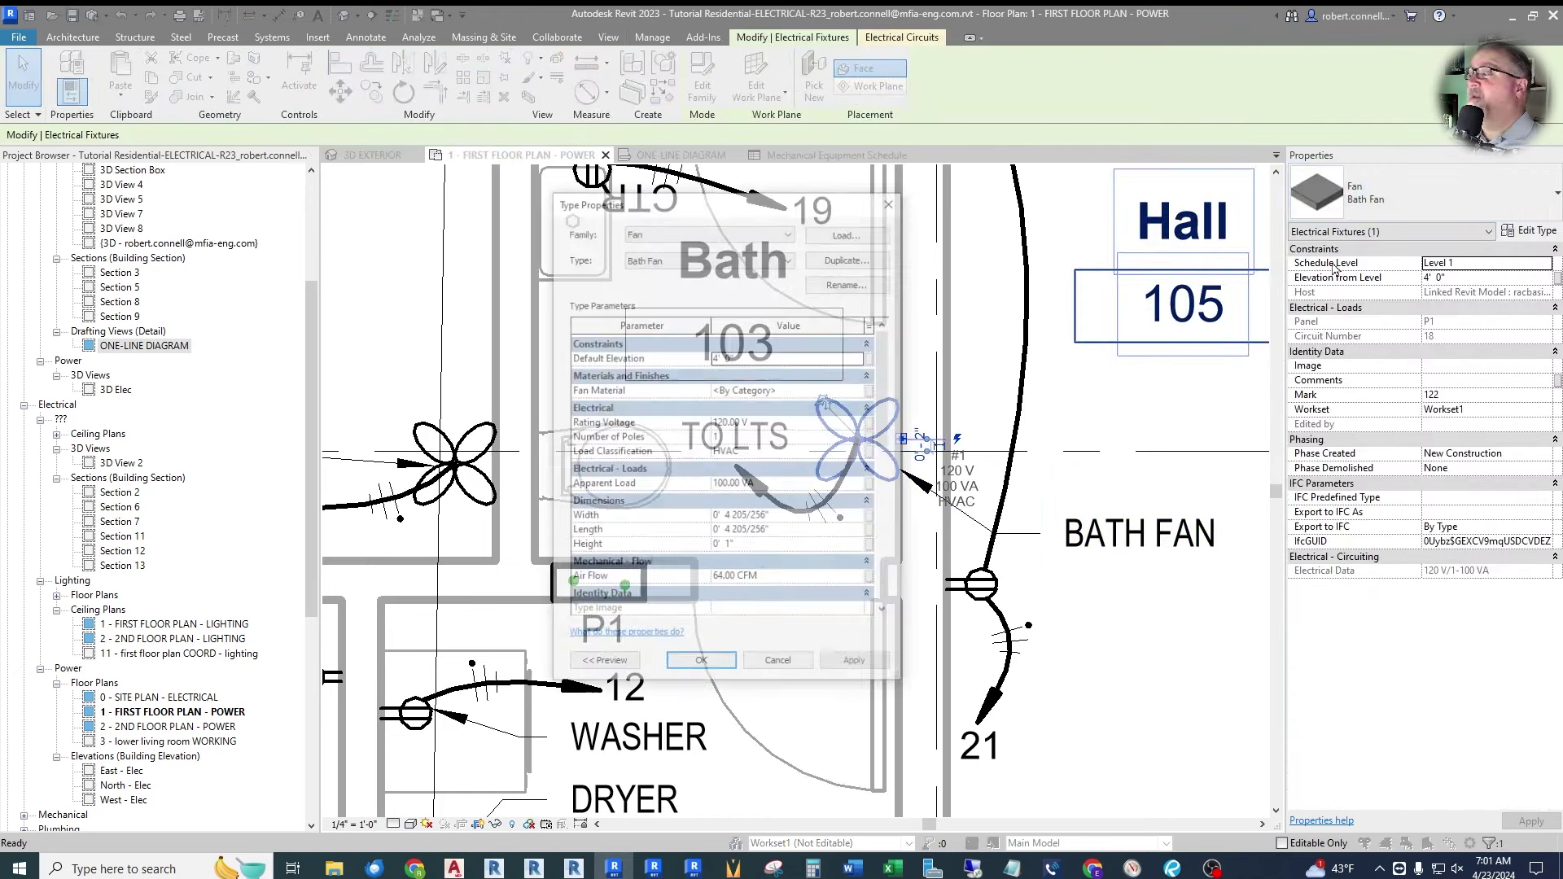
pyautogui.scroll(-6, 727, 456)
pyautogui.click(734, 442)
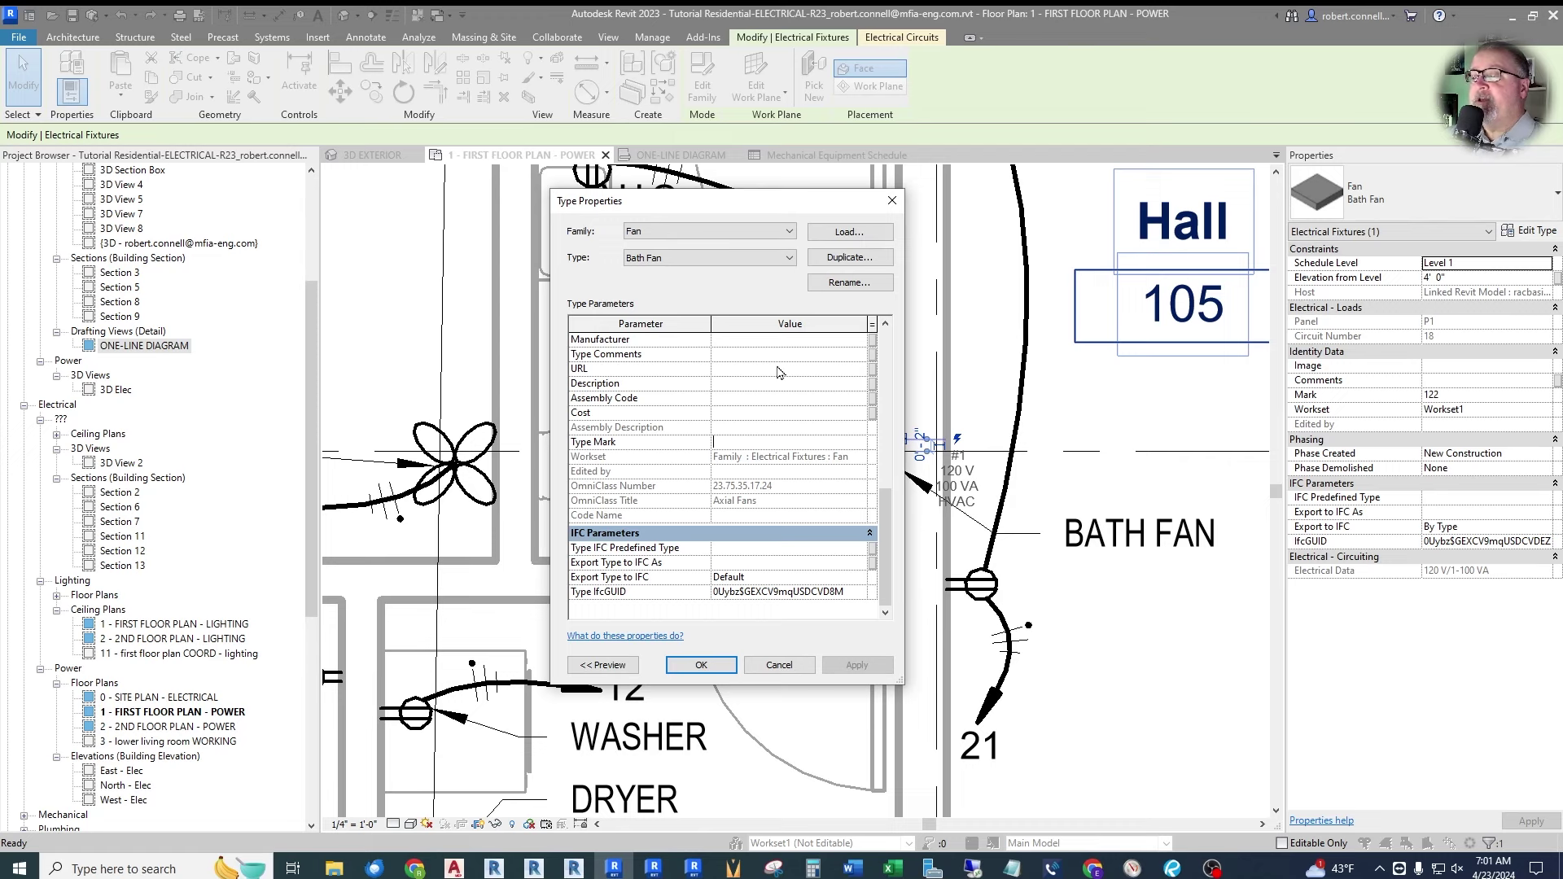
pyautogui.write('BF-')
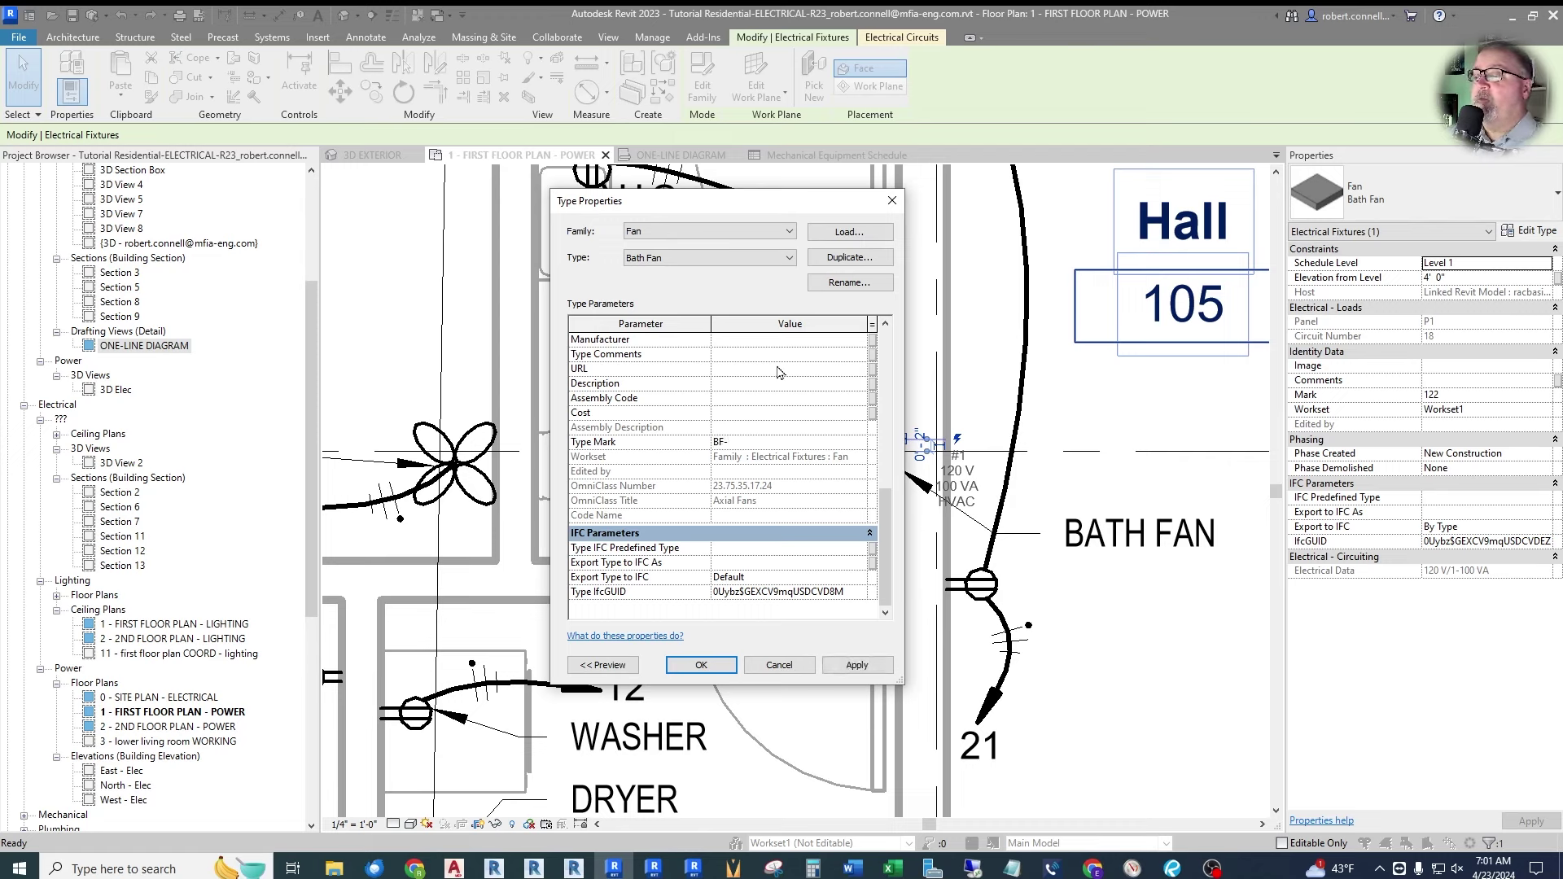
pyautogui.write('1')
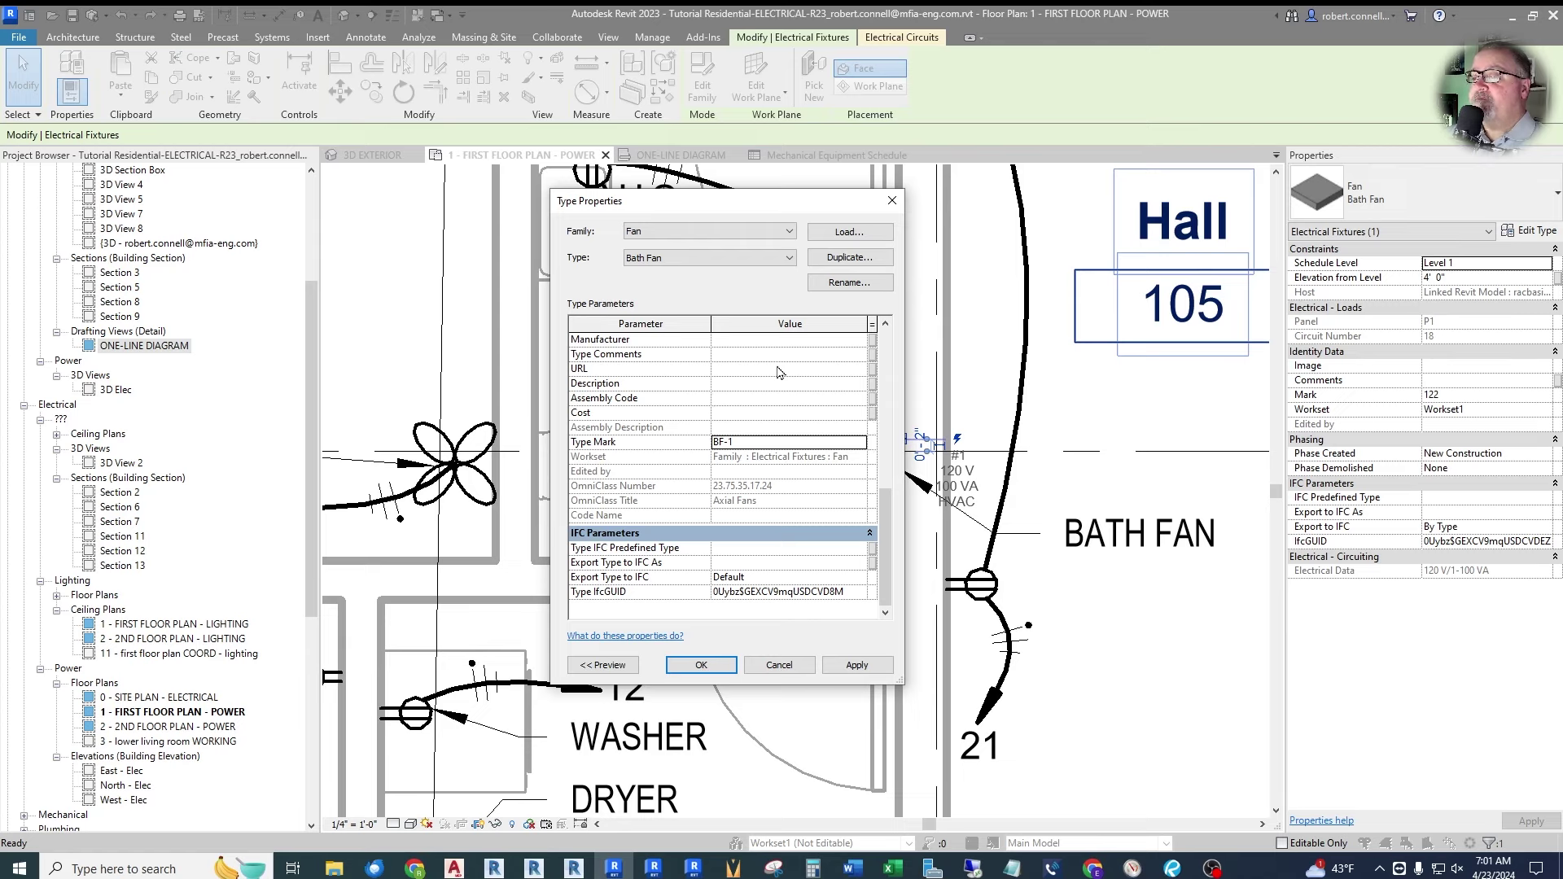
pyautogui.scroll(3, 769, 444)
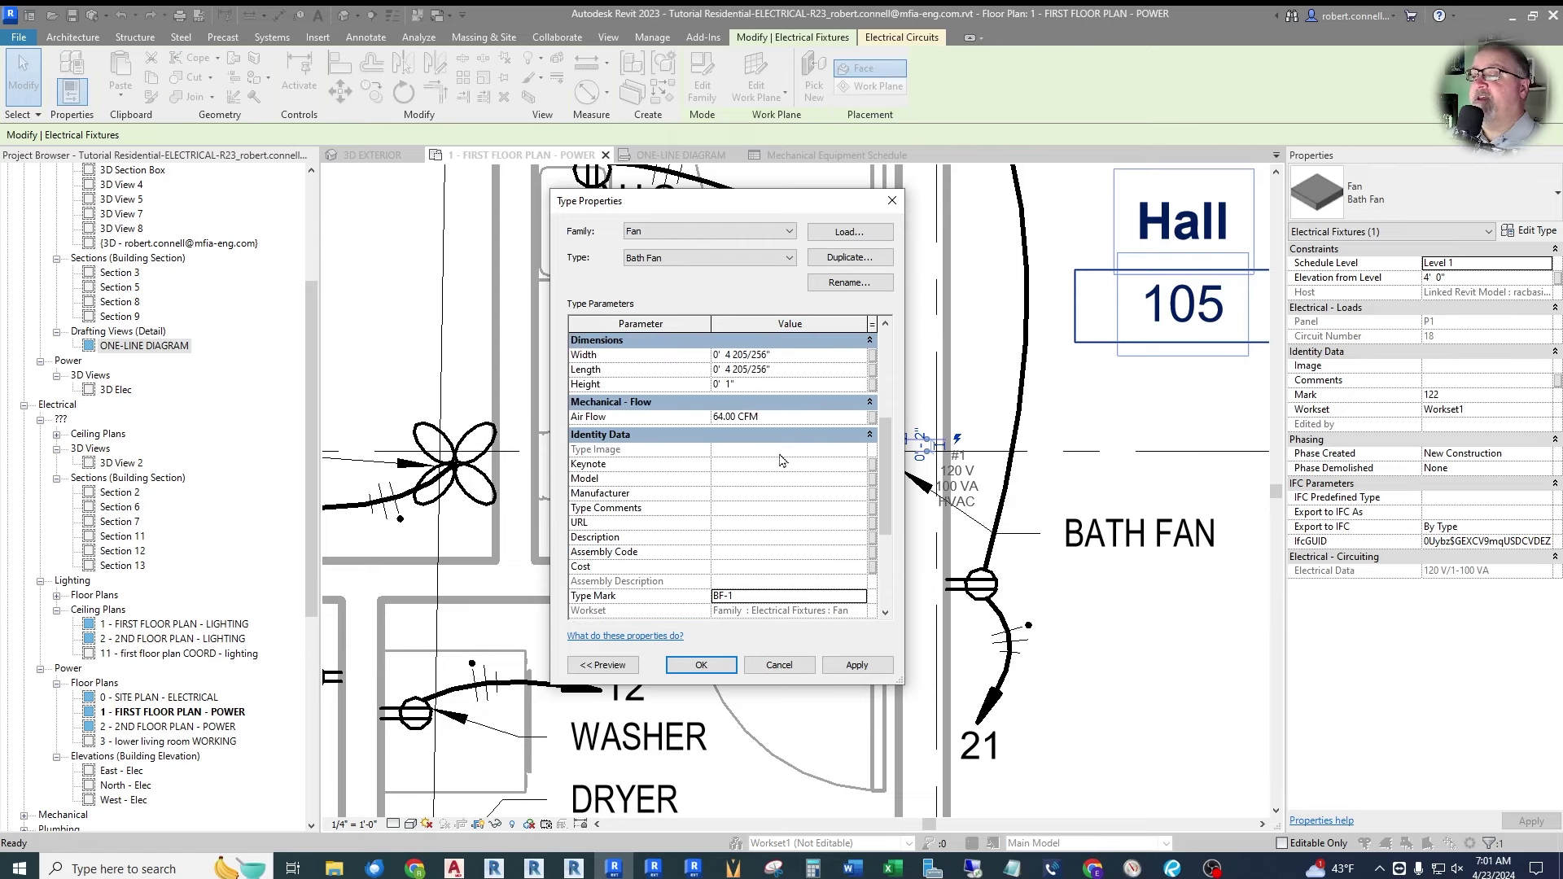
pyautogui.scroll(3, 765, 431)
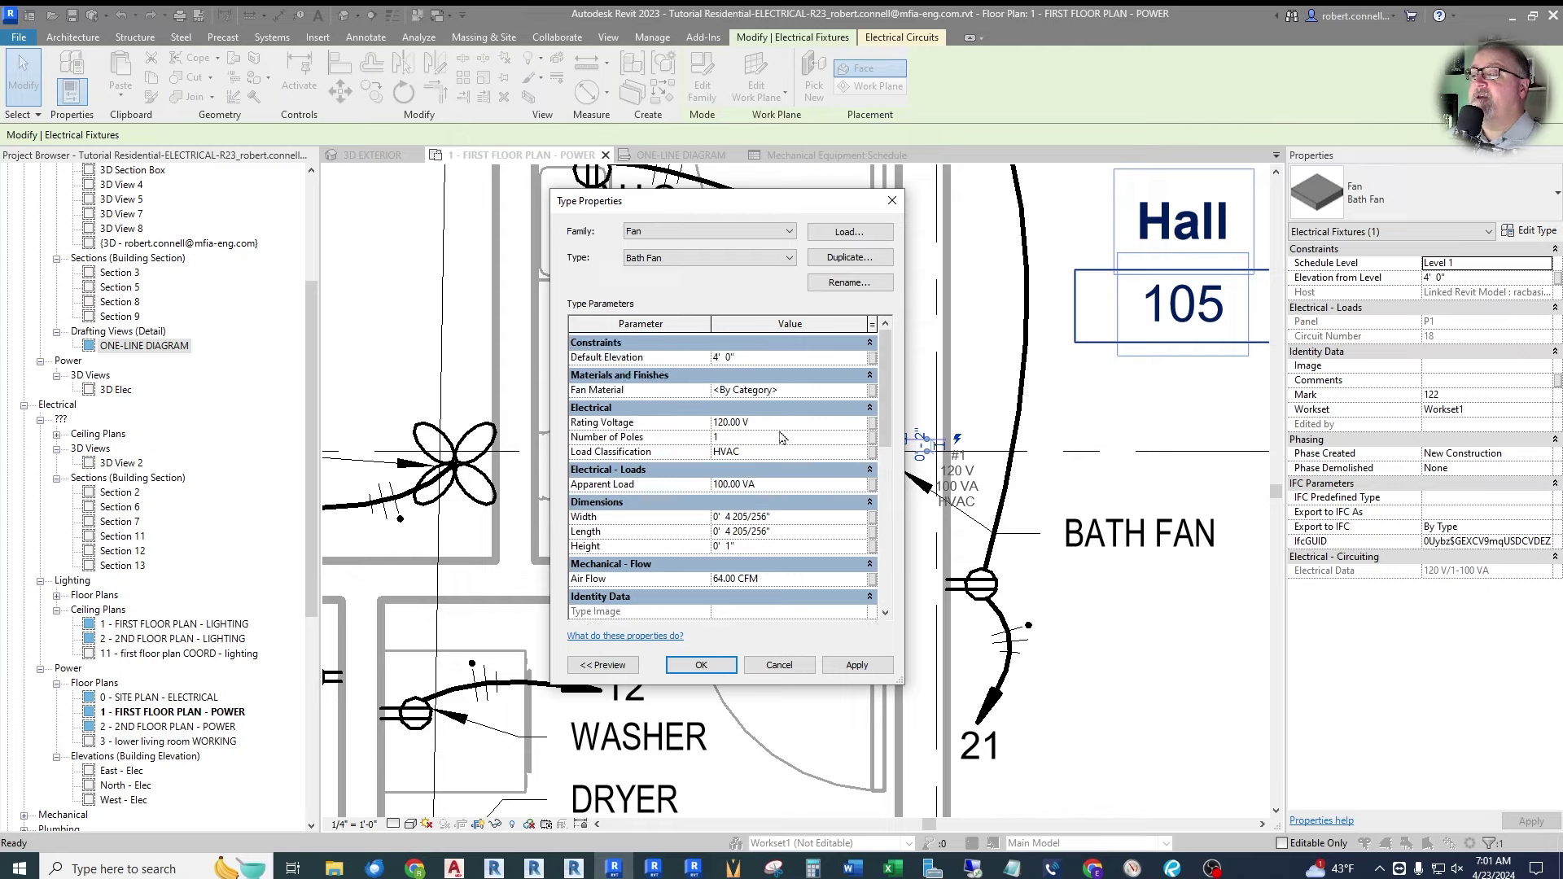
pyautogui.click(701, 664)
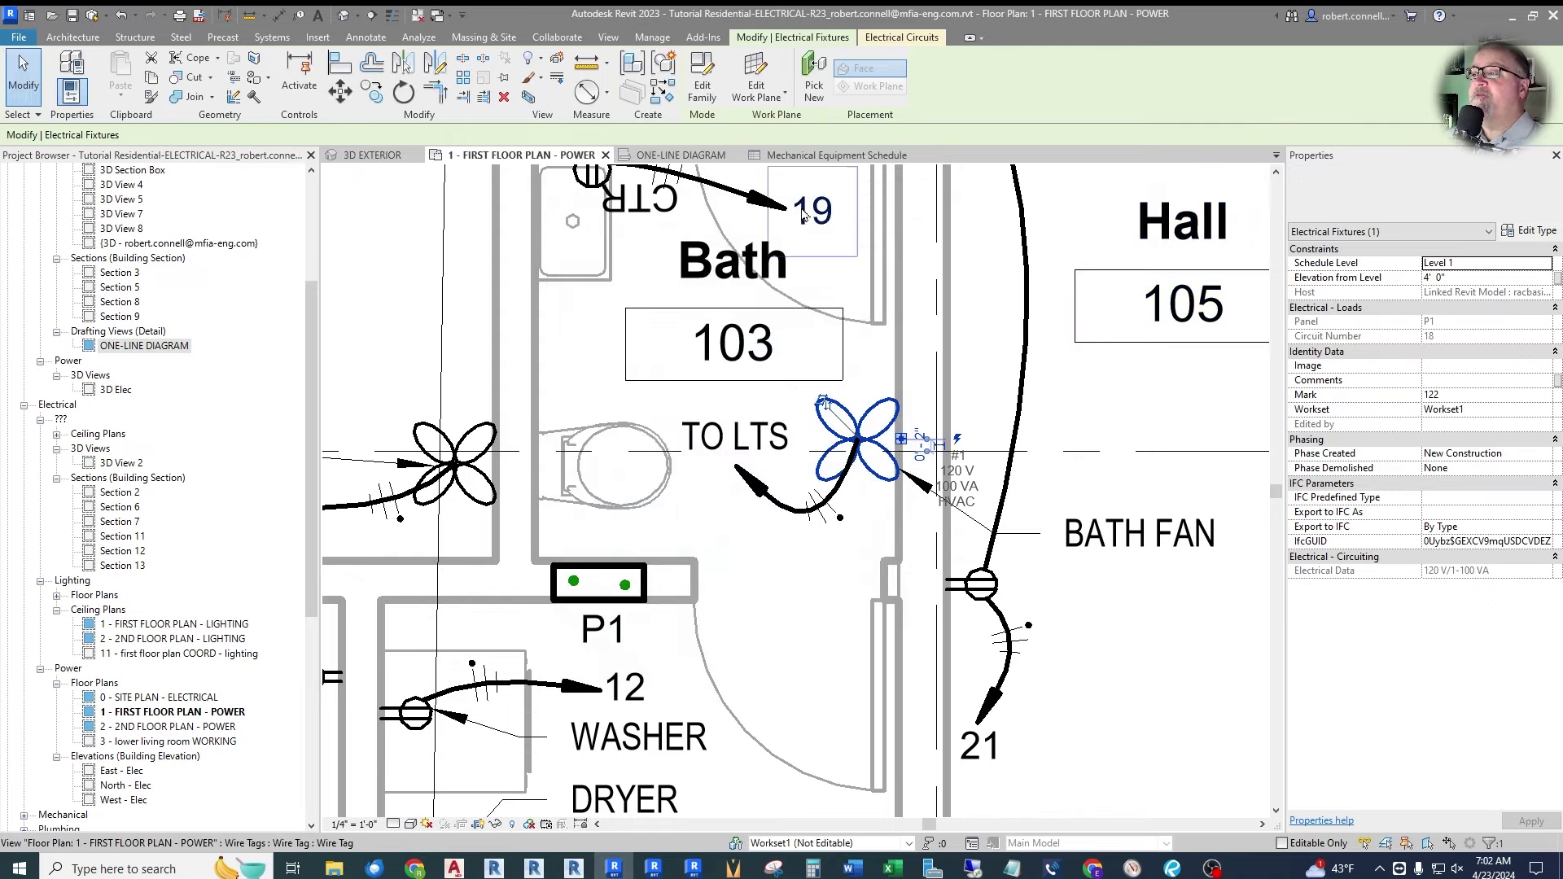
pyautogui.click(810, 157)
pyautogui.scroll(-5, 377, 455)
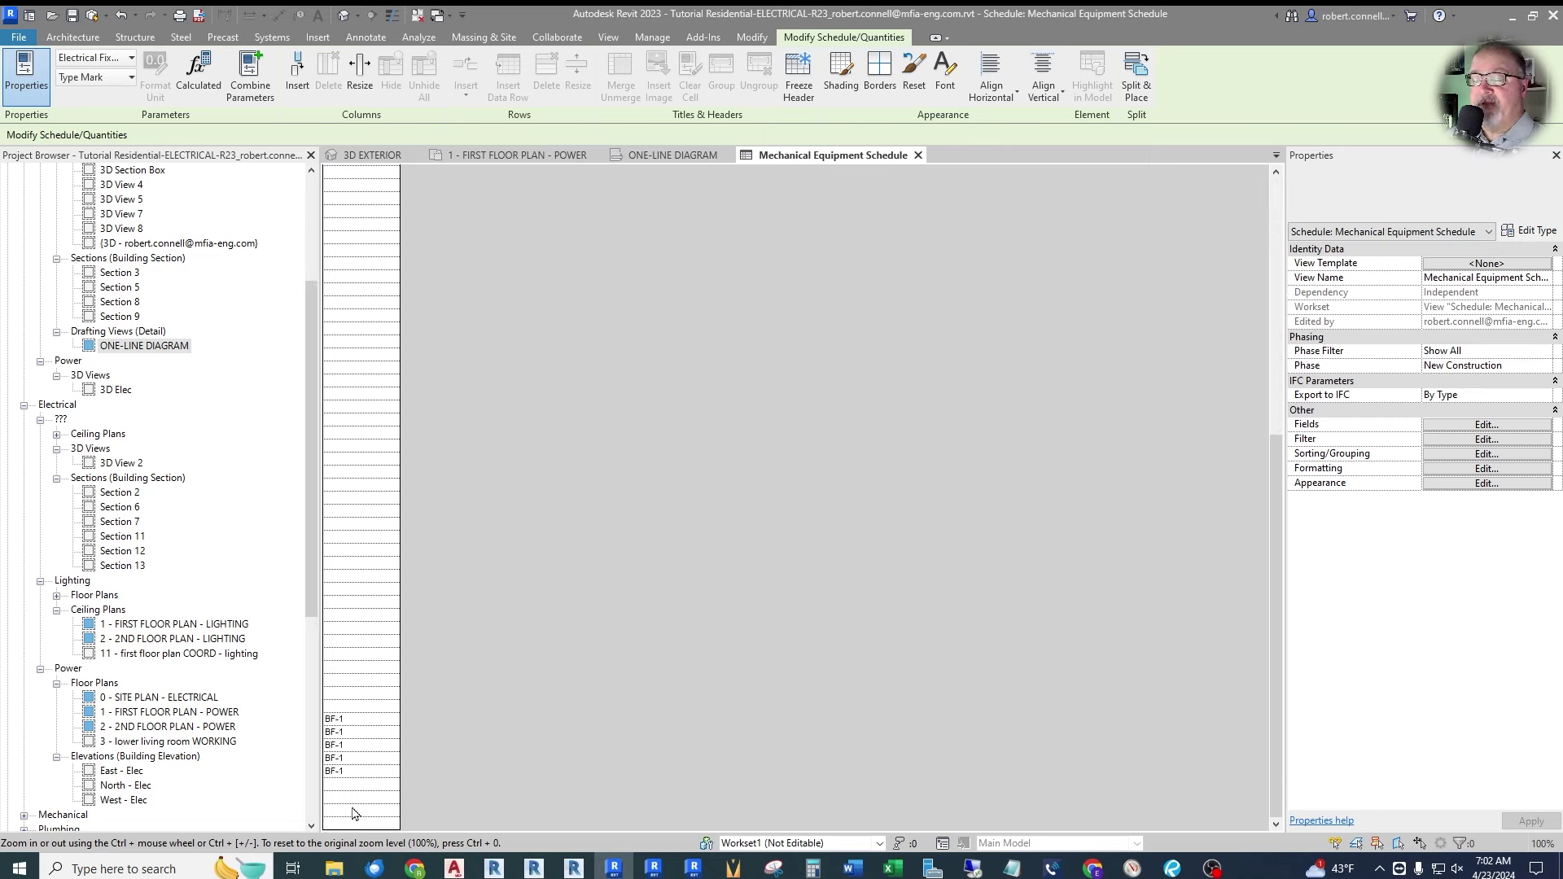
# Set the Type Mark of the Laundry Fan type in Laundry 104 on the first floor power plan to LF-1.
pyautogui.hotkey('ctrl', 'Tab')
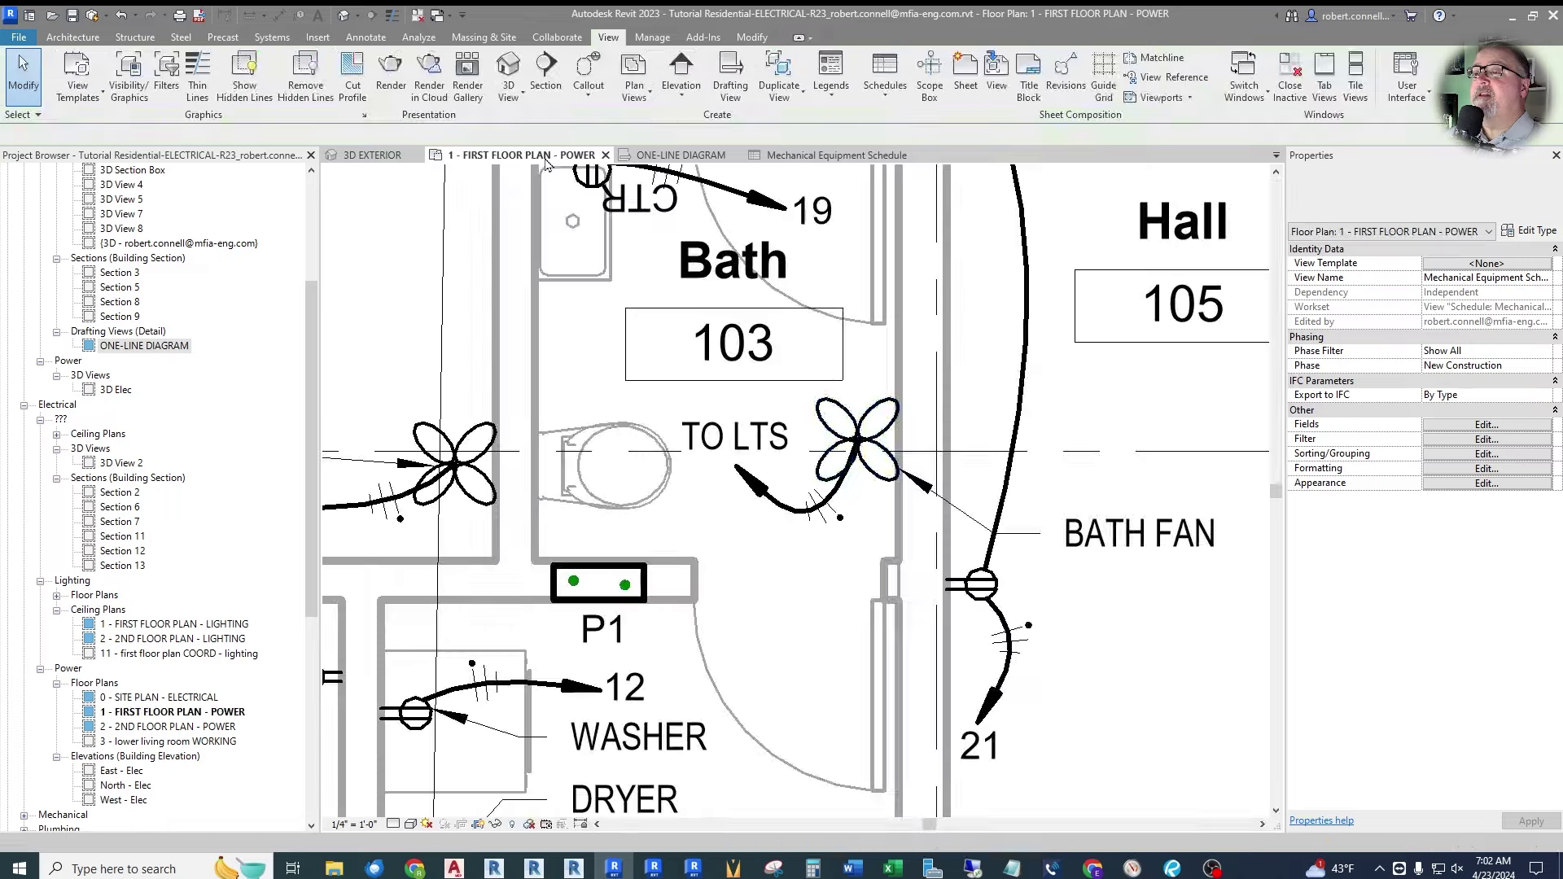
pyautogui.scroll(-3, 867, 519)
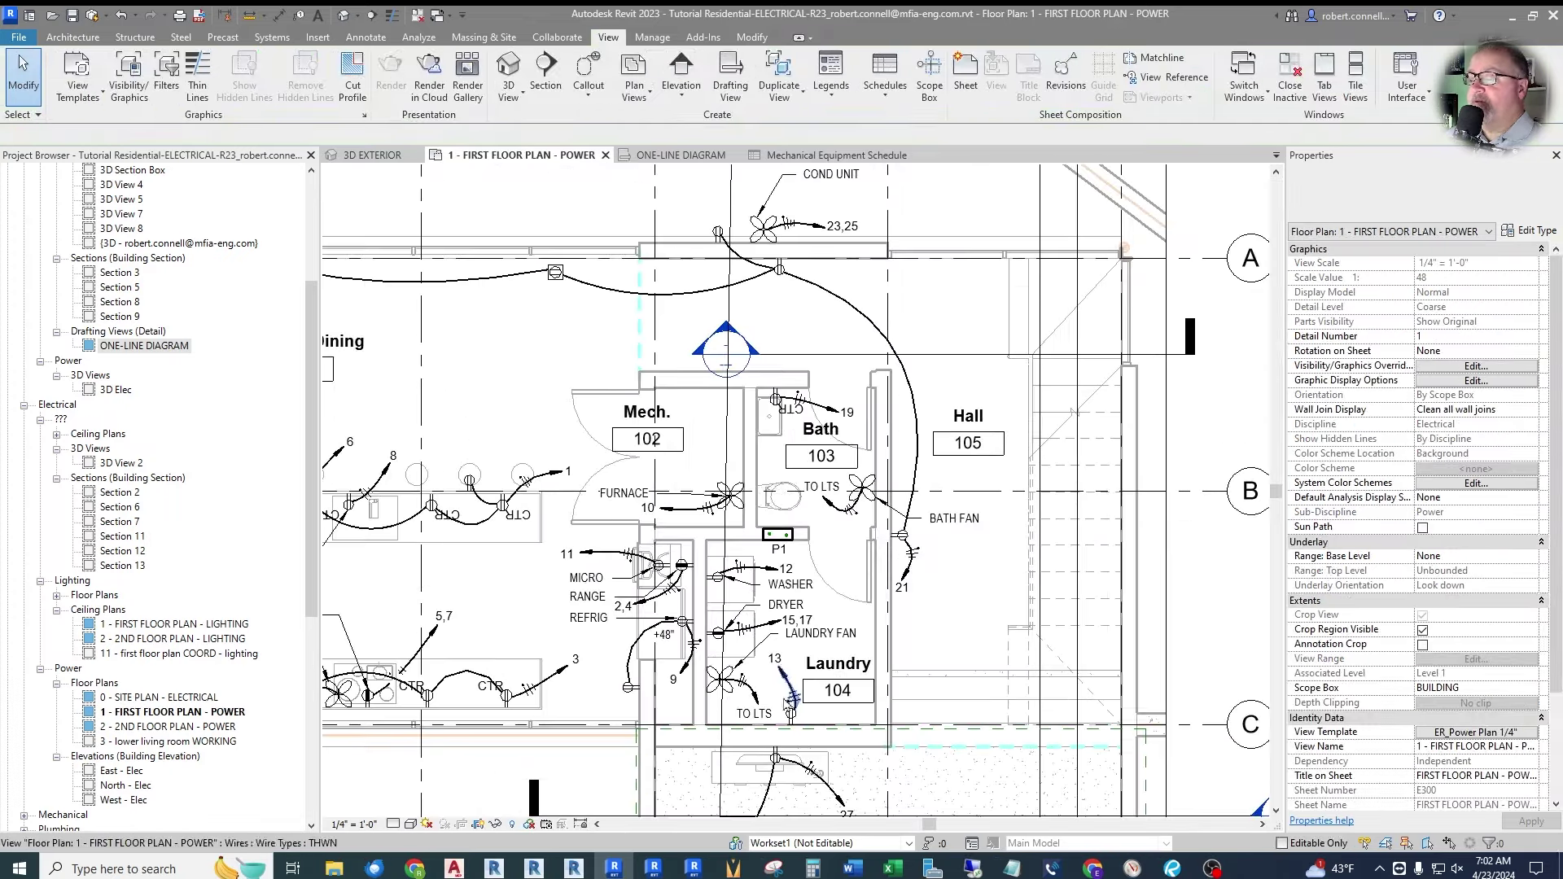
pyautogui.scroll(5, 719, 674)
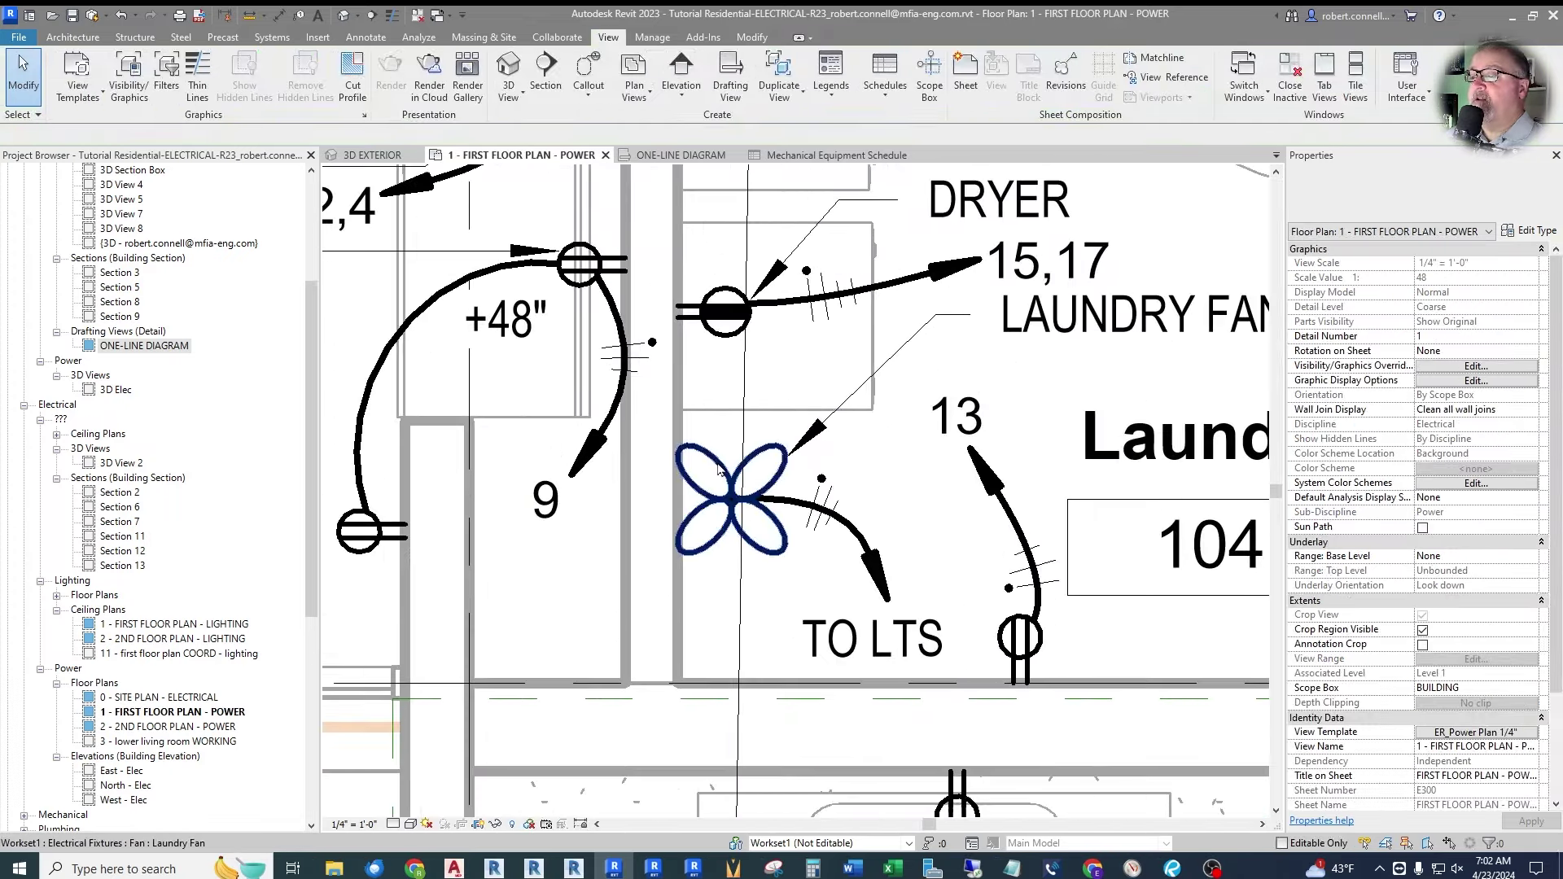
pyautogui.click(719, 470)
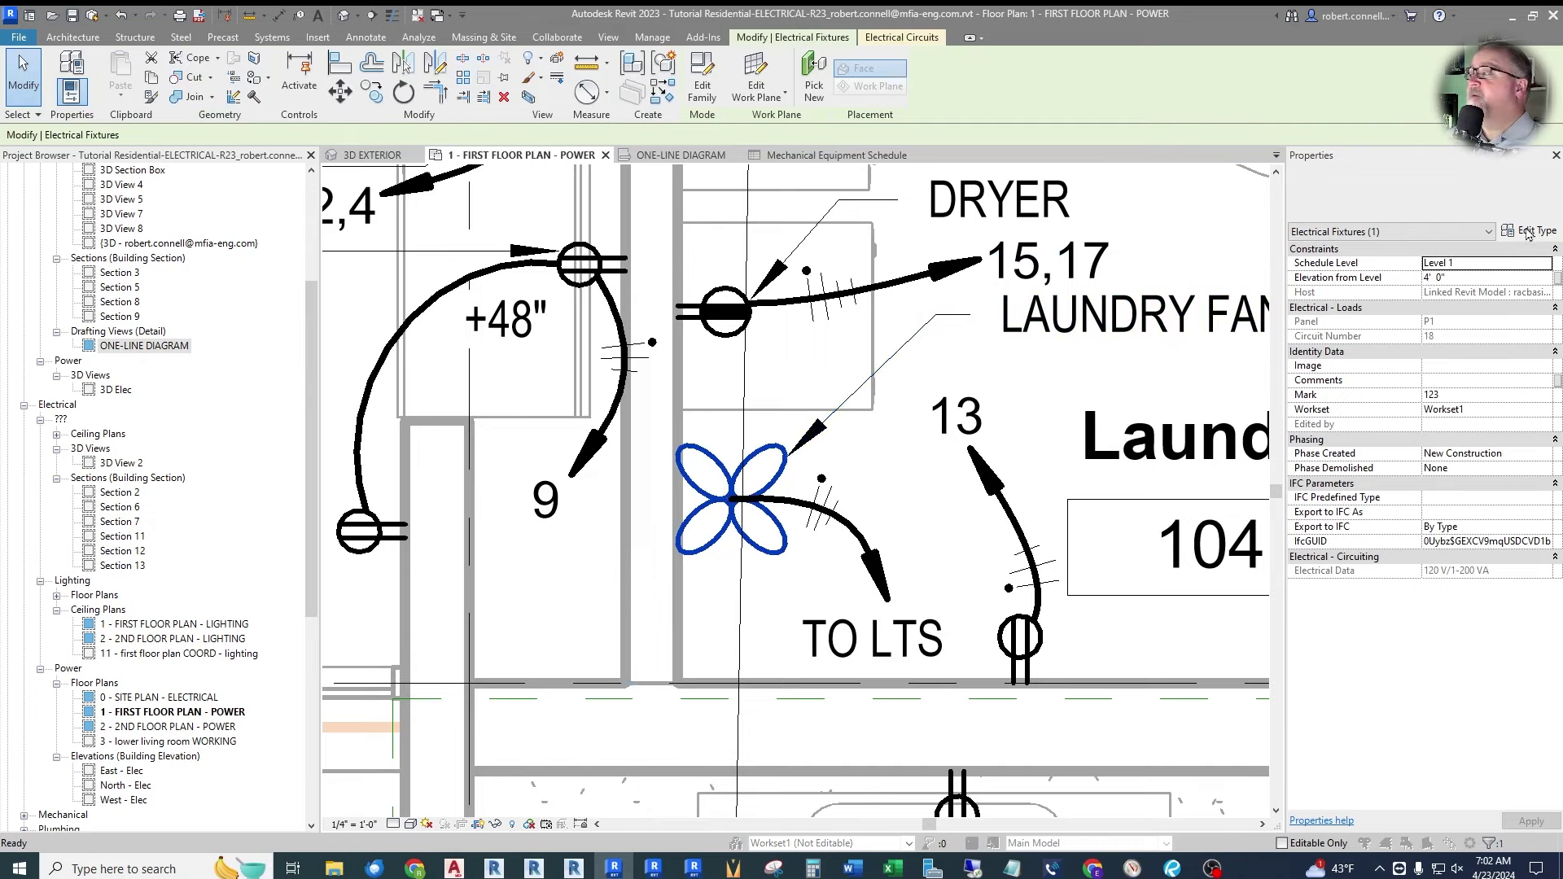
pyautogui.click(1529, 233)
pyautogui.scroll(-8, 790, 424)
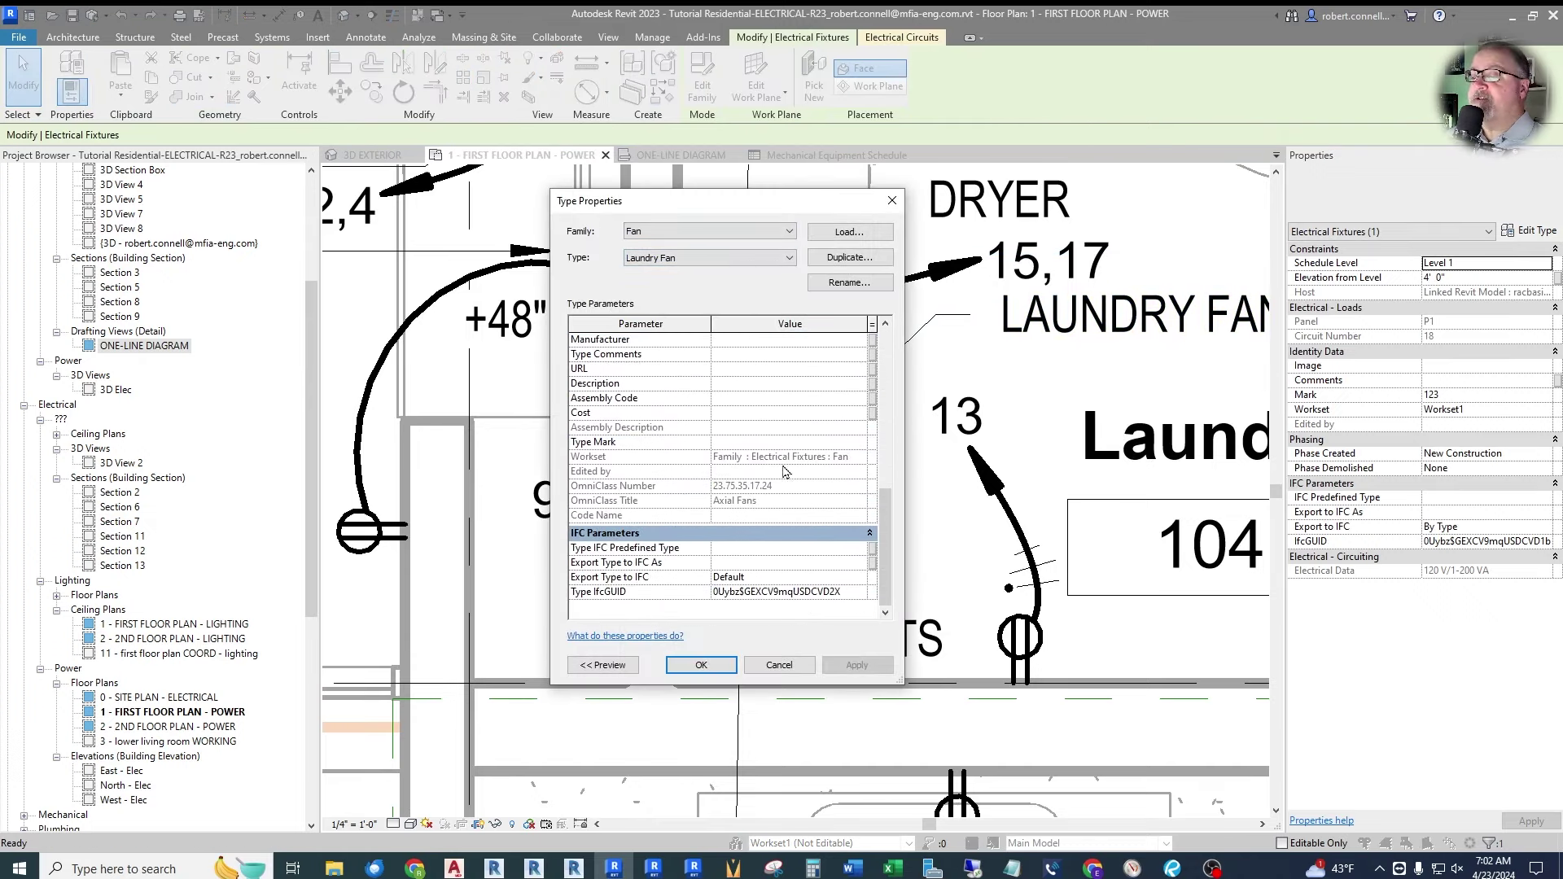
pyautogui.click(839, 440)
pyautogui.write('LF-1')
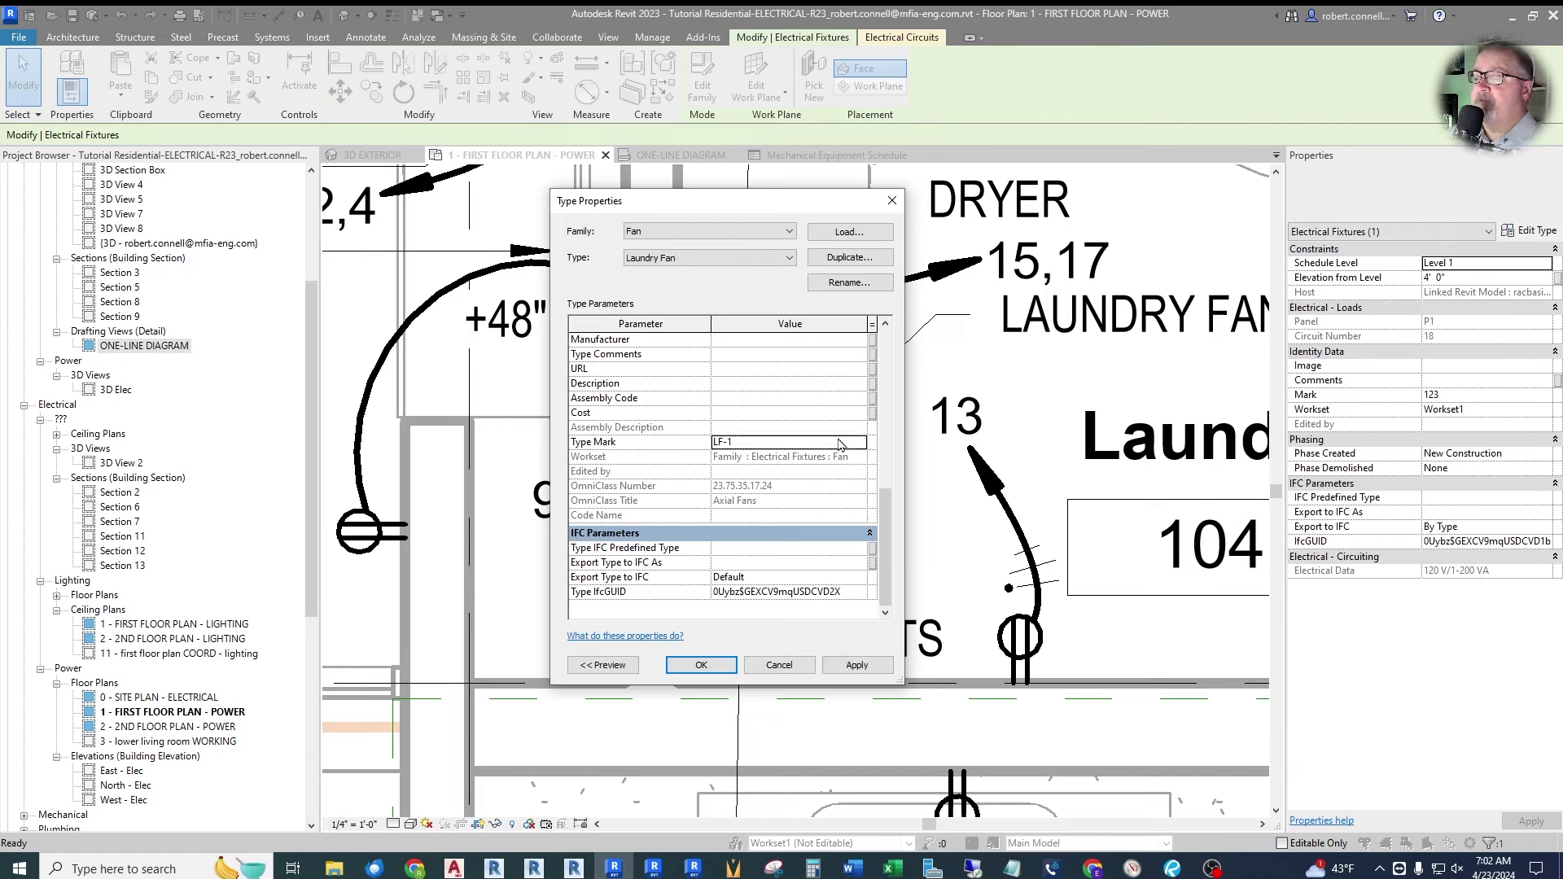
pyautogui.click(700, 666)
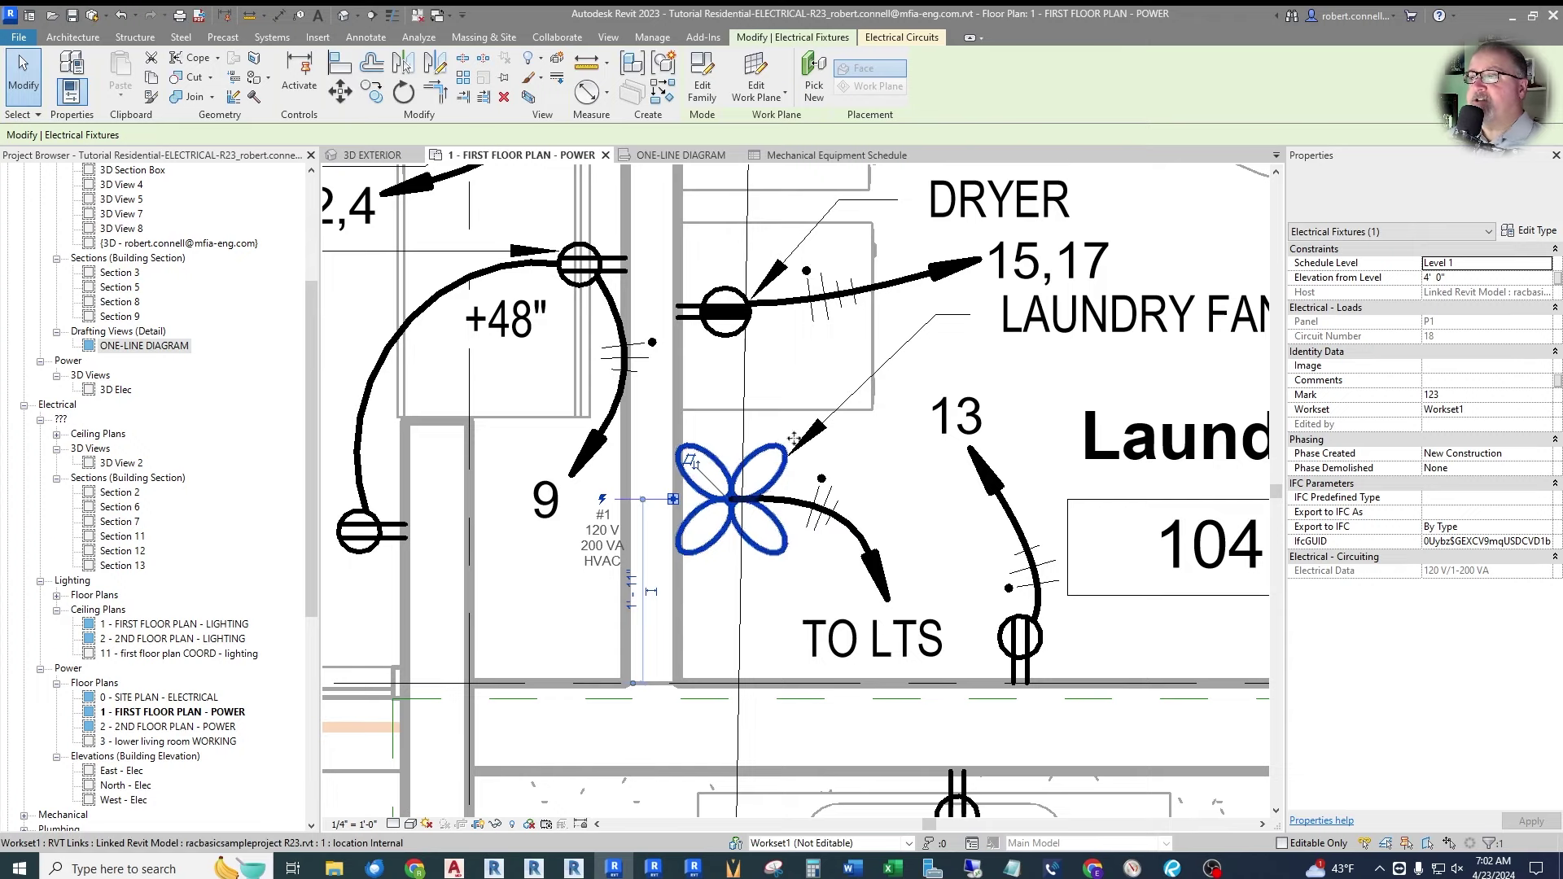
# Check the laundry fan's Type Mark in the rows of the Mechanical Equipment Schedule.
pyautogui.click(806, 157)
pyautogui.scroll(-10, 389, 322)
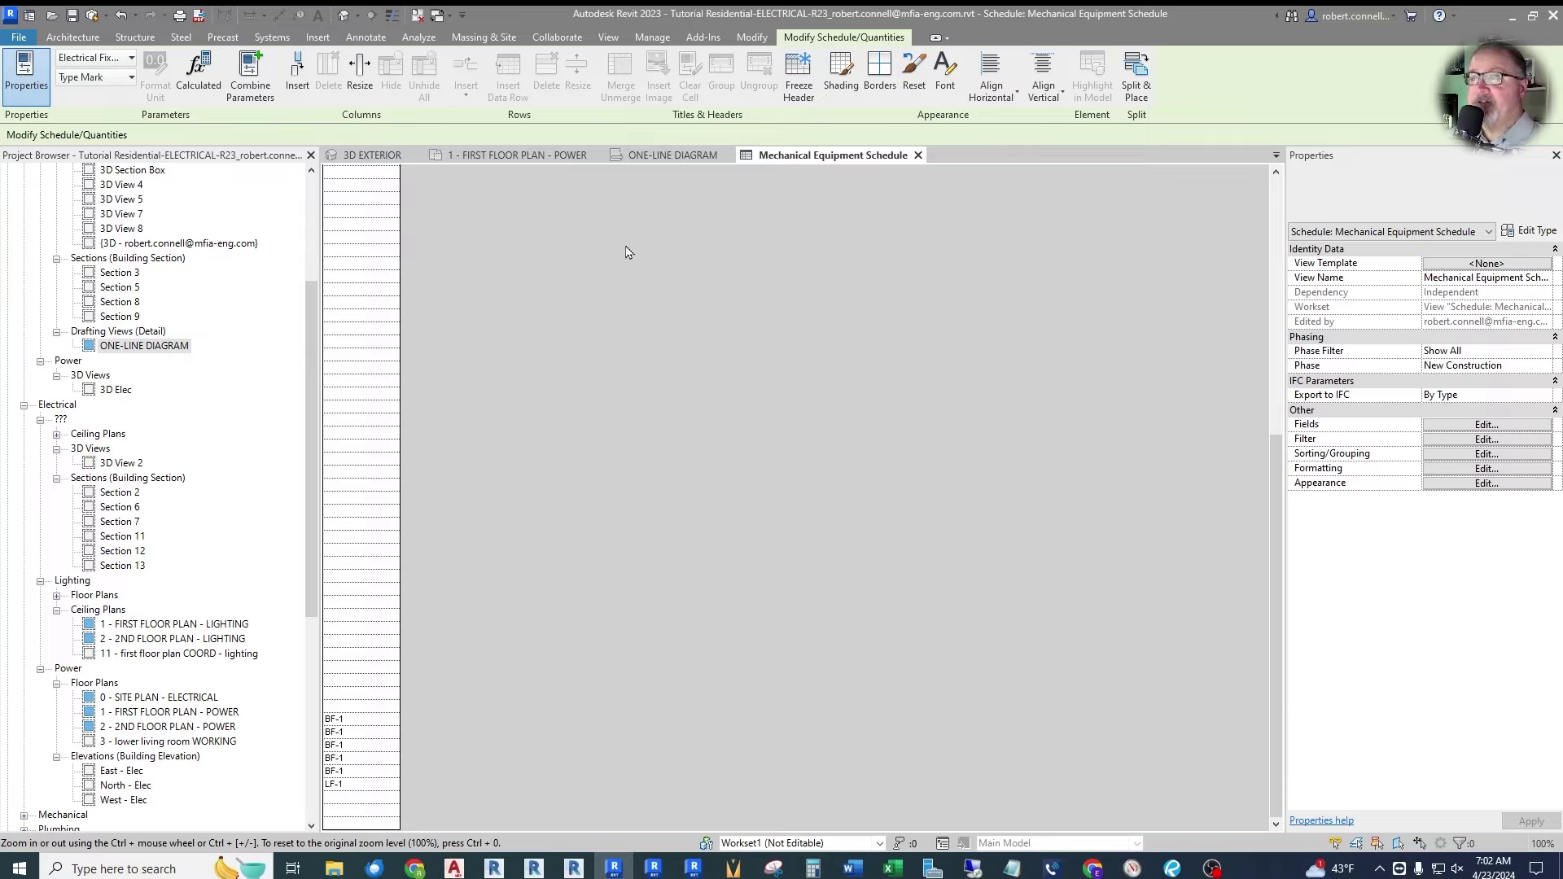
# Set the Type Mark of the COND UNIT fan type on the first floor power plan to CU-1 and check it in the Mechanical Equipment Schedule.
pyautogui.click(517, 154)
pyautogui.scroll(2, 762, 574)
pyautogui.scroll(-4, 761, 574)
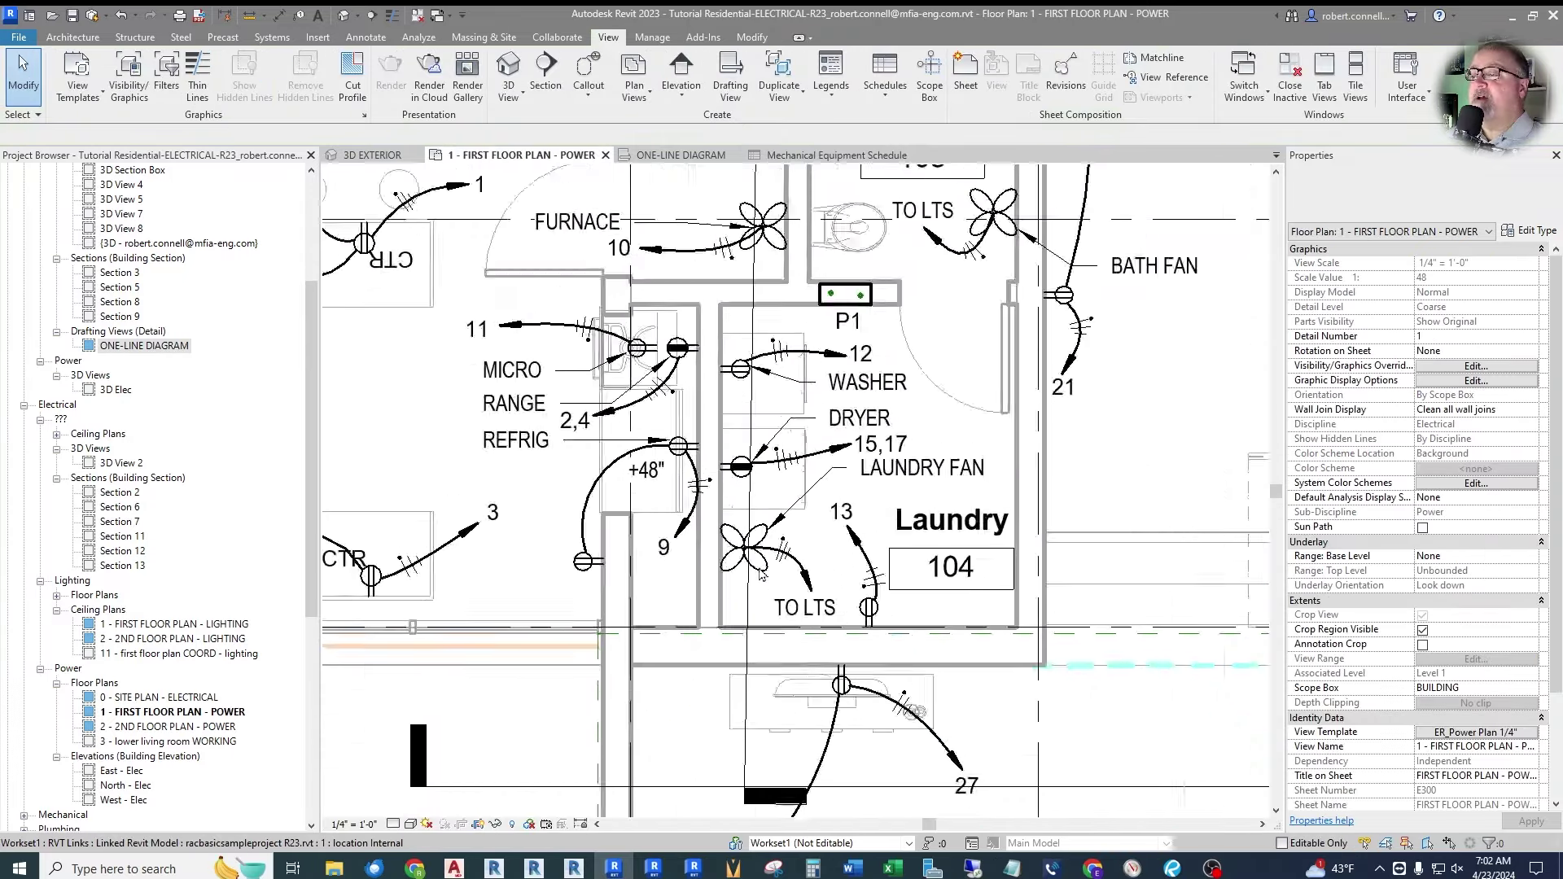
pyautogui.scroll(-5, 761, 574)
pyautogui.scroll(5, 781, 334)
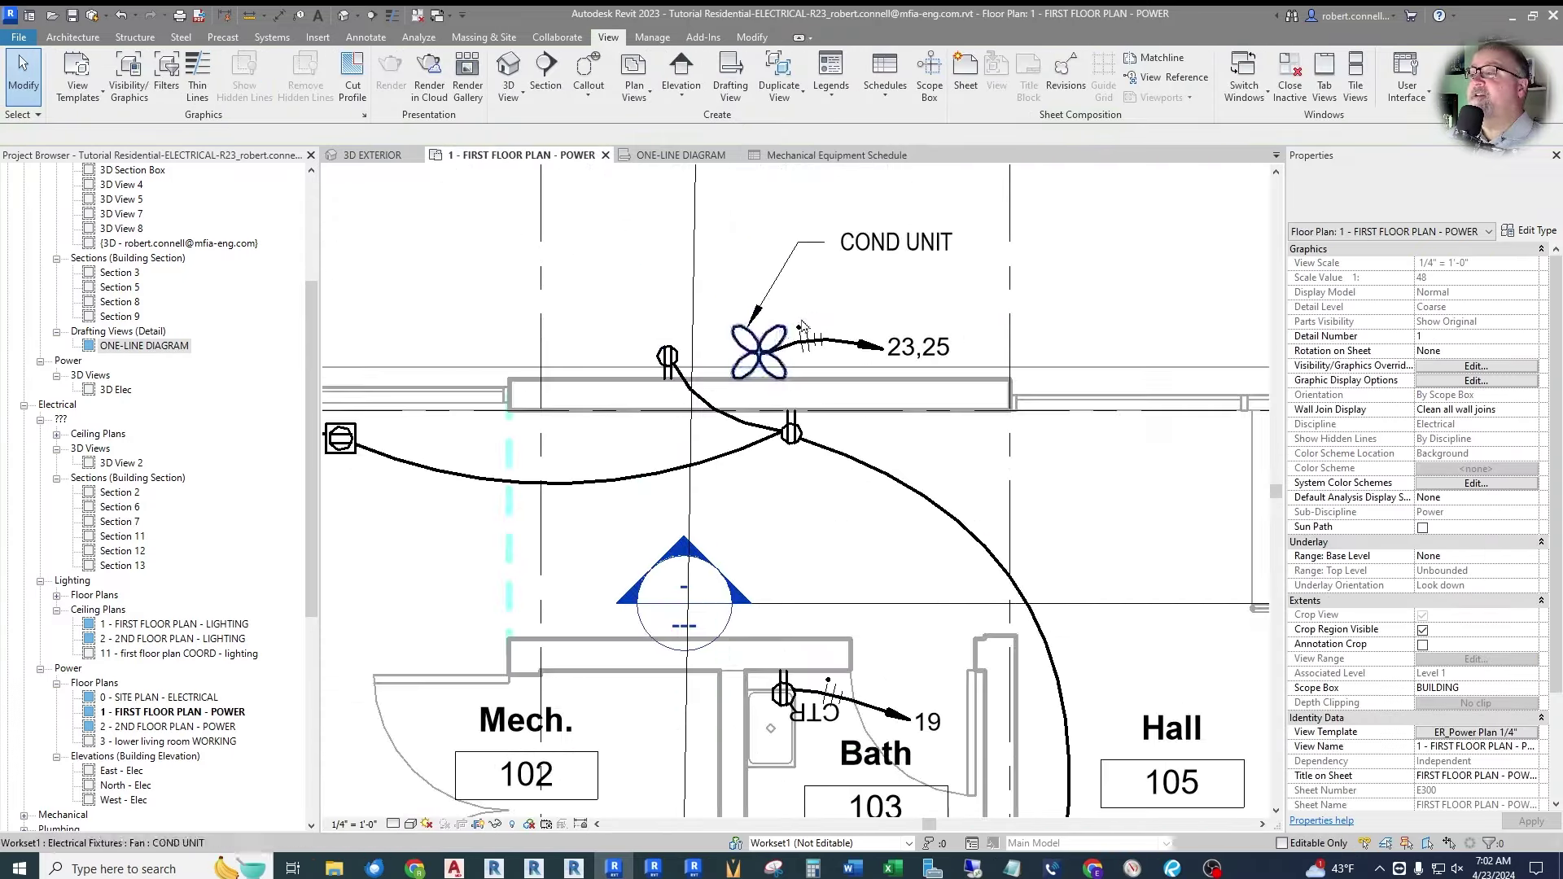
pyautogui.scroll(1, 781, 334)
pyautogui.click(778, 338)
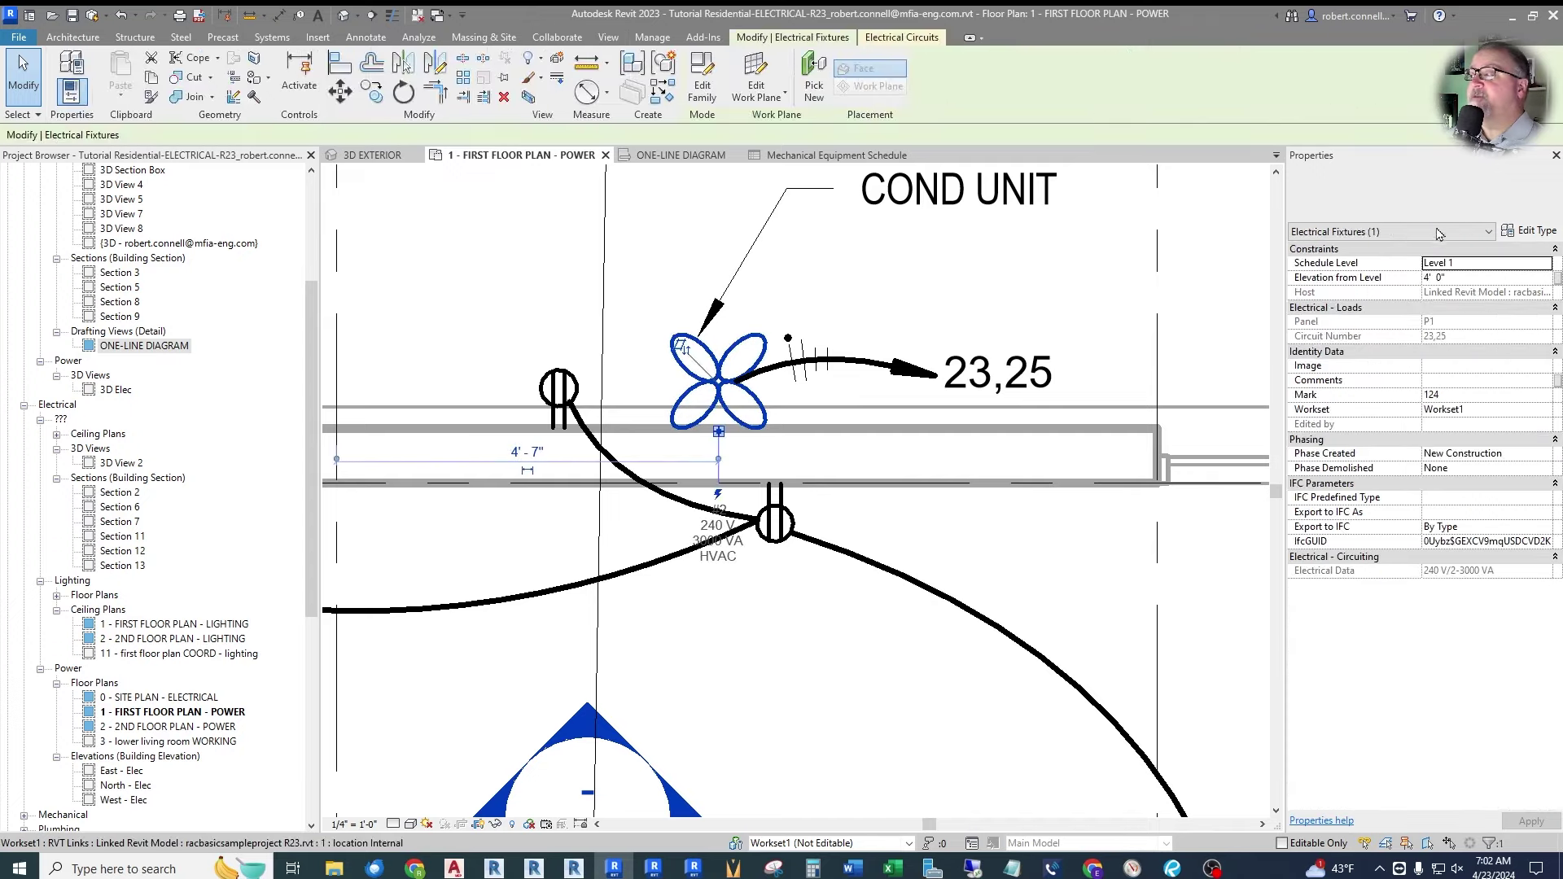
pyautogui.click(1531, 231)
pyautogui.scroll(-3, 705, 447)
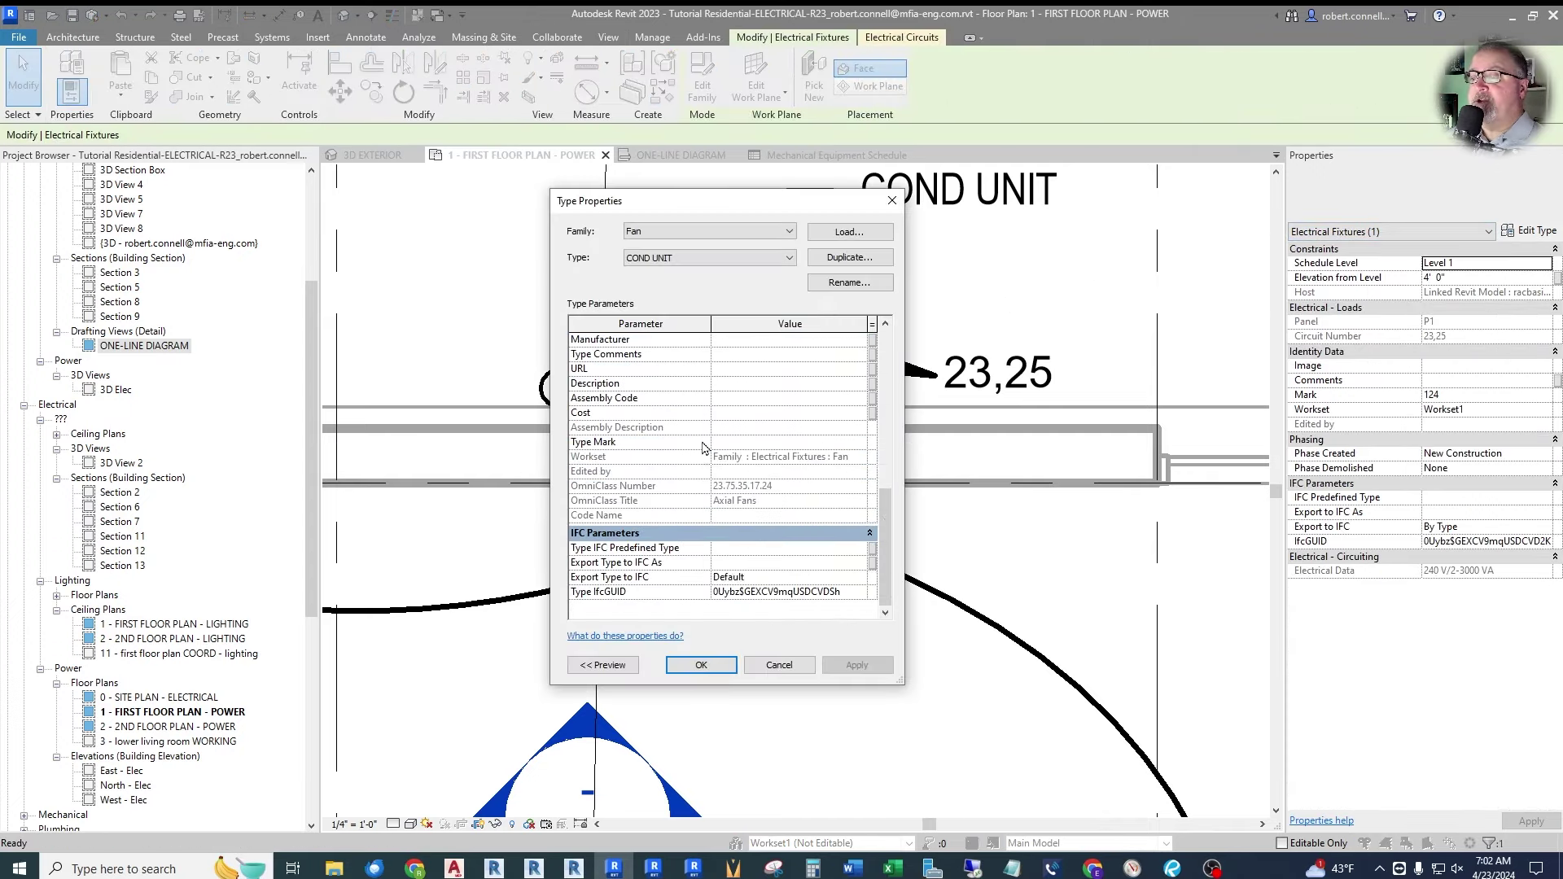
pyautogui.click(751, 442)
pyautogui.write('CU-1')
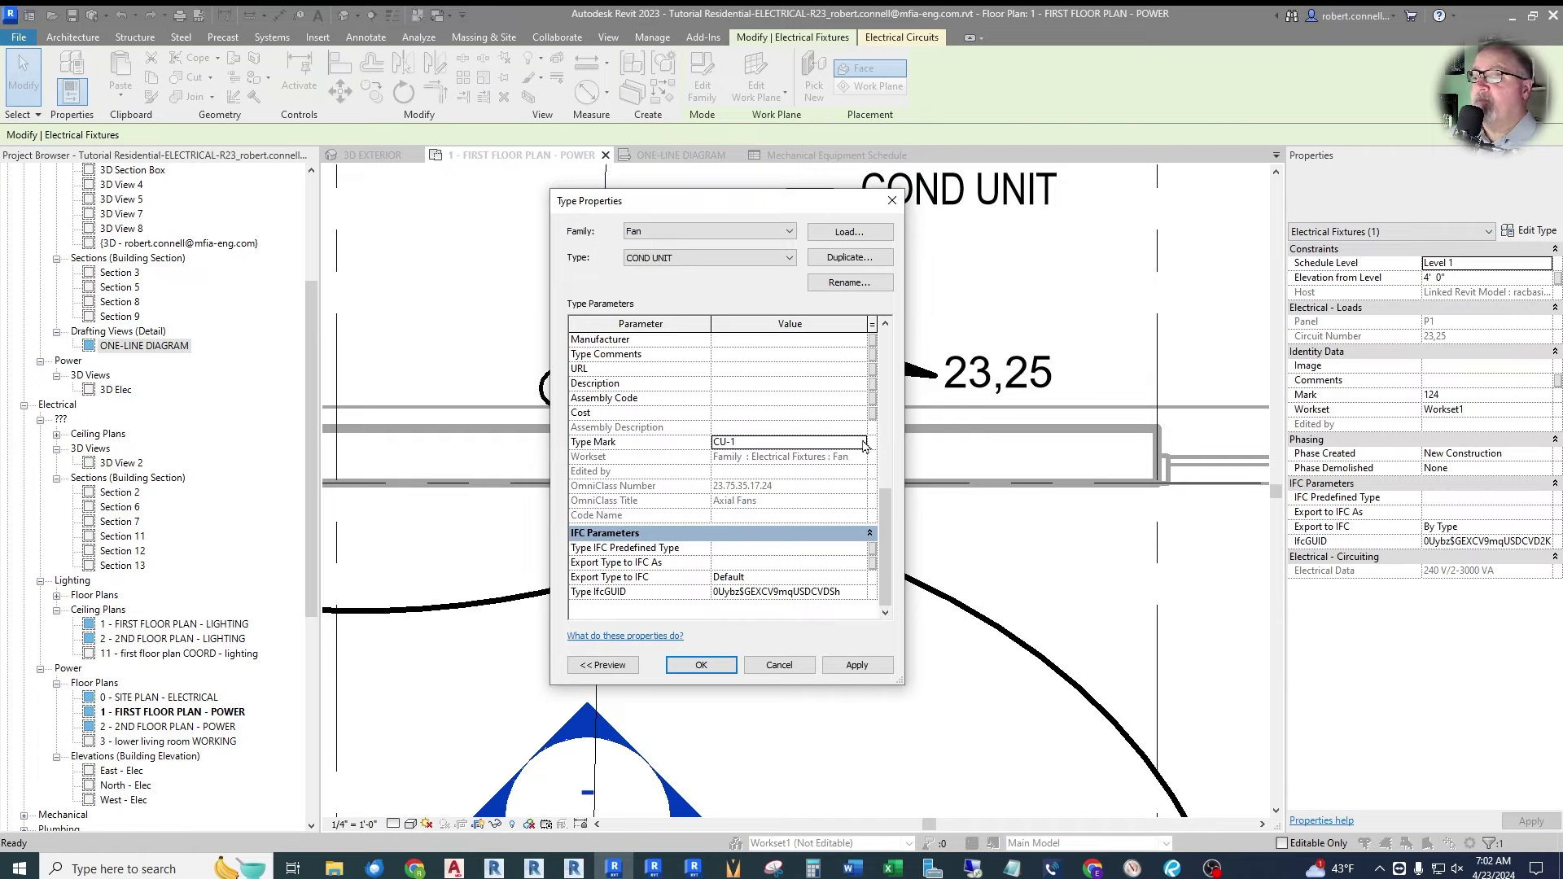
pyautogui.click(694, 665)
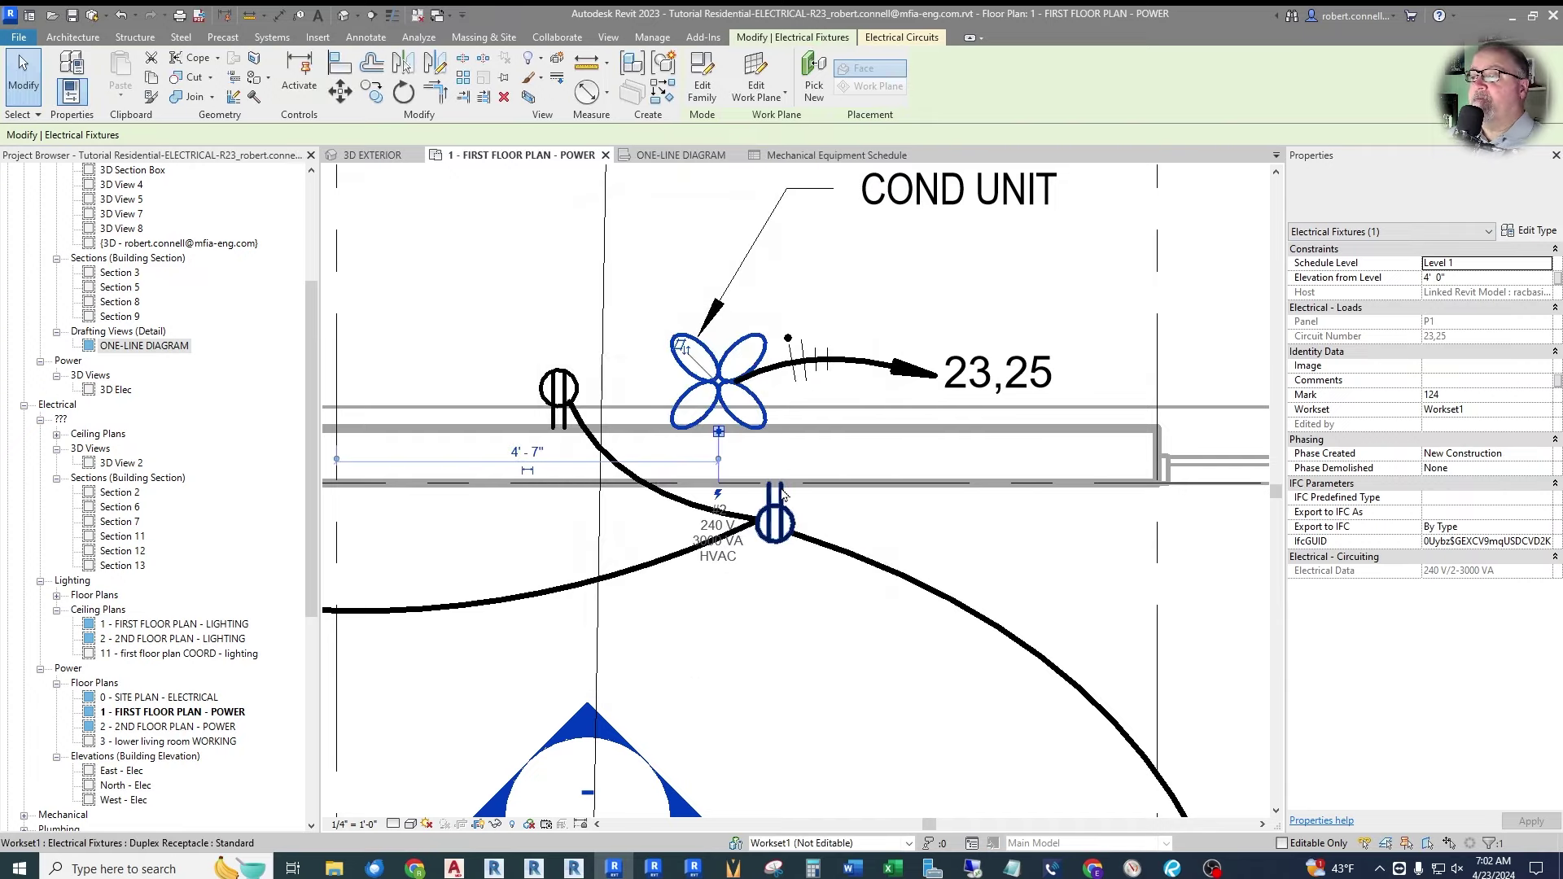
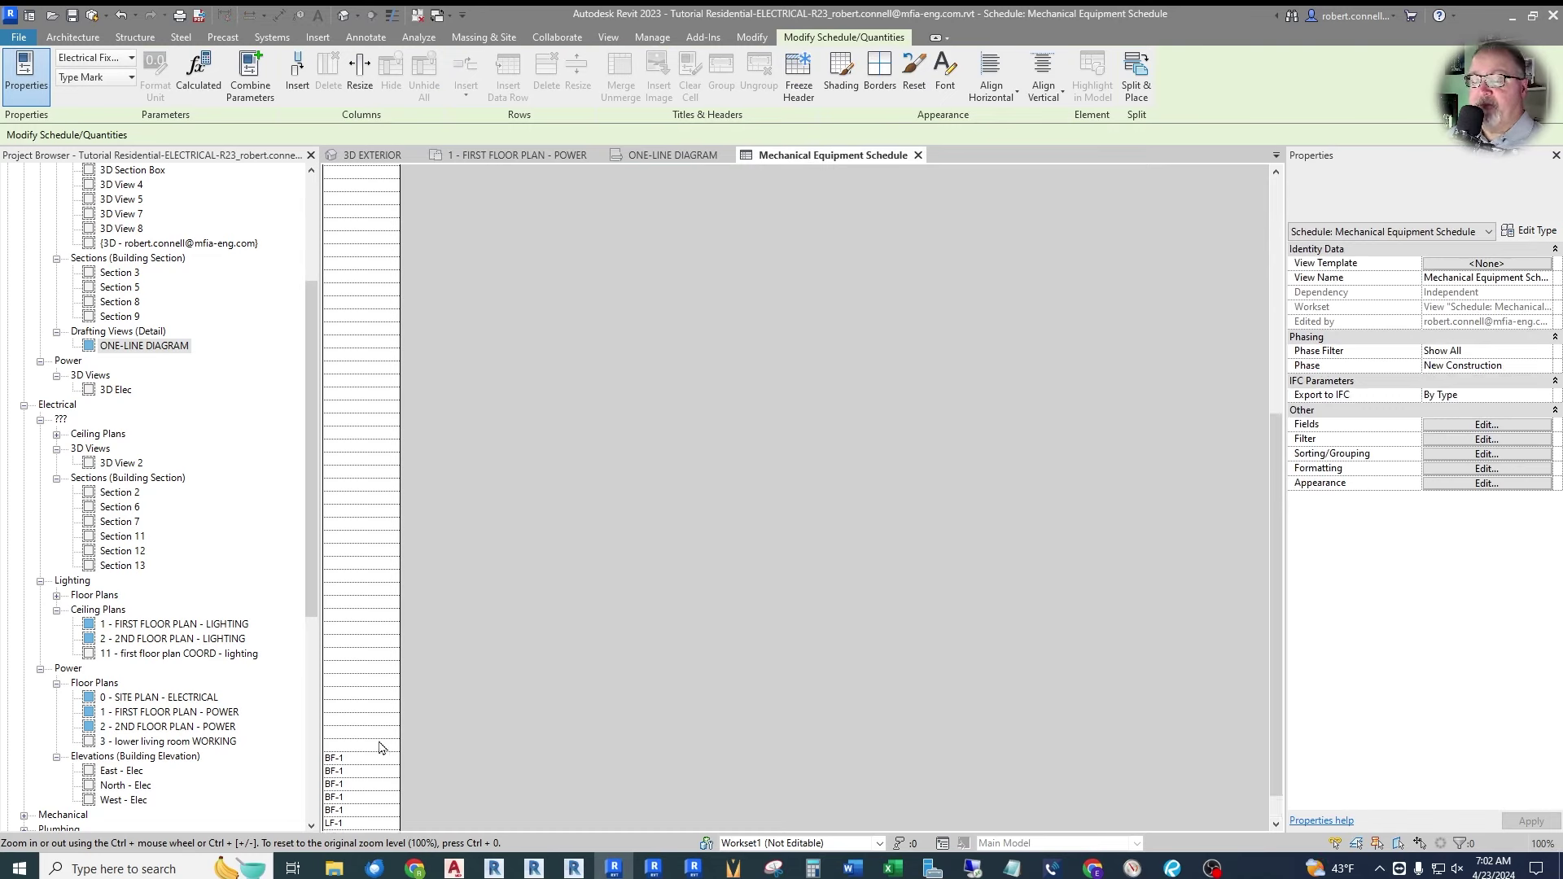
pyautogui.scroll(10, 379, 743)
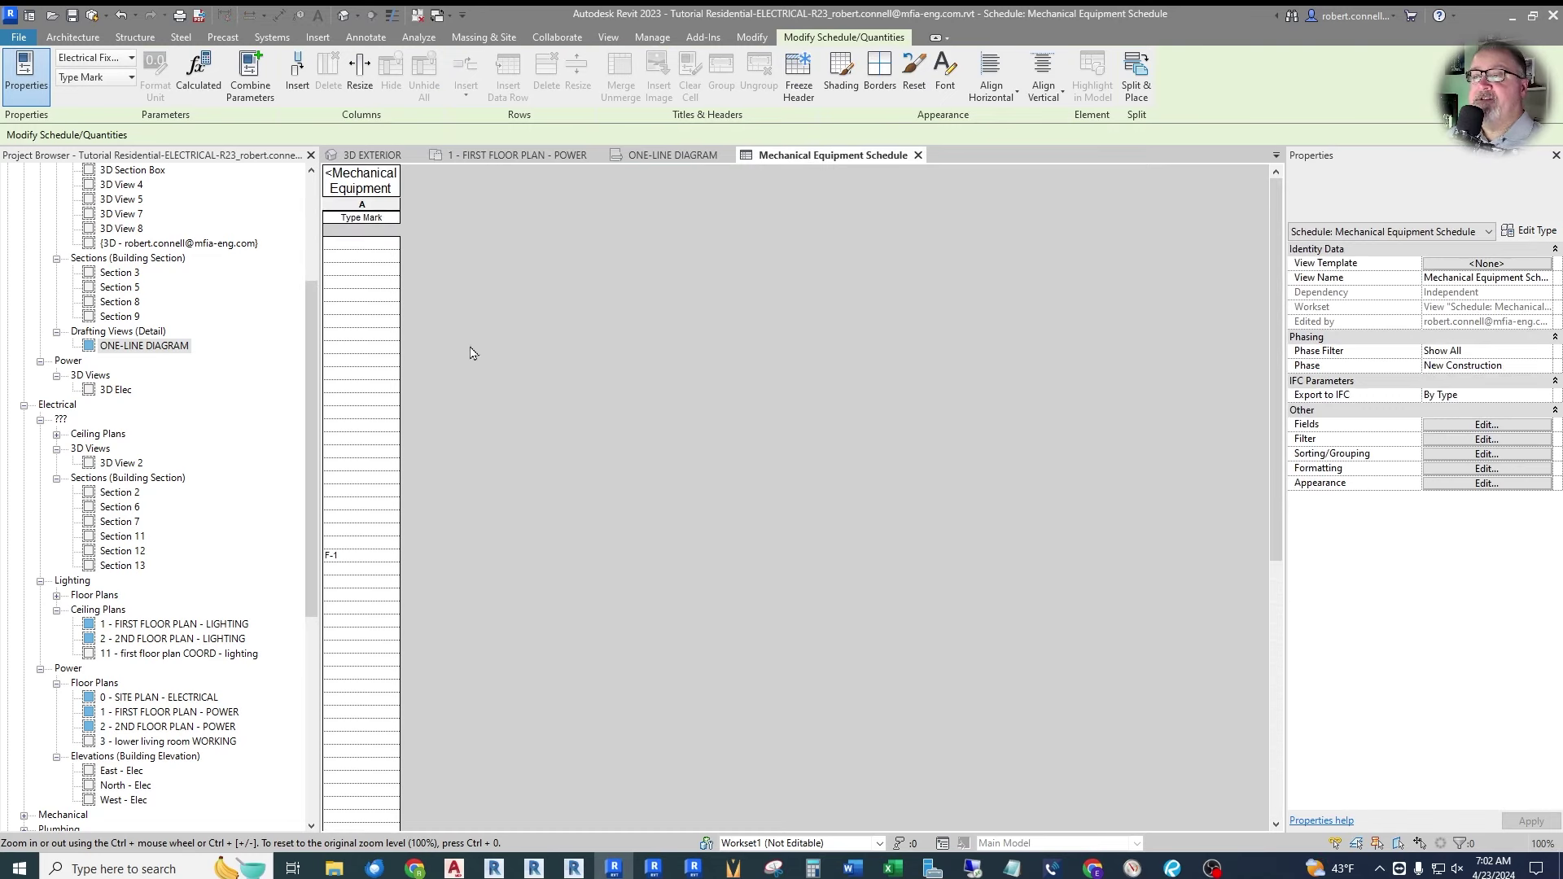
# Set the Type Mark of the Standard Duplex Receptacle type near the condensing unit to REC and review the Mechanical Equipment Schedule rows.
pyautogui.click(529, 154)
pyautogui.scroll(2, 823, 471)
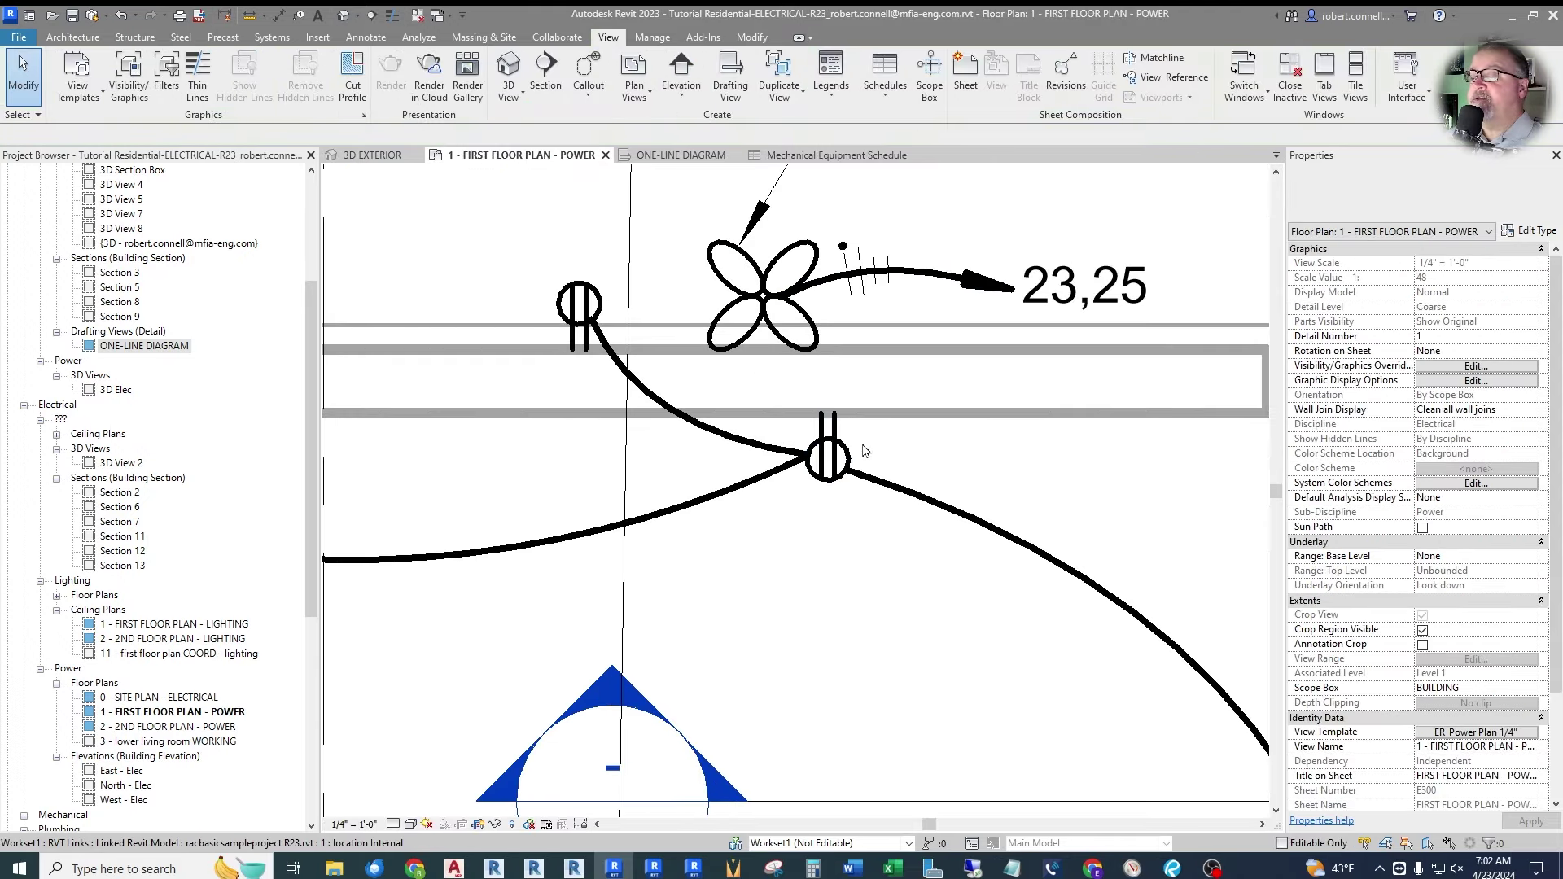
pyautogui.click(828, 457)
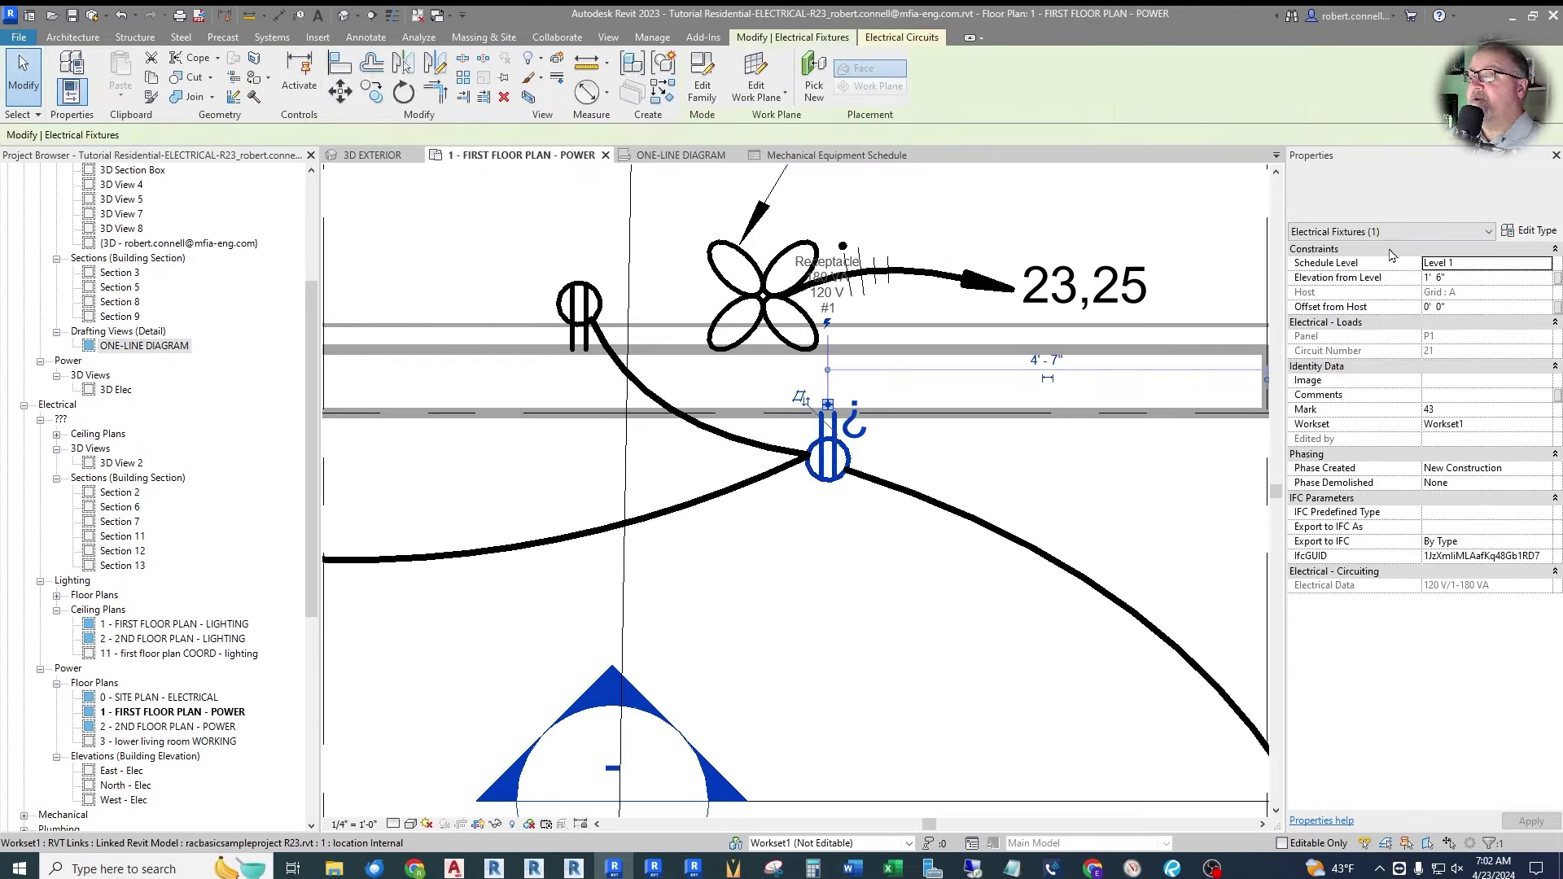
pyautogui.click(1523, 231)
pyautogui.scroll(-5, 734, 533)
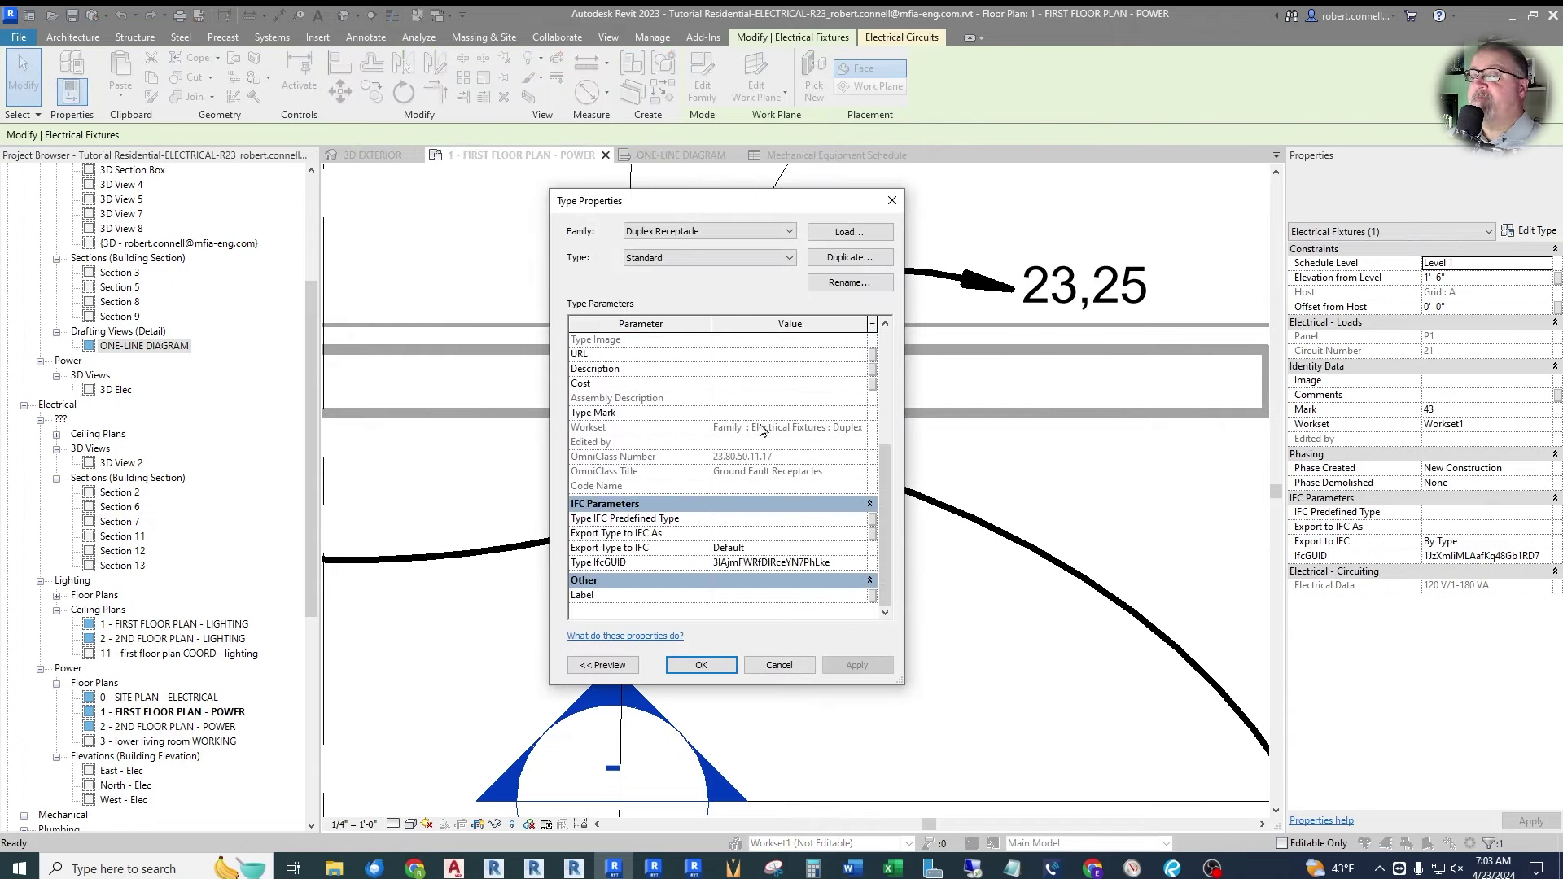
pyautogui.click(807, 413)
pyautogui.write('REC')
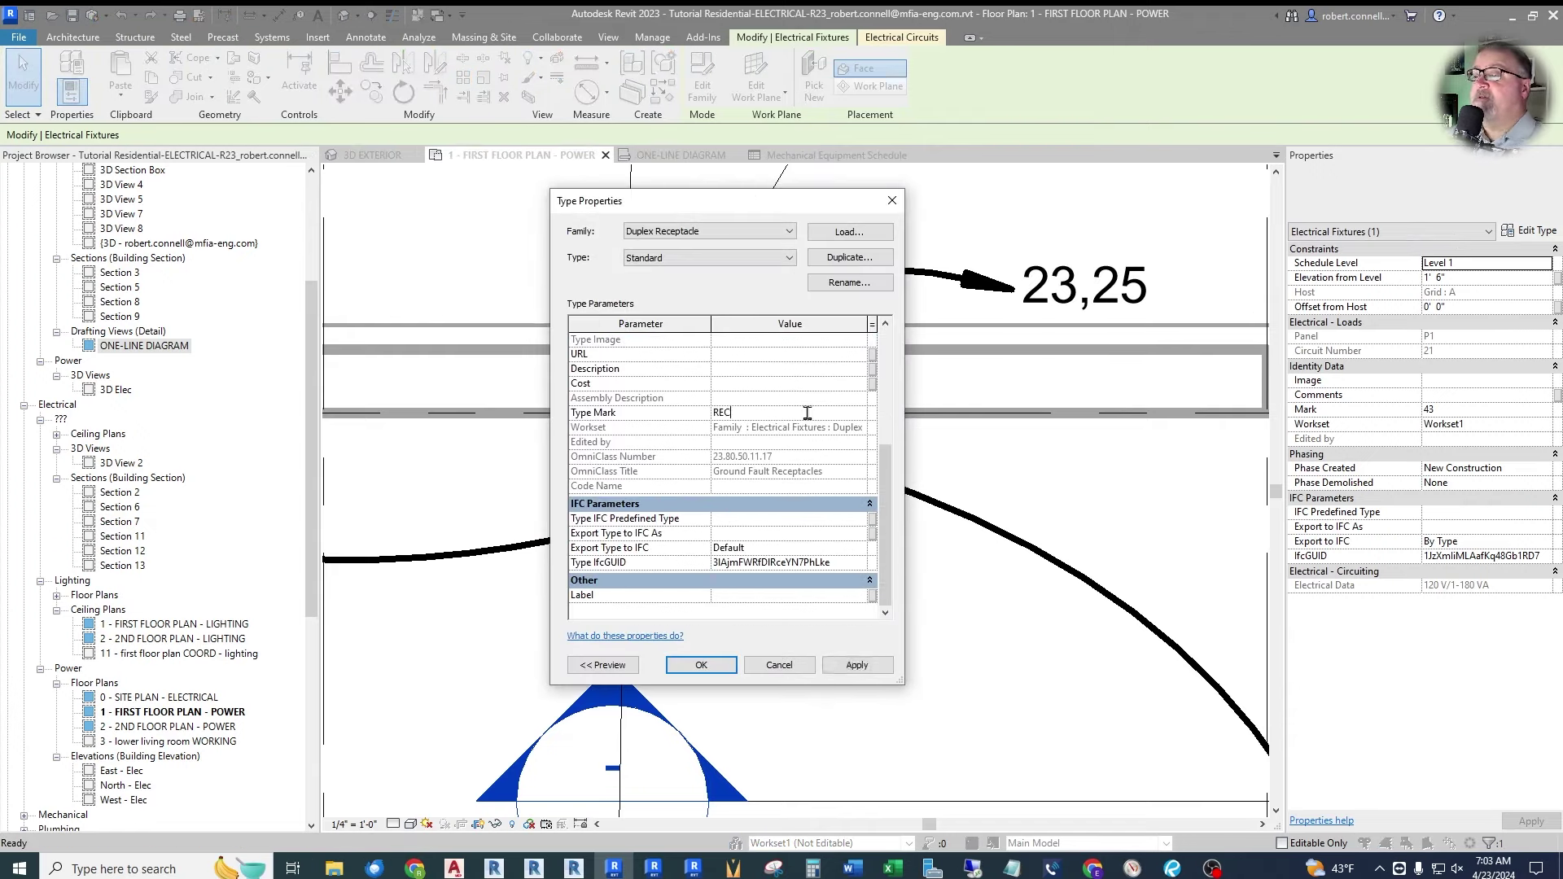
pyautogui.click(722, 667)
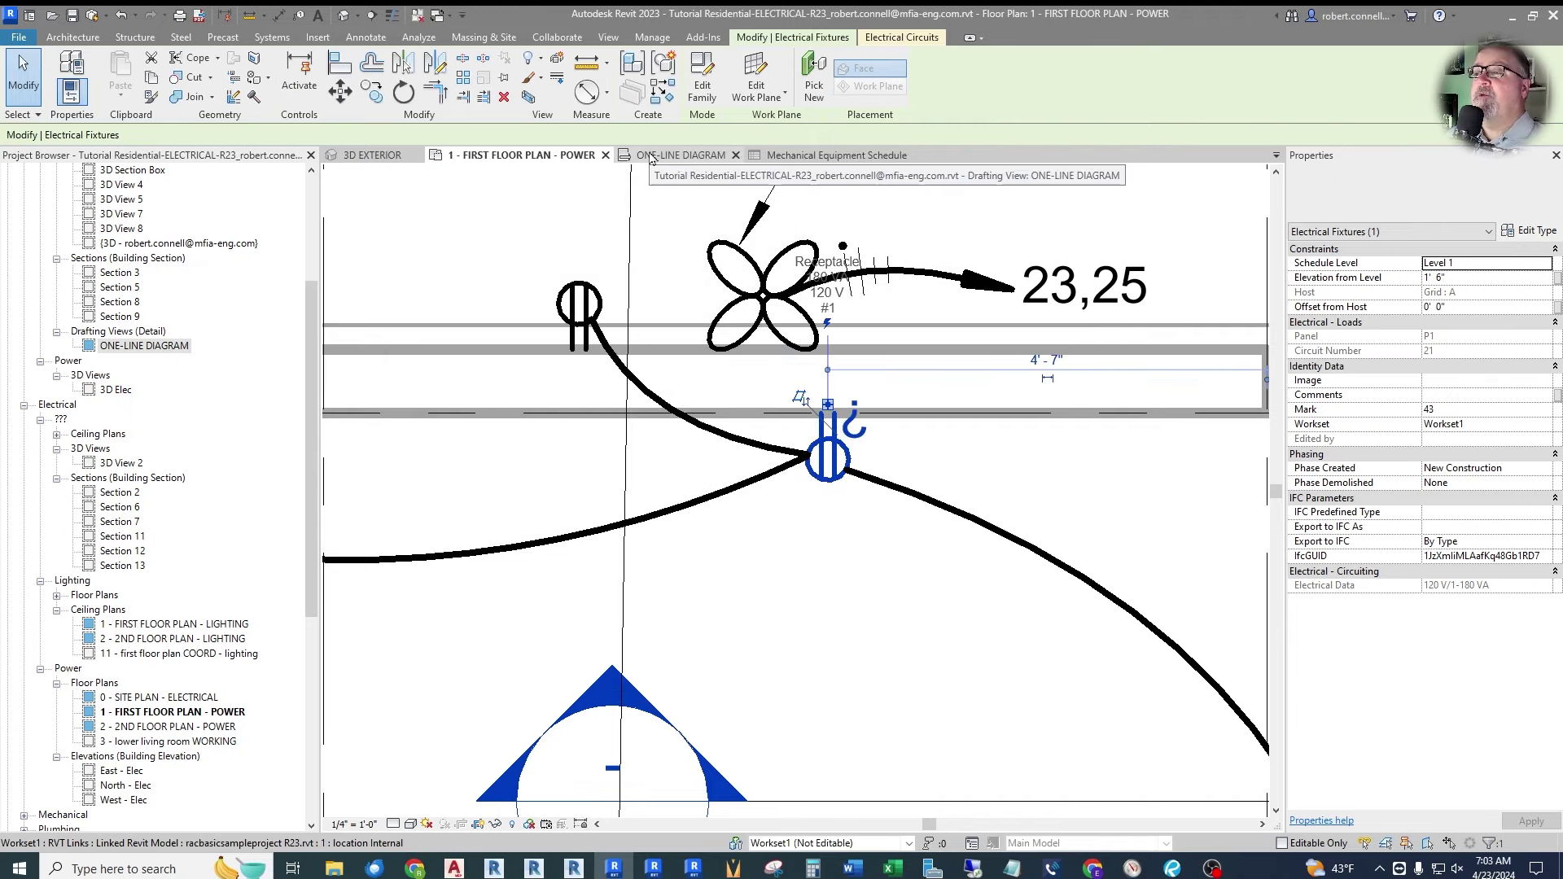
pyautogui.click(830, 156)
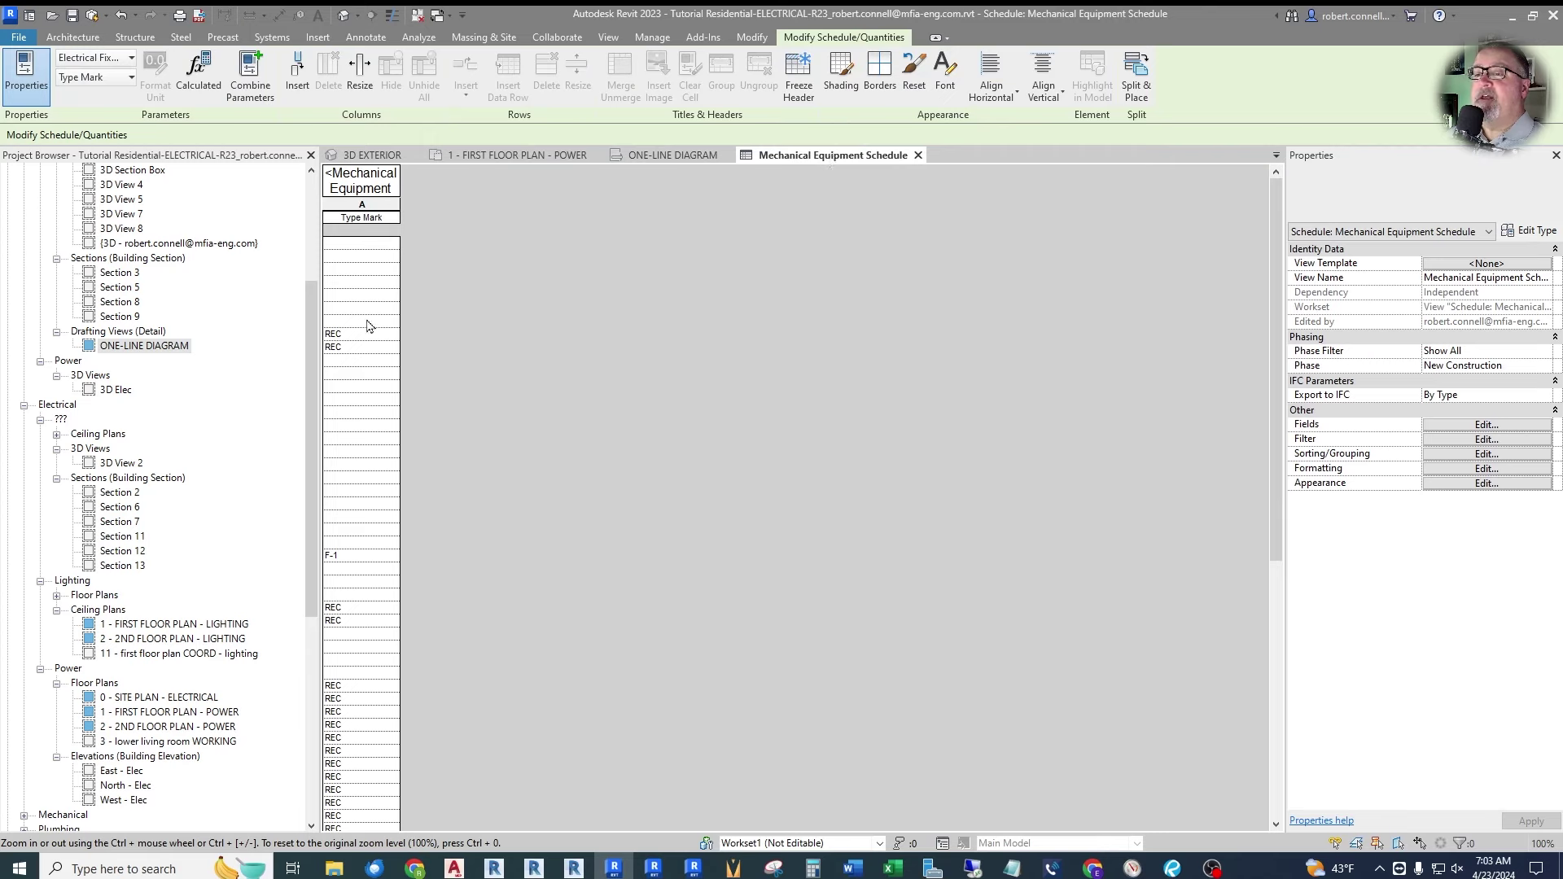
pyautogui.scroll(-3, 346, 612)
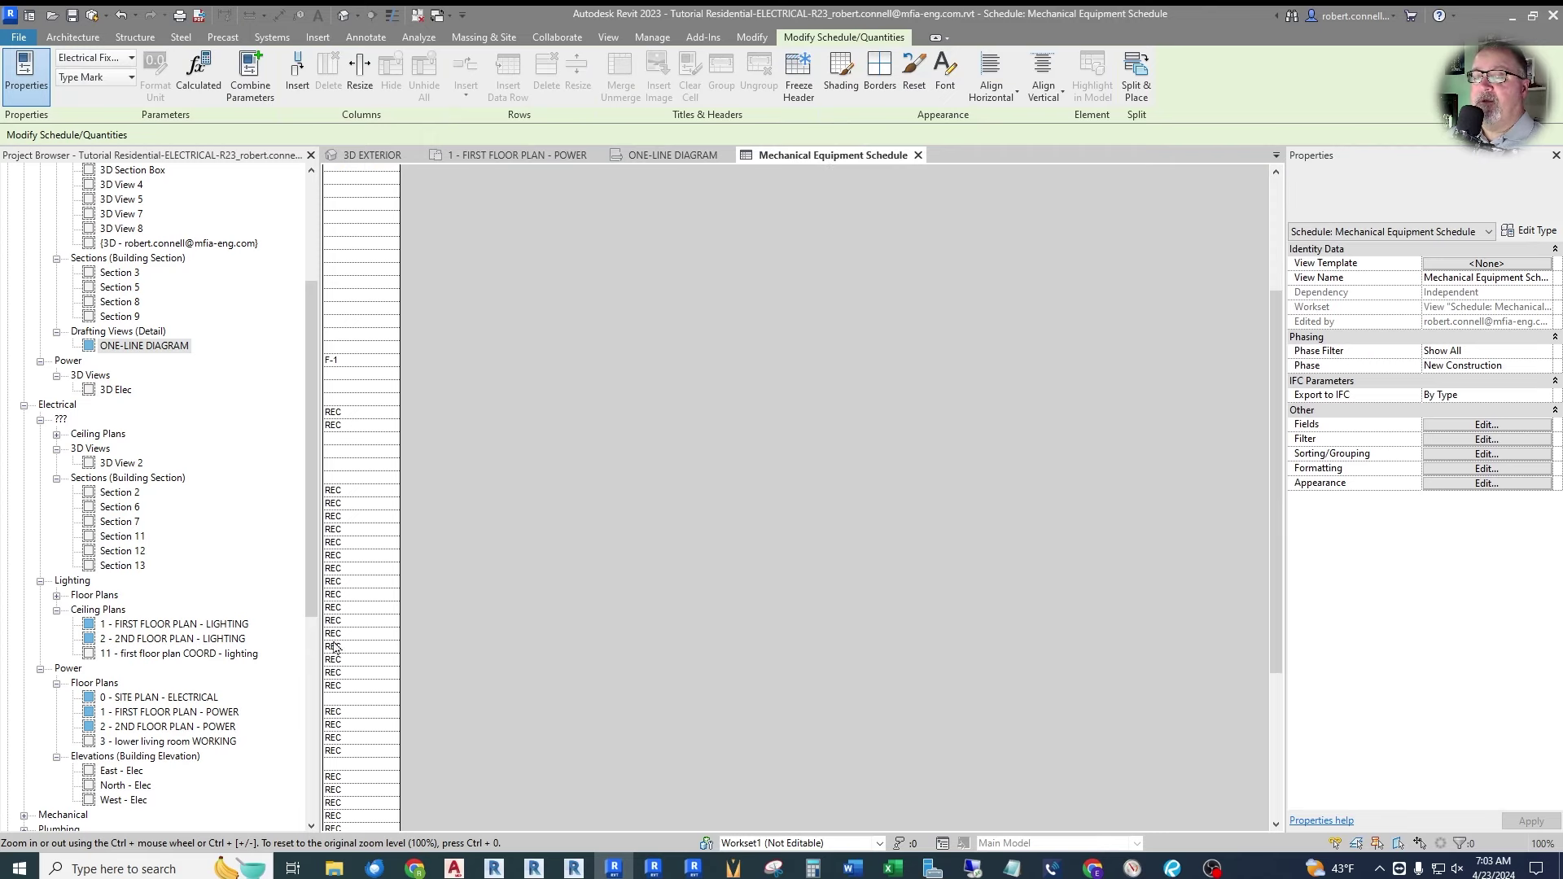
pyautogui.scroll(-2, 335, 647)
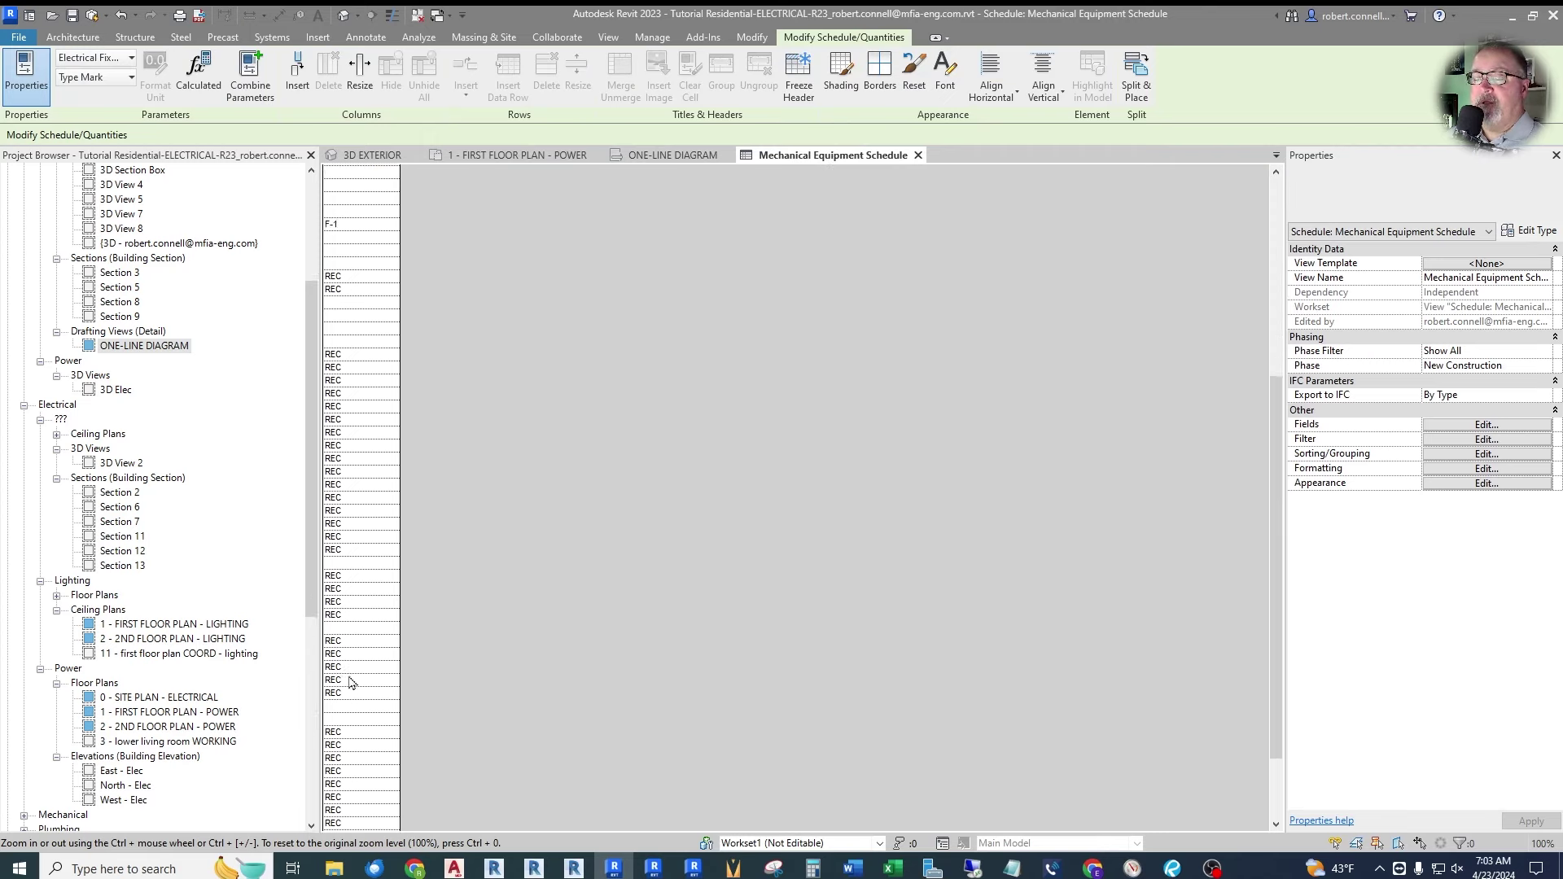
pyautogui.scroll(5, 351, 682)
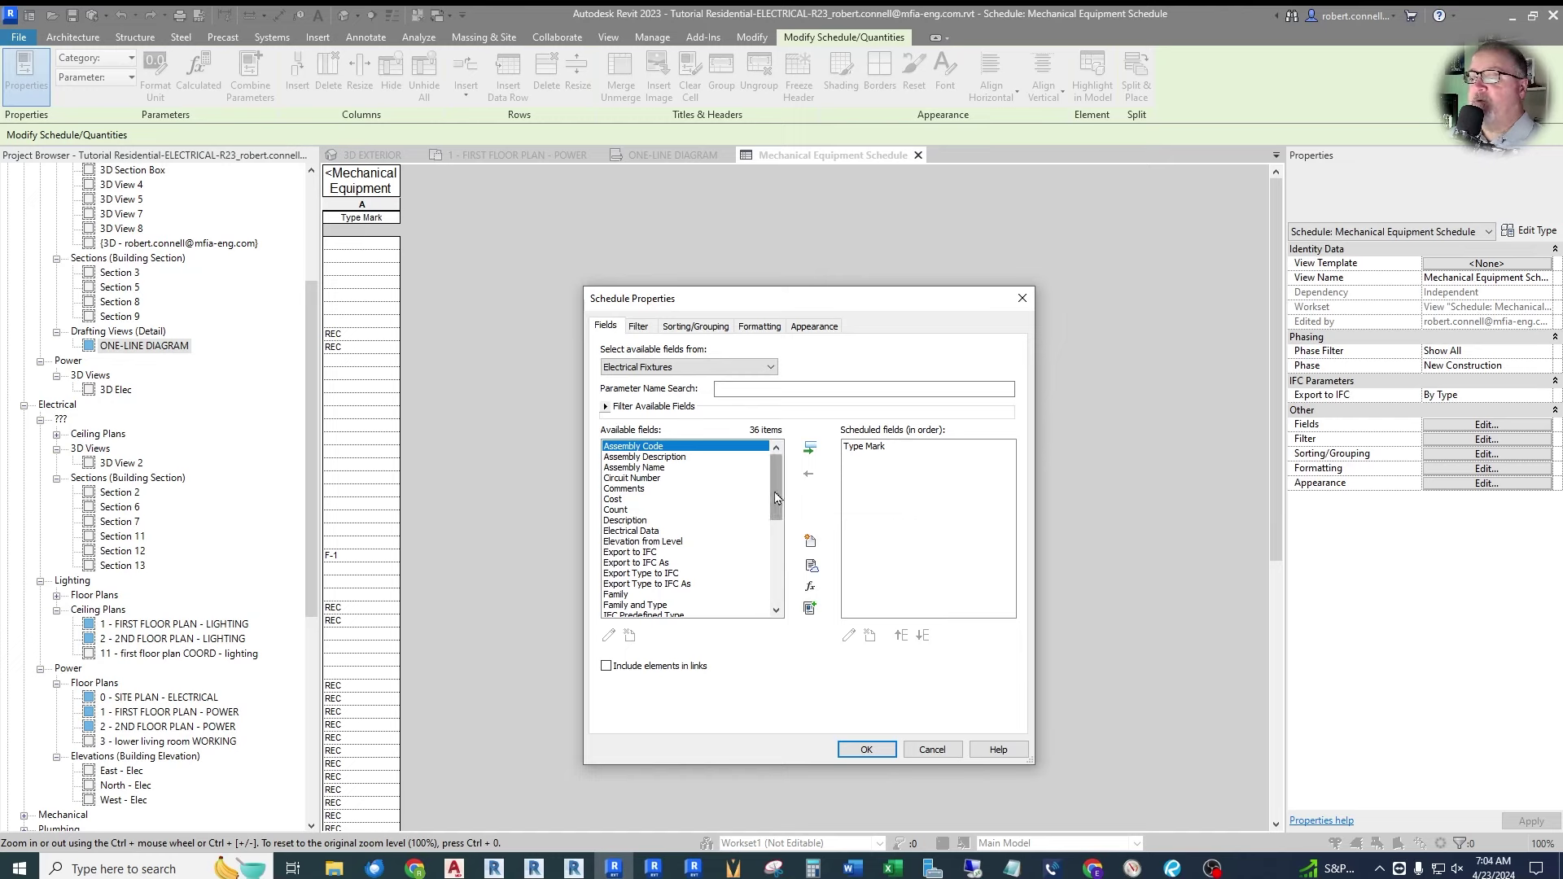
# Add the Description field to the Mechanical Equipment Schedule, ordered after Type Mark, and apply the field changes.
pyautogui.scroll(-1, 776, 498)
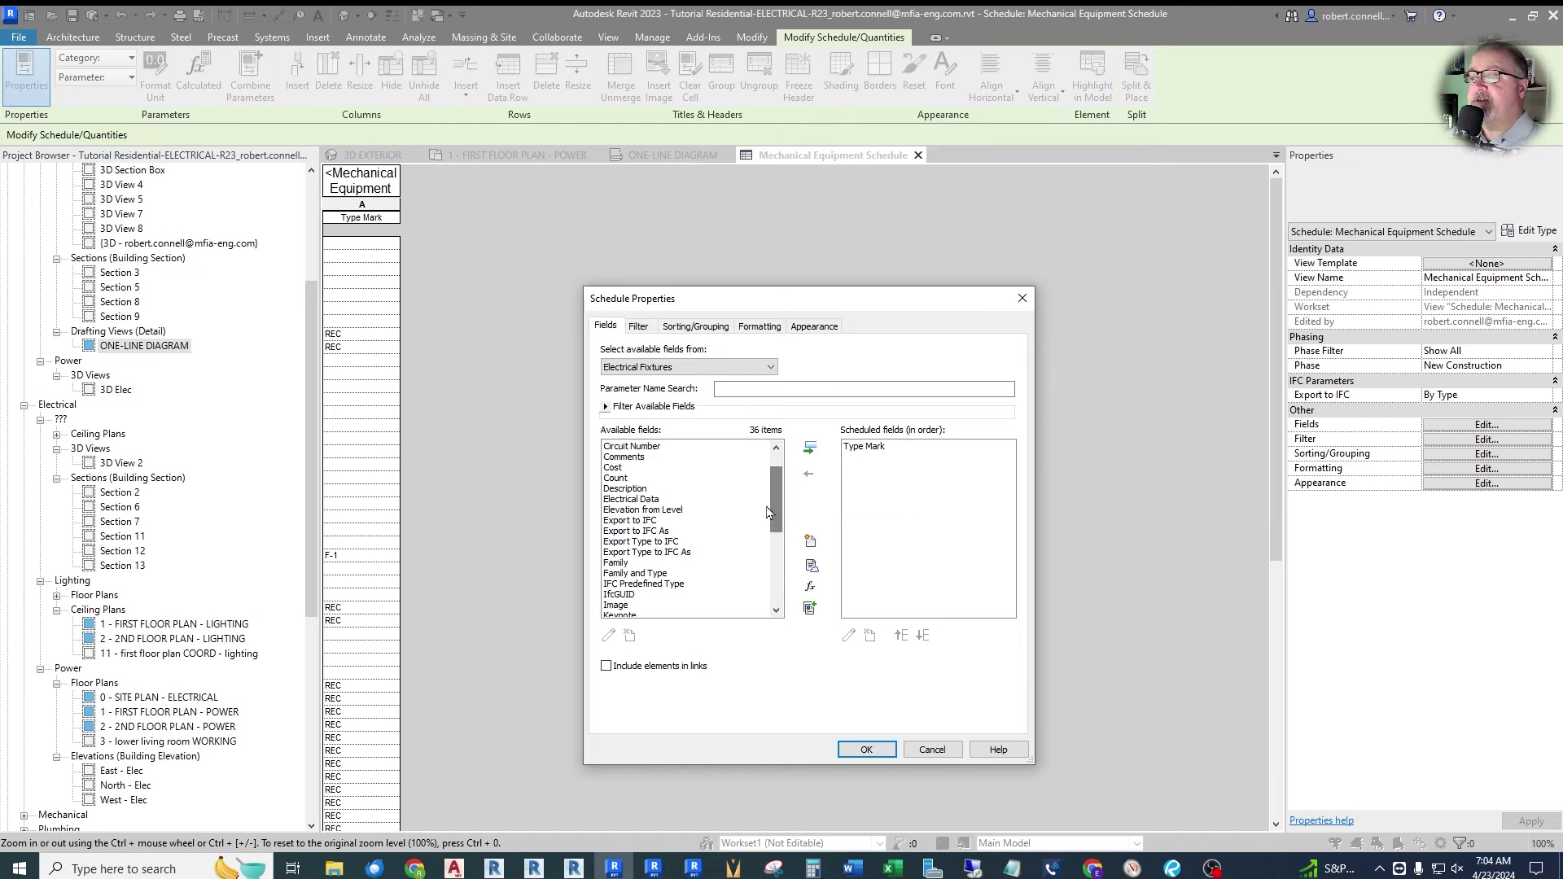
pyautogui.click(625, 489)
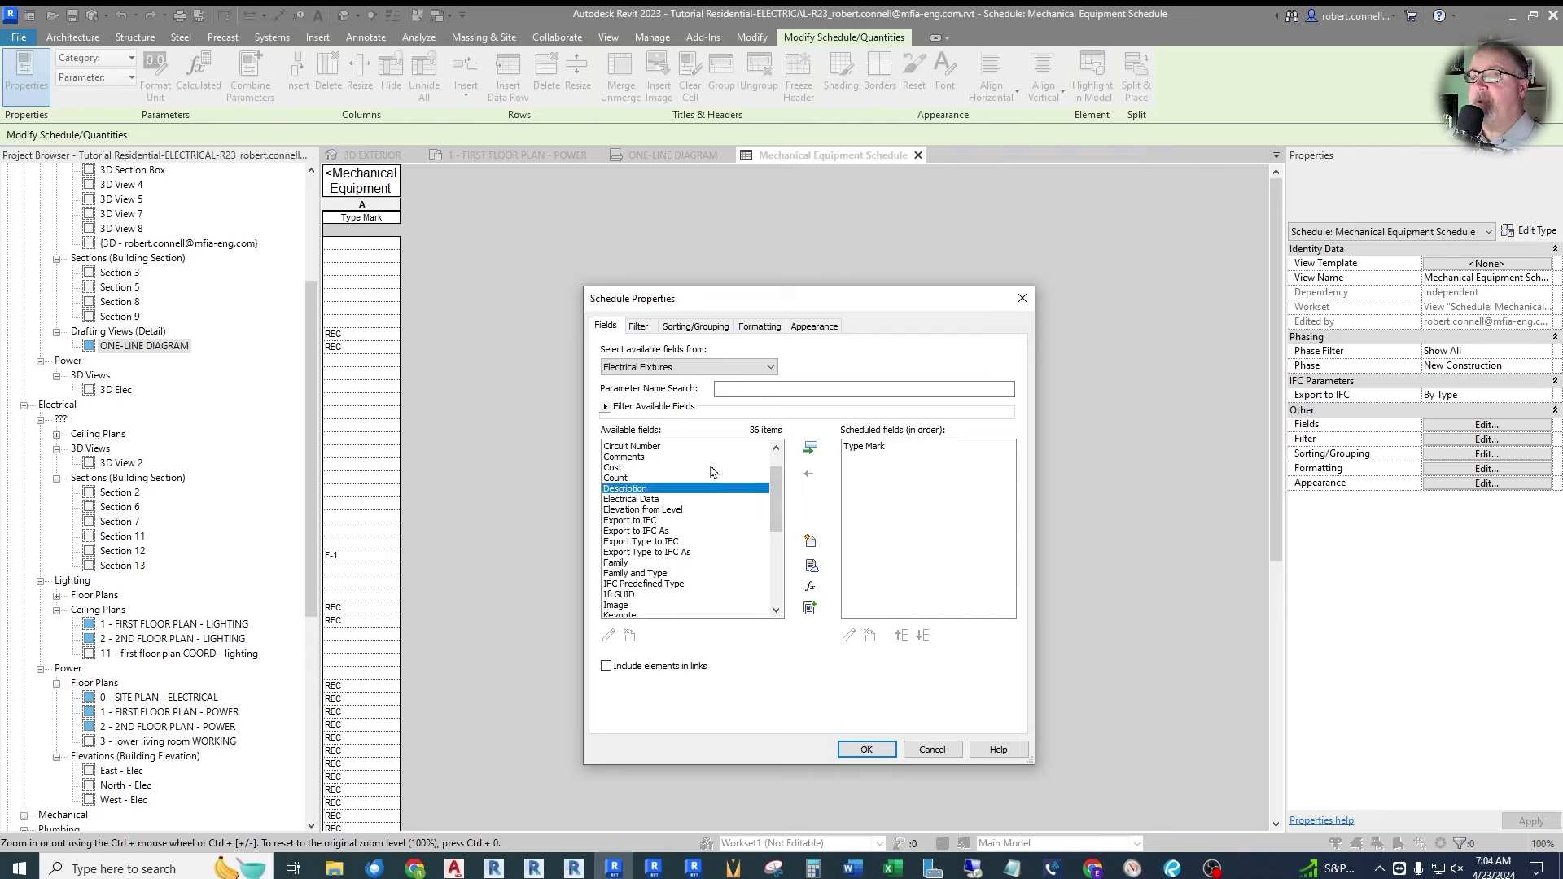
pyautogui.click(809, 448)
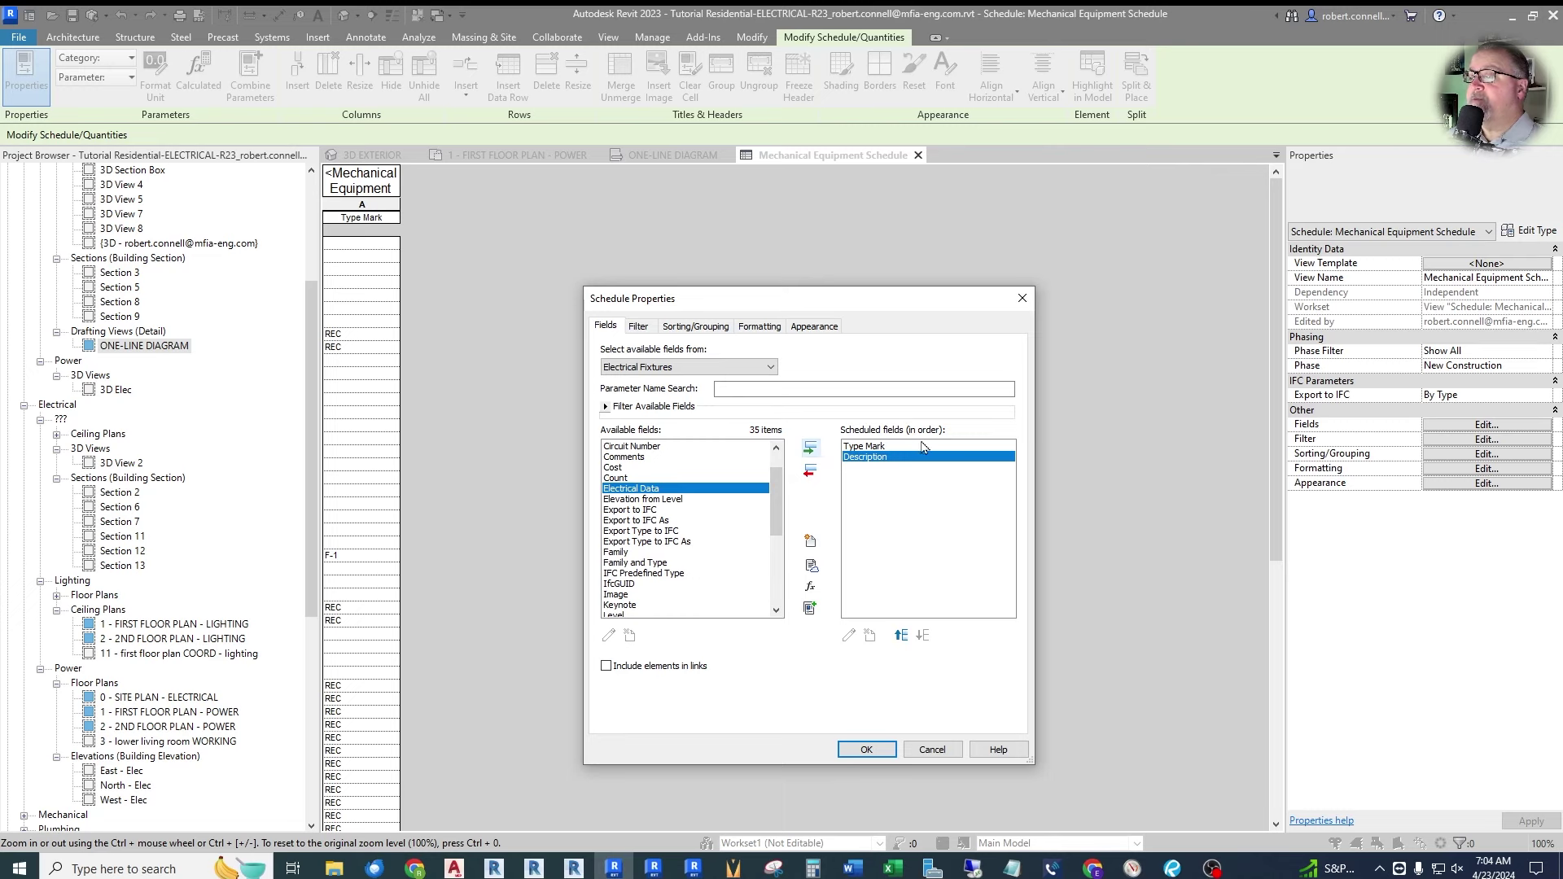
pyautogui.click(902, 636)
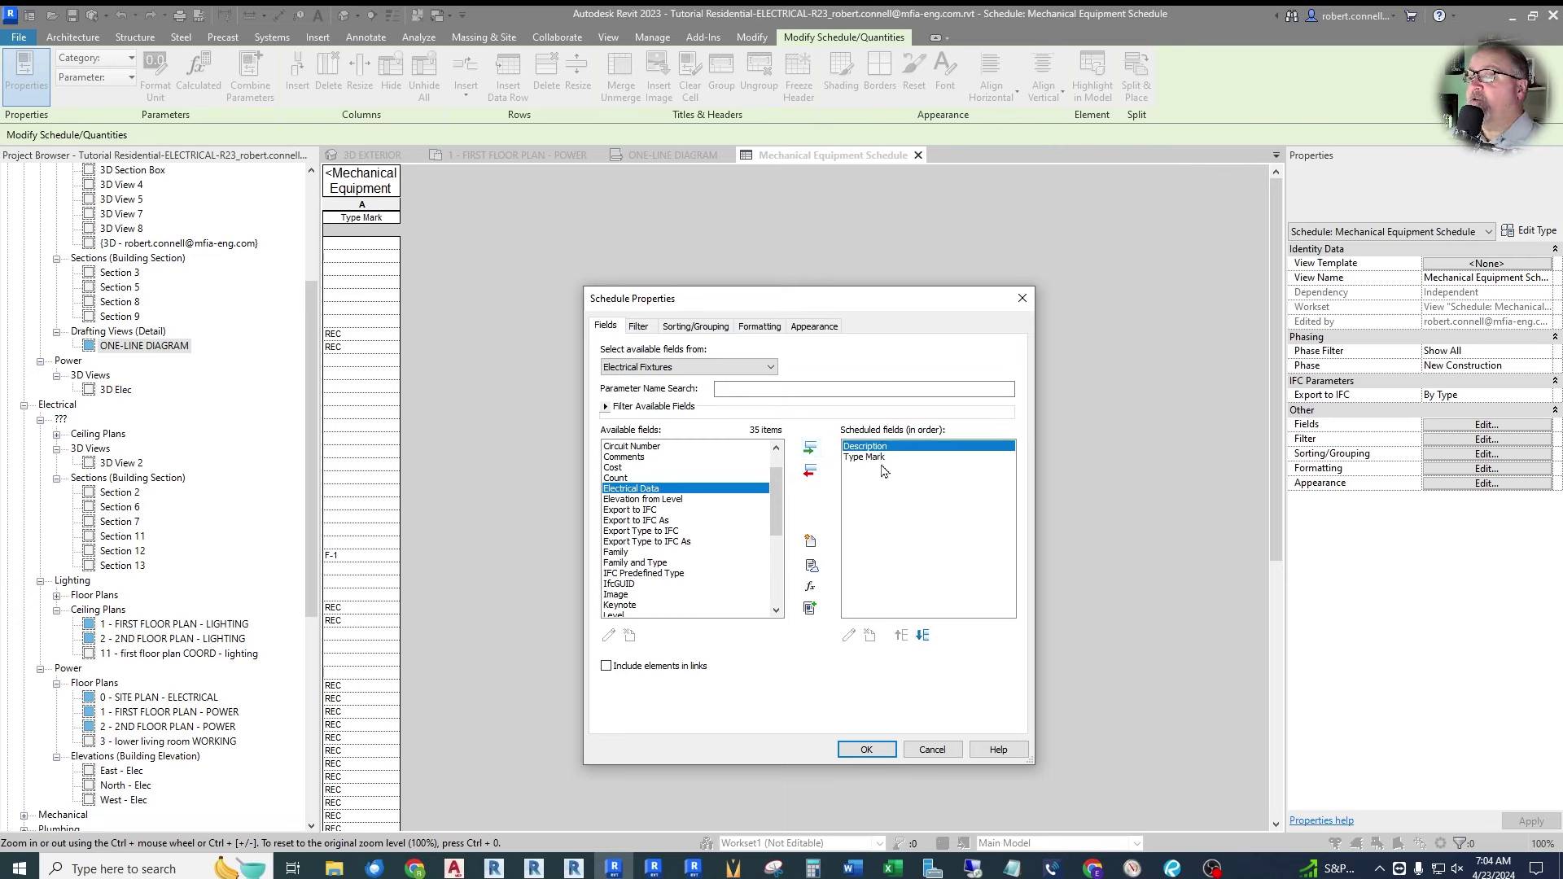
pyautogui.click(924, 635)
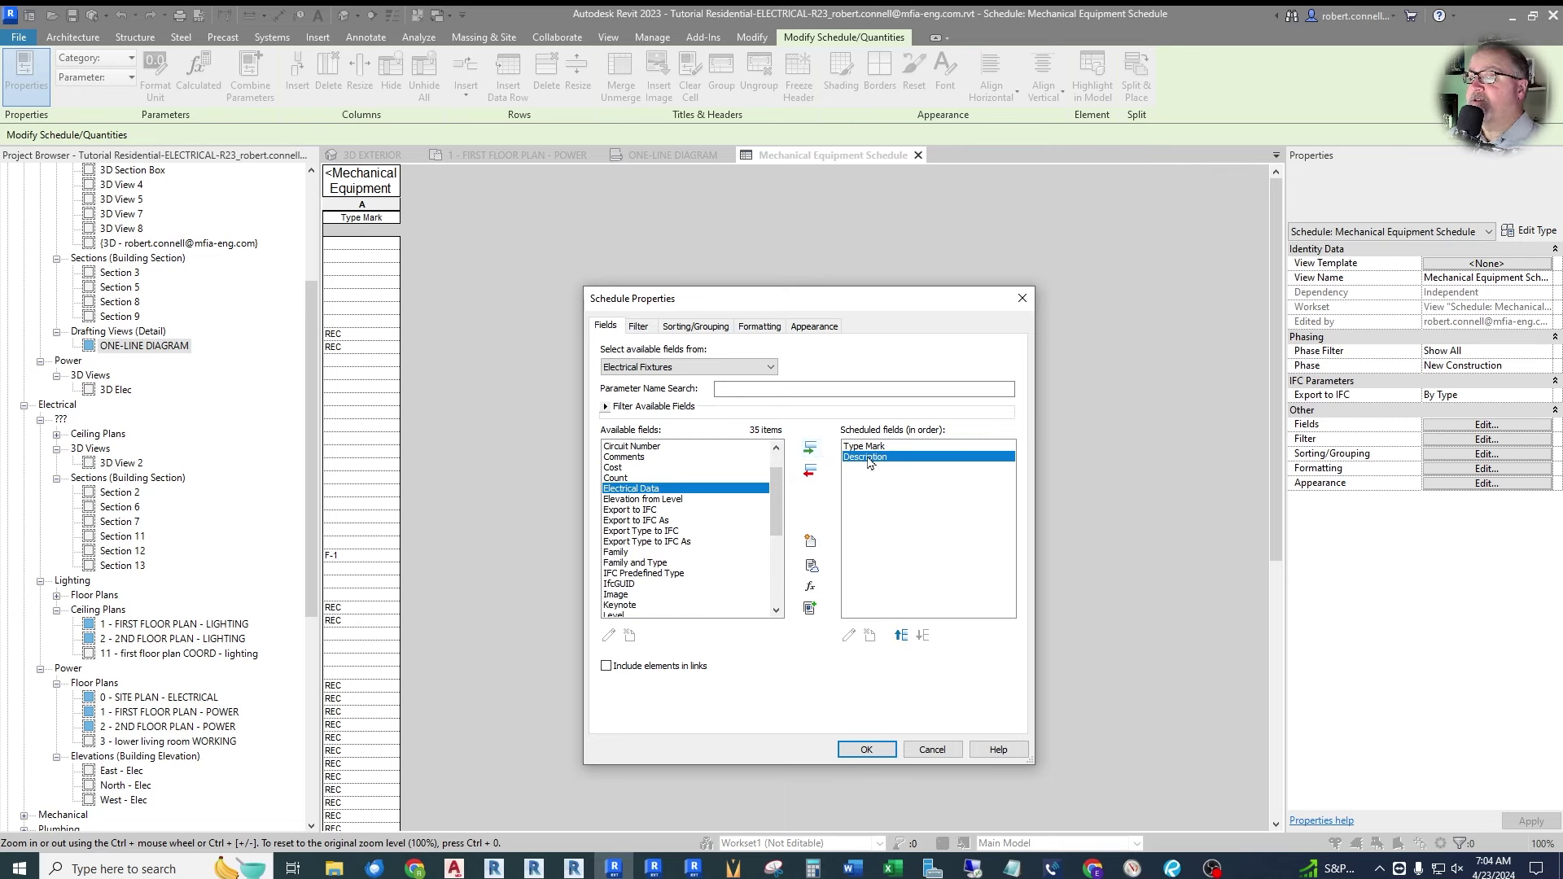
pyautogui.click(866, 749)
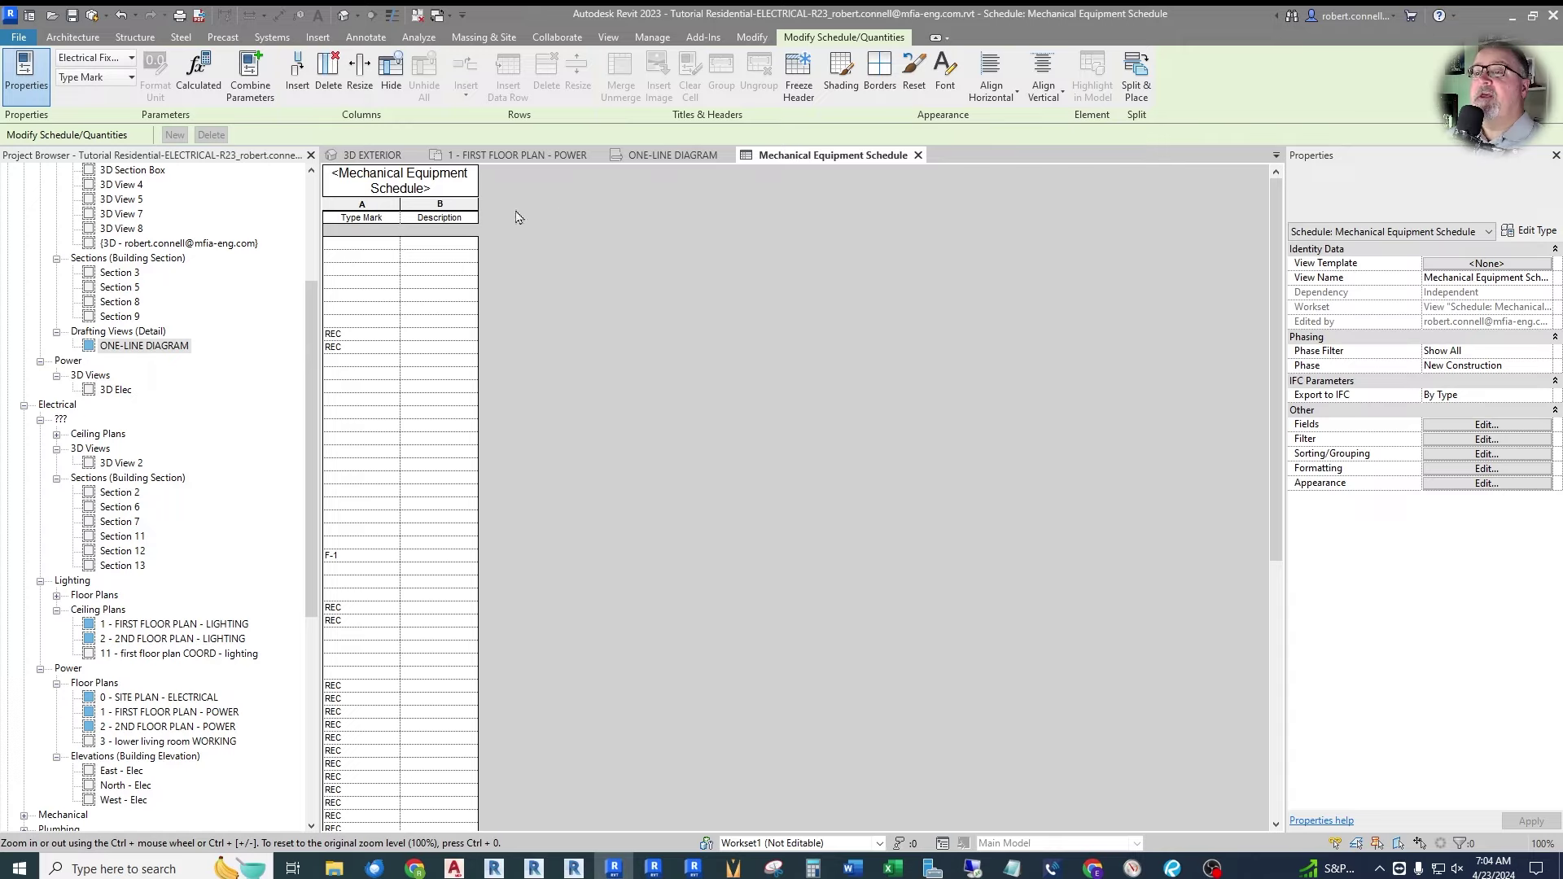
# Set the Description of the Furnace fan type in Mech. 102 to FURNACE and check it in the Mechanical Equipment Schedule.
pyautogui.click(525, 159)
pyautogui.scroll(-5, 802, 277)
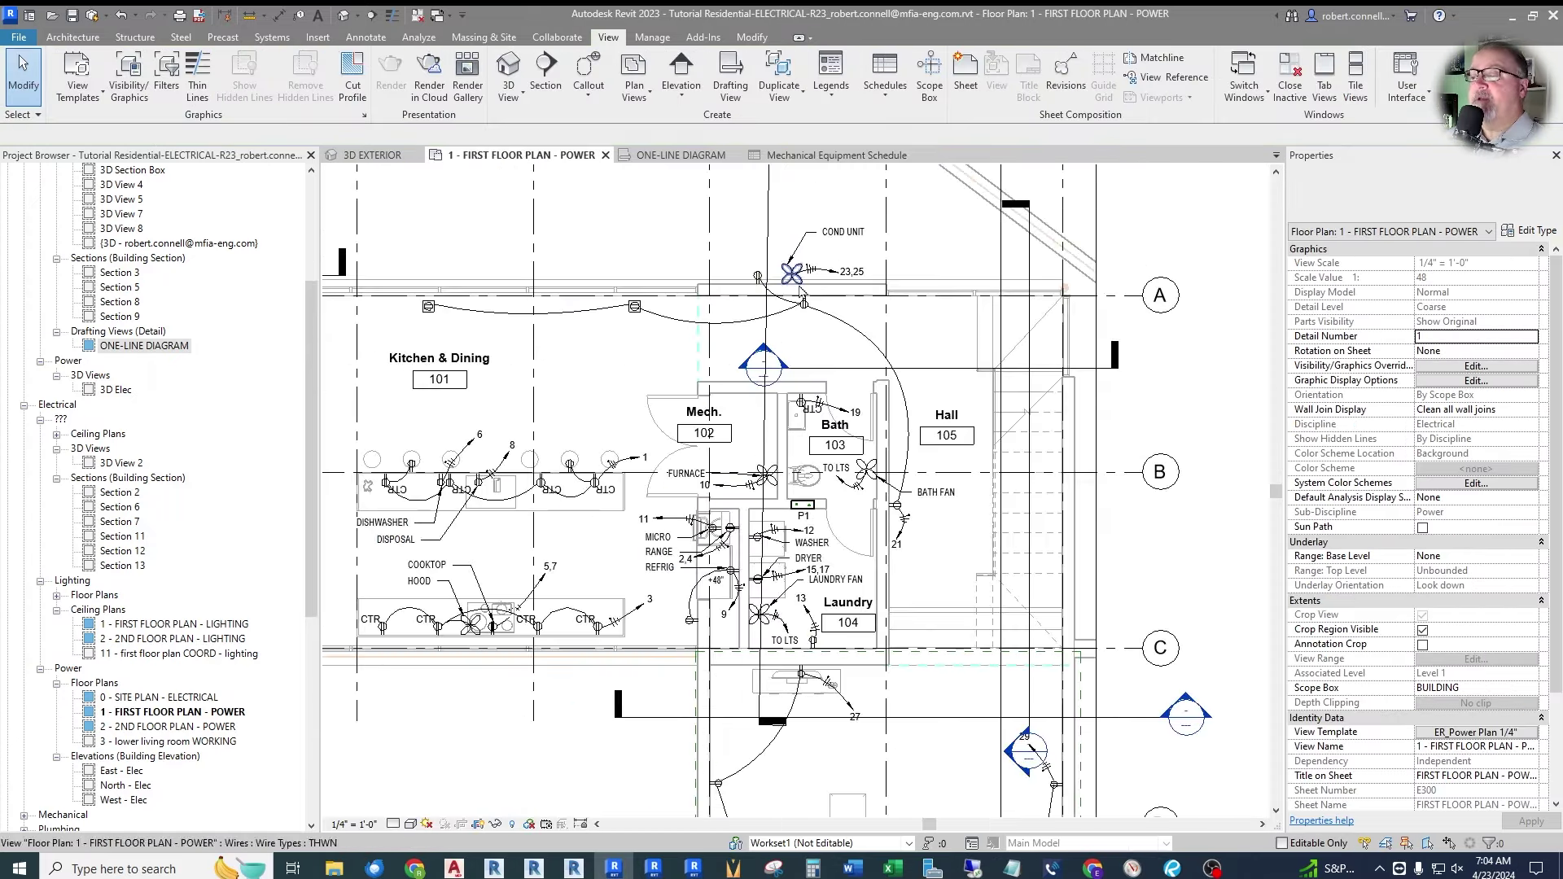
pyautogui.scroll(5, 774, 423)
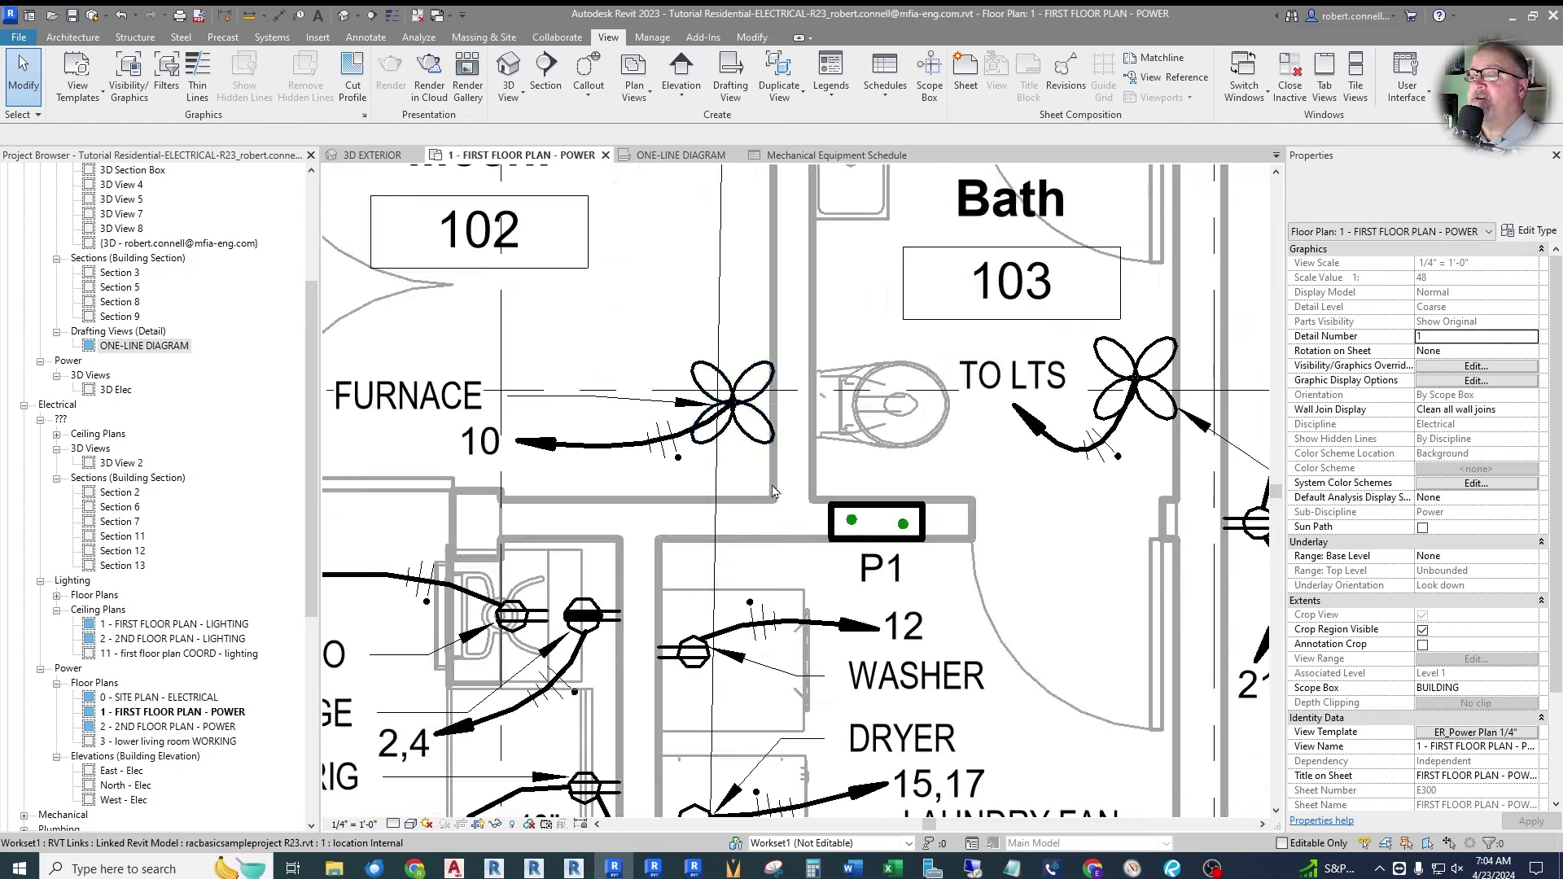
pyautogui.click(750, 373)
pyautogui.click(1530, 232)
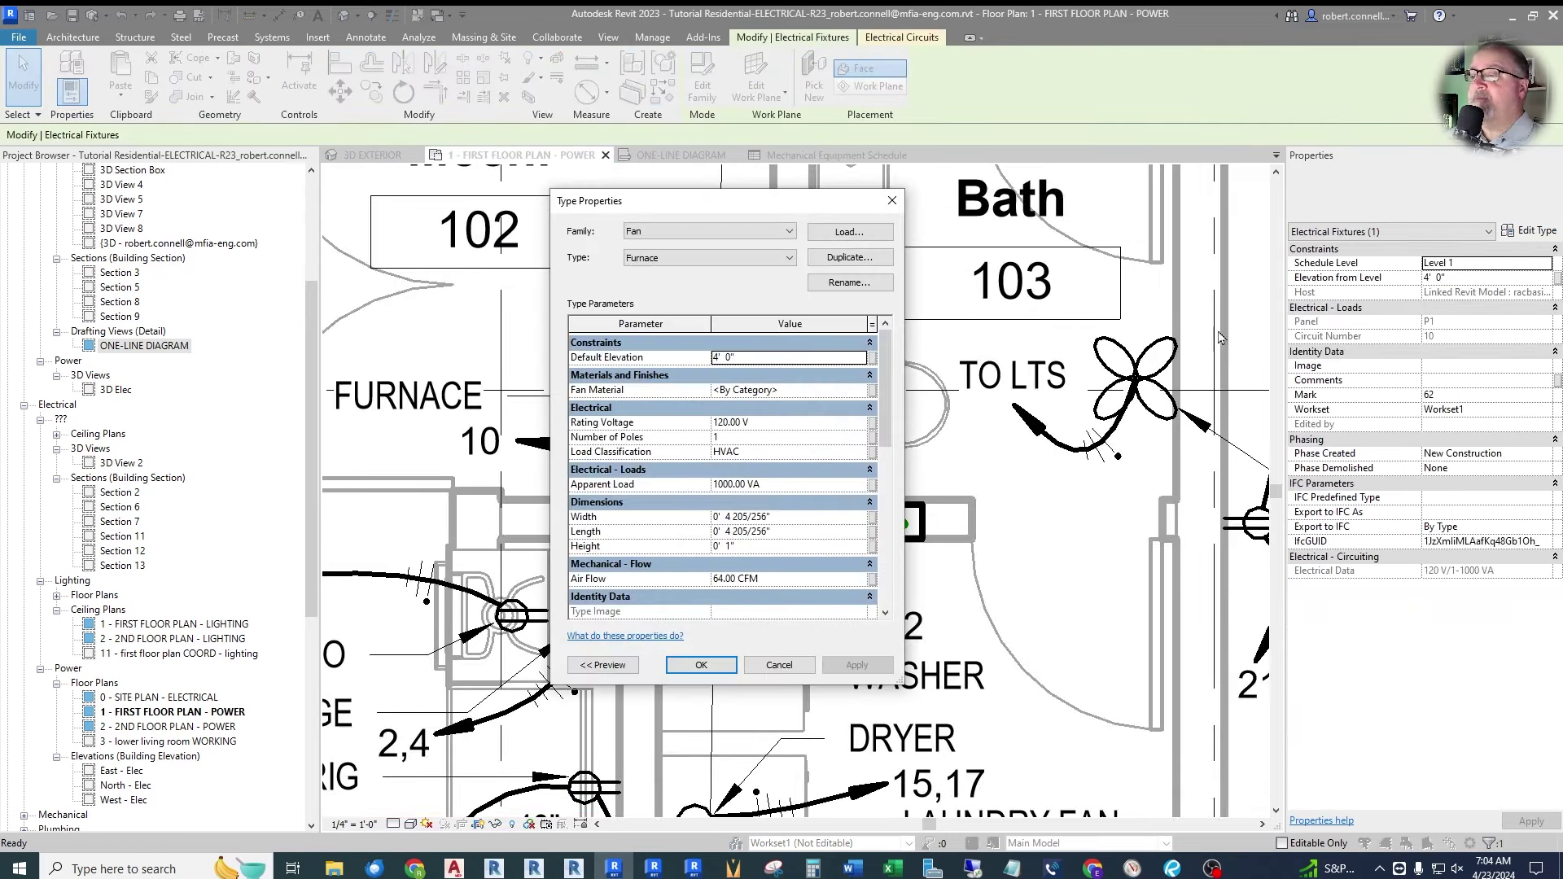
pyautogui.scroll(-5, 814, 465)
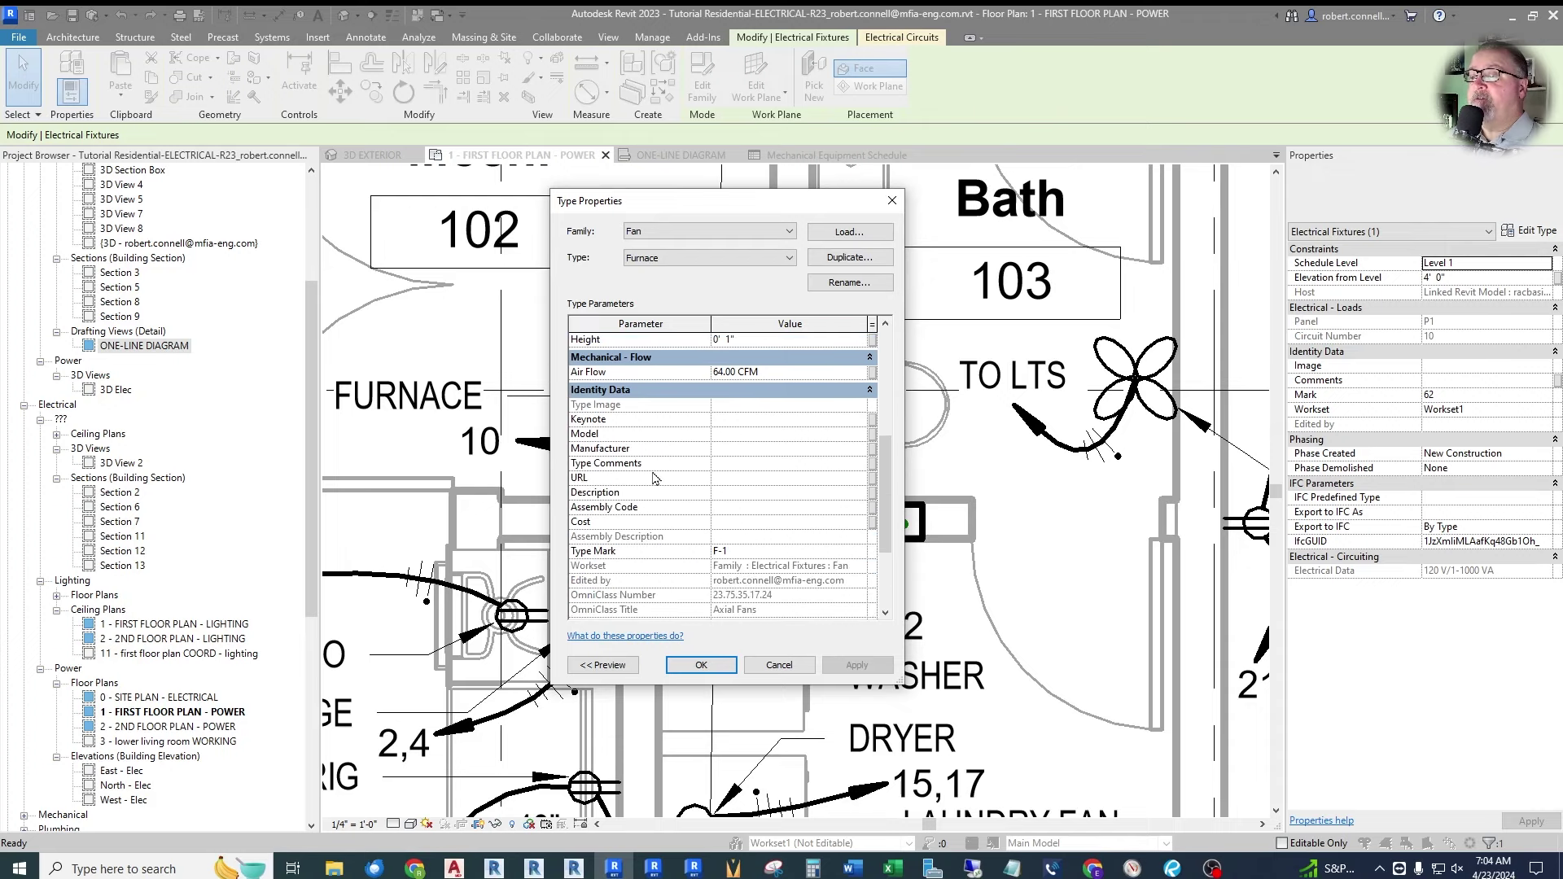
pyautogui.click(781, 493)
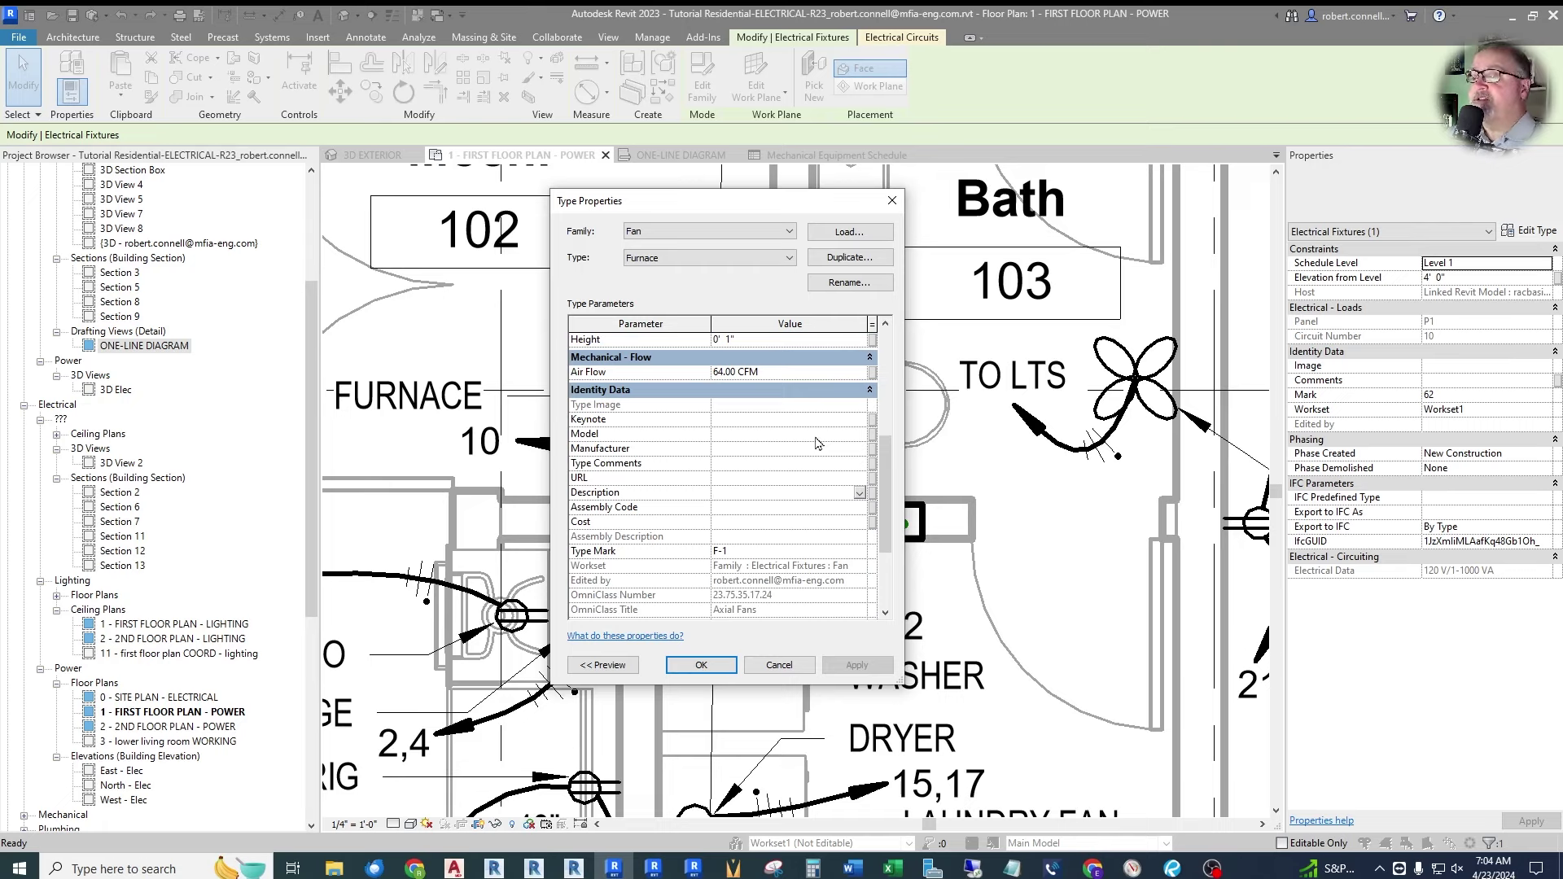
pyautogui.write('FURNACE')
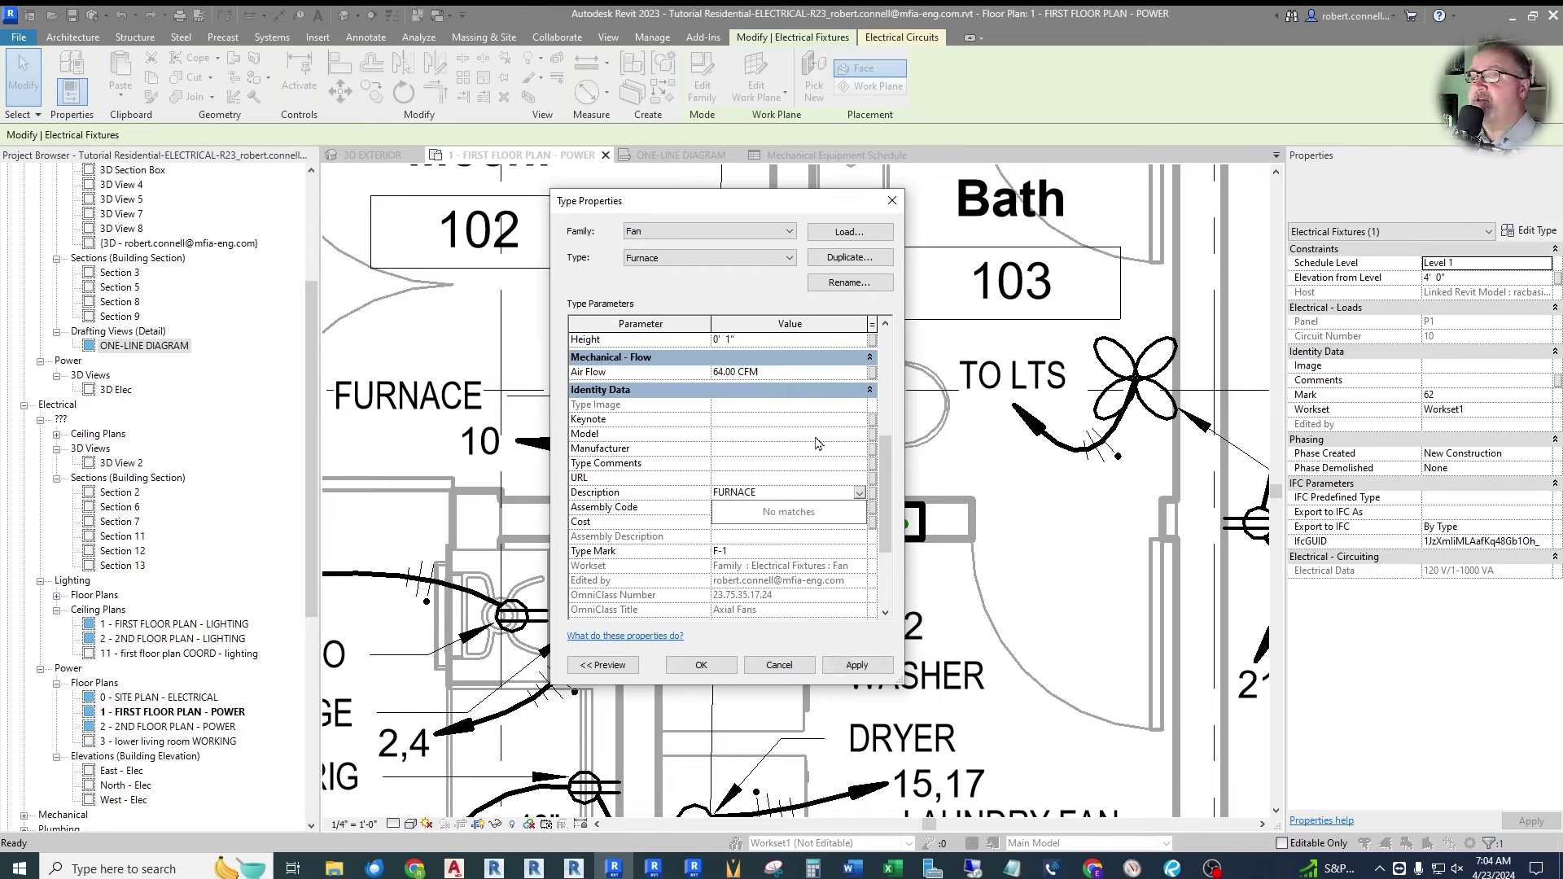
pyautogui.press('Return')
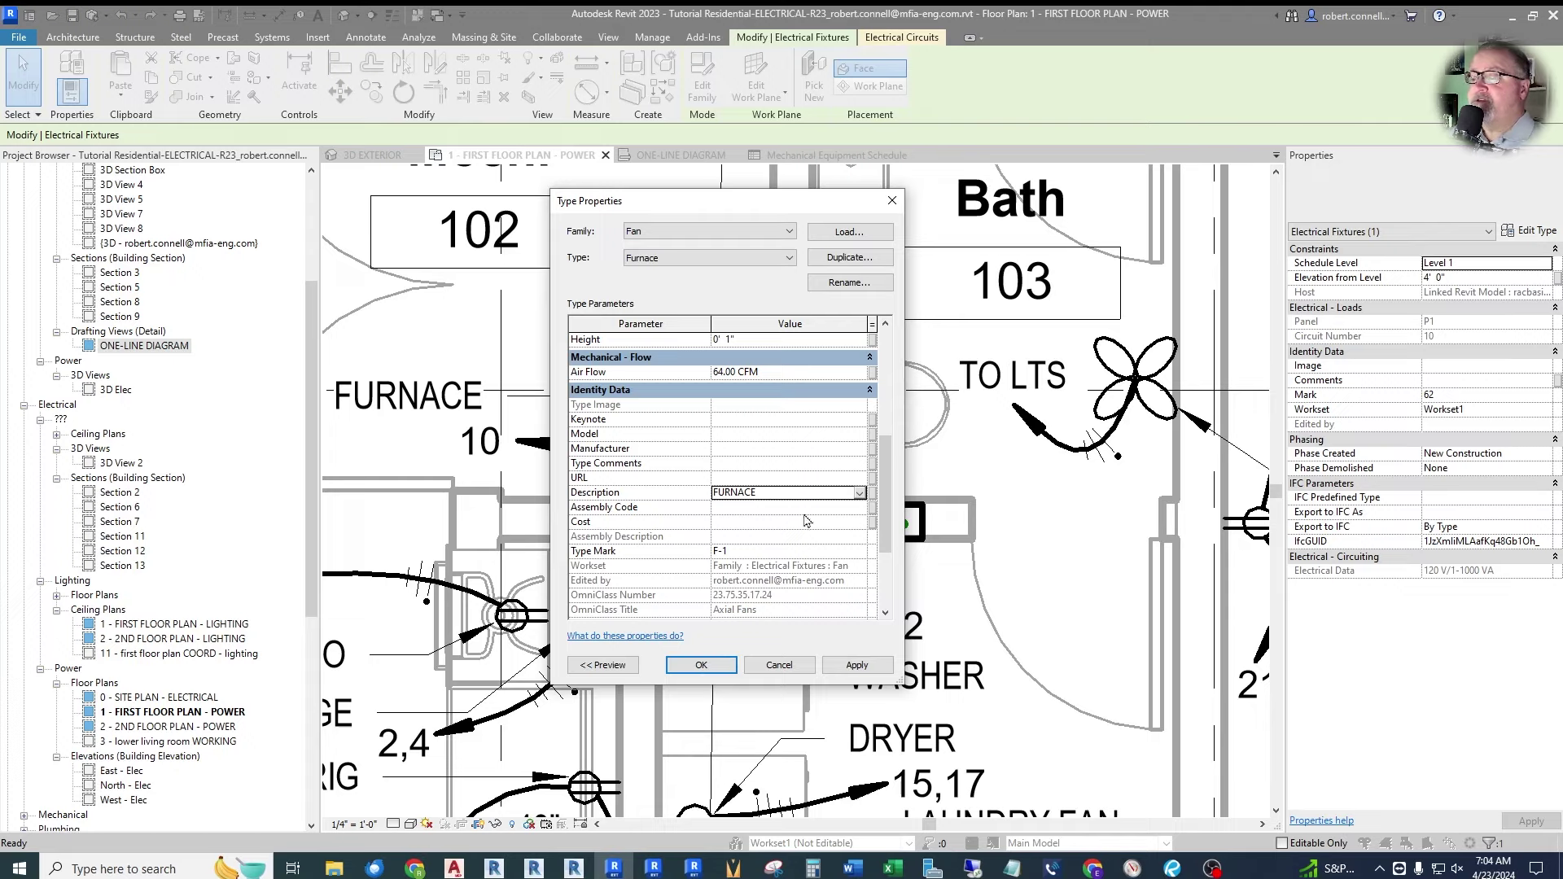
pyautogui.click(701, 665)
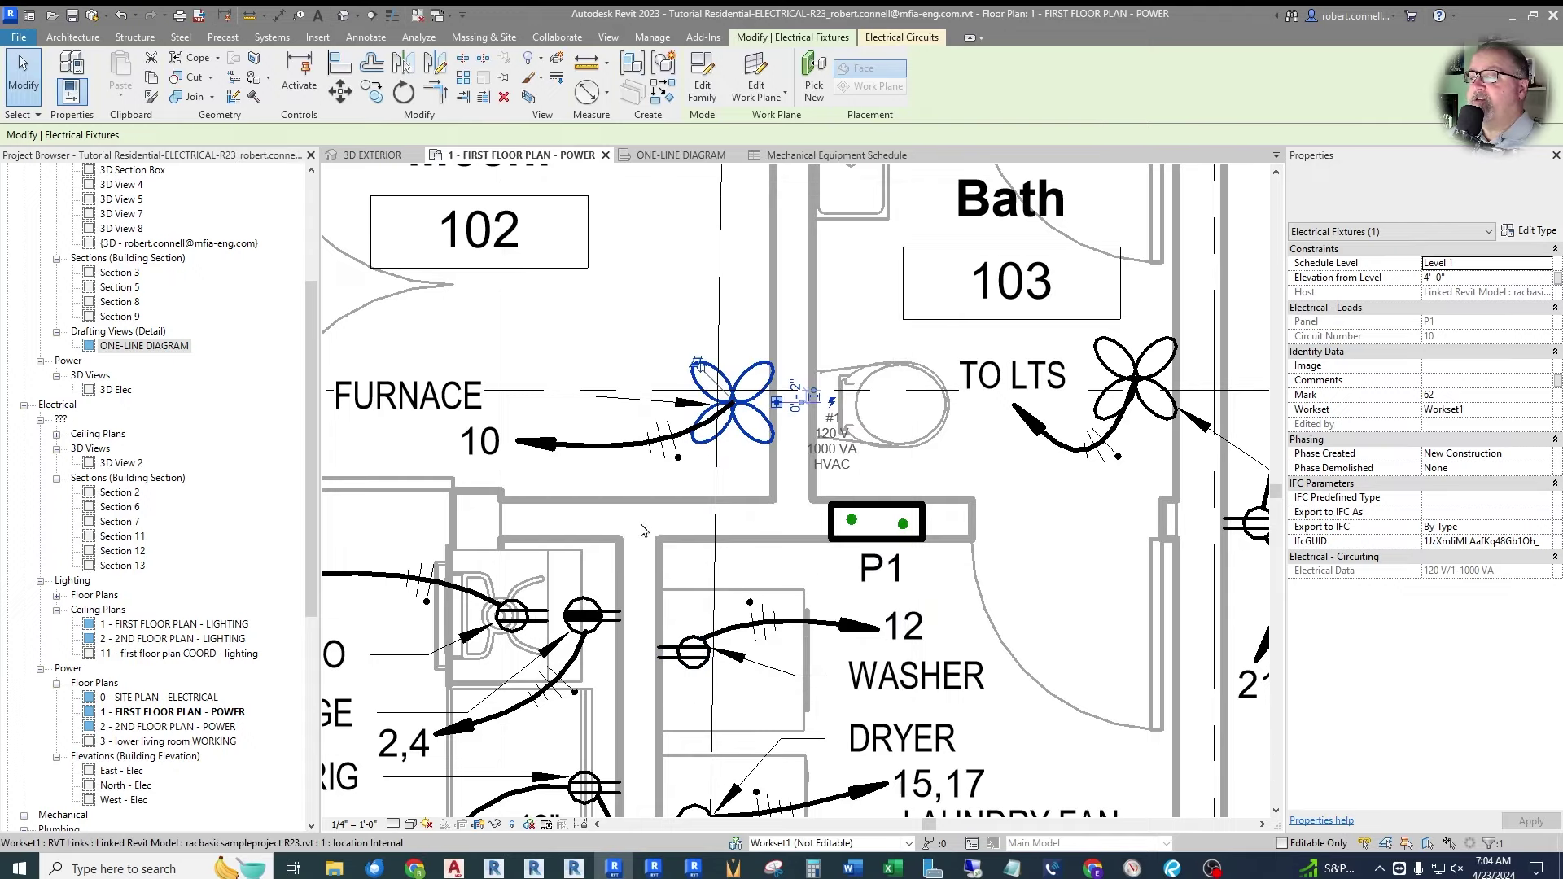
pyautogui.scroll(-1, 642, 531)
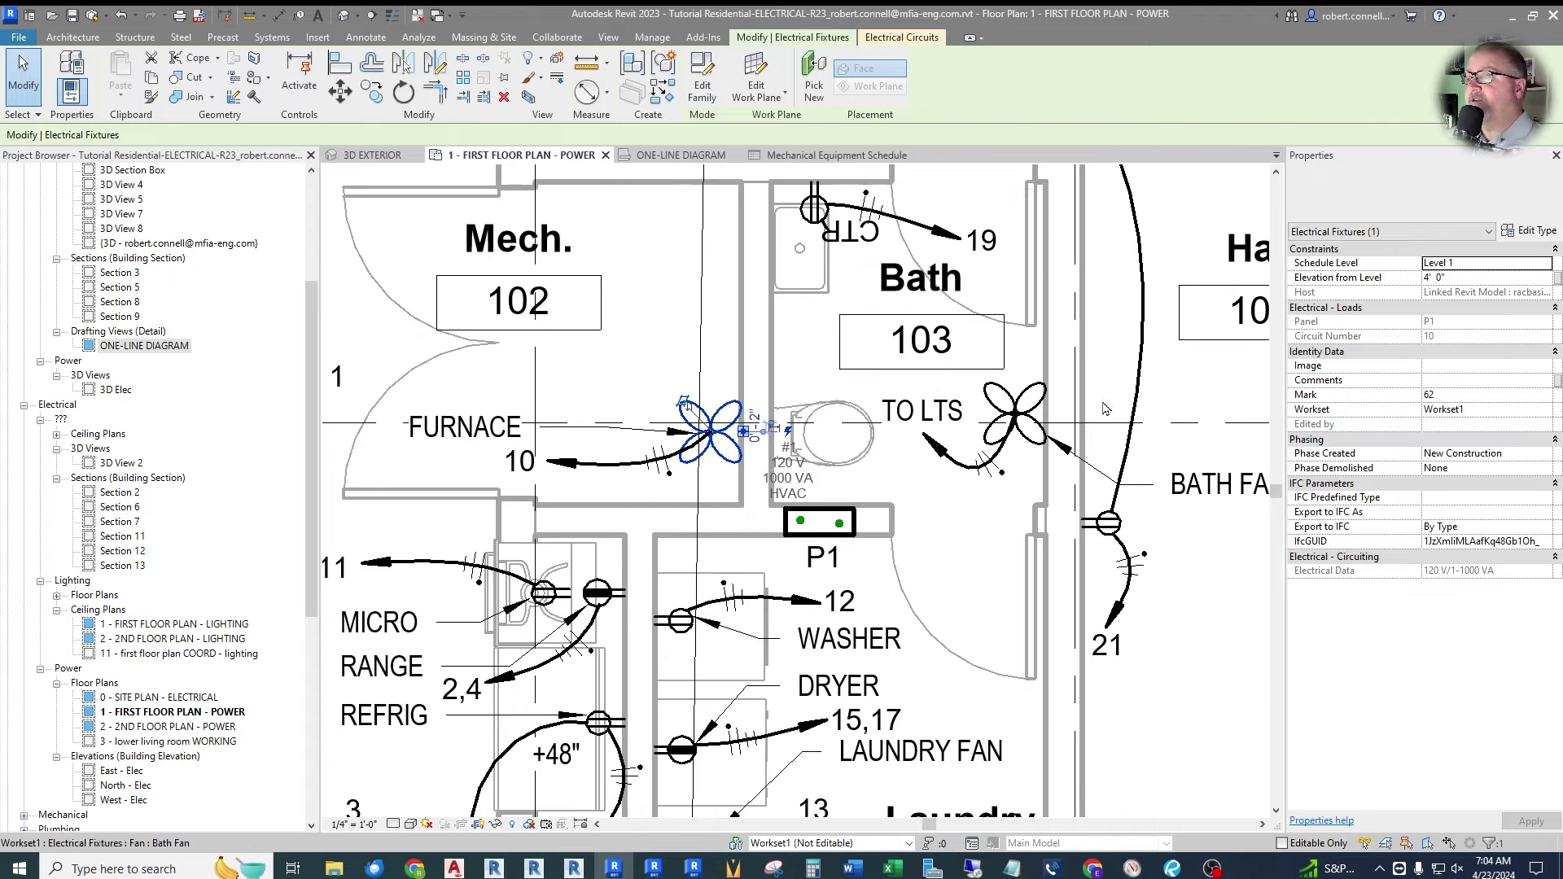
pyautogui.scroll(-1, 1083, 411)
pyautogui.scroll(3, 1054, 419)
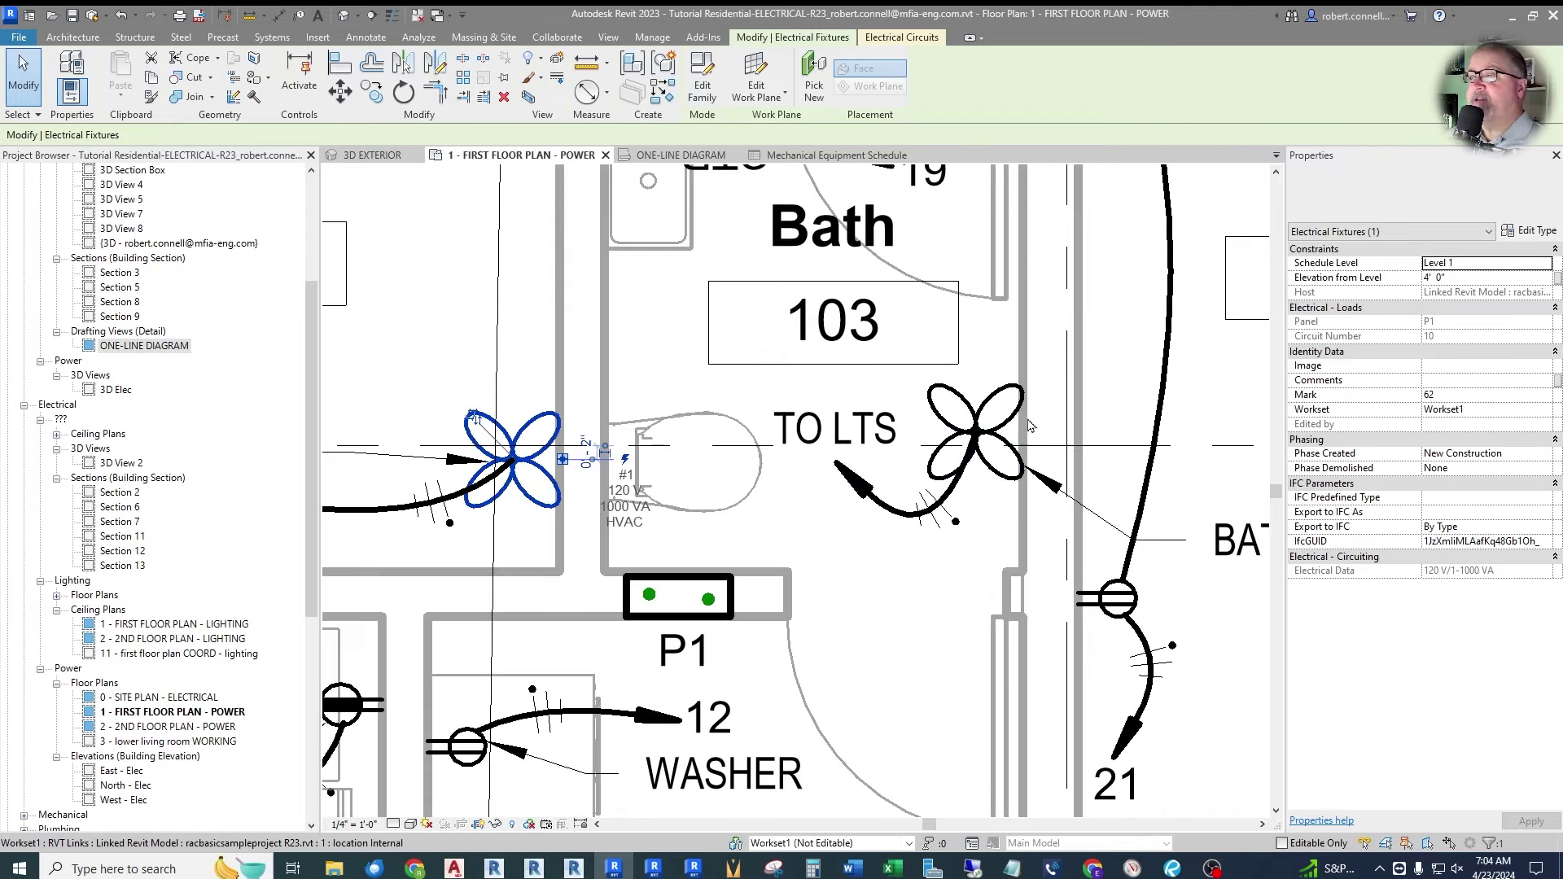
pyautogui.click(857, 157)
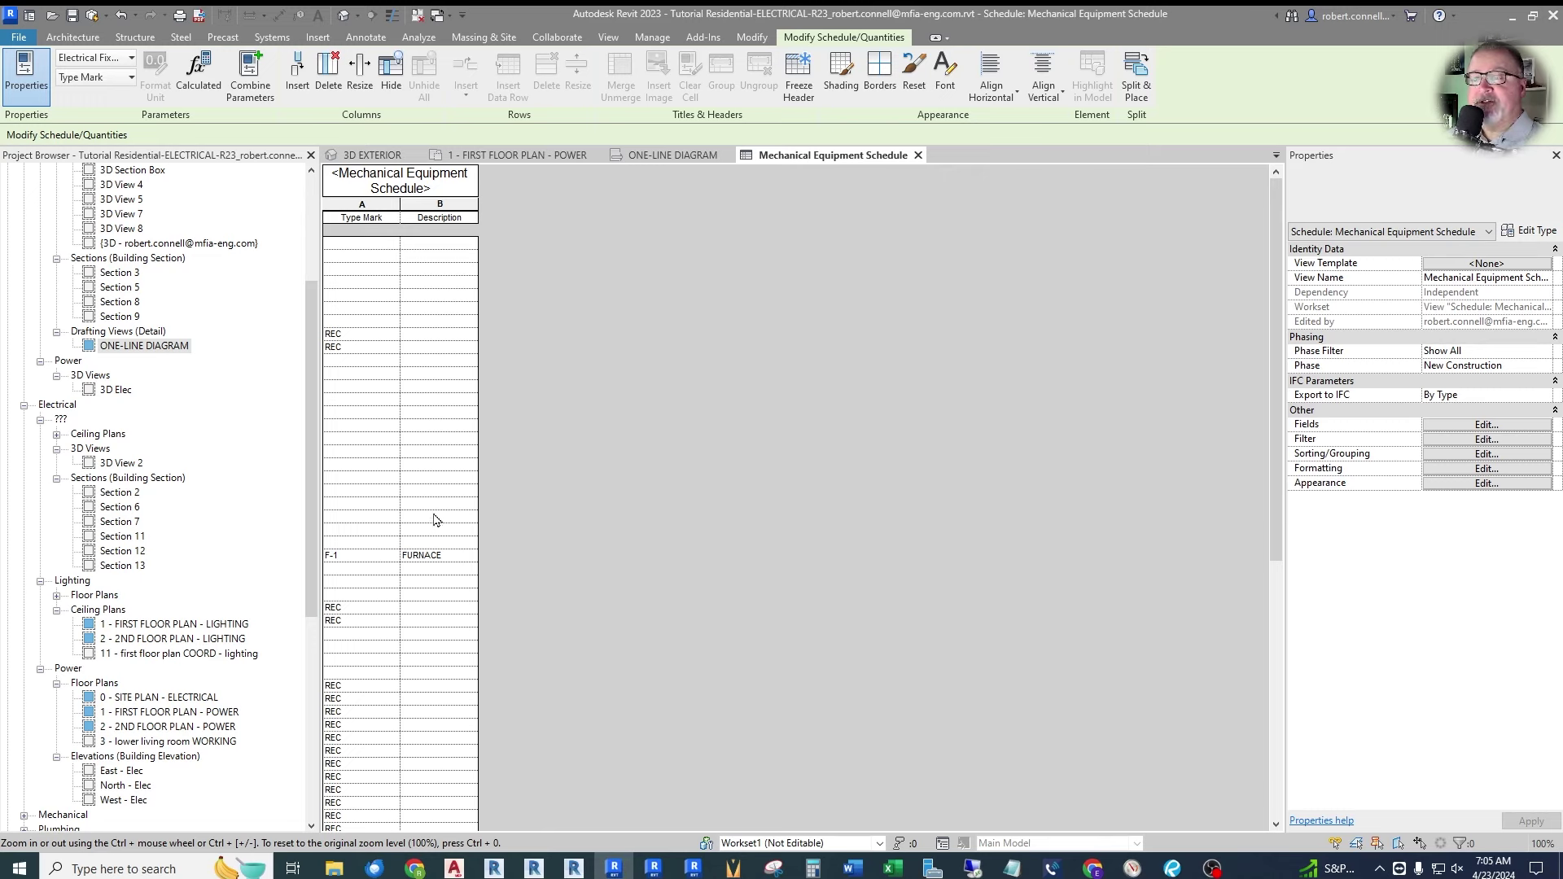
# Set the Description of the BF-1 fans in the schedule to BATH FAN, applying it to all elements of the type.
pyautogui.scroll(-10, 434, 519)
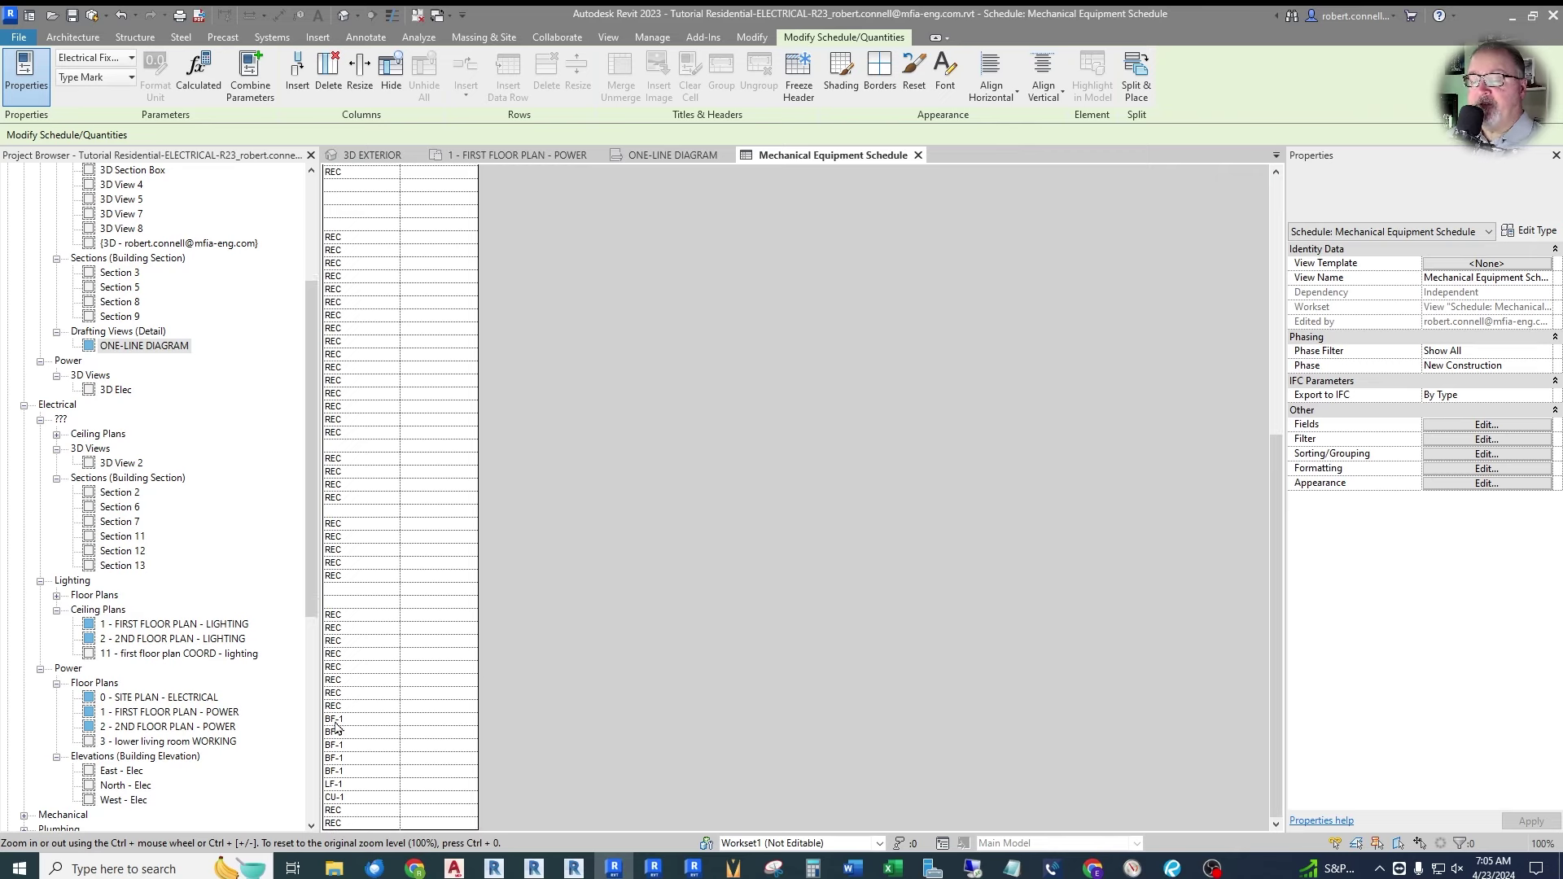
pyautogui.click(434, 720)
pyautogui.write('BATH FAN')
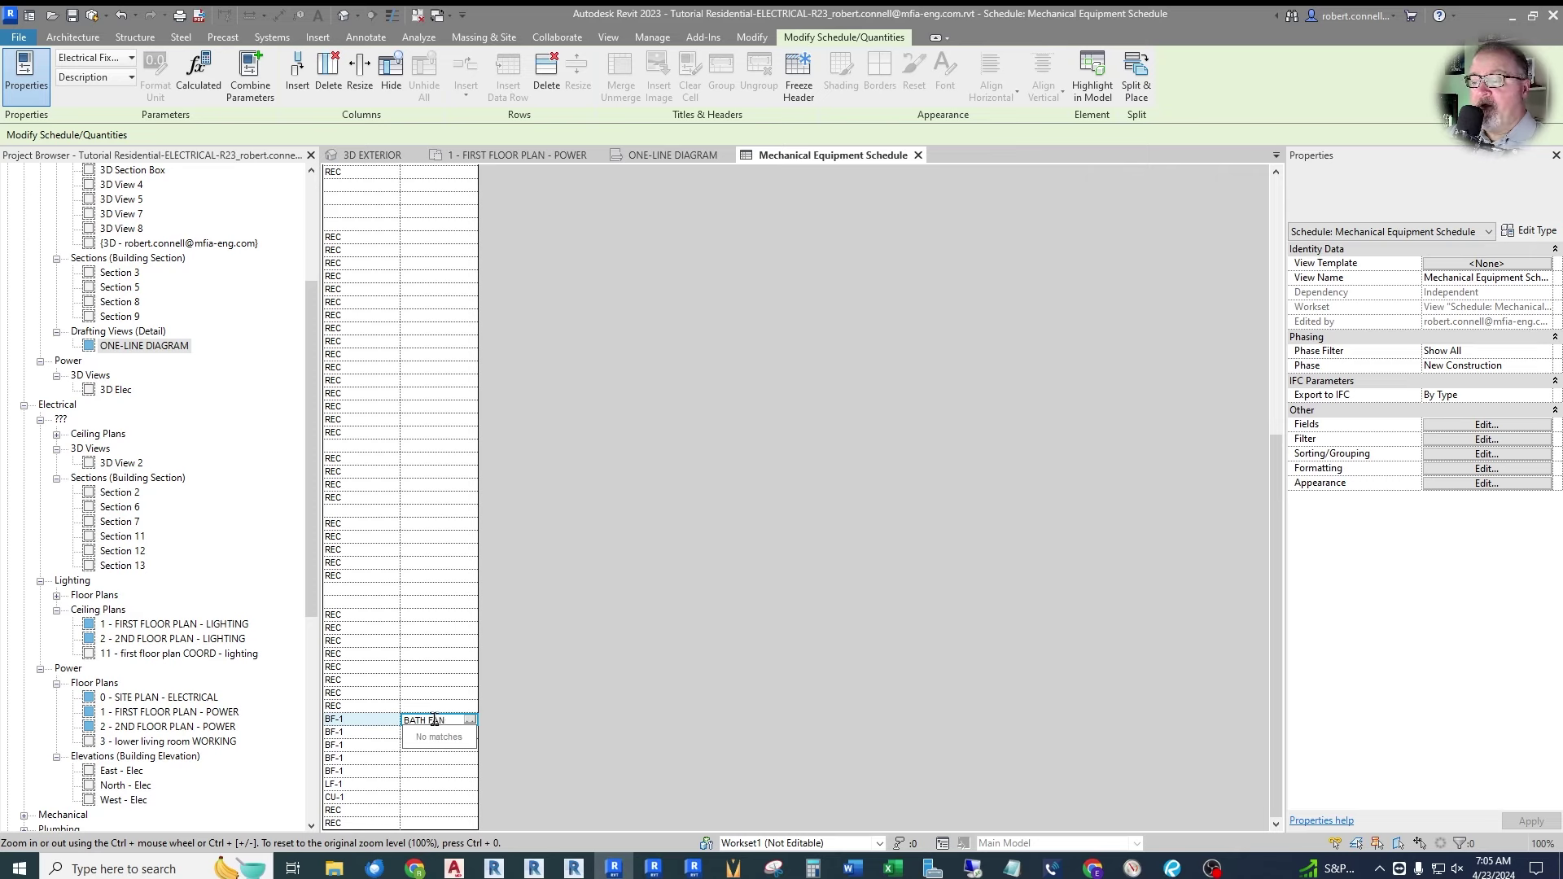
pyautogui.press('Return')
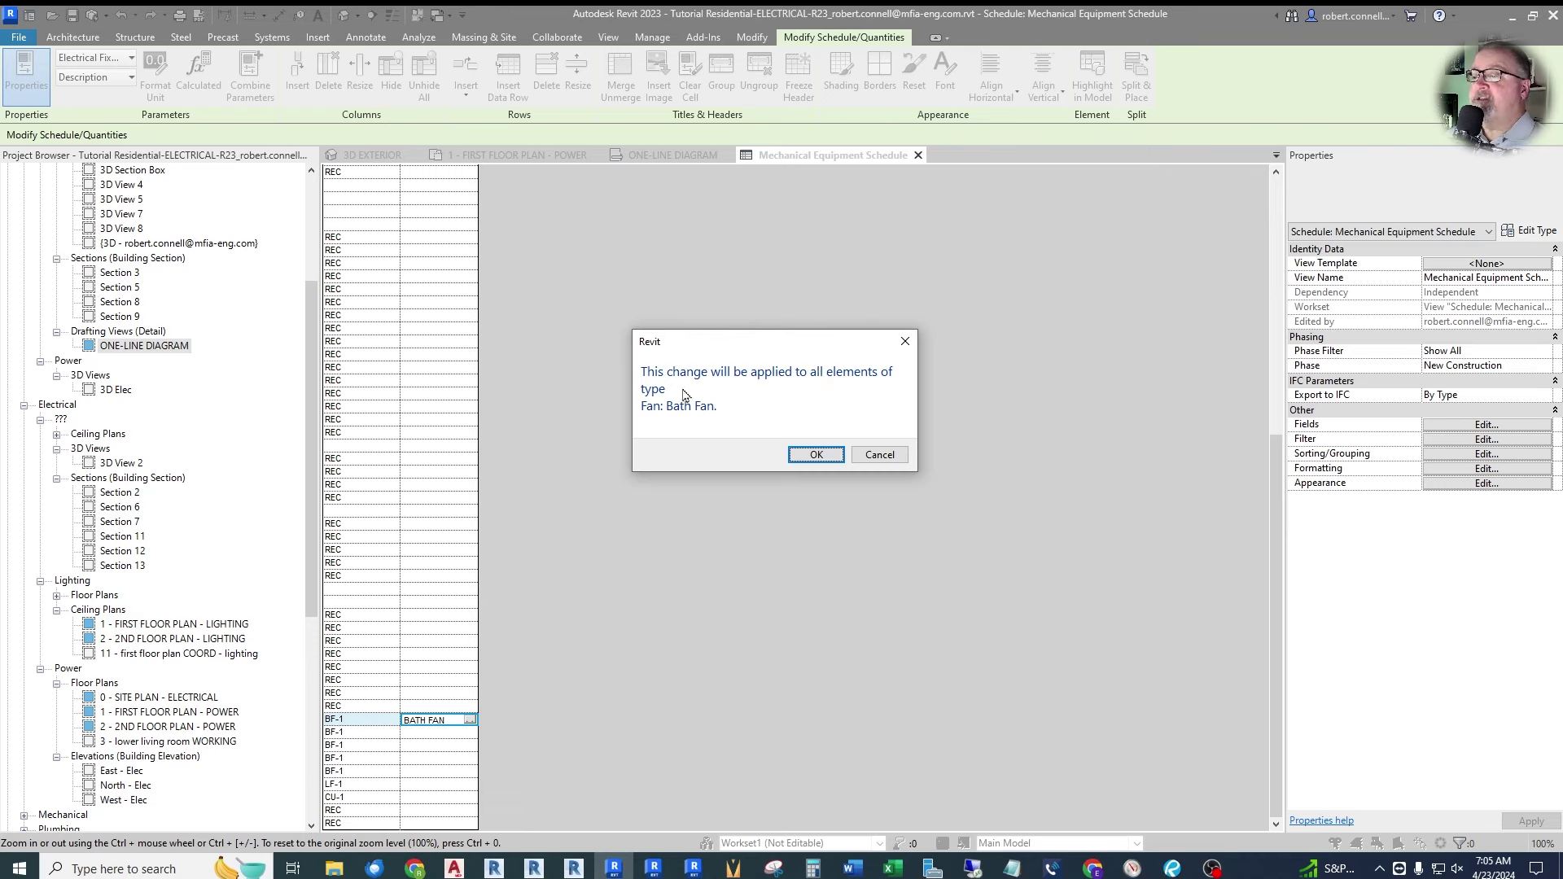
pyautogui.click(814, 456)
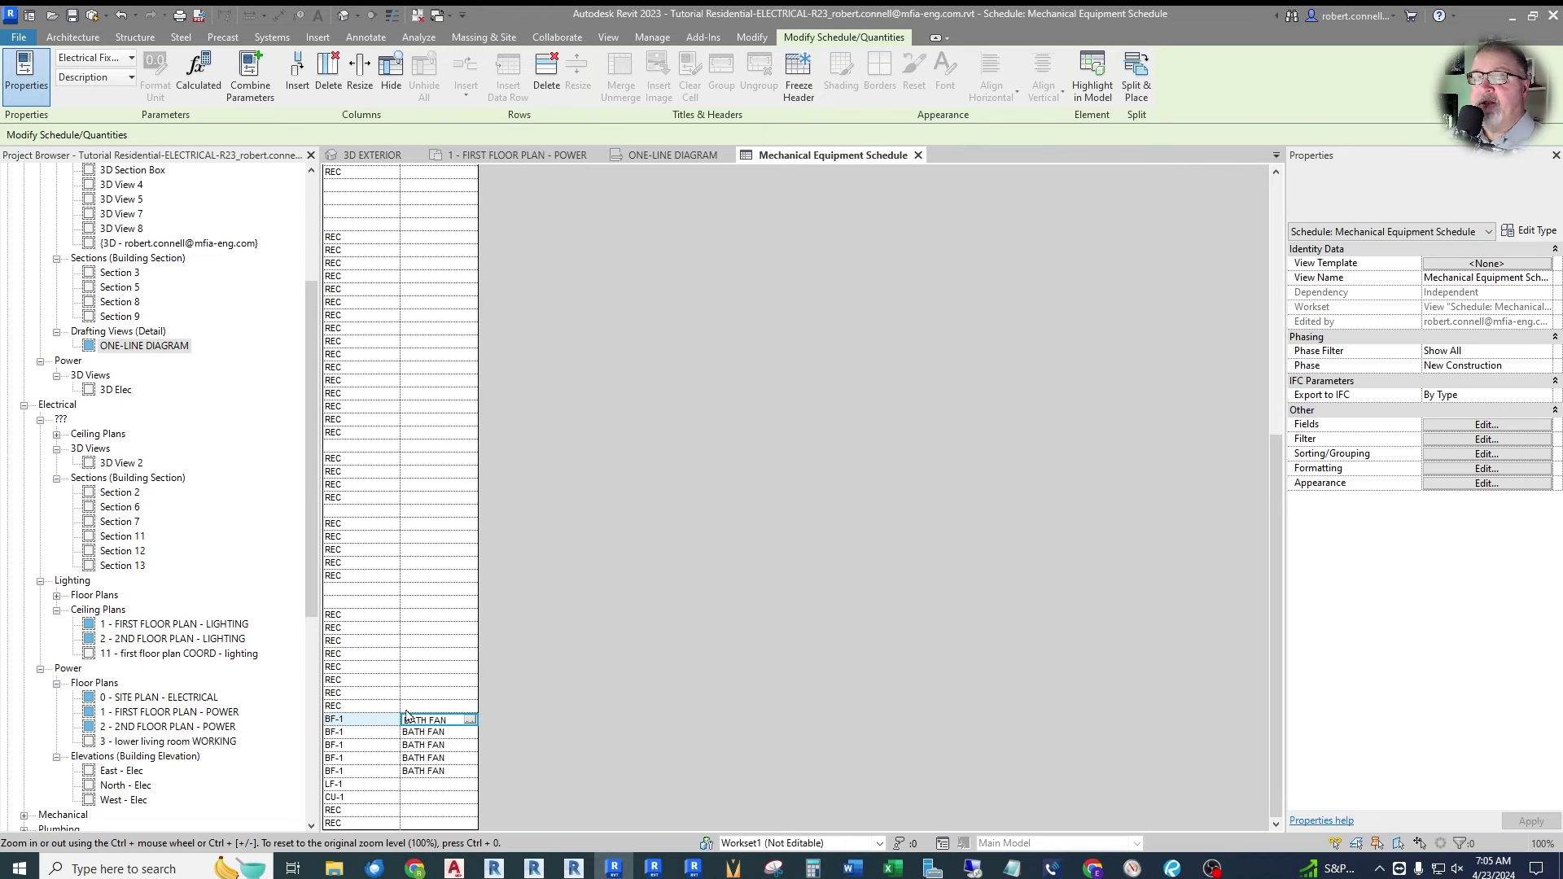
# Set the Description of the LF-1 row to LAUNDRY FAN and accept the change for the whole type.
pyautogui.click(429, 784)
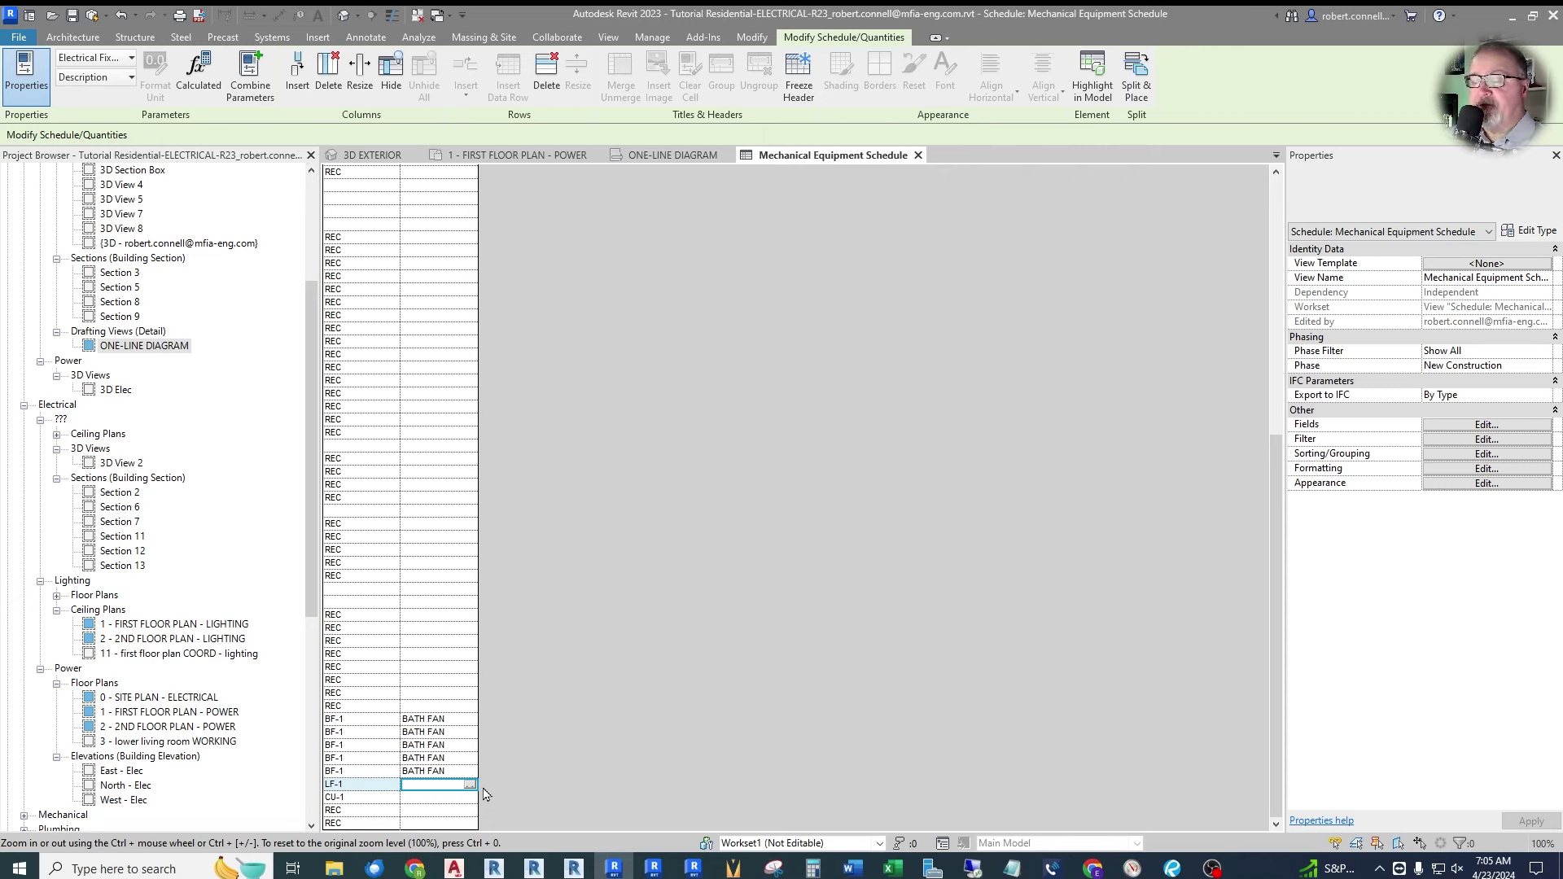
pyautogui.write('AUNDRY FAN')
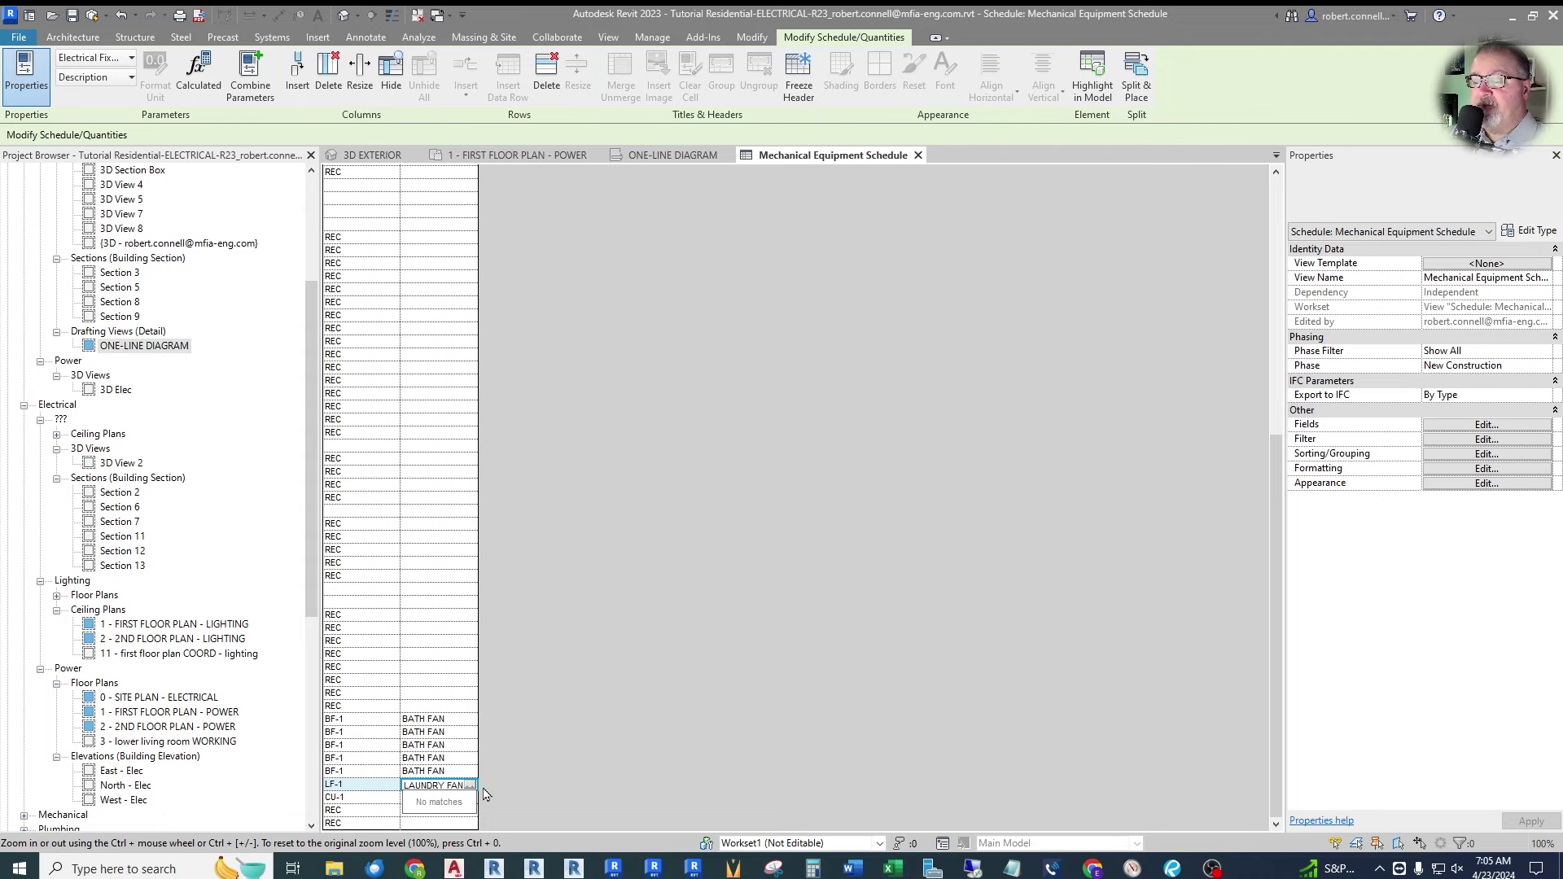
pyautogui.press('Return')
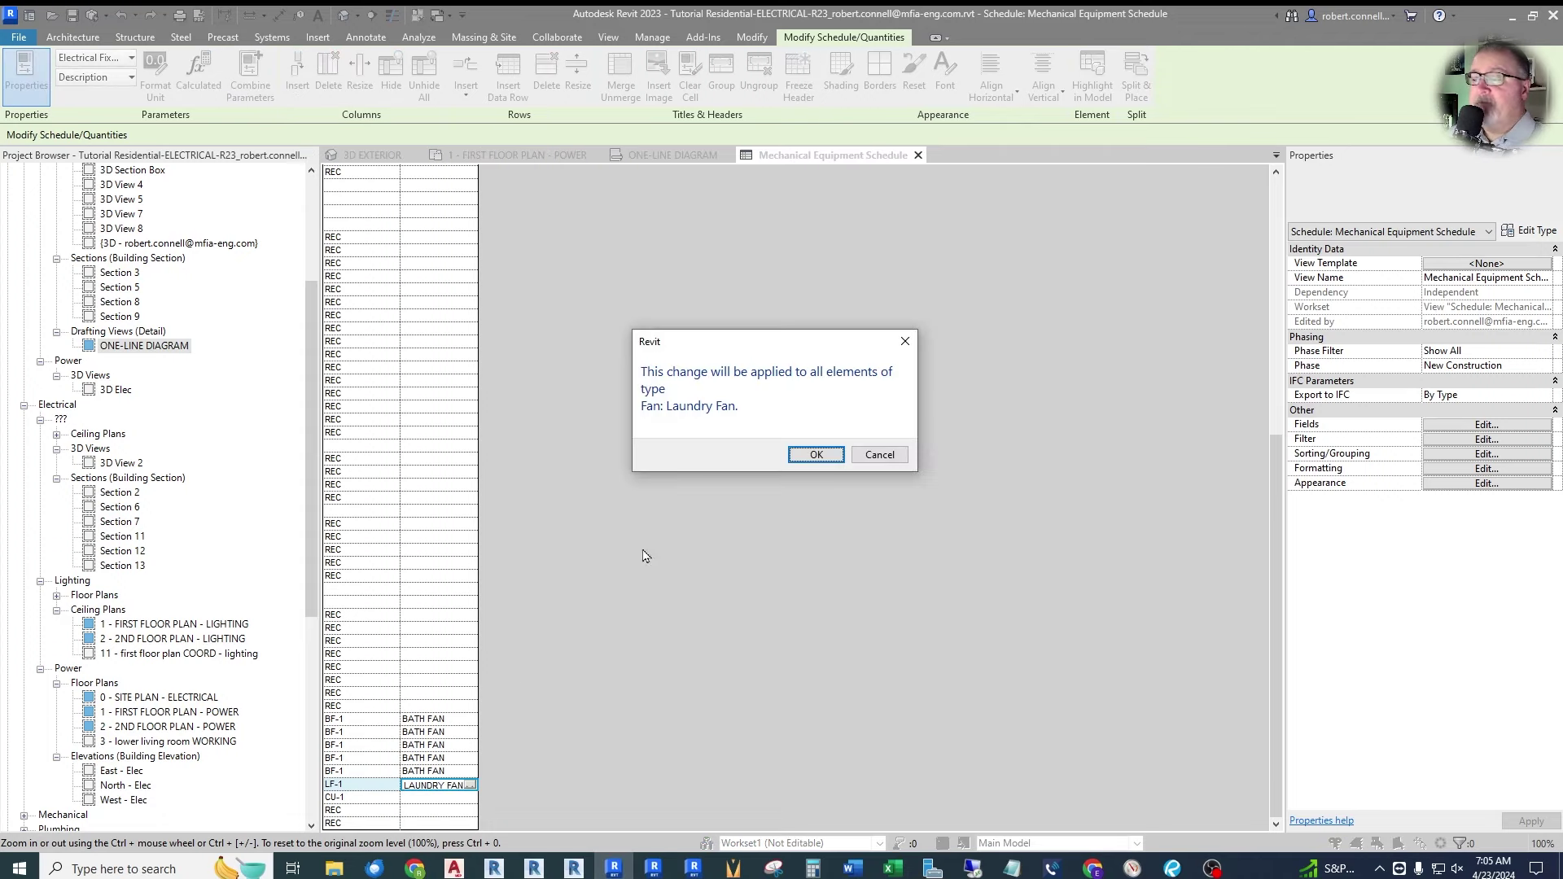
pyautogui.click(815, 456)
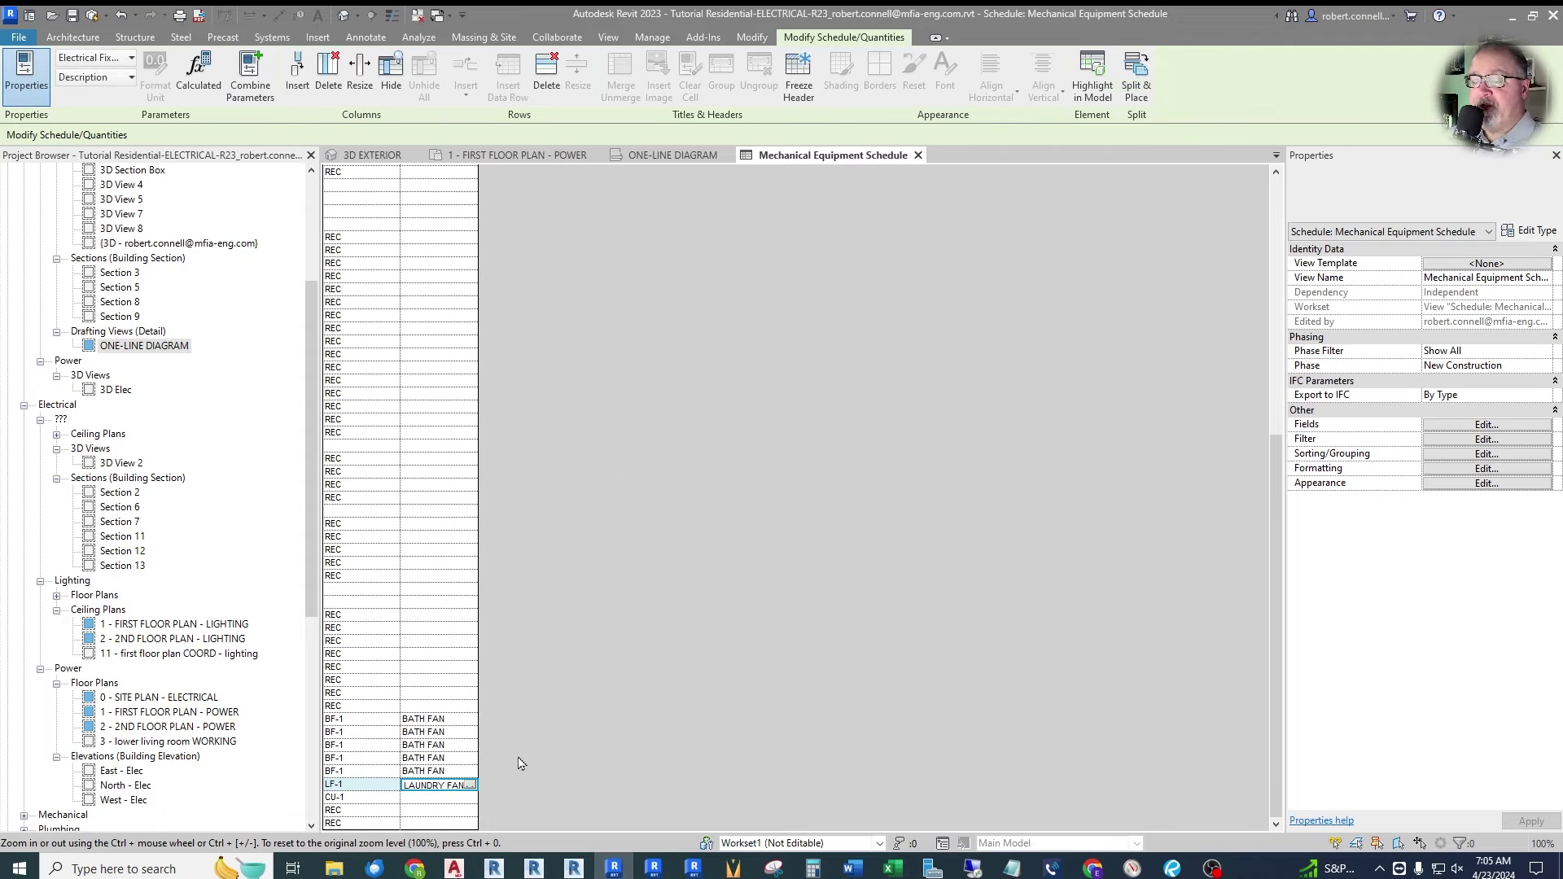
# Set the Description of the CU-1 type to CONDENSING UNIT and check the equipment on the first floor power plan.
pyautogui.click(436, 798)
pyautogui.write('C')
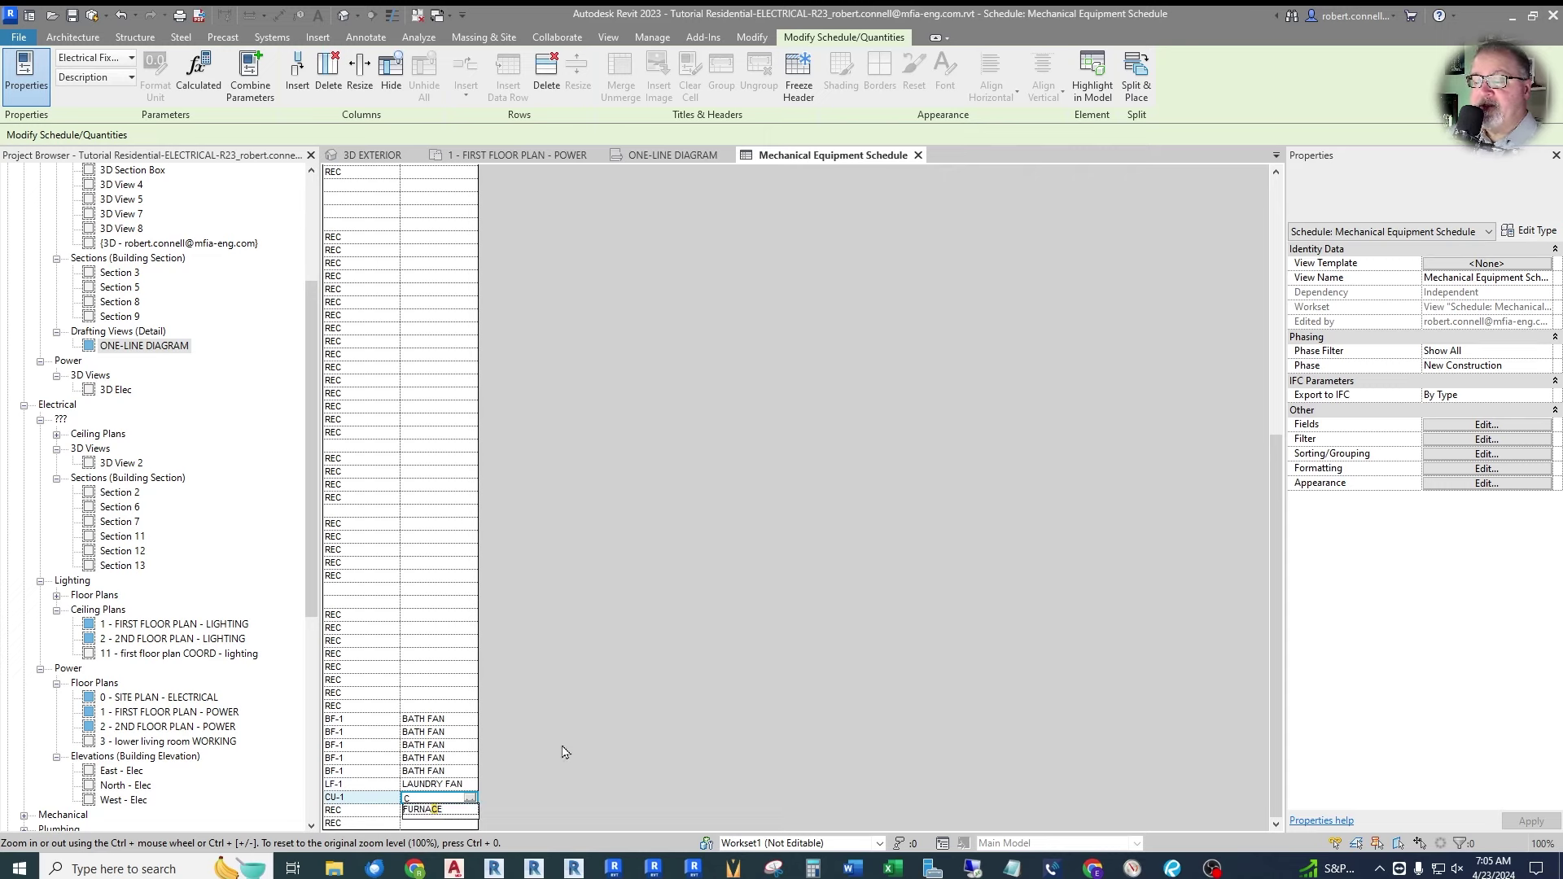
pyautogui.write('ONDENSING UNIT')
pyautogui.press('Return')
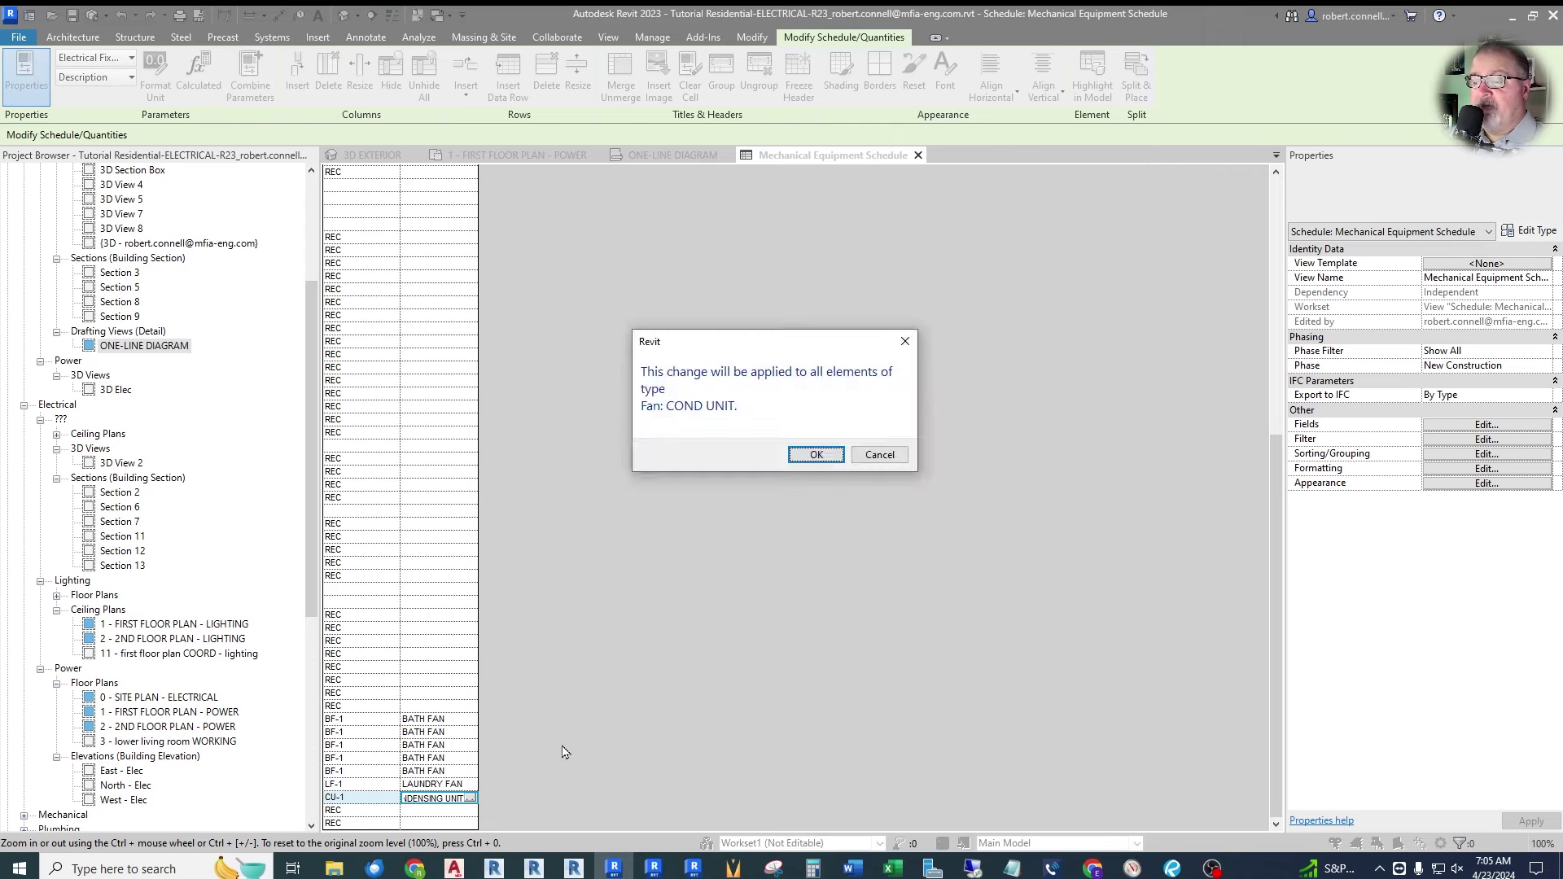
pyautogui.click(812, 458)
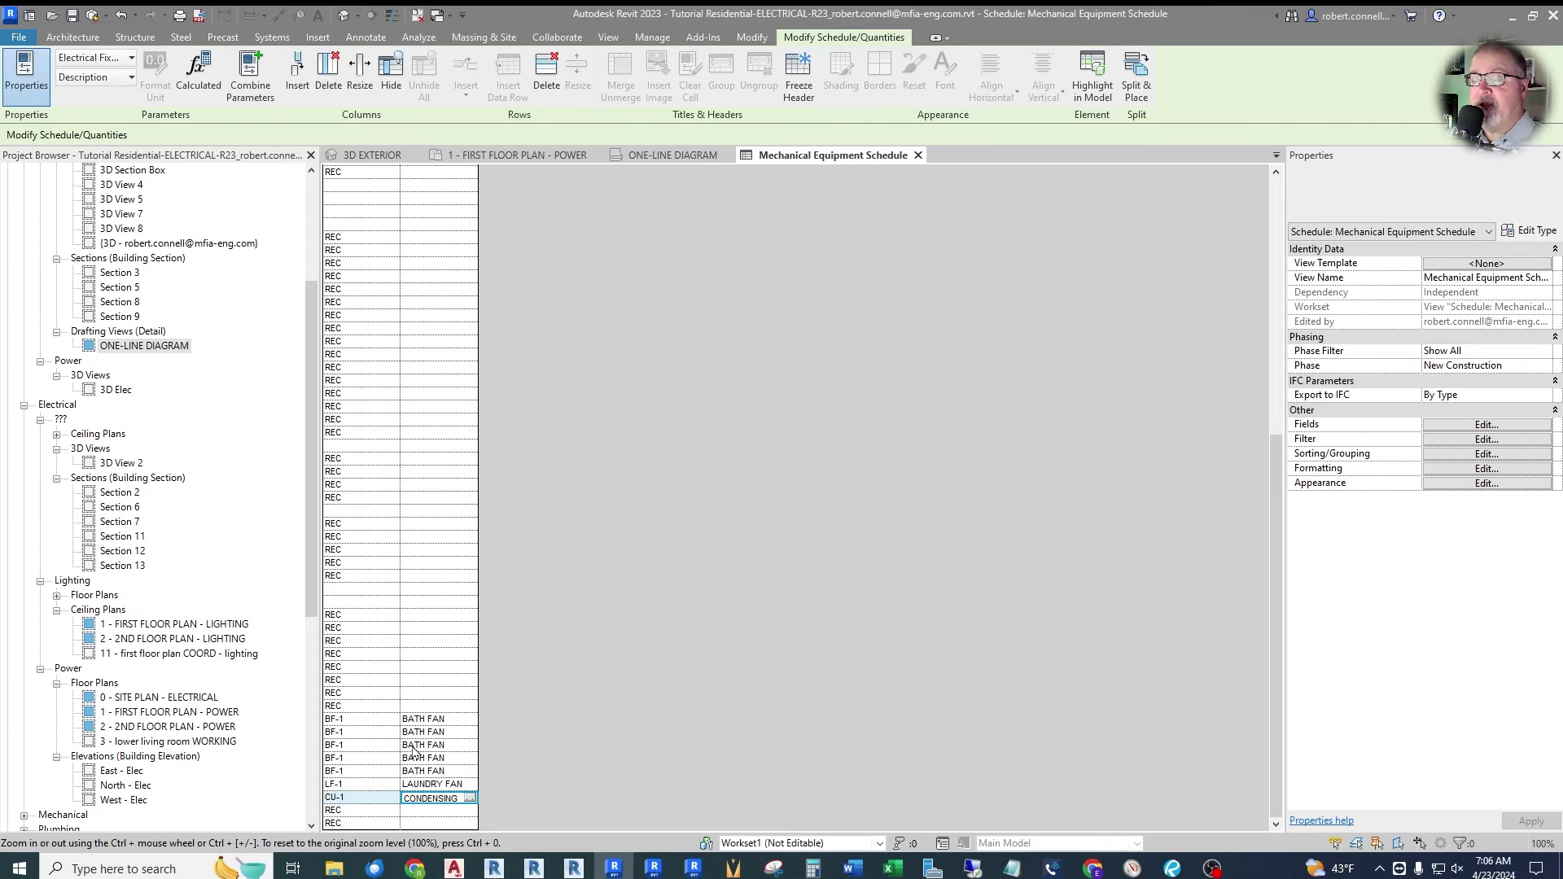
pyautogui.scroll(15, 435, 716)
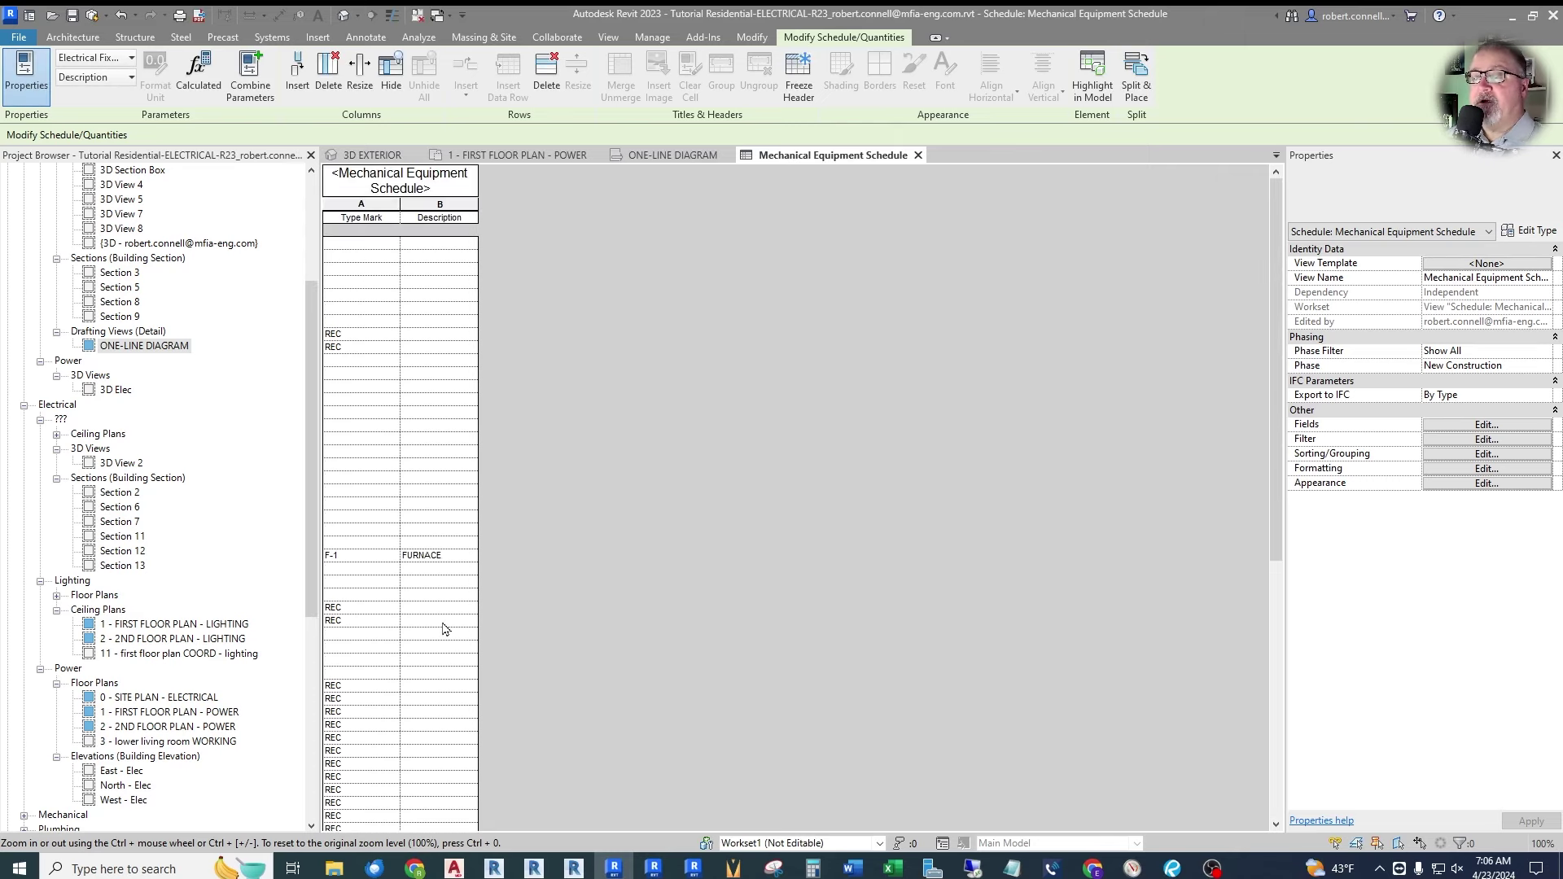
pyautogui.click(509, 155)
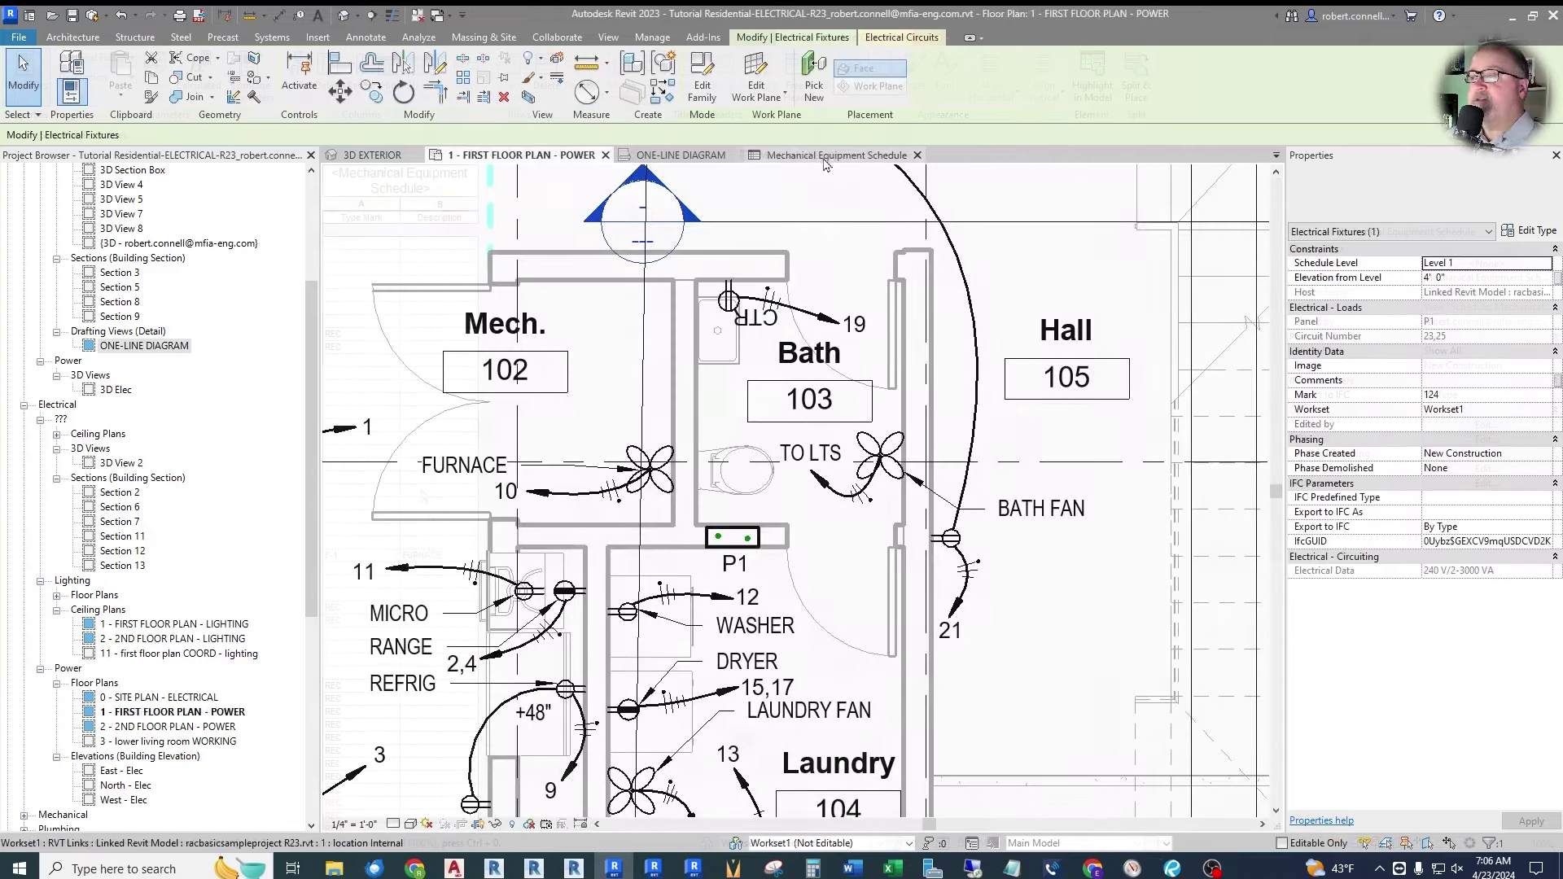
pyautogui.click(824, 158)
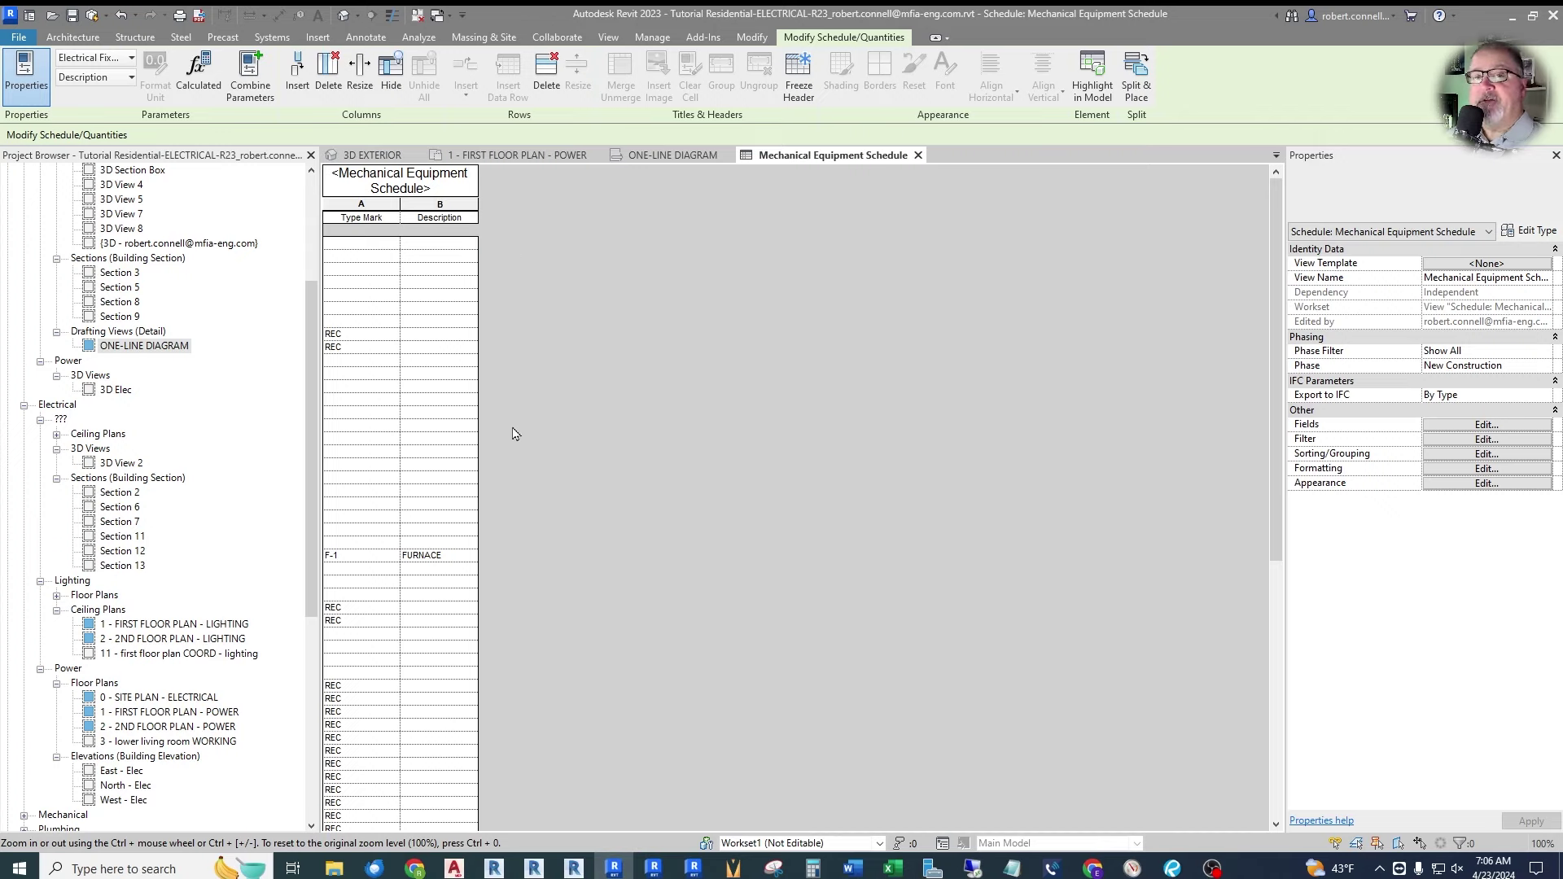
# Add the Electrical Data field after Description in the Mechanical Equipment Schedule and slightly widen its column to review the row values.
pyautogui.click(1487, 424)
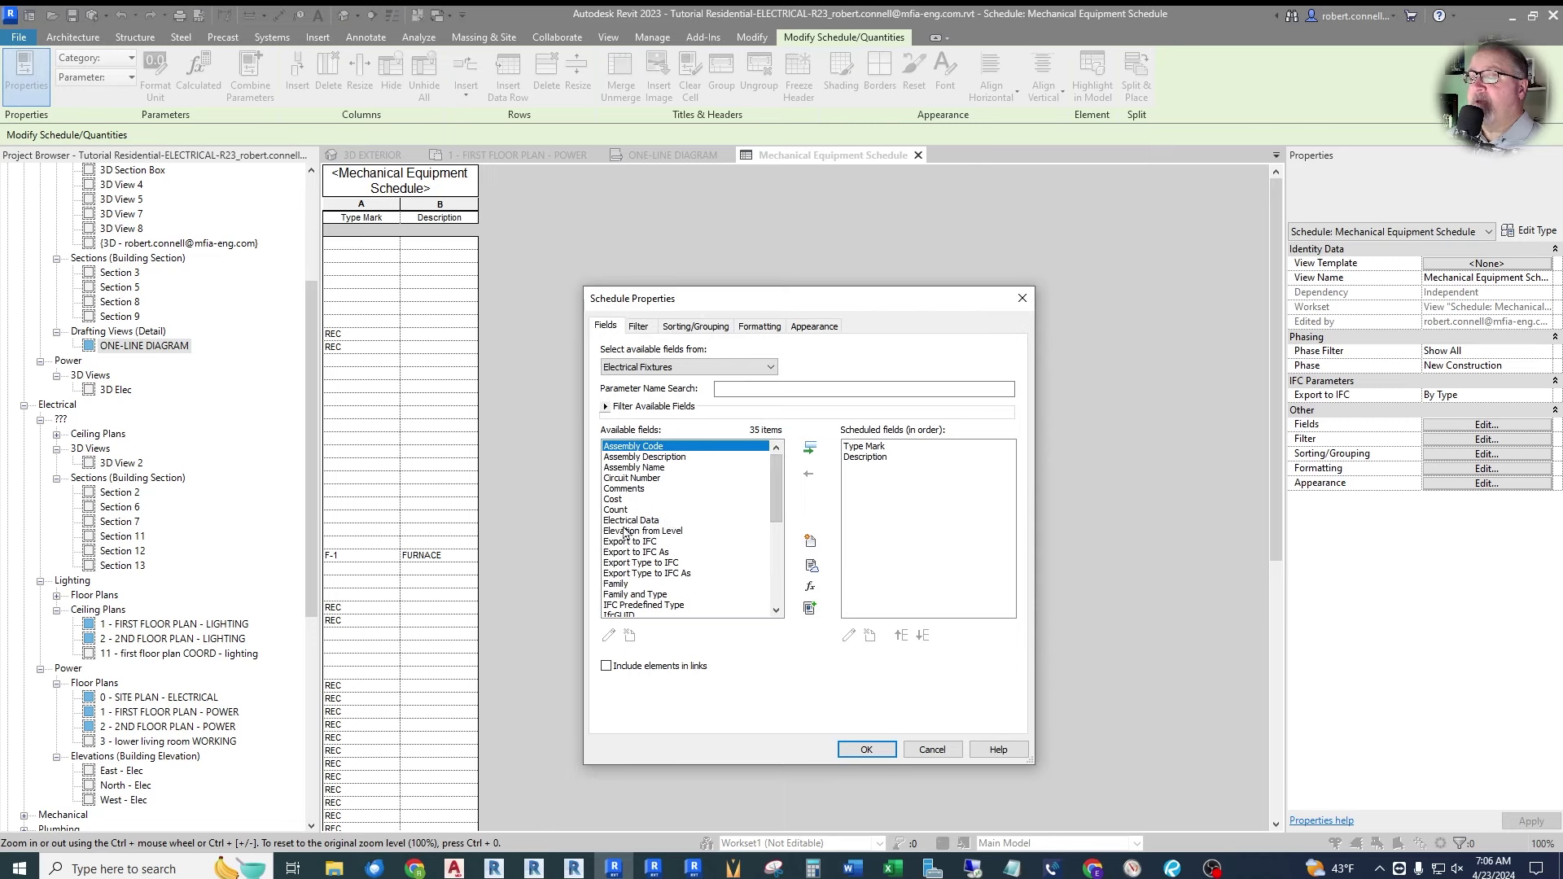
pyautogui.click(631, 522)
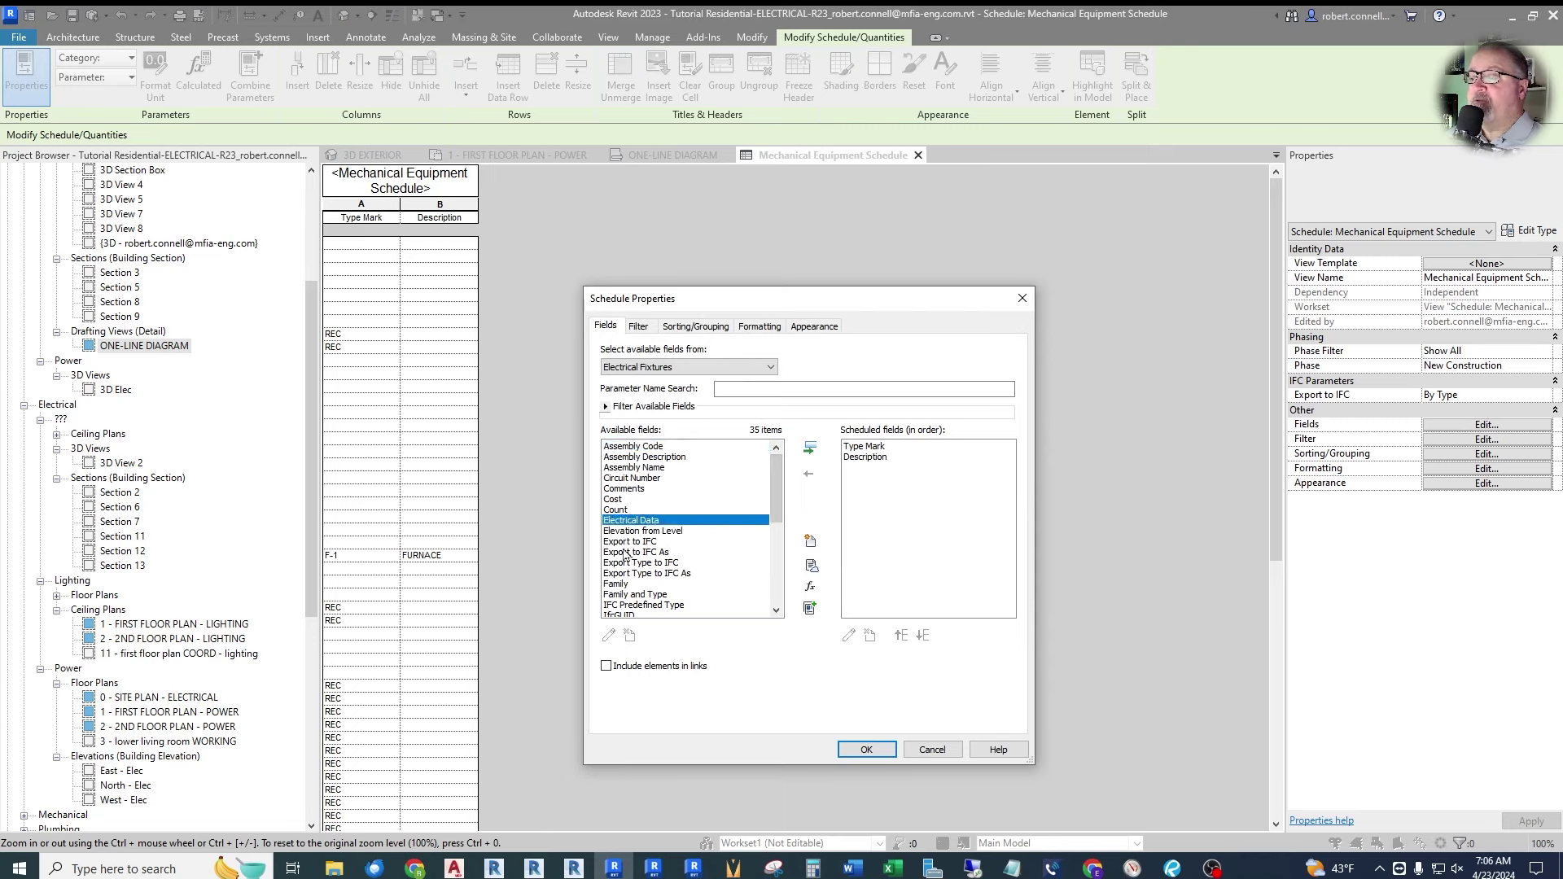
pyautogui.click(809, 447)
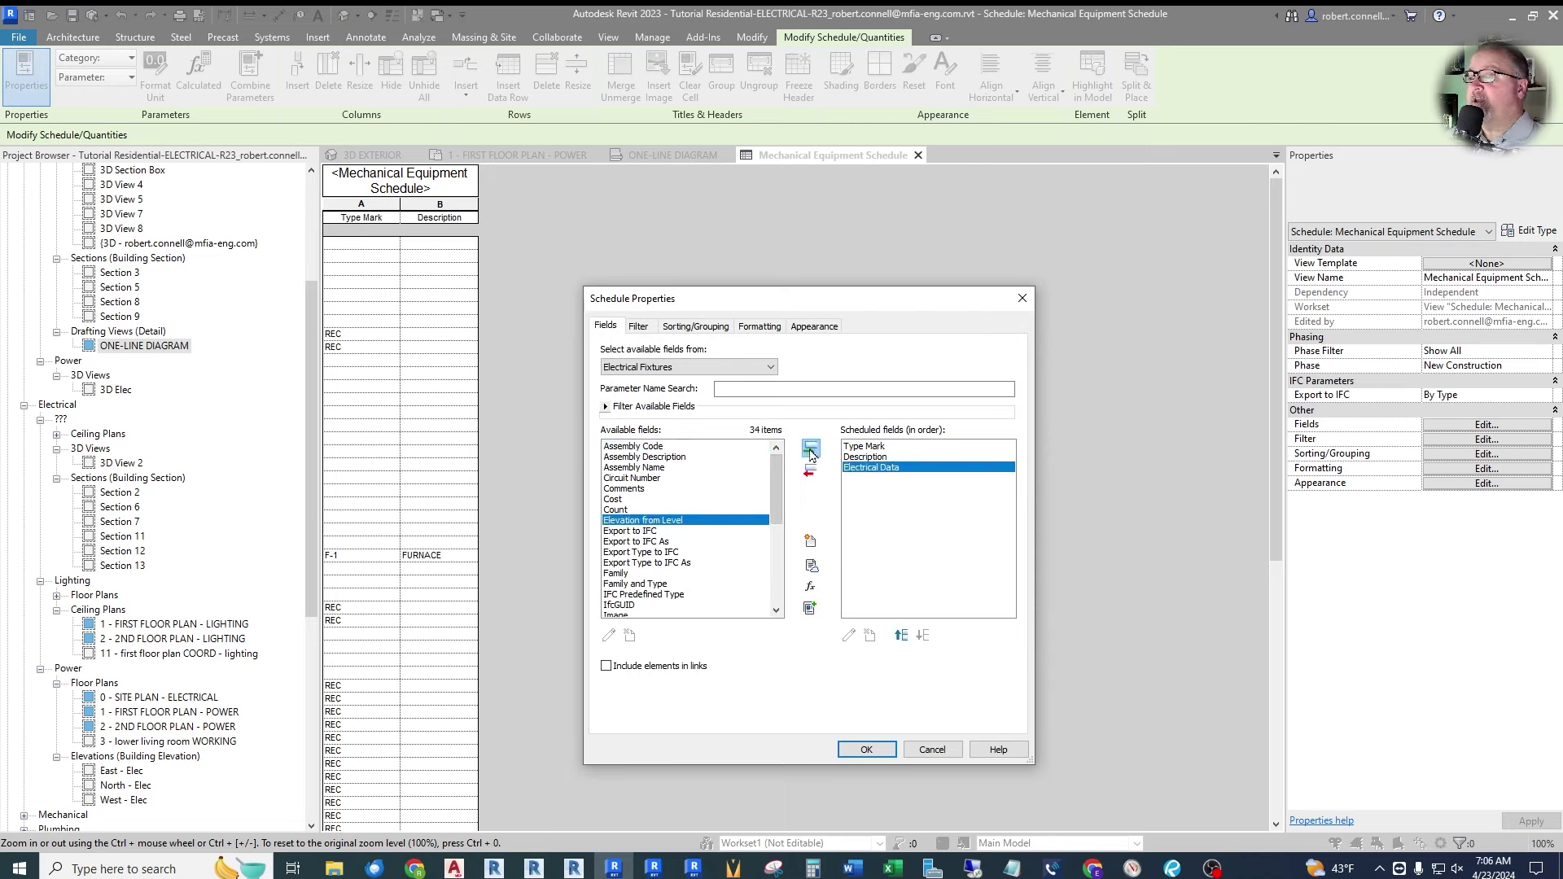
pyautogui.click(864, 749)
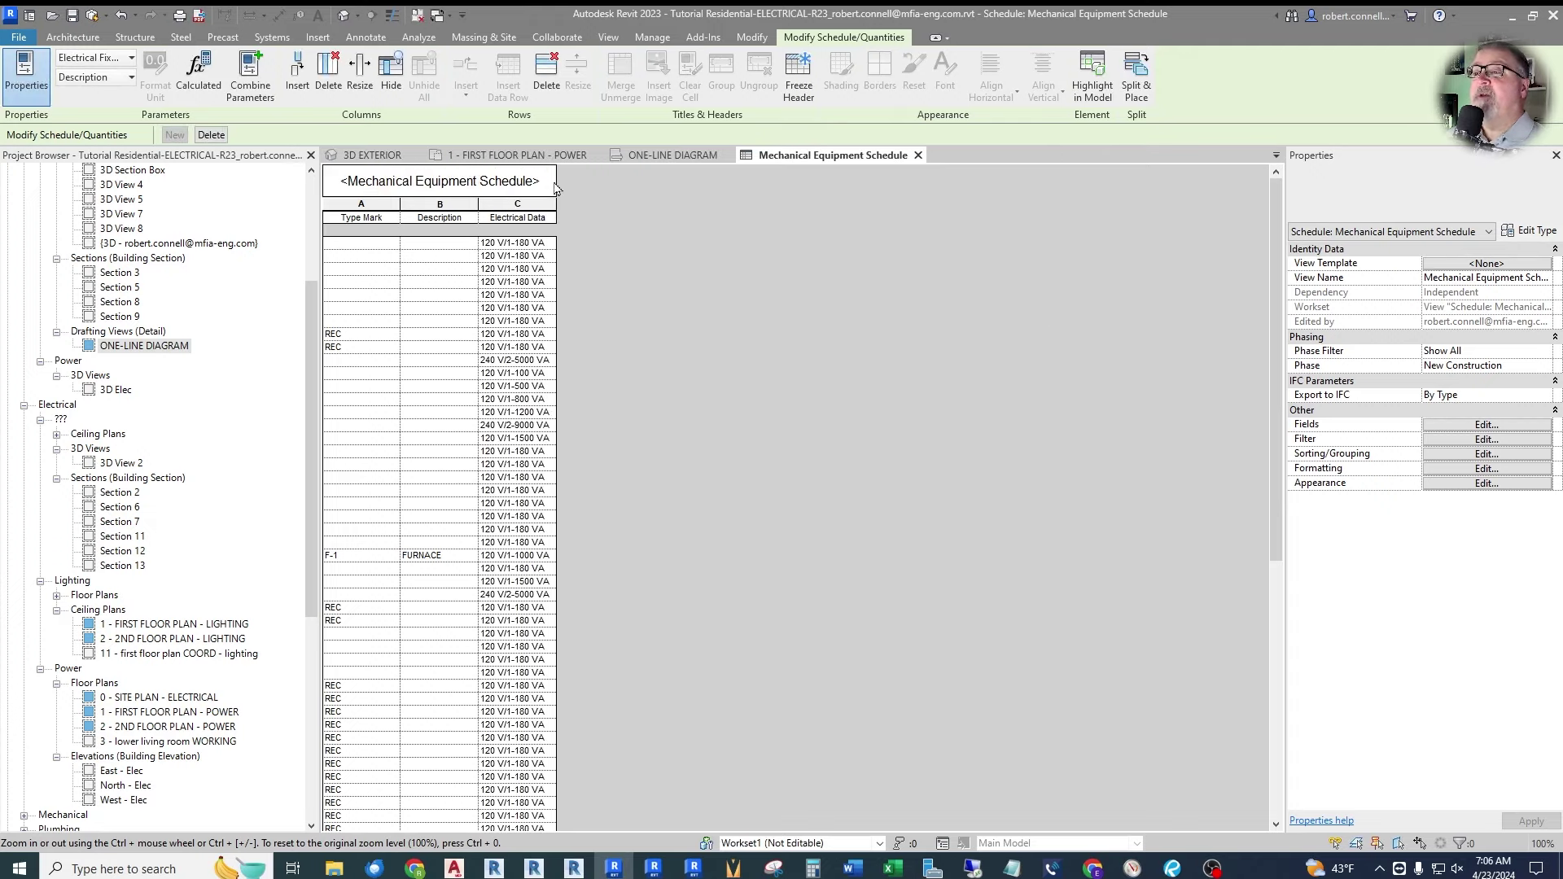
pyautogui.moveTo(560, 213)
pyautogui.mouseDown()
pyautogui.moveTo(652, 217)
pyautogui.moveTo(562, 208)
pyautogui.mouseUp()
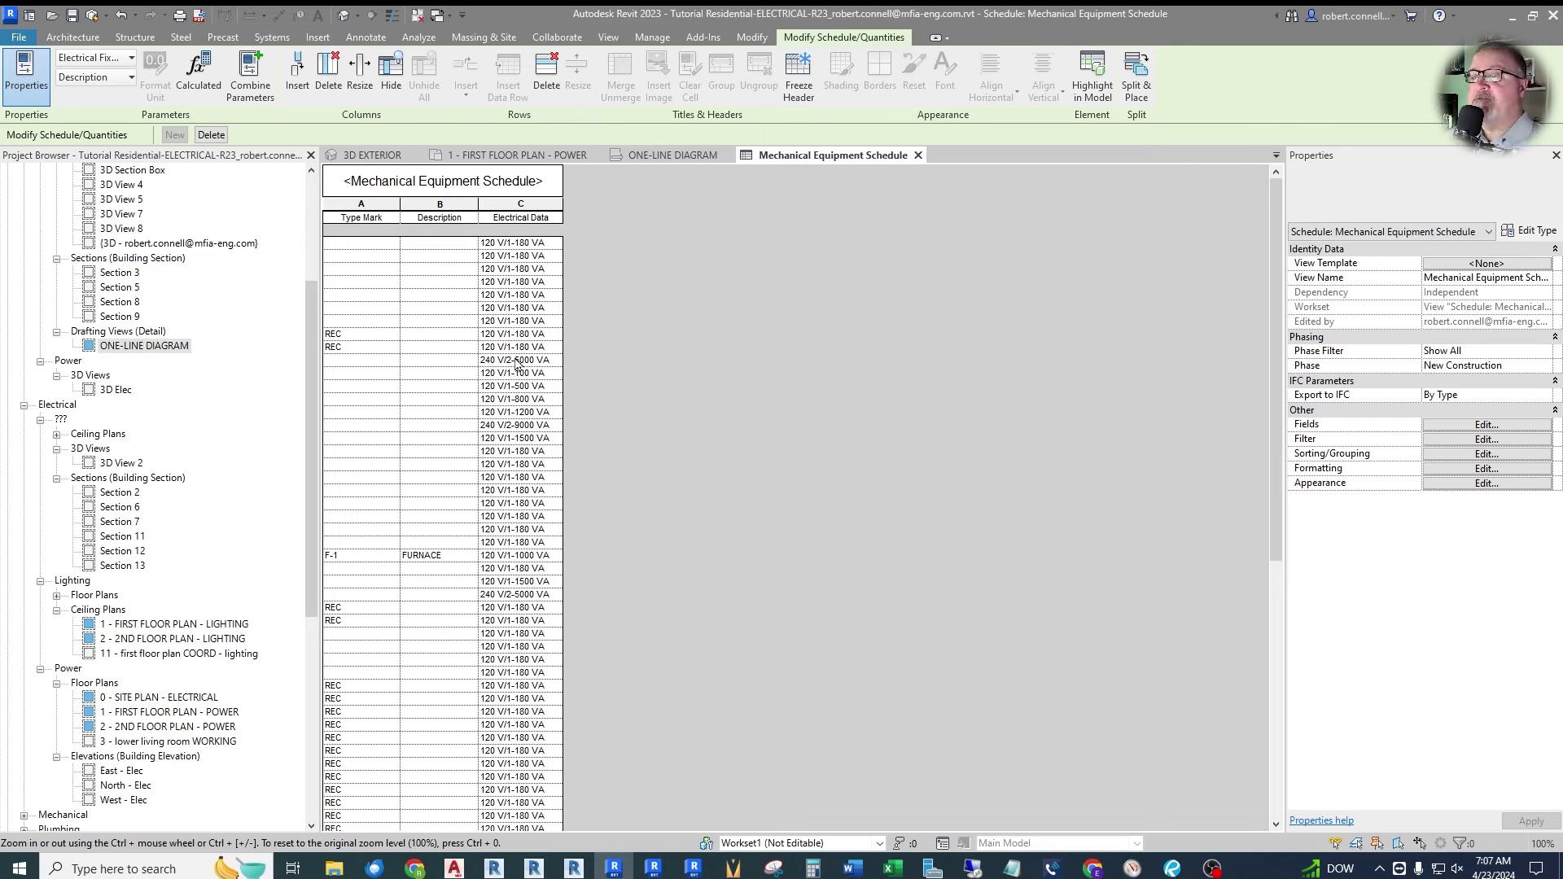
pyautogui.scroll(-3, 528, 349)
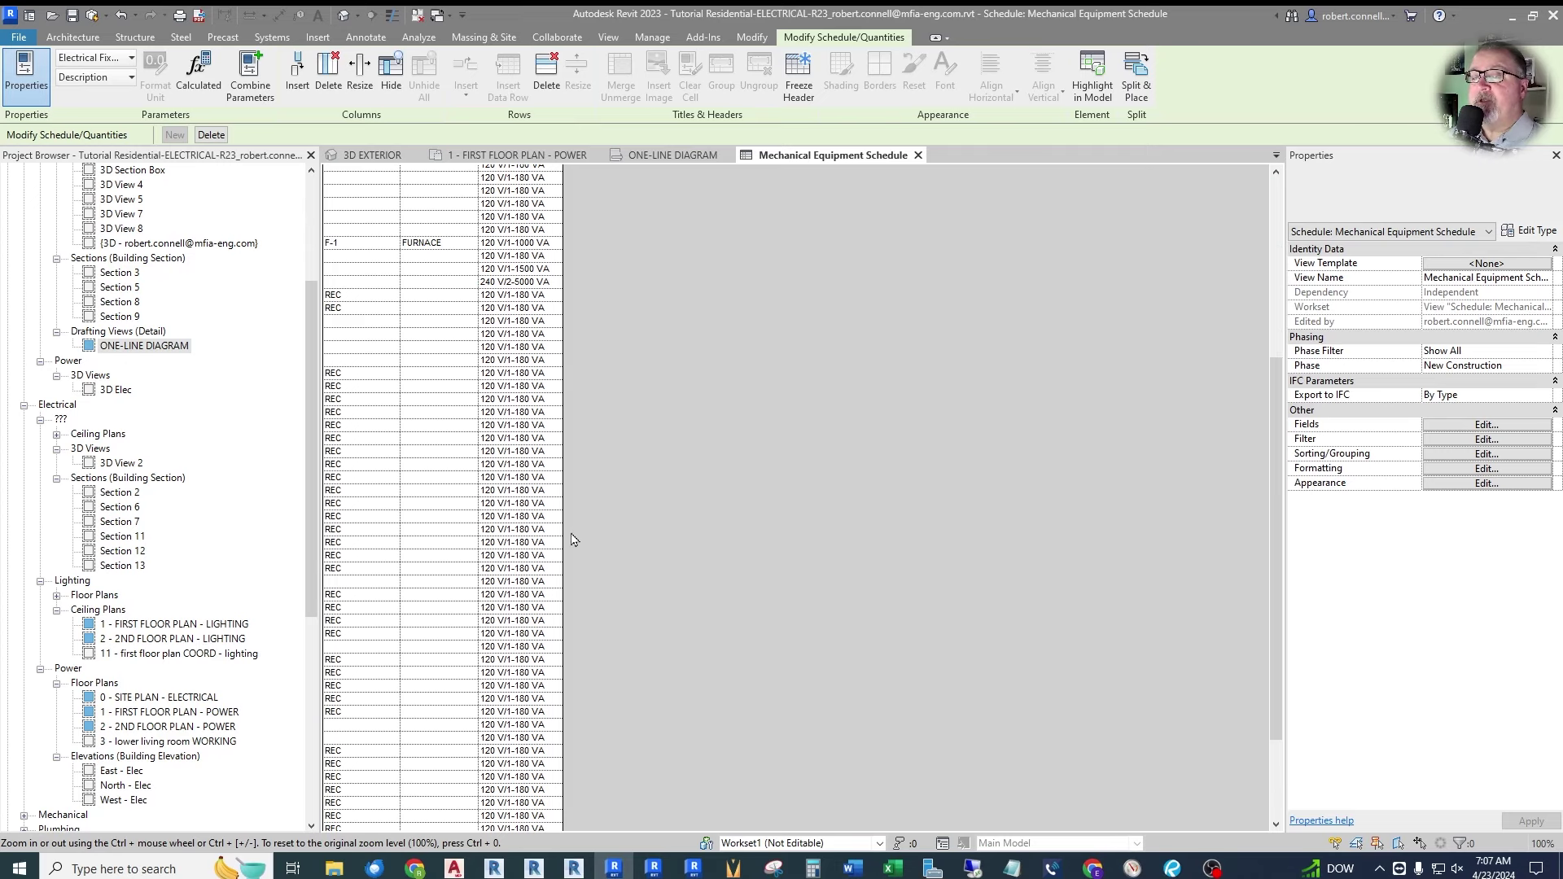
pyautogui.scroll(-8, 582, 537)
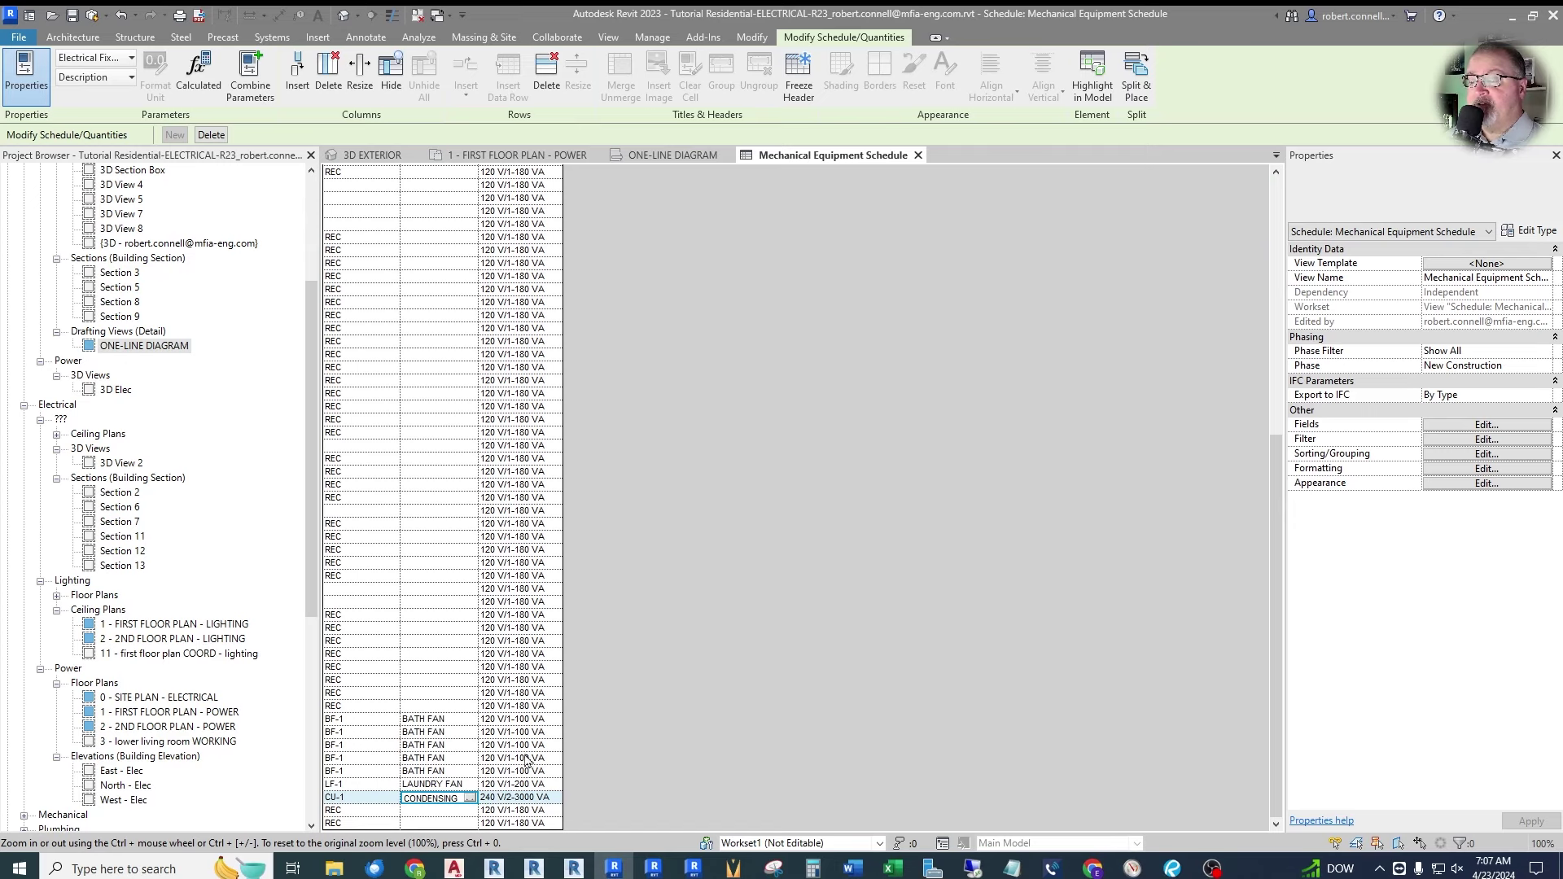
pyautogui.scroll(15, 525, 761)
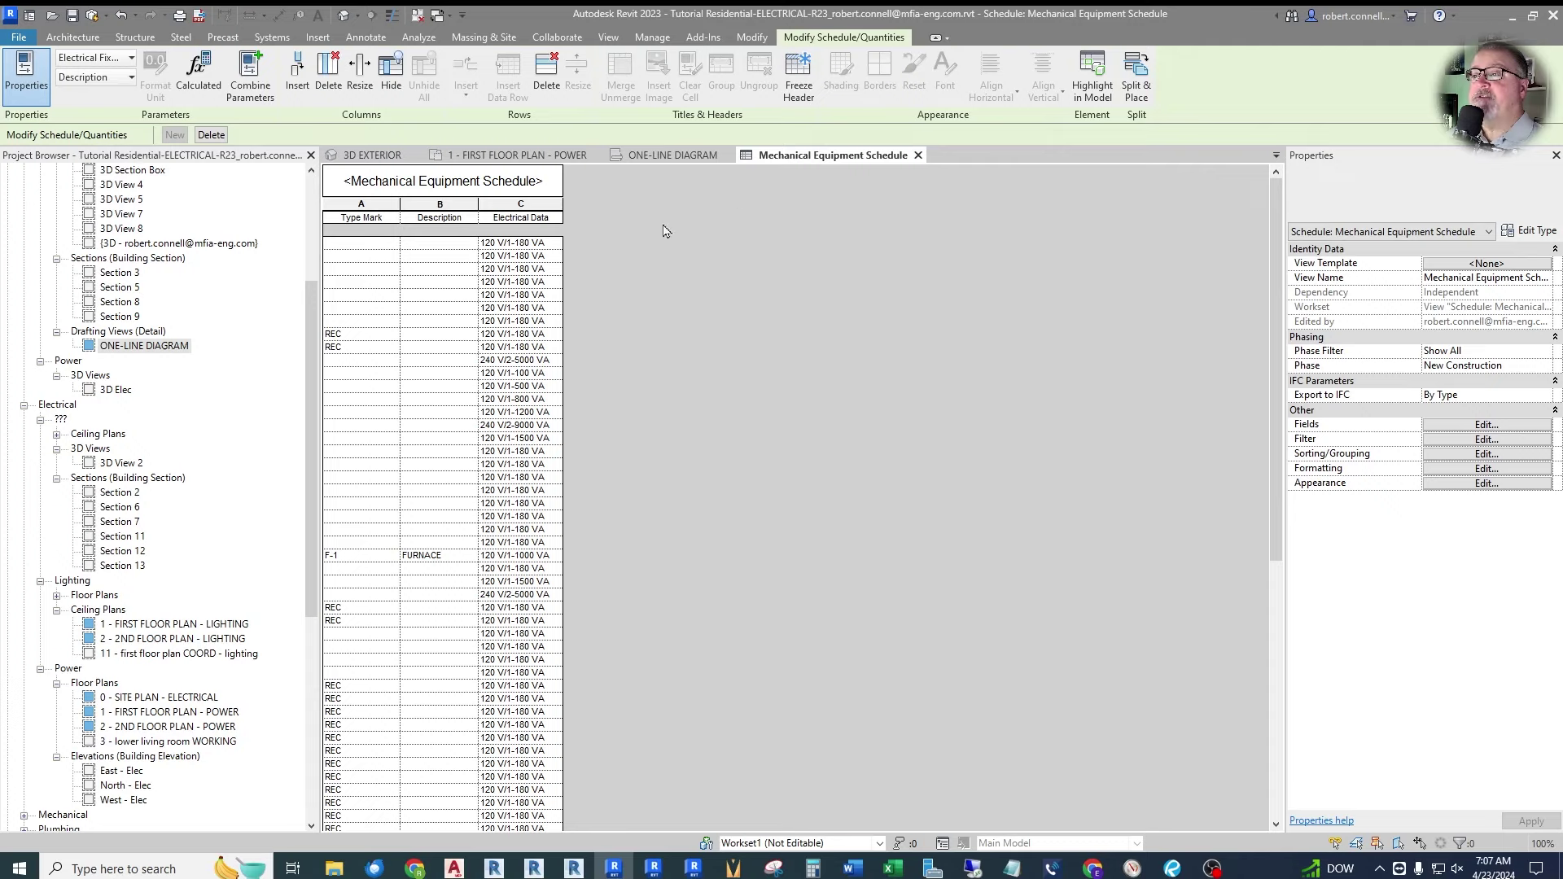
# Add the Panel and Circuit Number fields, in that order, after Electrical Data in the schedule.
pyautogui.click(1458, 425)
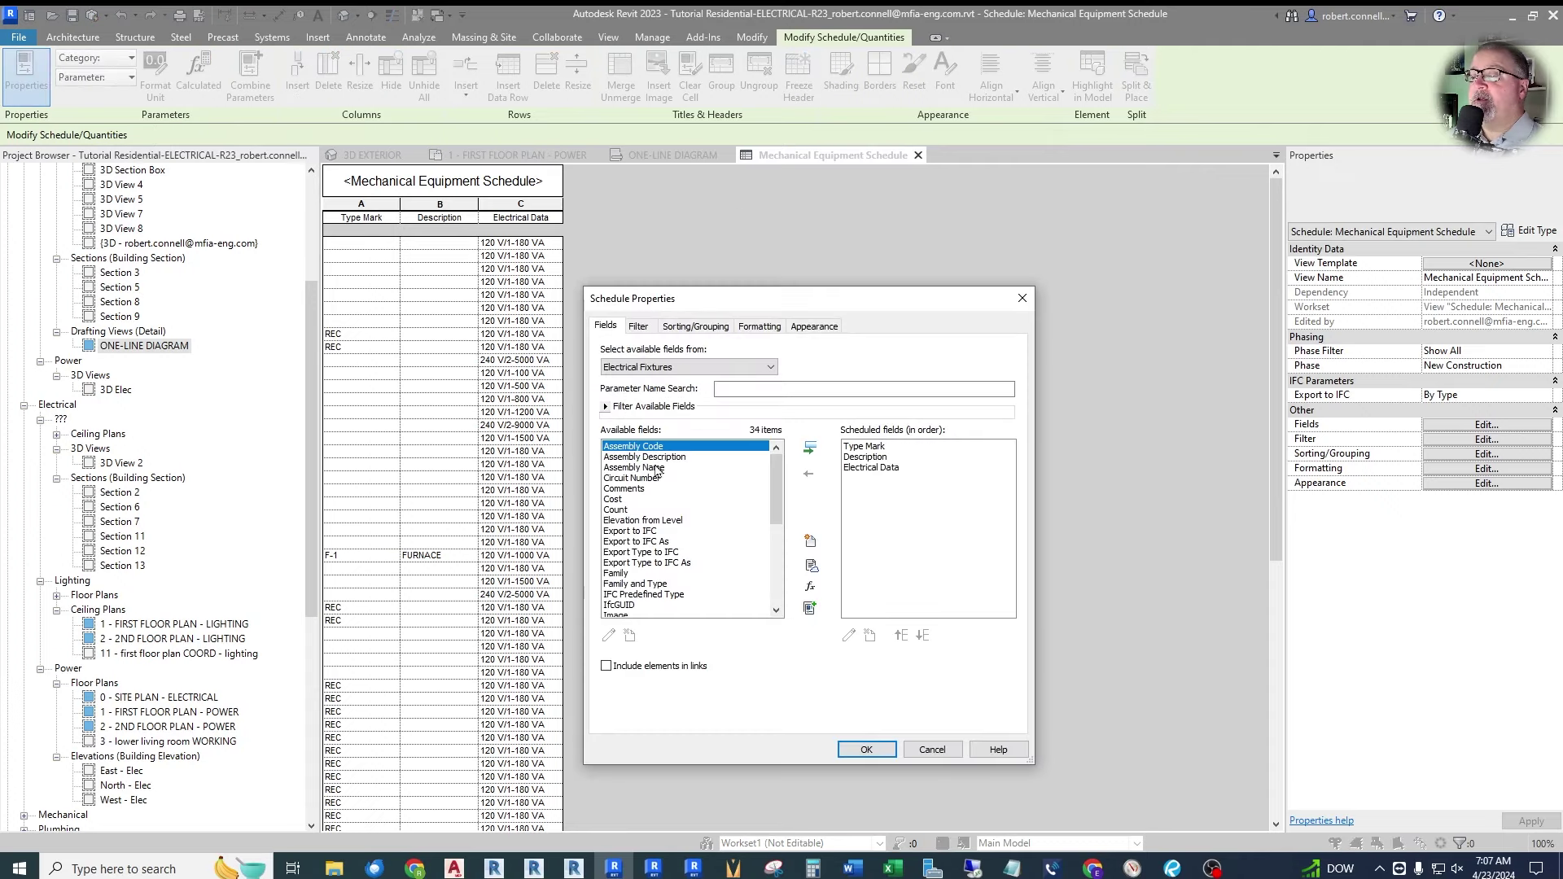
pyautogui.scroll(-6, 705, 554)
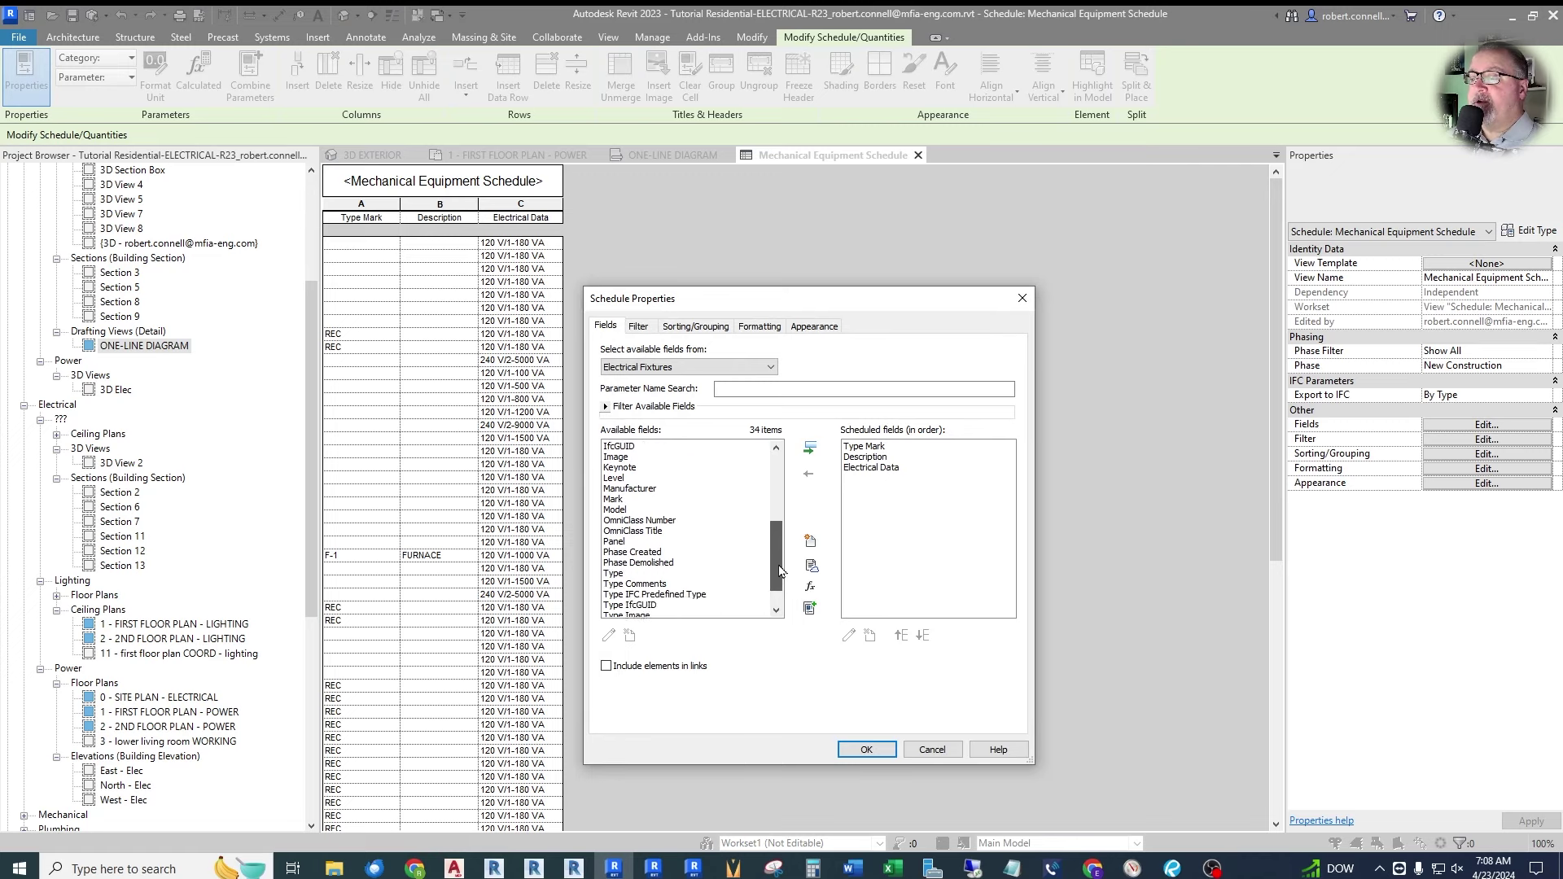
pyautogui.click(617, 509)
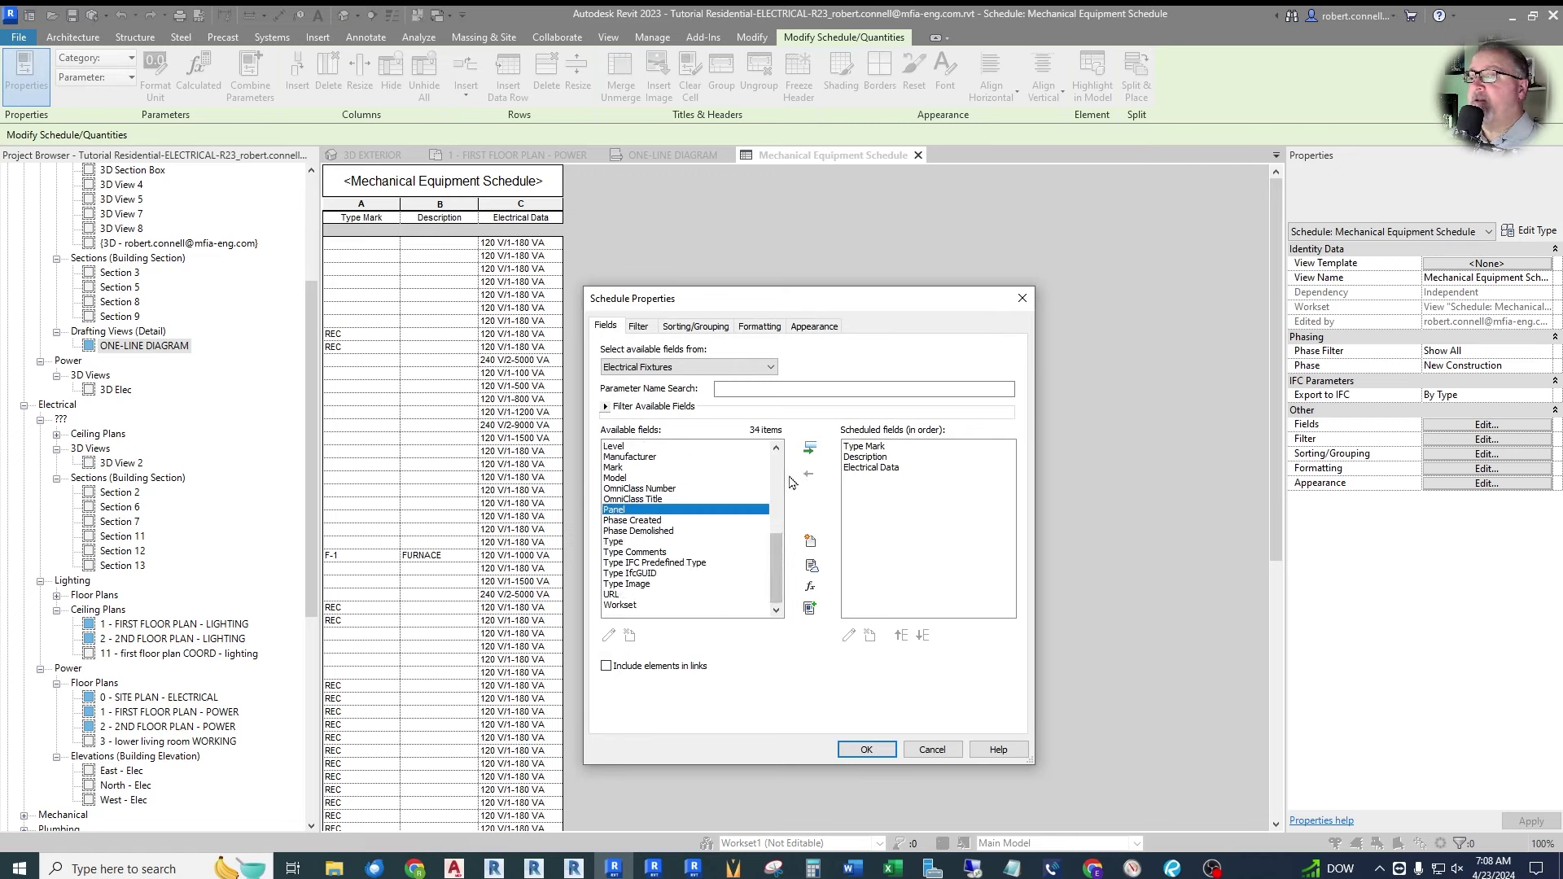
pyautogui.click(810, 450)
pyautogui.moveTo(780, 566); pyautogui.dragTo(794, 471)
pyautogui.click(640, 480)
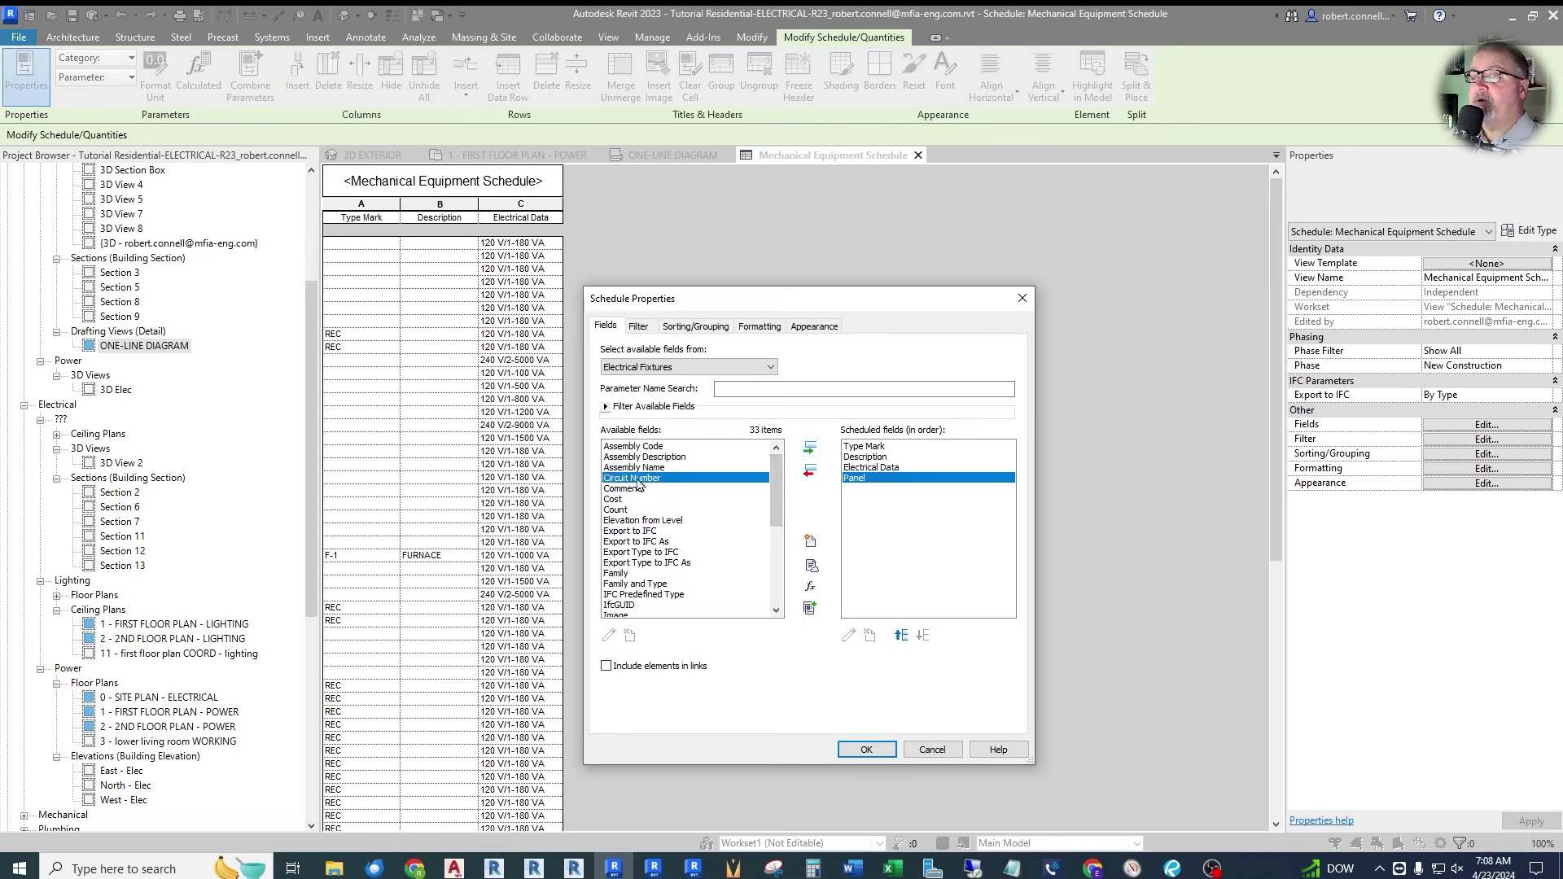
pyautogui.click(809, 447)
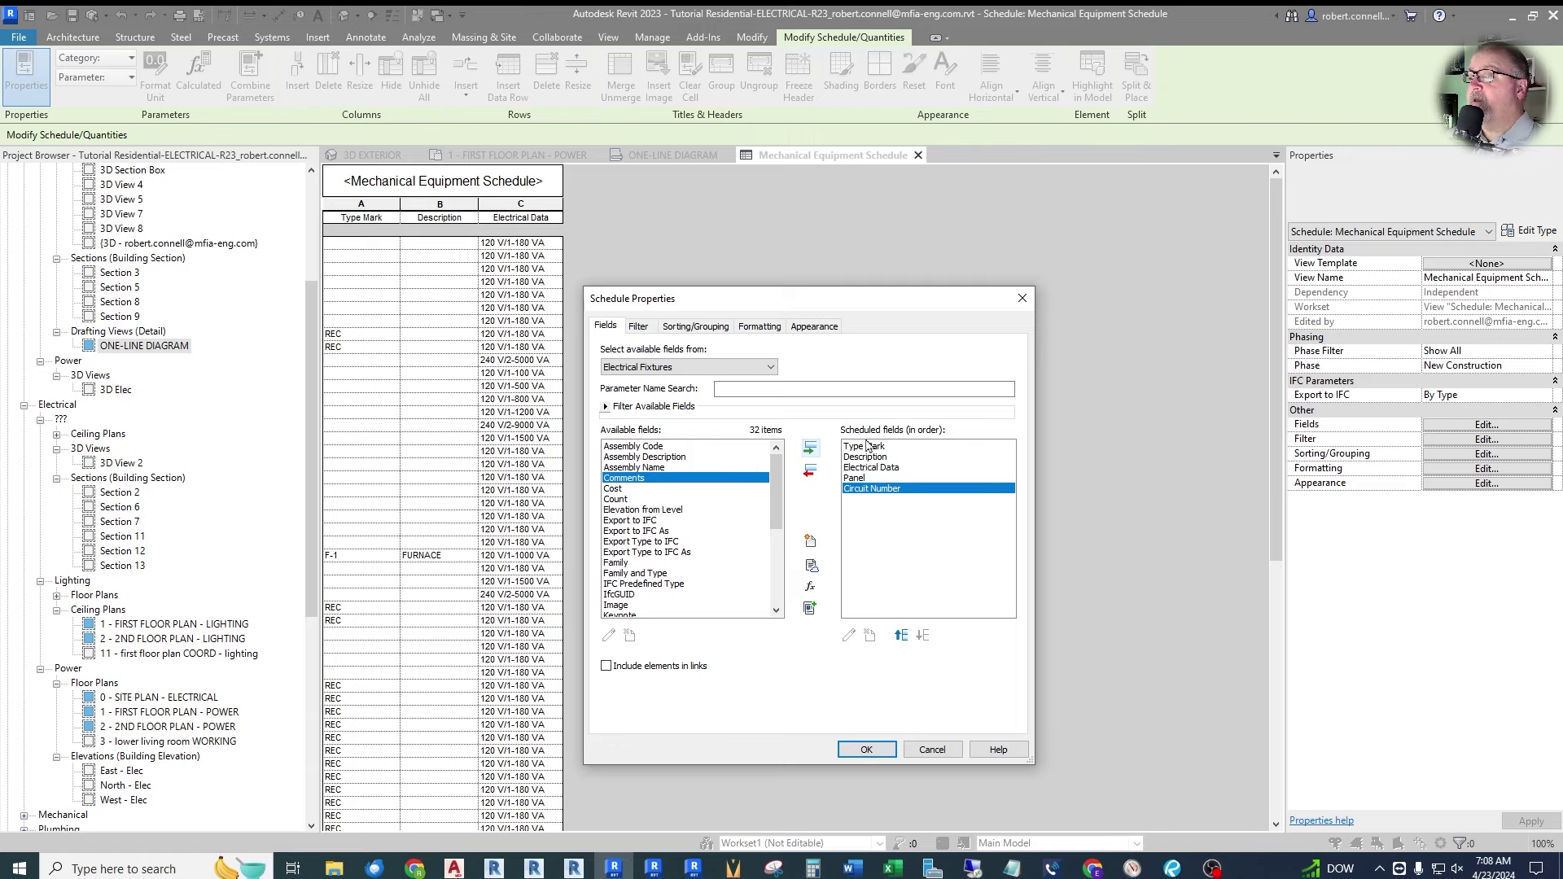
pyautogui.click(866, 748)
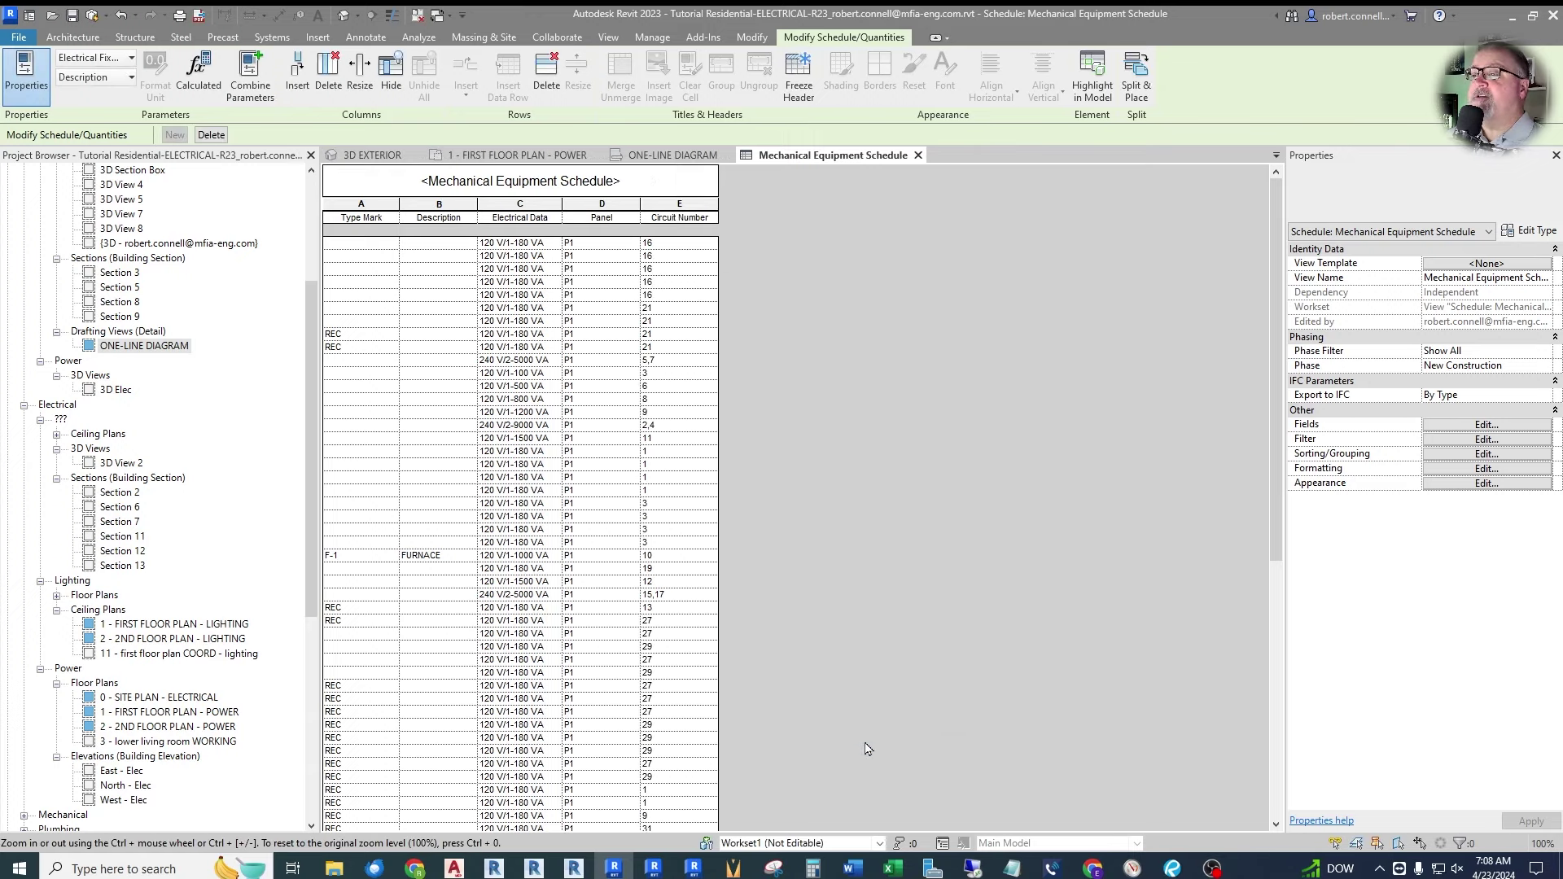
# Narrow the Panel and Circuit Number columns and review the circuit numbers down the schedule rows.
pyautogui.moveTo(640, 206); pyautogui.dragTo(681, 209)
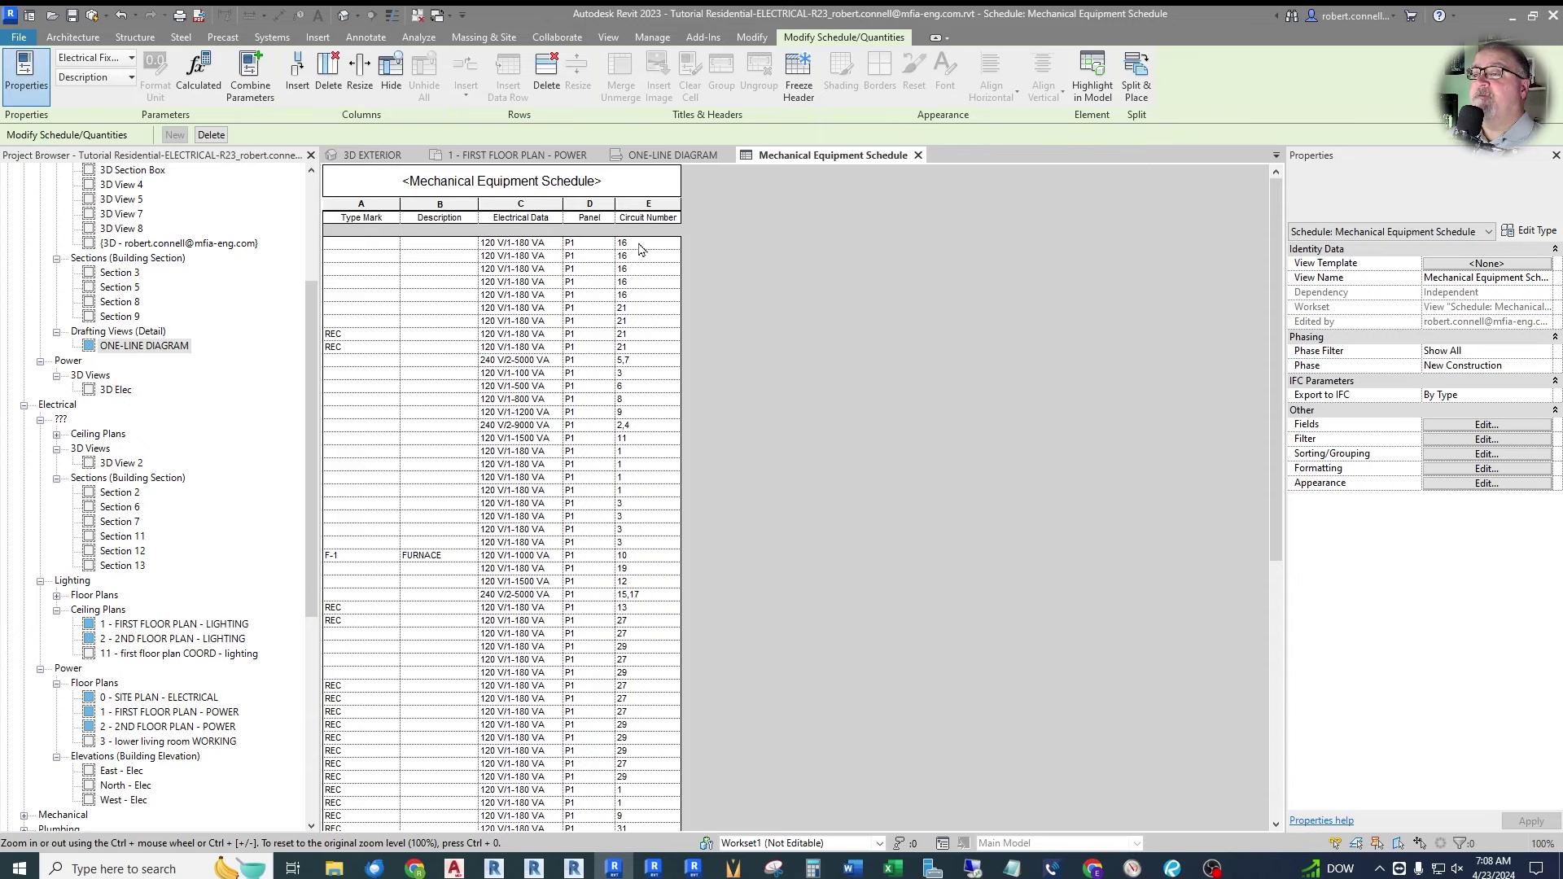
pyautogui.scroll(-5, 640, 249)
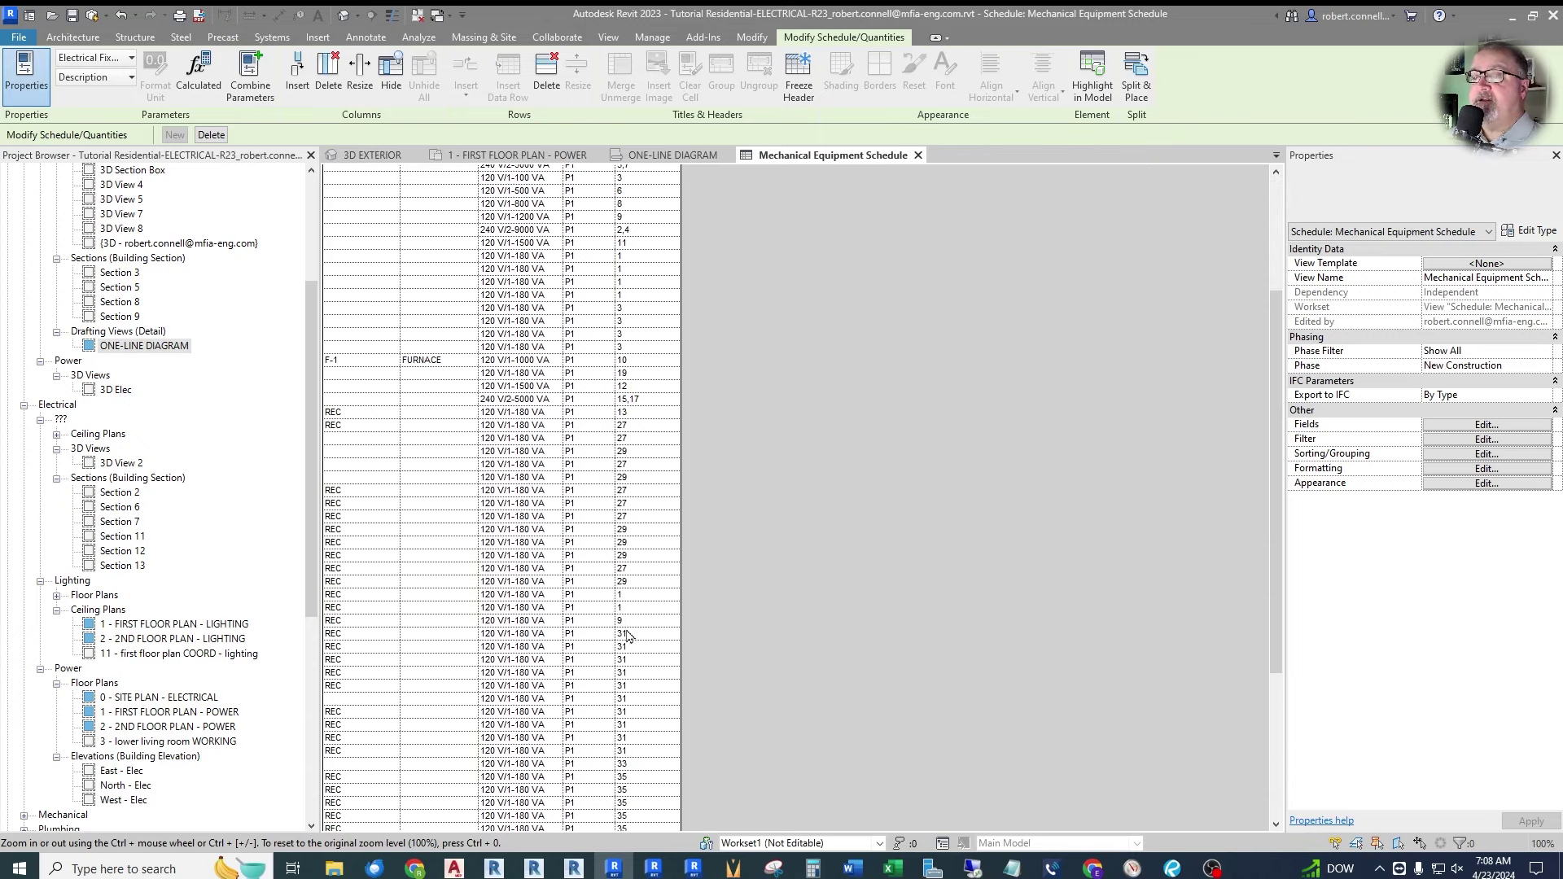
pyautogui.scroll(-6, 639, 368)
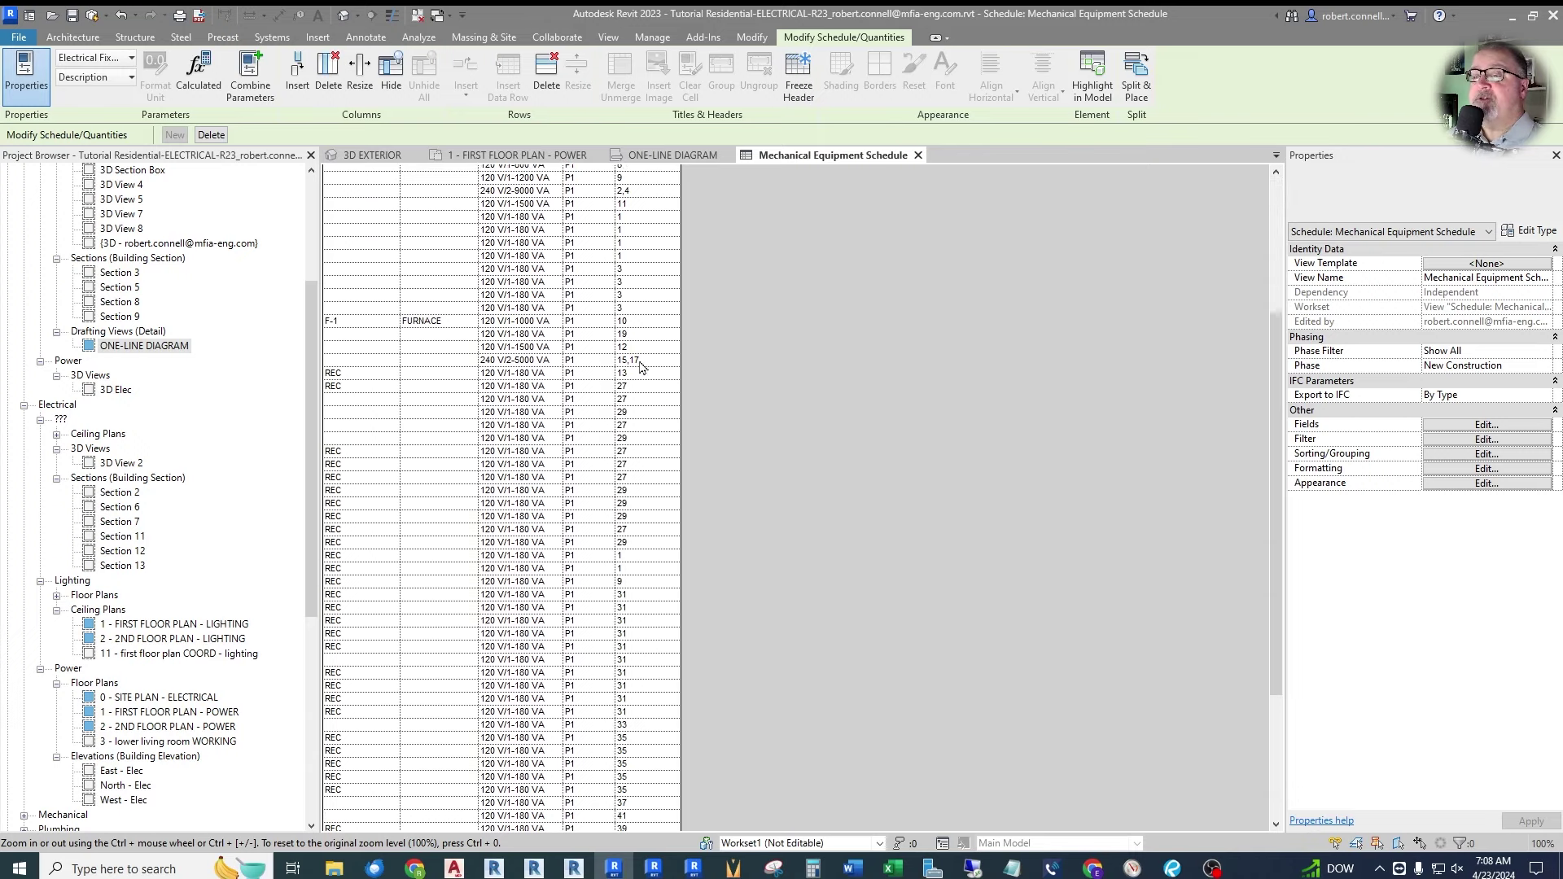
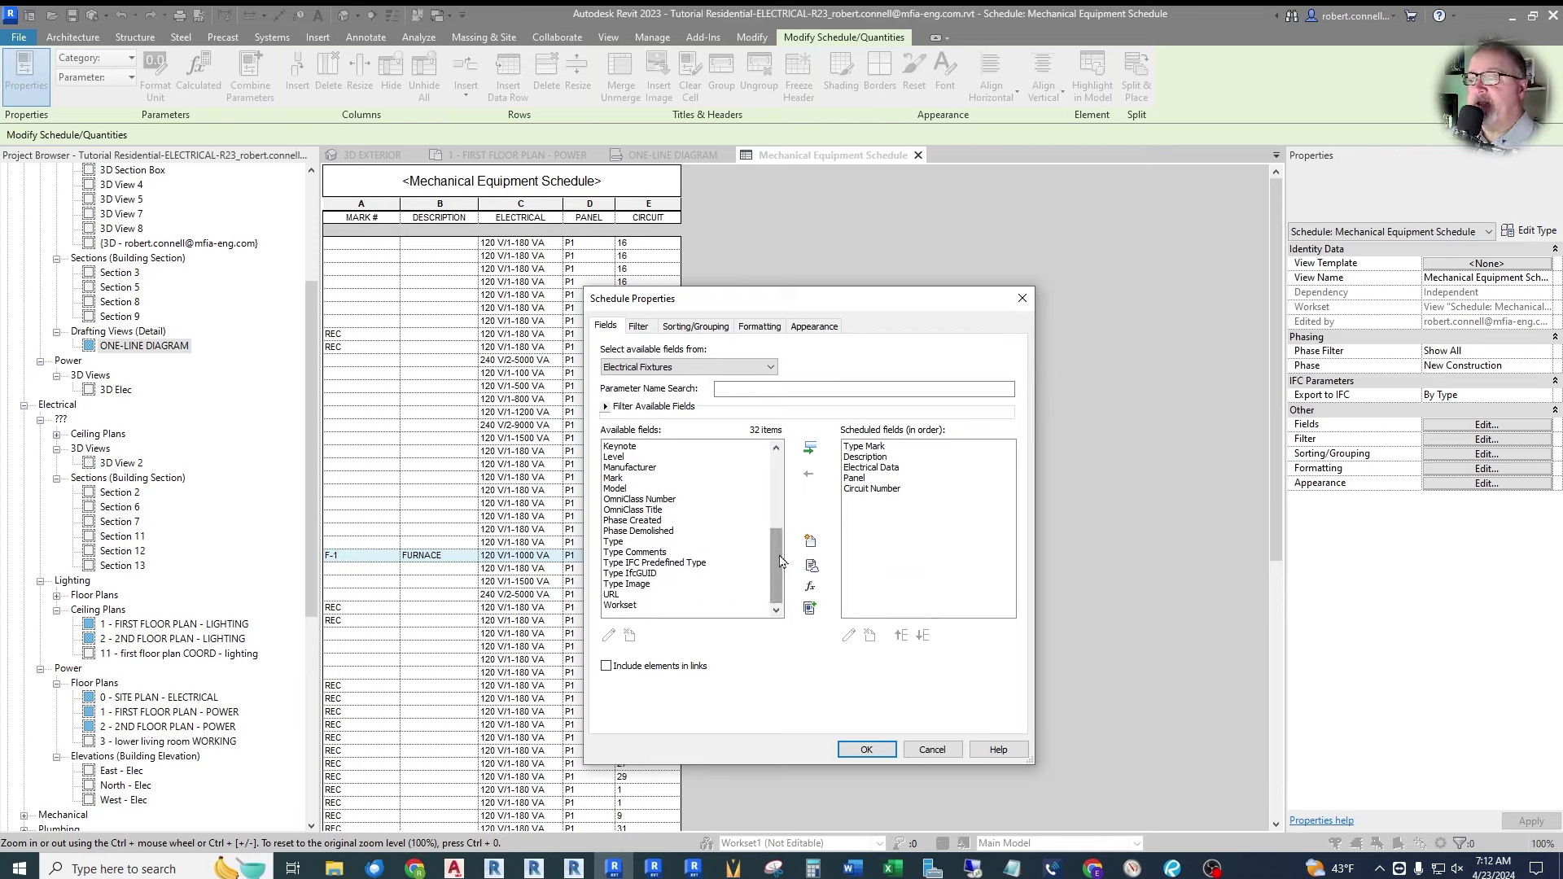
# Add the Manufacturer field after Circuit Number in the schedule and rename its column heading to FEEDER.
pyautogui.moveTo(776, 575)
pyautogui.mouseDown()
pyautogui.moveTo(770, 480)
pyautogui.moveTo(770, 573)
pyautogui.mouseUp()
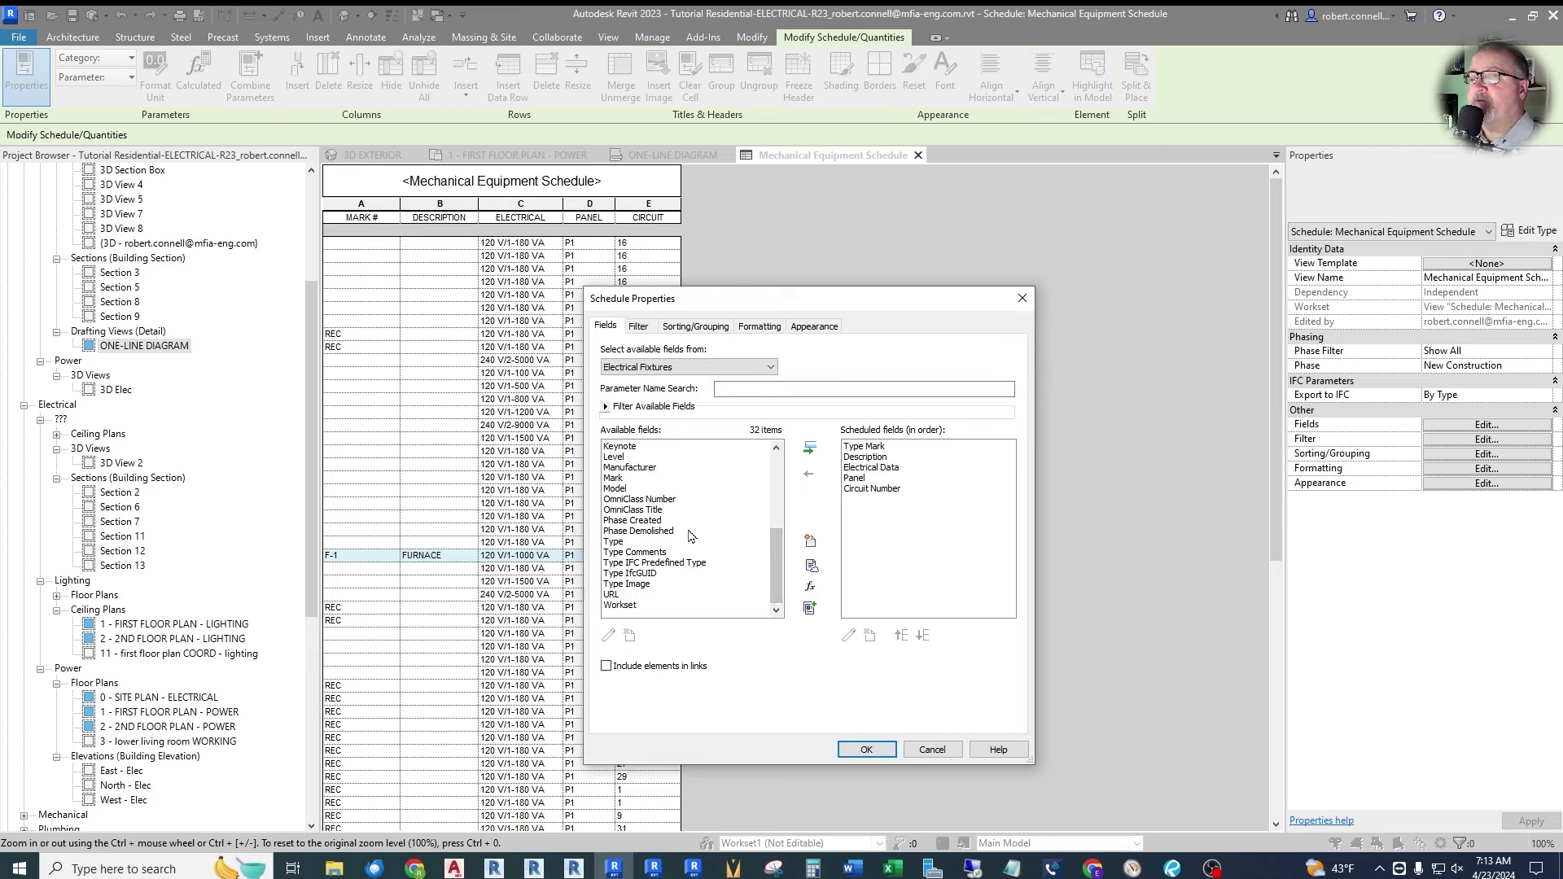
pyautogui.moveTo(775, 570)
pyautogui.mouseDown()
pyautogui.moveTo(773, 501)
pyautogui.moveTo(772, 565)
pyautogui.mouseUp()
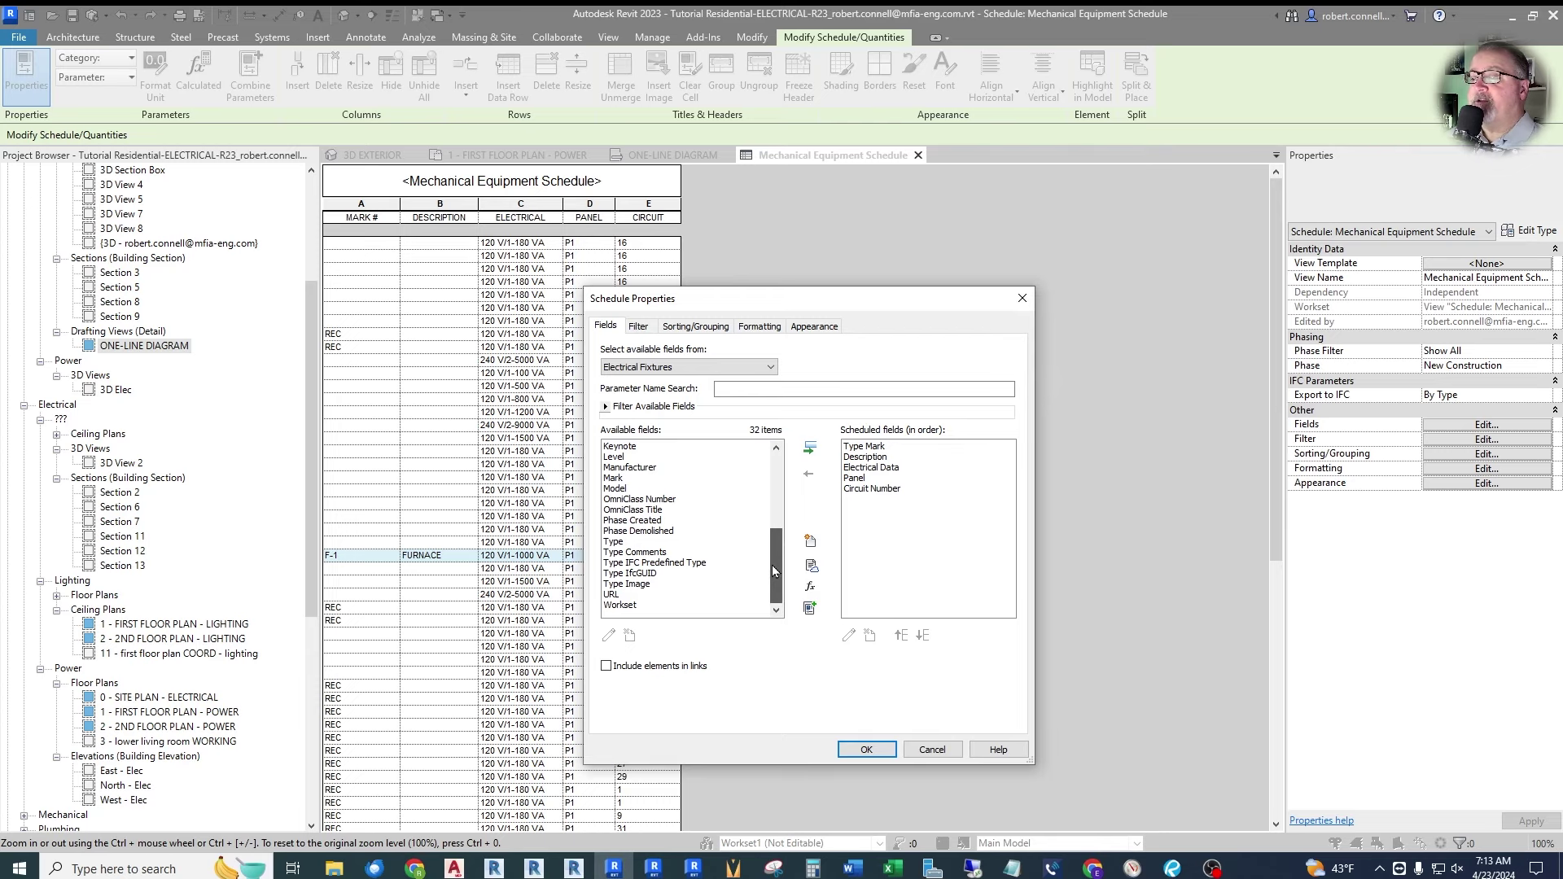
pyautogui.click(641, 470)
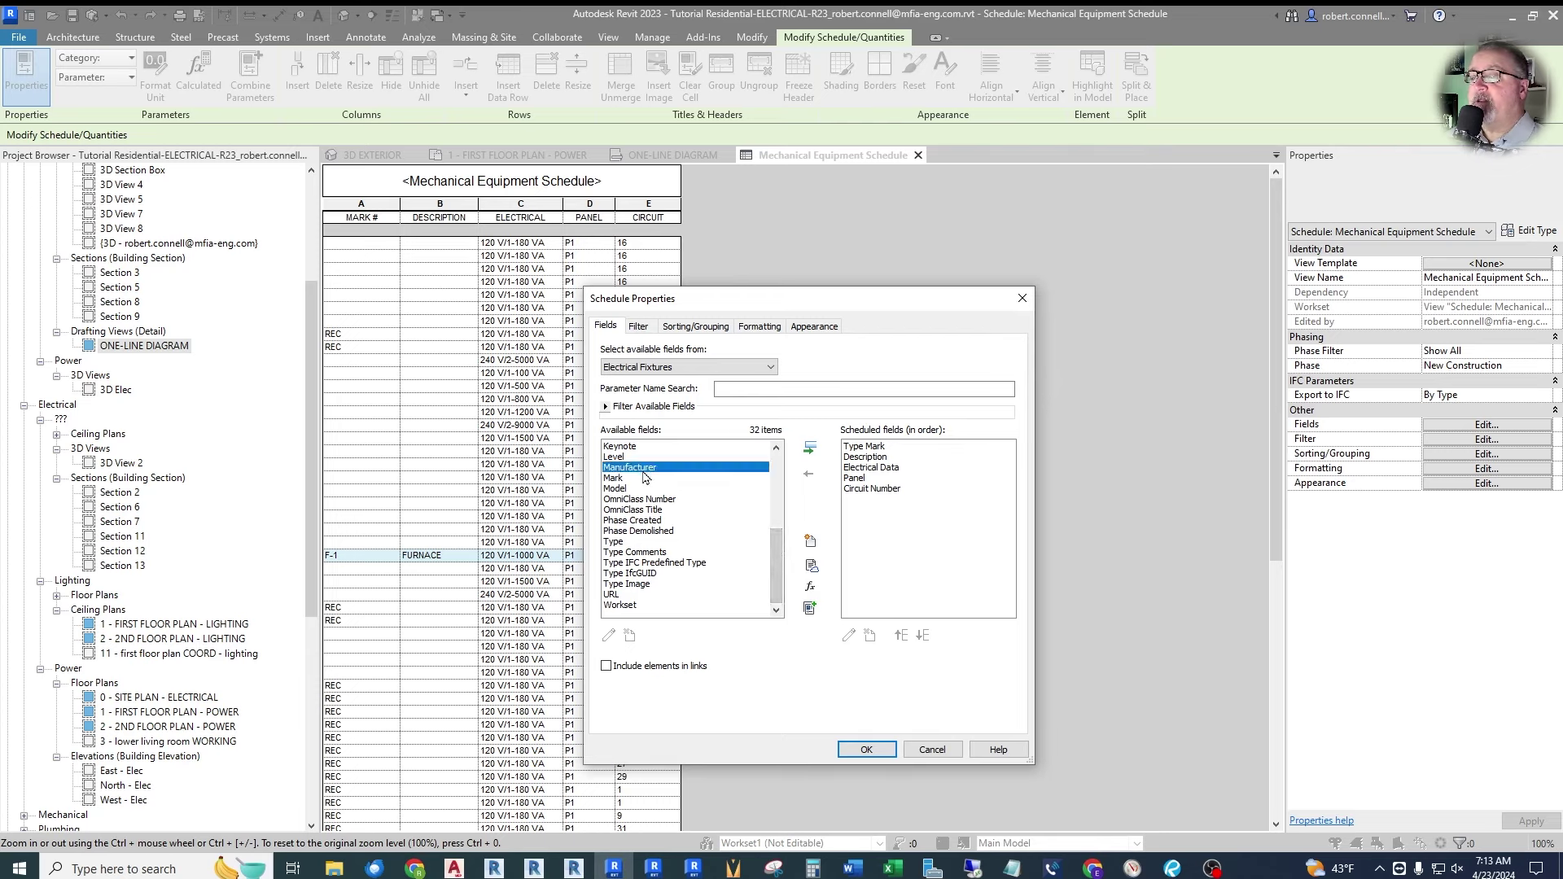
pyautogui.click(809, 448)
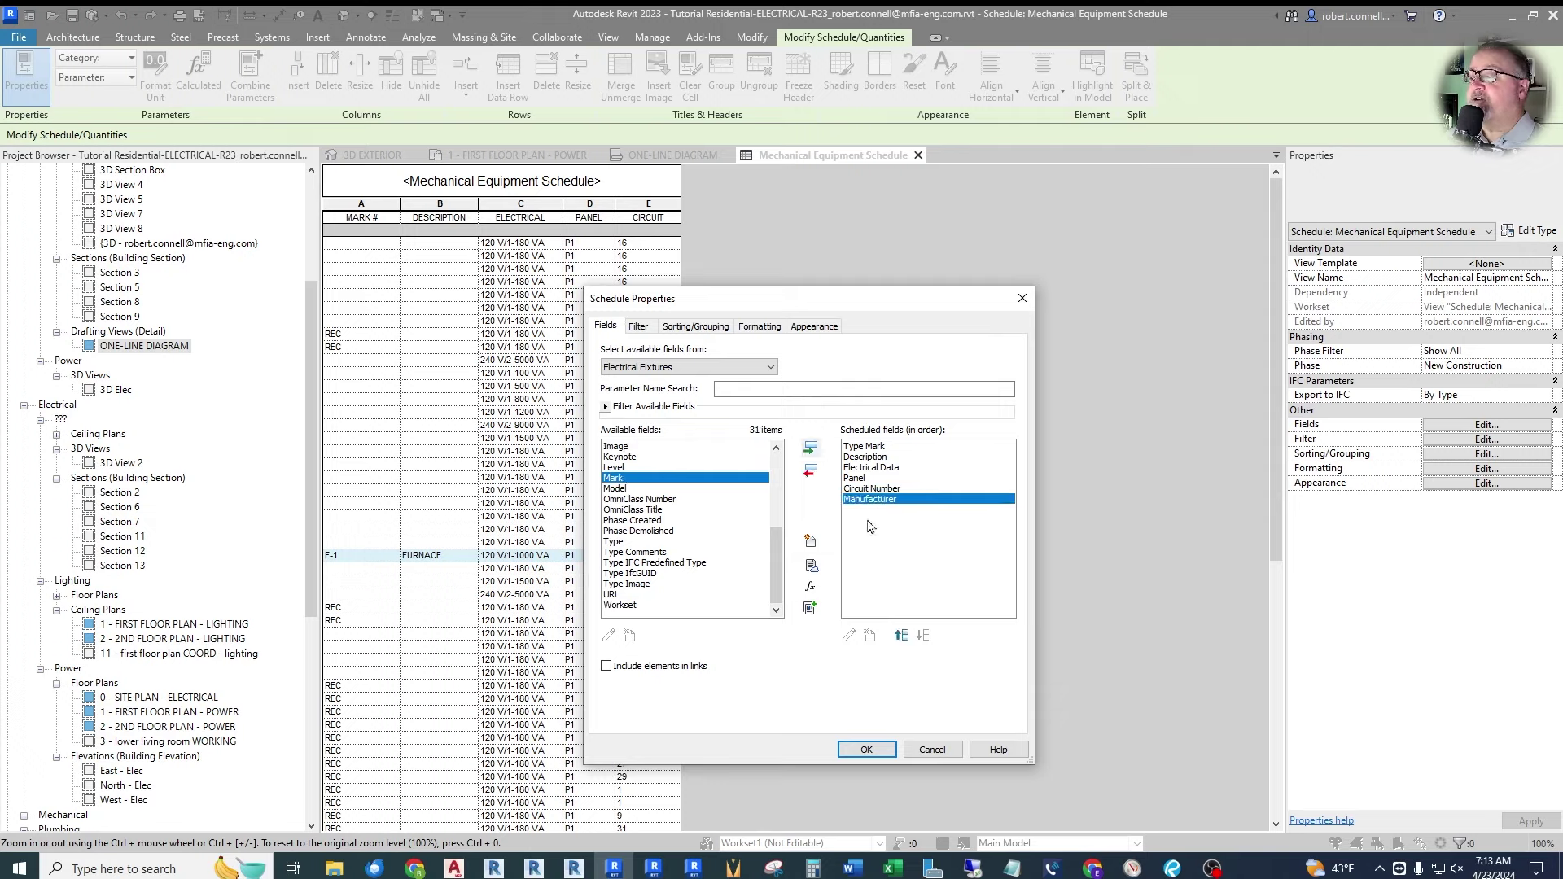
pyautogui.click(866, 749)
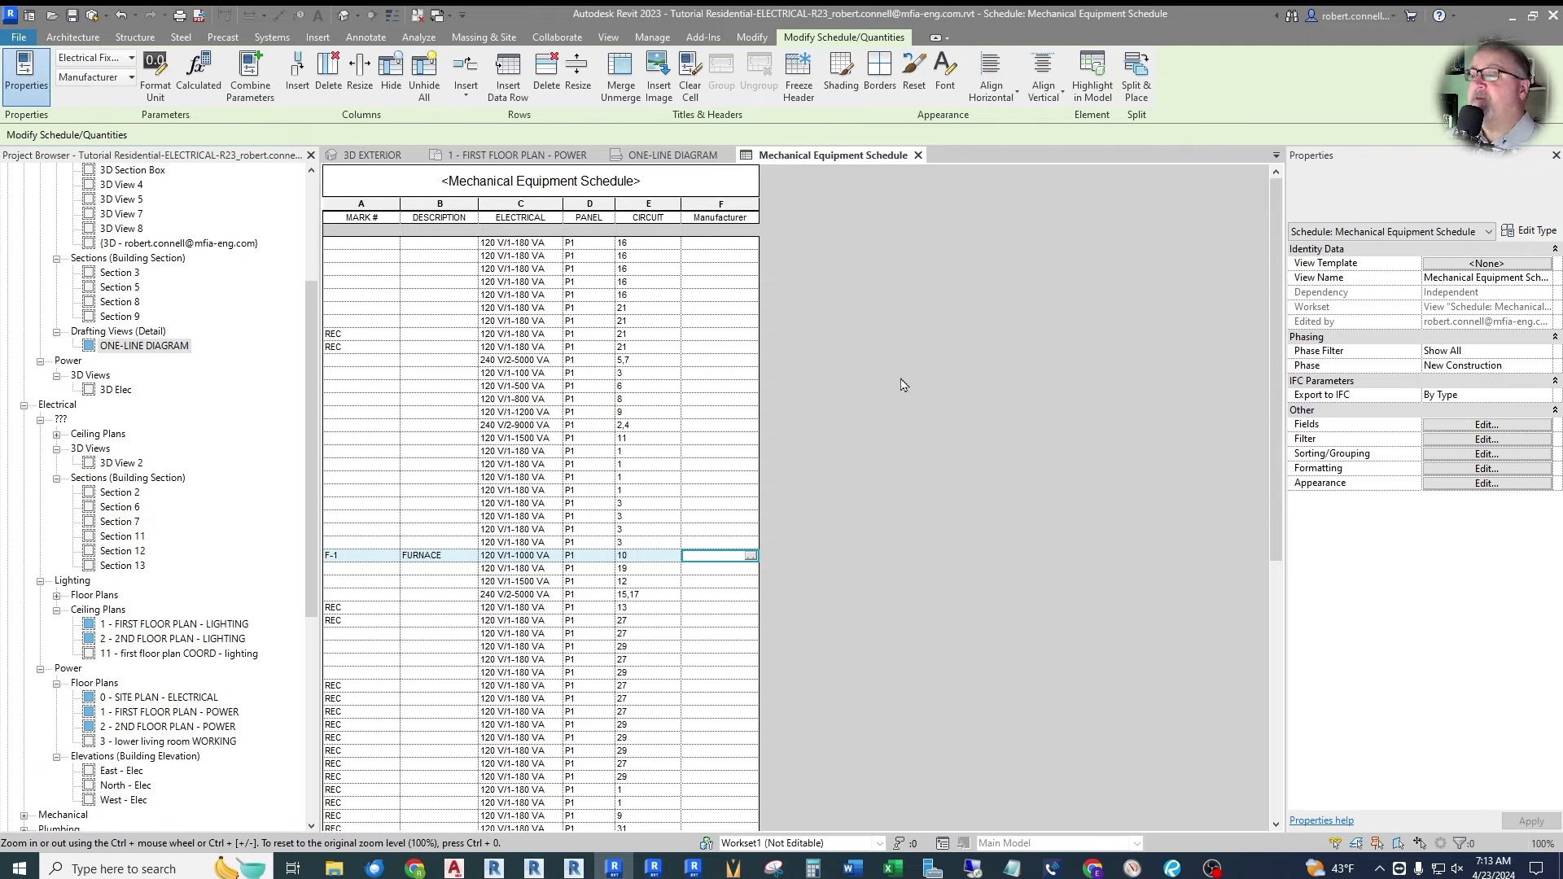
pyautogui.doubleClick(746, 219)
pyautogui.write('FEEDER')
pyautogui.press('Return')
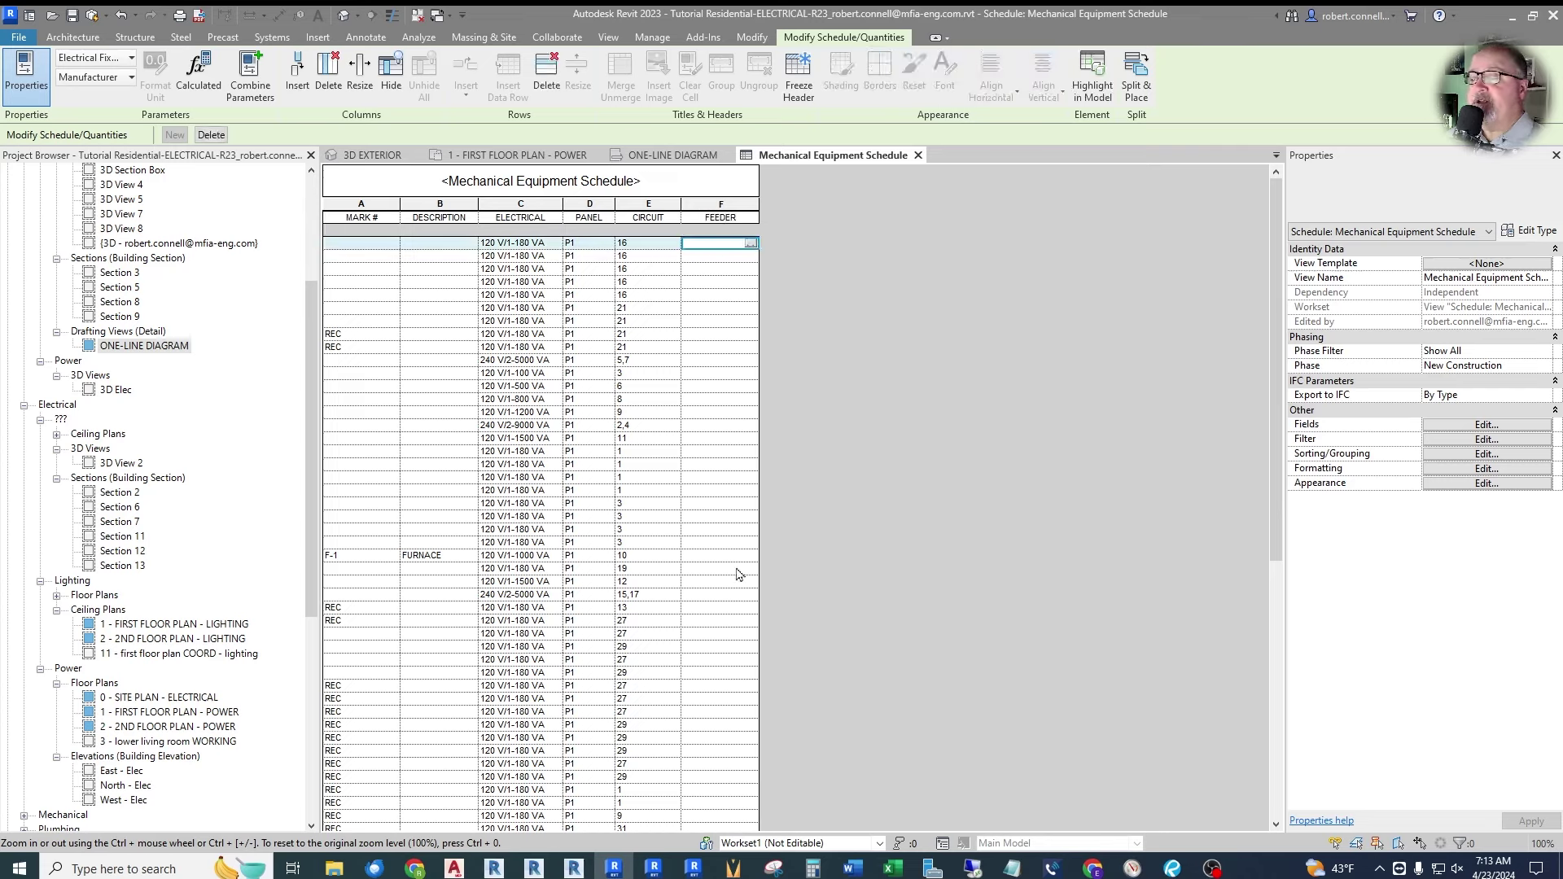
# Set the FEEDER value of the F-1 furnace row to <20-2>, applying it to all elements of that type.
pyautogui.click(699, 557)
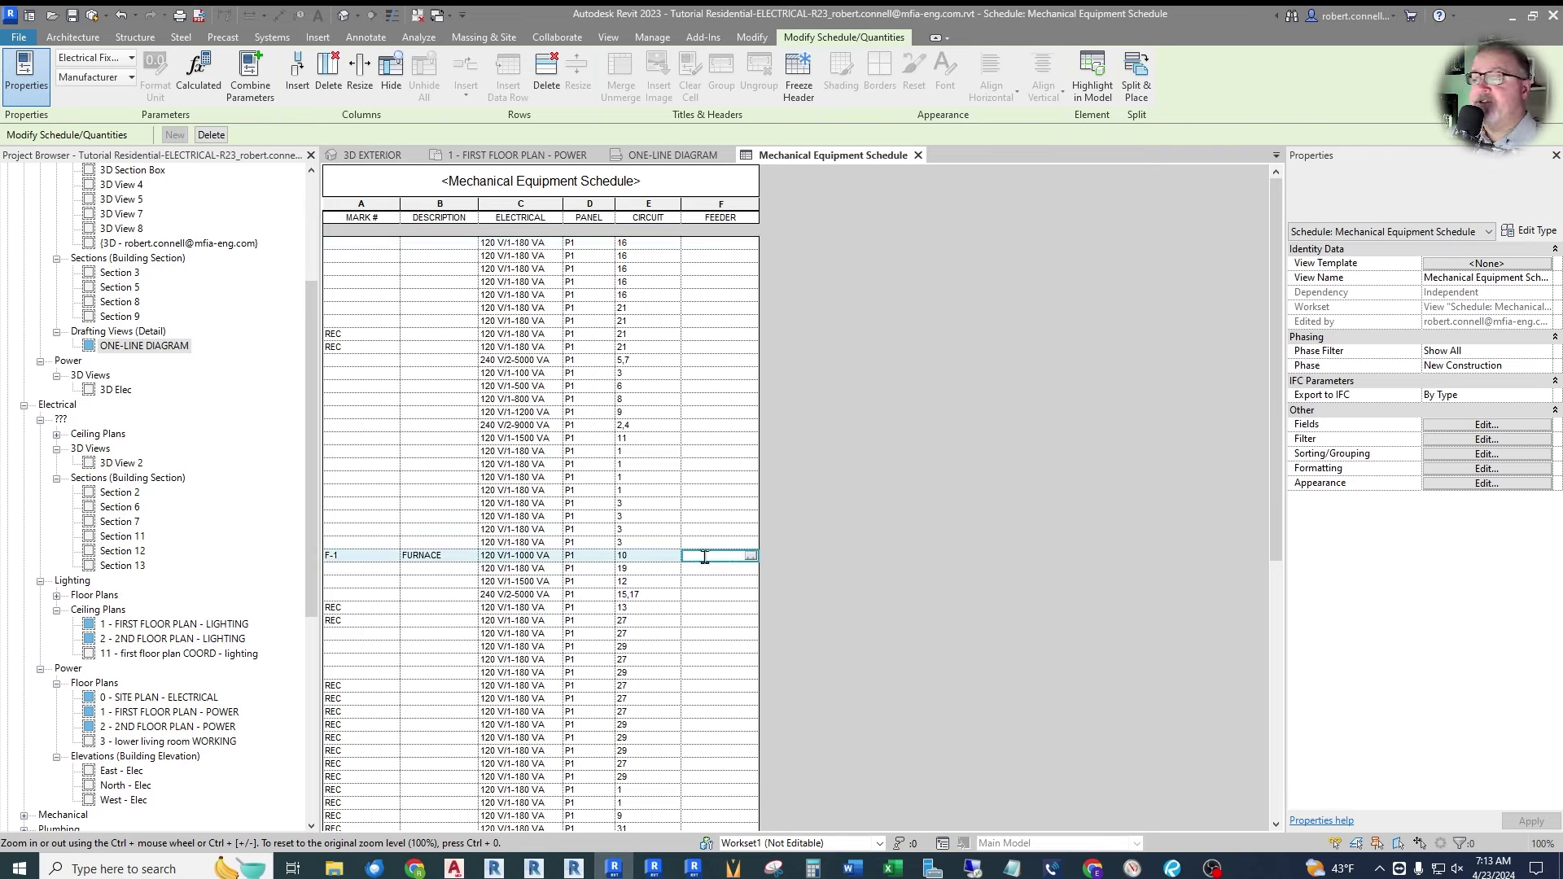
pyautogui.write('<')
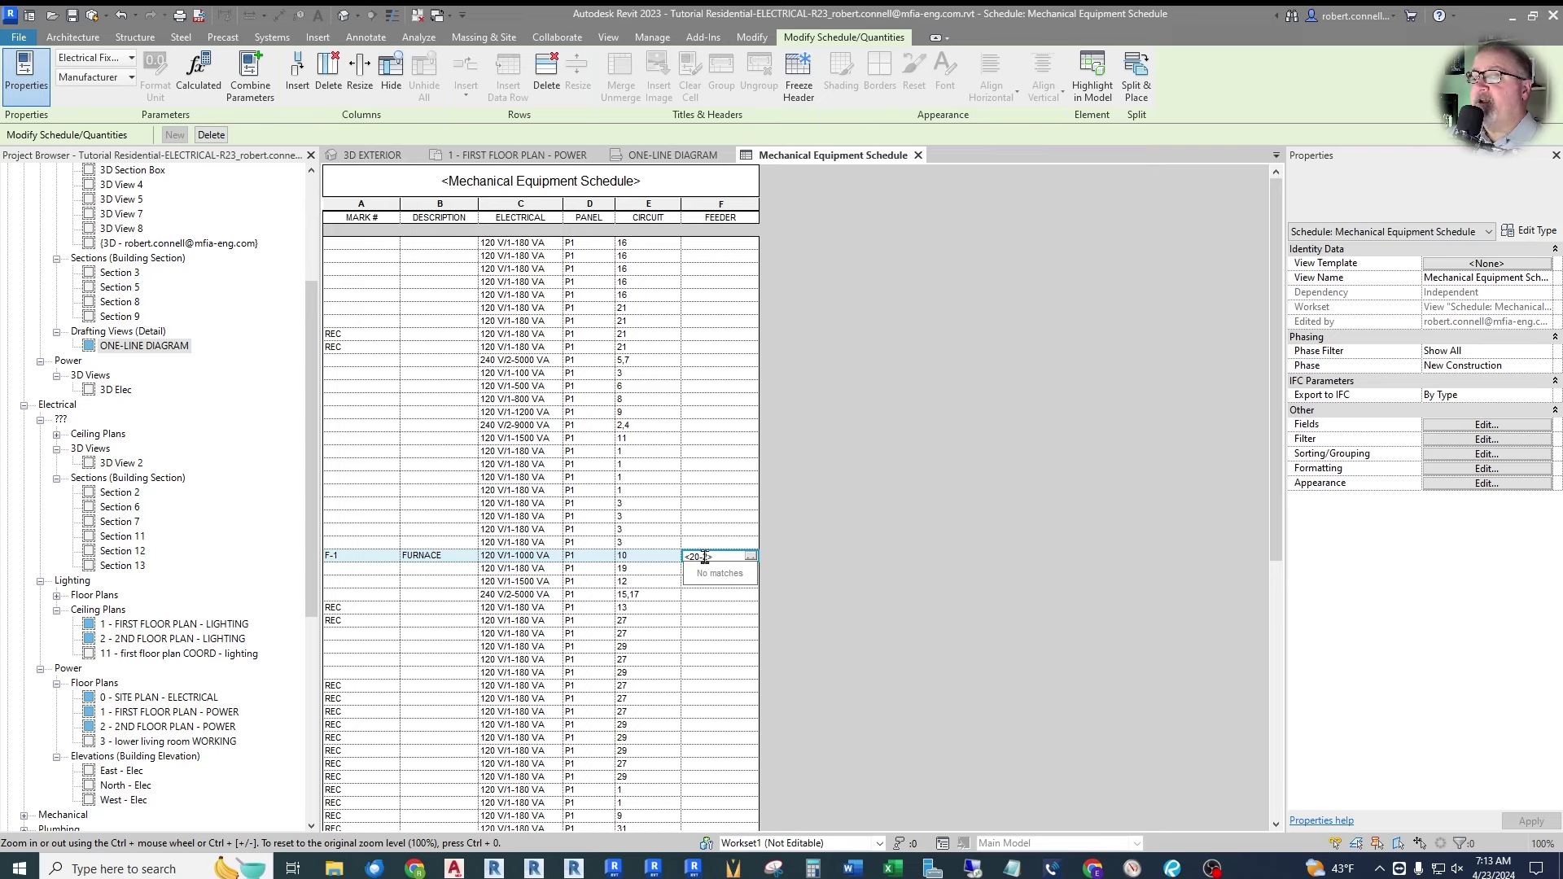
pyautogui.write('20-2>')
pyautogui.press('Return')
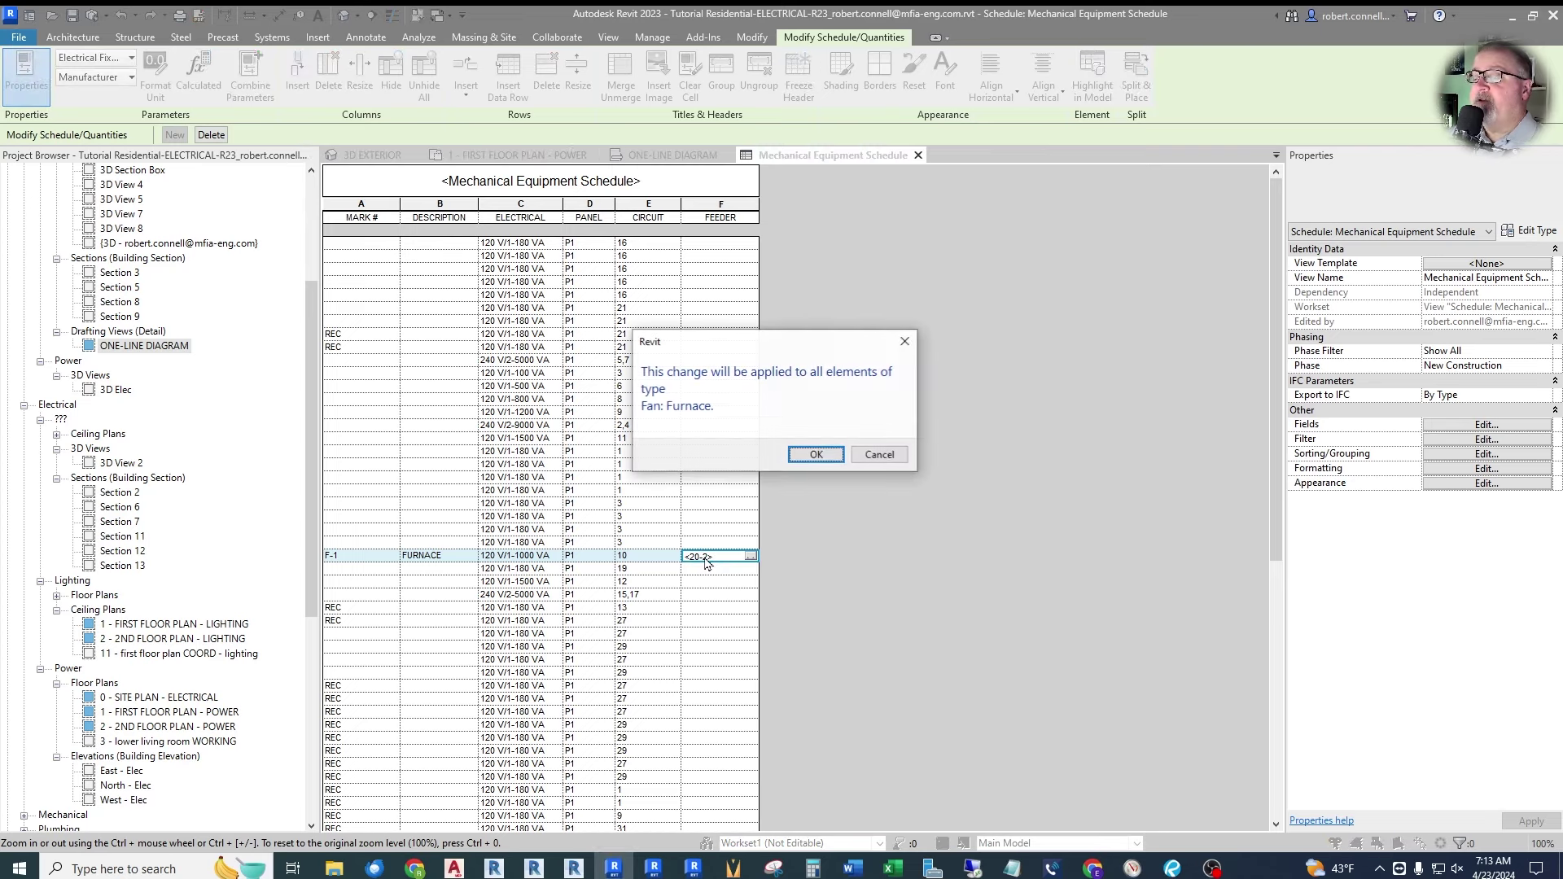
pyautogui.click(815, 455)
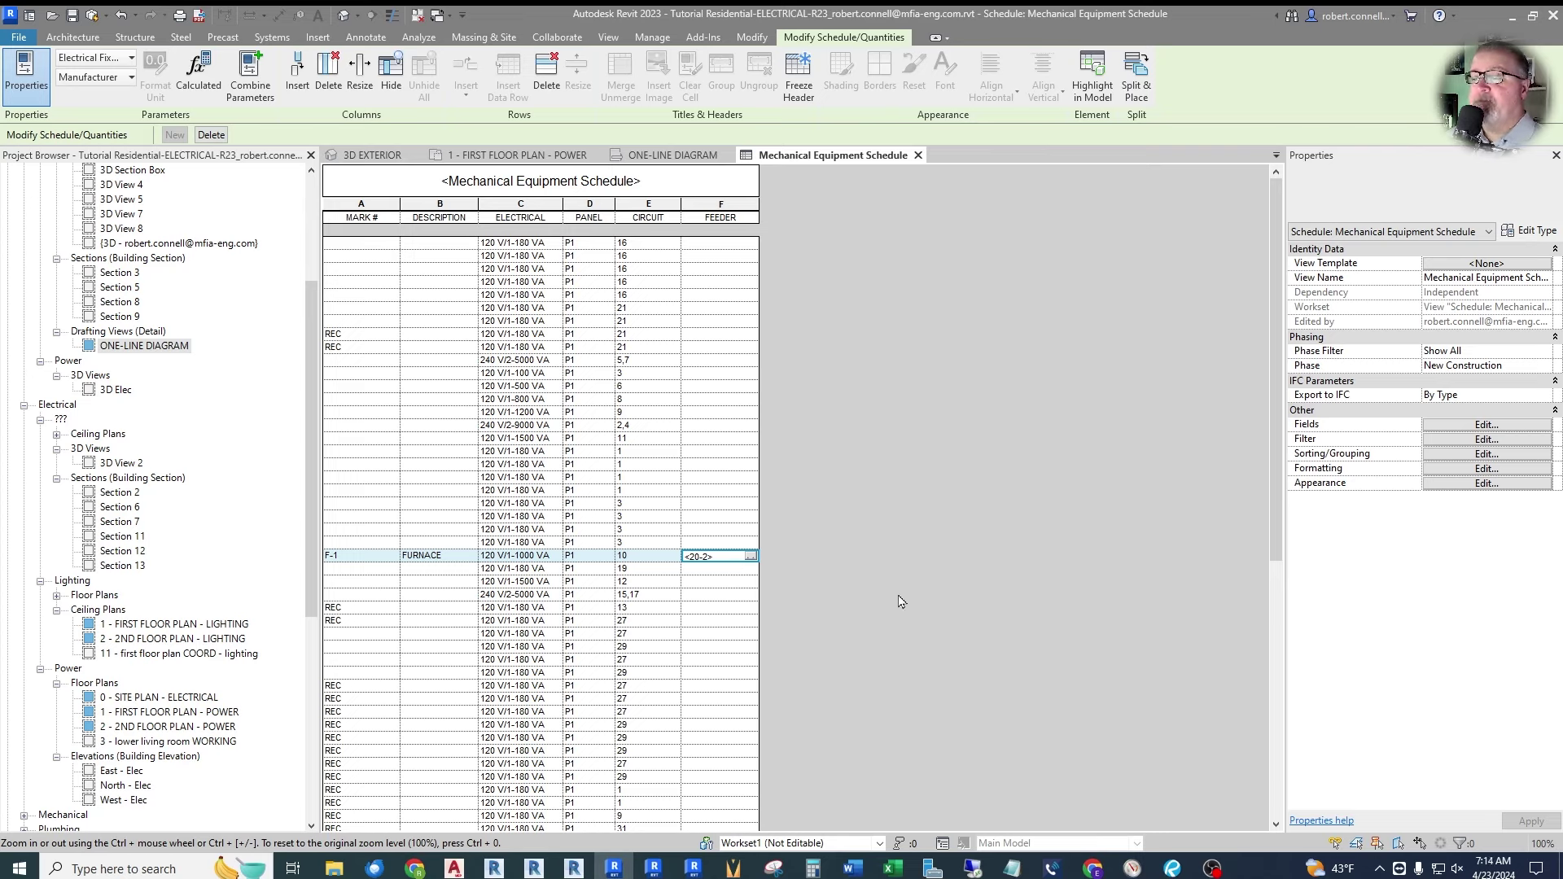
# Try the feeder text 1/2" (2)#12 in the circuit 19 row below the furnace and erase it again.
pyautogui.click(710, 568)
pyautogui.write('1/2" (2)#12')
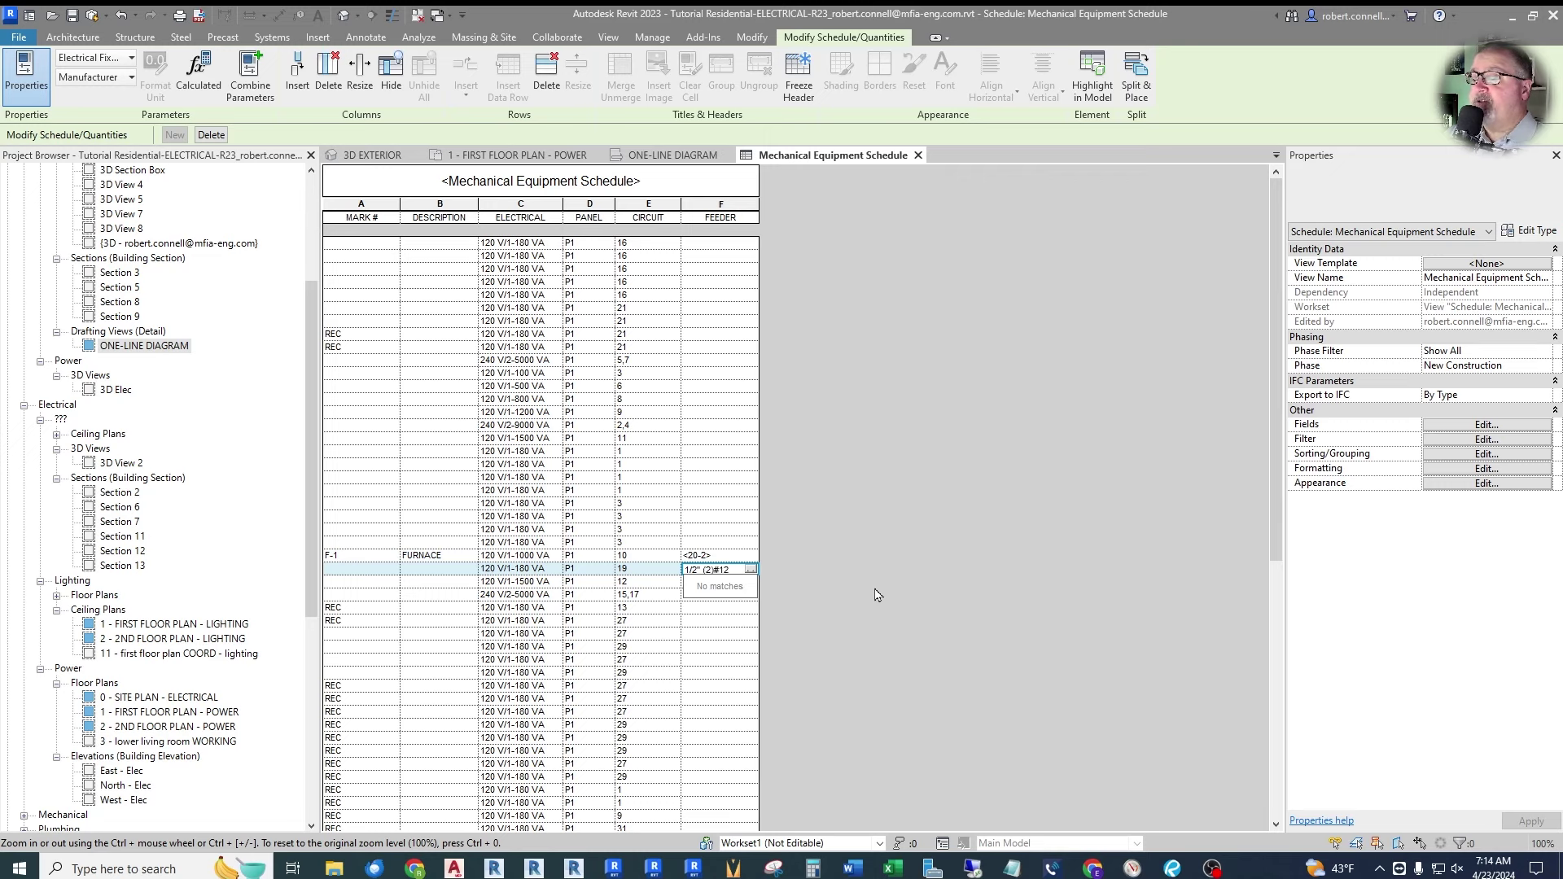
pyautogui.press('BackSpace')
pyautogui.press('BackSpace')
pyautogui.press('BackSpace')
pyautogui.press('BackSpace')
pyautogui.press('BackSpace')
pyautogui.press('BackSpace')
pyautogui.press('BackSpace')
pyautogui.press('BackSpace')
pyautogui.press('BackSpace')
pyautogui.press('BackSpace')
pyautogui.press('BackSpace')
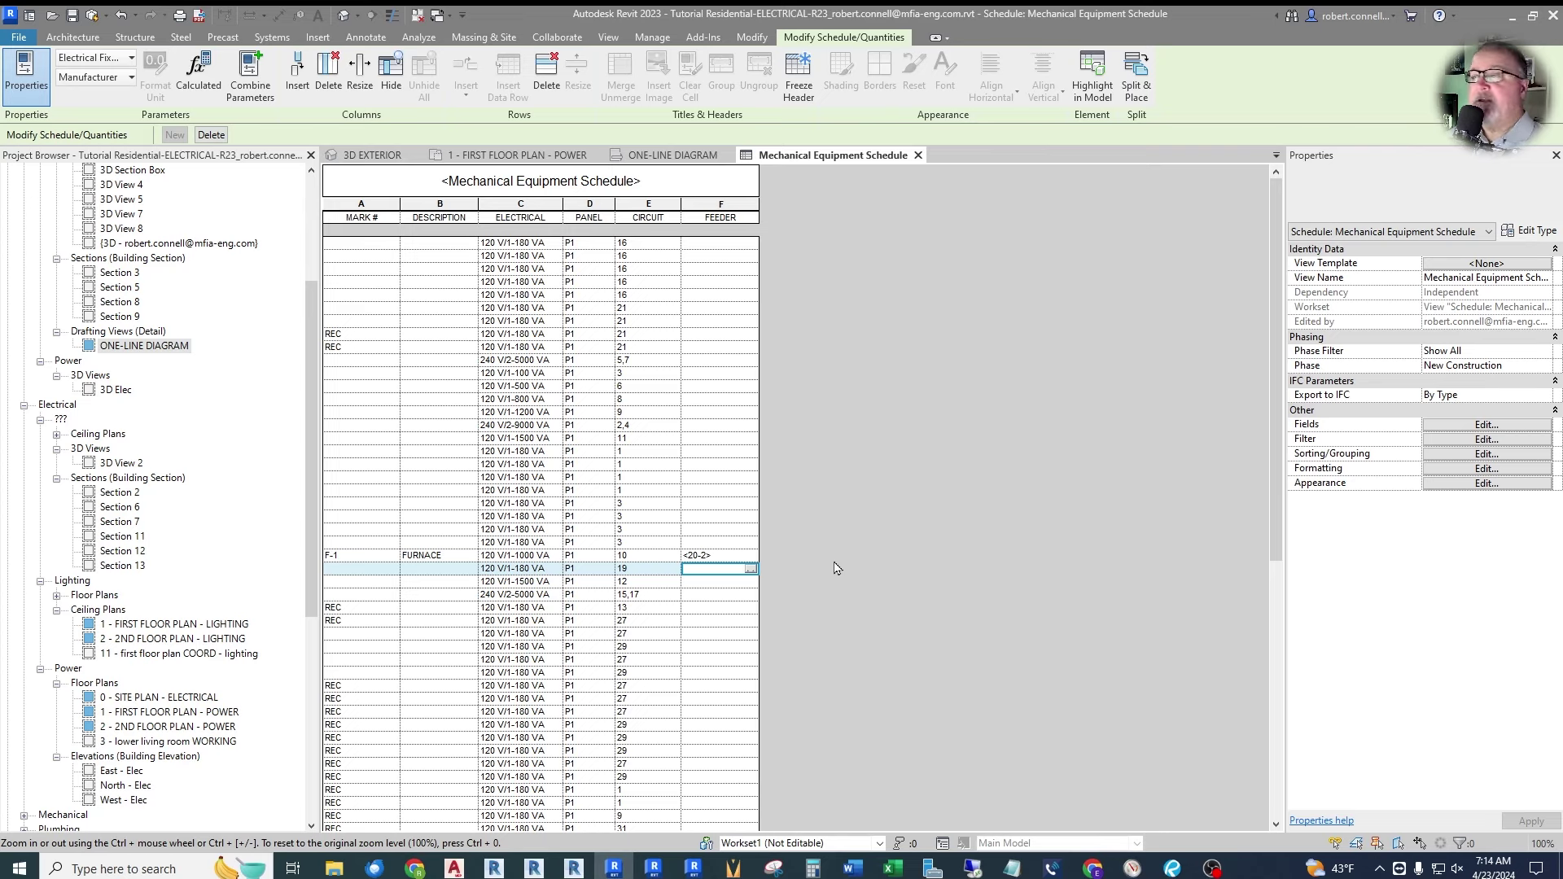
# Add the Comments field after Manufacturer in the schedule and rename its column heading to NOTES.
pyautogui.click(1469, 425)
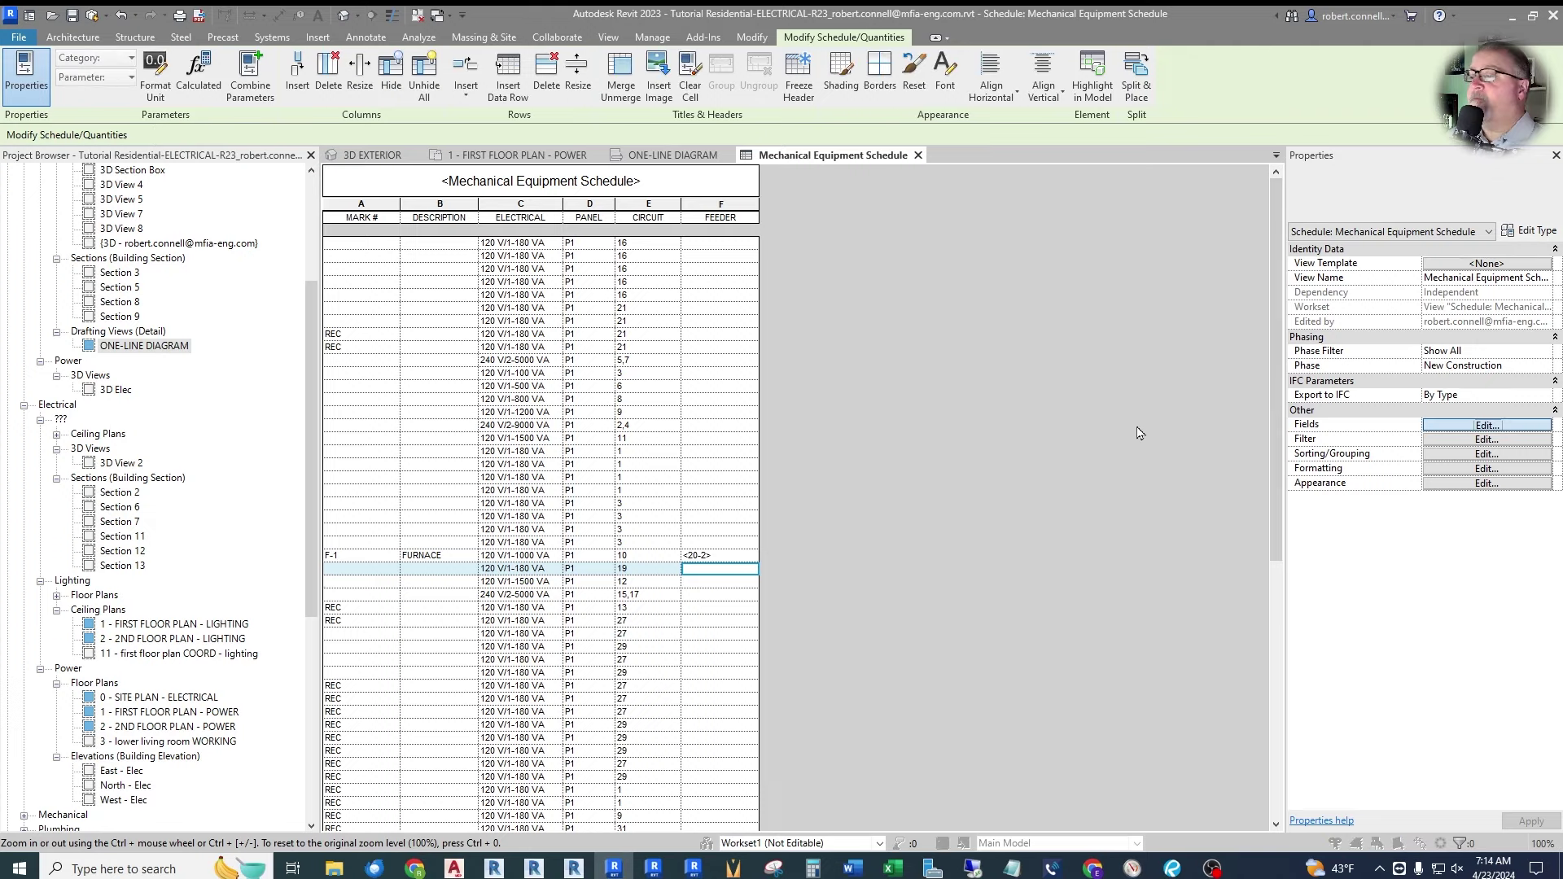
pyautogui.click(627, 481)
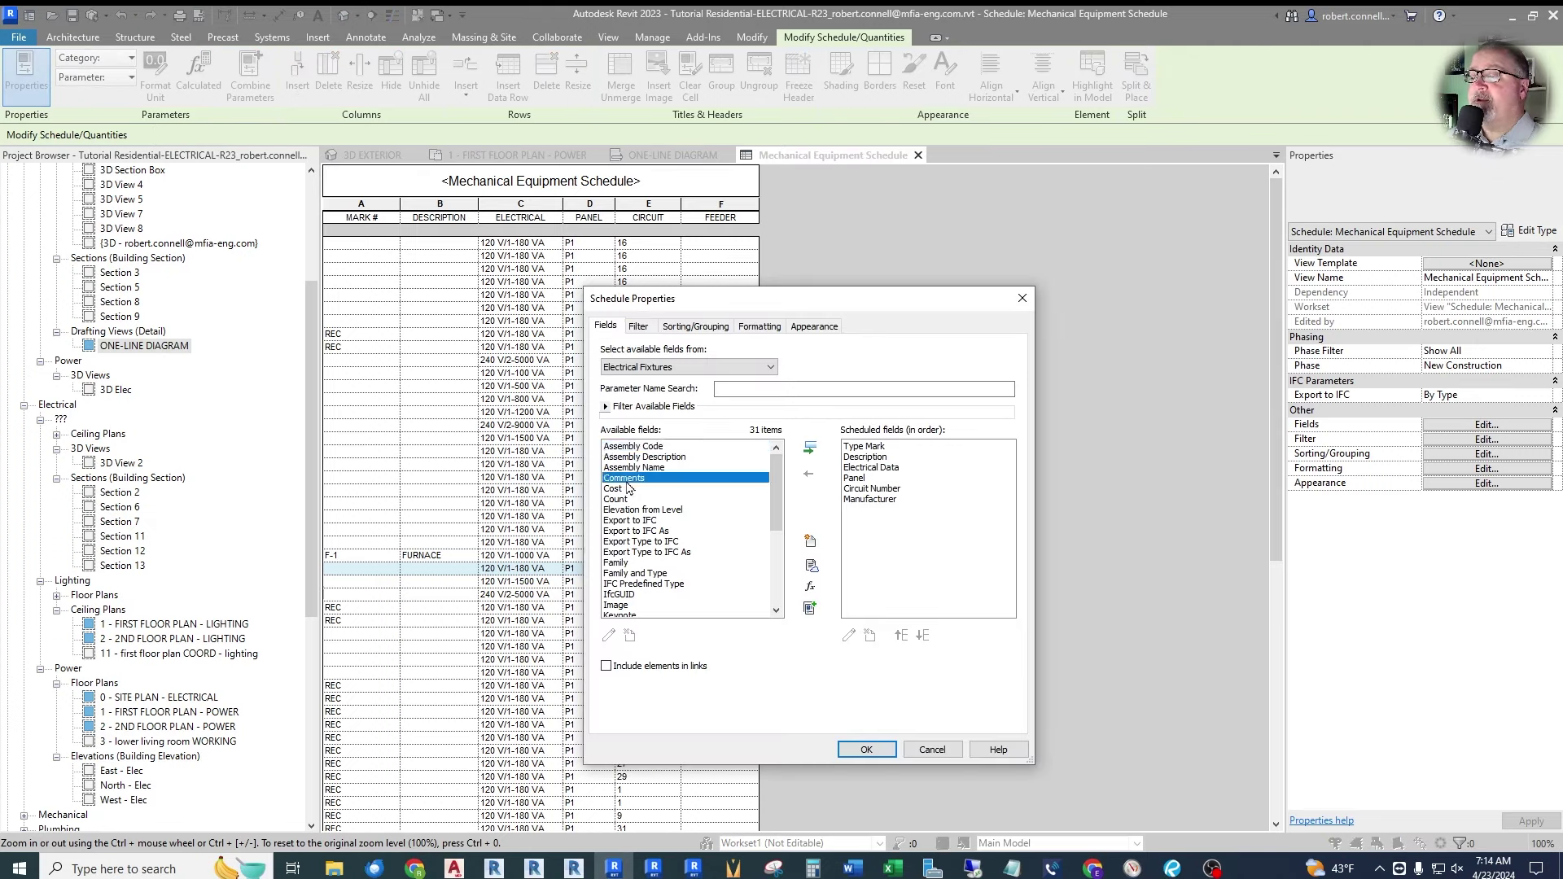
pyautogui.click(810, 448)
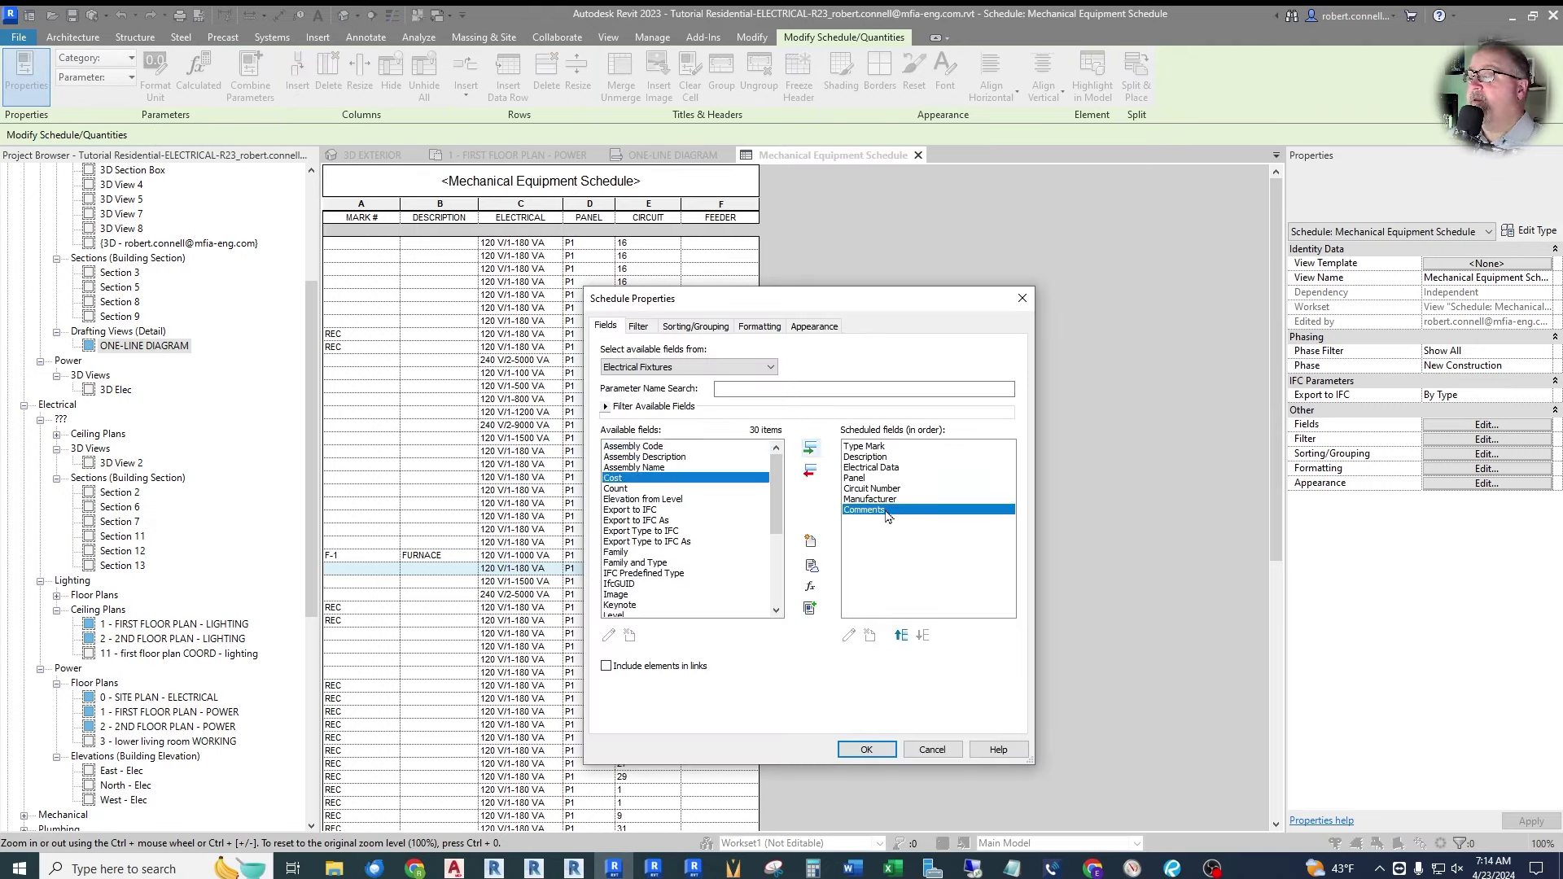
pyautogui.click(865, 750)
pyautogui.click(804, 218)
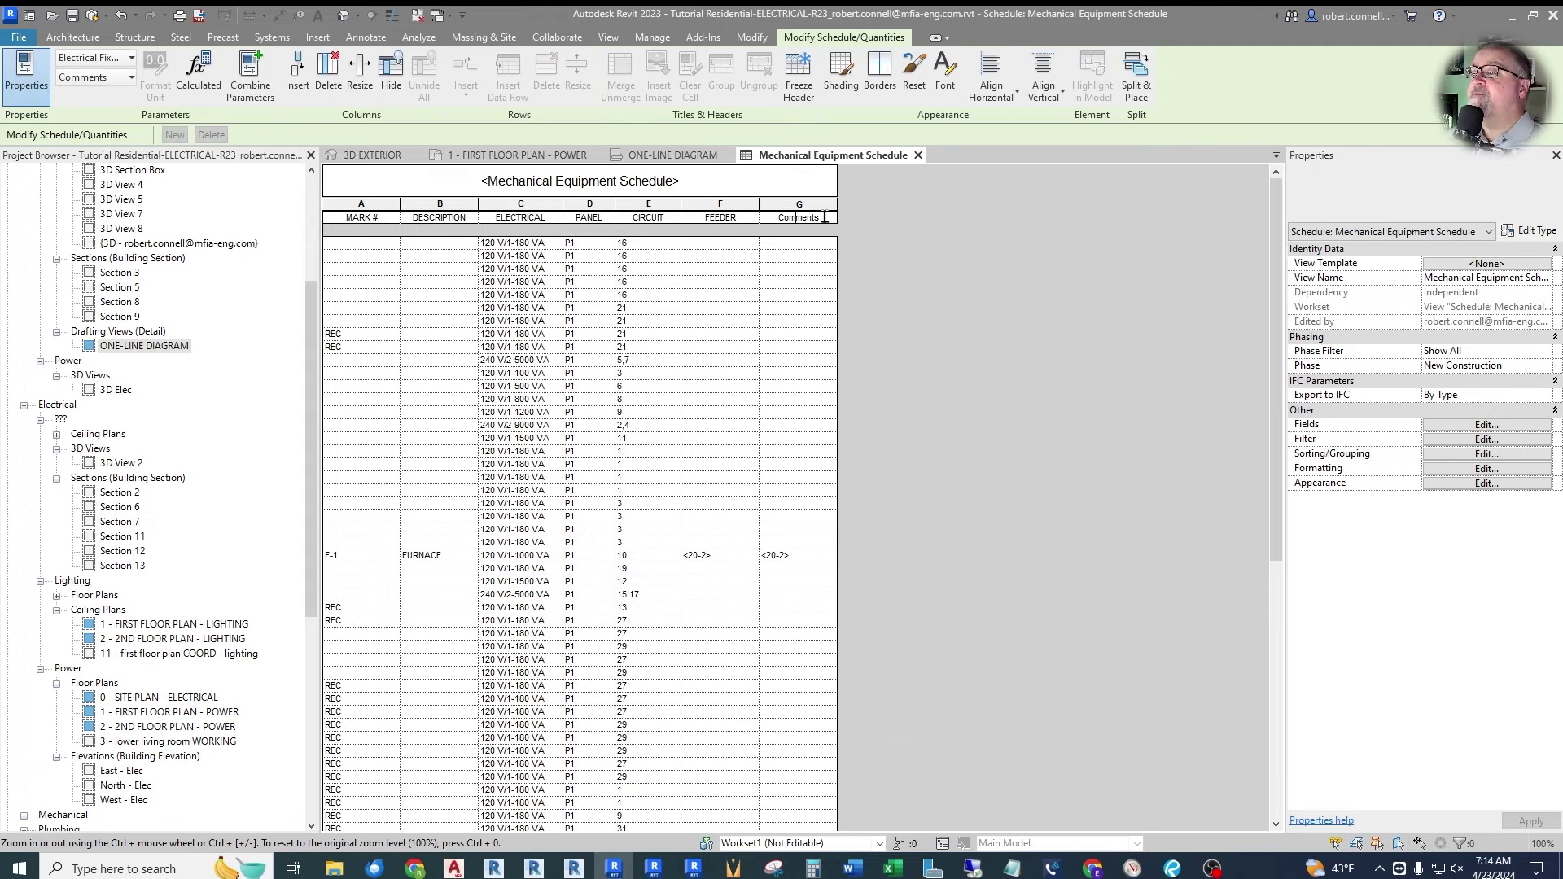
pyautogui.write('NOTES')
pyautogui.press('Return')
# Clear the NOTES entry in the F-1 furnace row.
pyautogui.click(802, 556)
pyautogui.press('BackSpace')
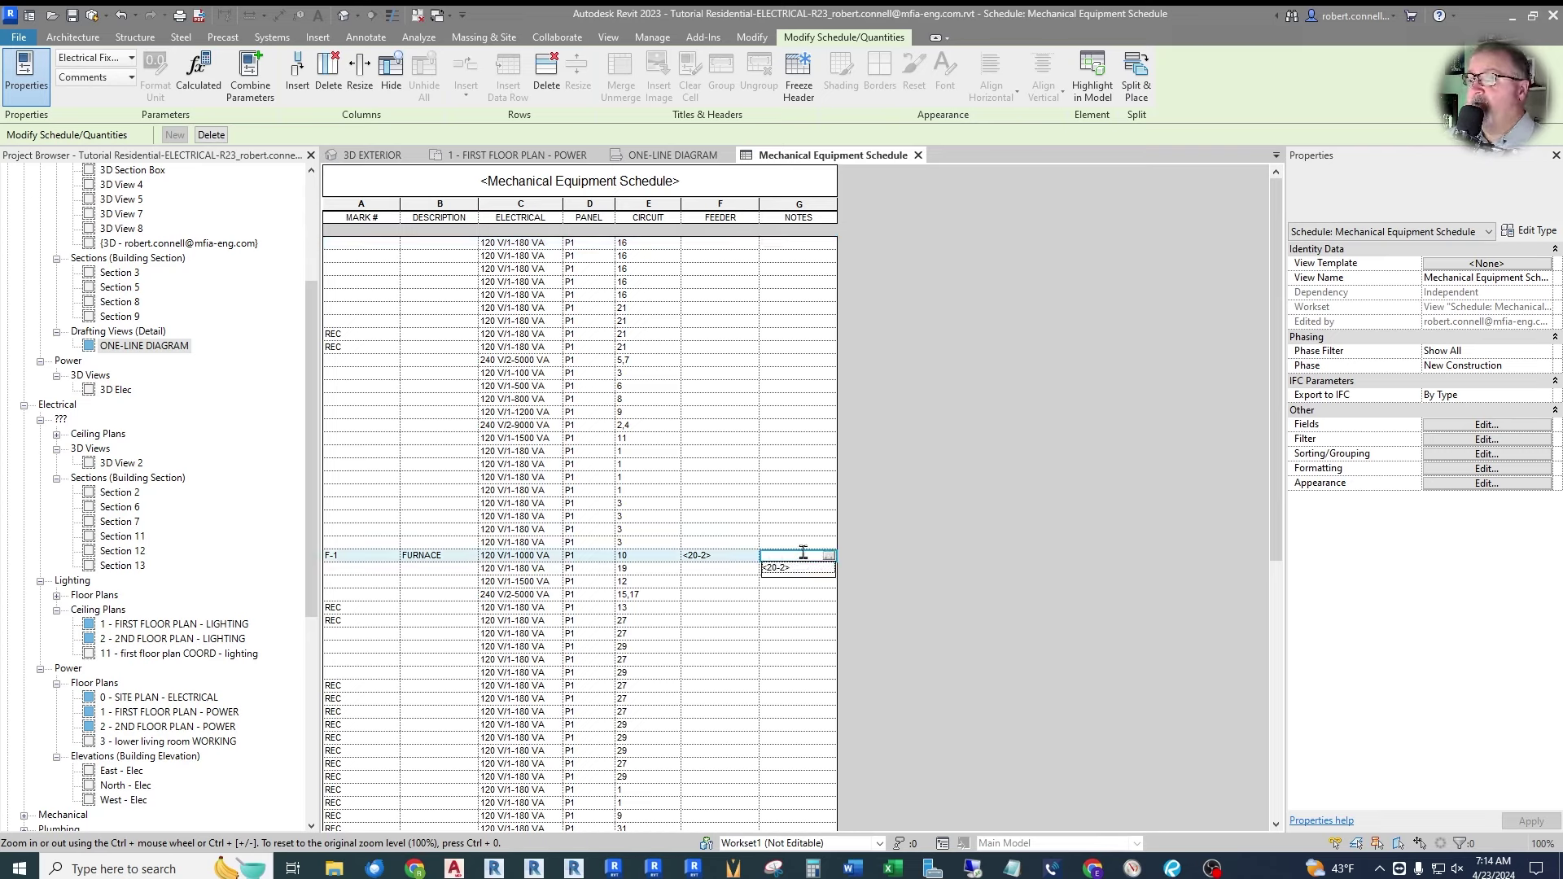
pyautogui.click(803, 553)
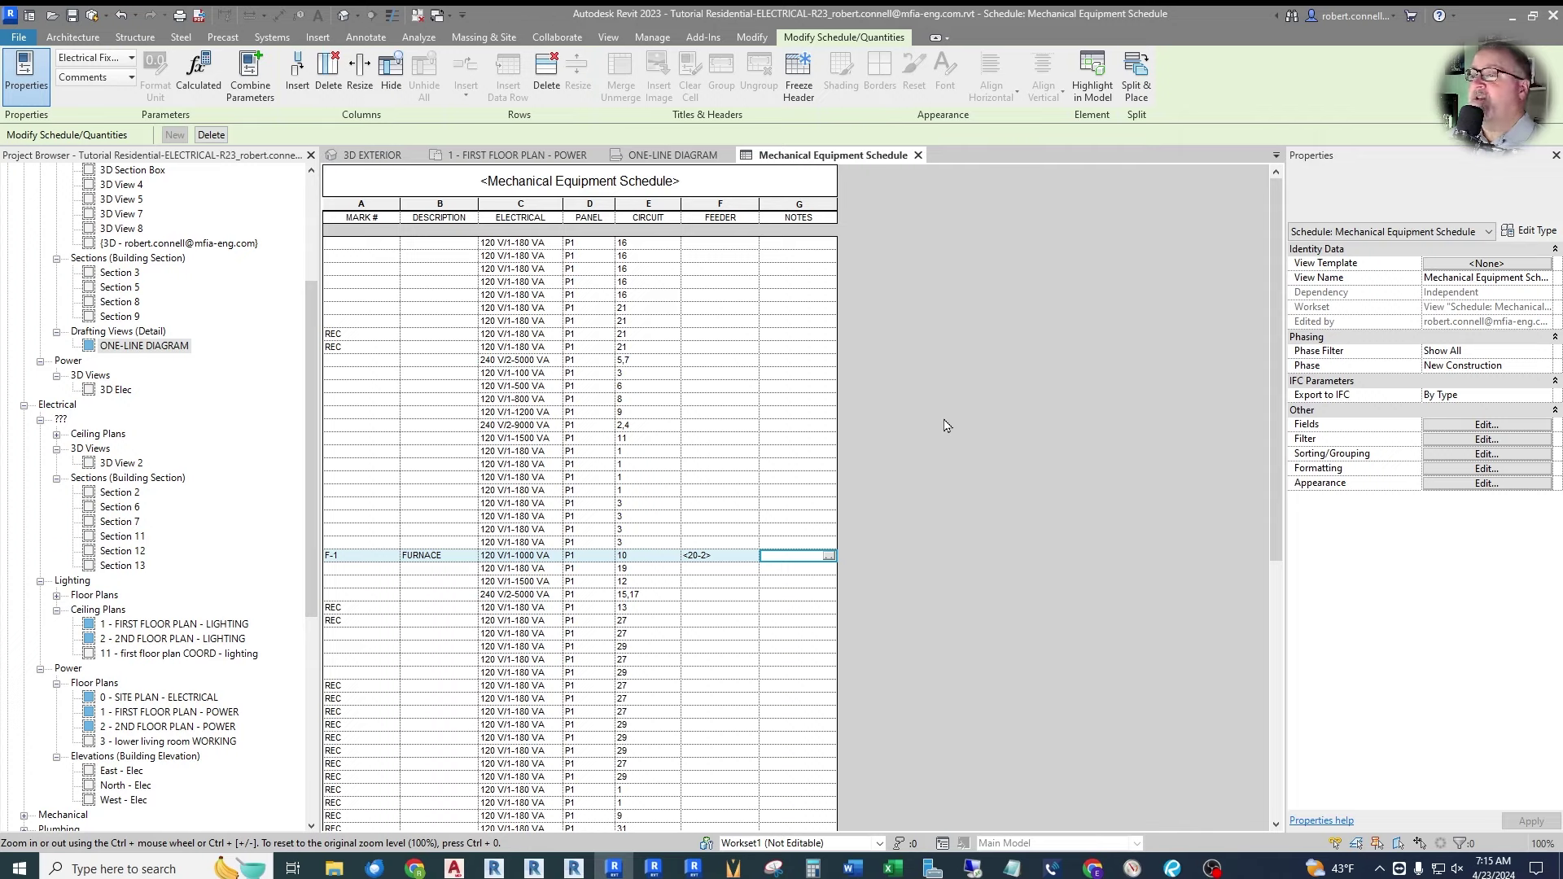
pyautogui.click(1461, 440)
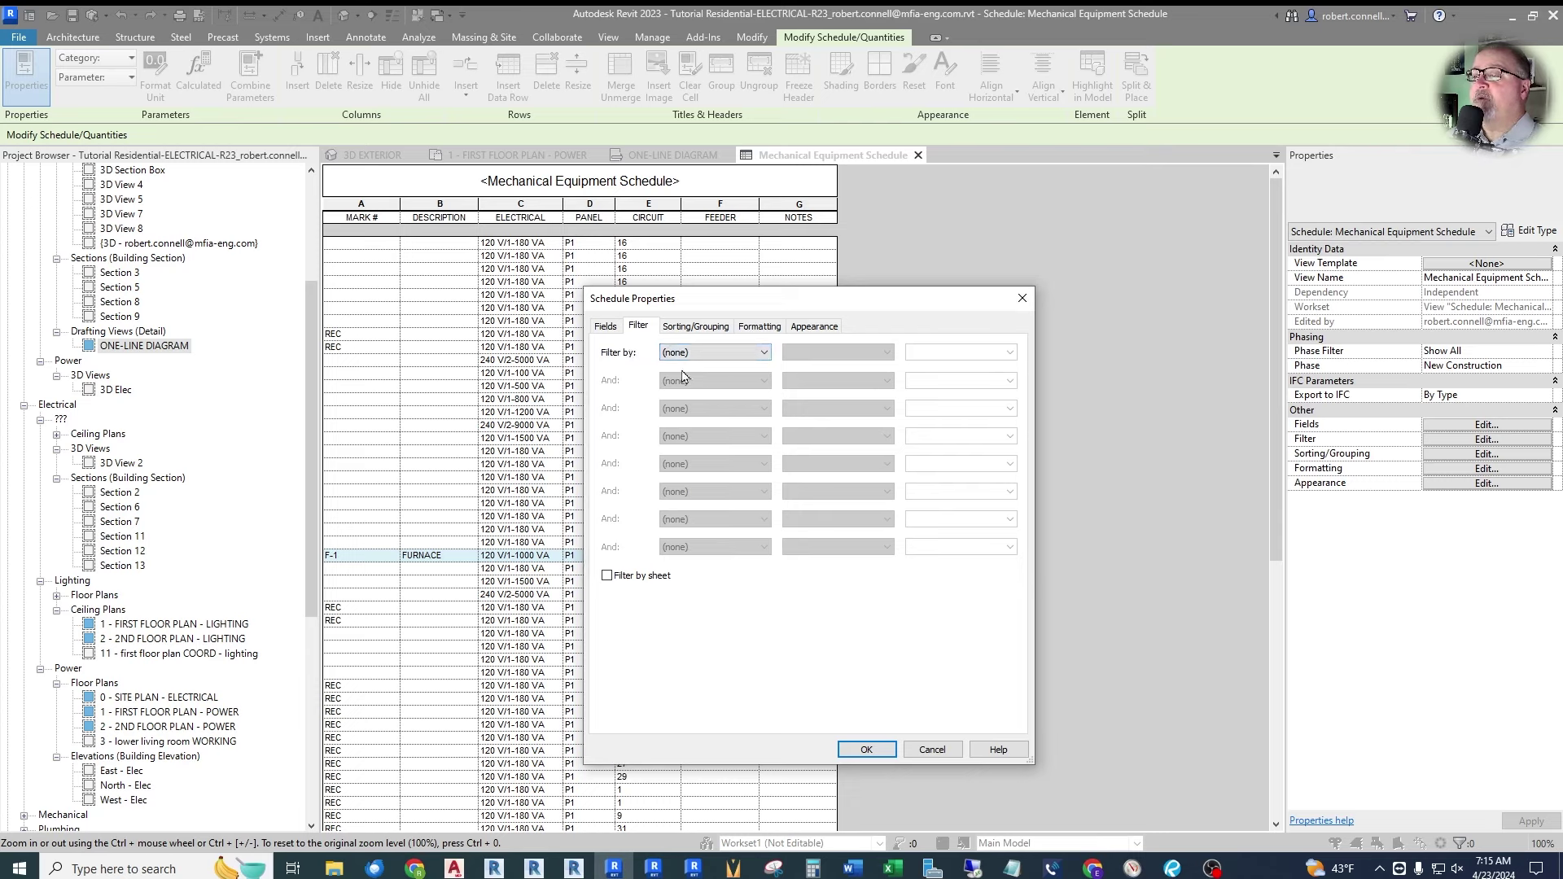
pyautogui.click(765, 355)
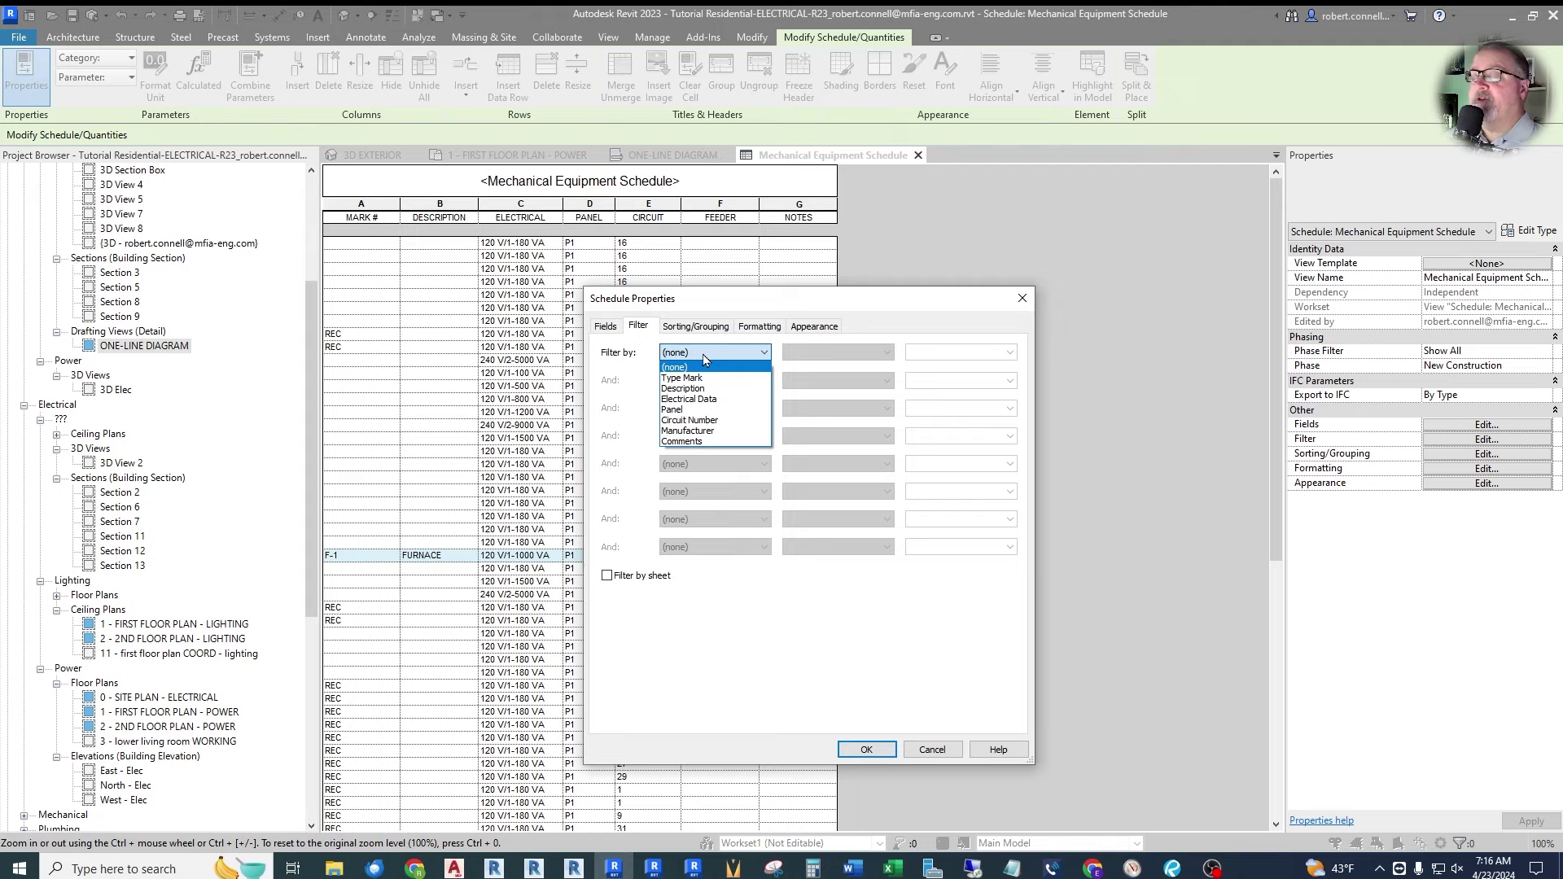
pyautogui.click(935, 745)
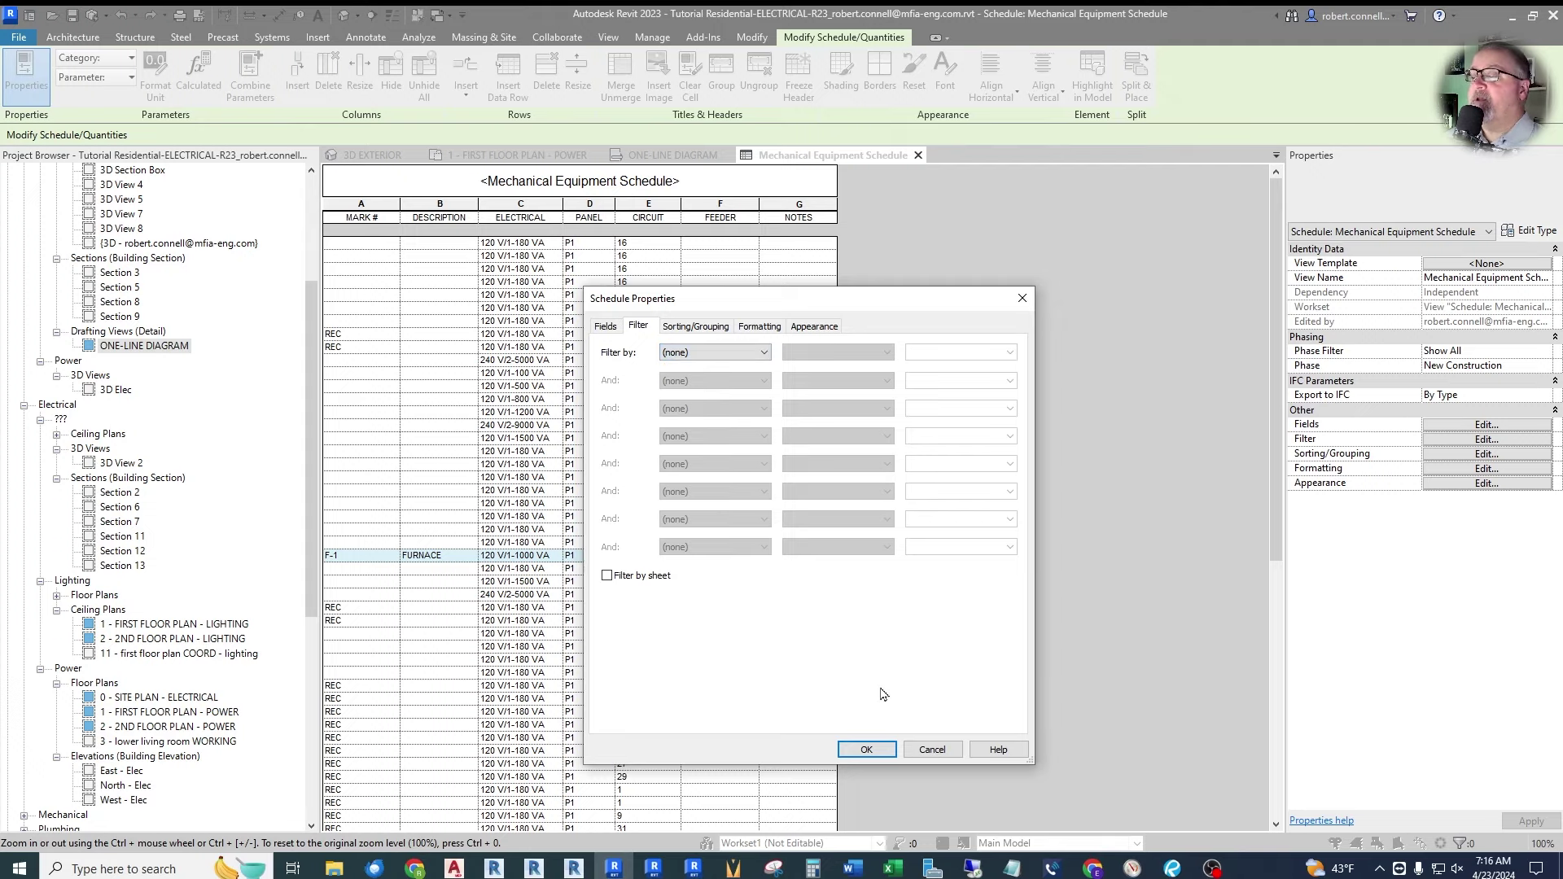
pyautogui.click(934, 748)
# Add the Type Comments field to the schedule and move it up to be the first column, ahead of Type Mark.
pyautogui.click(1461, 428)
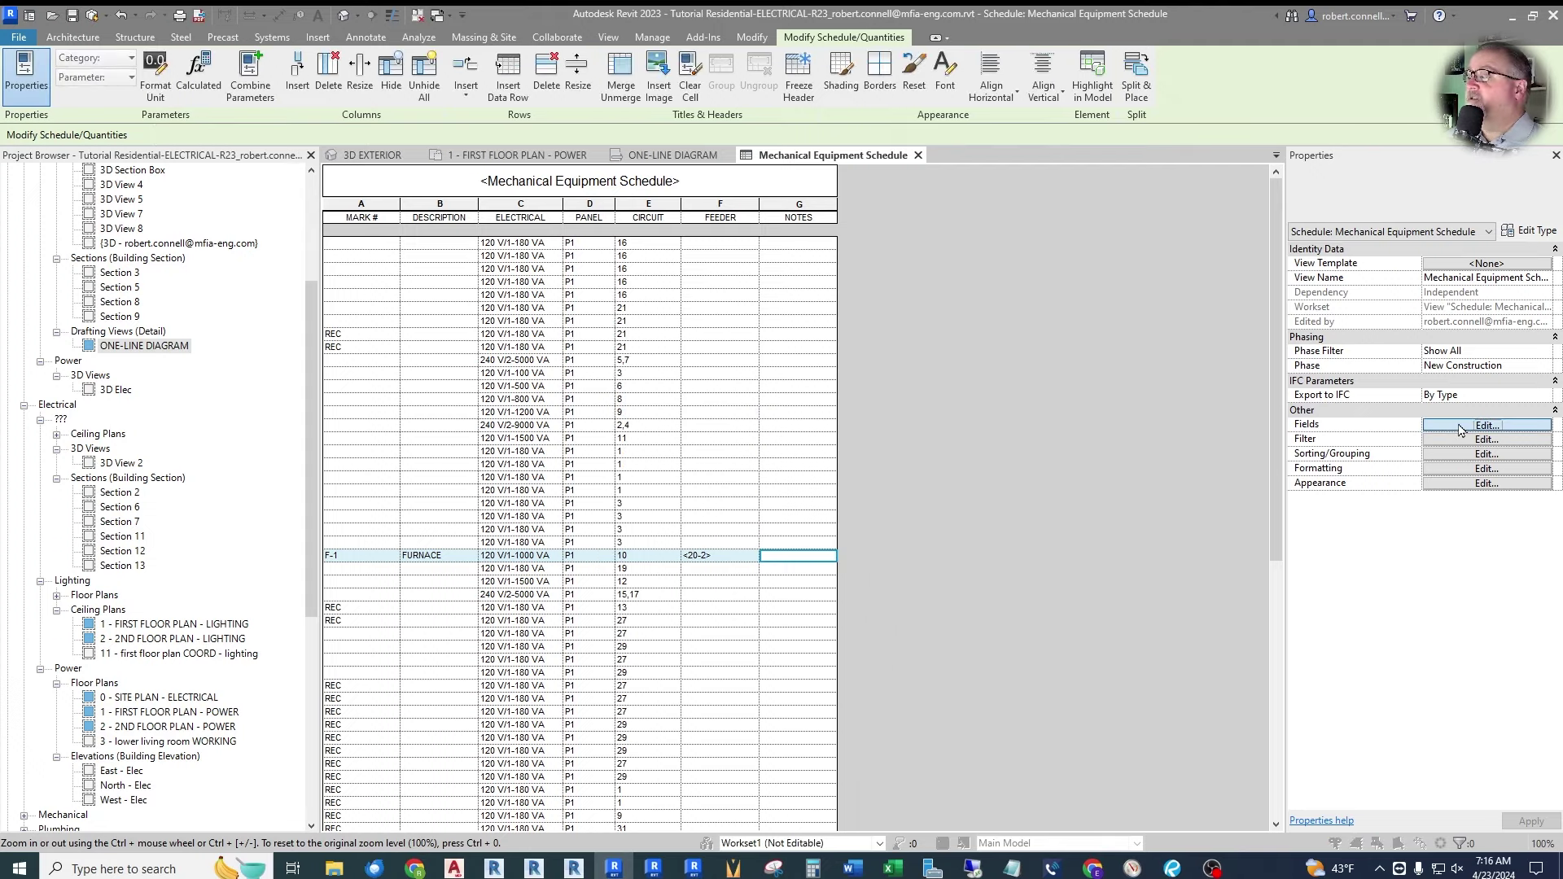
pyautogui.moveTo(778, 482); pyautogui.dragTo(780, 560)
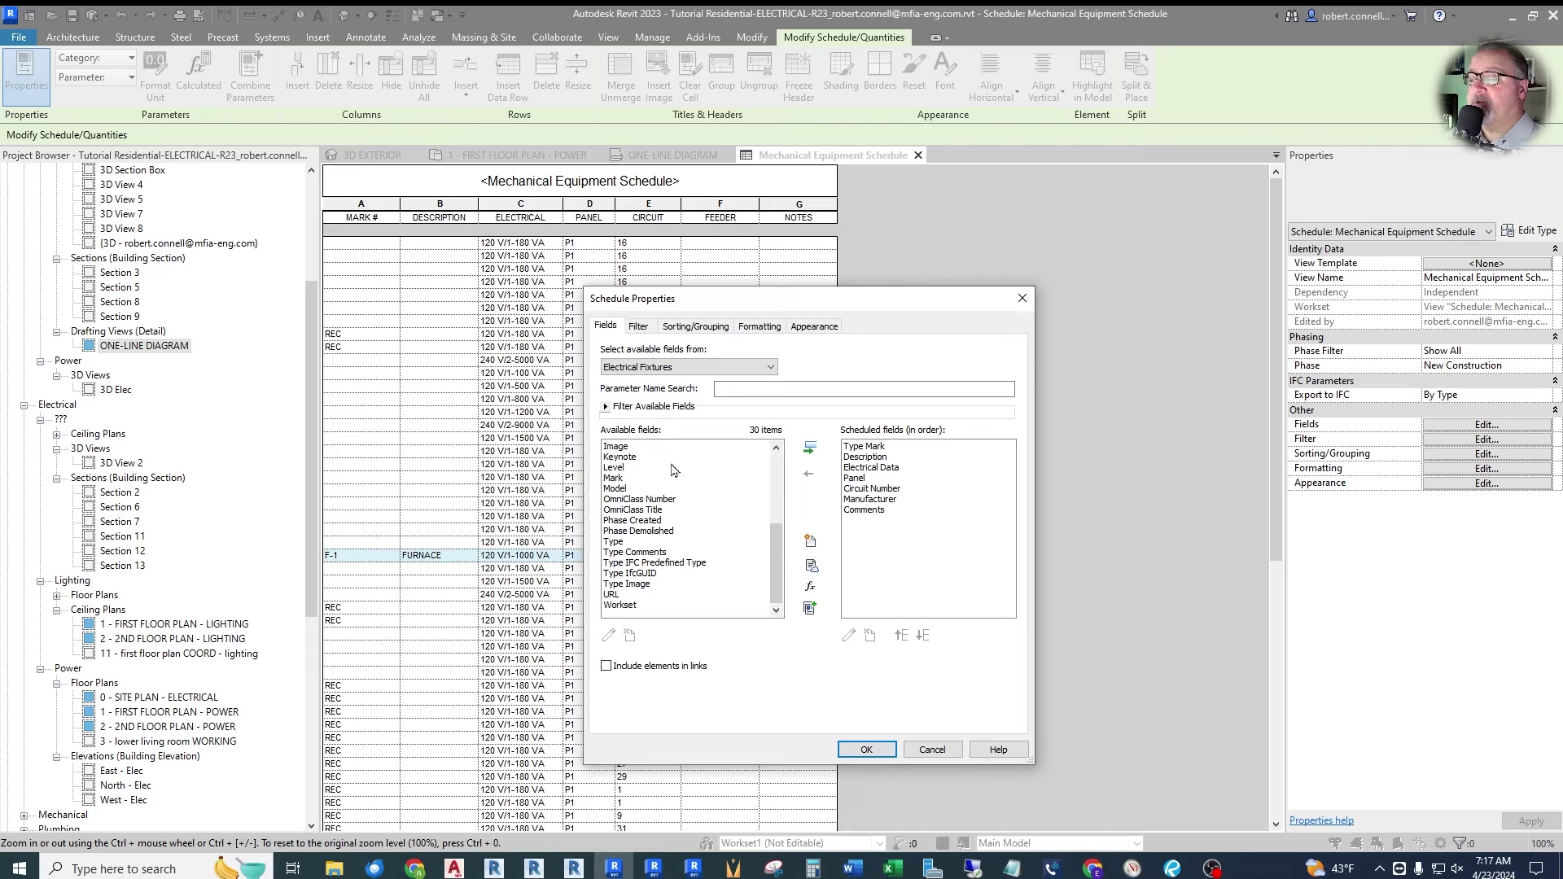
pyautogui.click(651, 553)
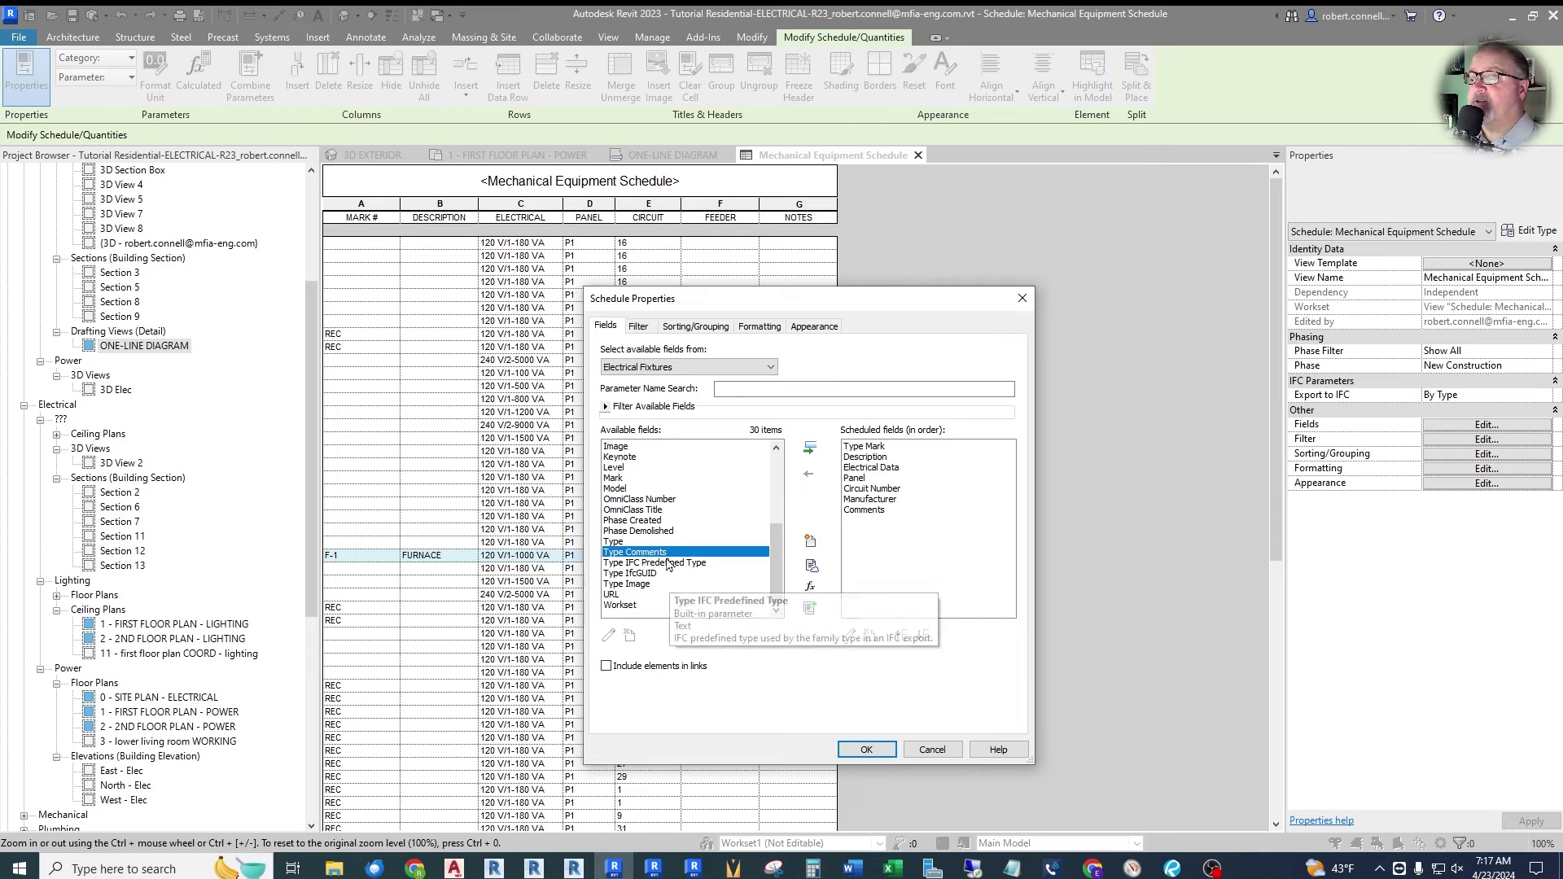
pyautogui.click(809, 448)
pyautogui.click(902, 636)
pyautogui.click(901, 636)
pyautogui.click(901, 635)
pyautogui.click(901, 635)
pyautogui.click(902, 636)
pyautogui.click(901, 636)
pyautogui.click(901, 636)
pyautogui.click(866, 749)
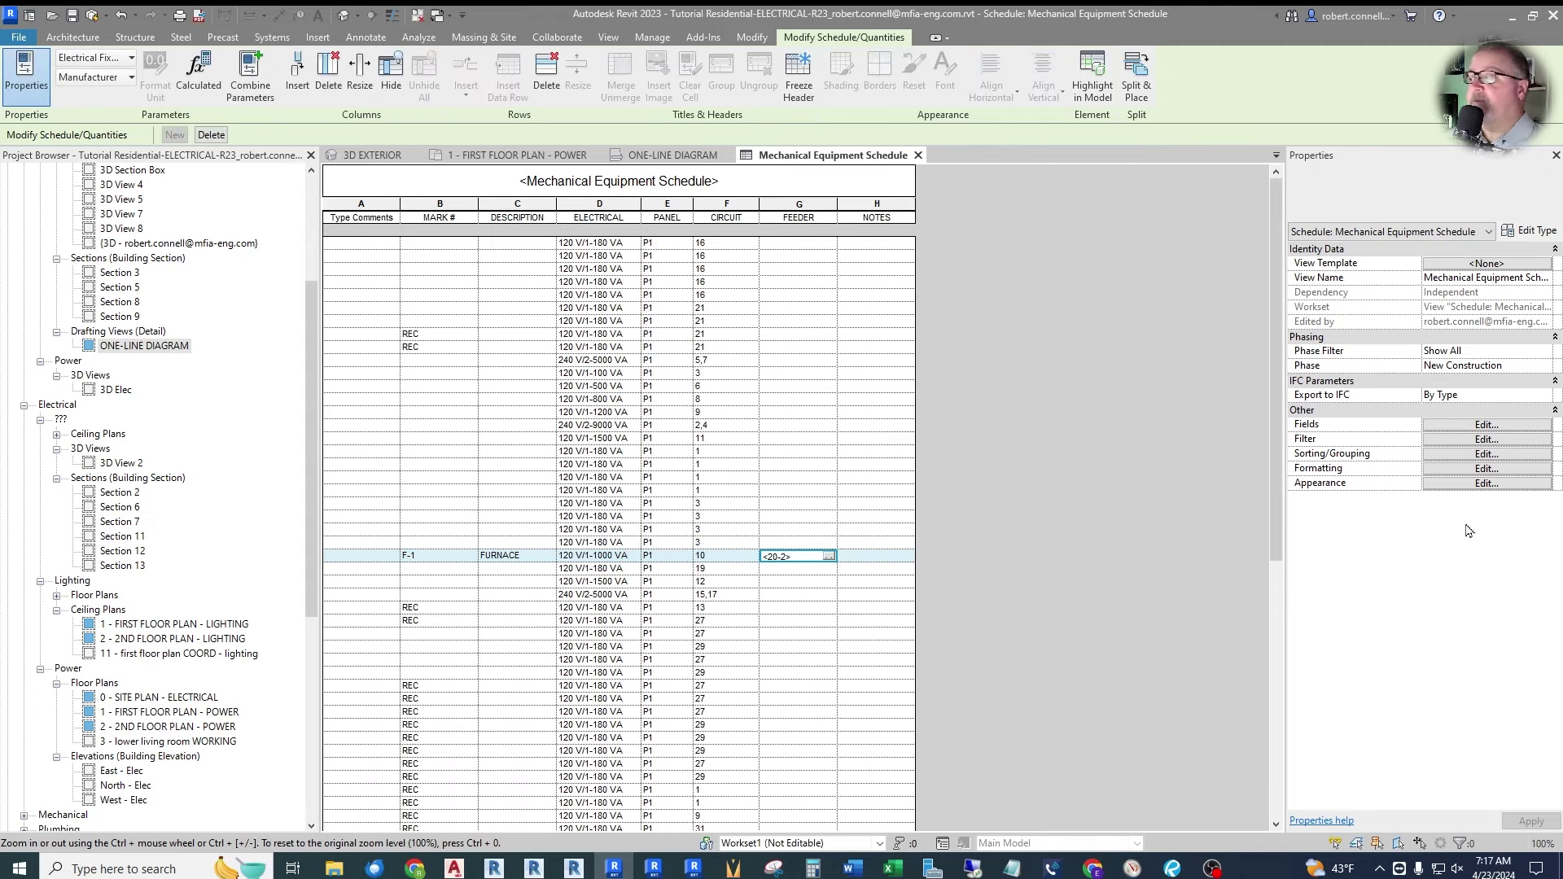
# Filter the Mechanical Equipment Schedule to rows whose Type Comments equals Mech.
pyautogui.click(1455, 439)
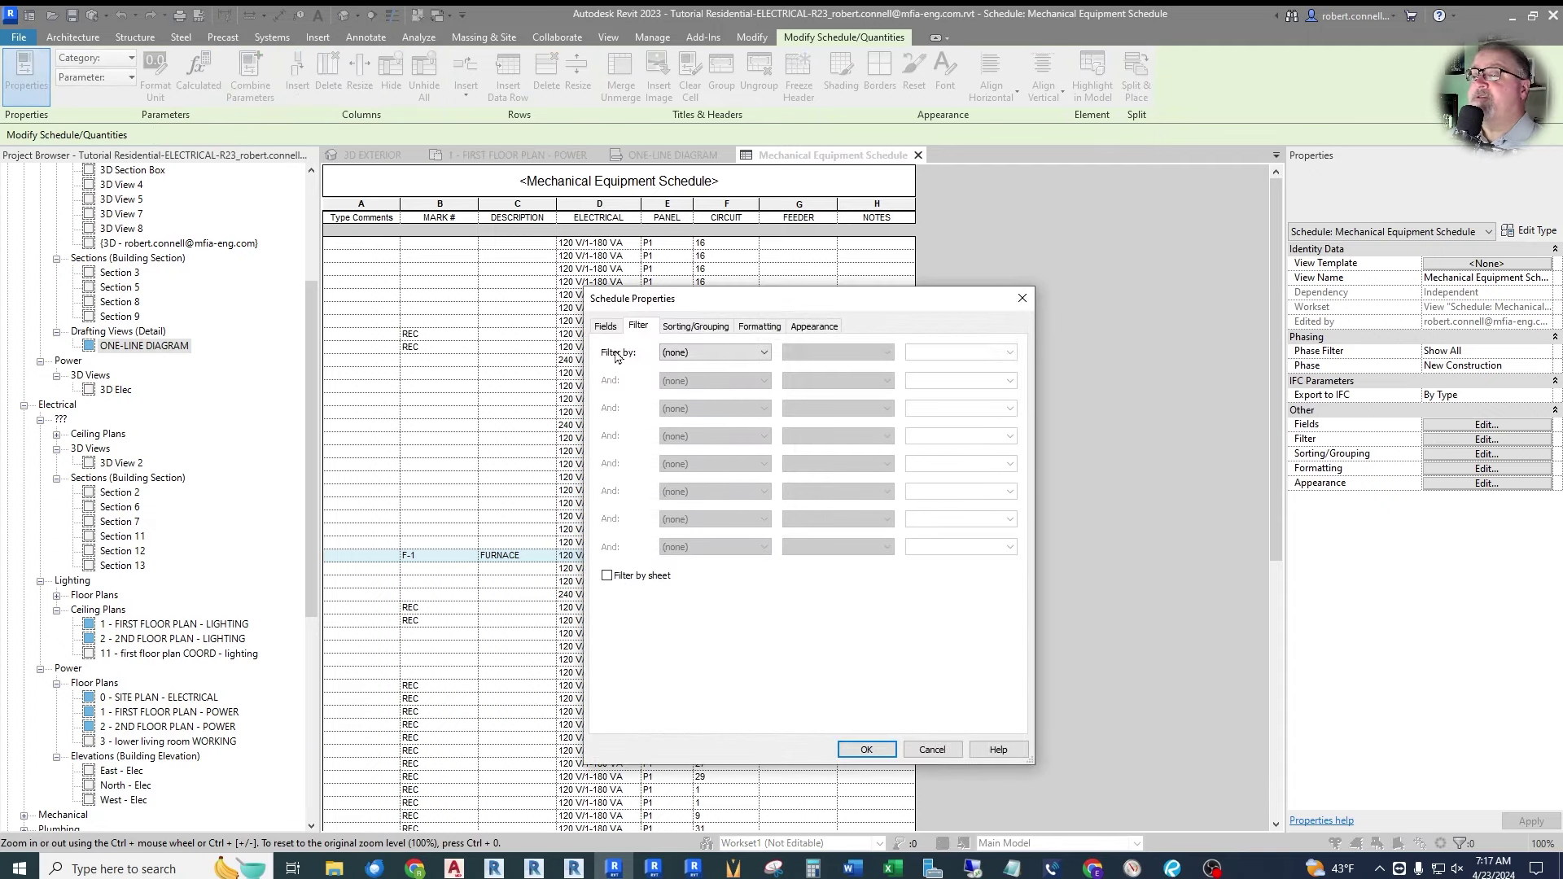
pyautogui.click(715, 353)
pyautogui.click(714, 378)
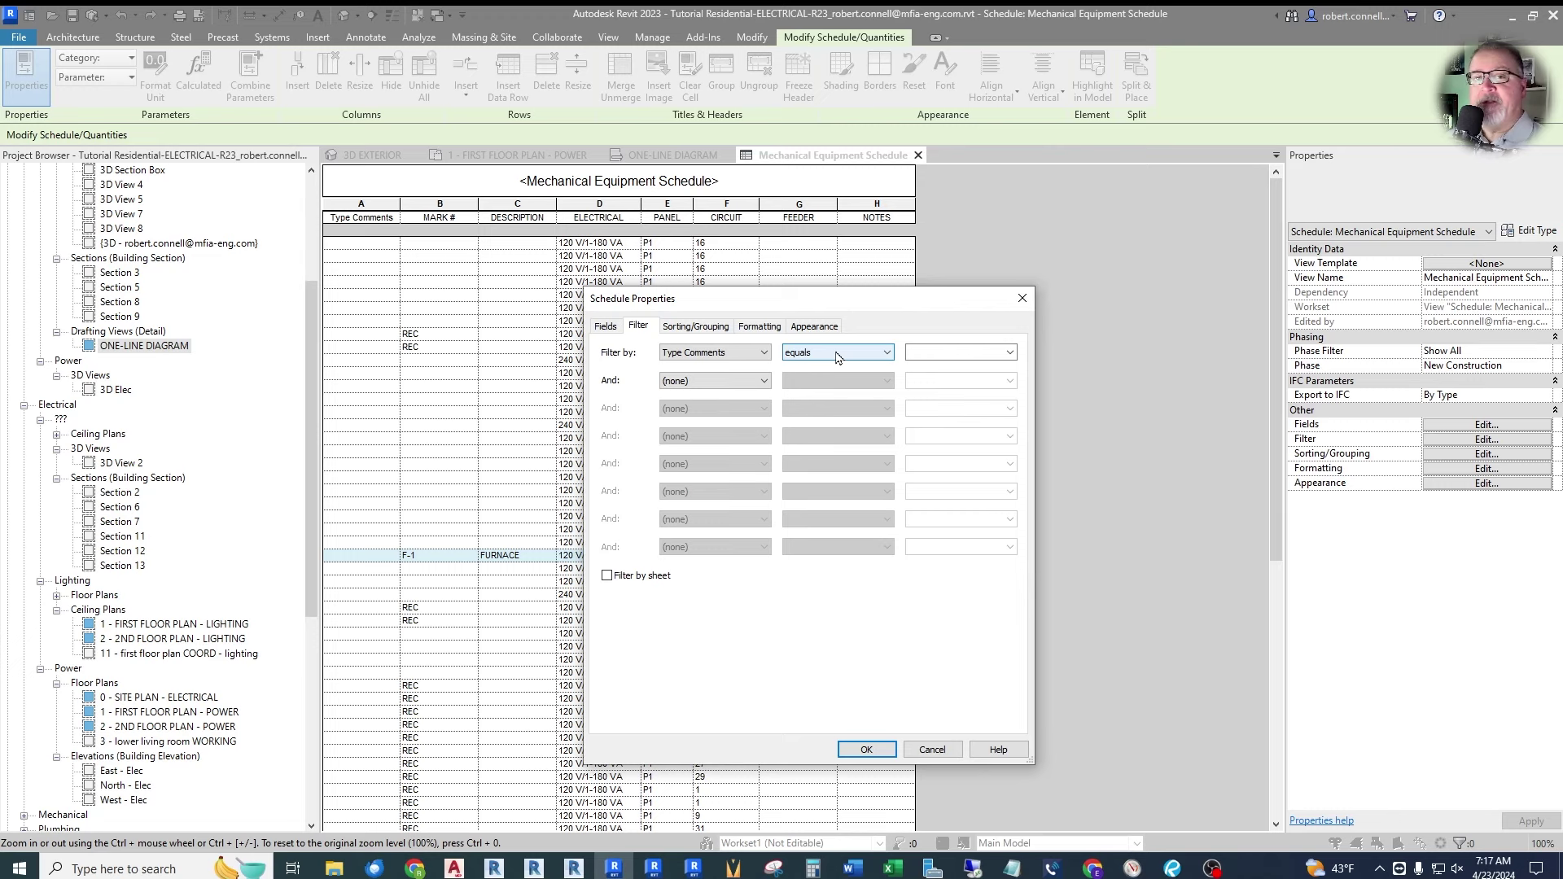
pyautogui.click(927, 350)
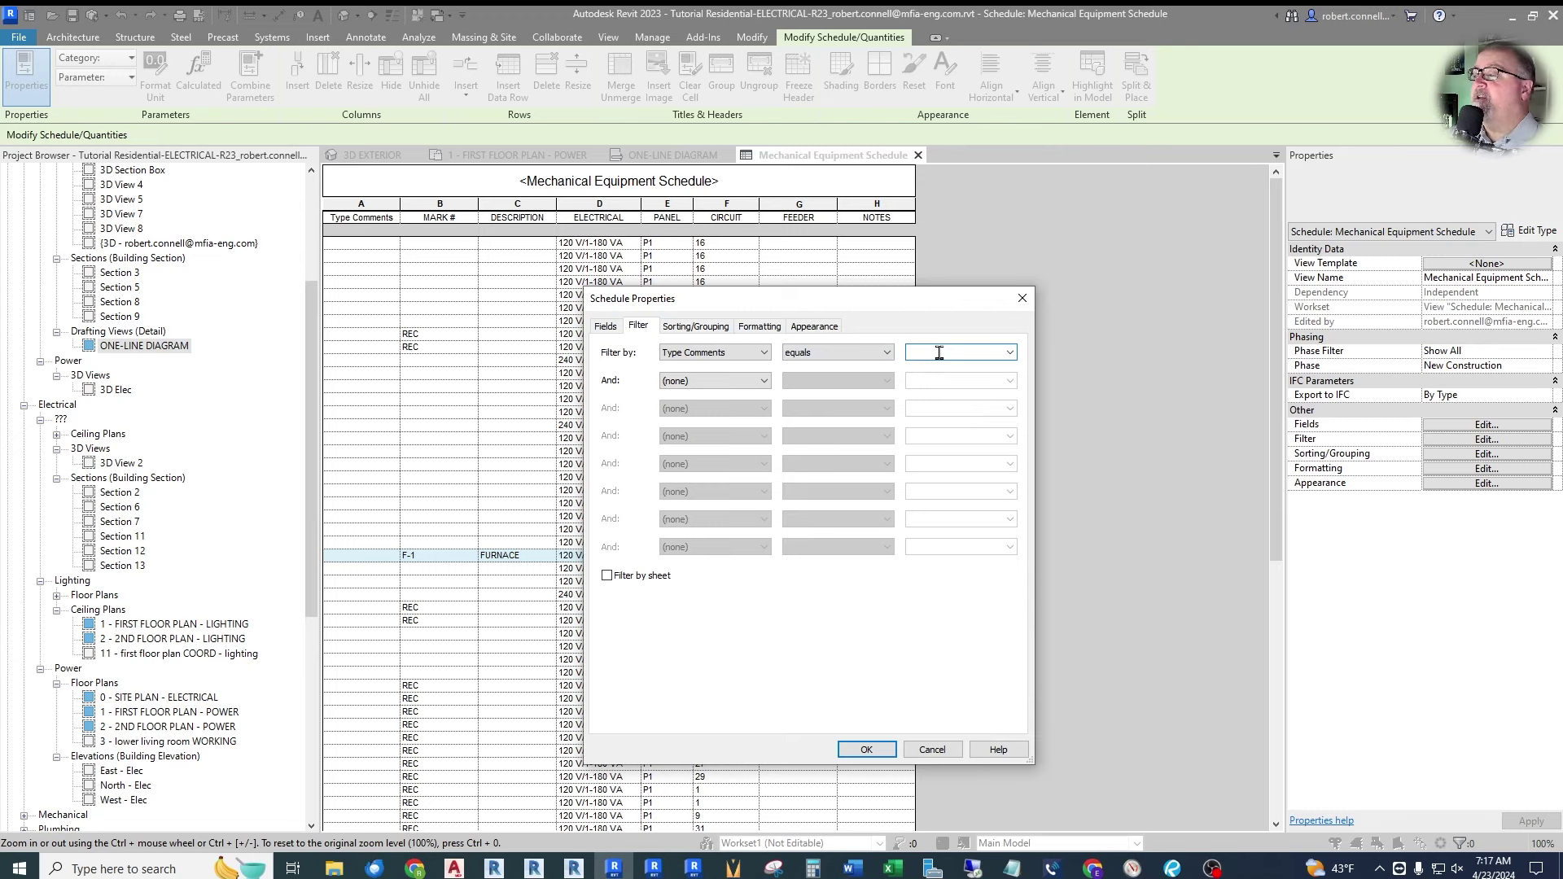
pyautogui.write('q')
pyautogui.press('BackSpace')
pyautogui.write('Mech')
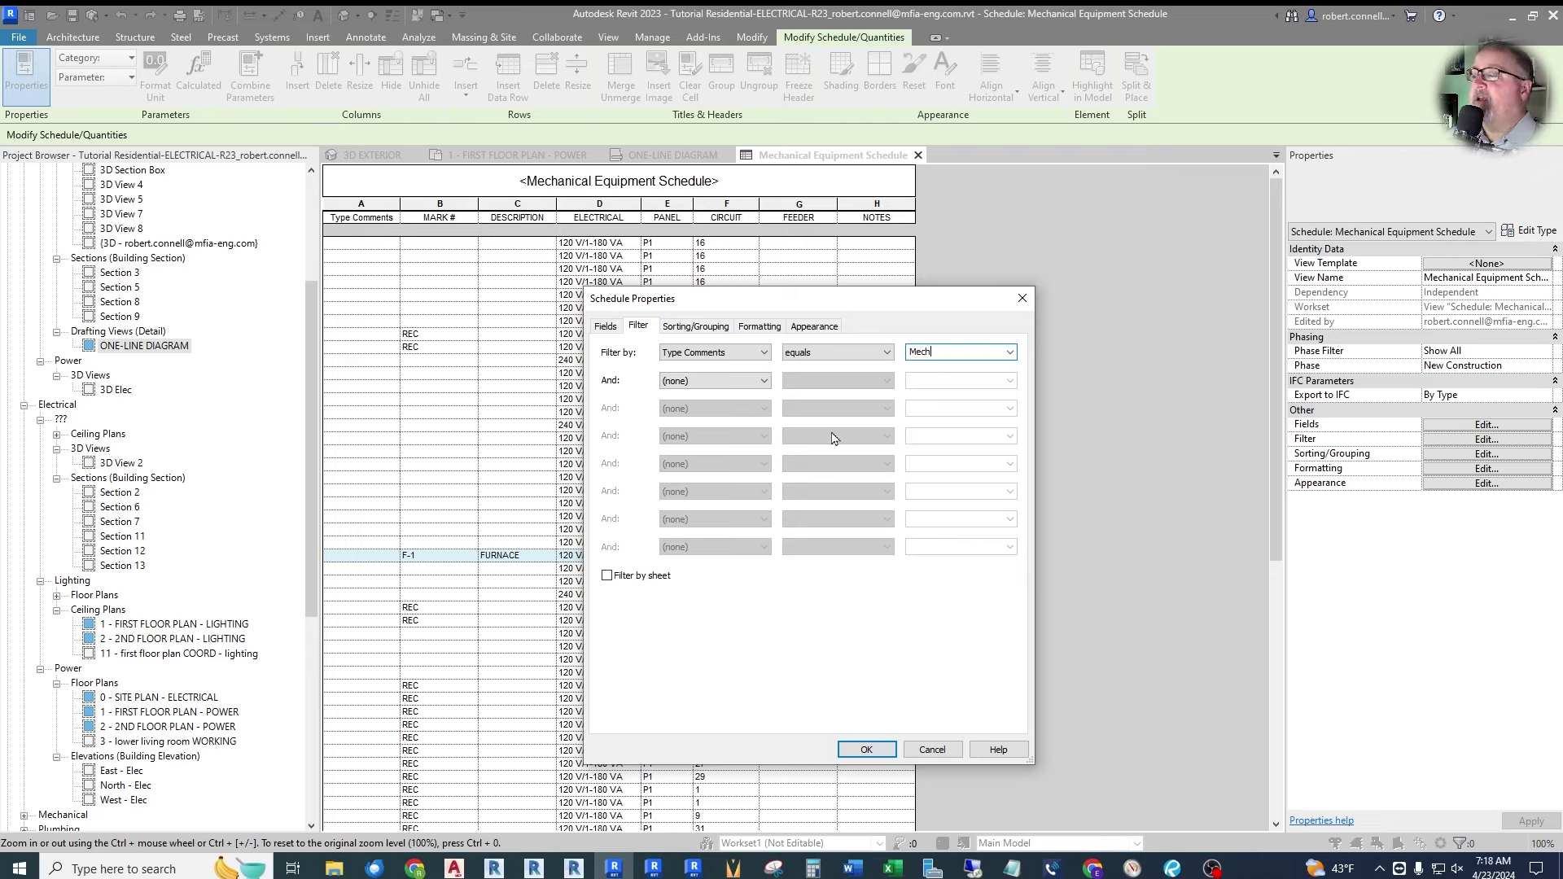
pyautogui.click(966, 351)
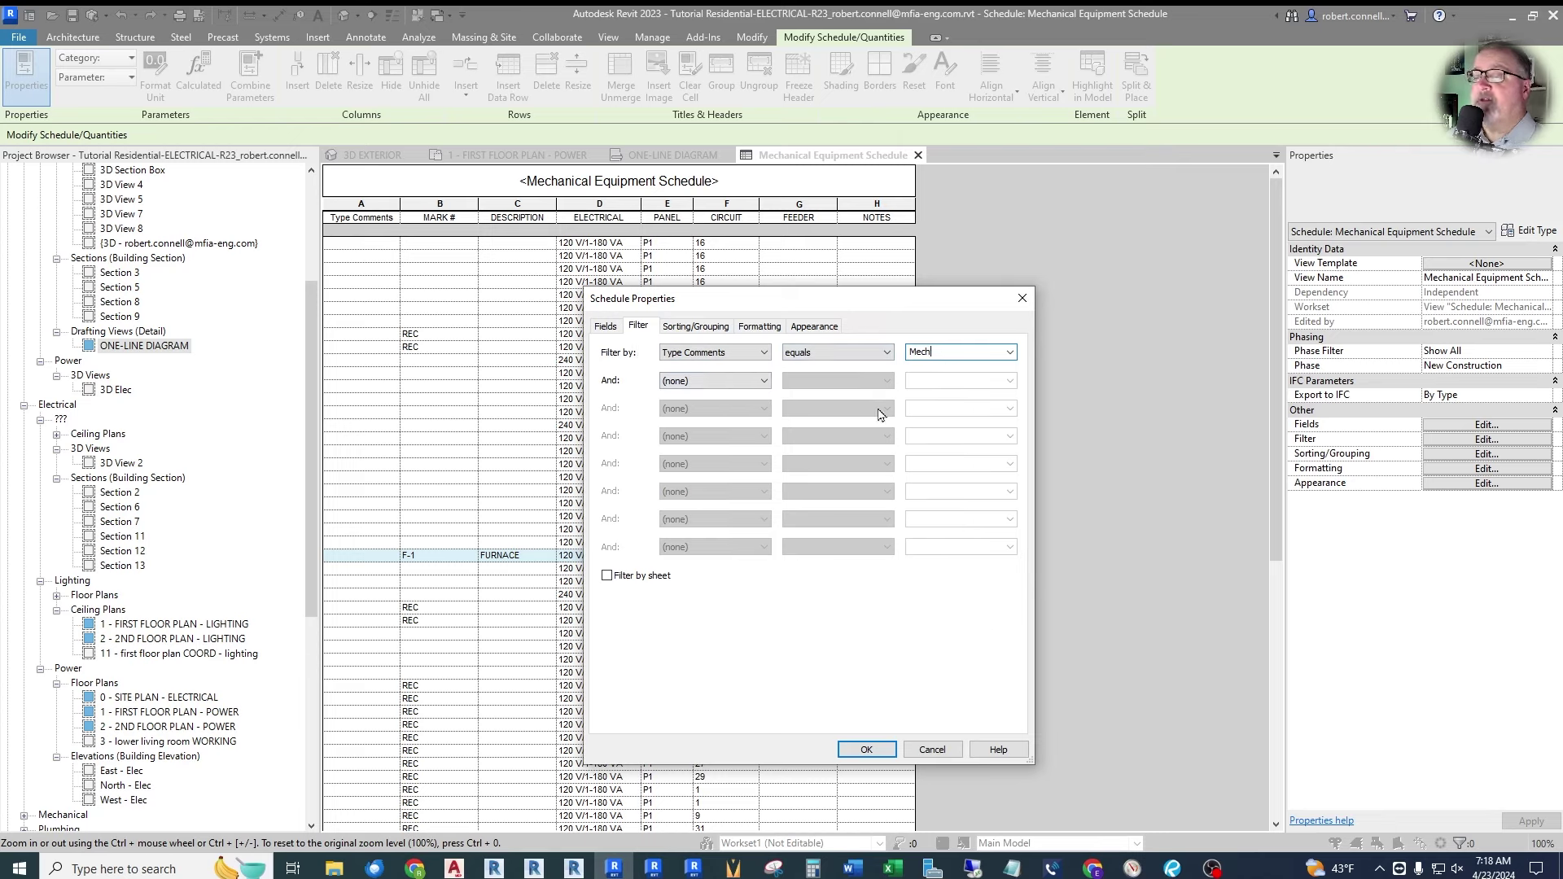
pyautogui.click(867, 749)
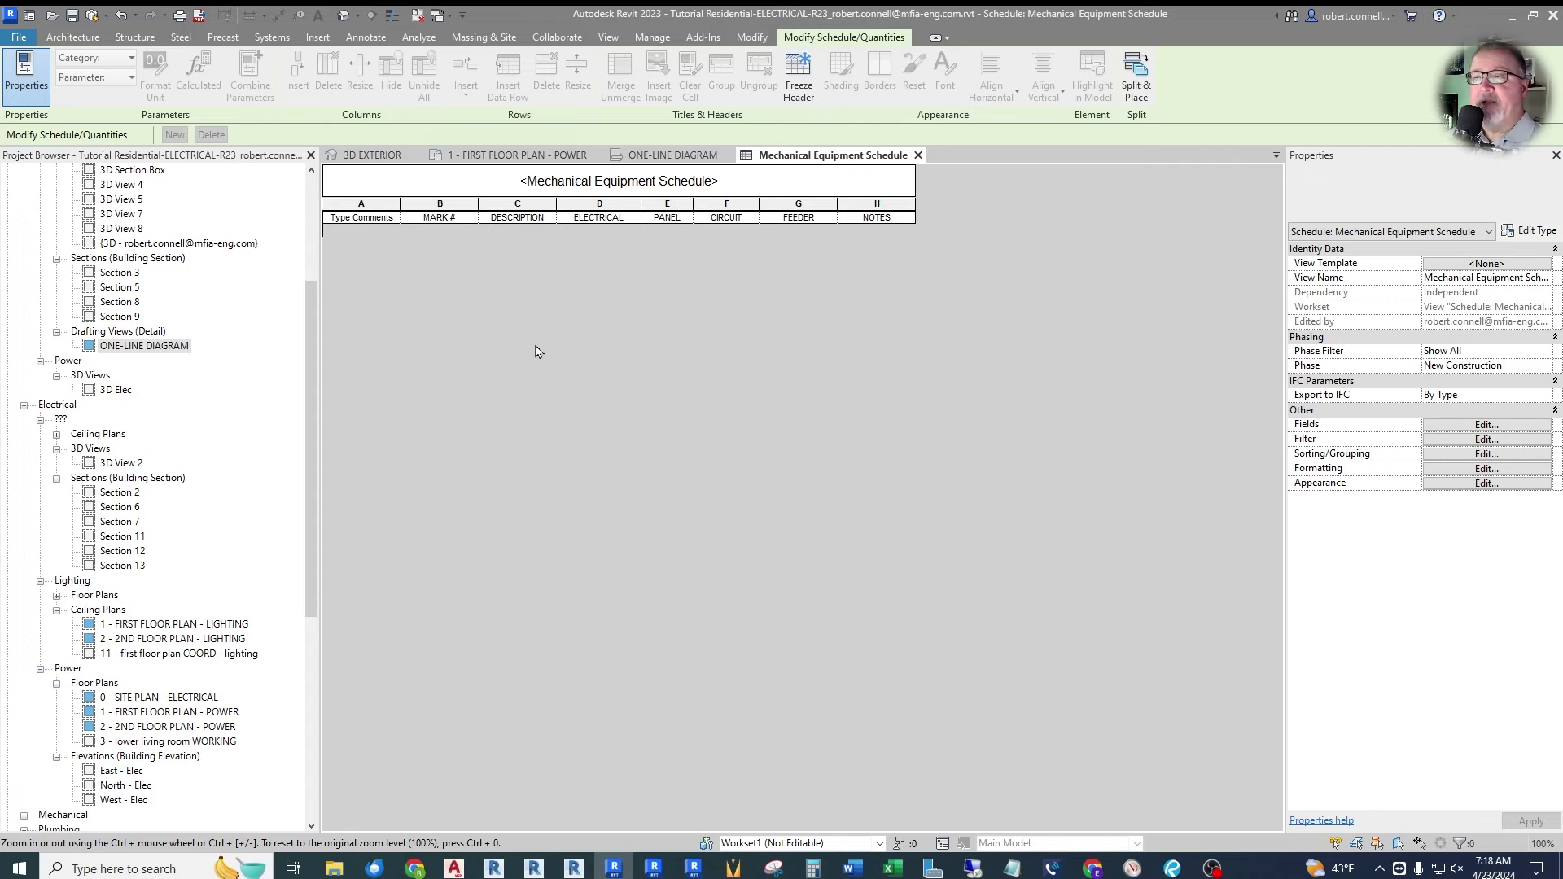
# On the first floor power plan, set the Type Comments of the furnace's fan type to Mech.
pyautogui.click(518, 155)
pyautogui.click(666, 456)
pyautogui.click(1529, 230)
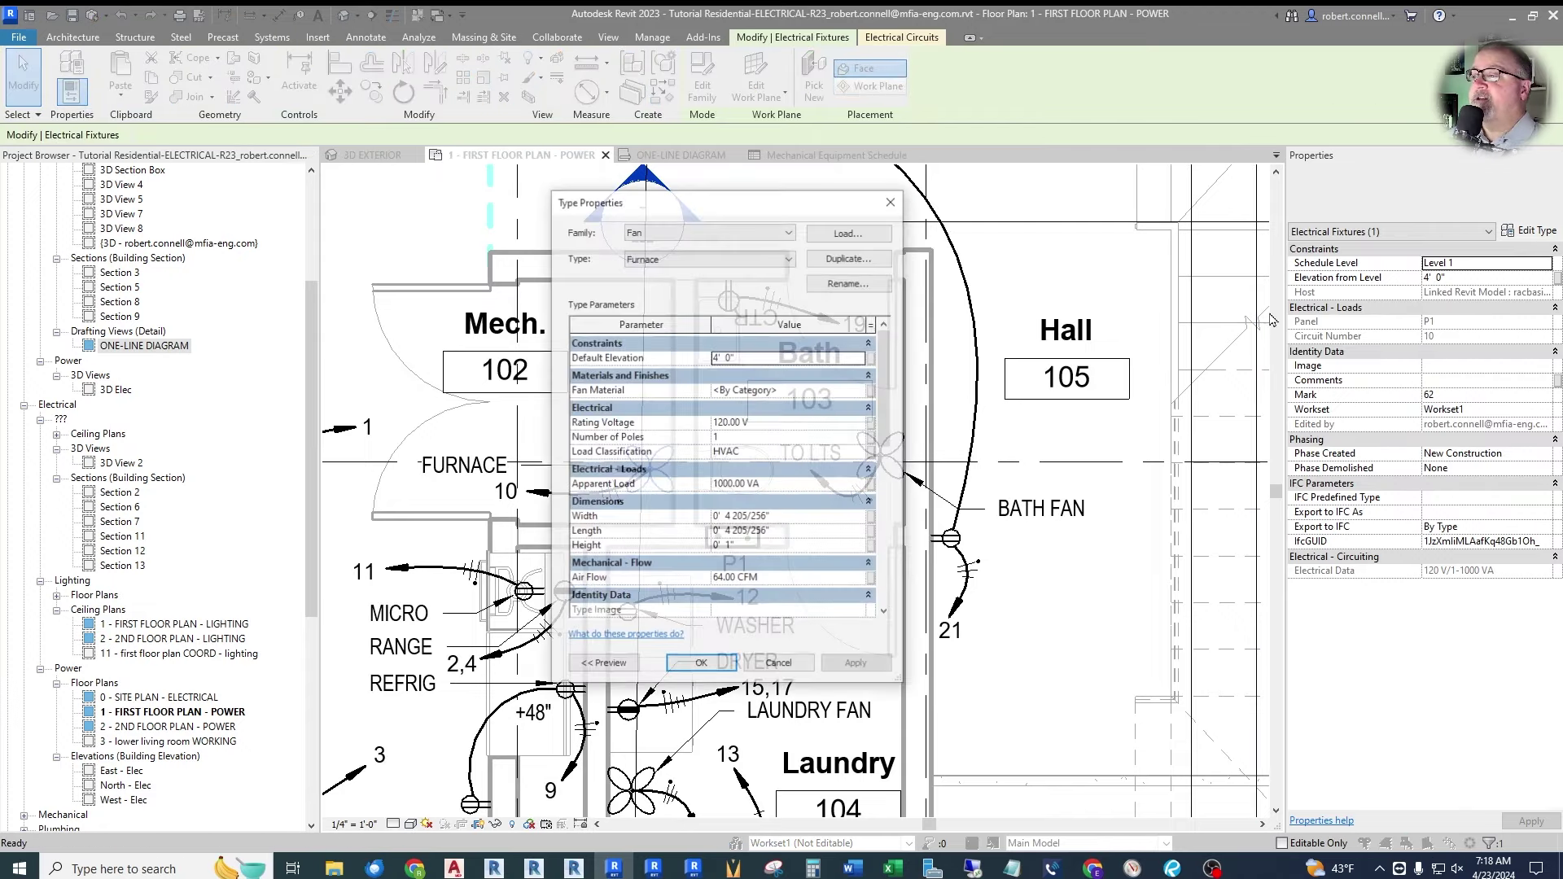
pyautogui.scroll(-5, 783, 492)
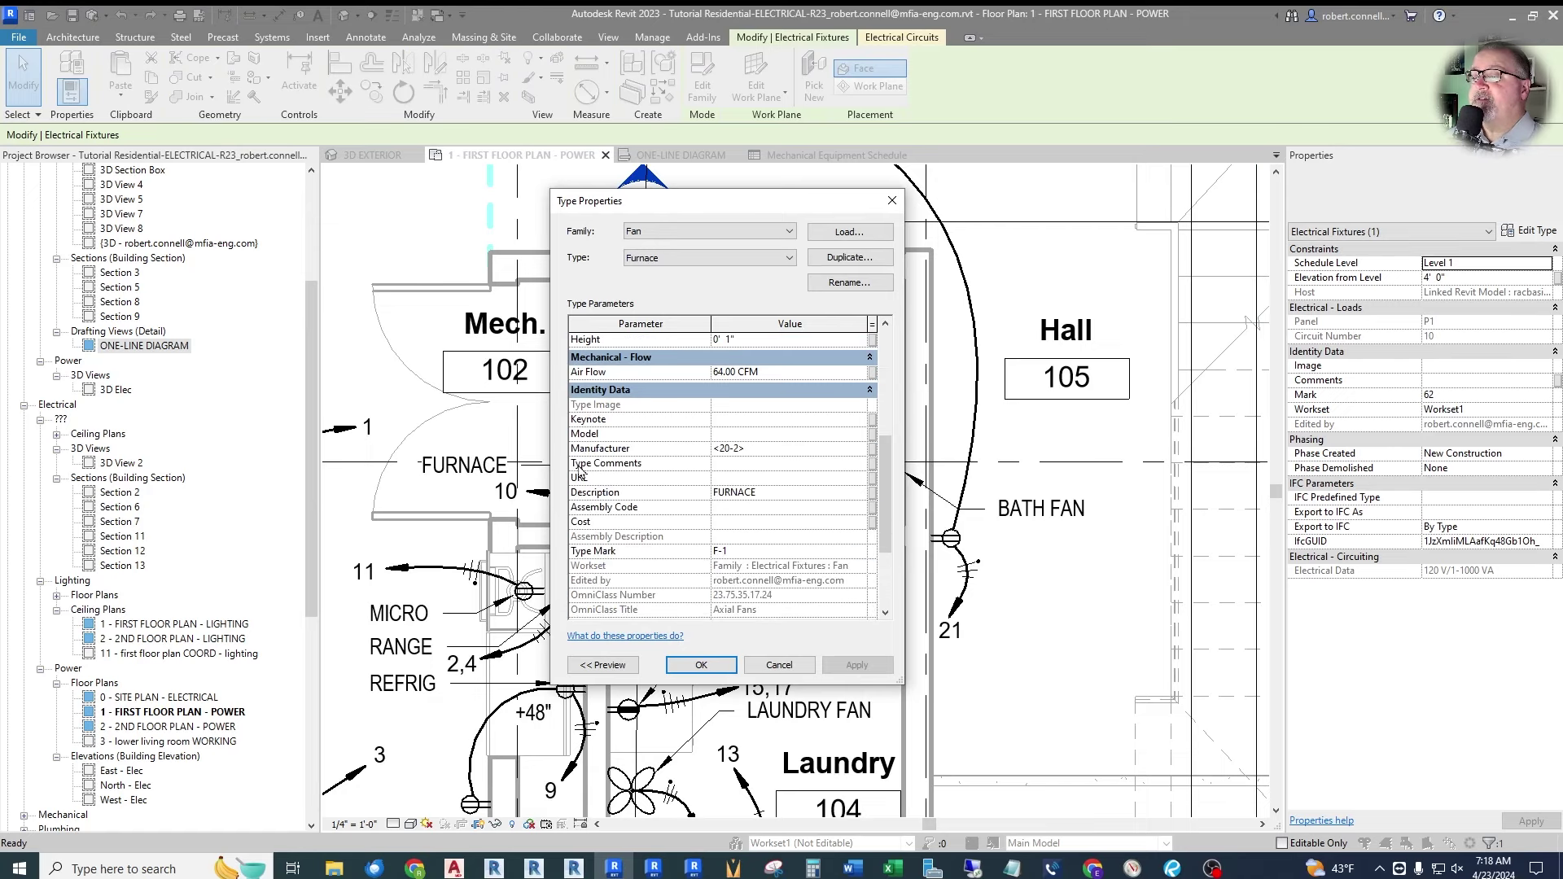
pyautogui.click(742, 464)
pyautogui.write('Mech')
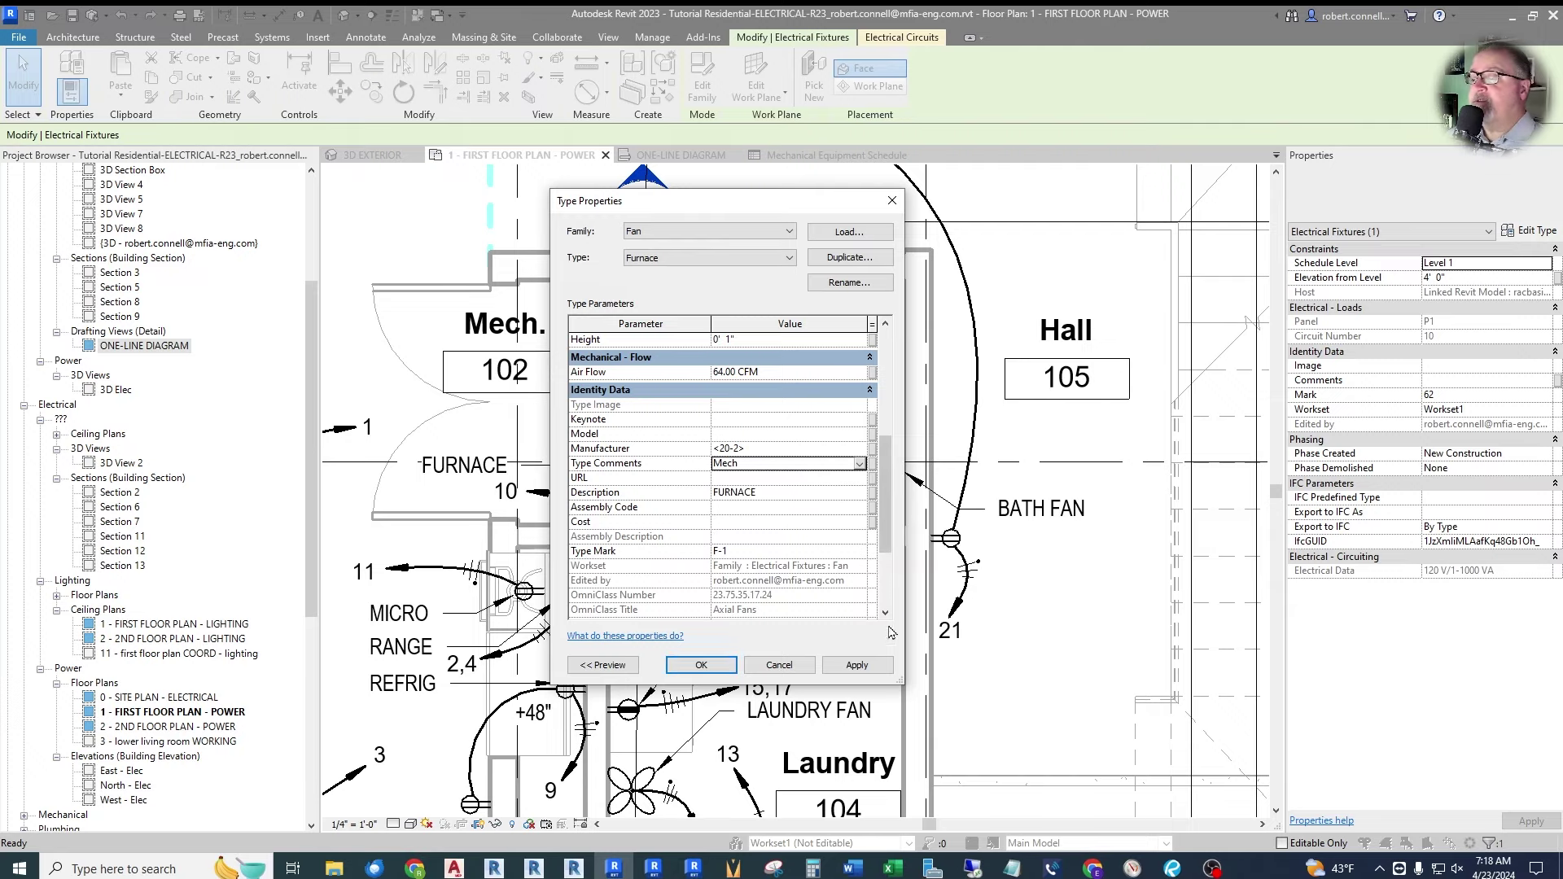
pyautogui.click(710, 668)
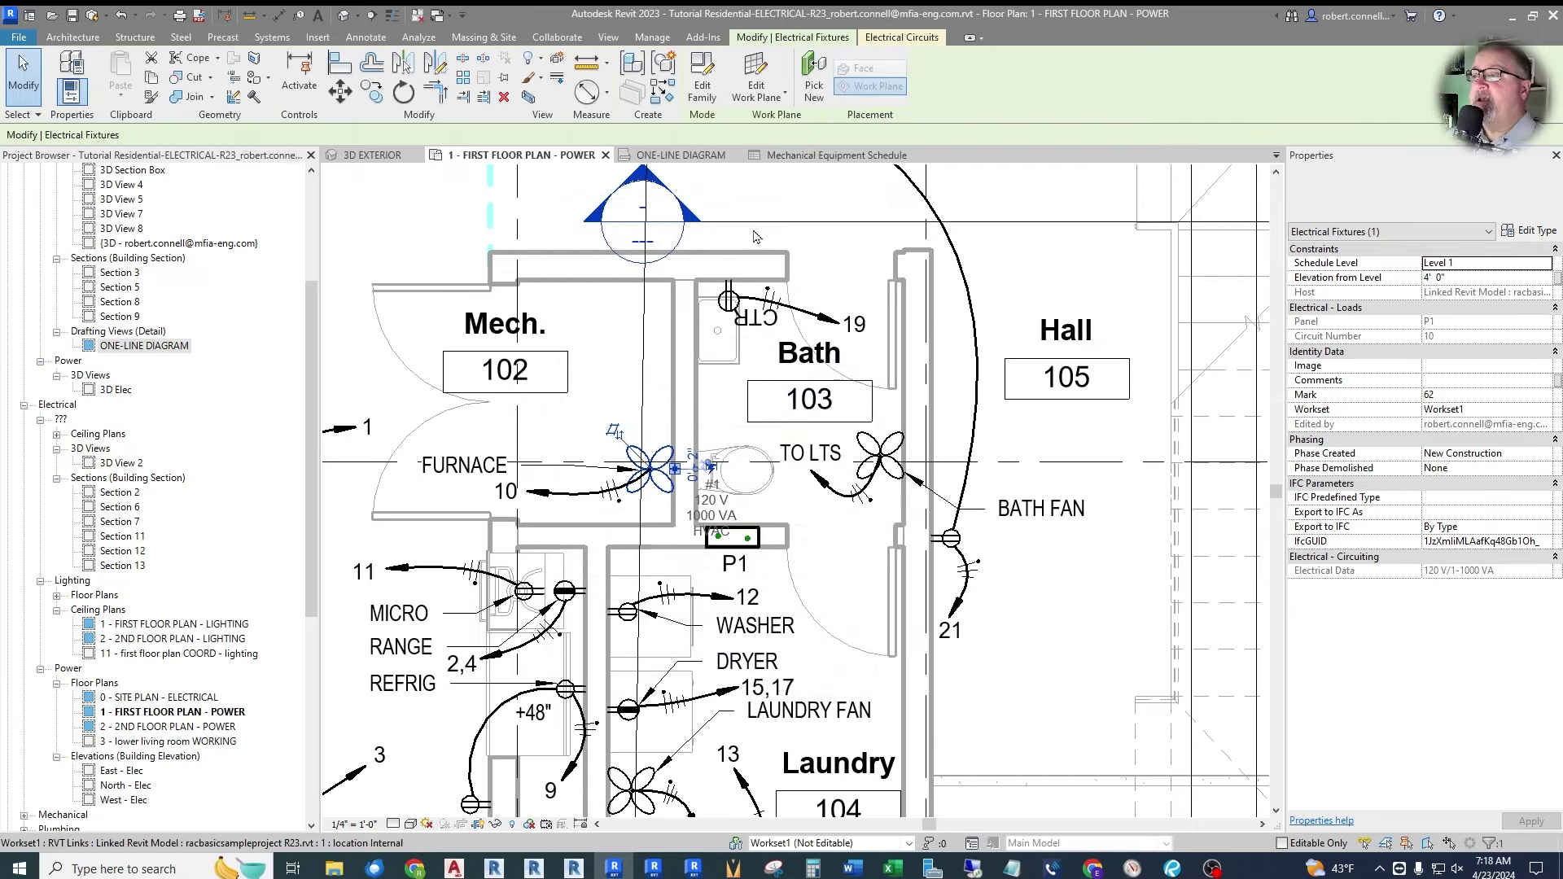
# Remove the Type Comments filter from the Mechanical Equipment Schedule by setting its filter to none.
pyautogui.click(803, 155)
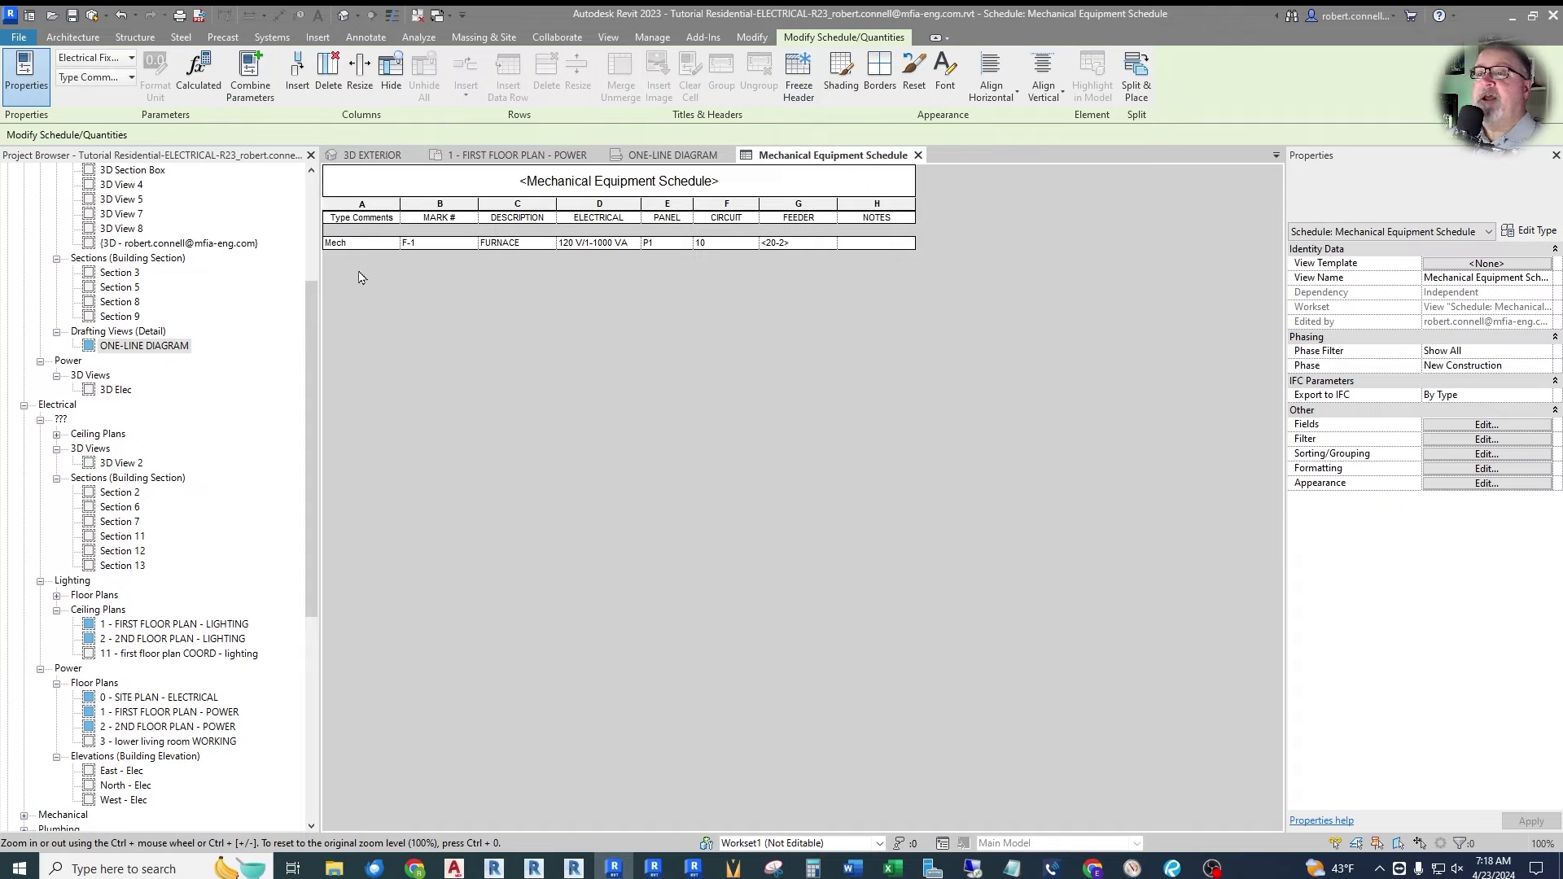
pyautogui.click(534, 156)
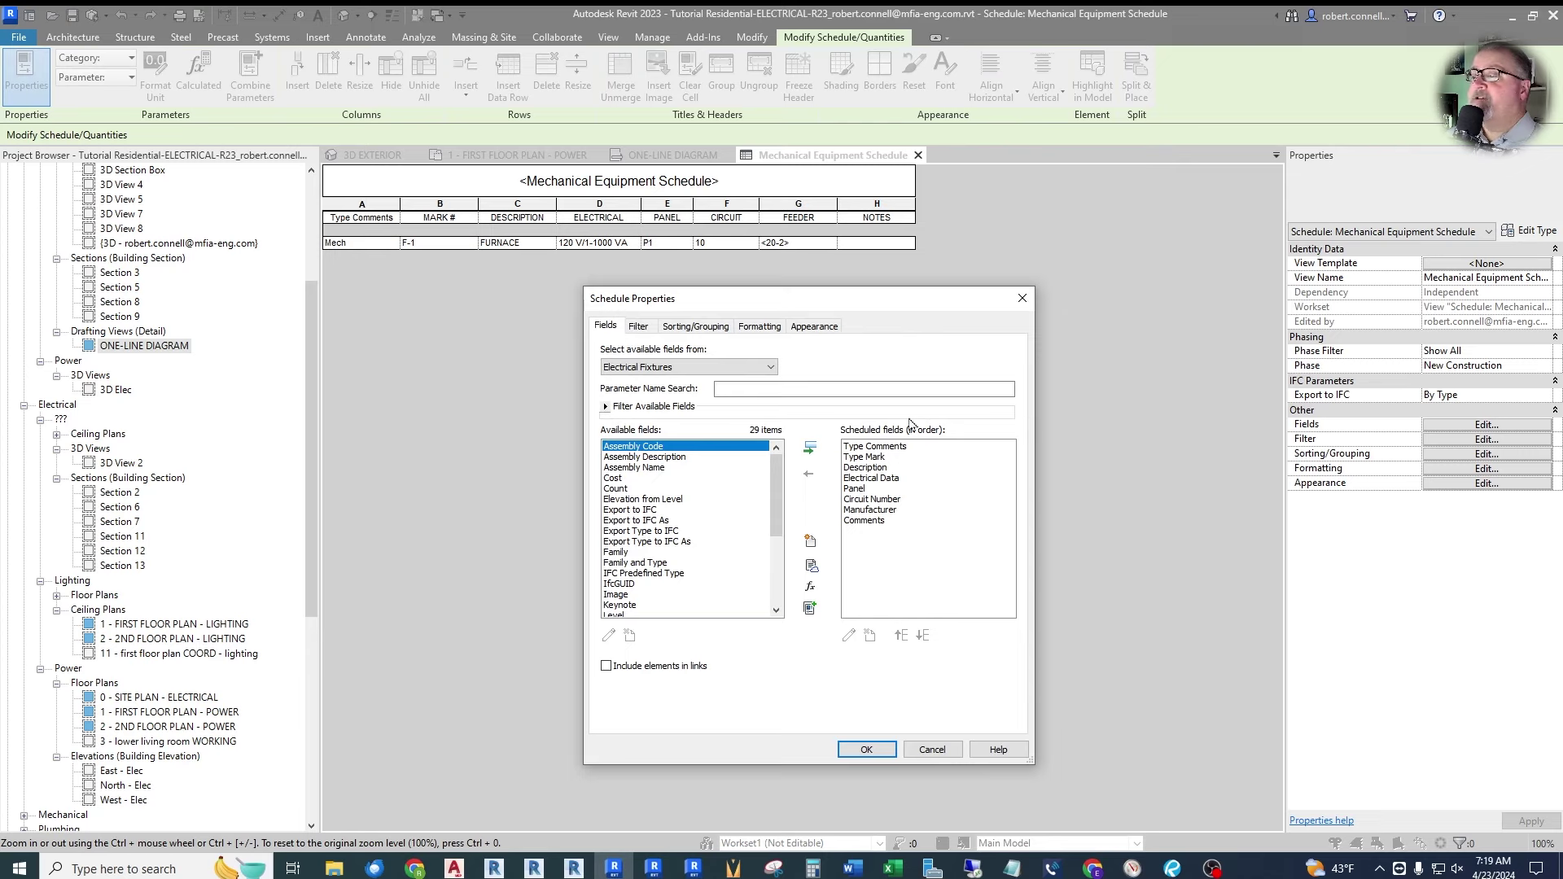
pyautogui.click(639, 326)
pyautogui.click(765, 352)
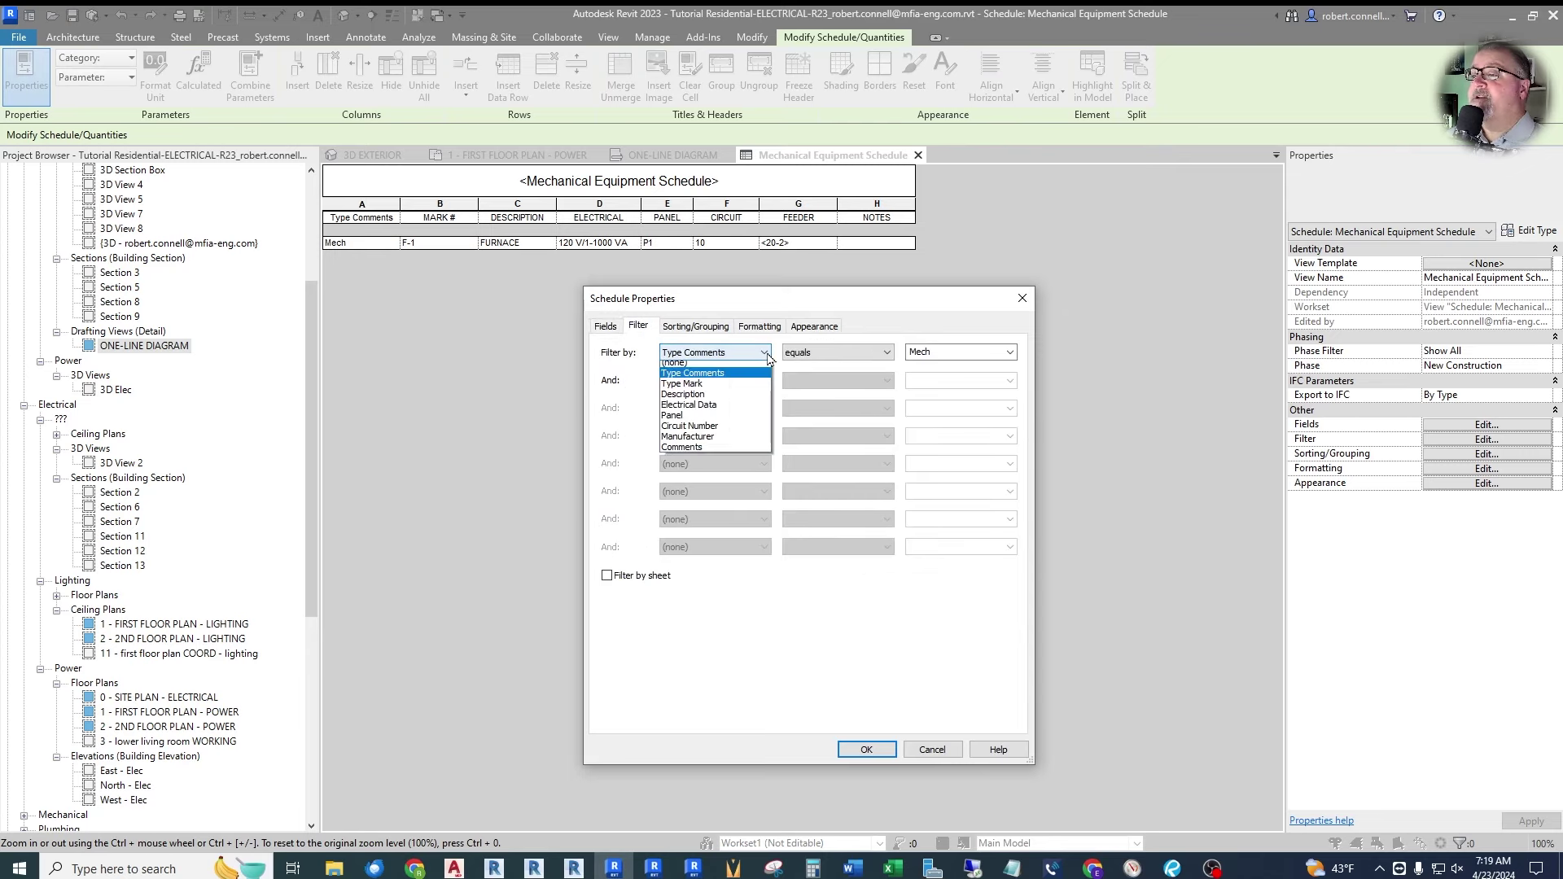
pyautogui.click(690, 372)
pyautogui.click(868, 749)
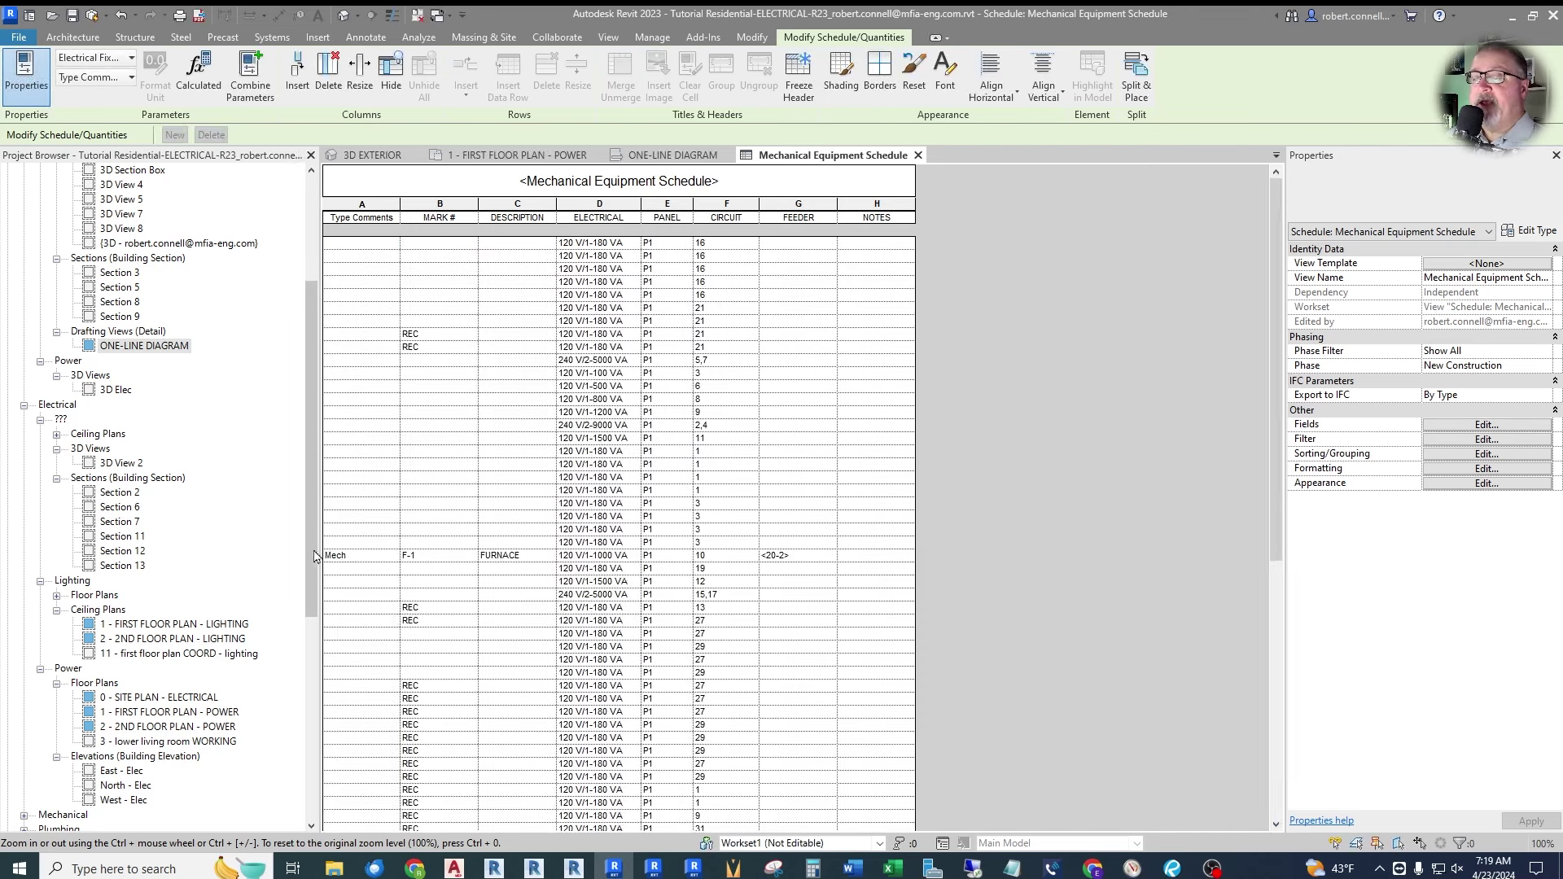
# Set the Type Comments of the BF-1 bath fan type to Mech in the schedule and apply it to all elements of that type.
pyautogui.scroll(-1, 391, 546)
pyautogui.scroll(-10, 391, 546)
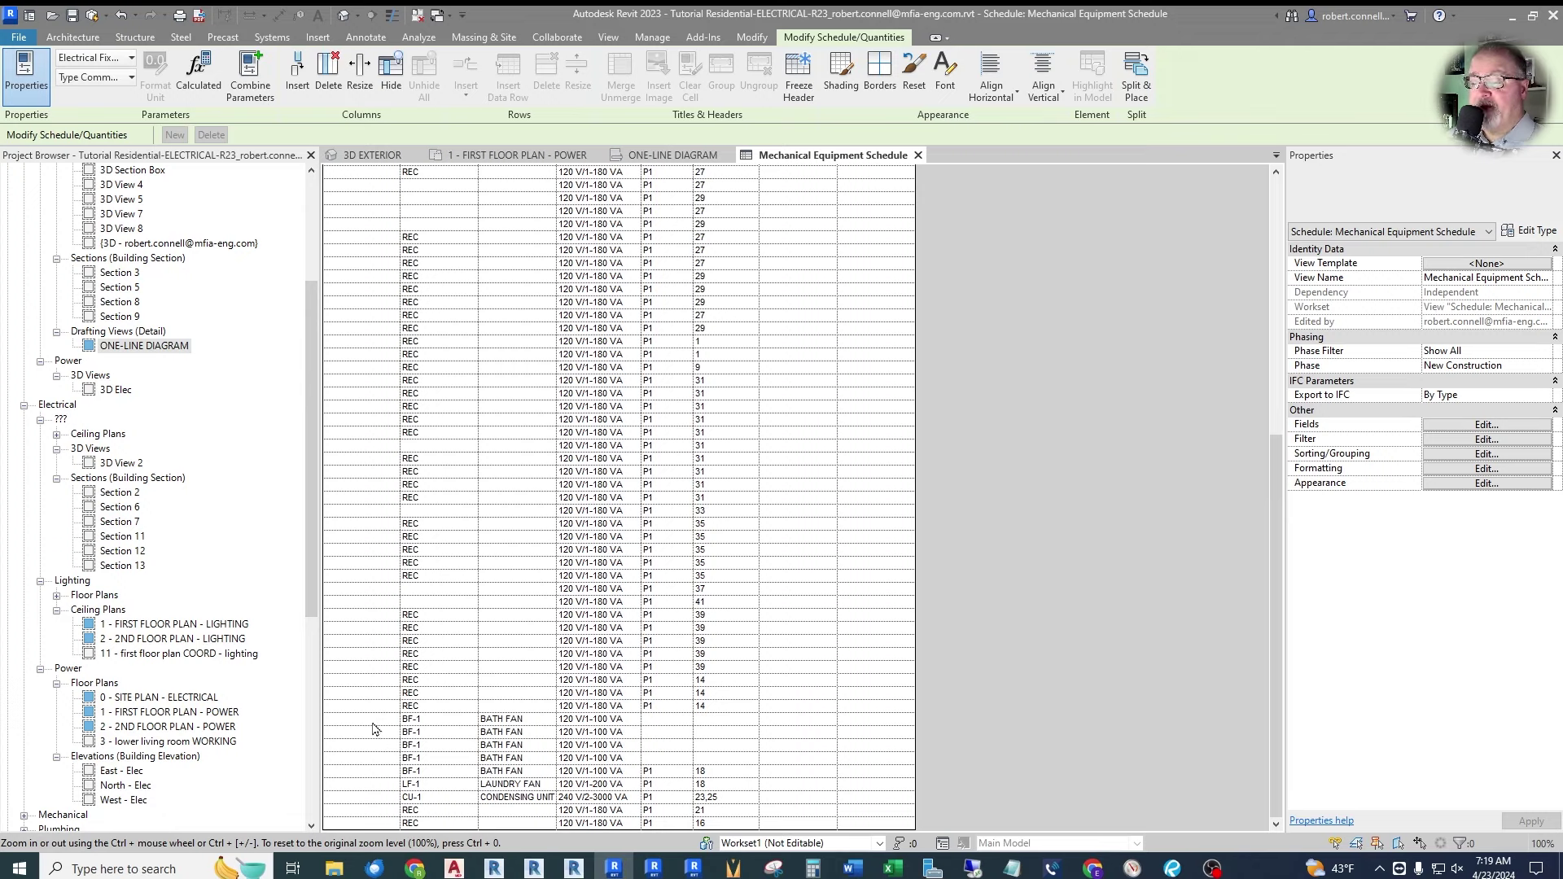
pyautogui.click(371, 720)
pyautogui.write('Mech')
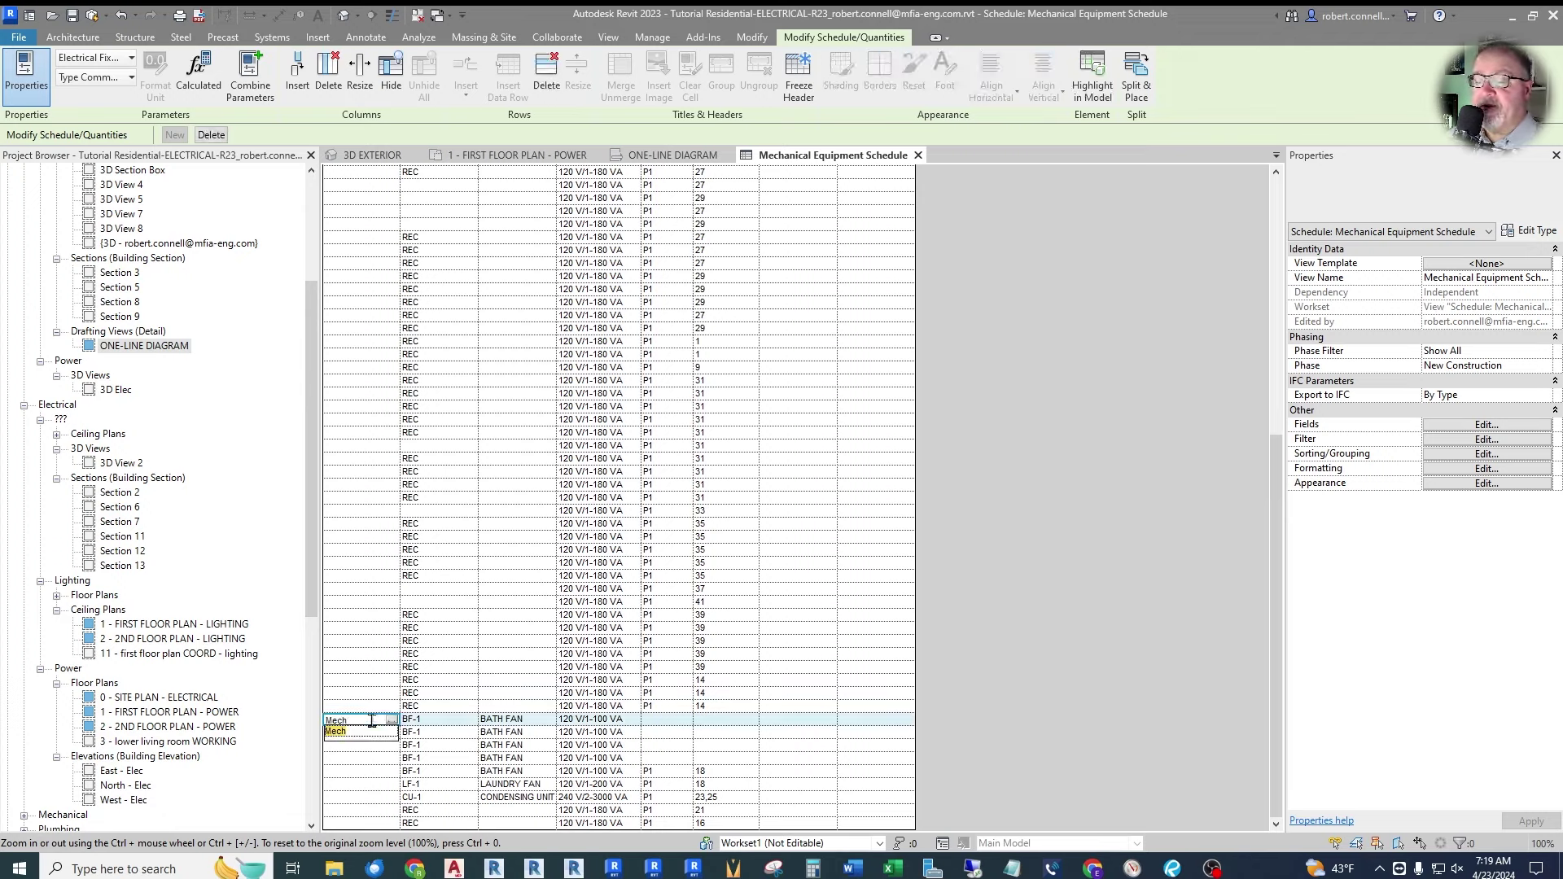
pyautogui.click(375, 733)
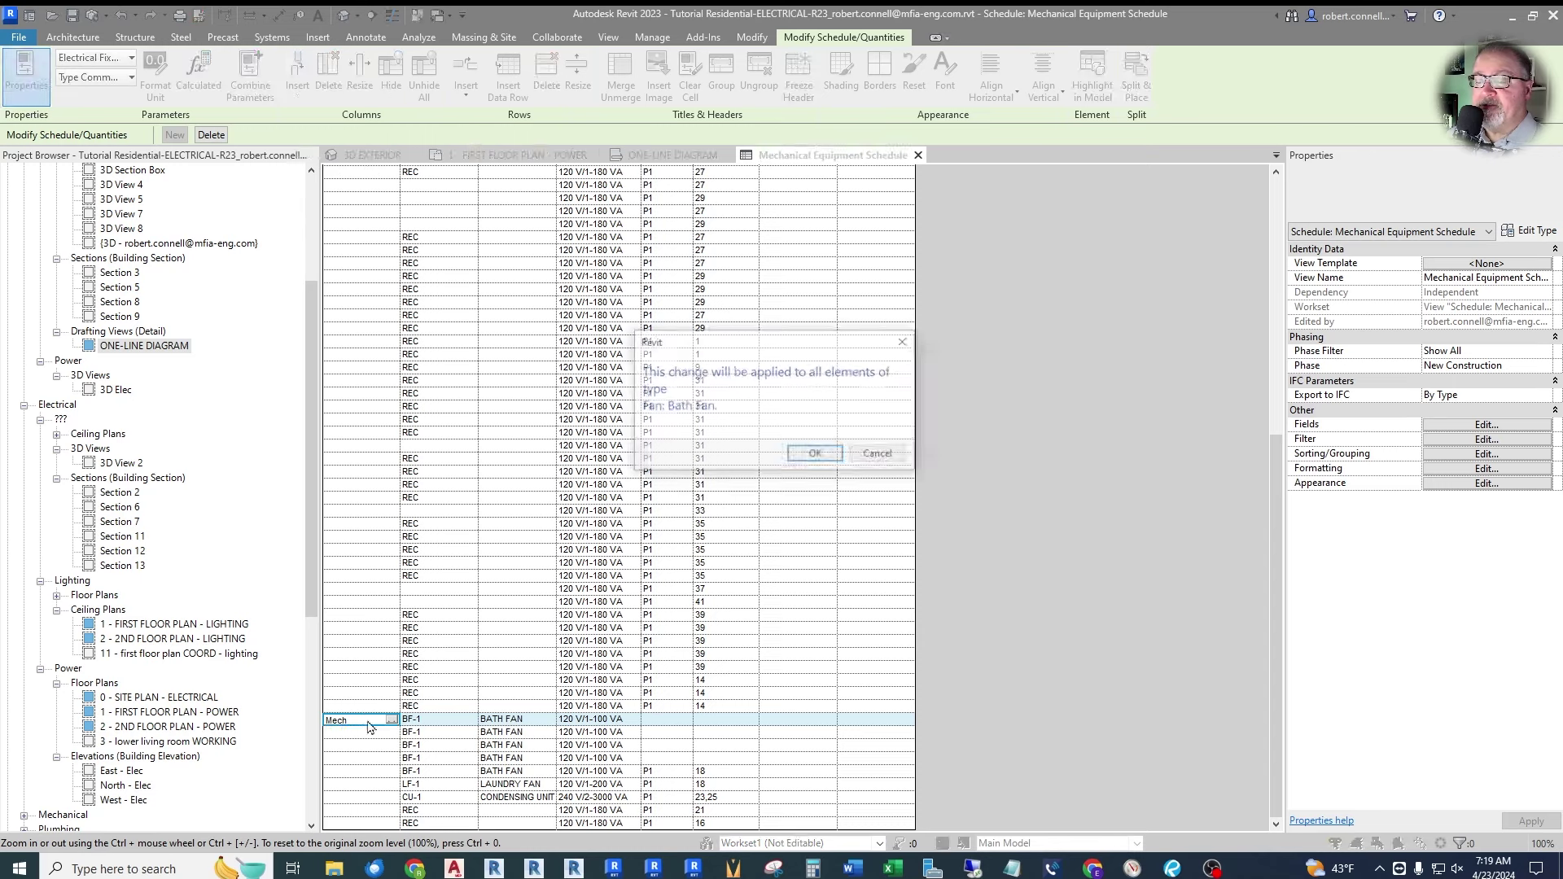
pyautogui.click(816, 454)
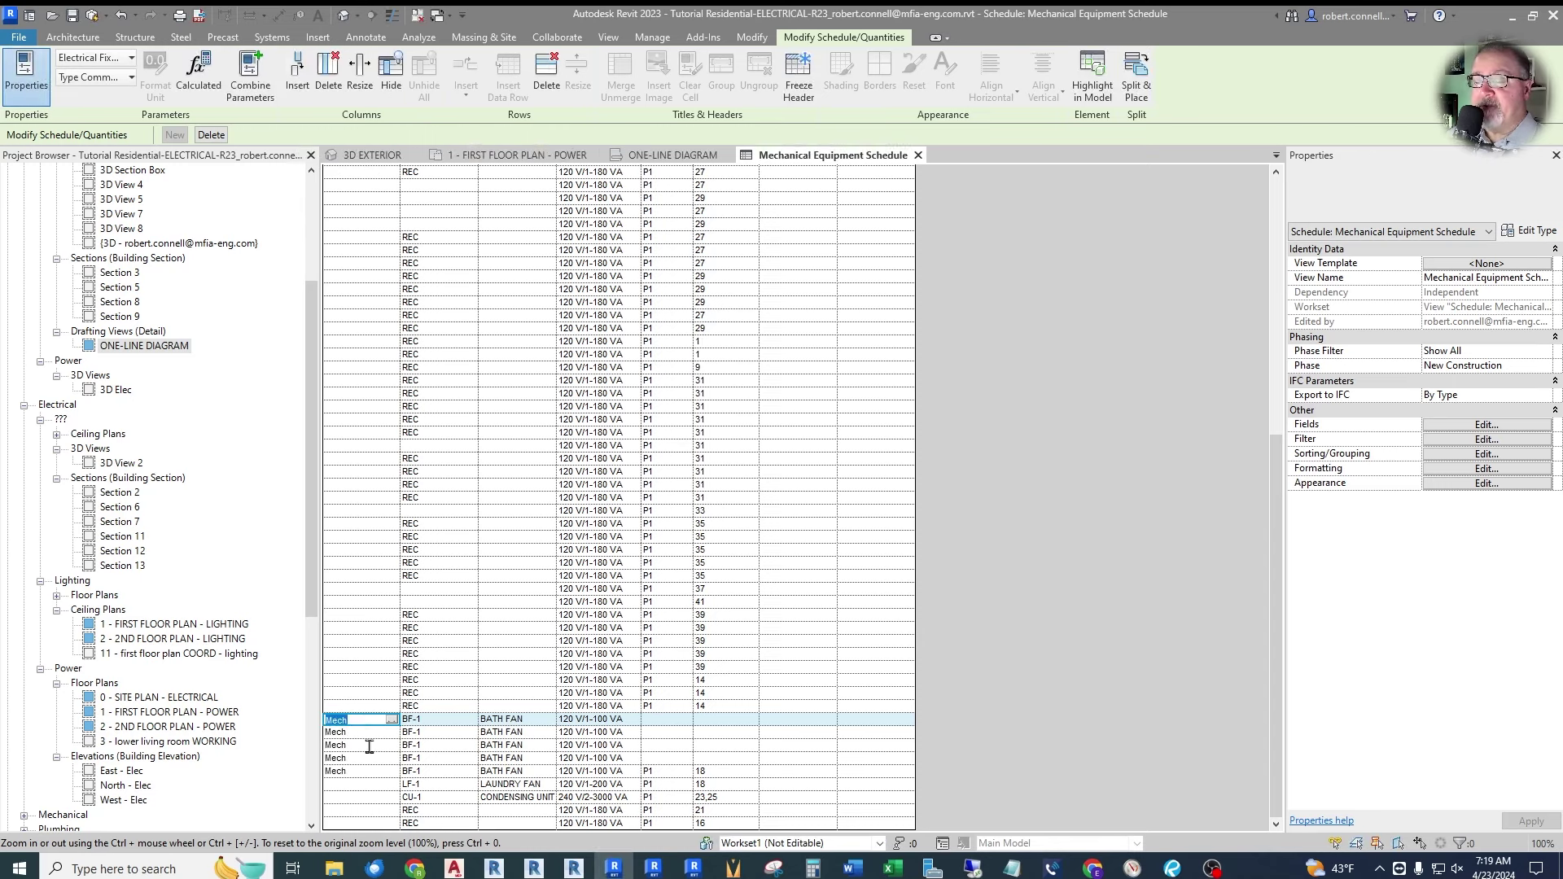
# Set the Type Comments of the LF-1 laundry fan and CU-1 condensing unit types to Mech in the schedule.
pyautogui.click(371, 787)
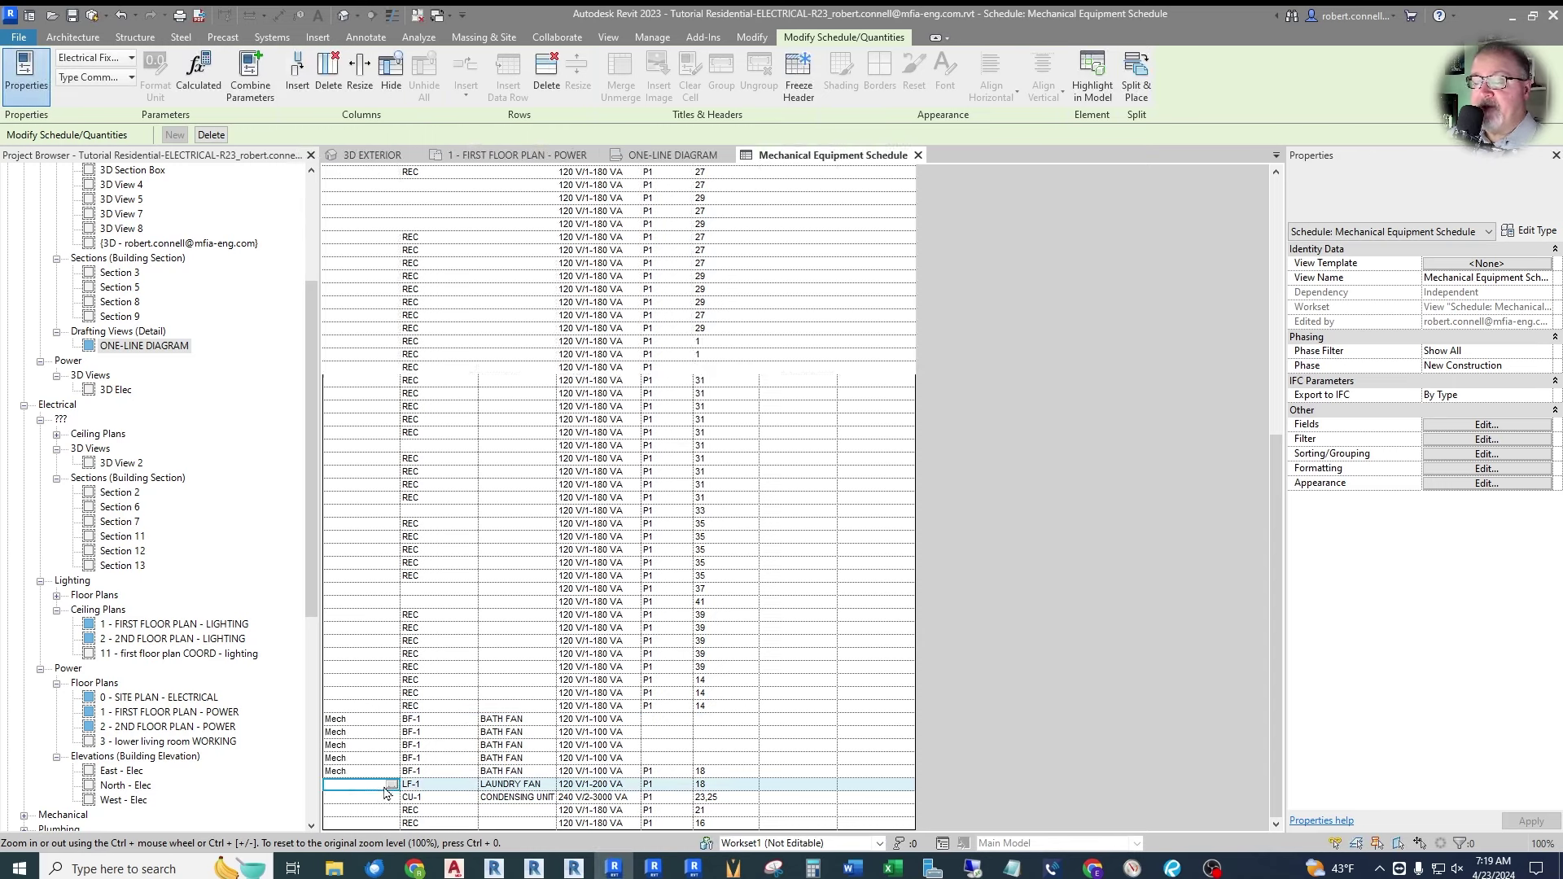
pyautogui.click(392, 785)
pyautogui.click(377, 797)
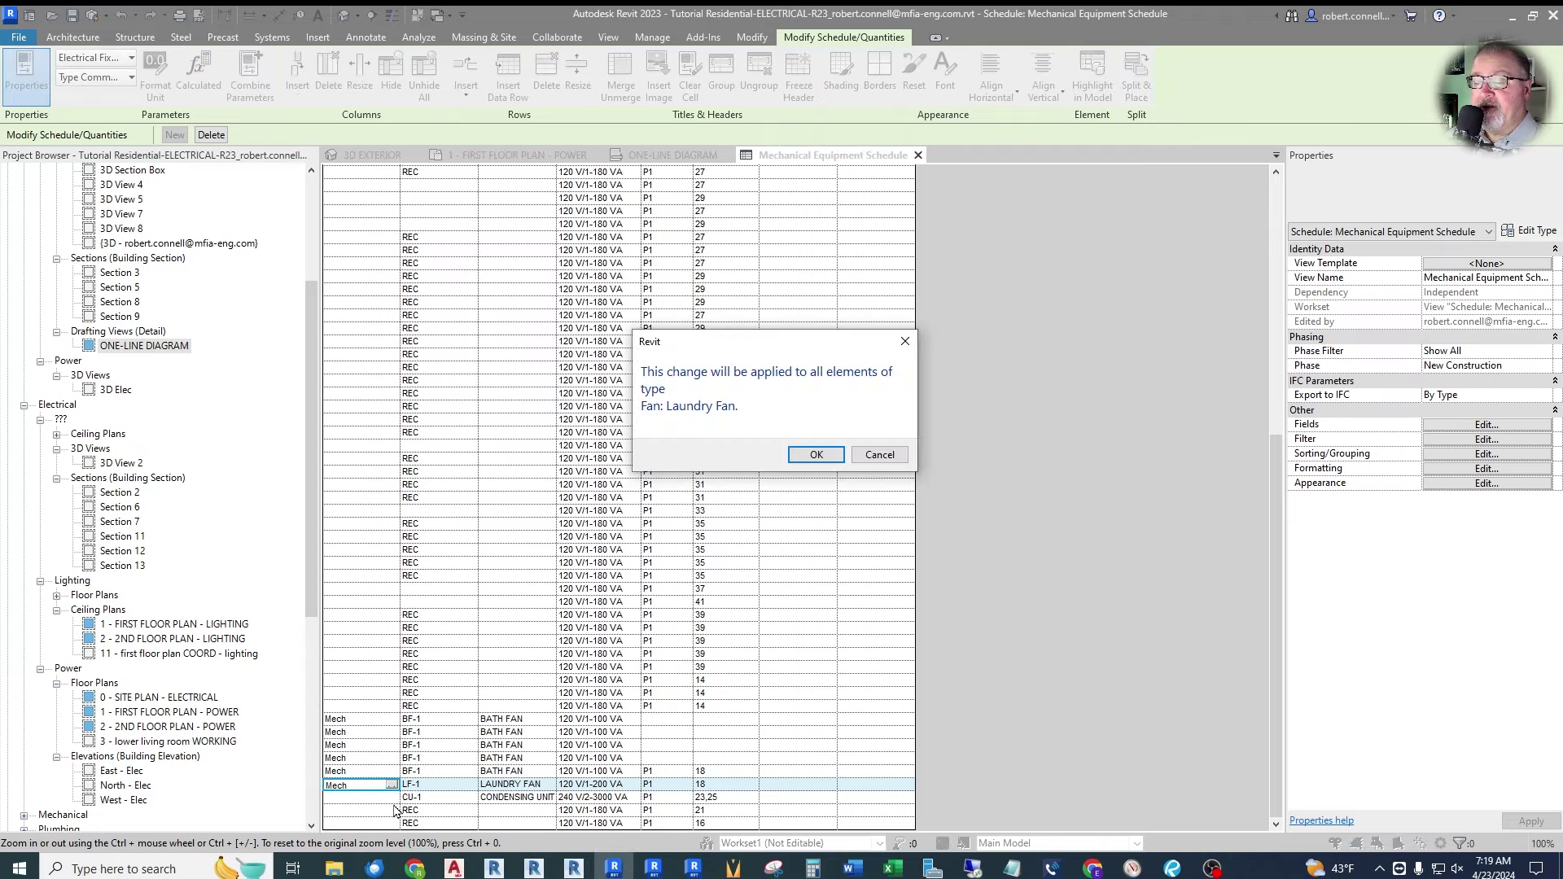
pyautogui.click(812, 456)
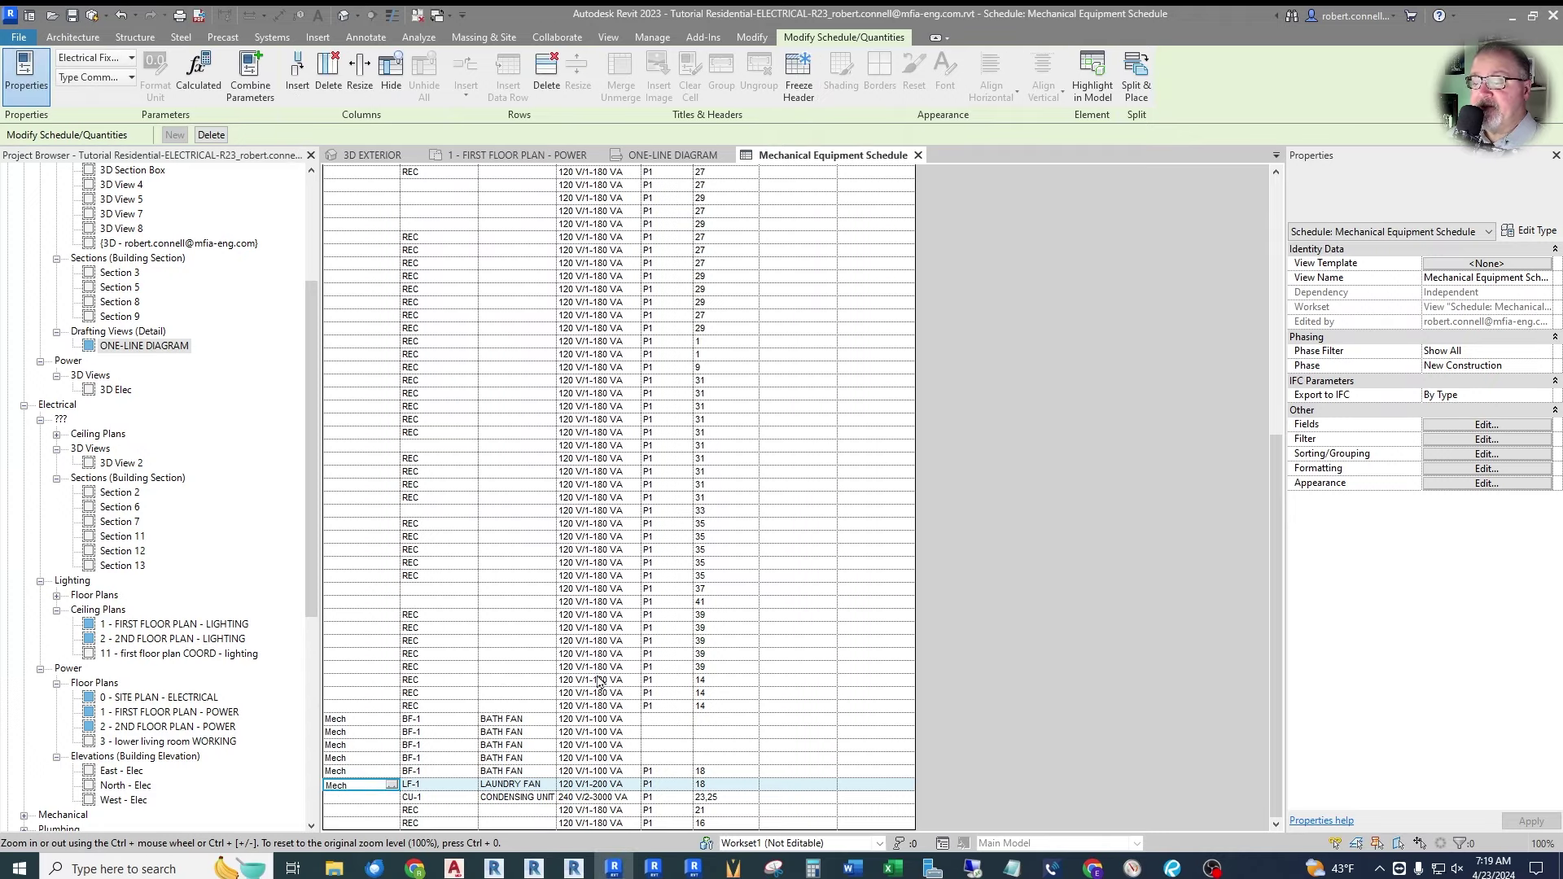
pyautogui.click(386, 797)
pyautogui.click(392, 798)
pyautogui.click(376, 811)
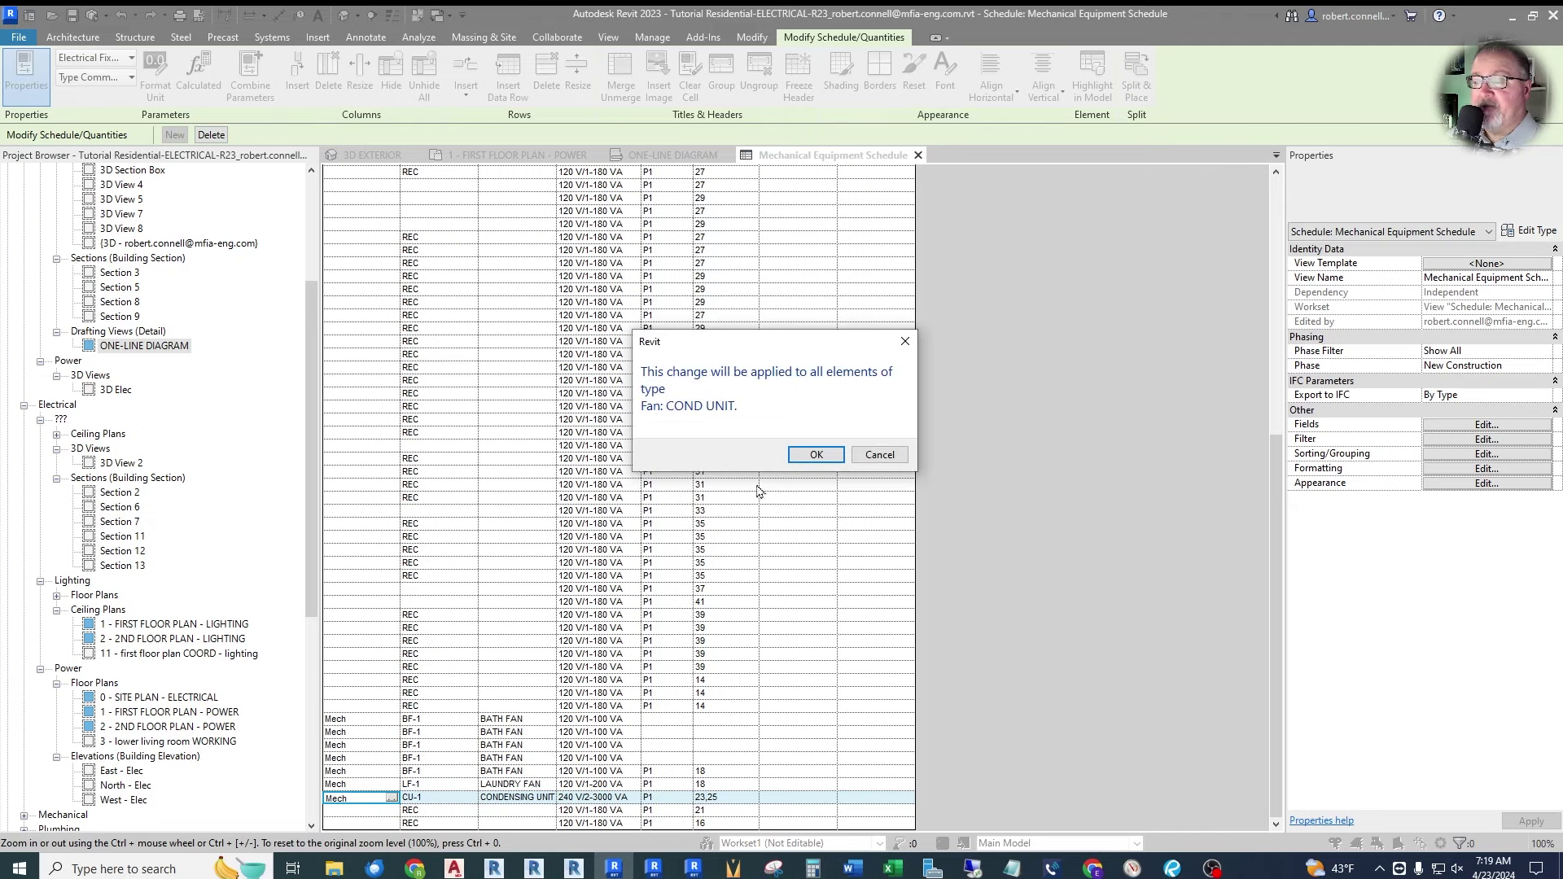
pyautogui.click(811, 456)
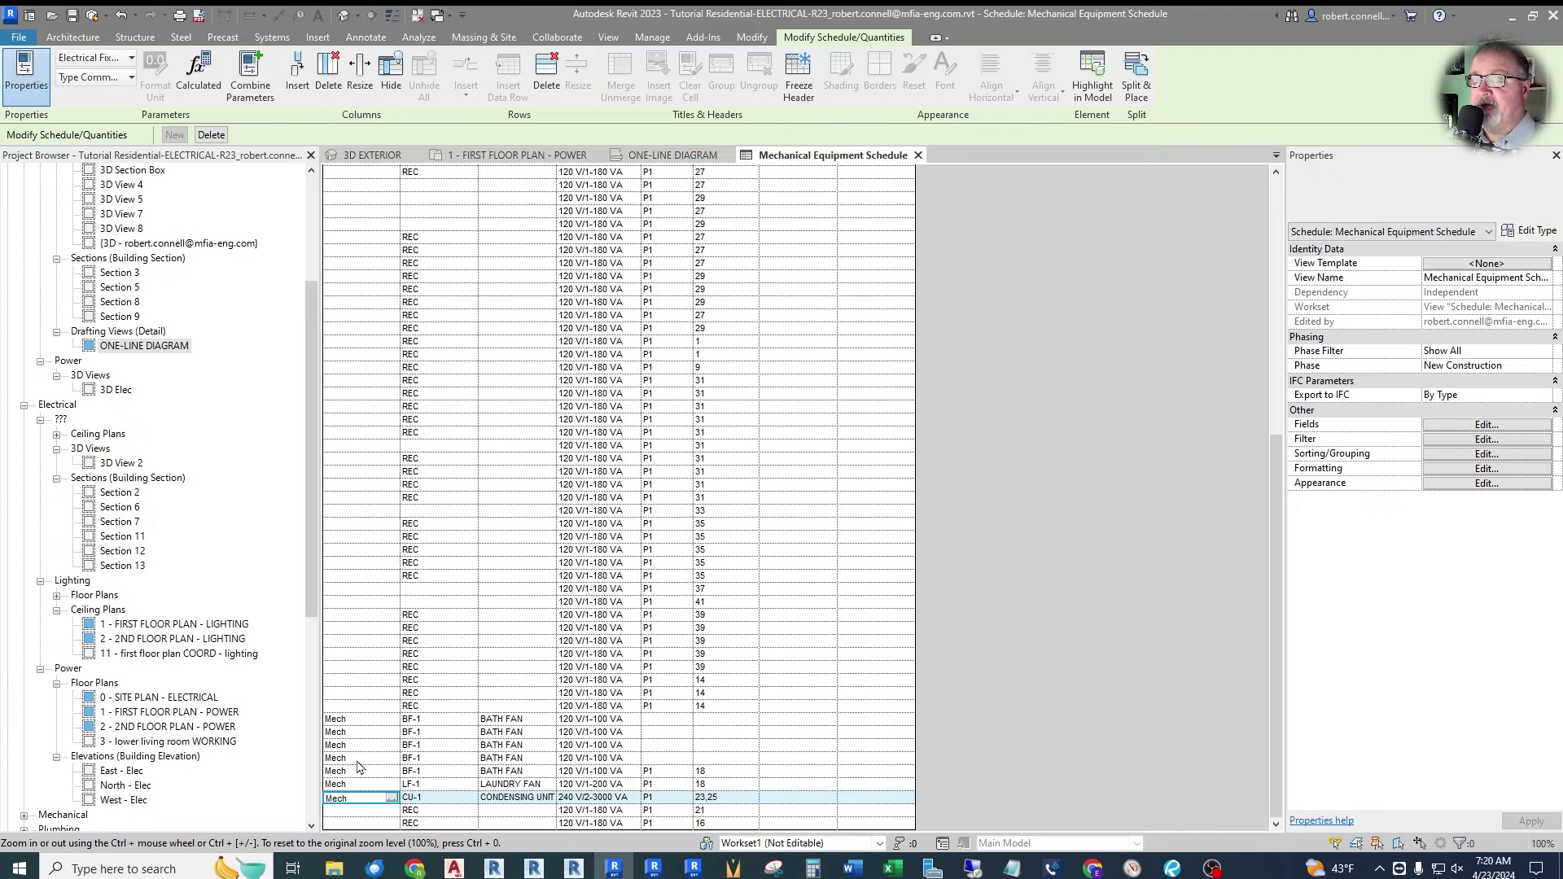
# Filter the schedule again to rows whose Type Comments equals Mech.
pyautogui.scroll(10, 373, 764)
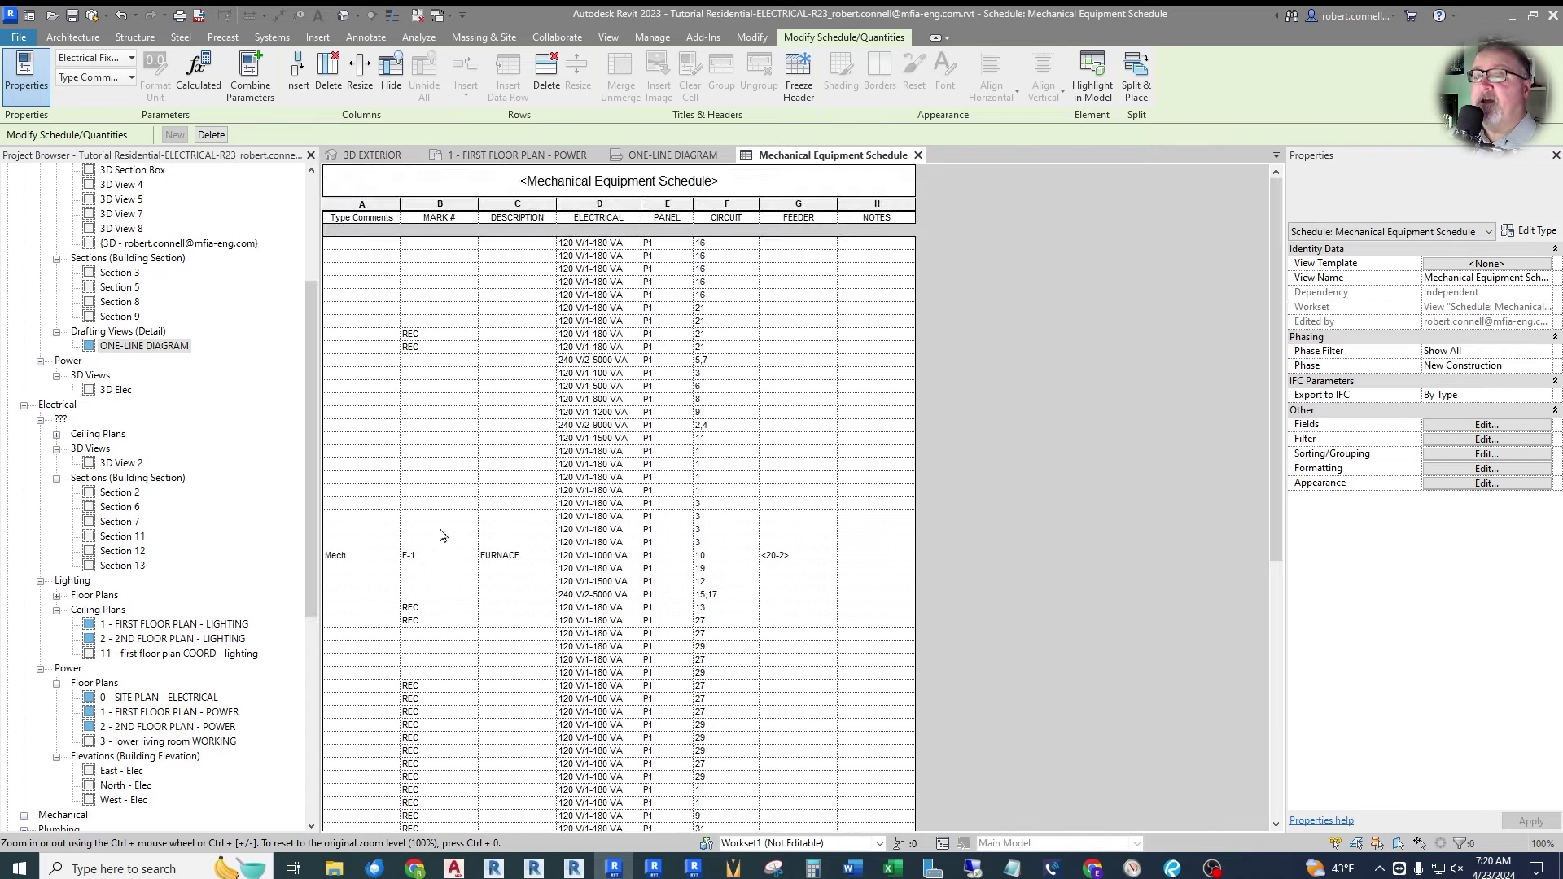
pyautogui.click(1461, 441)
pyautogui.click(713, 352)
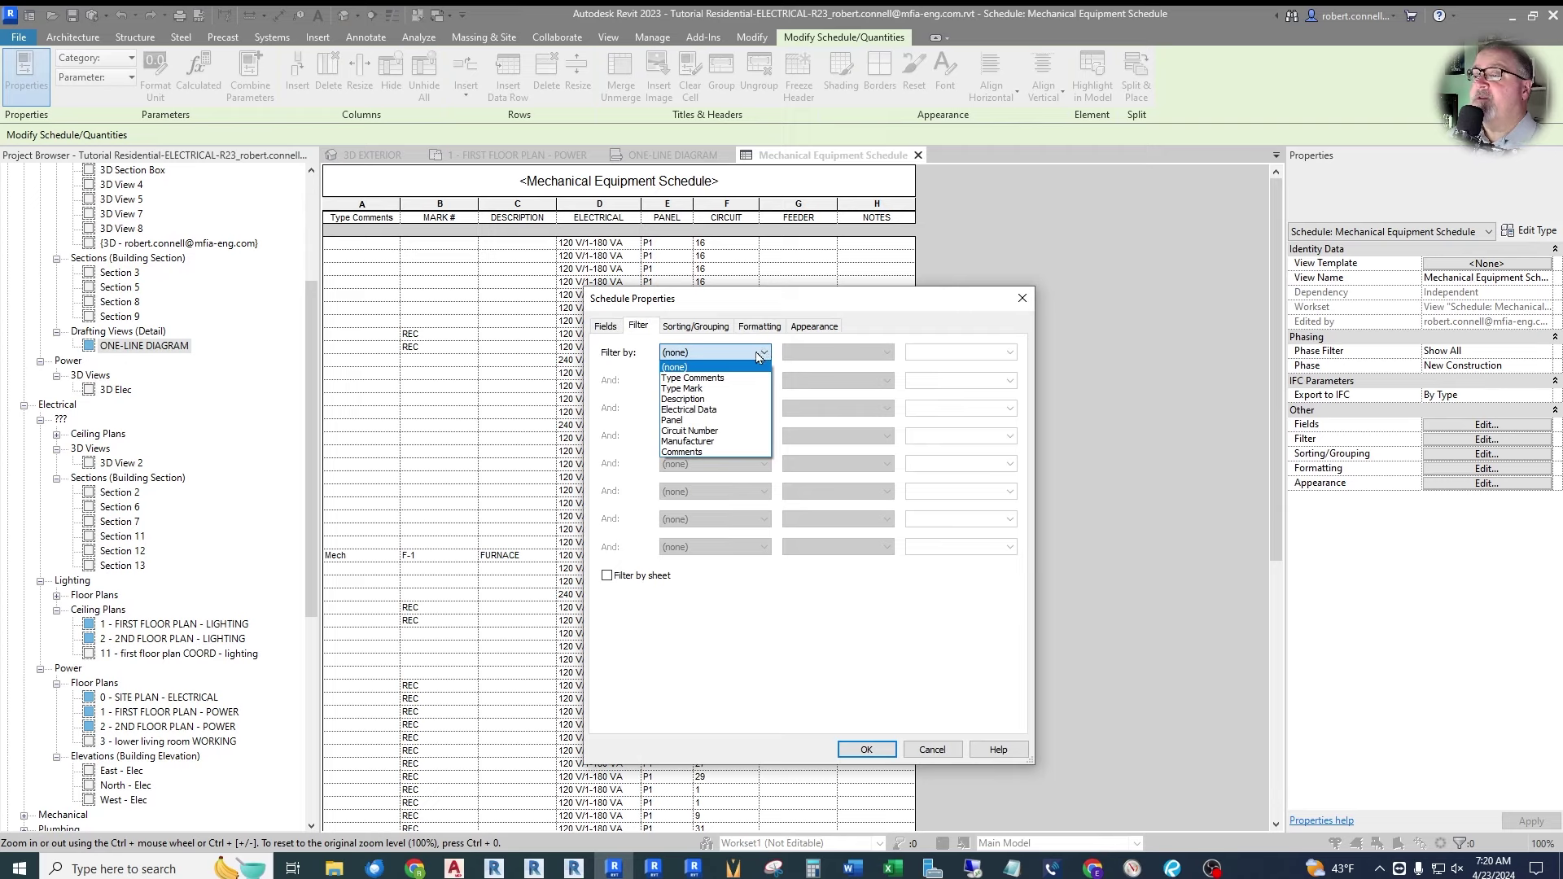
pyautogui.click(715, 379)
pyautogui.click(910, 353)
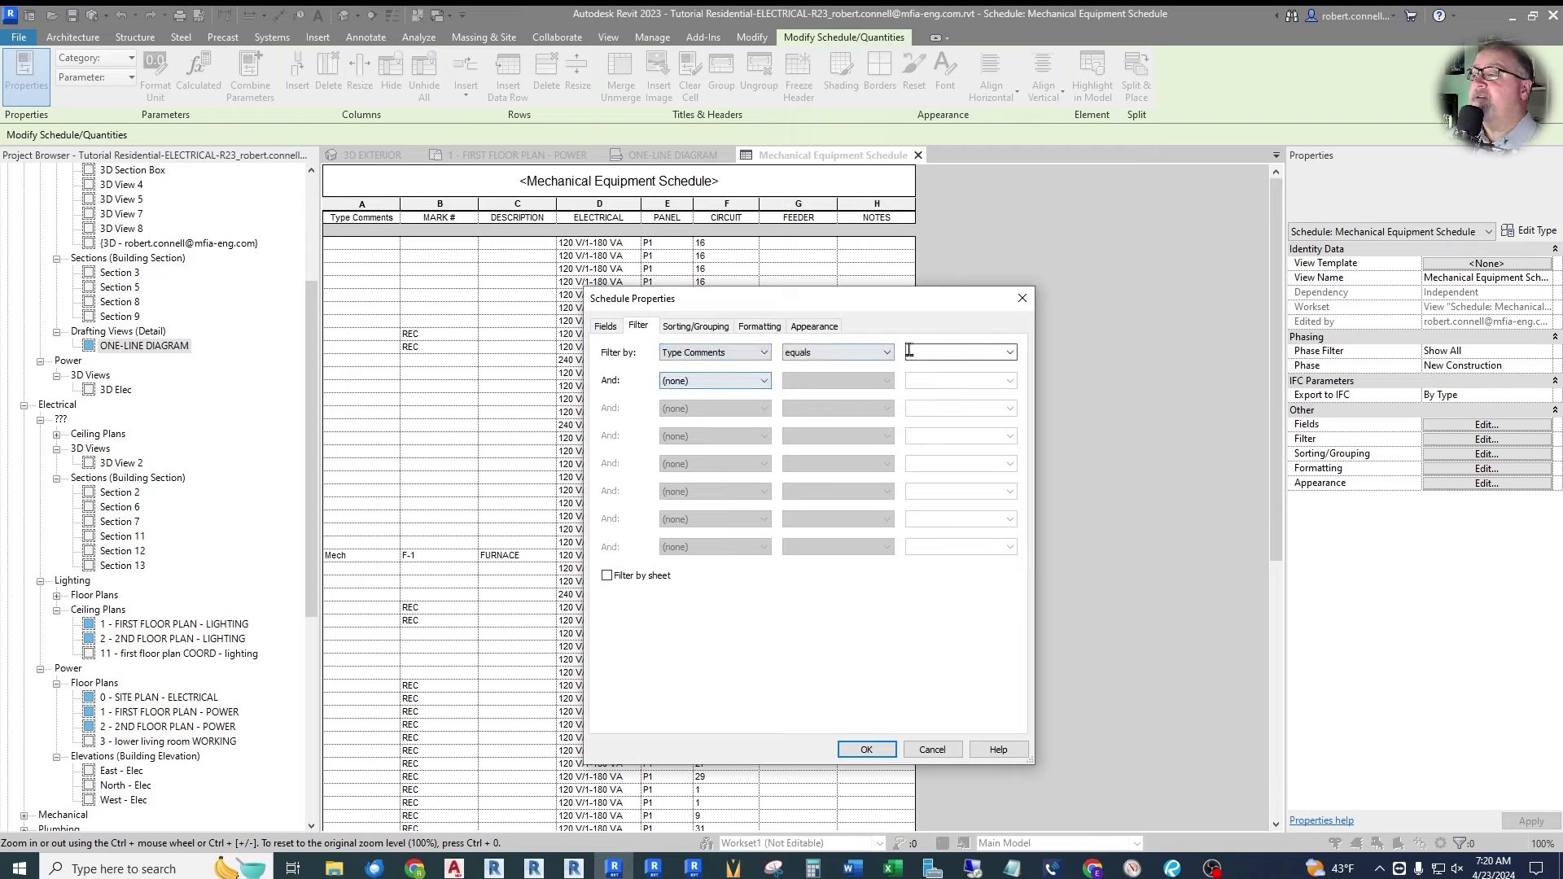
pyautogui.click(1011, 352)
pyautogui.click(944, 373)
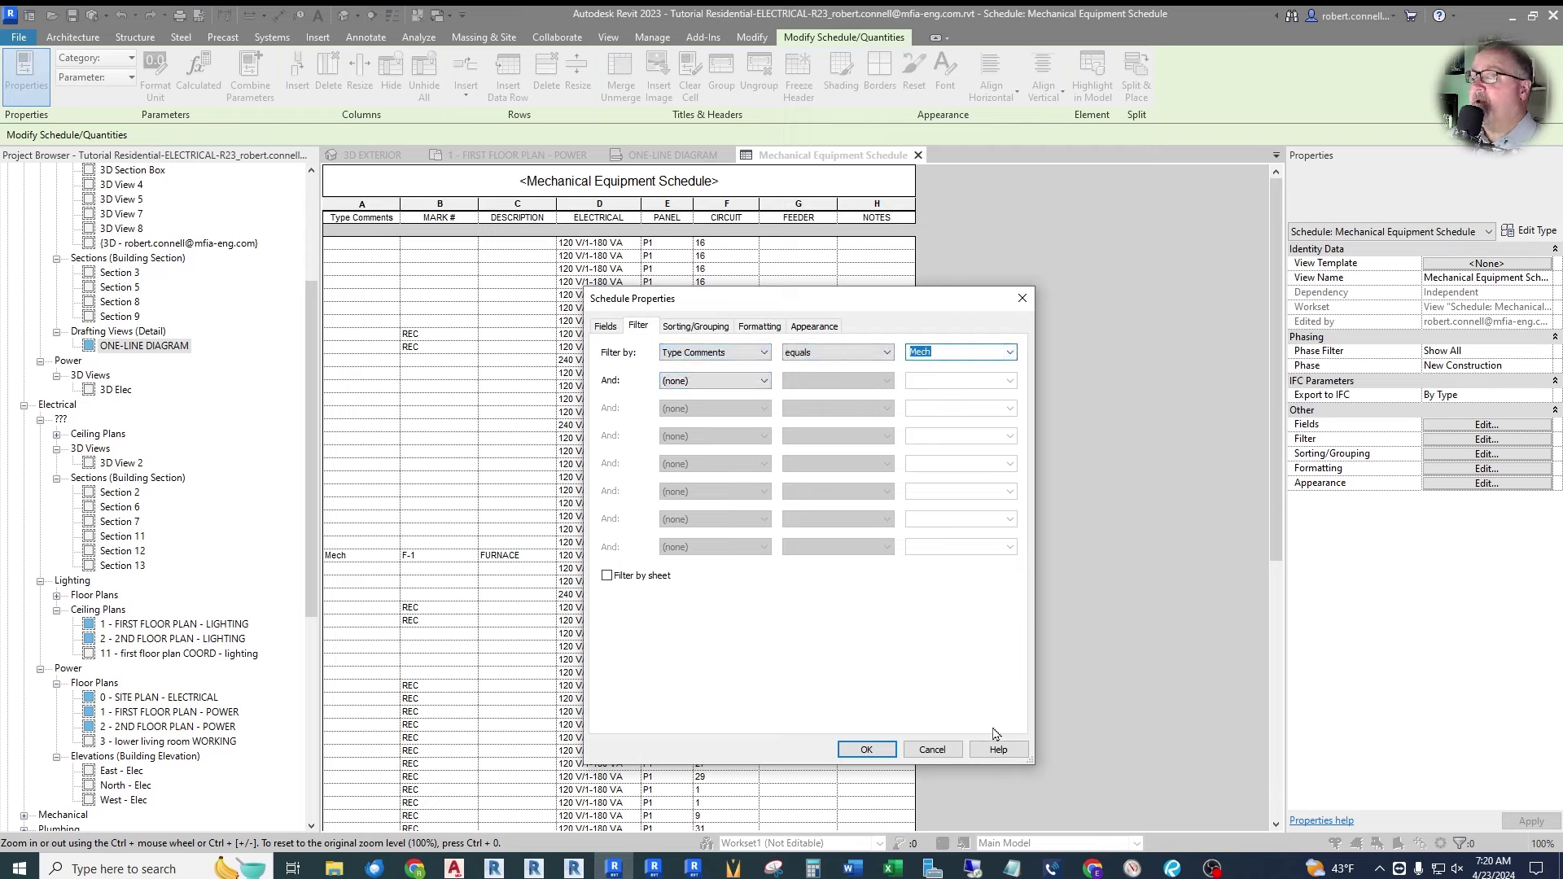
pyautogui.click(866, 749)
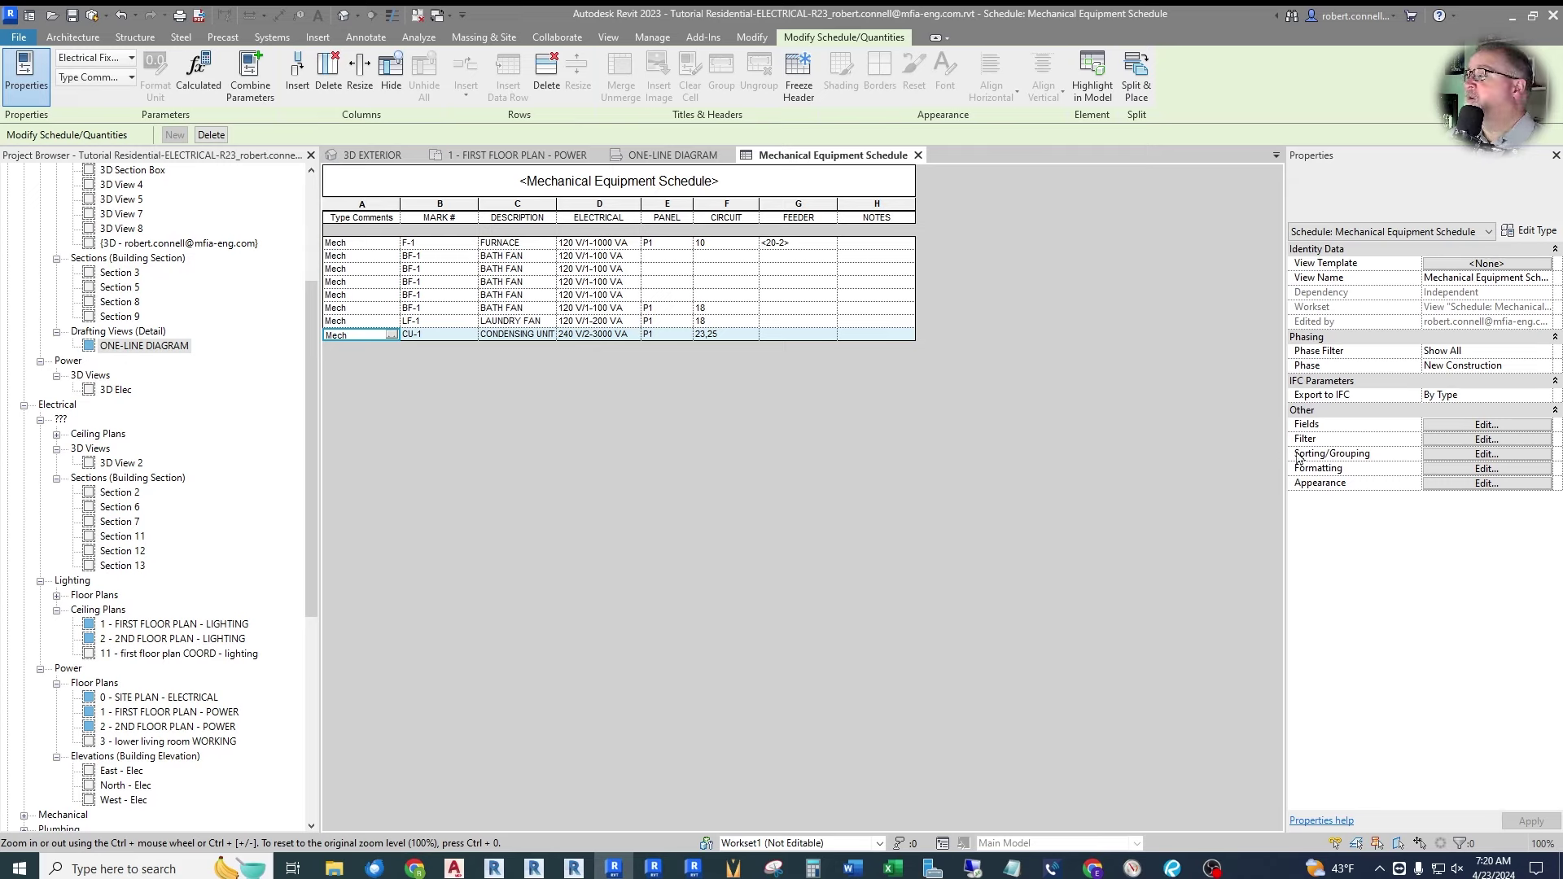
# Make Type Comments a hidden field in the schedule's formatting.
pyautogui.click(1460, 470)
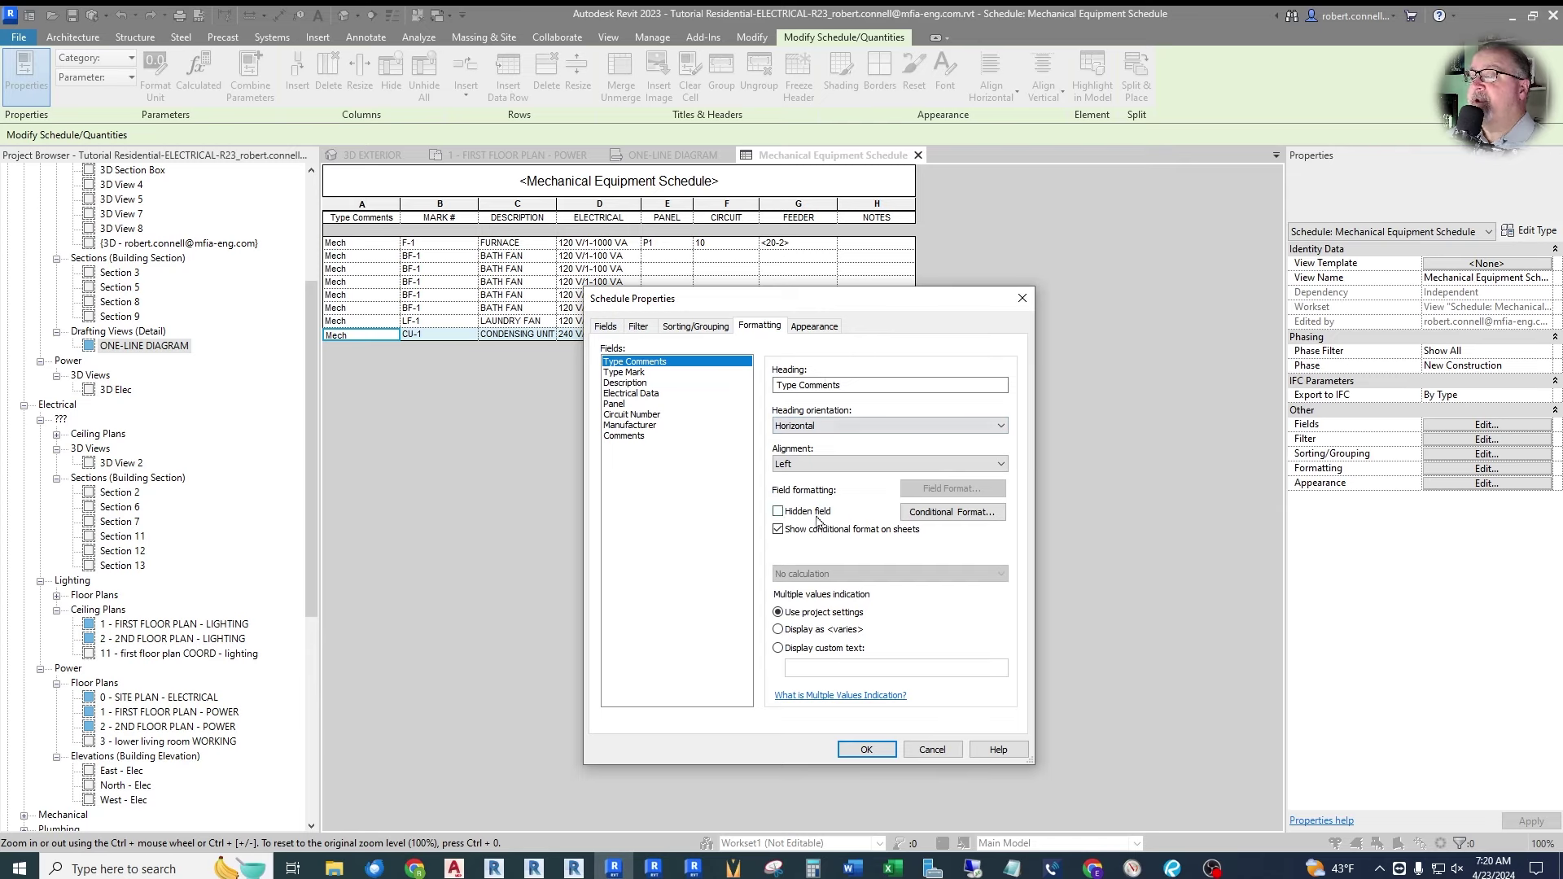
pyautogui.click(778, 512)
pyautogui.click(866, 750)
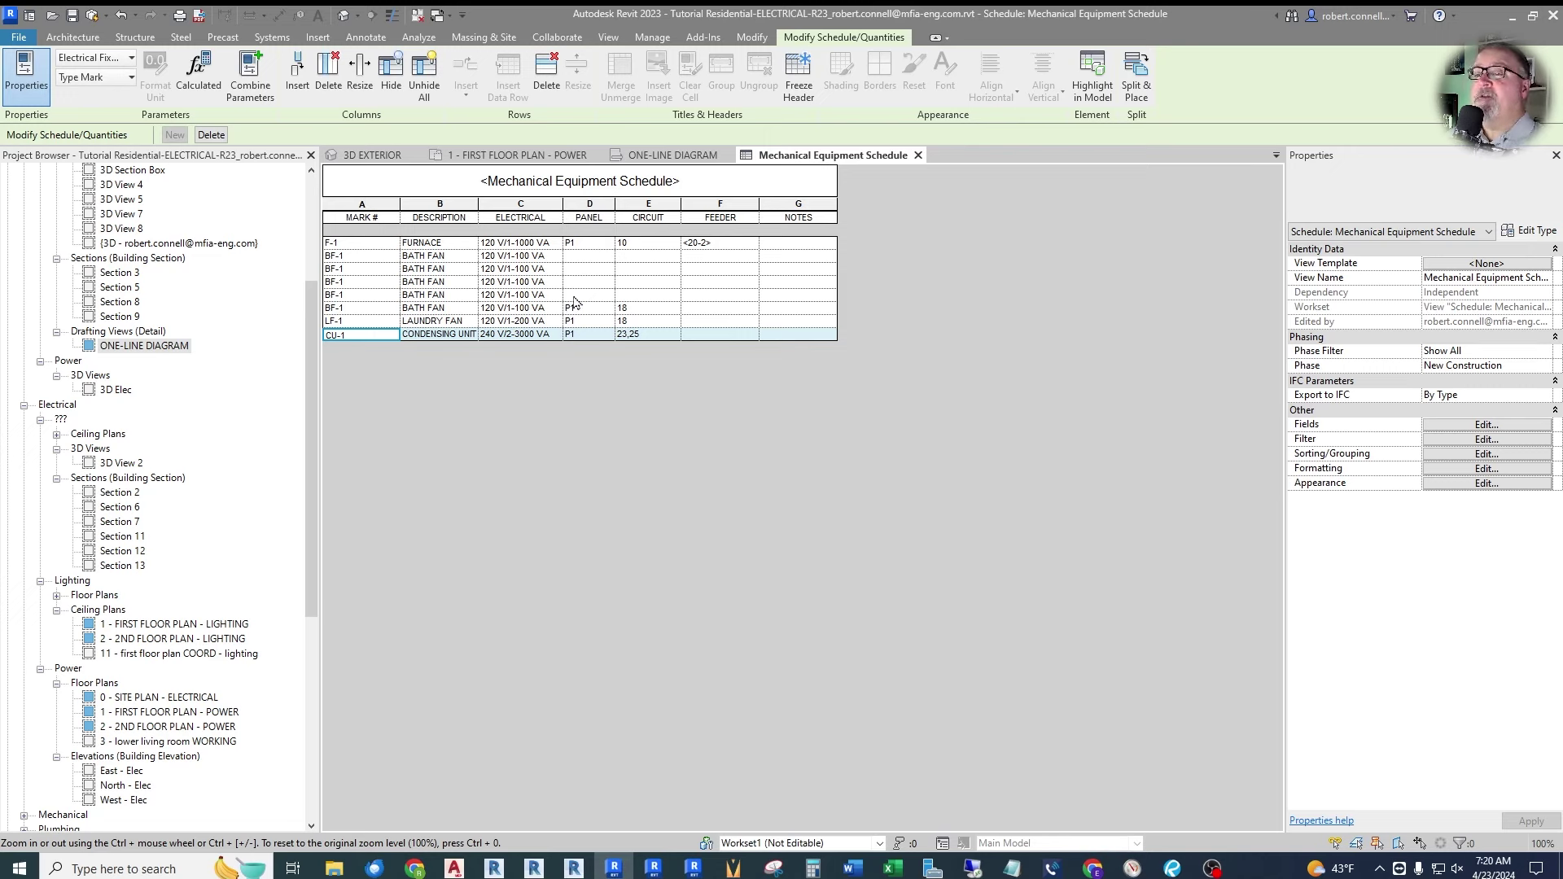
# Widen the schedule's DESCRIPTION column slightly to give the condensing unit text more room.
pyautogui.click(593, 258)
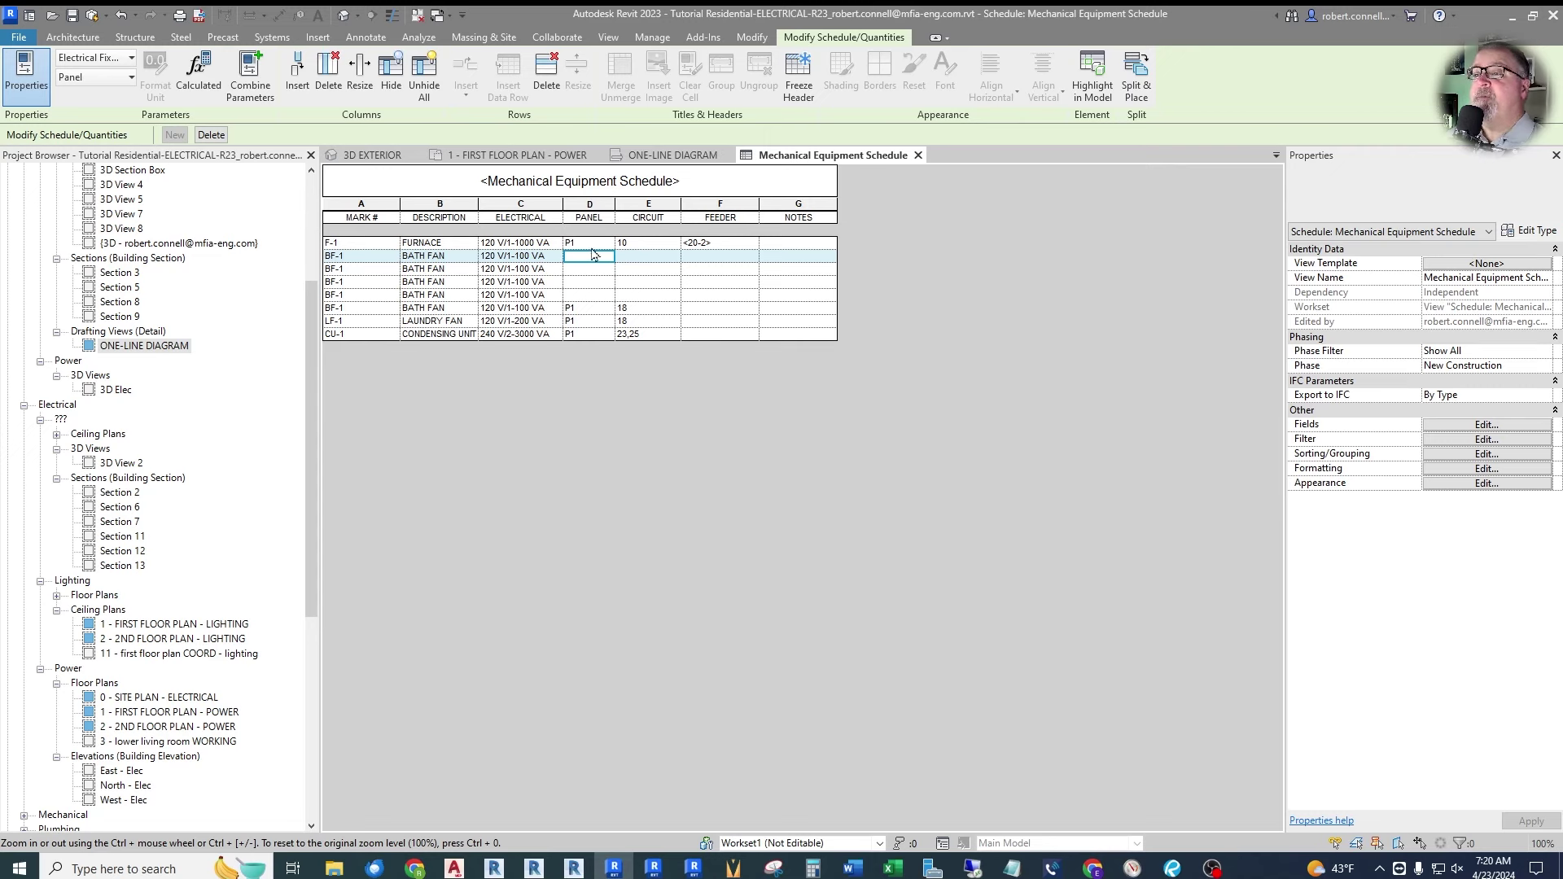
pyautogui.click(534, 257)
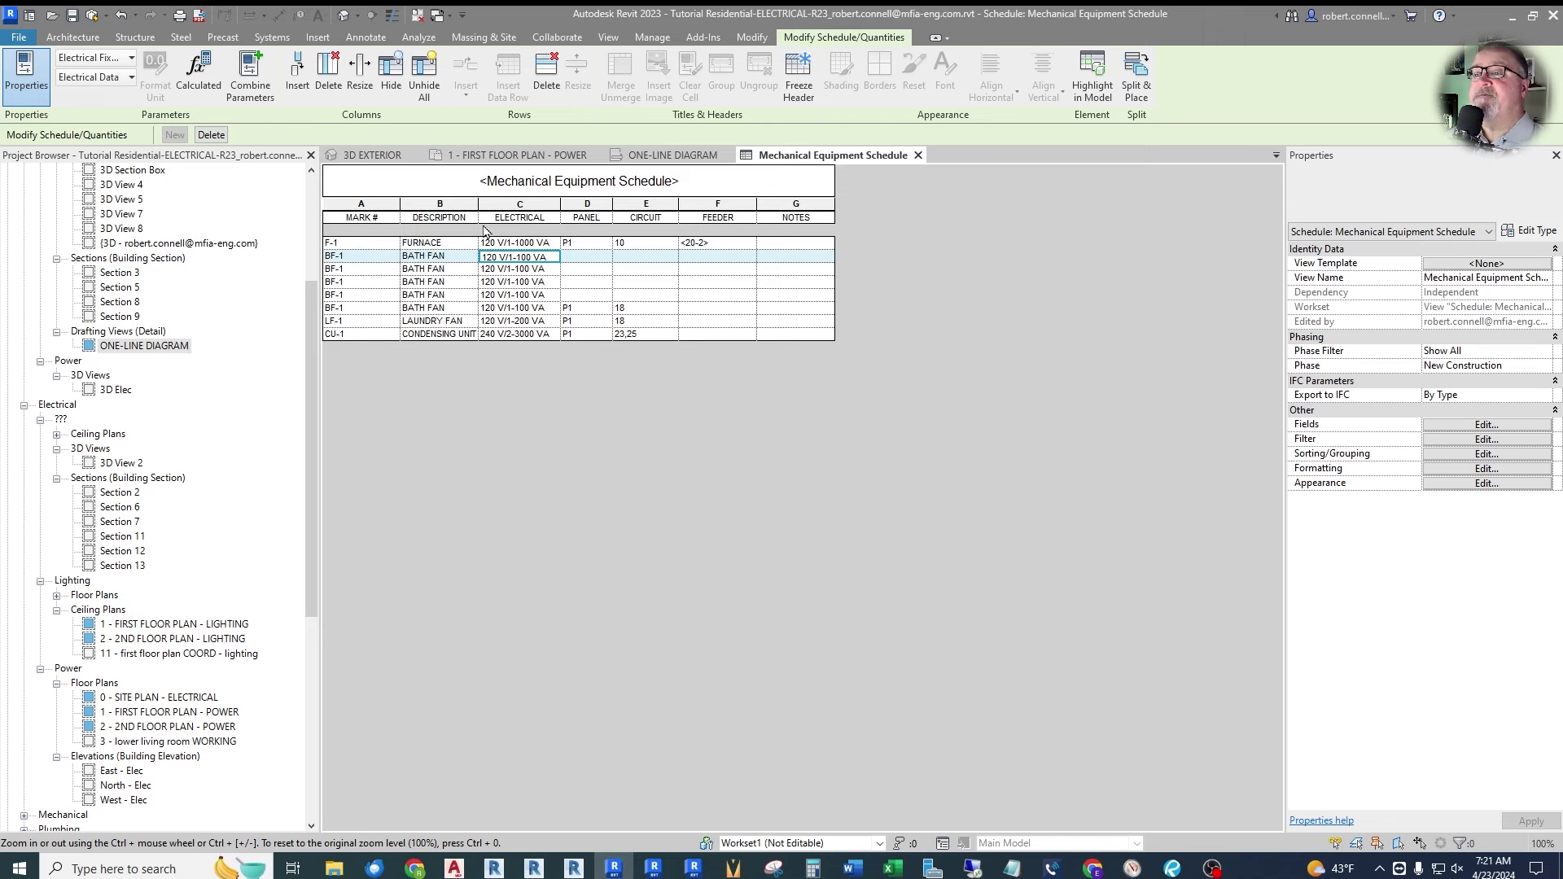
pyautogui.moveTo(476, 209); pyautogui.dragTo(493, 211)
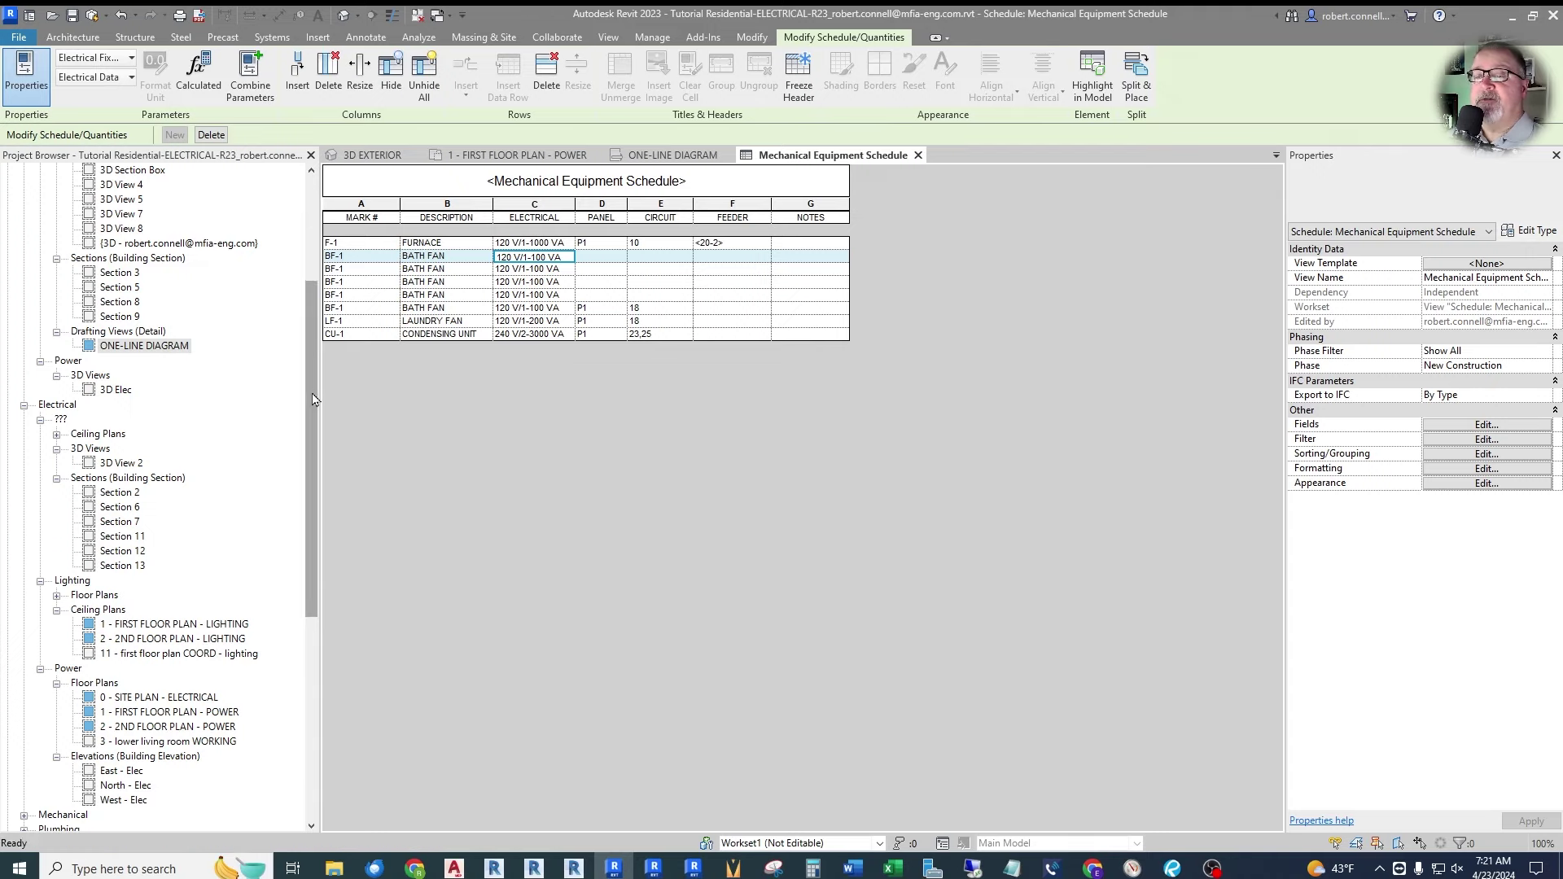
# Open sheet E401 - ONE-LINE DIAGRAM and rename the schedule in uppercase as MECHANICAL EQUIPMENT SCHEDULE.
pyautogui.moveTo(314, 396); pyautogui.dragTo(281, 638)
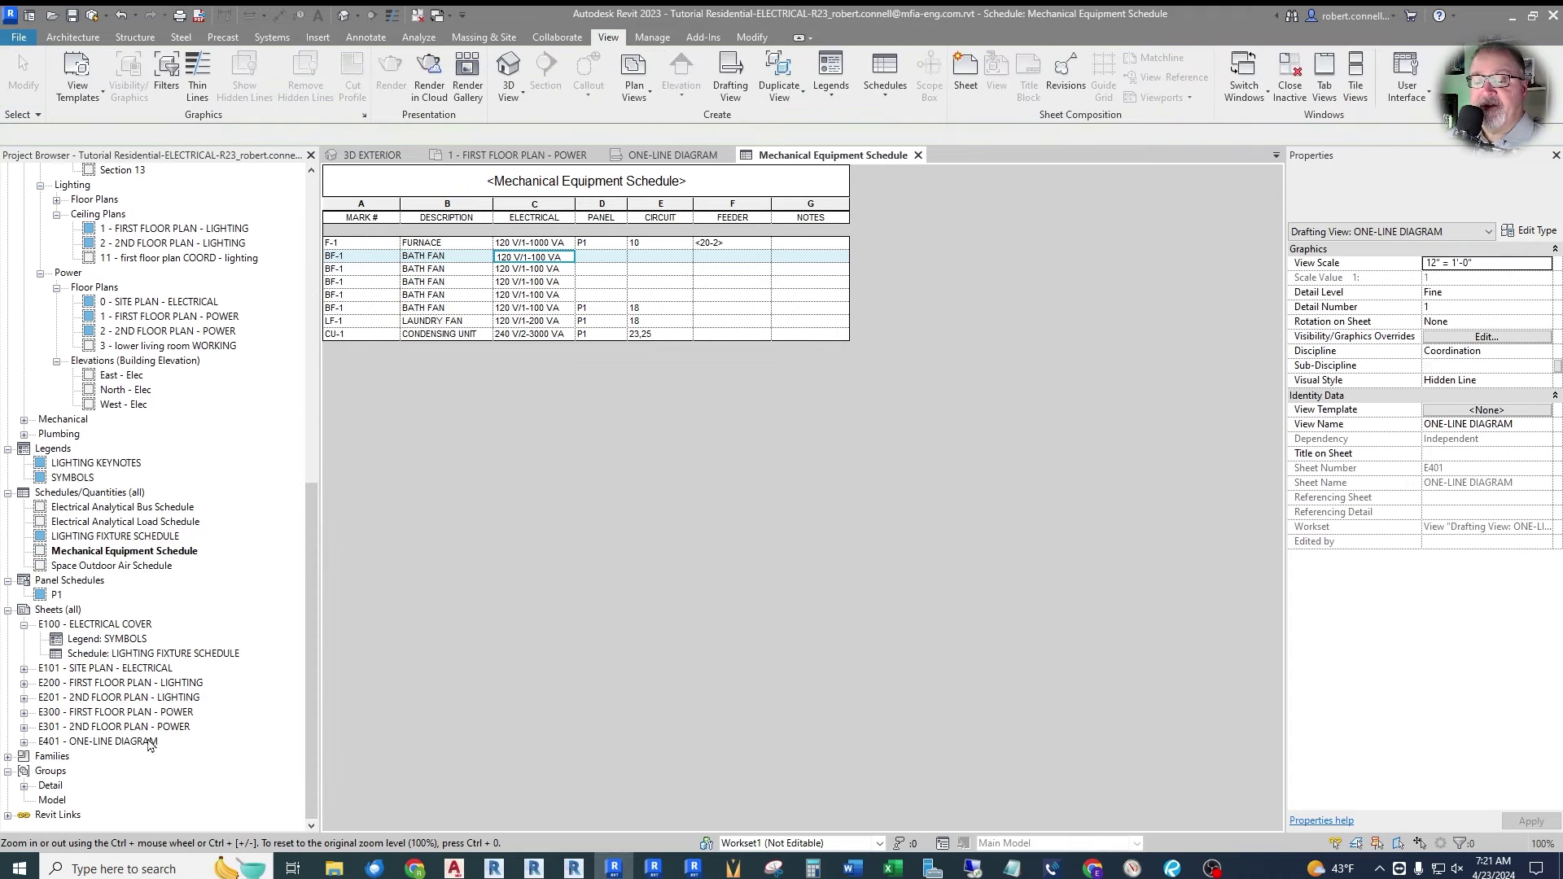
pyautogui.doubleClick(118, 742)
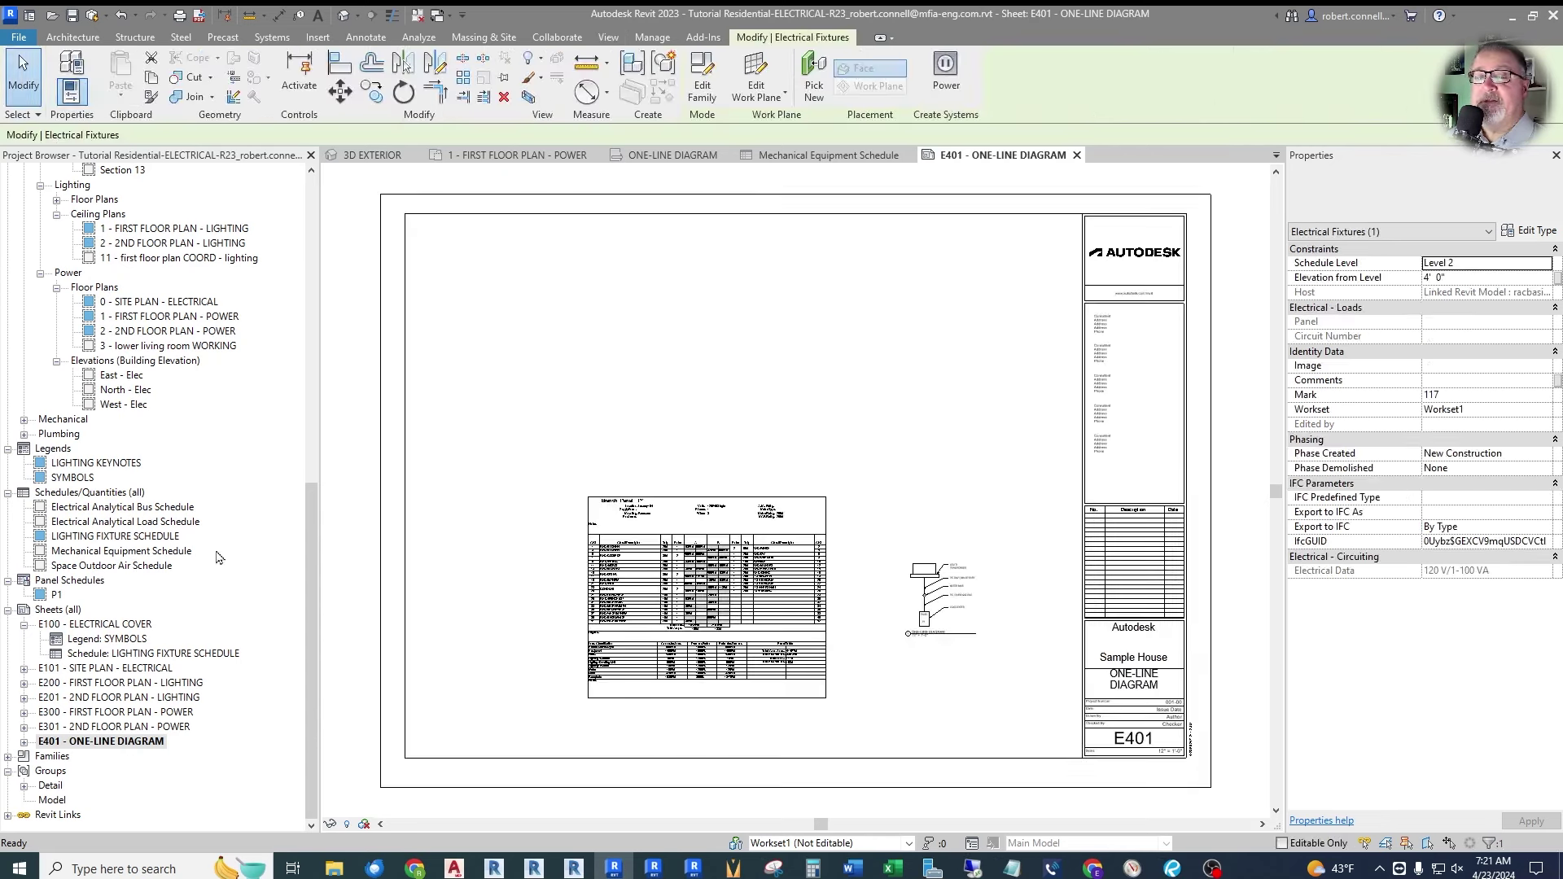
pyautogui.click(114, 551)
pyautogui.click(113, 551)
pyautogui.write('m')
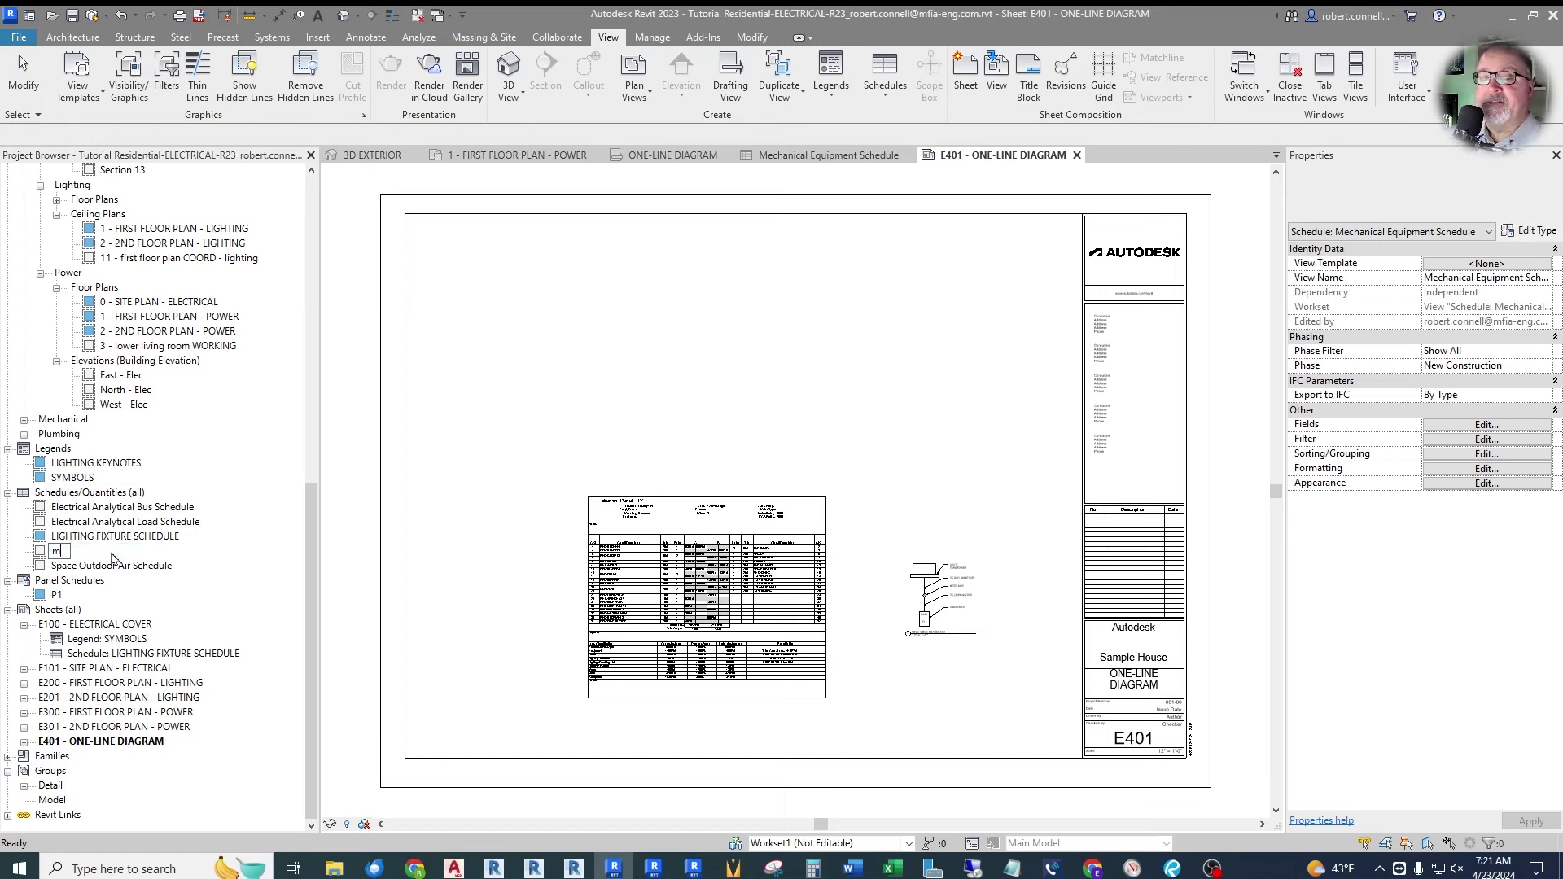
pyautogui.write('ECHANICAL EQUIPMENT SCHEDULE')
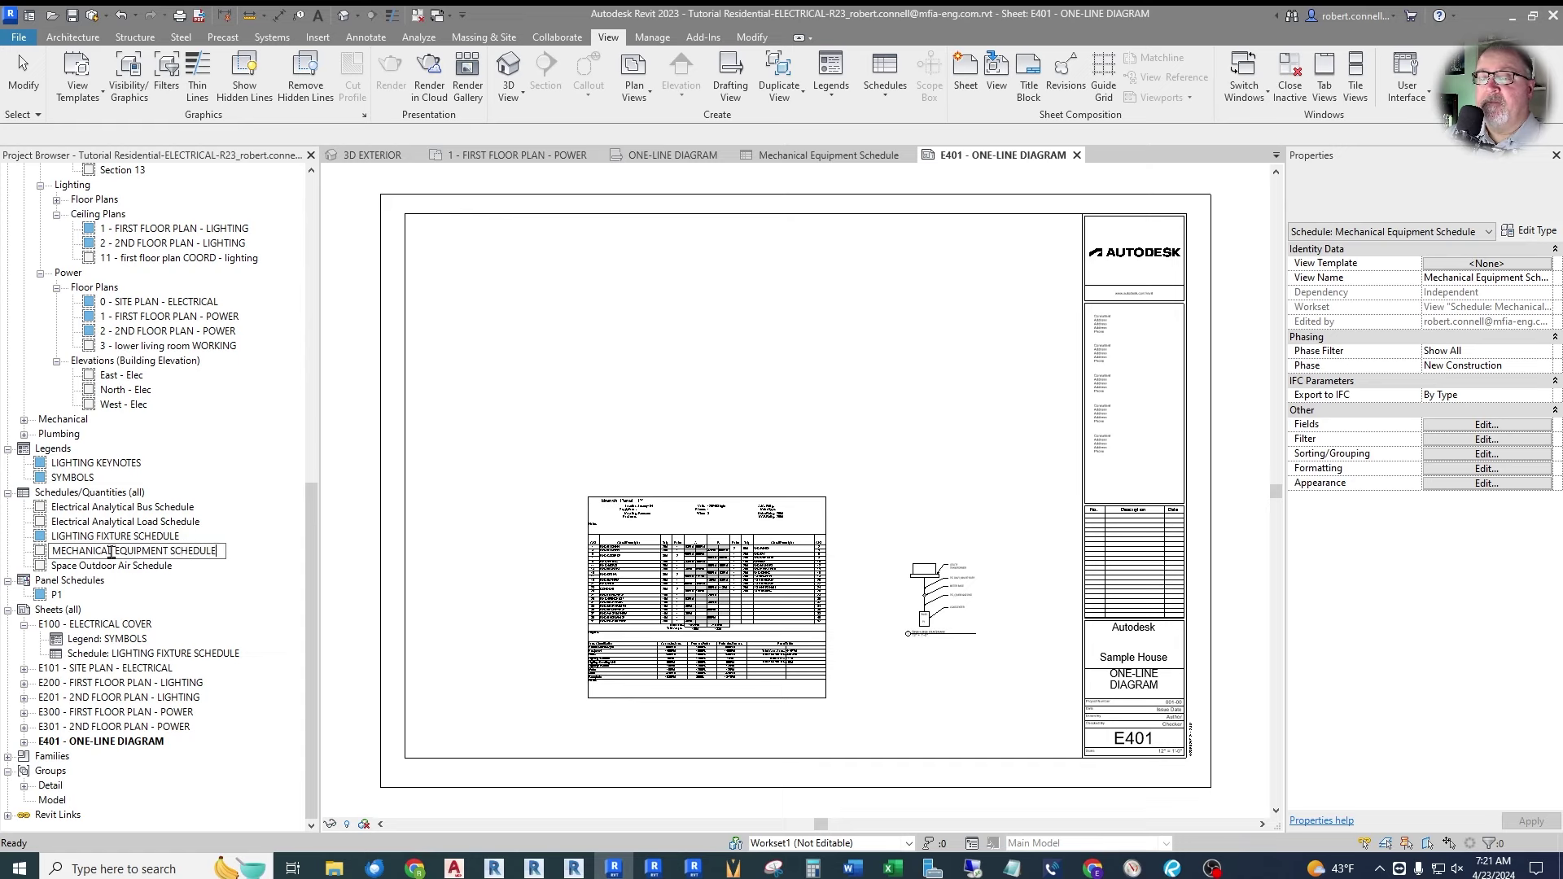
pyautogui.press('Return')
# Place the MECHANICAL EQUIPMENT SCHEDULE on sheet E401 above the one-line diagram and widen its ELECTRICAL column.
pyautogui.moveTo(111, 551); pyautogui.dragTo(760, 411)
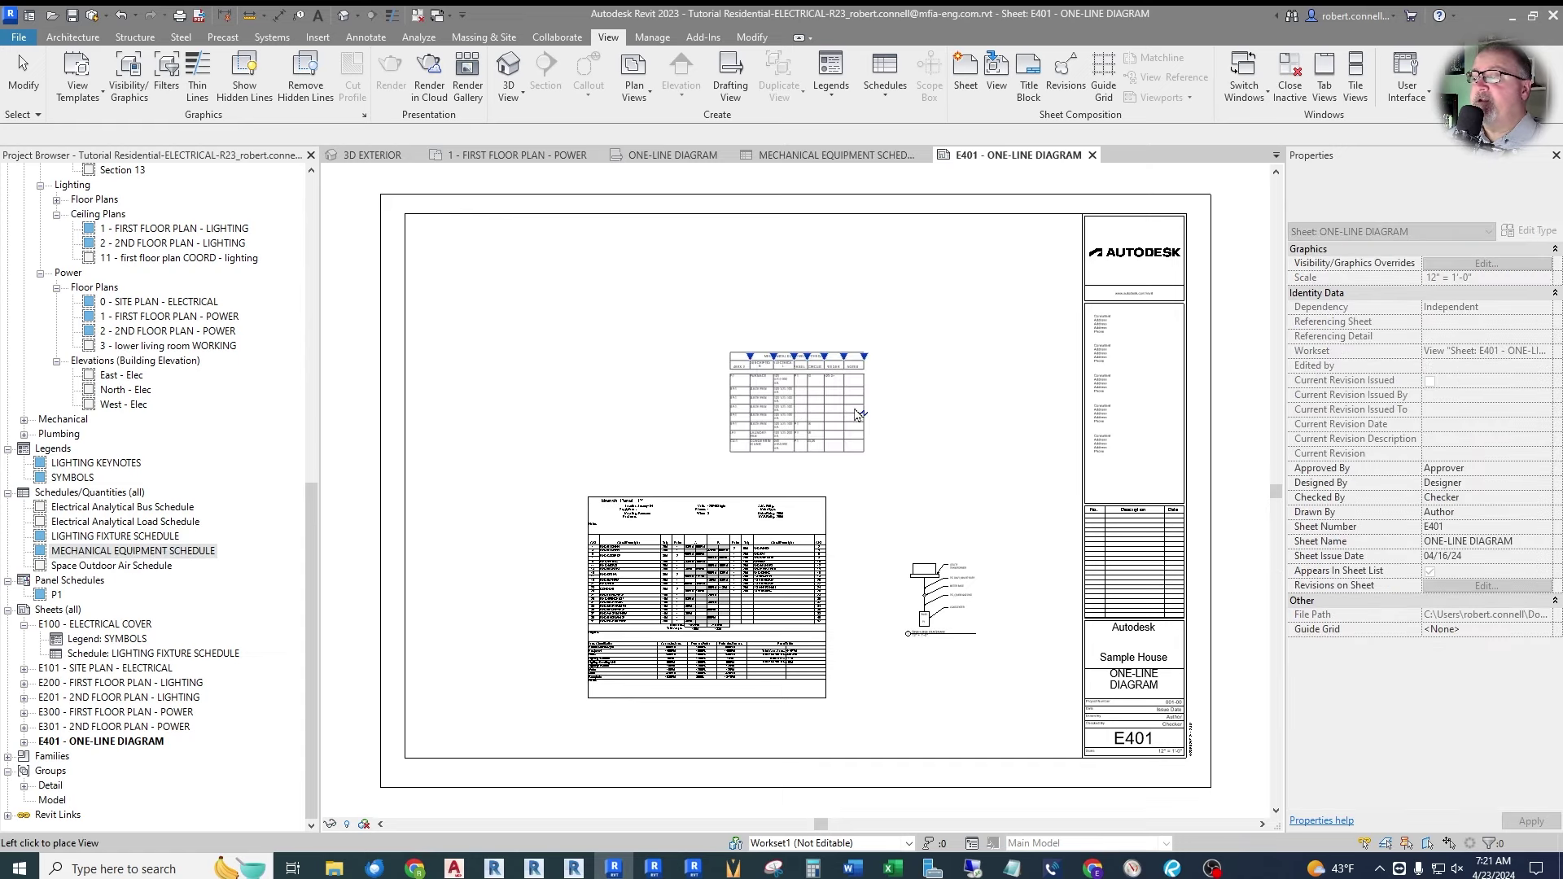
pyautogui.click(944, 404)
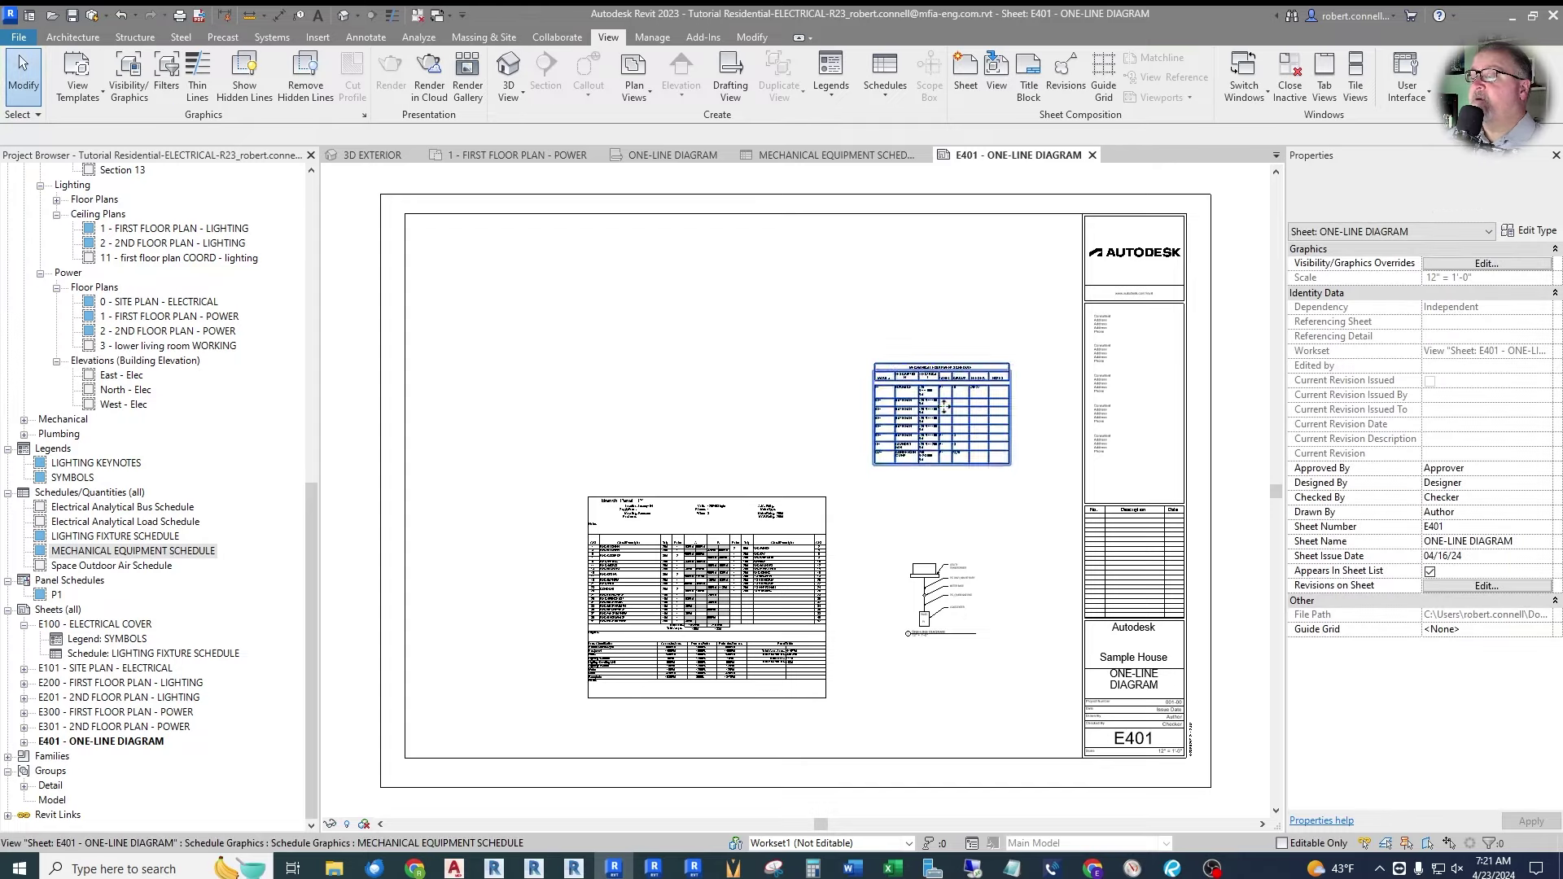
pyautogui.scroll(5, 1012, 402)
pyautogui.click(727, 285)
pyautogui.moveTo(727, 285); pyautogui.dragTo(821, 277)
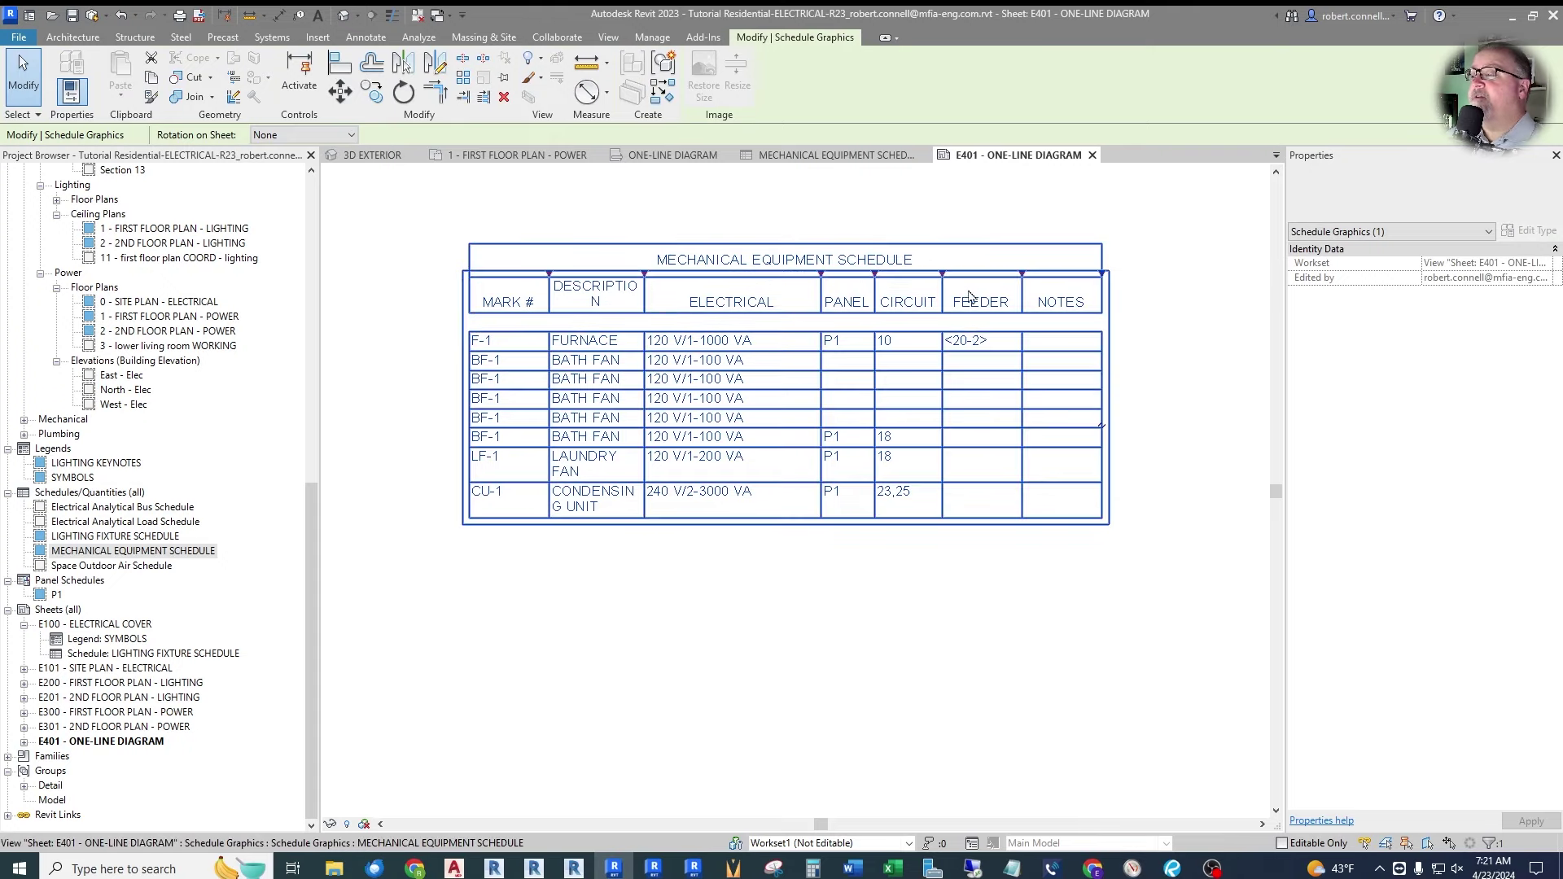
pyautogui.press('Escape')
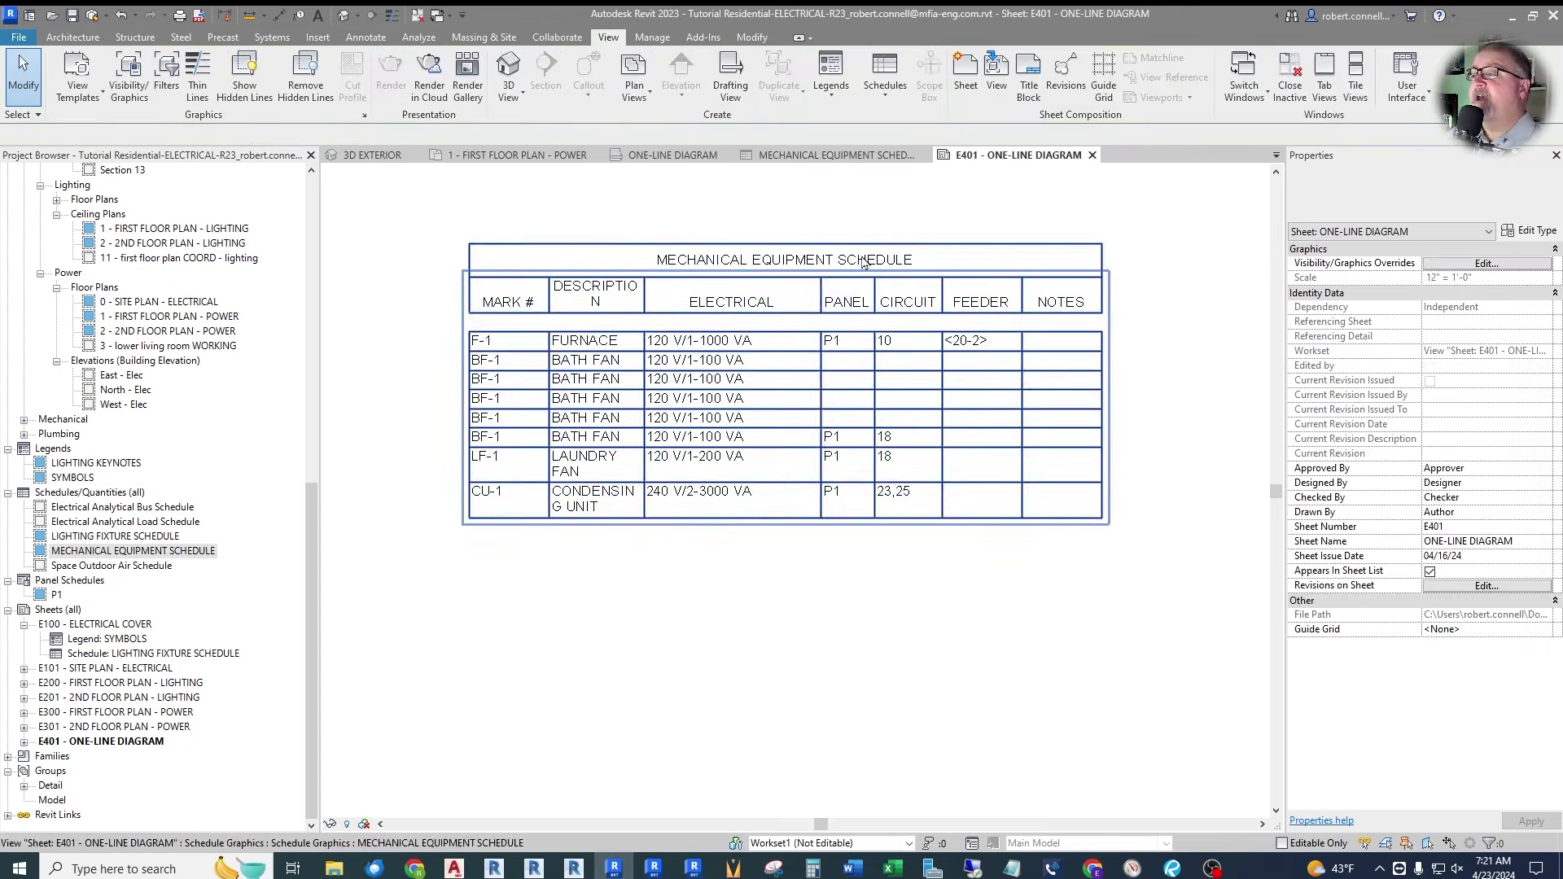
pyautogui.click(865, 260)
pyautogui.click(840, 178)
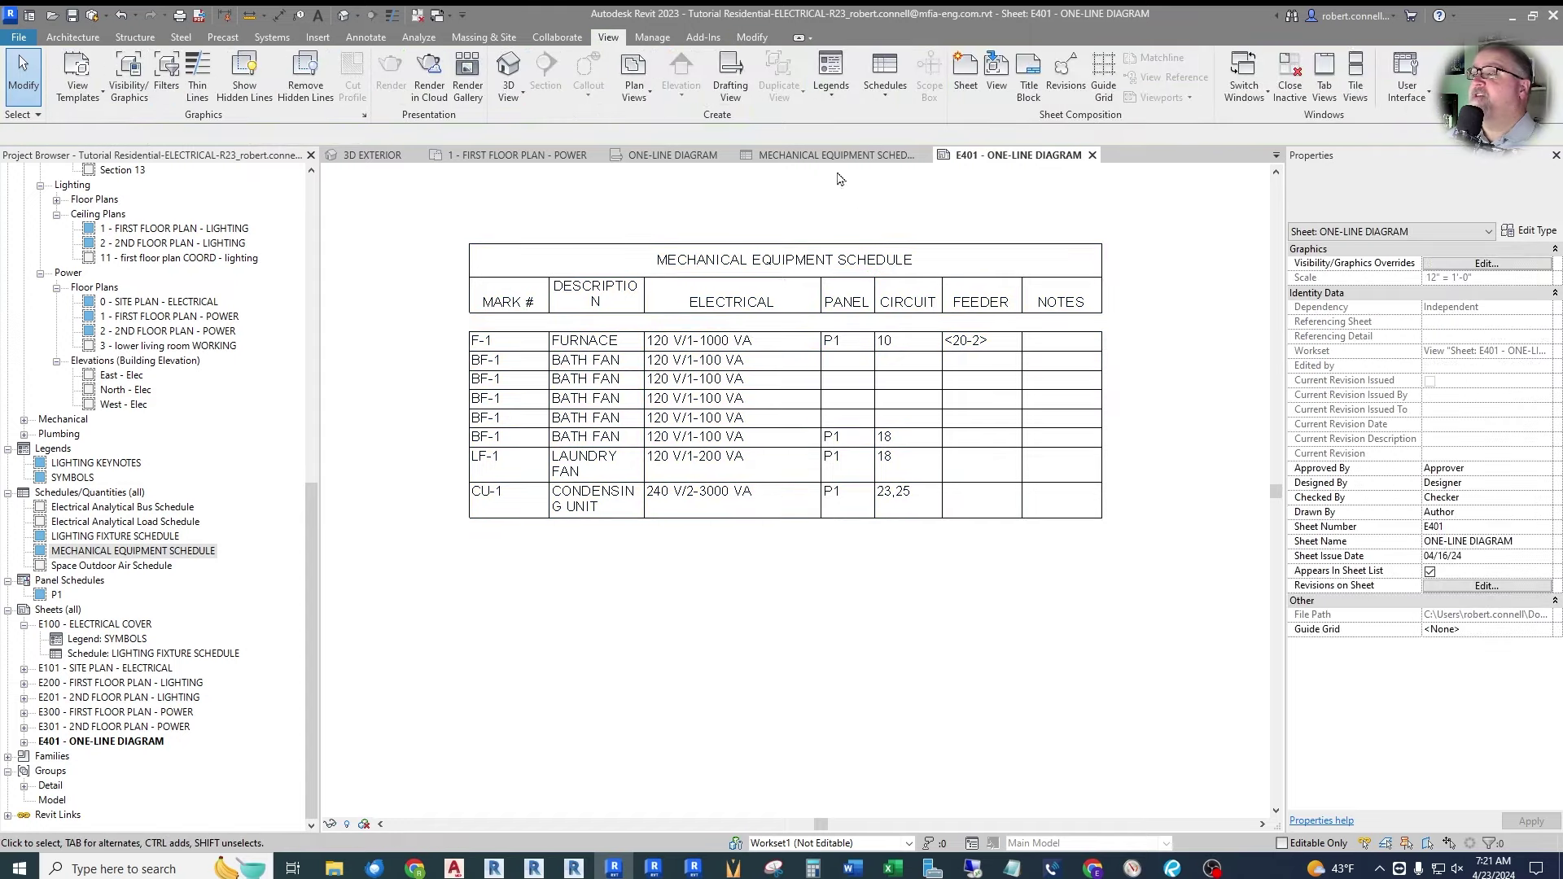
# Review the title, header and body text styles in the mechanical equipment schedule's appearance settings.
pyautogui.click(820, 156)
pyautogui.click(1486, 483)
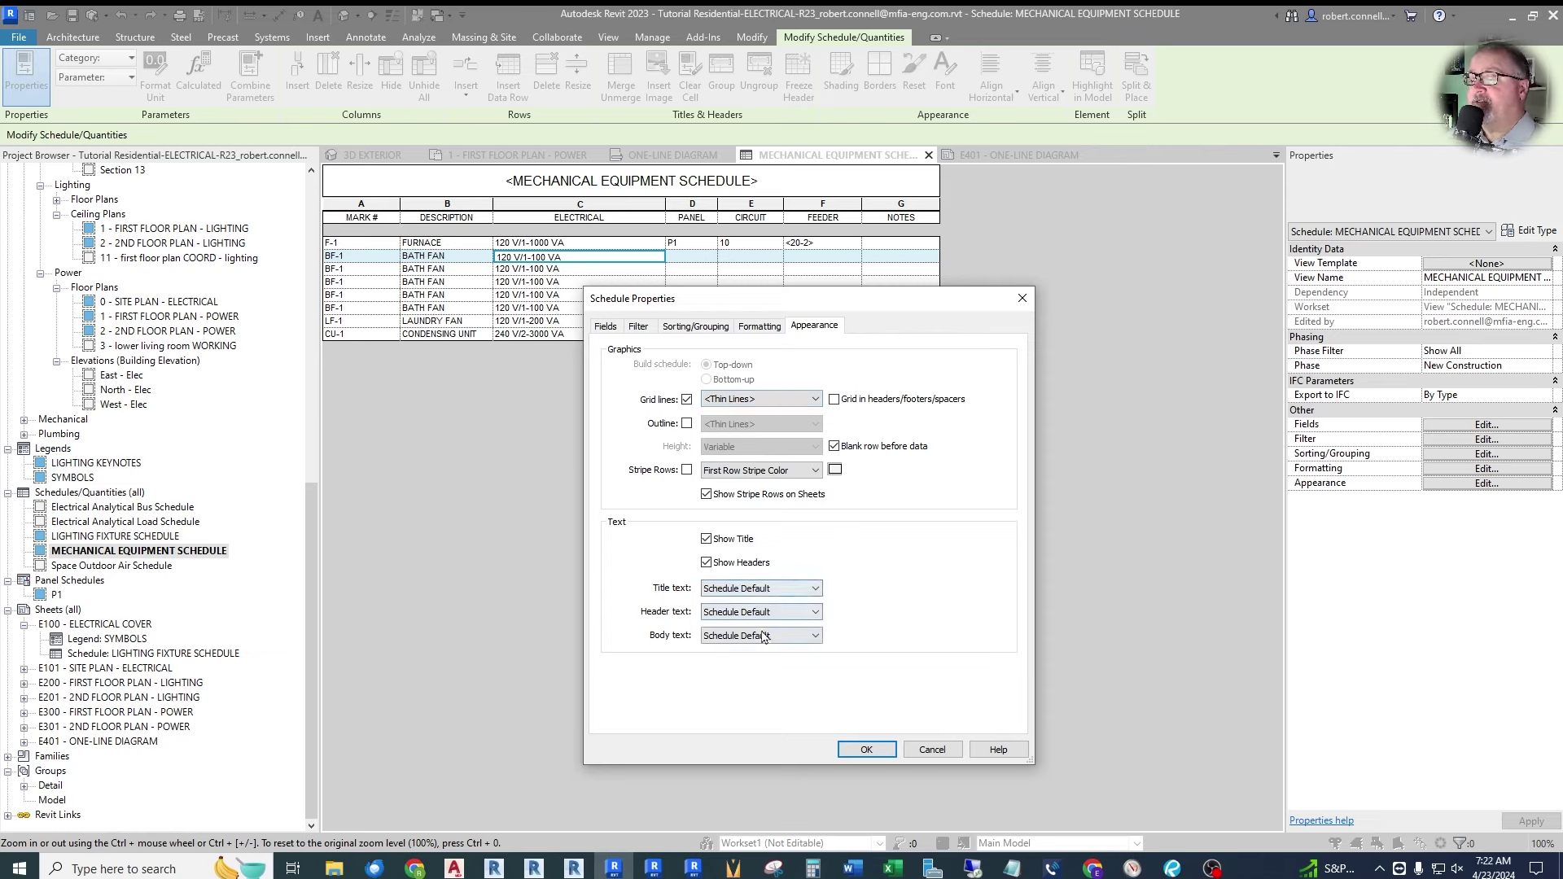
pyautogui.click(815, 591)
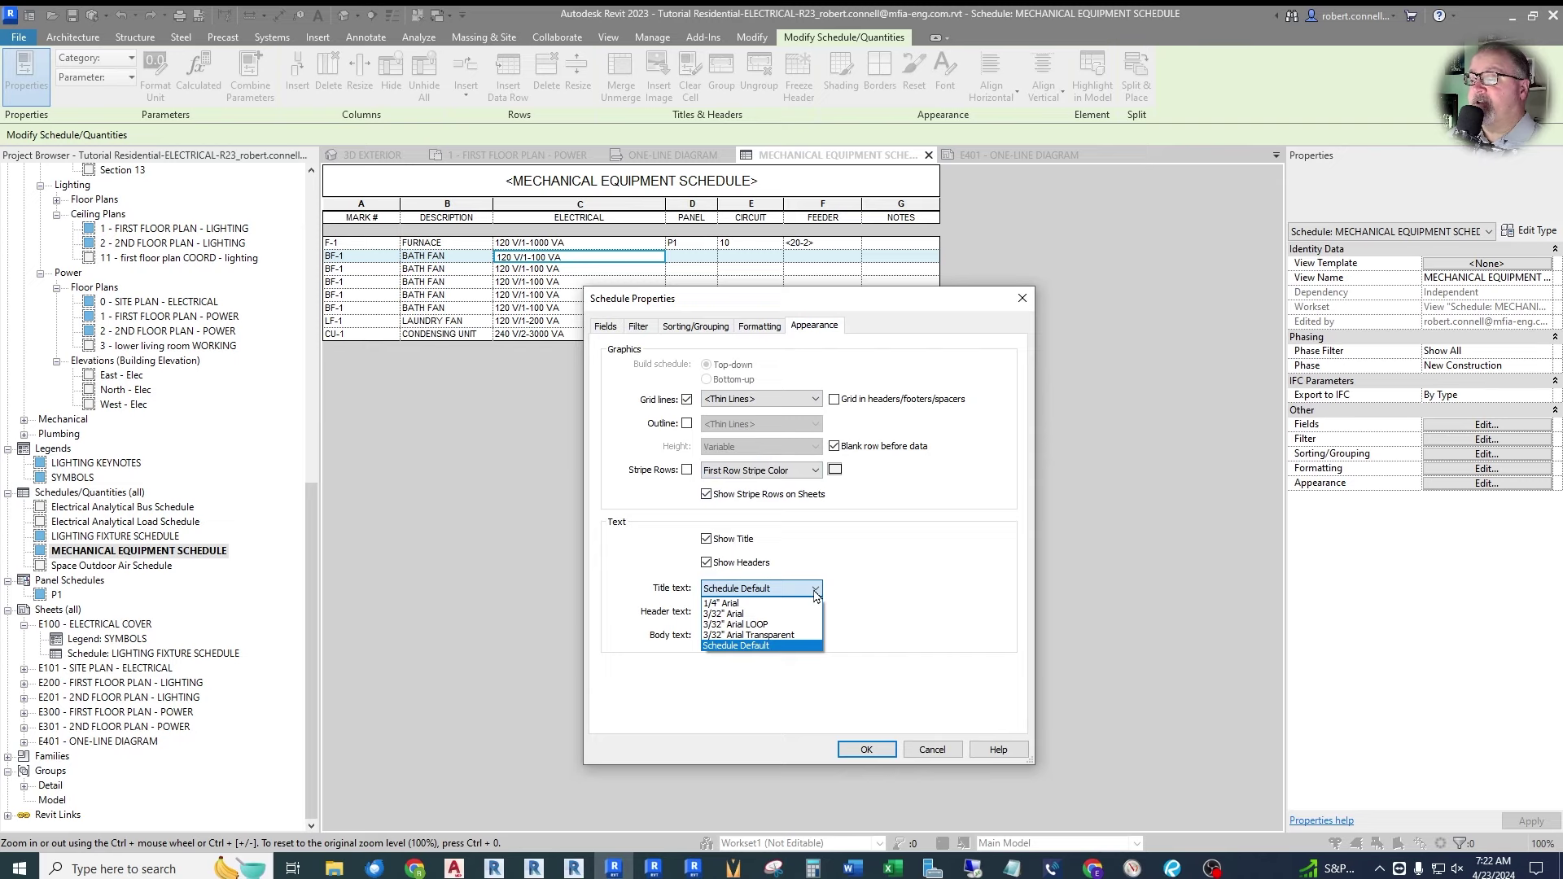
pyautogui.click(815, 593)
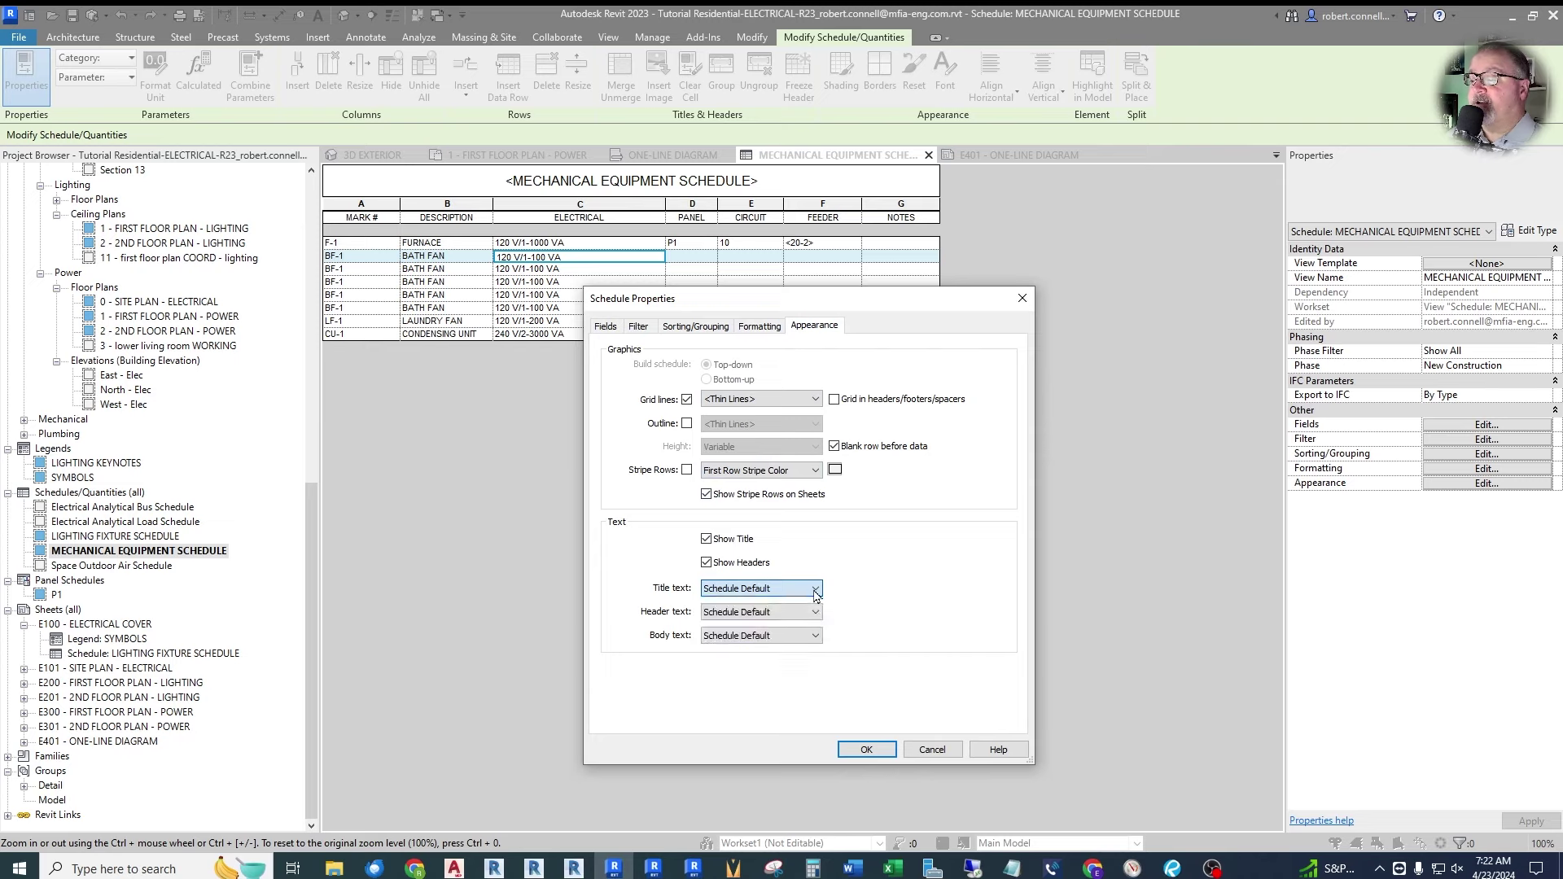
pyautogui.click(882, 750)
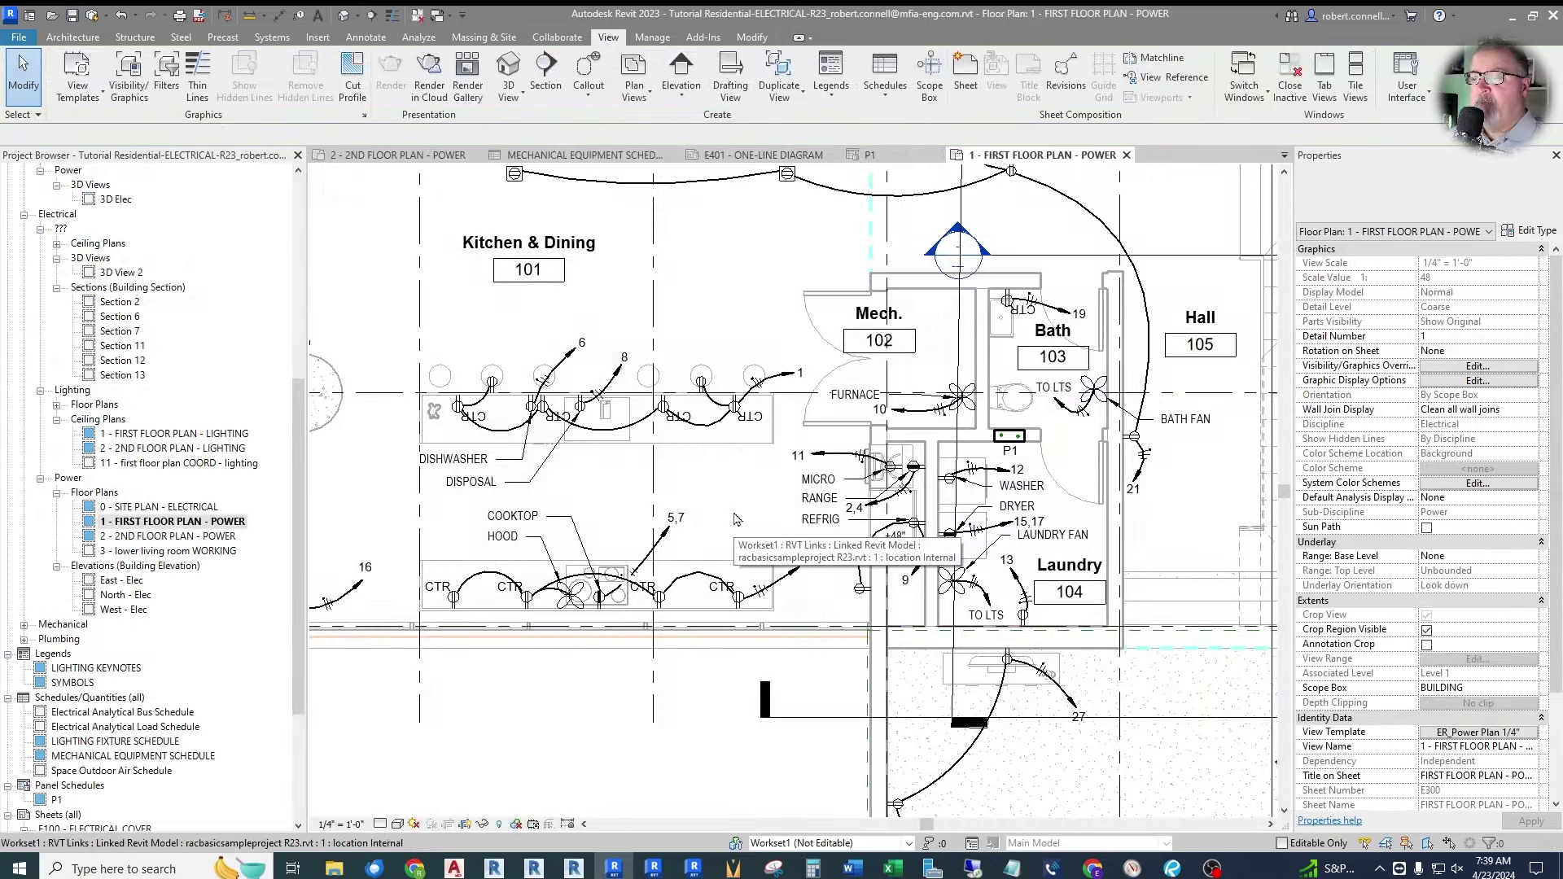
# Delete the FURNACE text note in Mech. room 102 on the first floor power plan.
pyautogui.scroll(3, 939, 363)
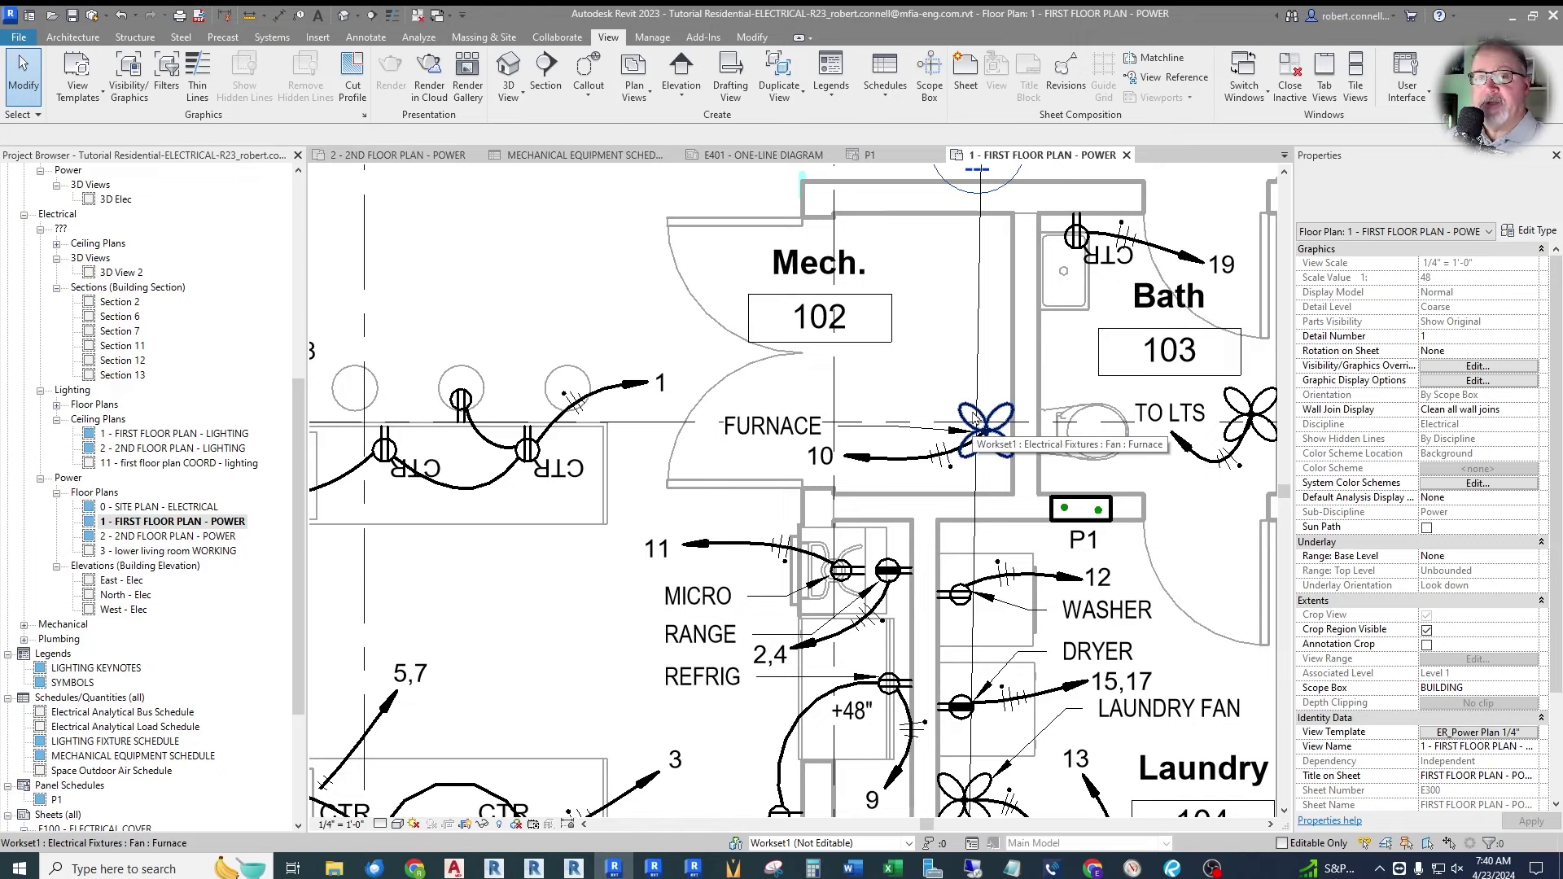
pyautogui.click(776, 440)
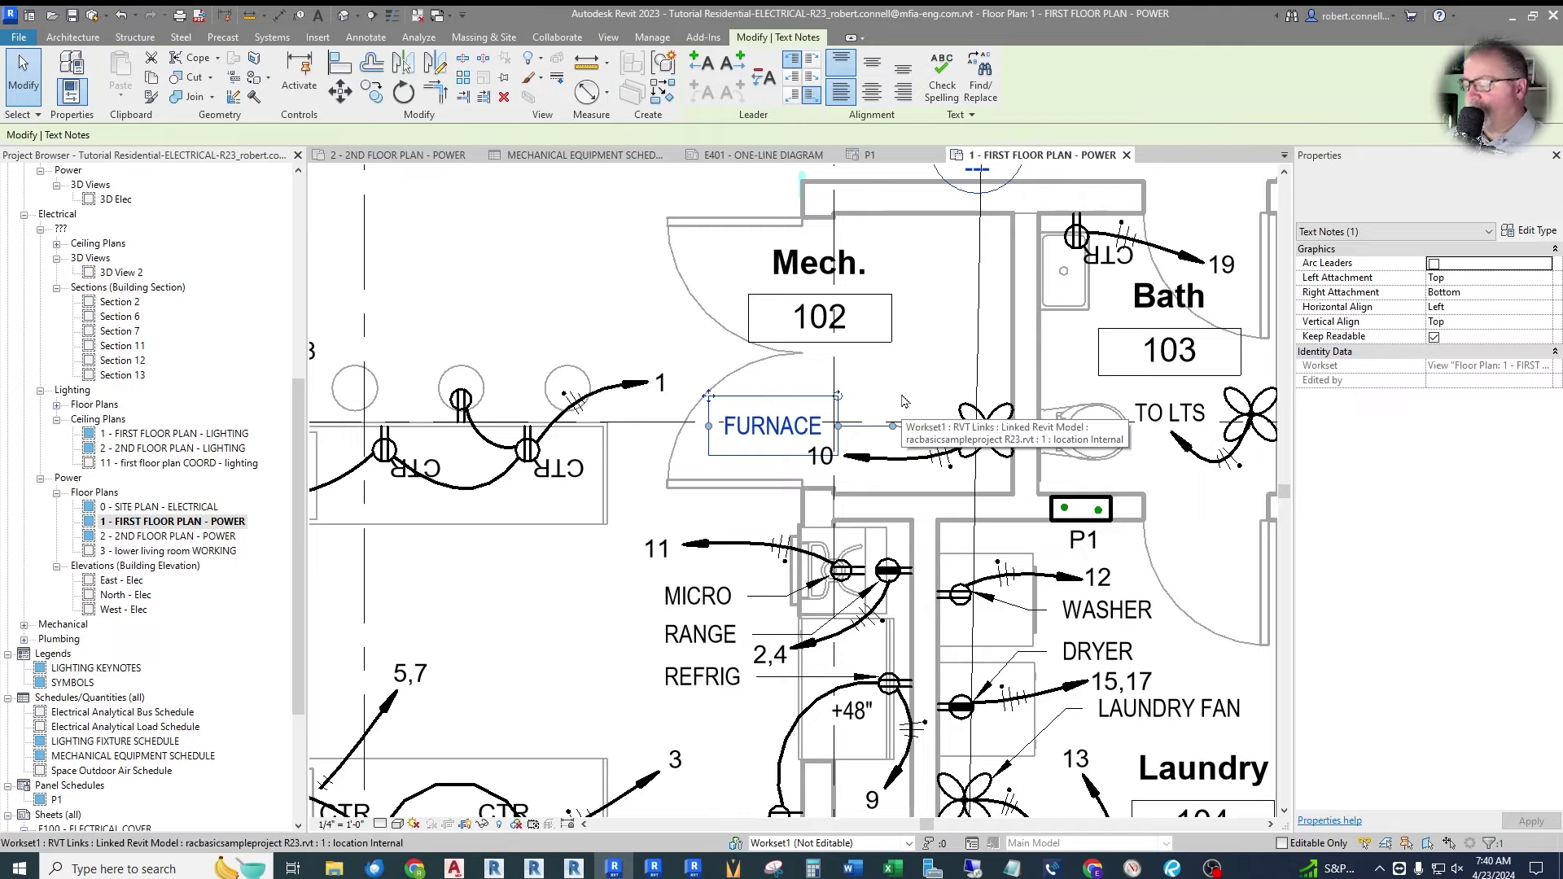
pyautogui.press('Delete')
# Tag the furnace fan by category with an attached leader, placing the tag inside Mech. room 102 below the room number.
pyautogui.scroll(3, 841, 432)
pyautogui.scroll(1, 831, 430)
pyautogui.scroll(-1, 822, 420)
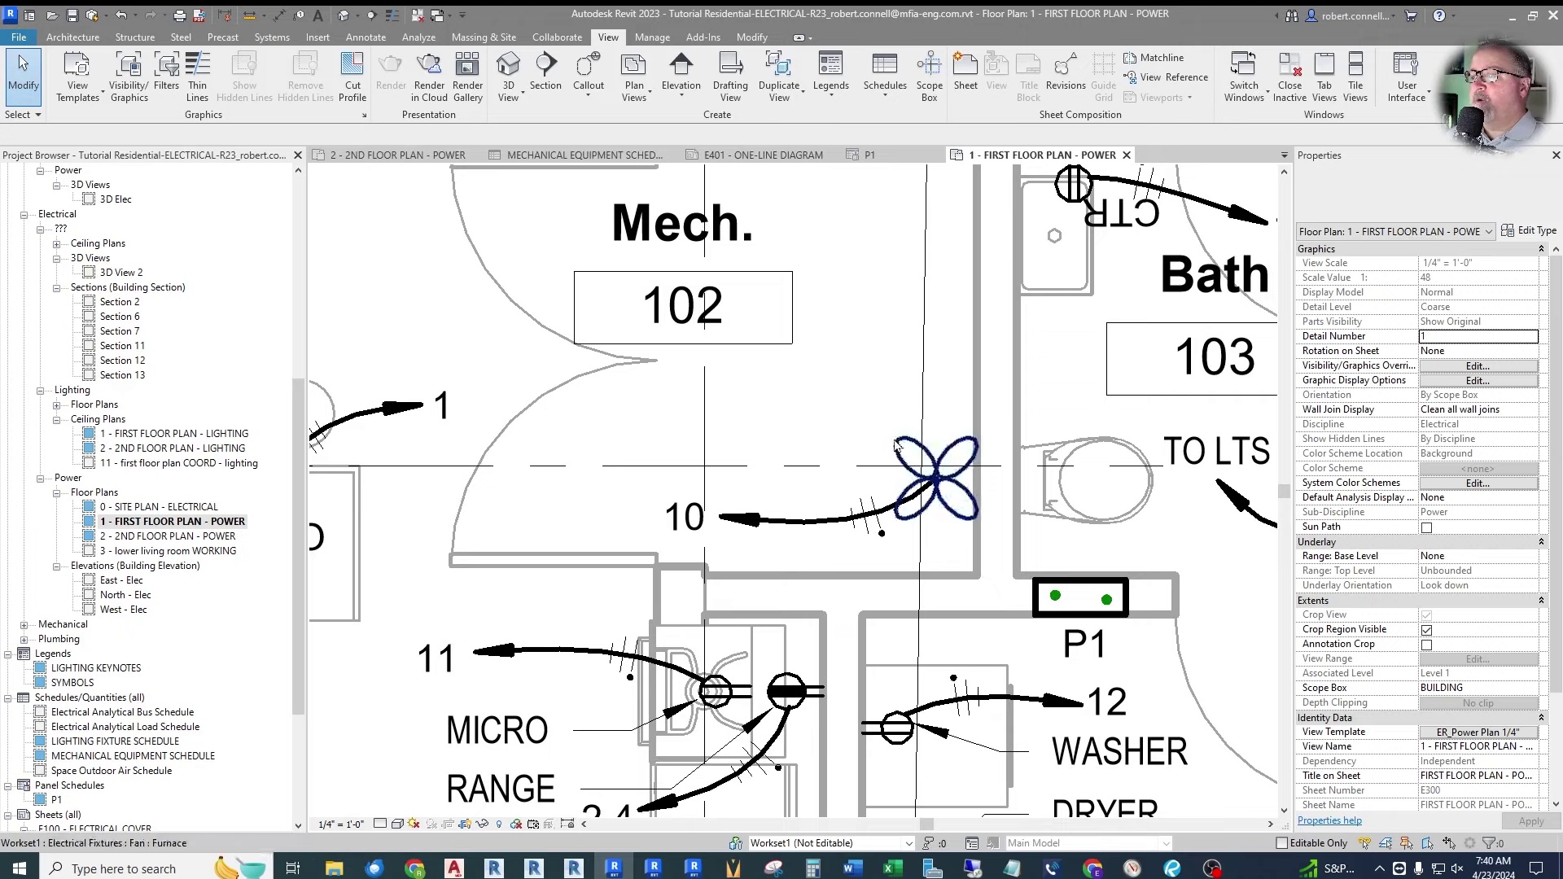
pyautogui.click(300, 16)
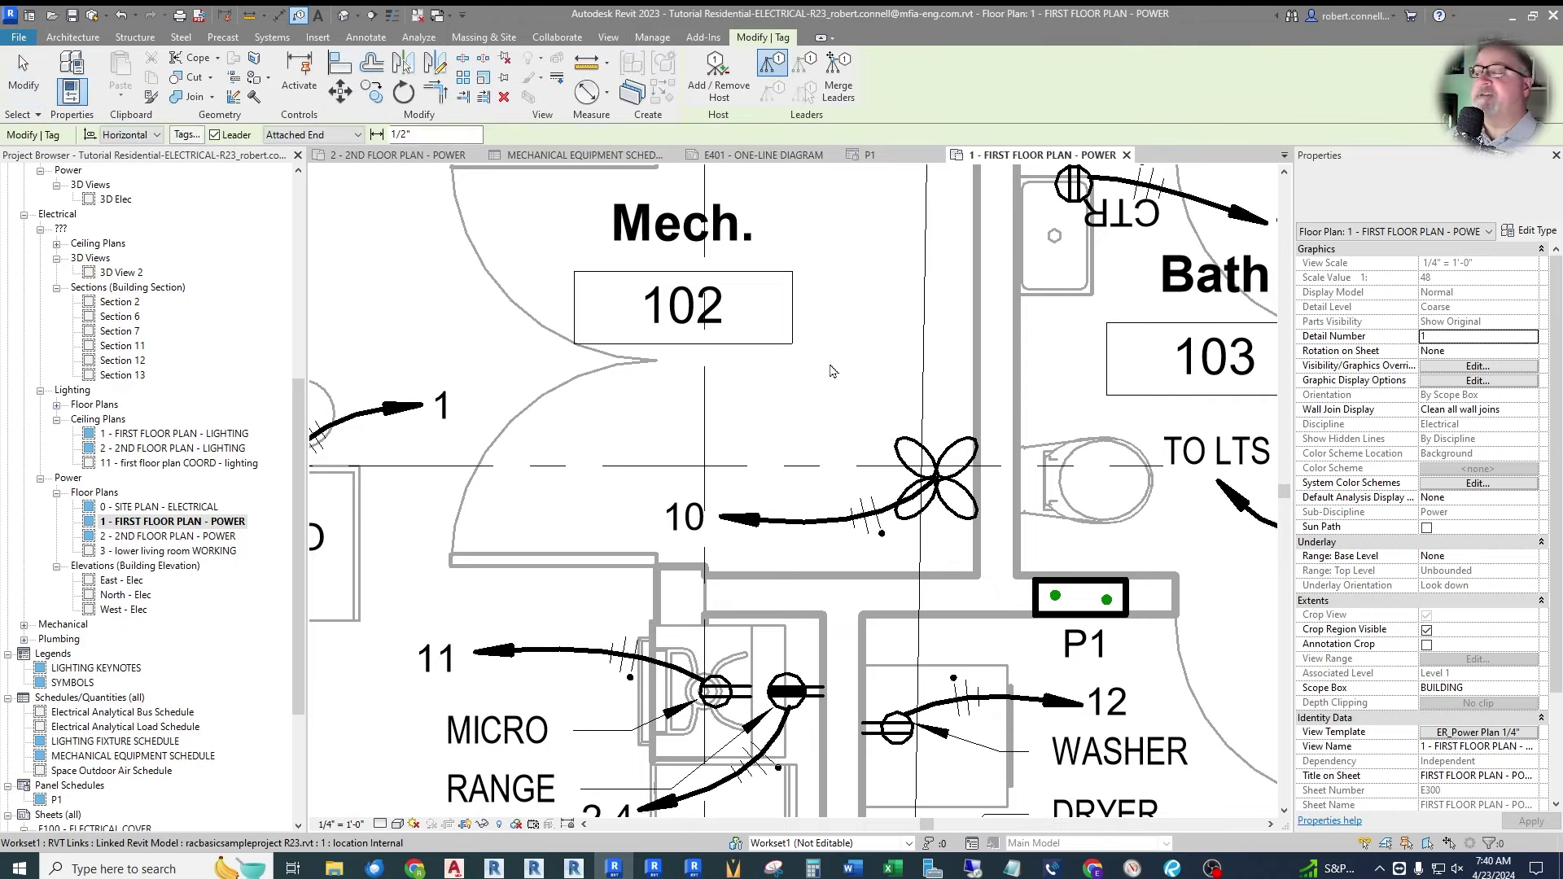
pyautogui.click(1054, 322)
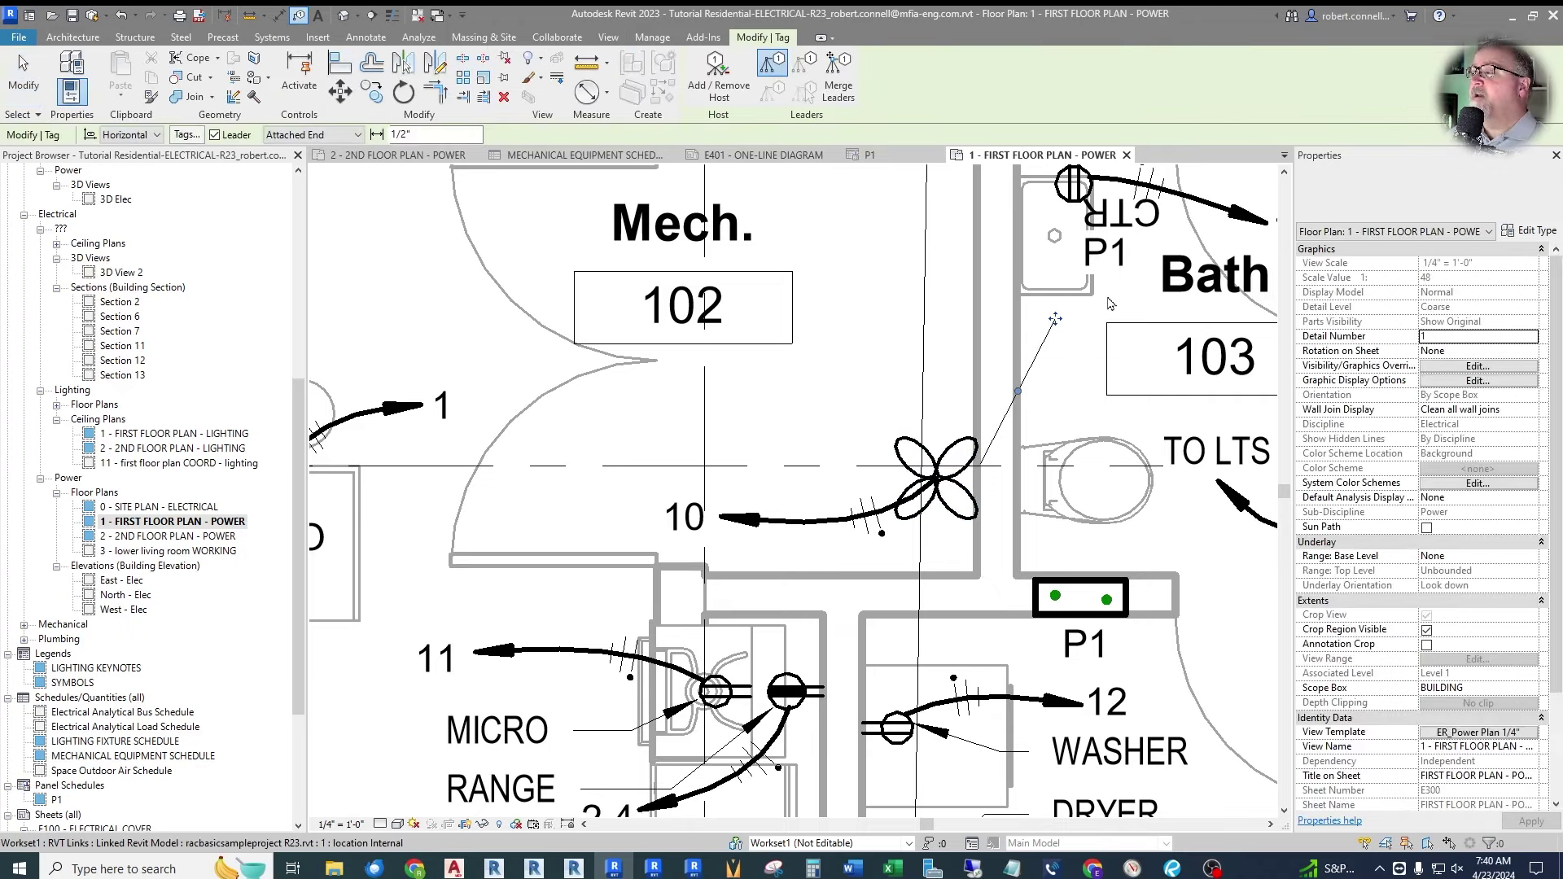
pyautogui.click(751, 393)
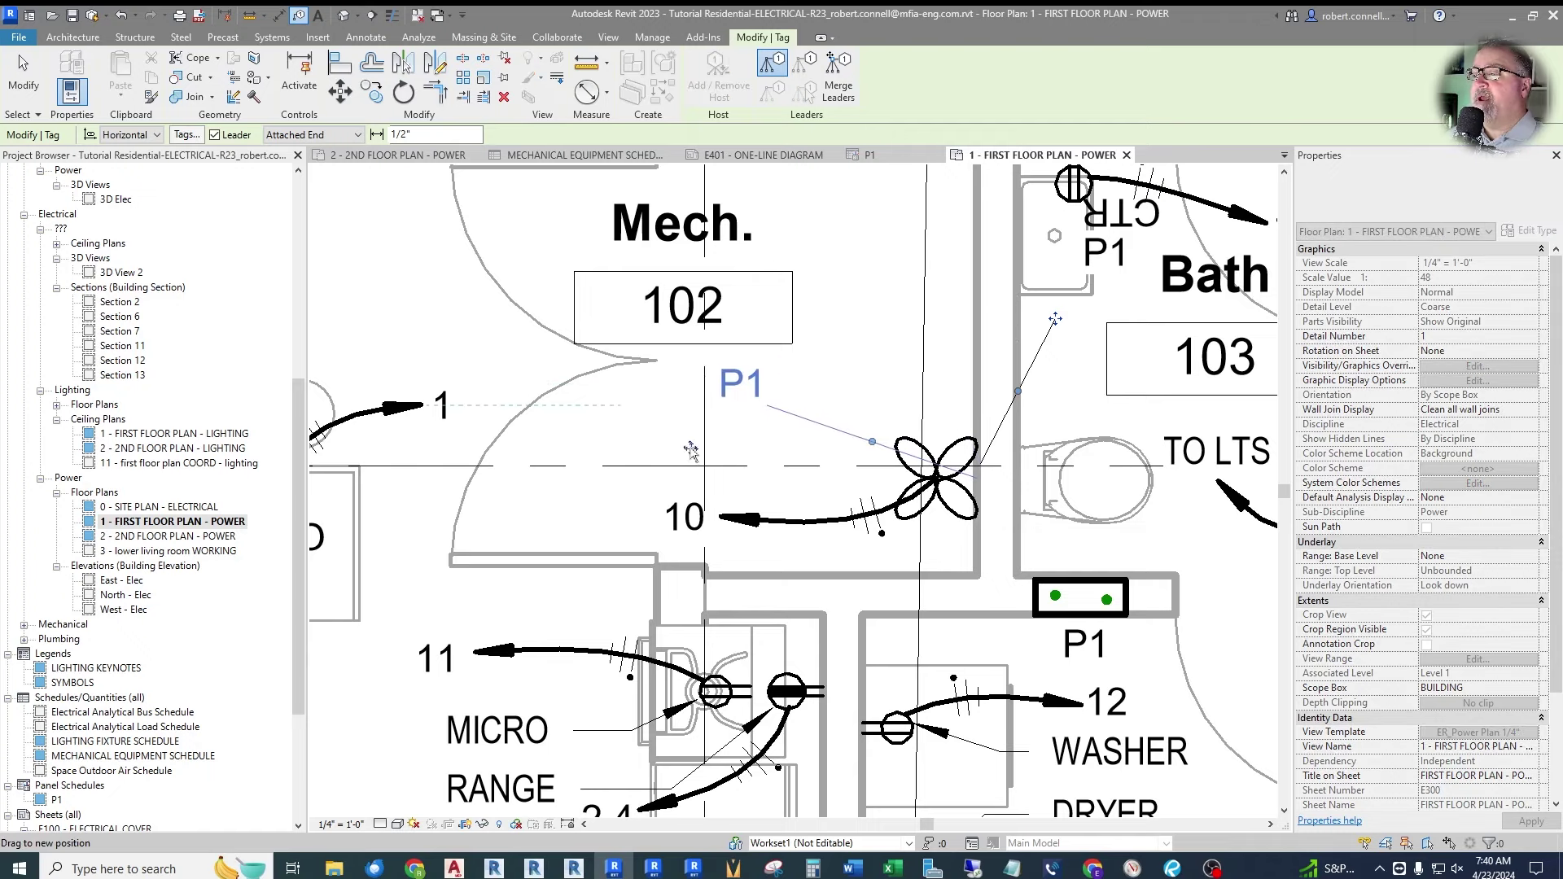
pyautogui.press('Escape')
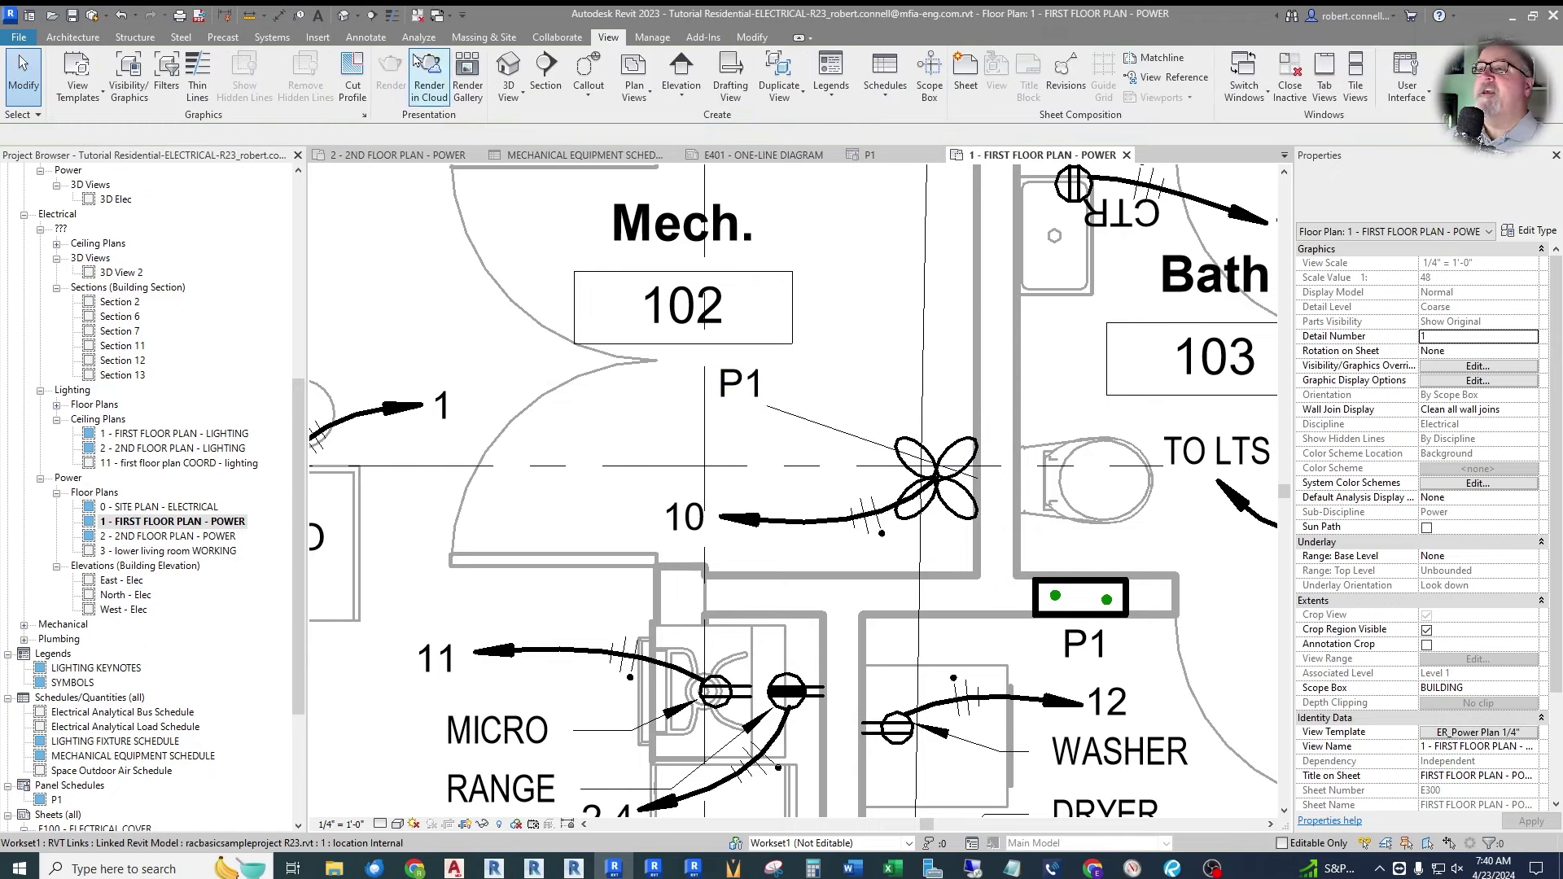
pyautogui.click(318, 36)
pyautogui.click(692, 77)
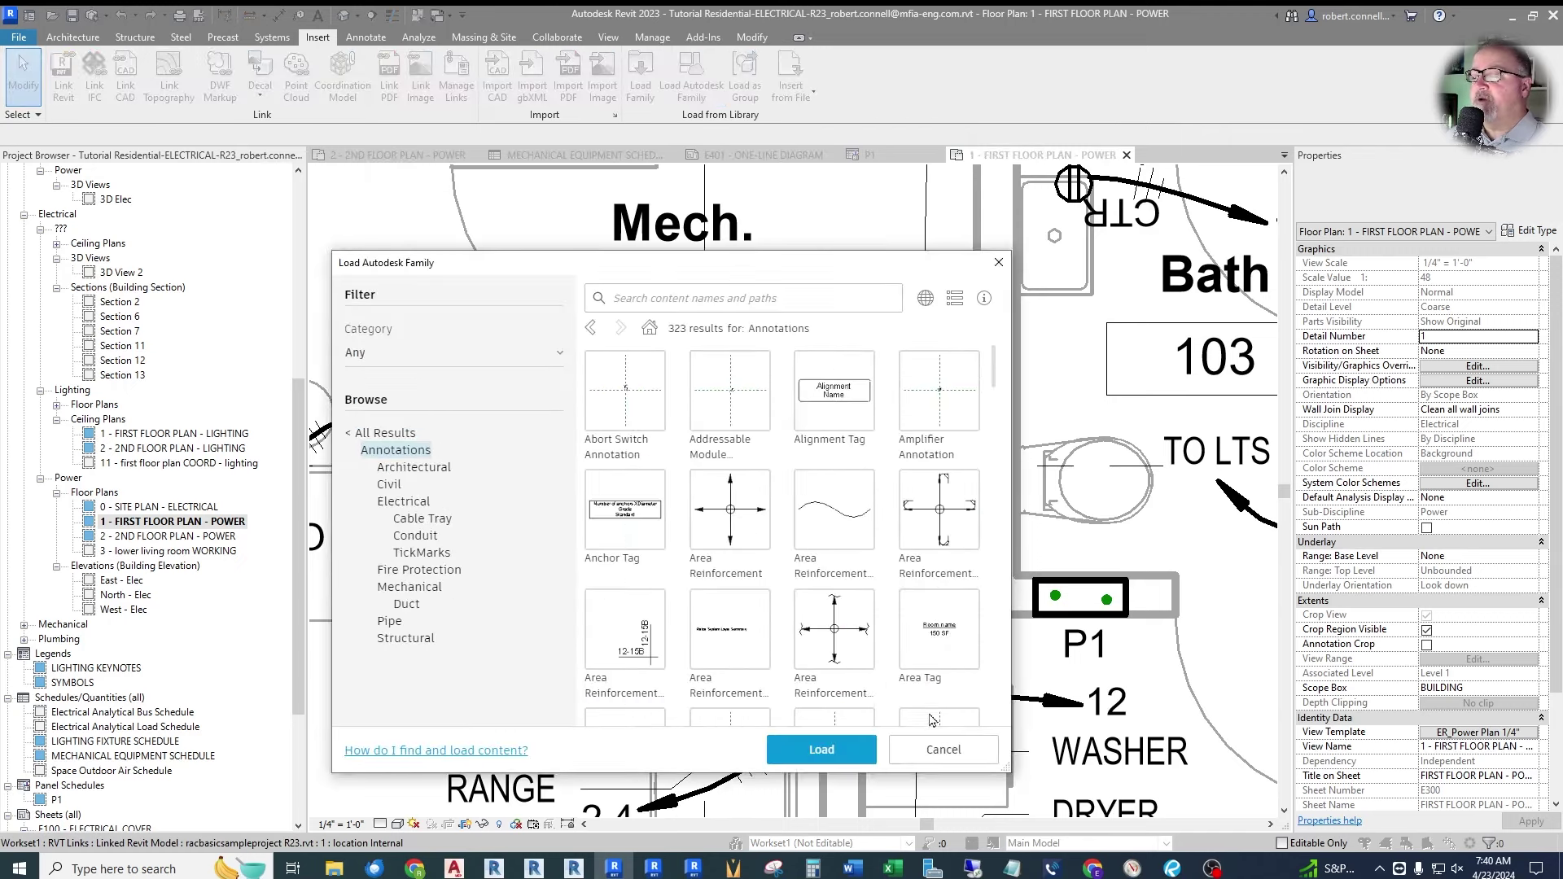
pyautogui.click(943, 749)
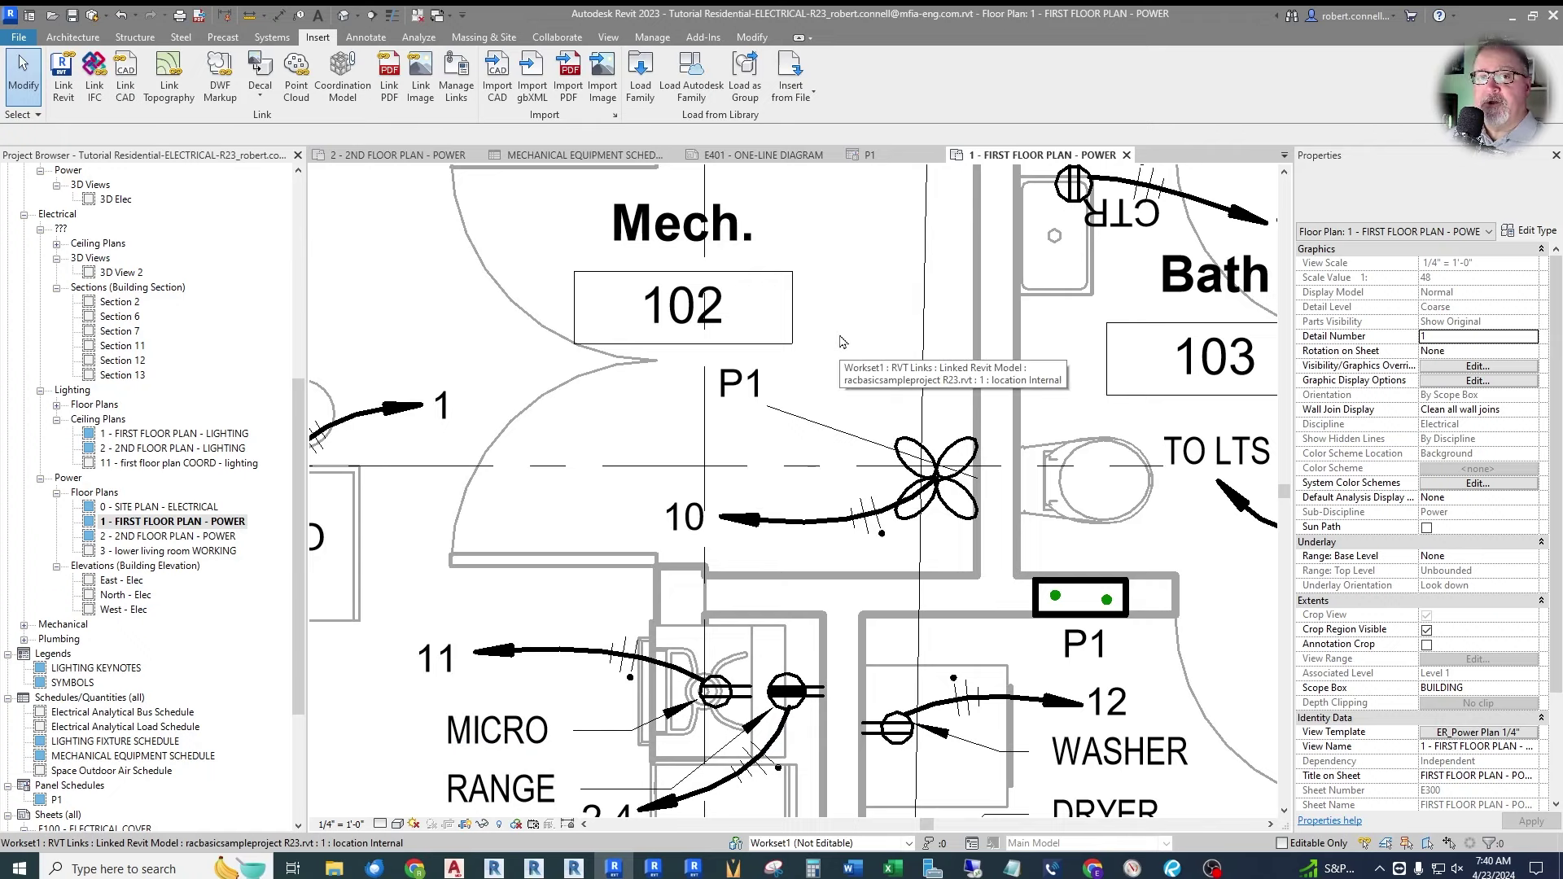
# Check the furnace tag's available types and open its Electrical Device Panel Tag family for editing.
pyautogui.click(784, 402)
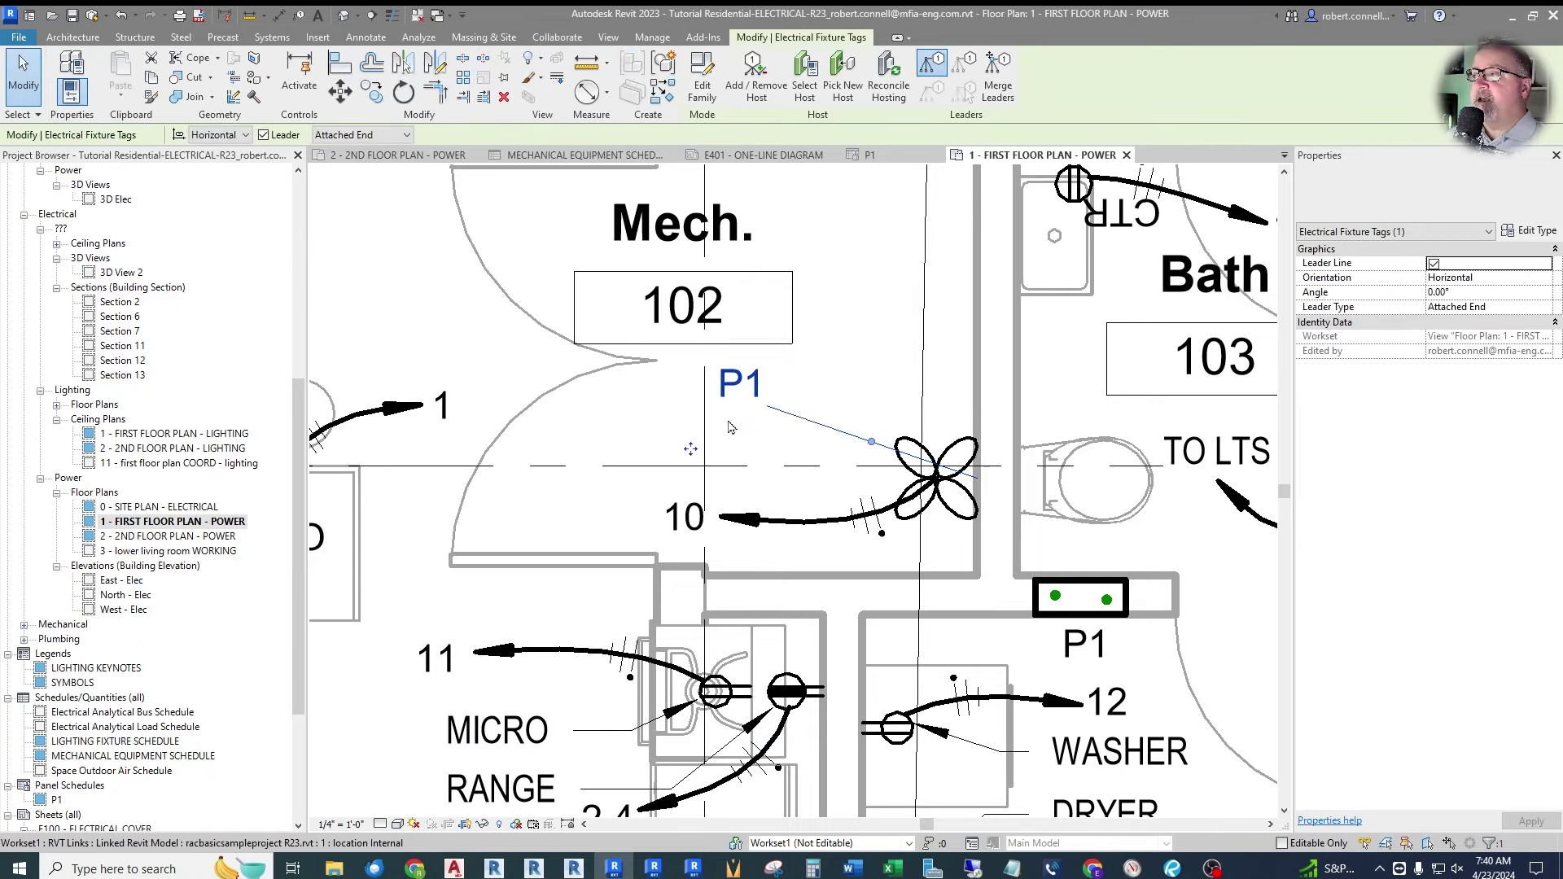
pyautogui.click(1433, 192)
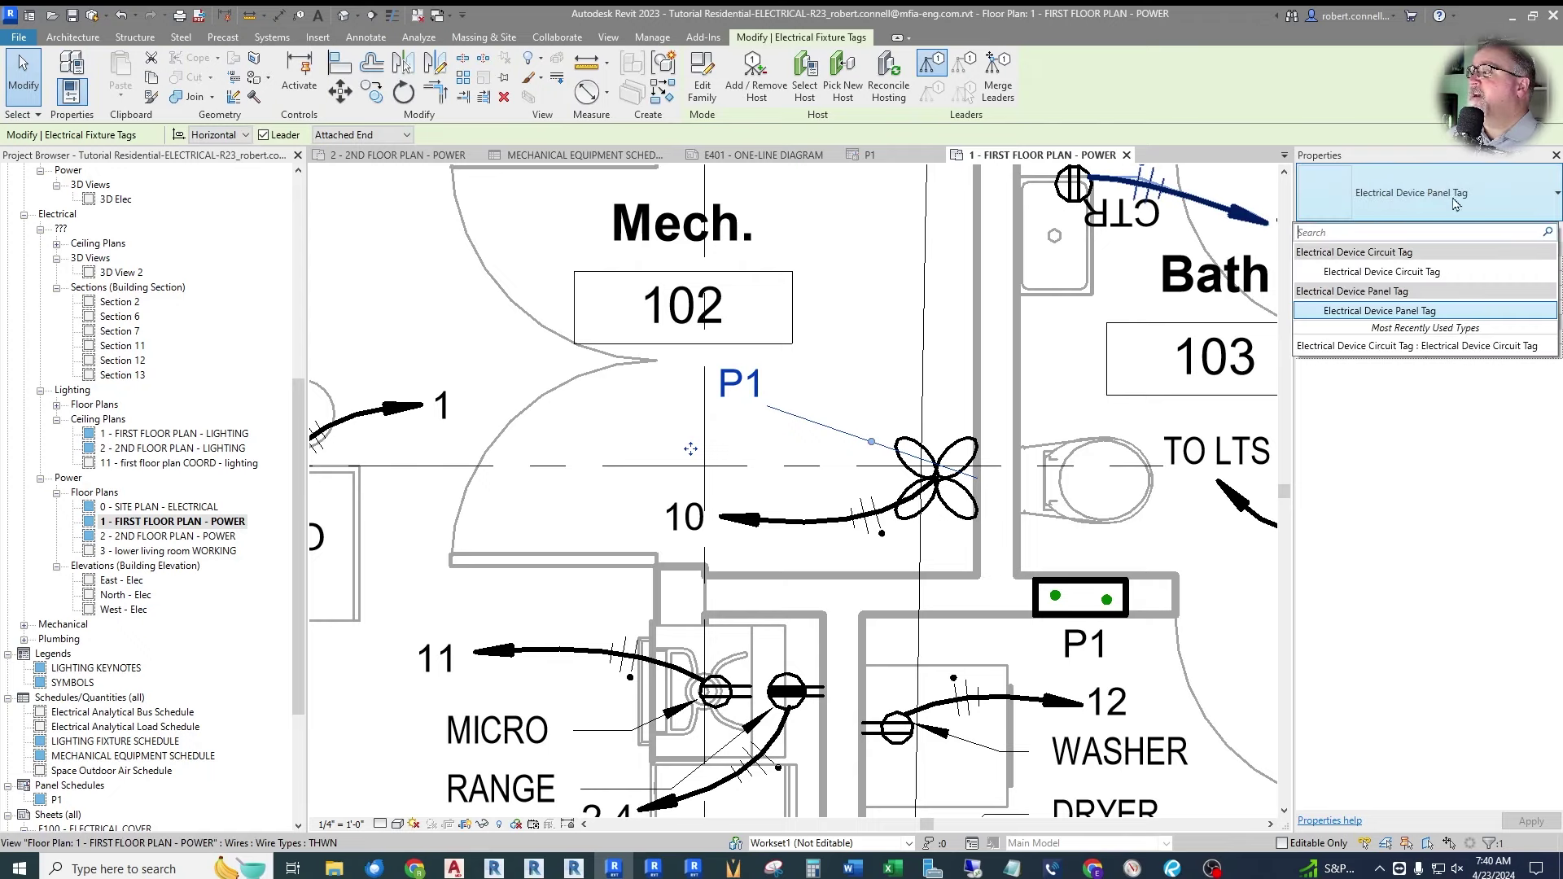
pyautogui.click(1455, 204)
pyautogui.click(702, 87)
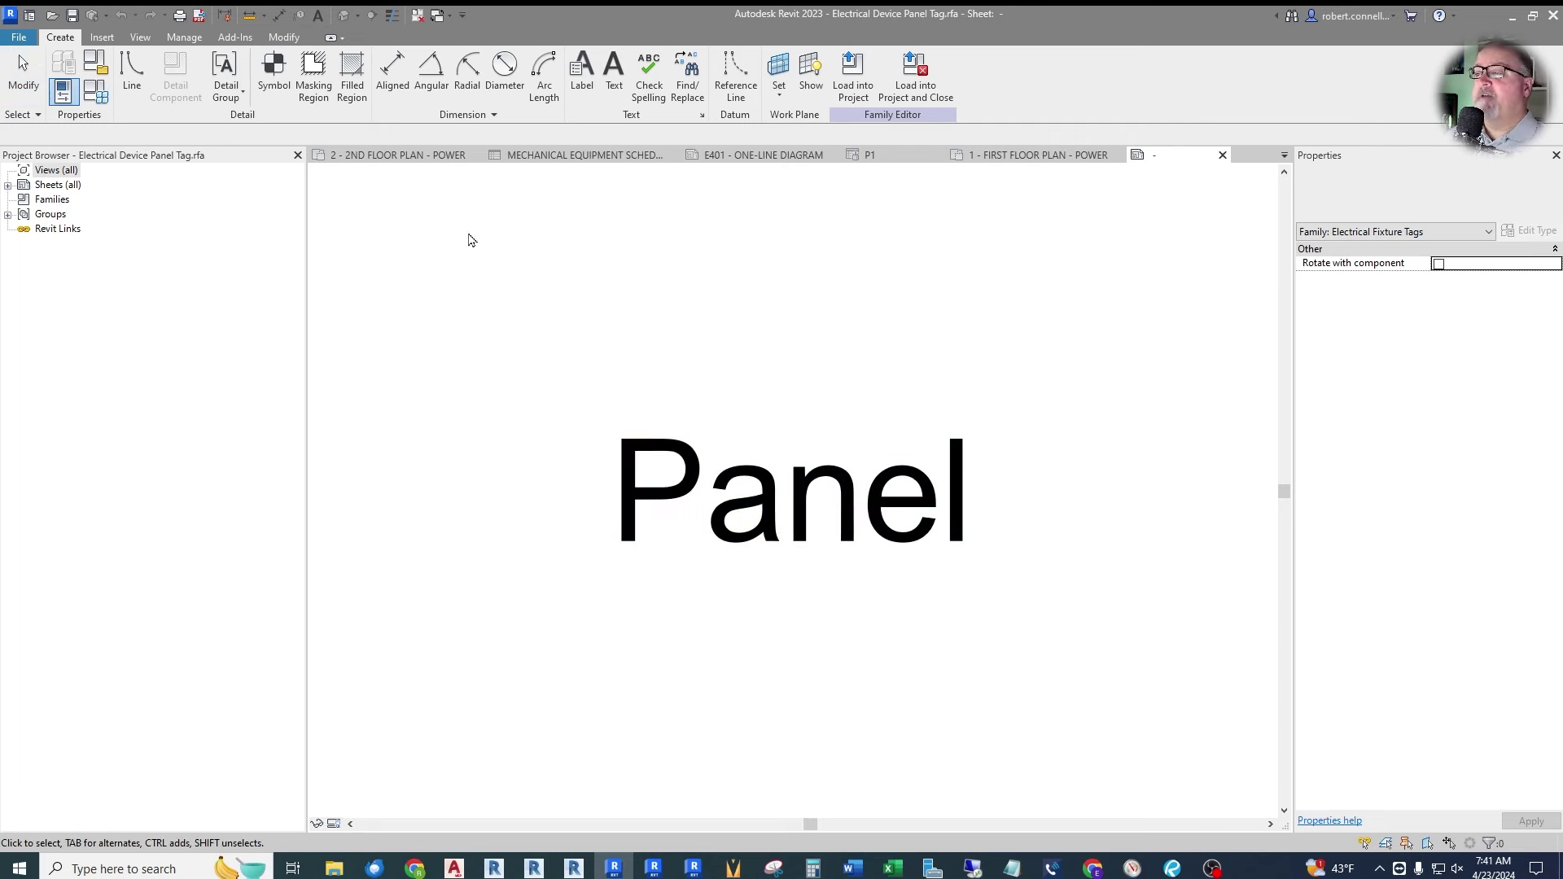
# Check the tag family's category and parameters, keeping Electrical Fixture Tags as the category.
pyautogui.click(102, 69)
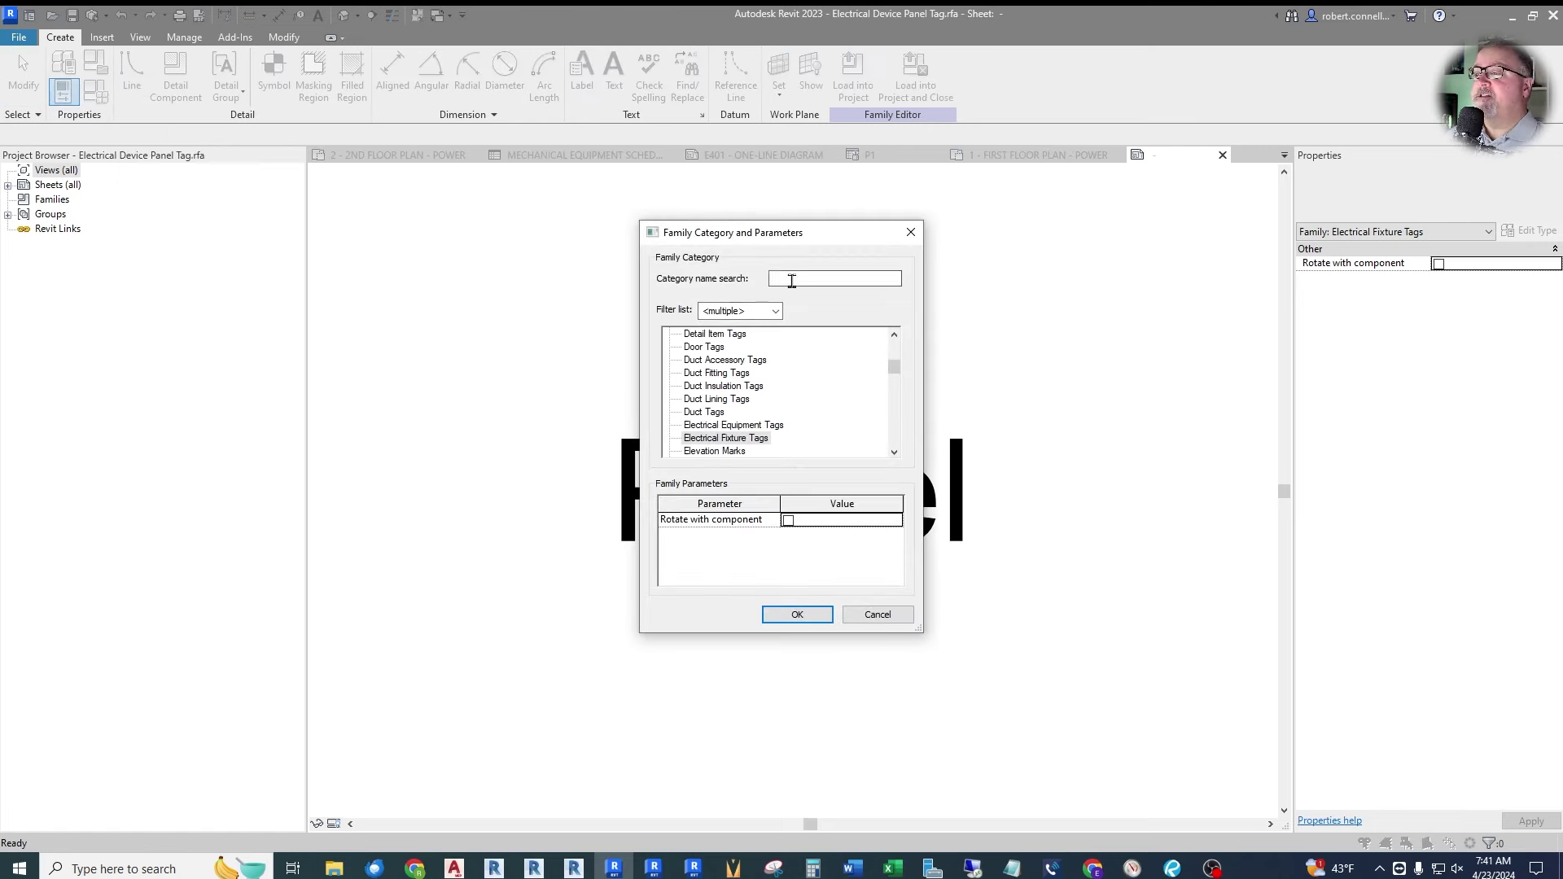
pyautogui.scroll(-1, 803, 389)
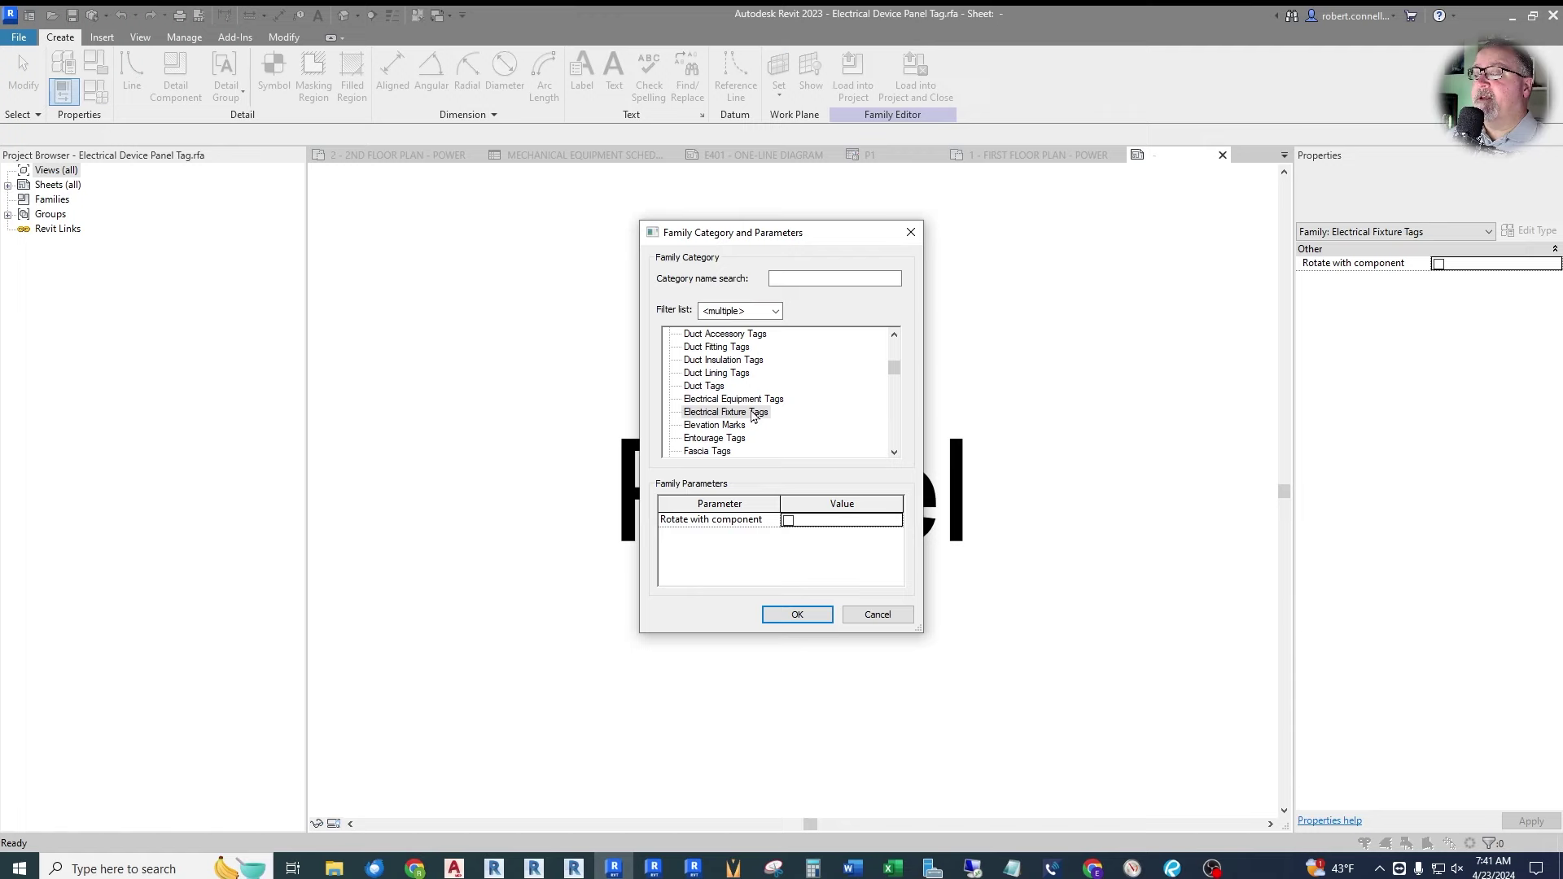
pyautogui.press('Return')
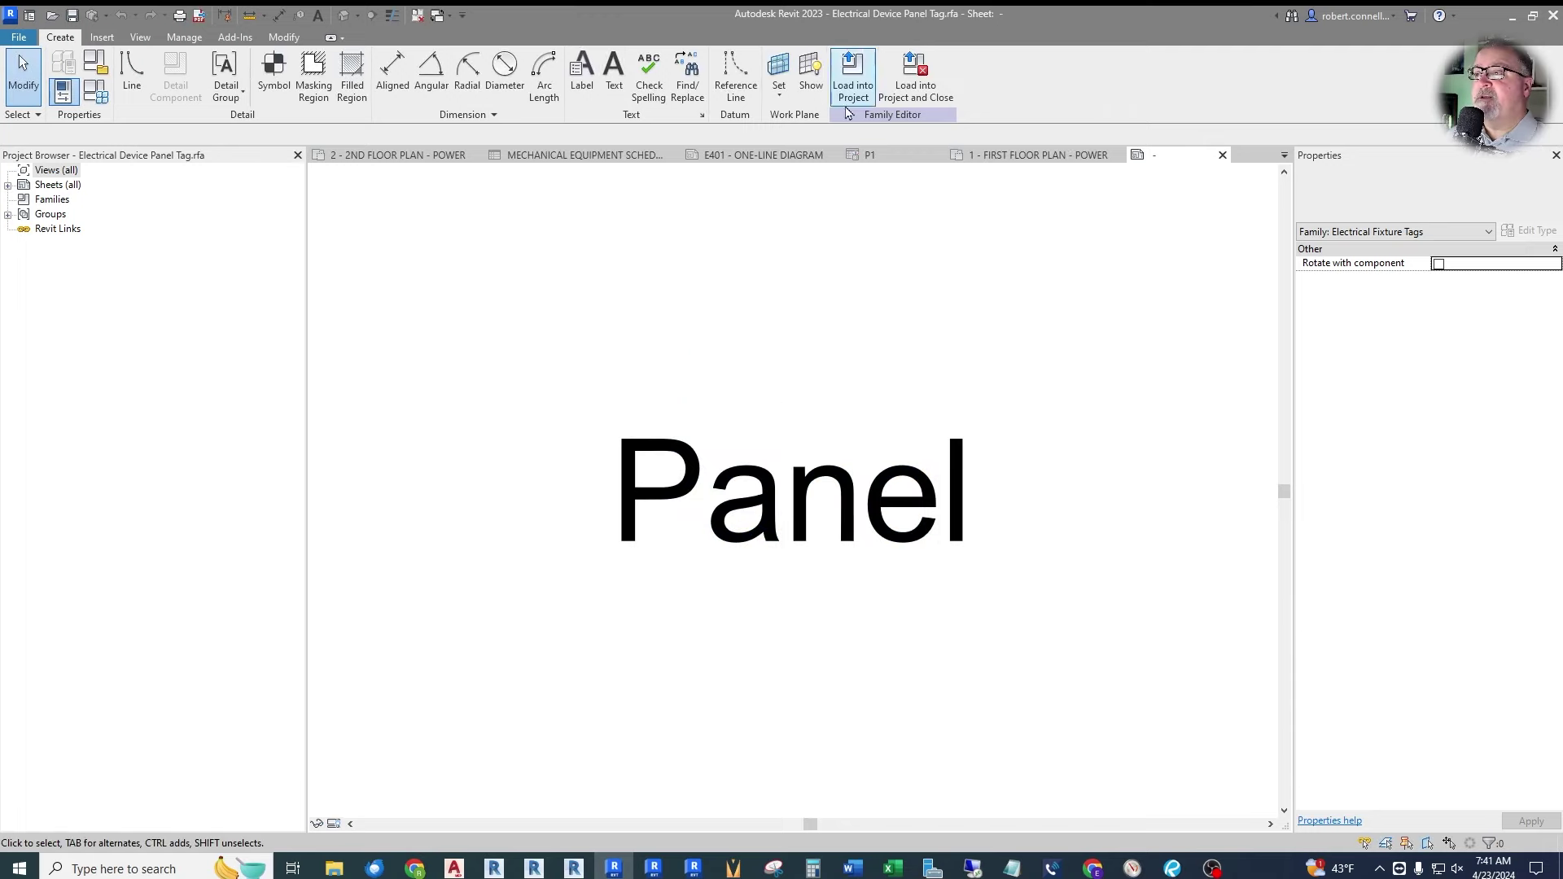
# Open the tag label's parameters for editing and remove the Panel parameter from it.
pyautogui.click(782, 507)
pyautogui.click(1372, 194)
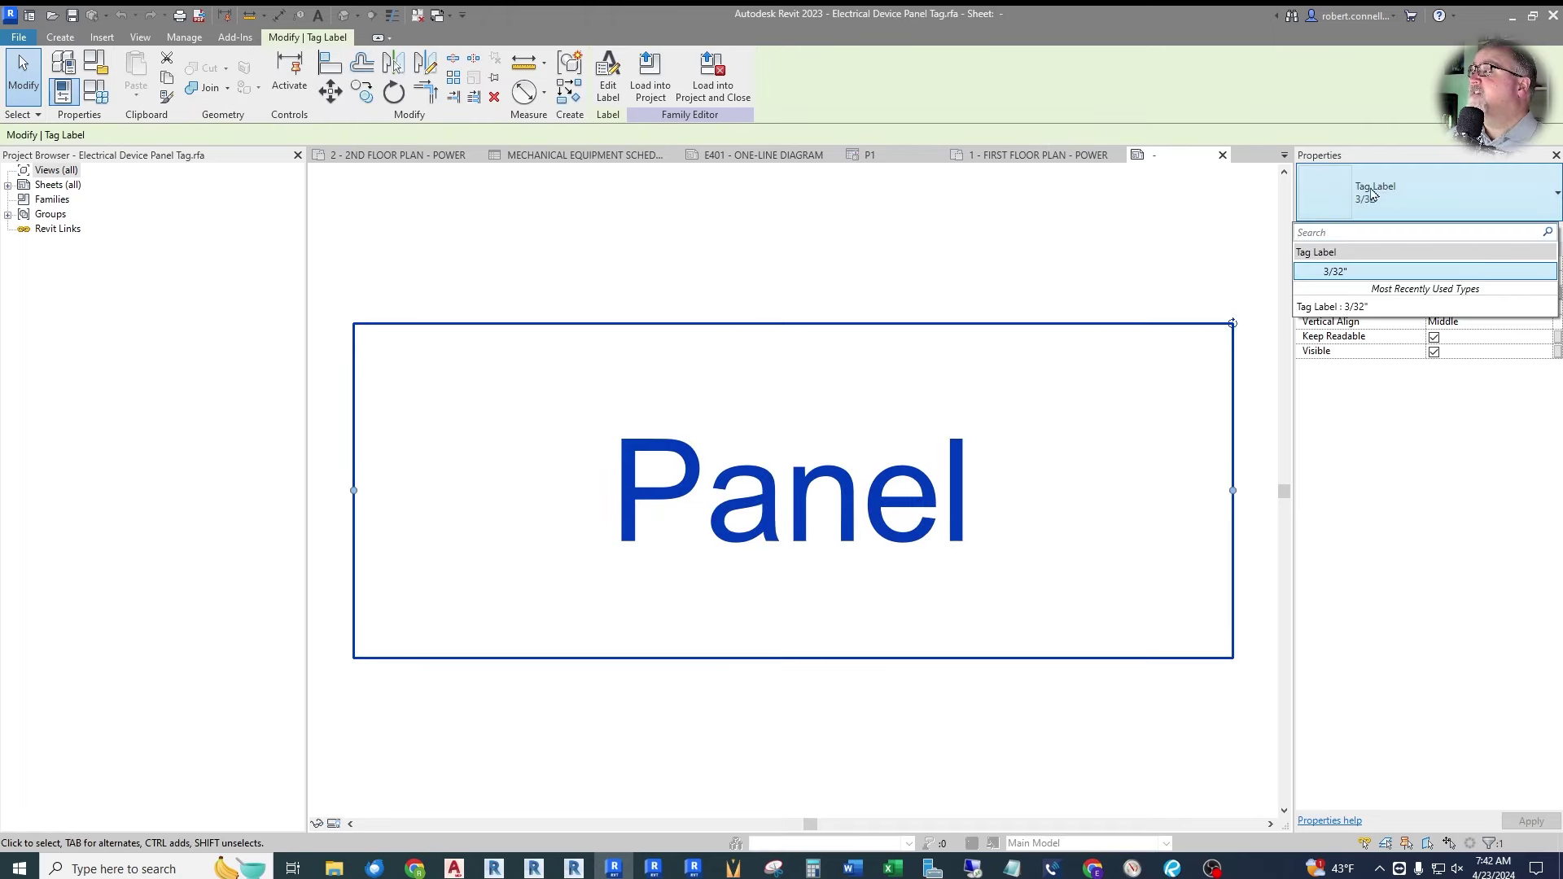
pyautogui.click(1382, 194)
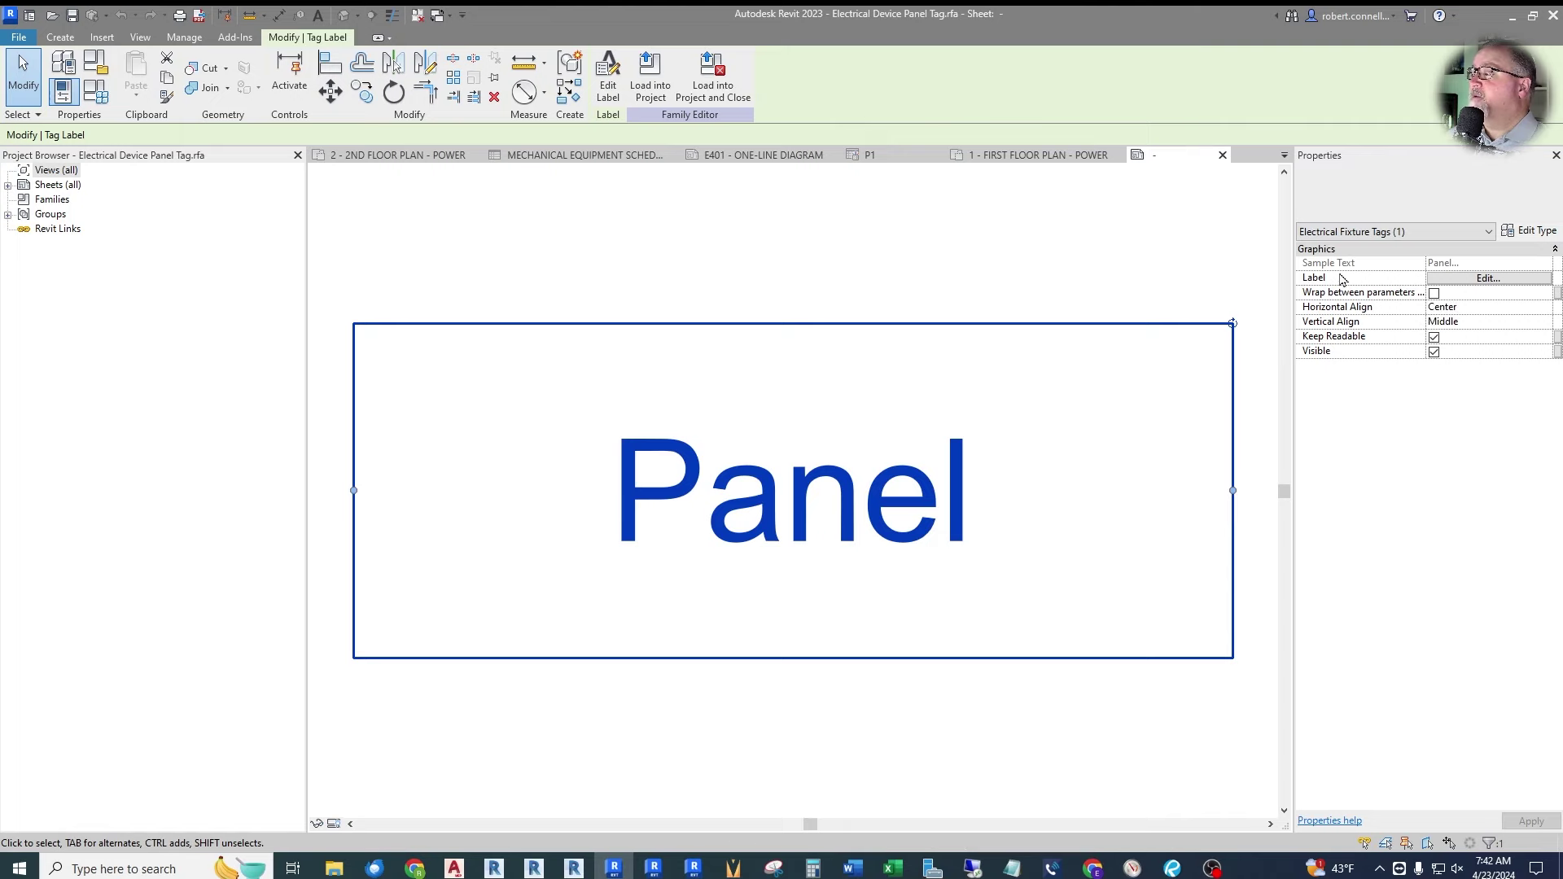
pyautogui.click(1463, 279)
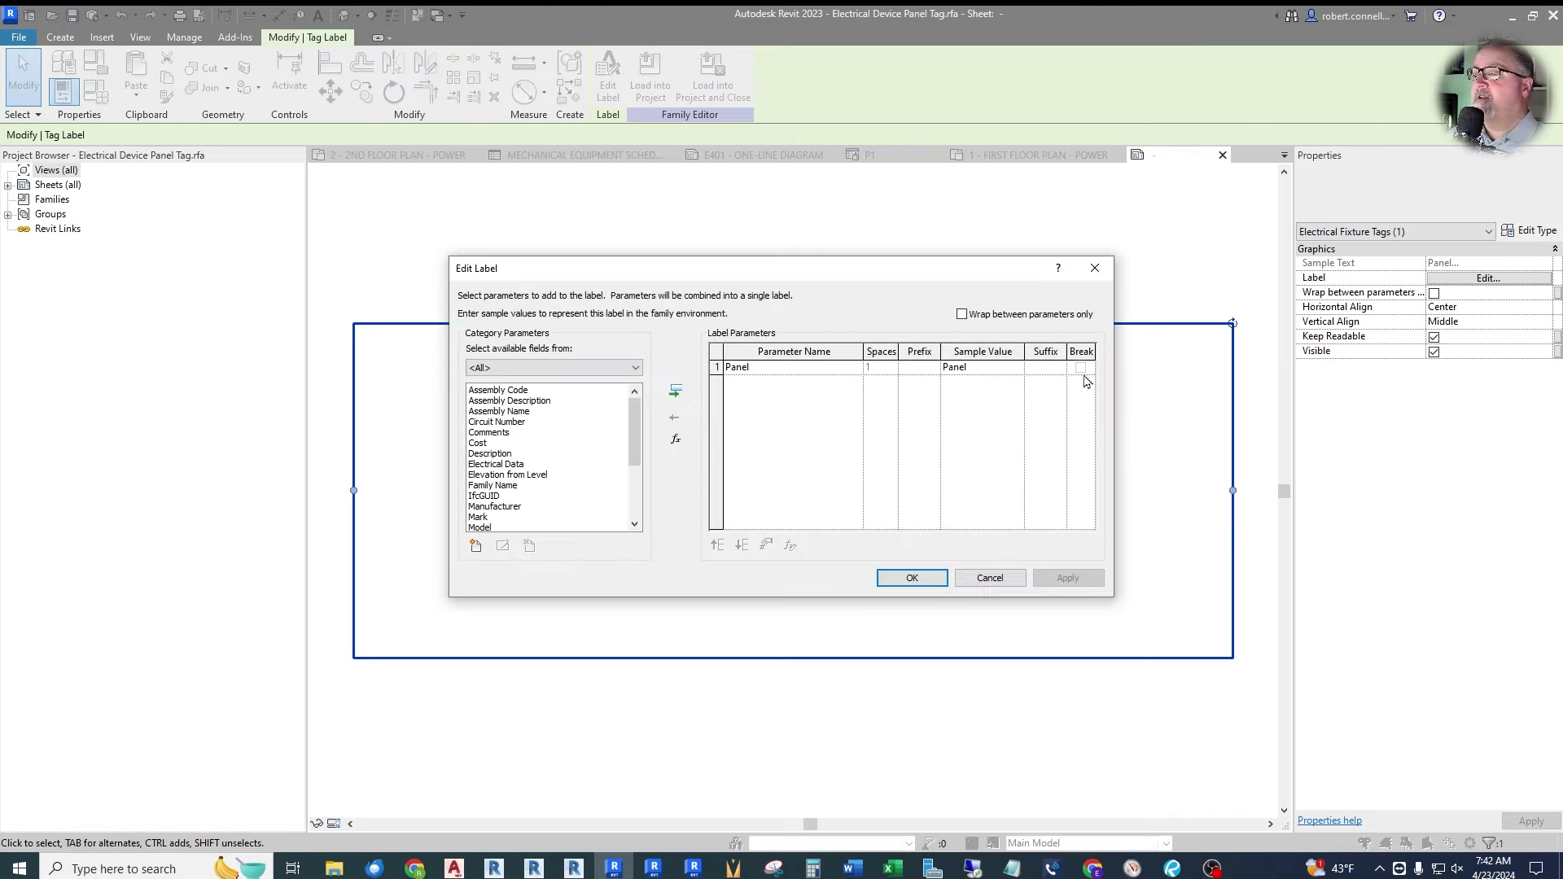
pyautogui.click(786, 368)
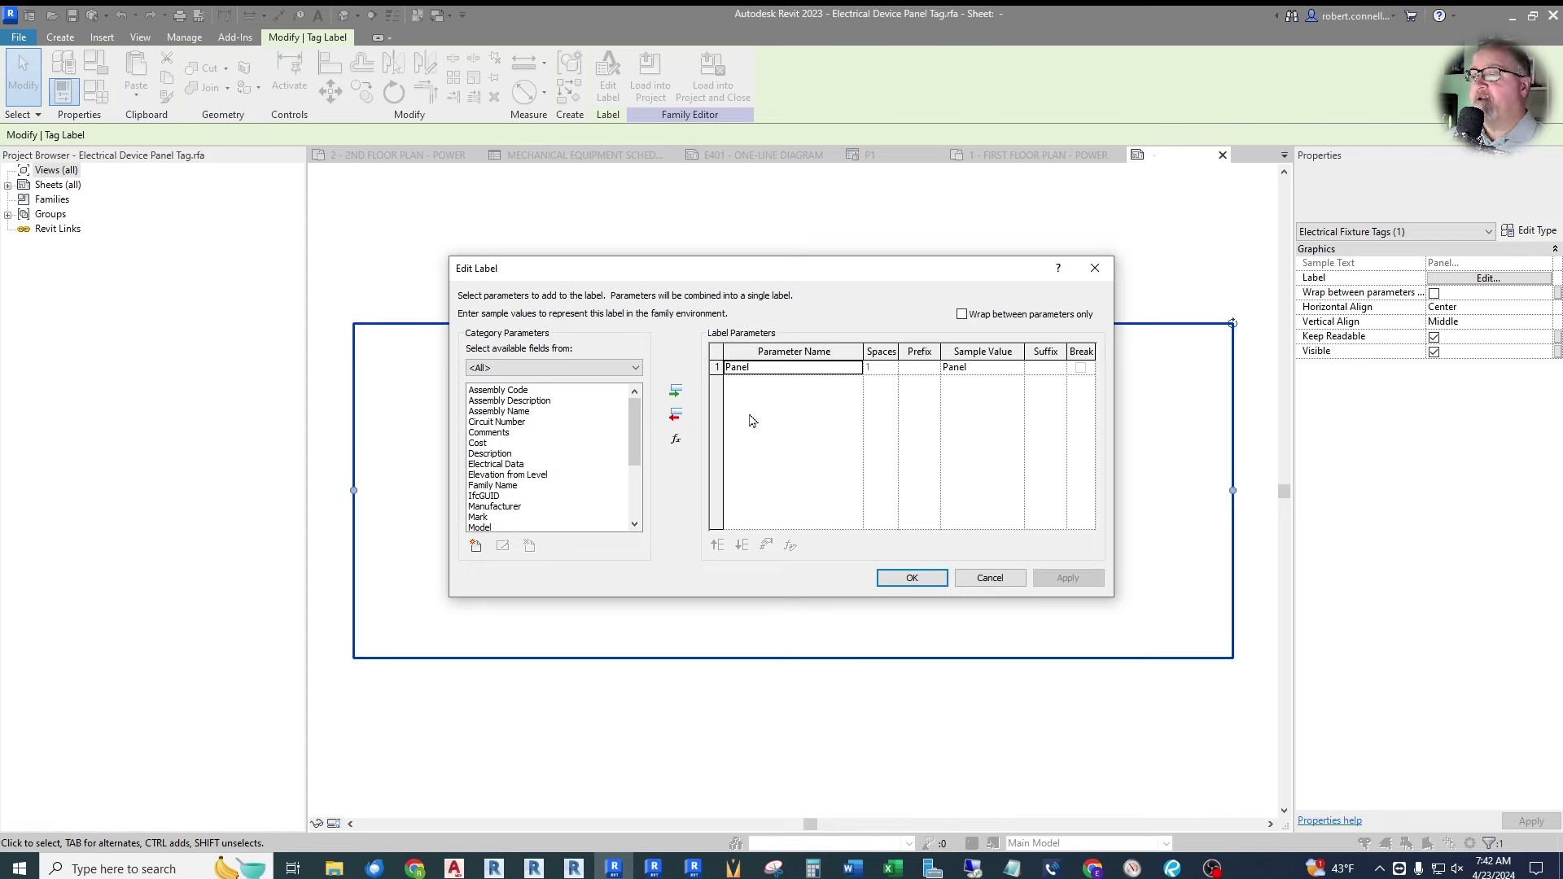
pyautogui.click(676, 416)
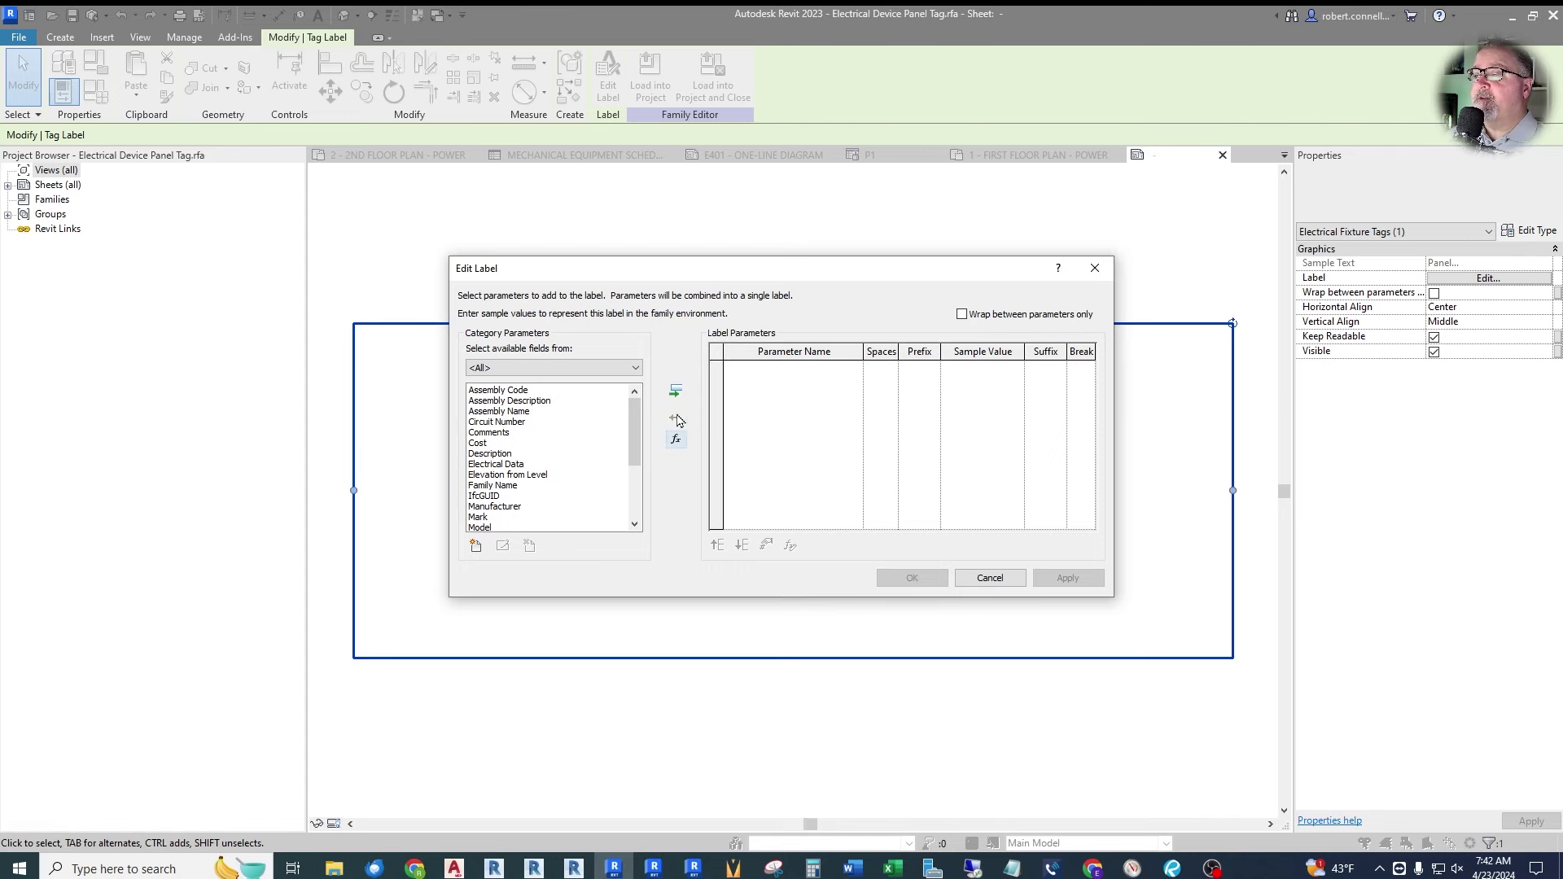
# Add the Type Mark parameter to the tag label with the sample value EF-1.
pyautogui.moveTo(634, 437); pyautogui.dragTo(648, 517)
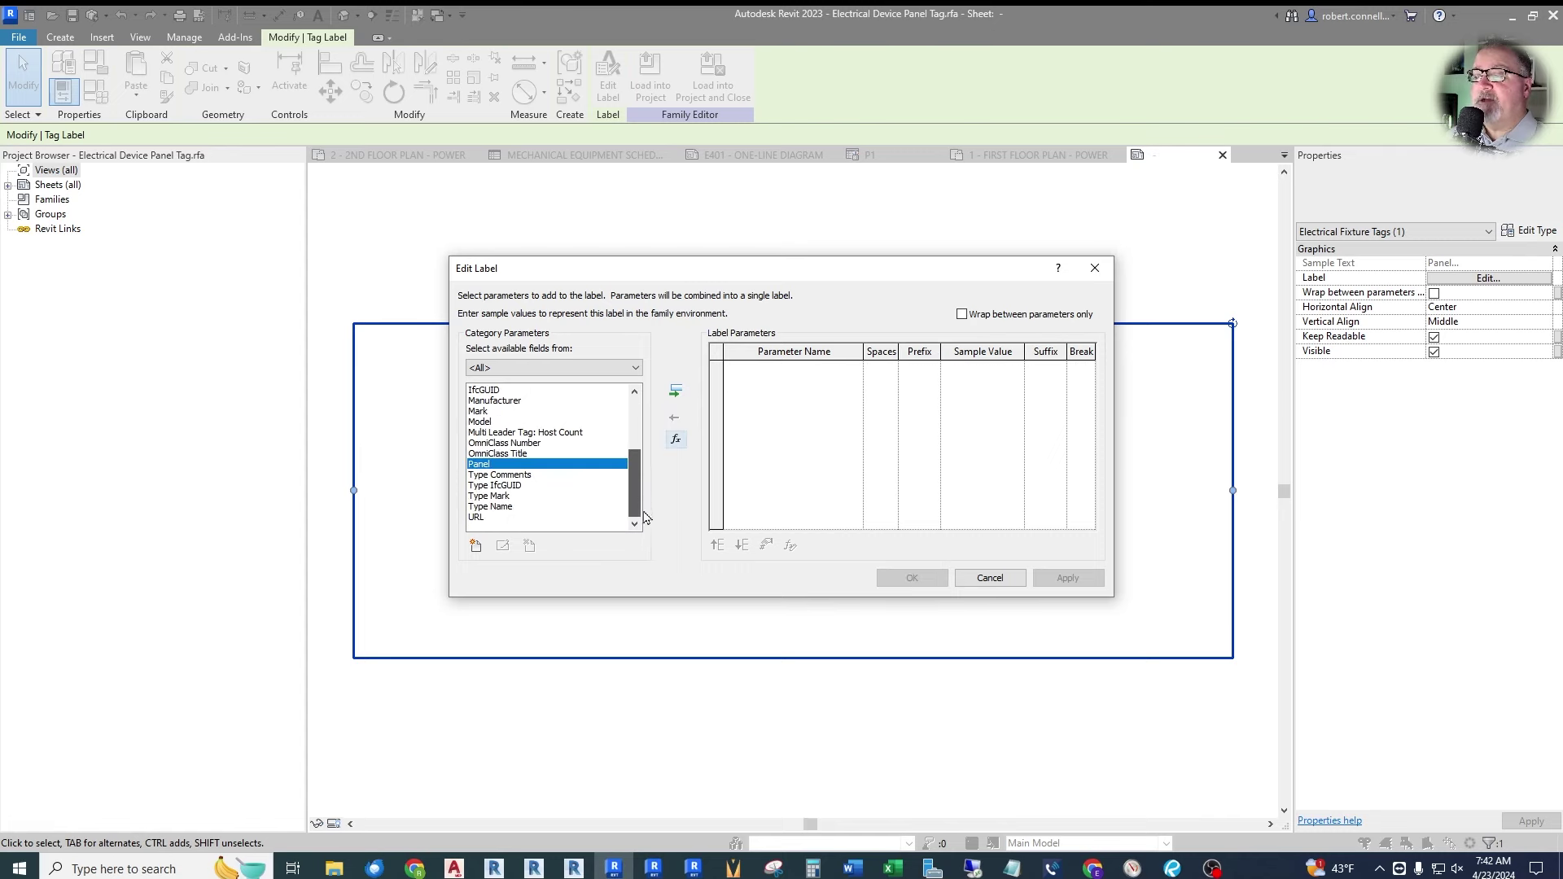
pyautogui.click(490, 498)
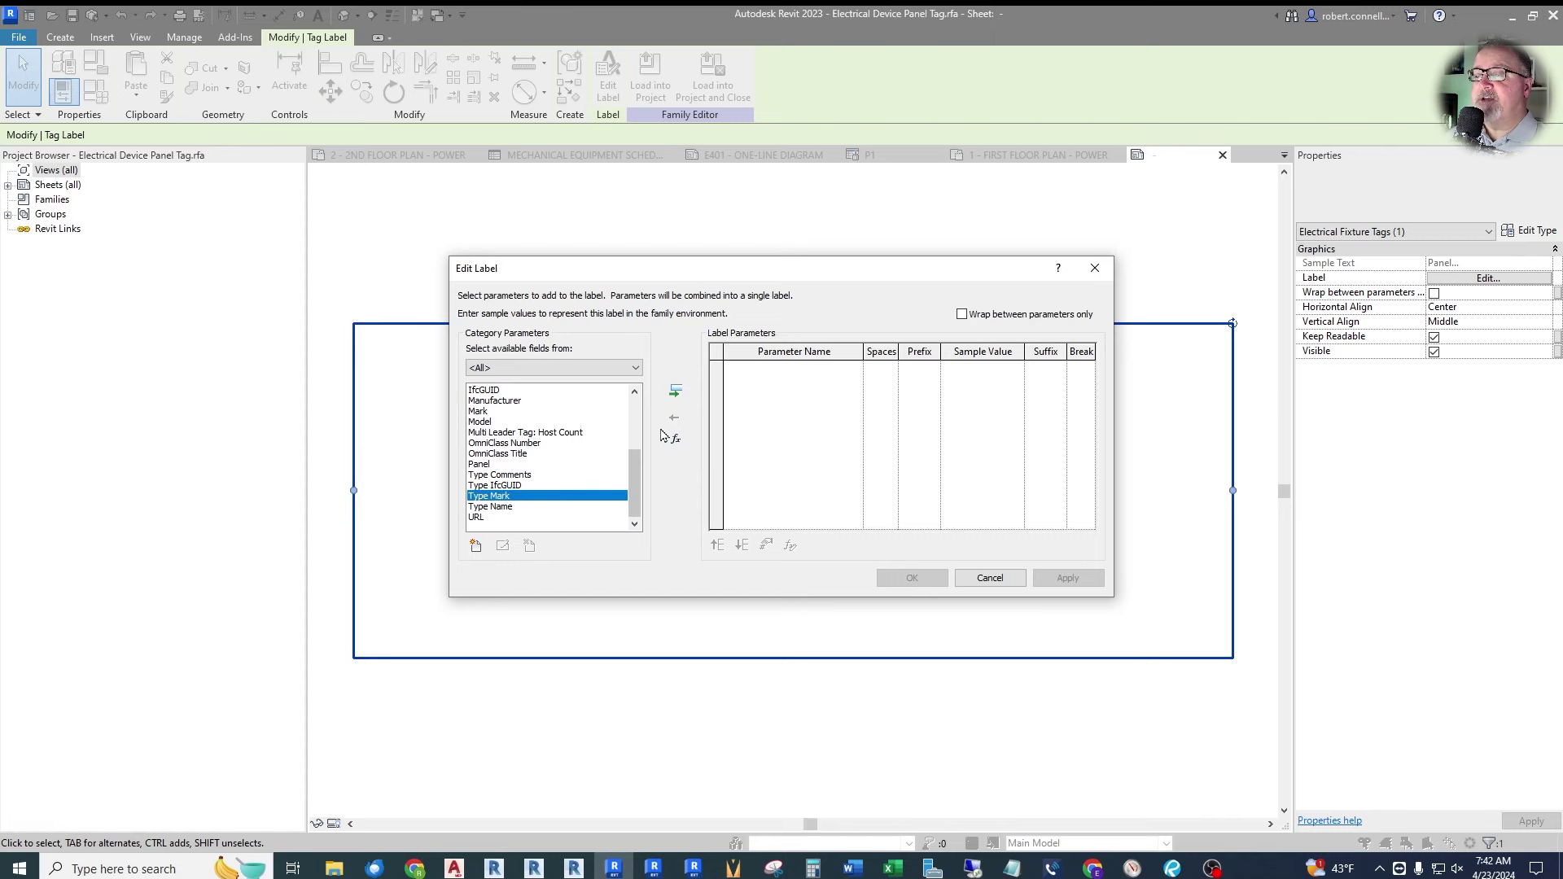
pyautogui.click(675, 394)
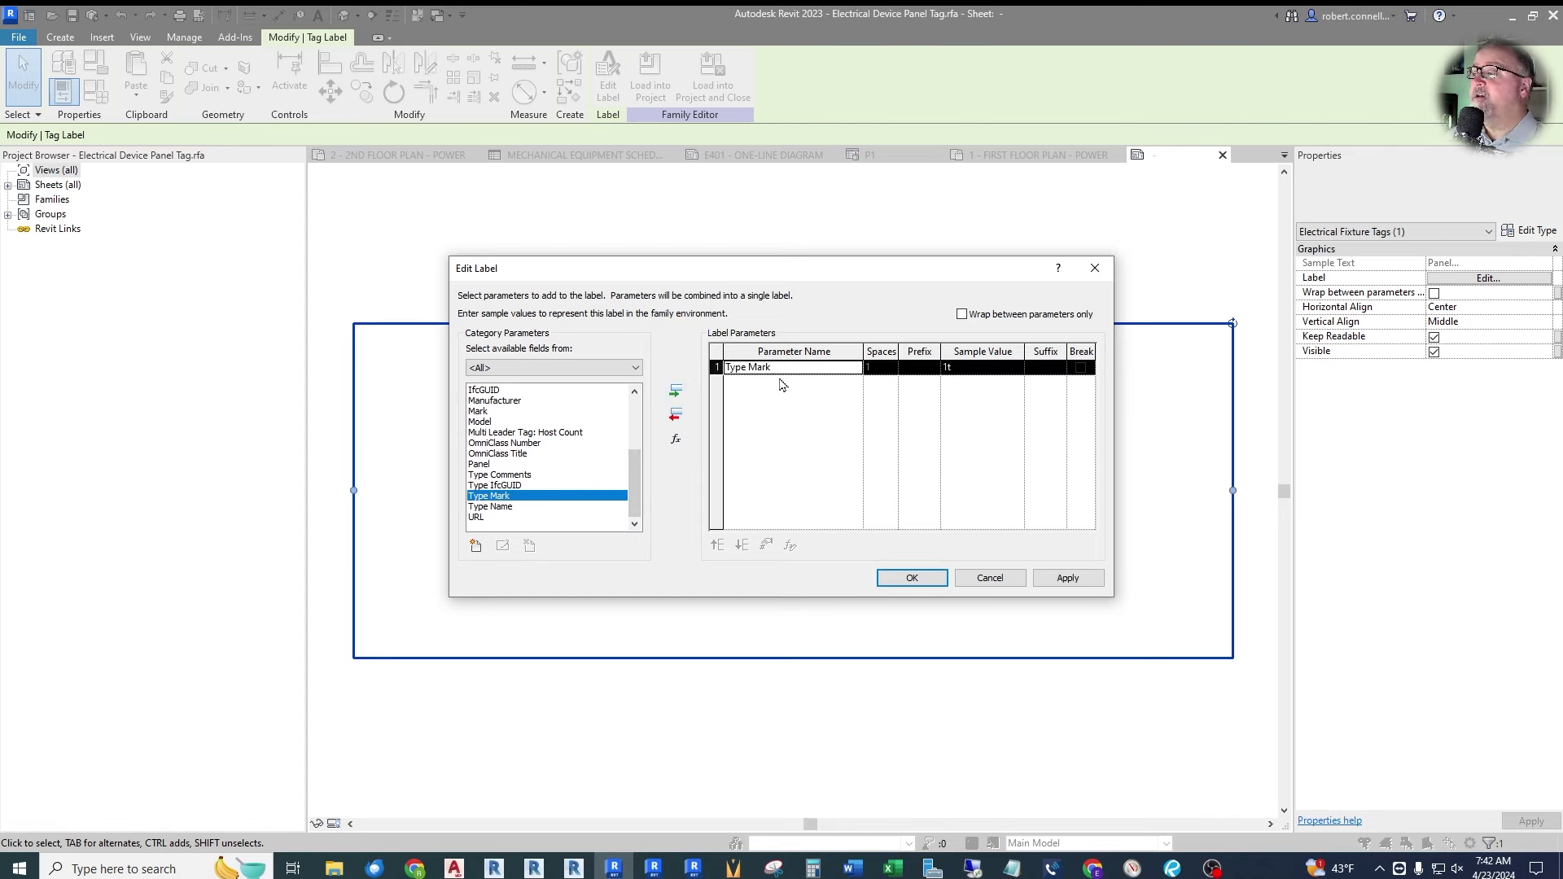
pyautogui.click(983, 369)
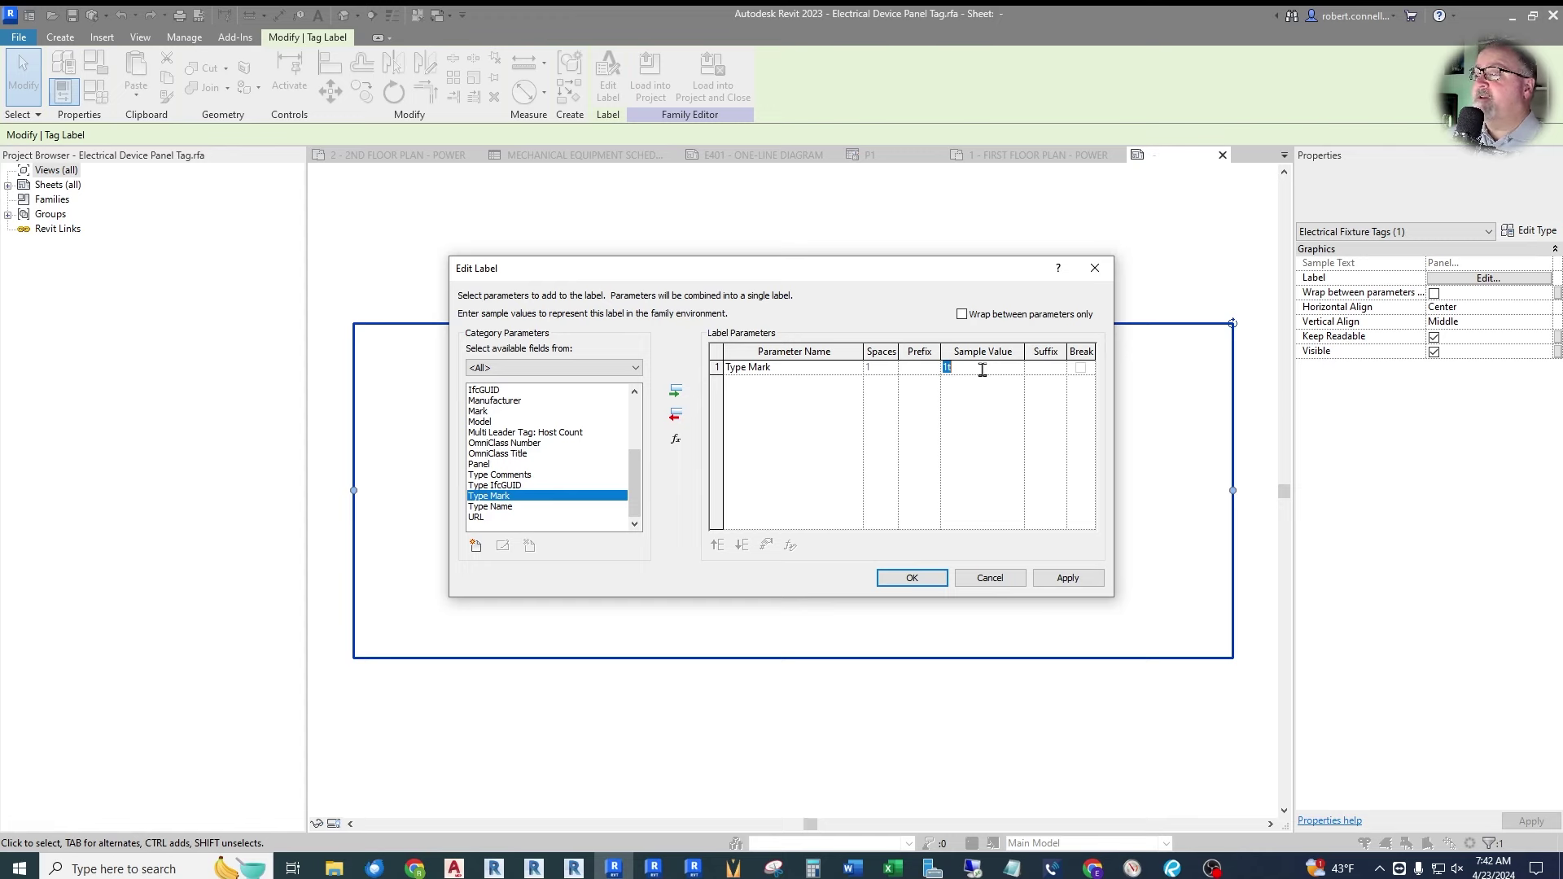
pyautogui.press('Tab')
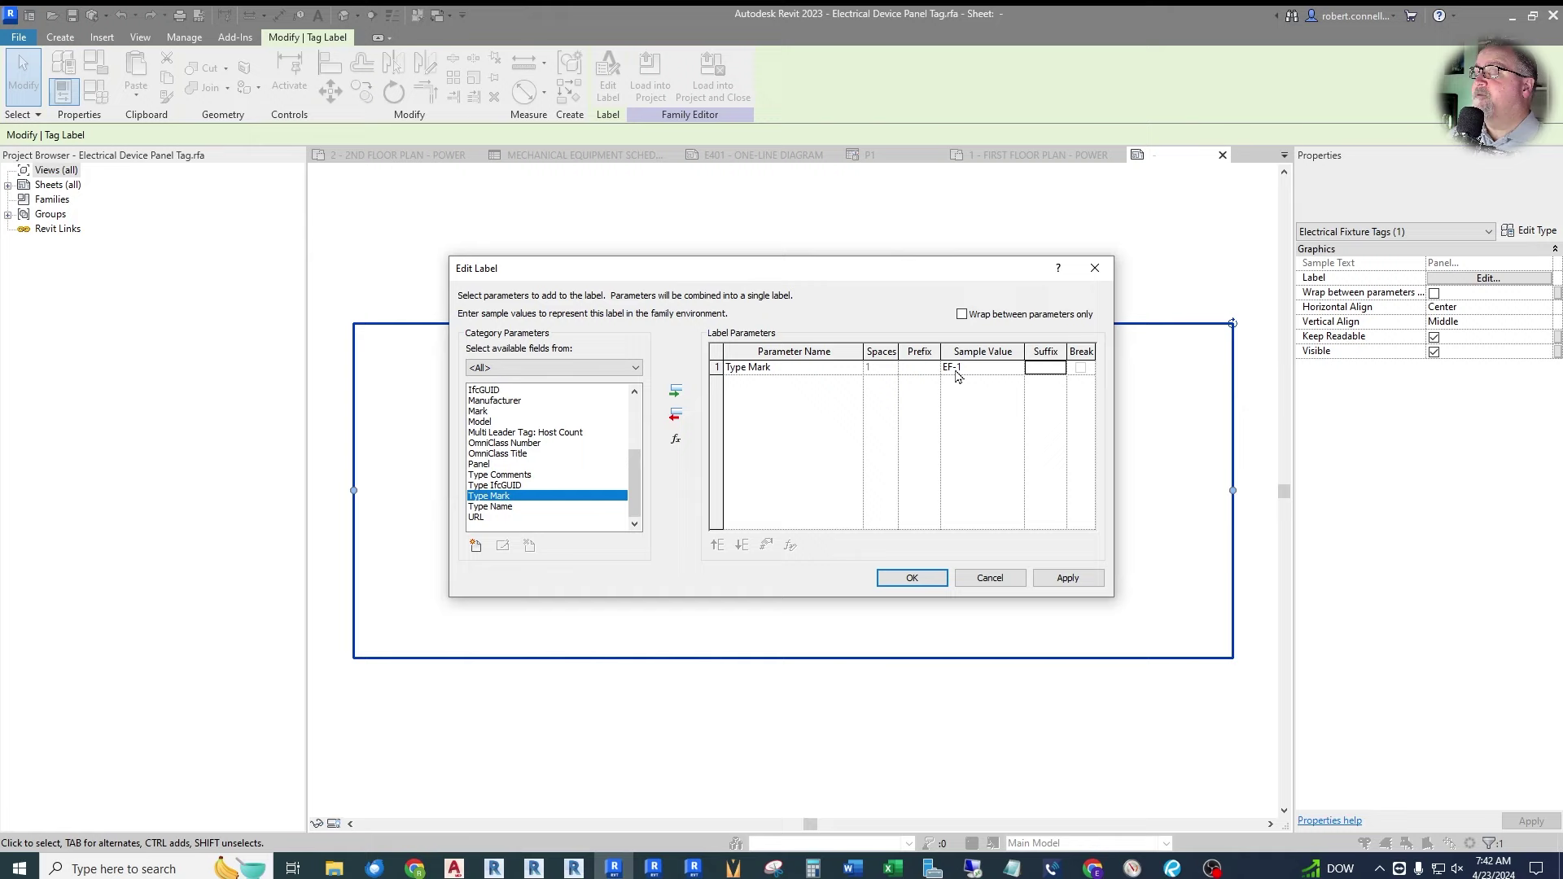
pyautogui.click(910, 577)
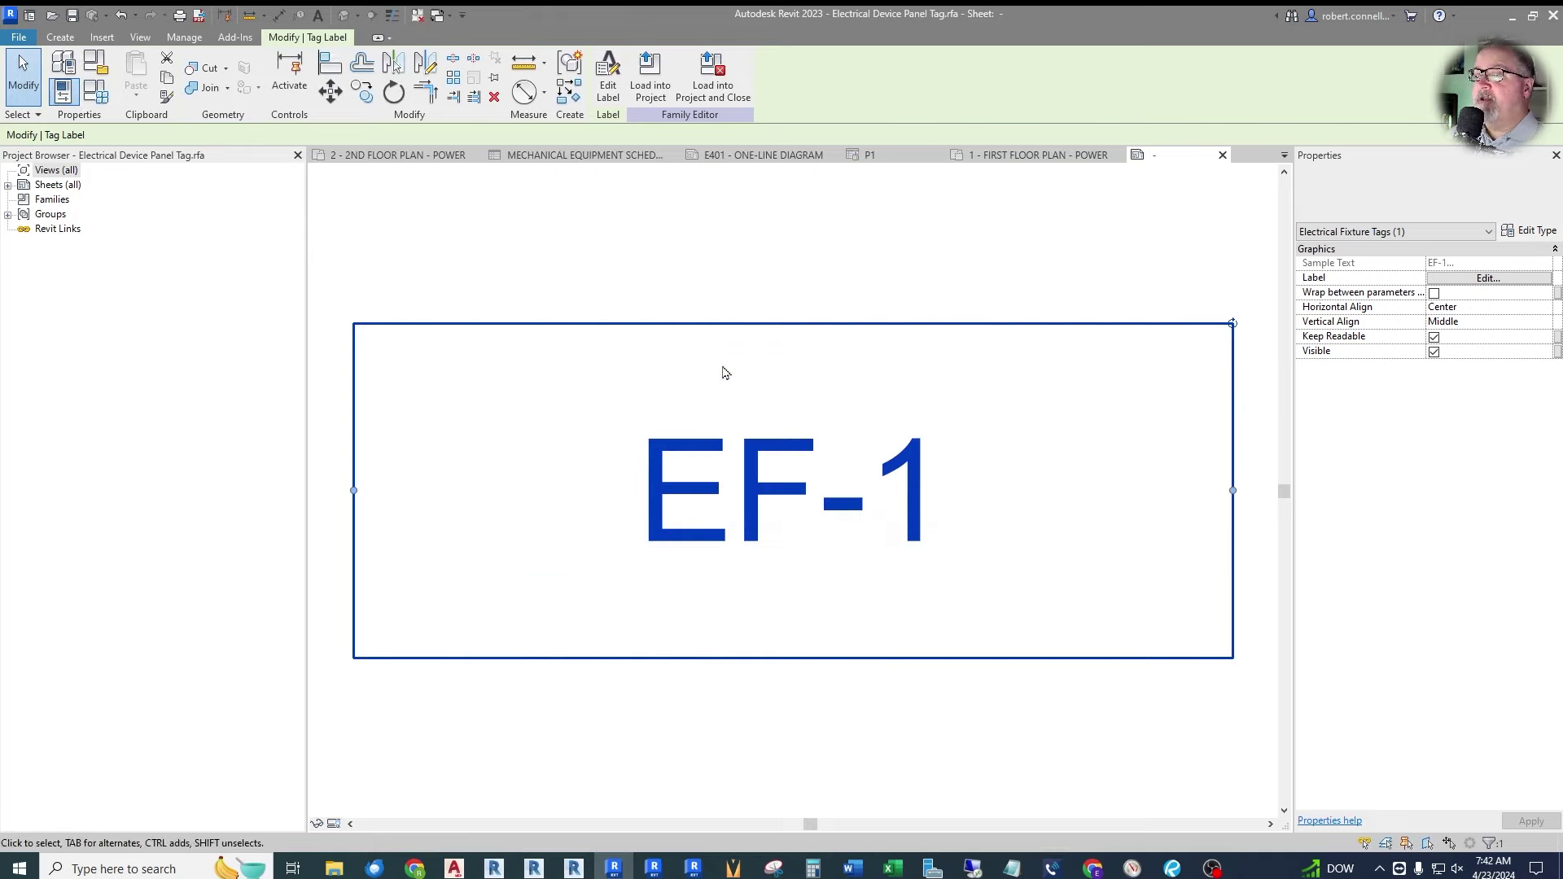
pyautogui.click(750, 314)
pyautogui.scroll(-2, 733, 350)
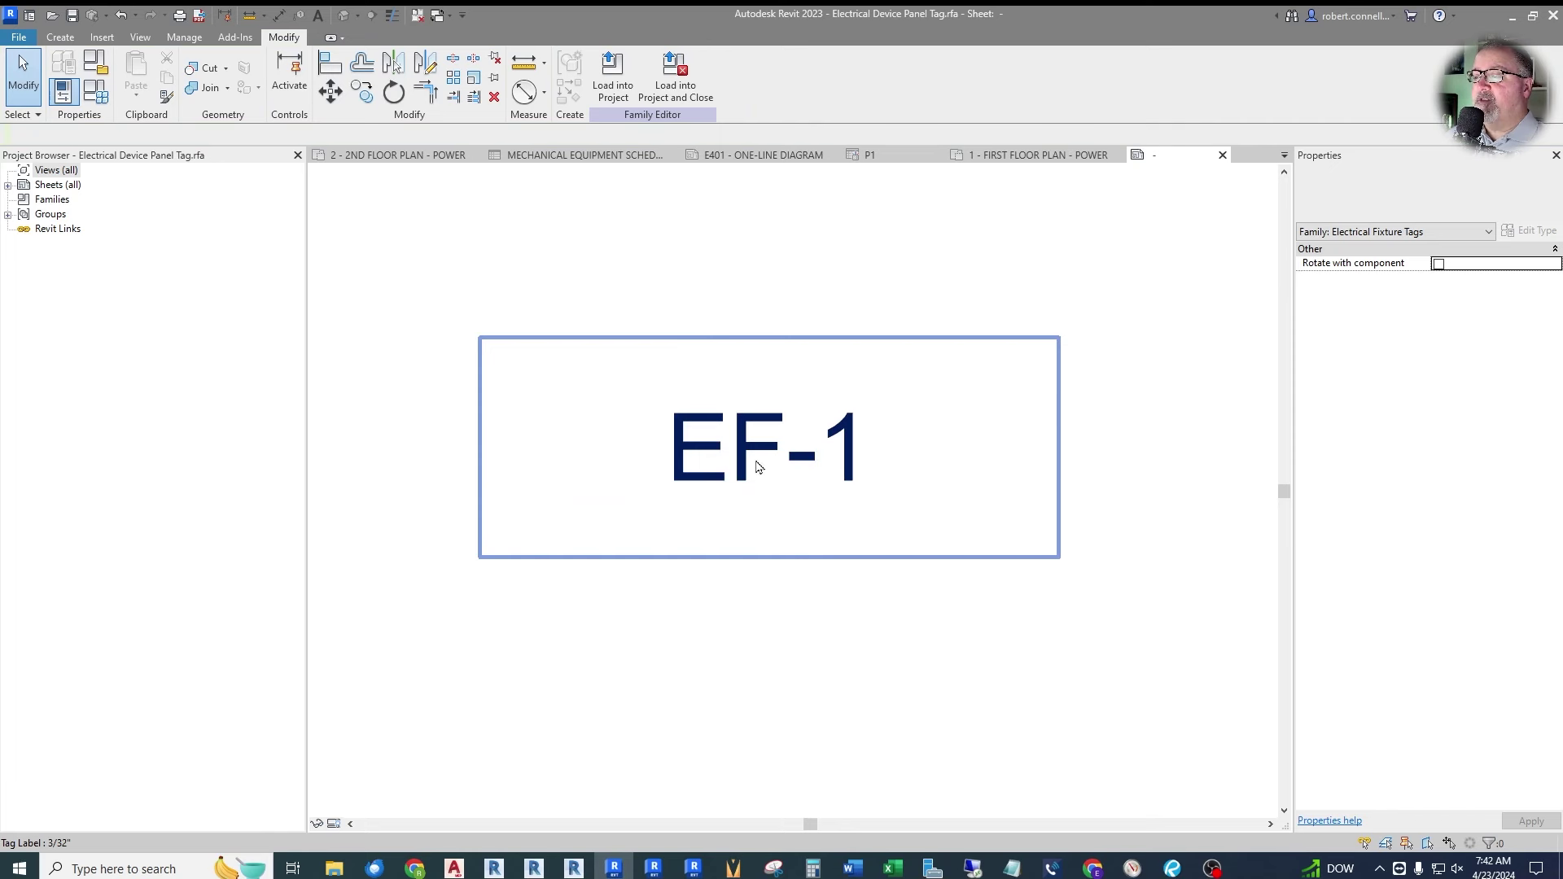
pyautogui.scroll(1, 810, 464)
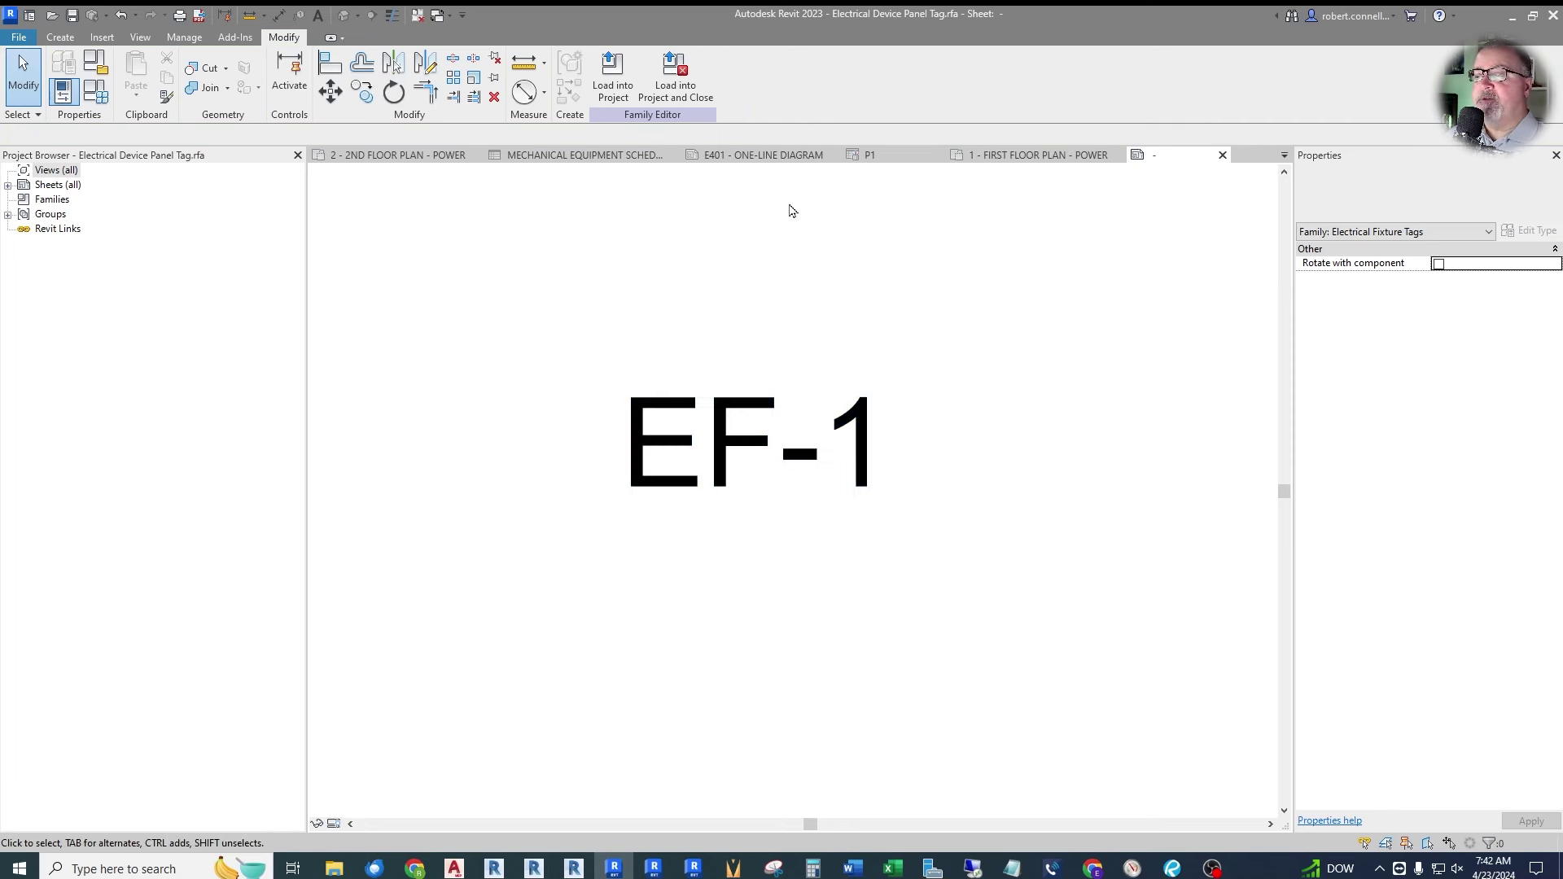
pyautogui.click(818, 390)
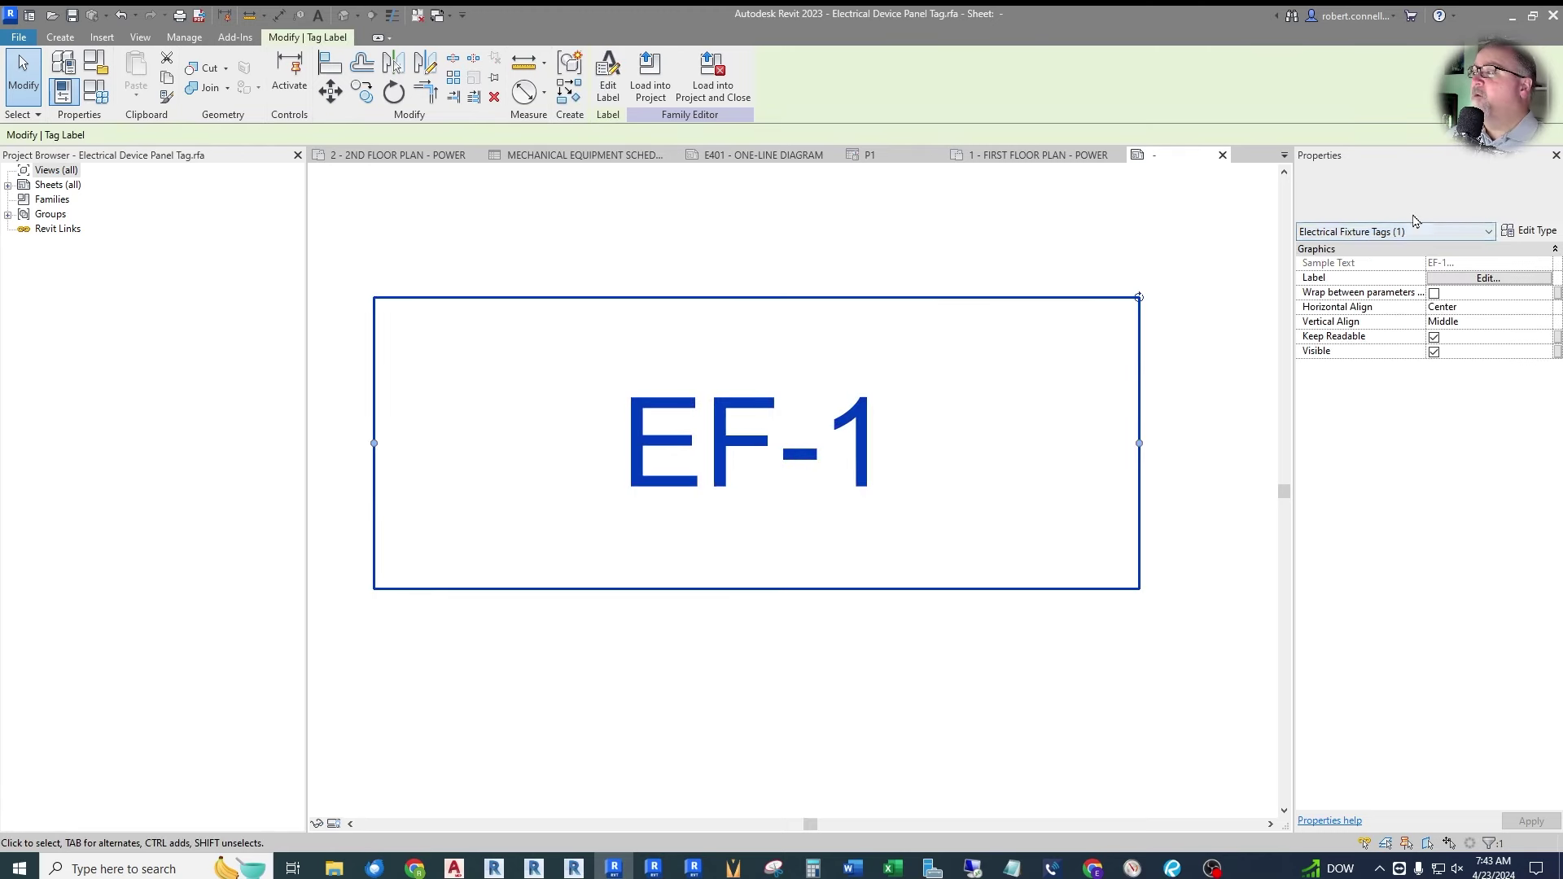
pyautogui.press('Escape')
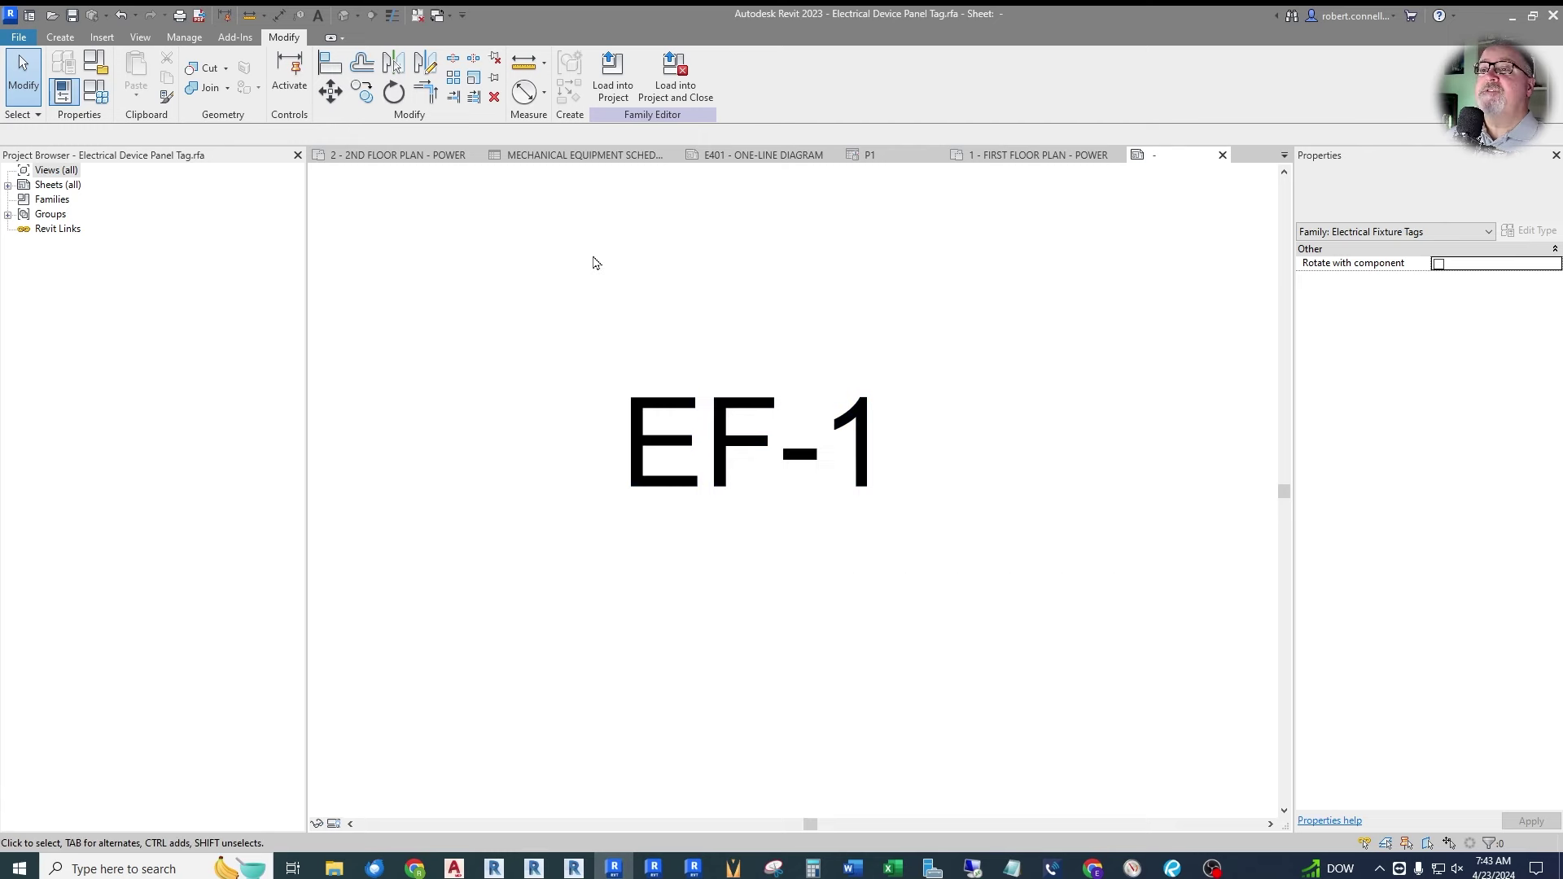
pyautogui.click(68, 41)
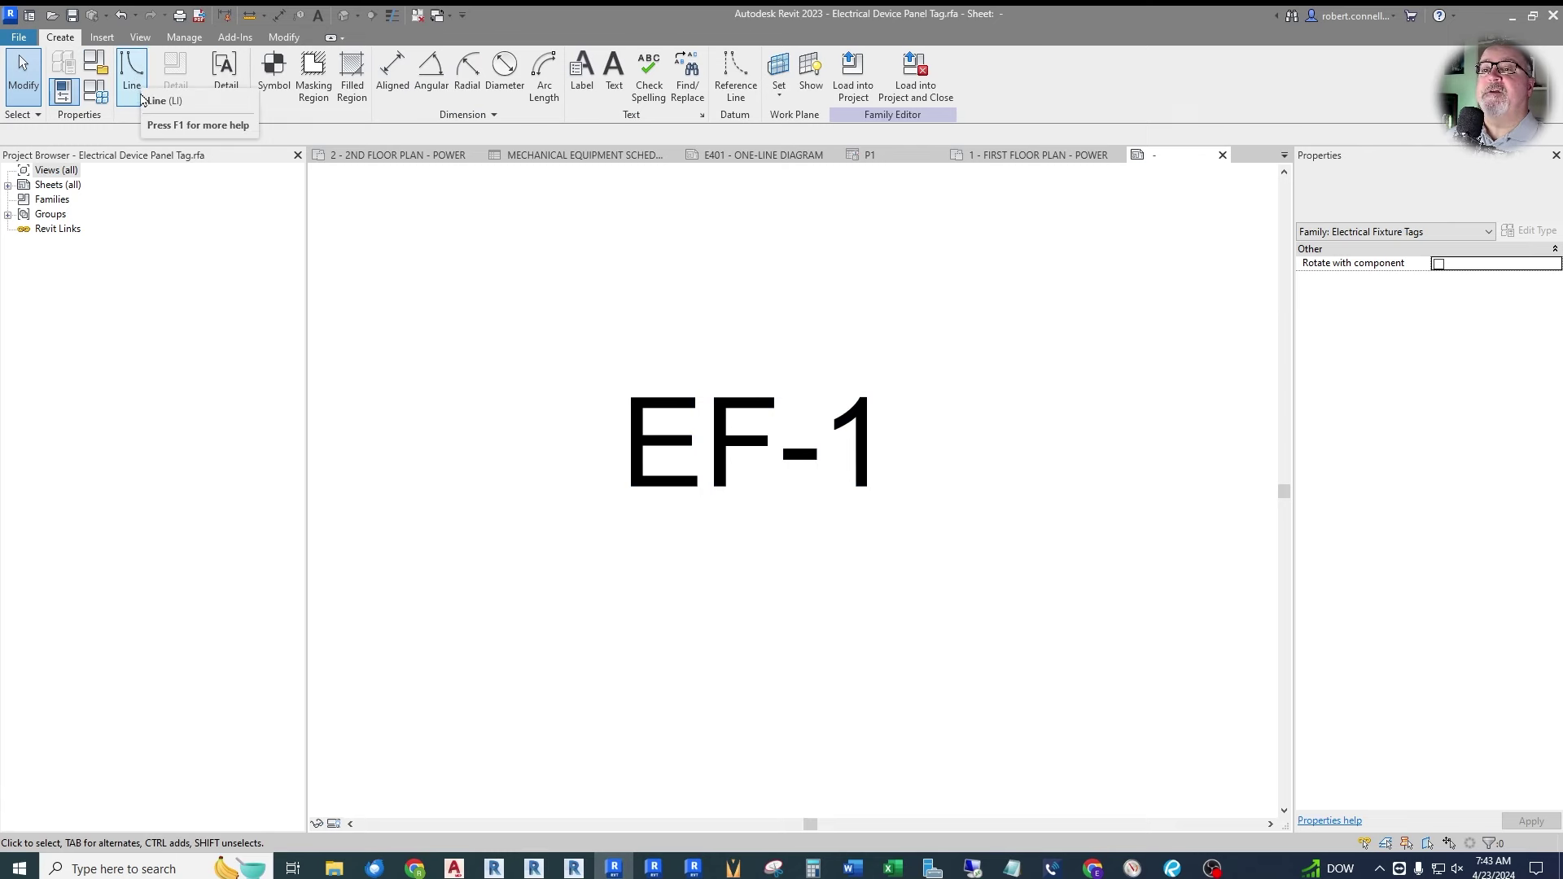
# Draw a rectangle about 143/256" wide around the EF-1 label with lines in the Electrical Fixture Tags subcategory.
pyautogui.click(131, 72)
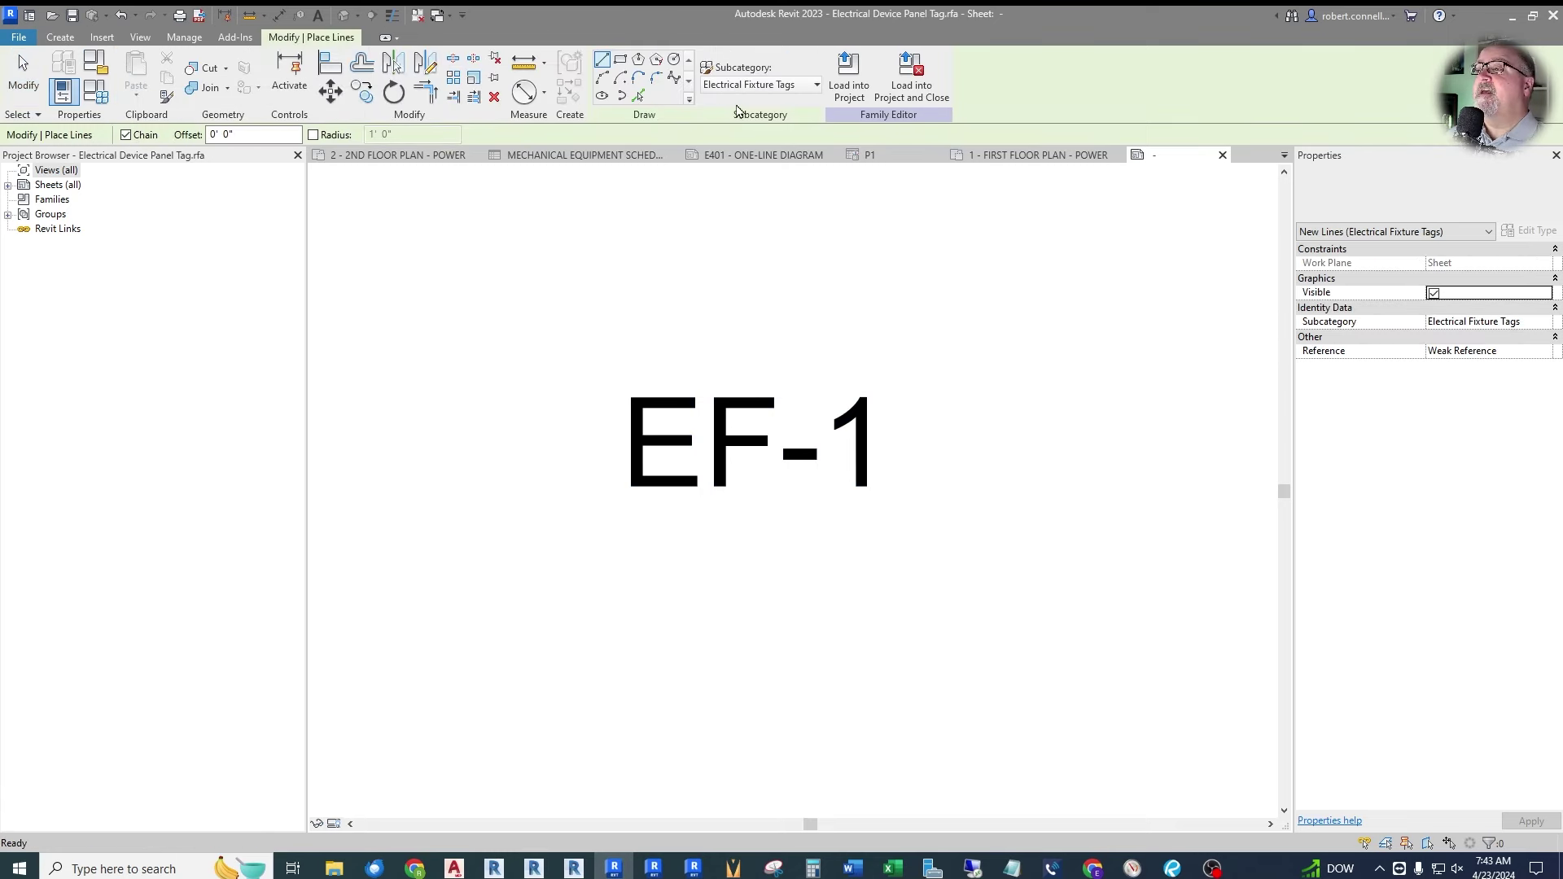
pyautogui.click(817, 85)
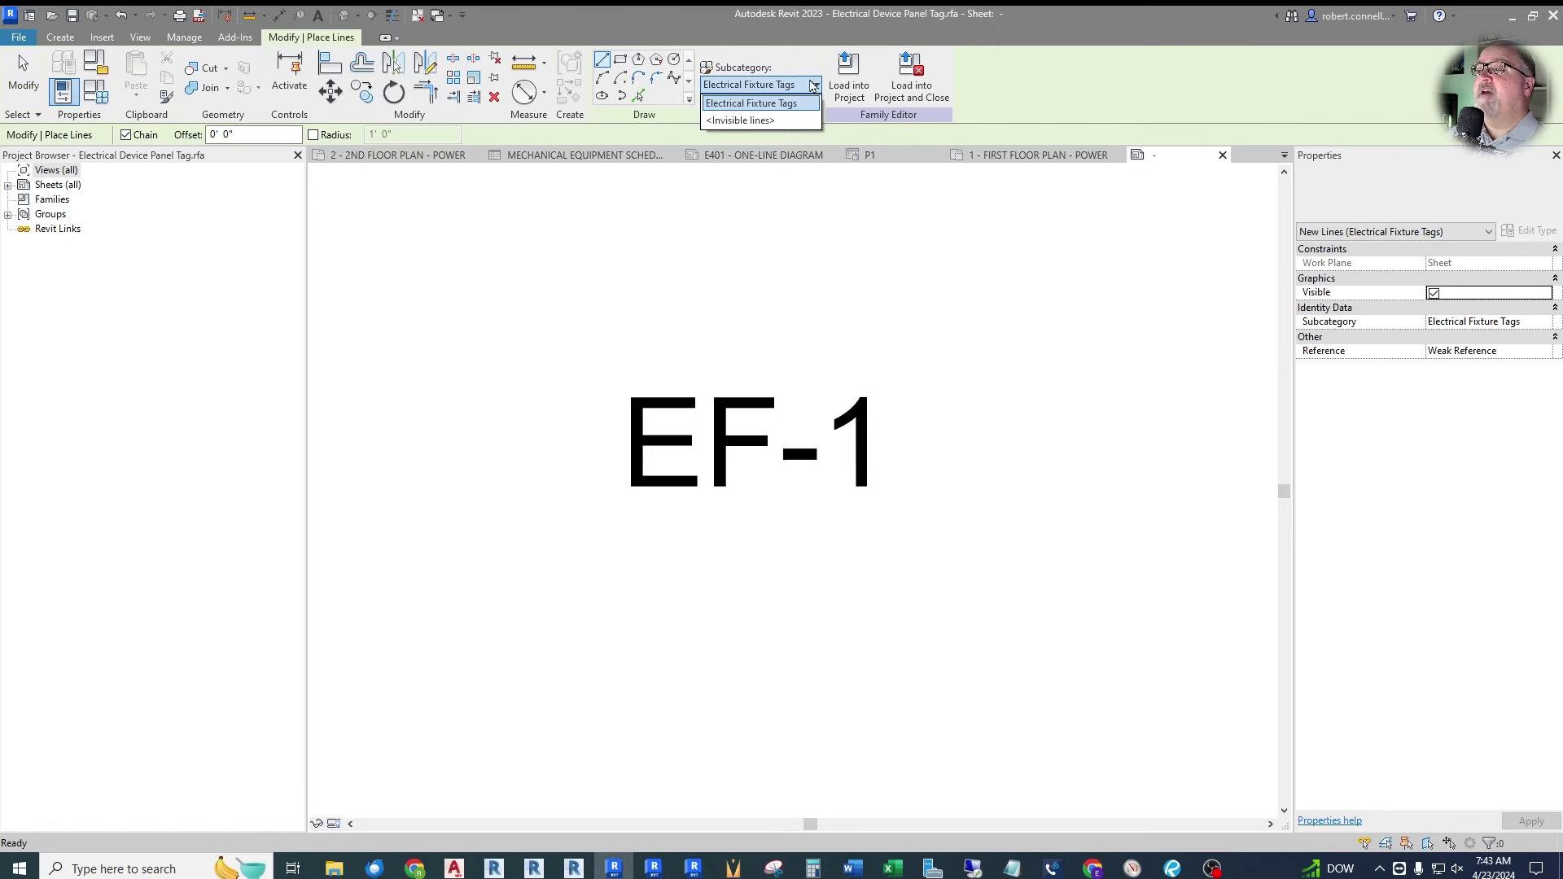
pyautogui.click(816, 88)
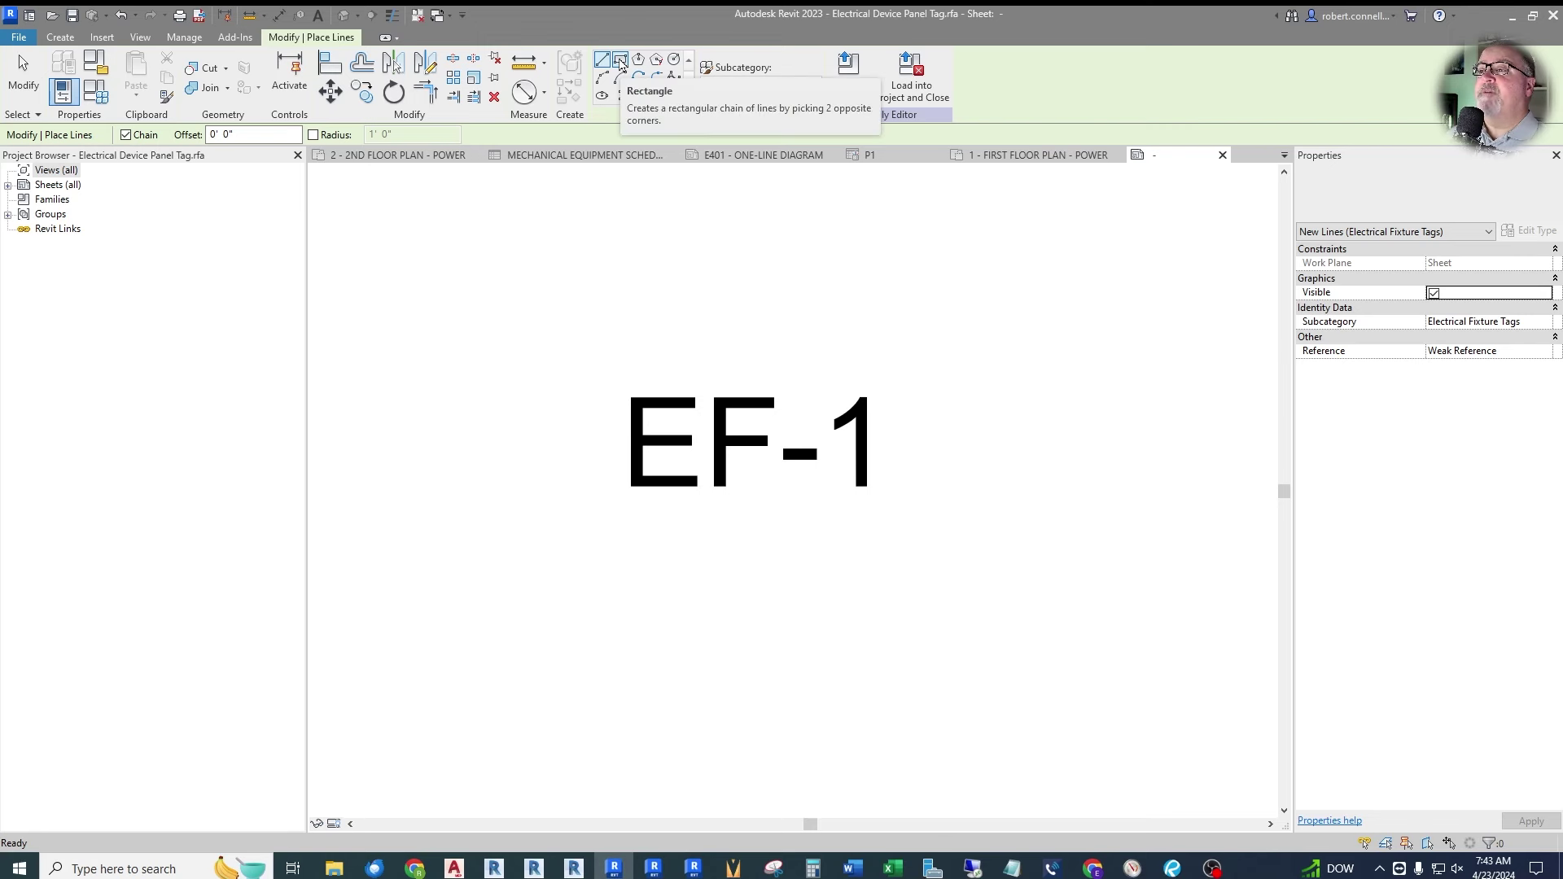
pyautogui.click(621, 60)
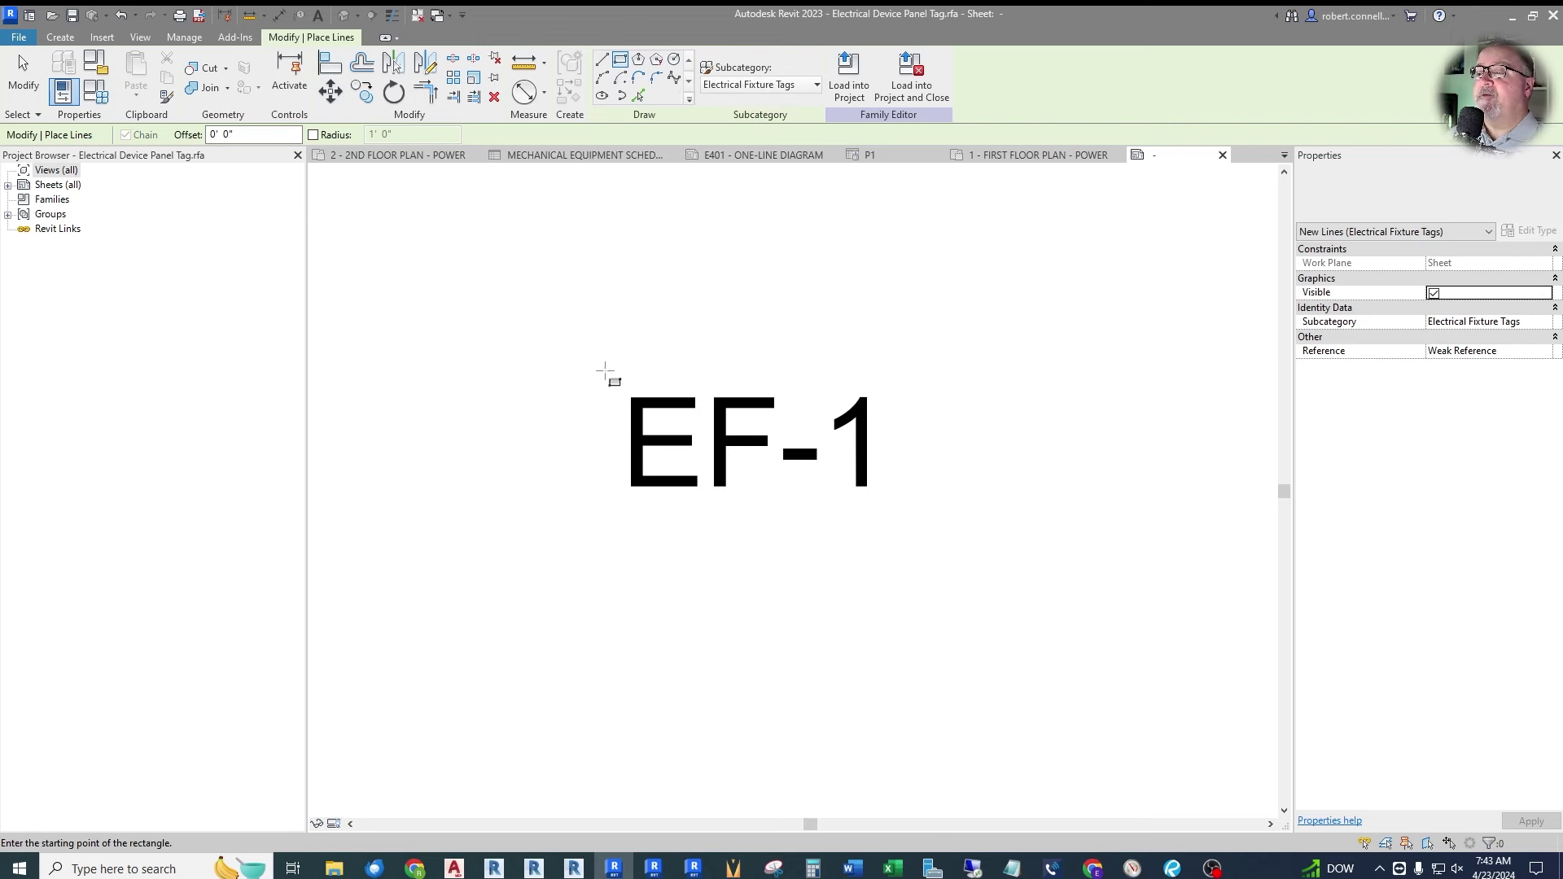
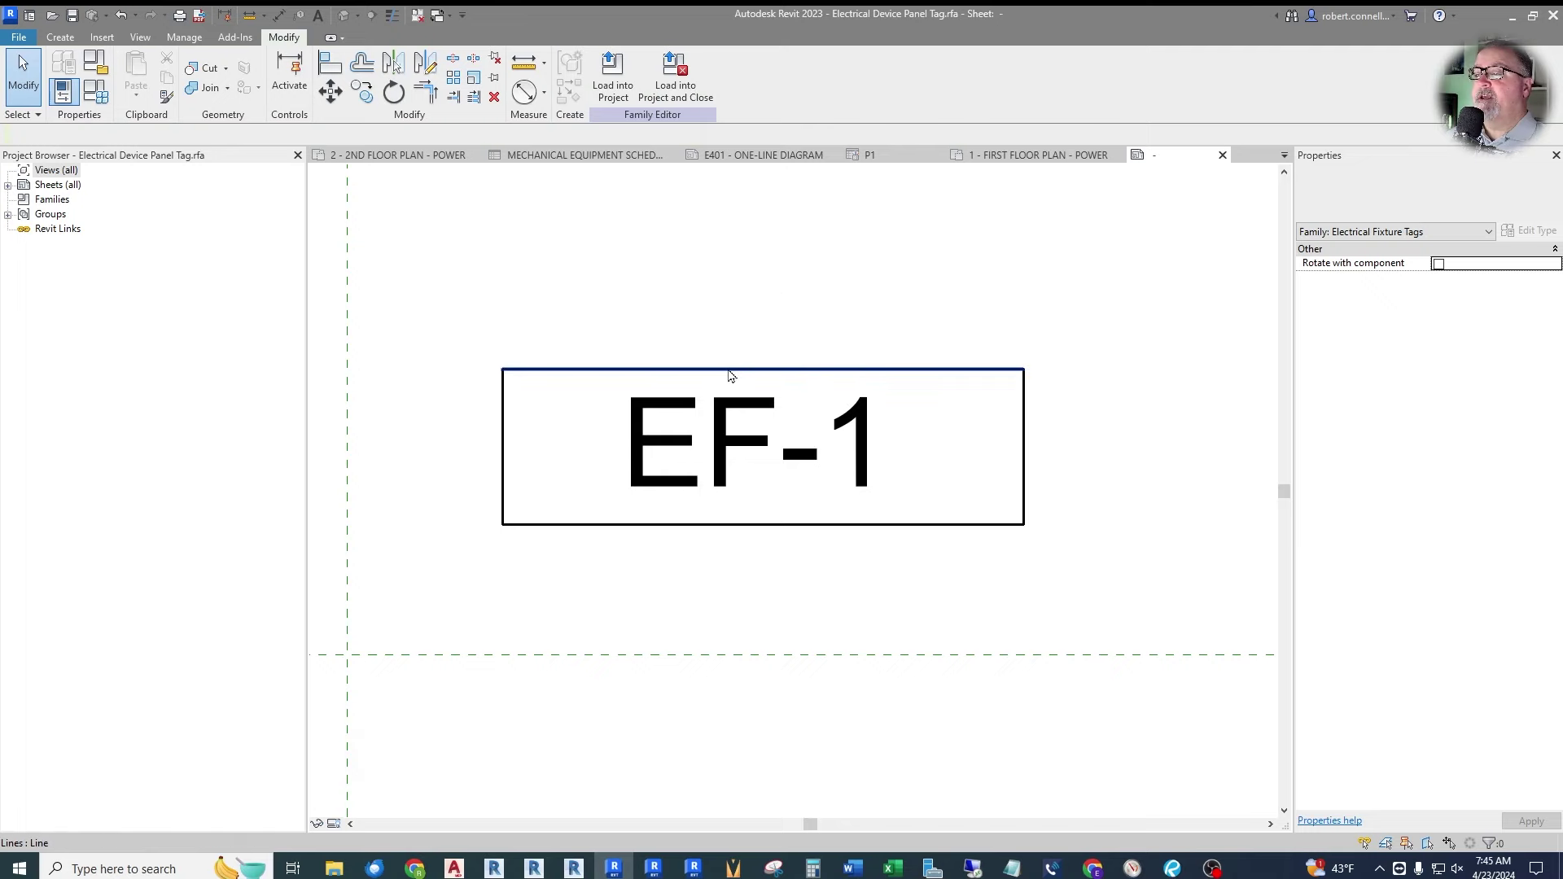
# Move the rectangle's top edge upward and its left edge outward, making the label border about 45/256" high.
pyautogui.moveTo(730, 371); pyautogui.dragTo(729, 359)
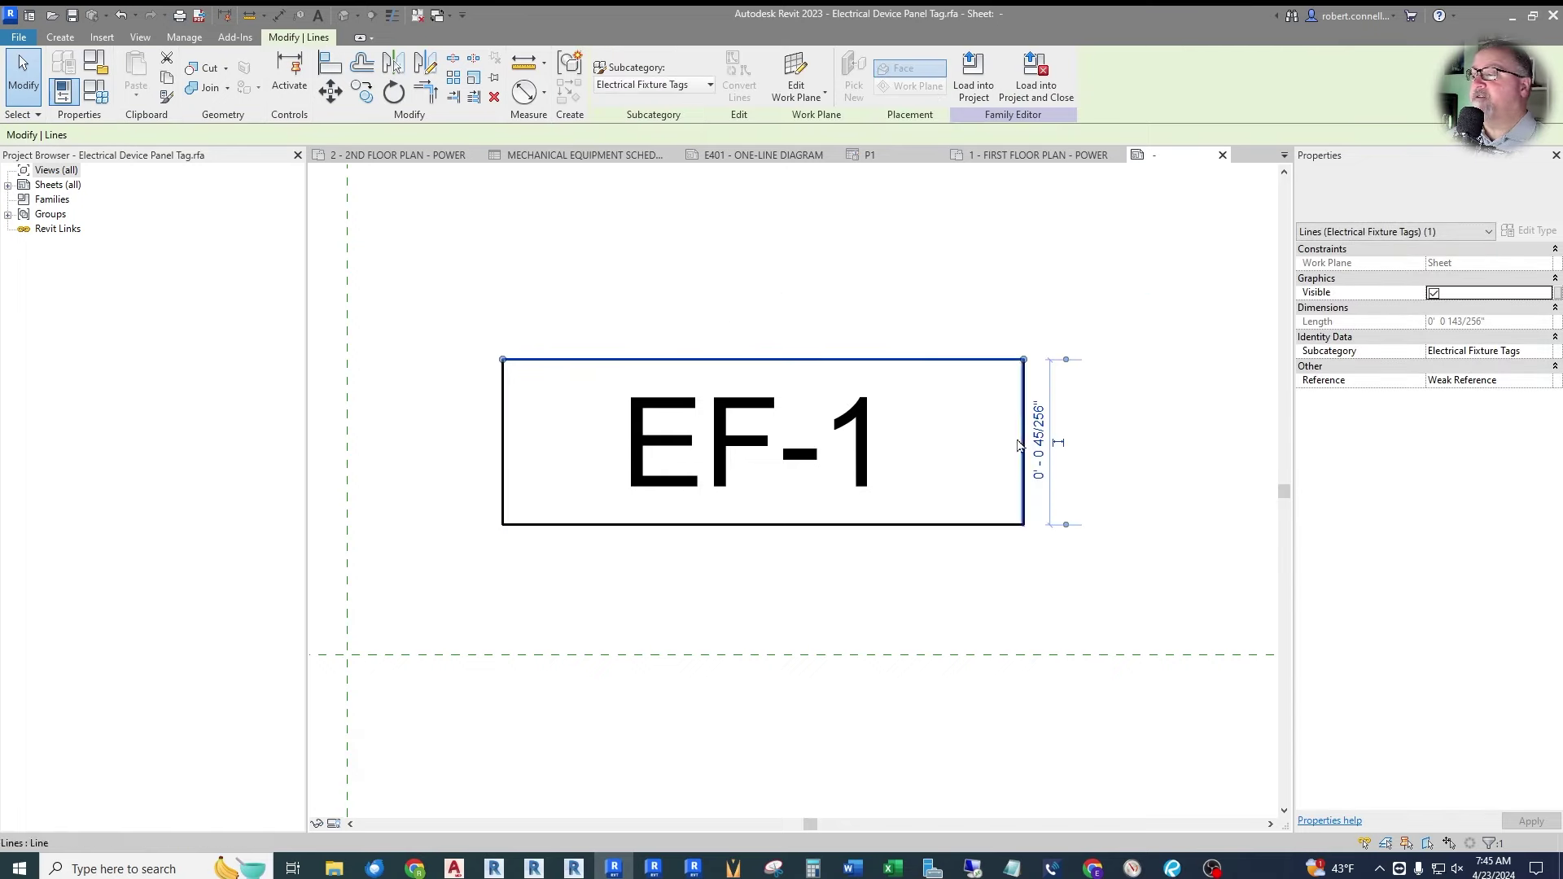
pyautogui.press('Escape')
pyautogui.moveTo(504, 447); pyautogui.dragTo(485, 447)
pyautogui.press('Escape')
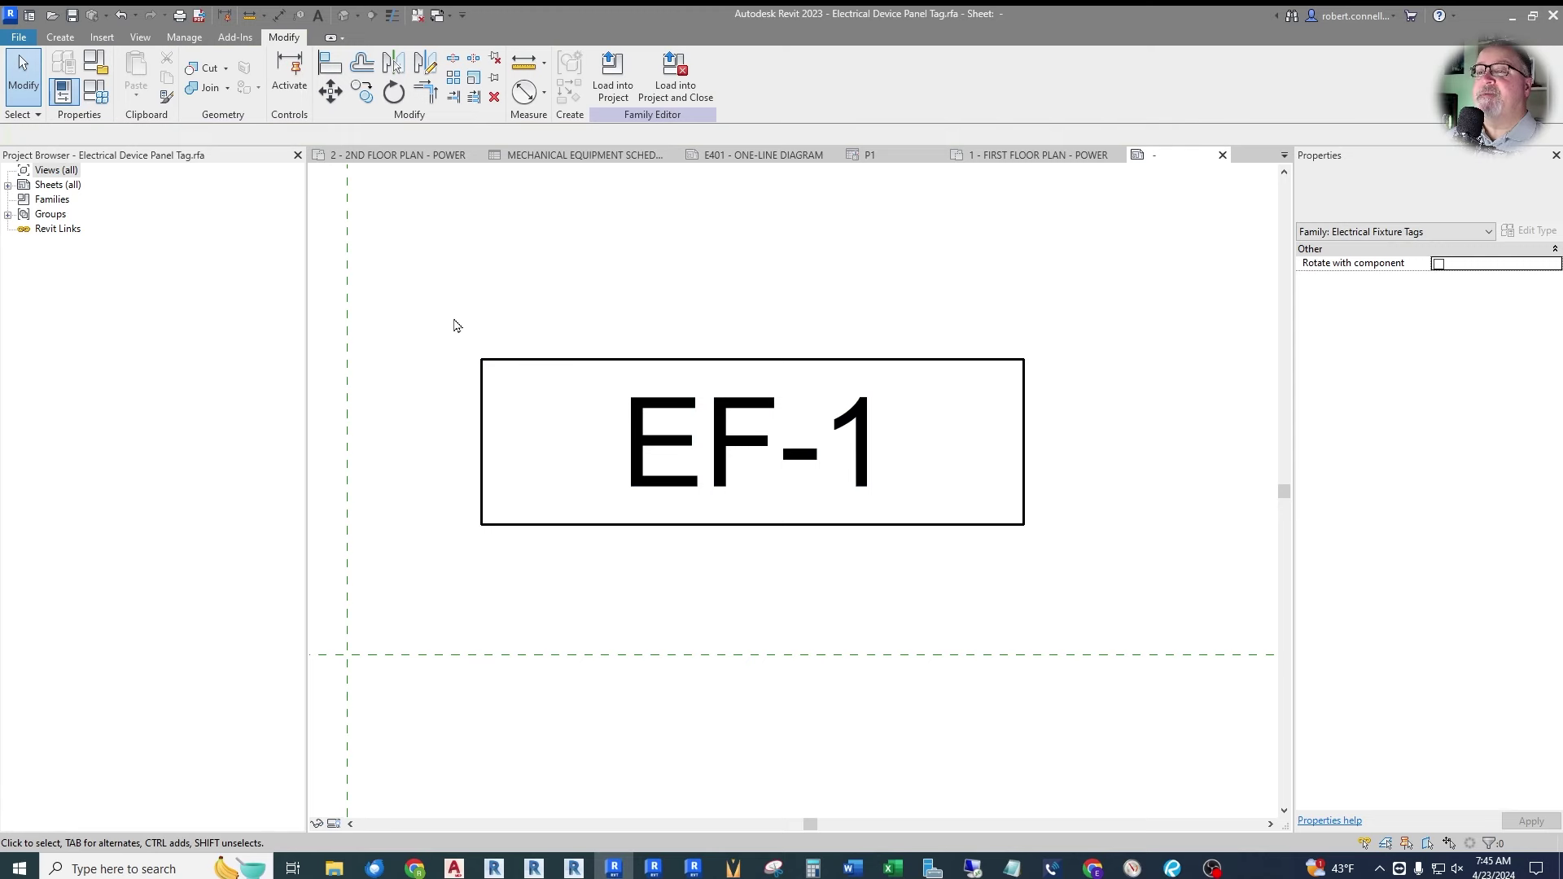
# Draw a horizontal helper line about 25/256" long outward from the midpoint of the rectangle's left edge.
pyautogui.click(60, 36)
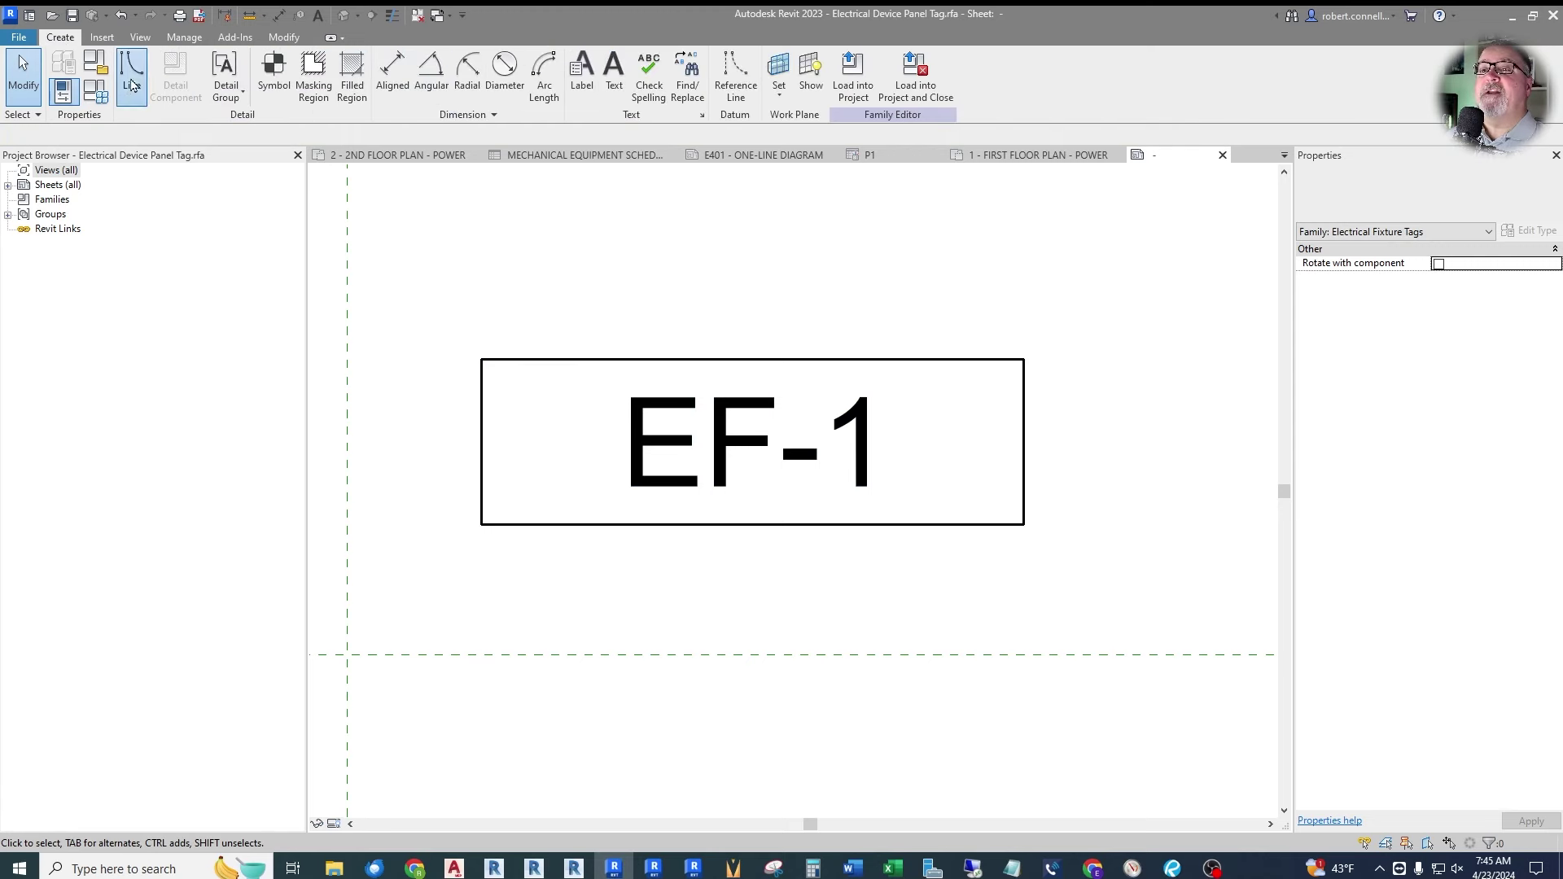
pyautogui.click(132, 77)
pyautogui.click(482, 360)
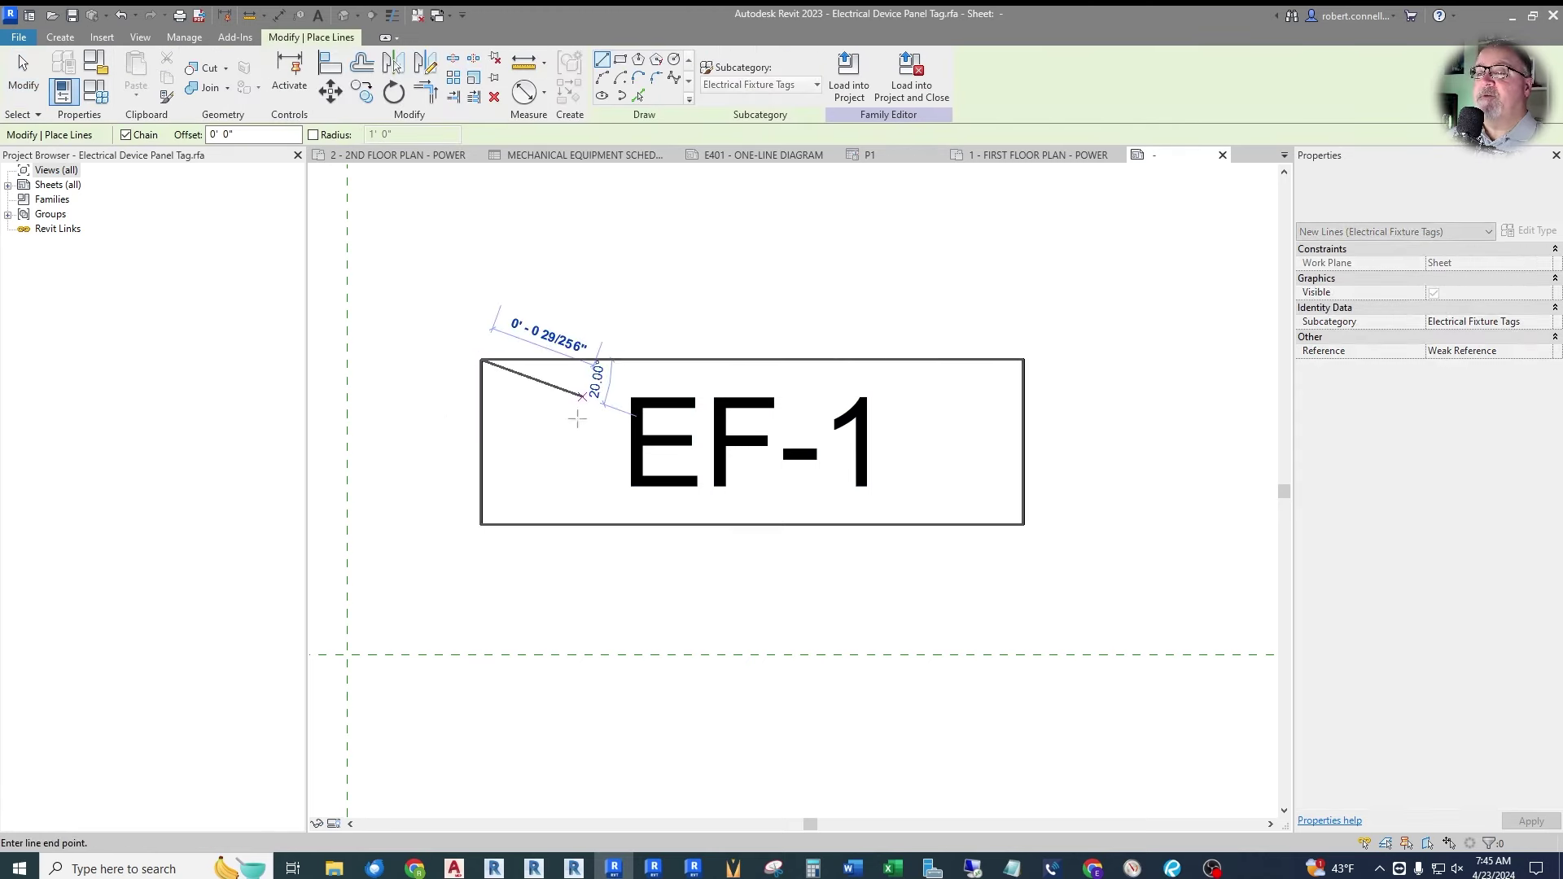
pyautogui.moveTo(598, 321); pyautogui.dragTo(726, 302, button='middle')
pyautogui.press('Escape')
pyautogui.click(609, 423)
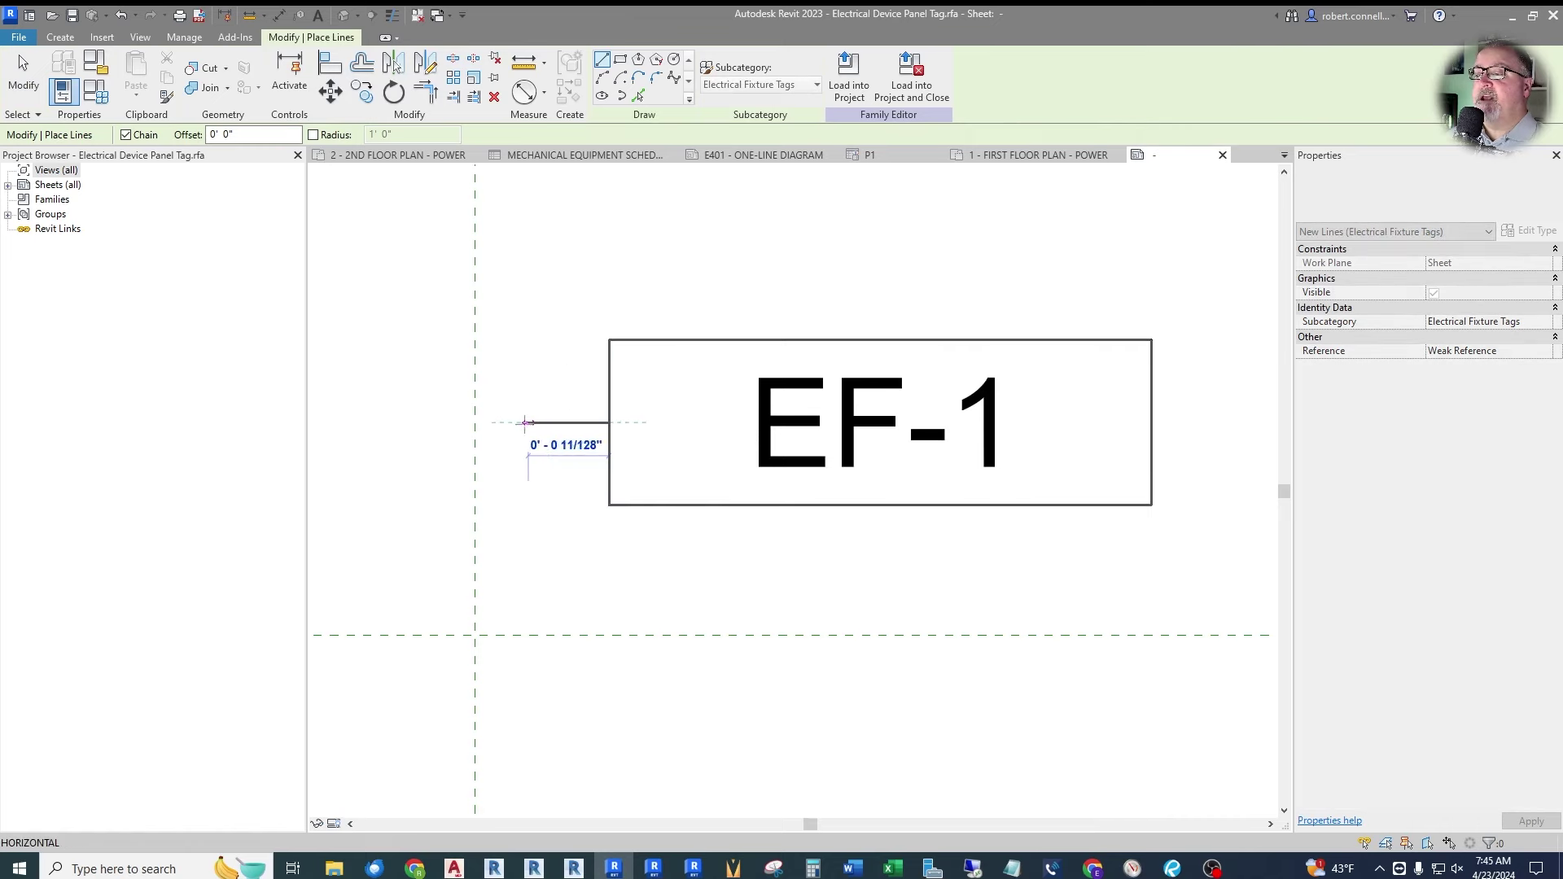
pyautogui.click(519, 423)
# Draw two diagonal lines joining the helper line's outer end to the rectangle's upper and lower left corners.
pyautogui.click(609, 341)
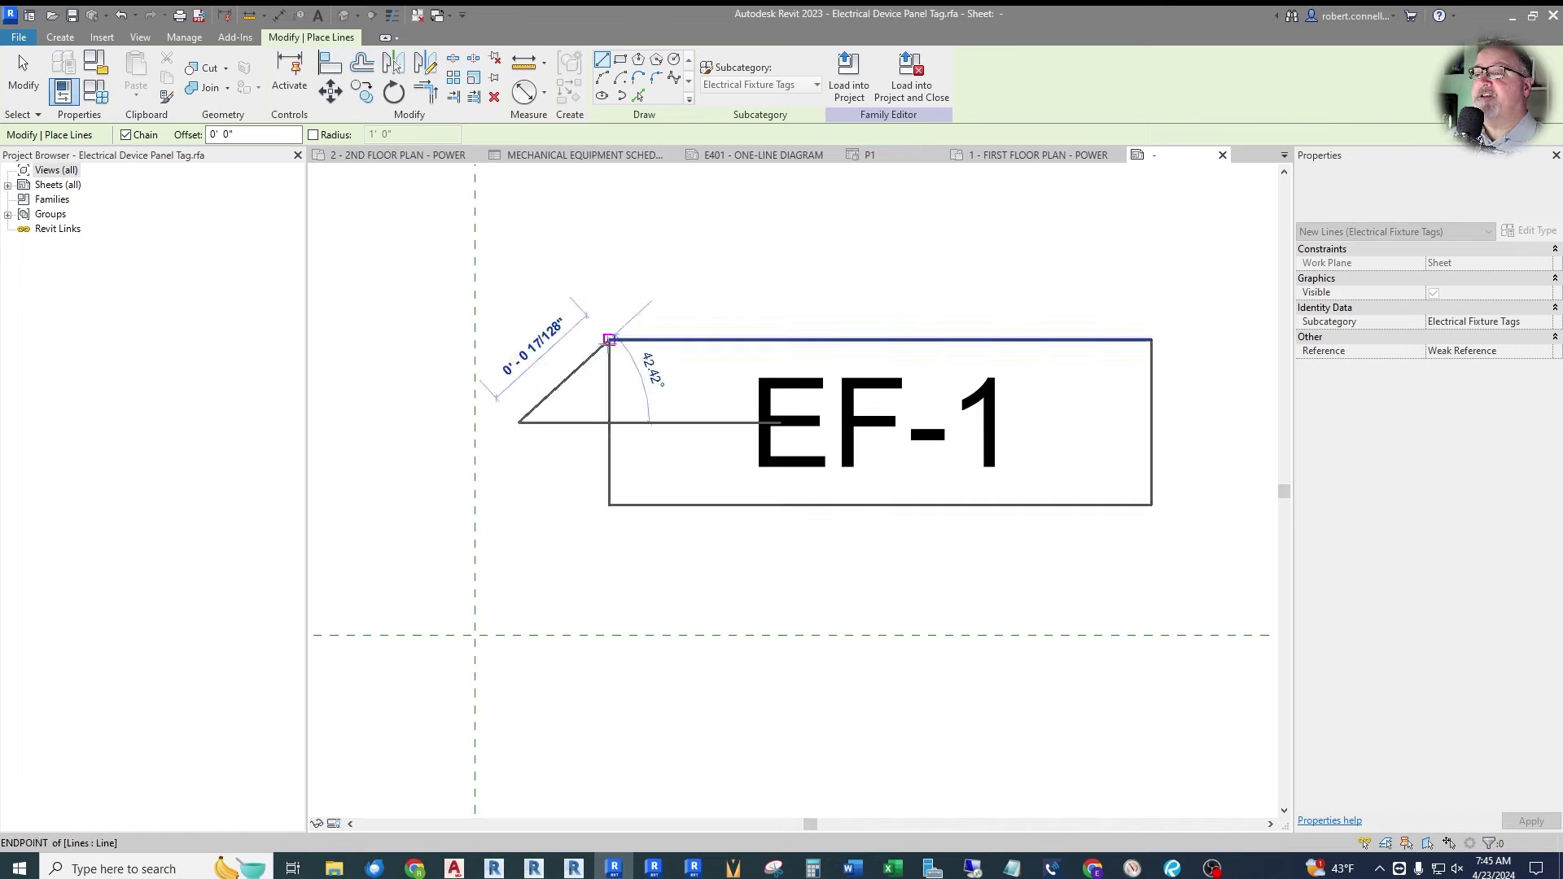
pyautogui.press('Escape')
pyautogui.click(518, 422)
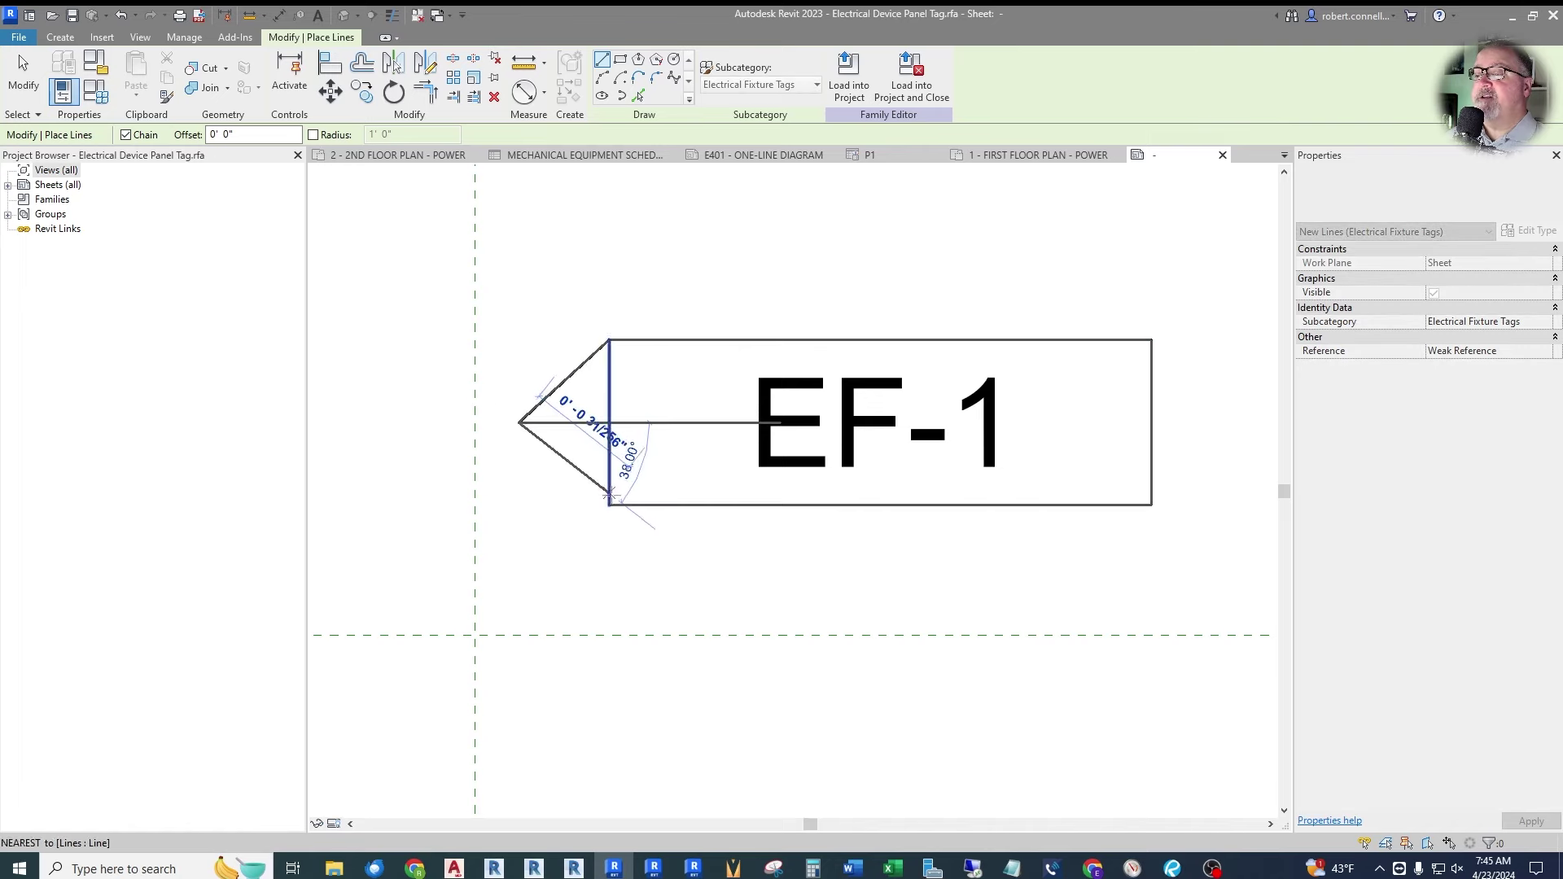
pyautogui.click(609, 506)
pyautogui.press('Escape')
pyautogui.press('Escape')
# Delete the horizontal helper line and the rectangle's left edge to leave a pointed left end.
pyautogui.click(562, 423)
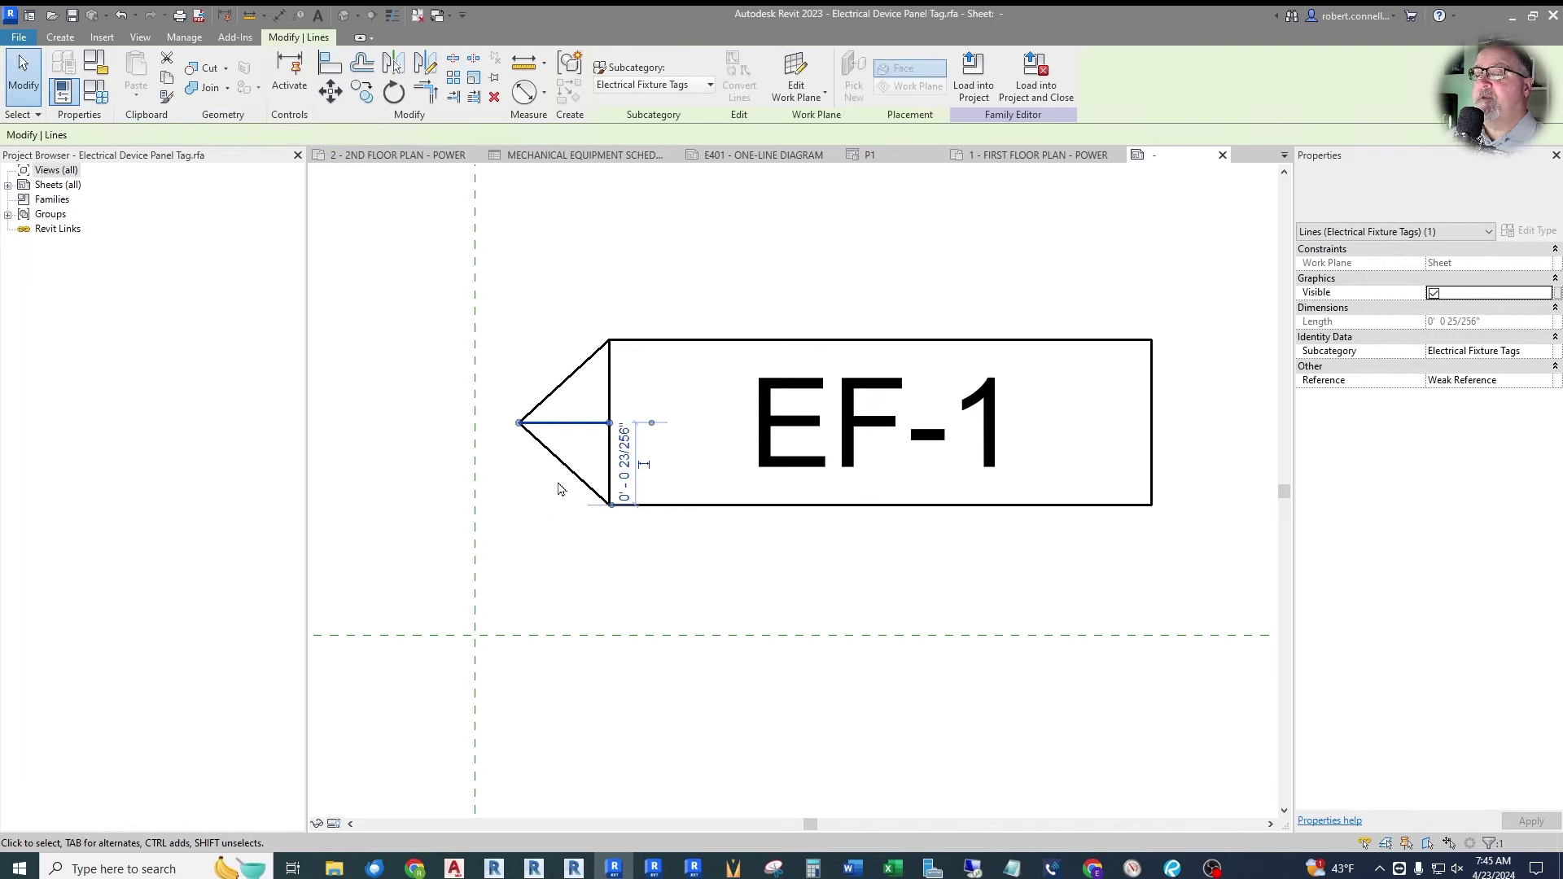
pyautogui.press('Escape')
pyautogui.click(609, 426)
pyautogui.press('Delete')
pyautogui.scroll(-2, 355, 443)
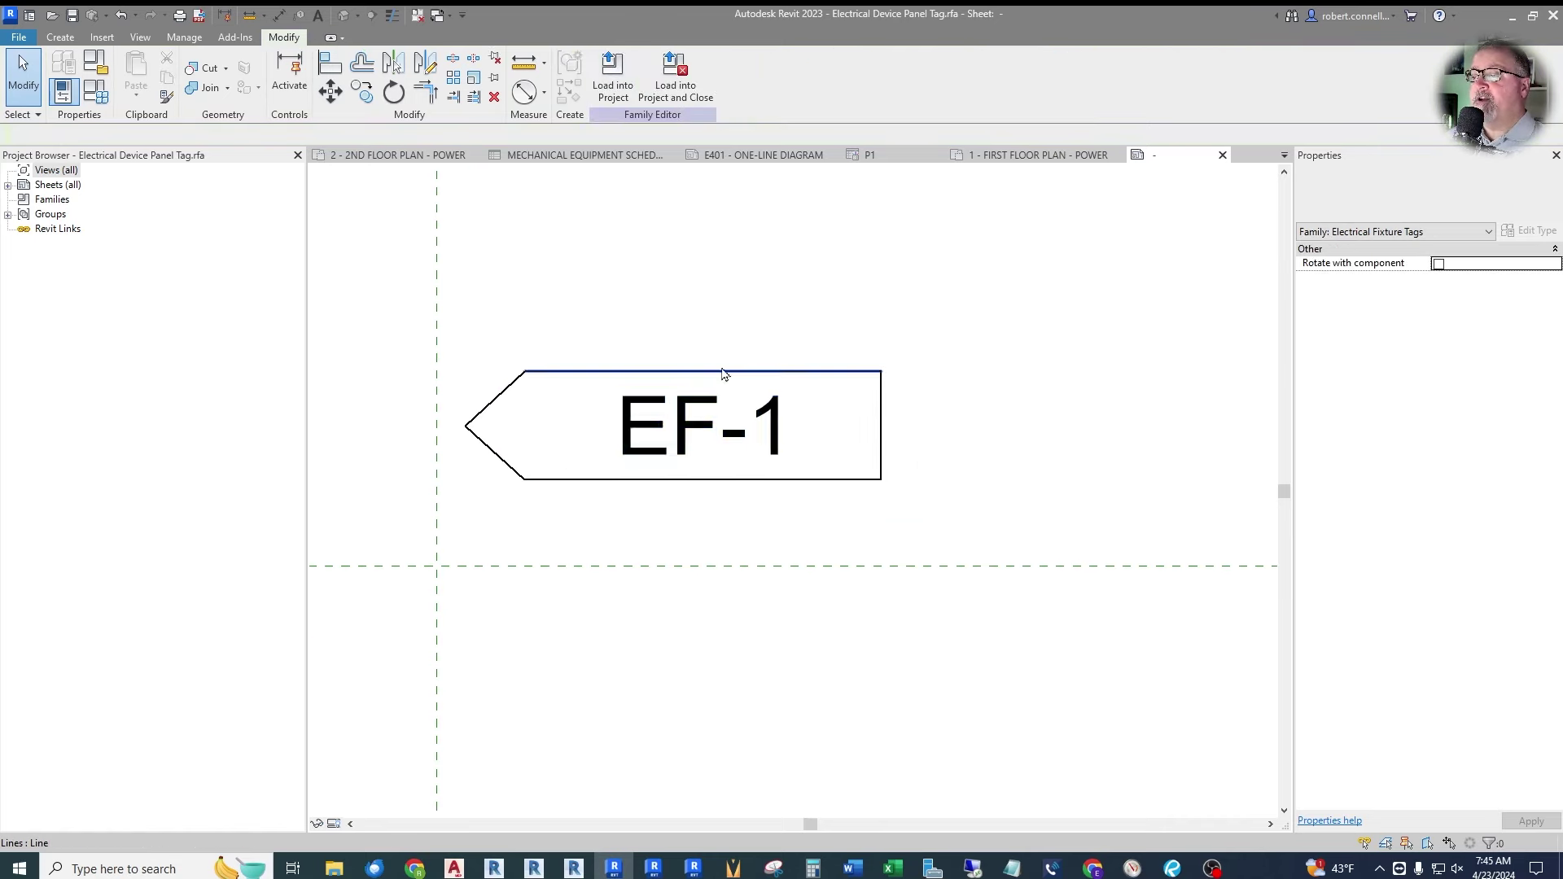
pyautogui.scroll(1, 698, 377)
pyautogui.scroll(-1, 893, 481)
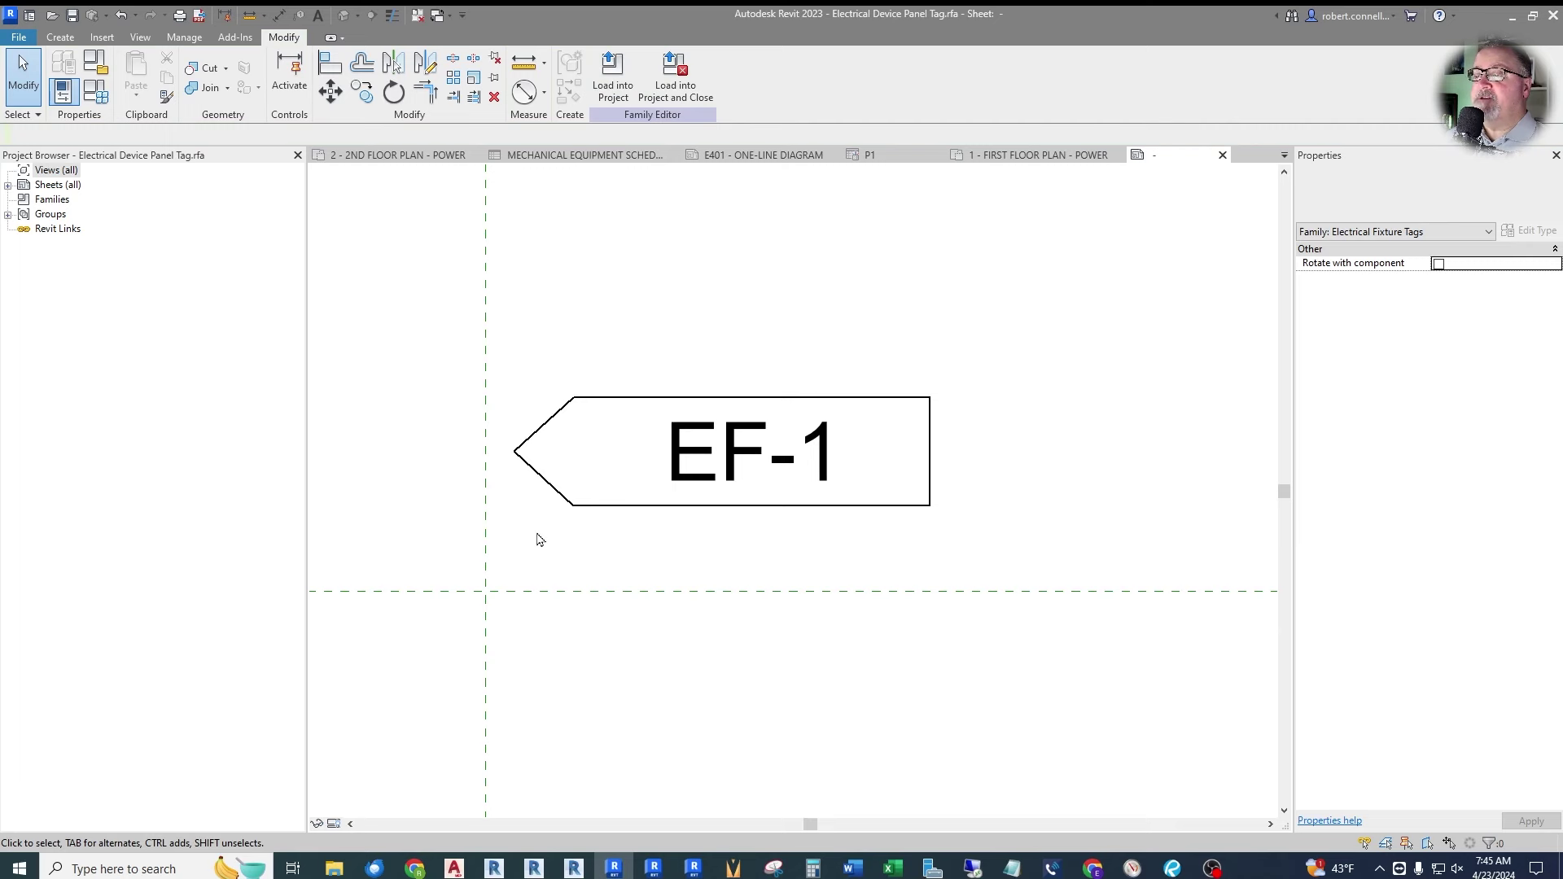
# Mirror a copy of the two diagonal lines about the tag's vertical center axis and delete the rectangle's right edge.
pyautogui.click(538, 432)
pyautogui.keyDown('ctrl'); pyautogui.click(553, 481); pyautogui.keyUp('ctrl')
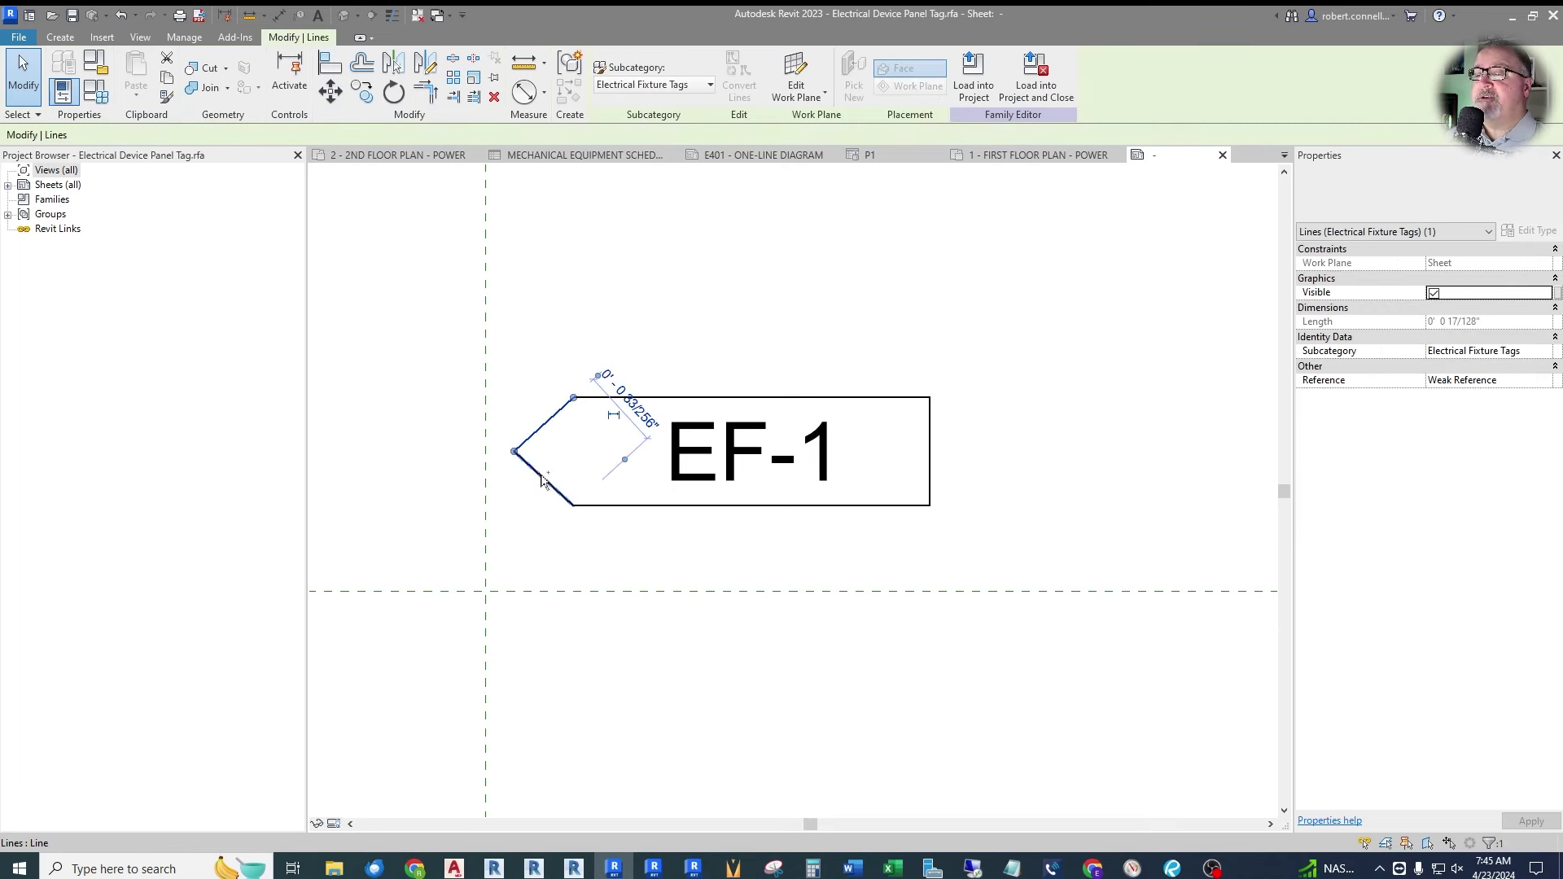
pyautogui.click(427, 62)
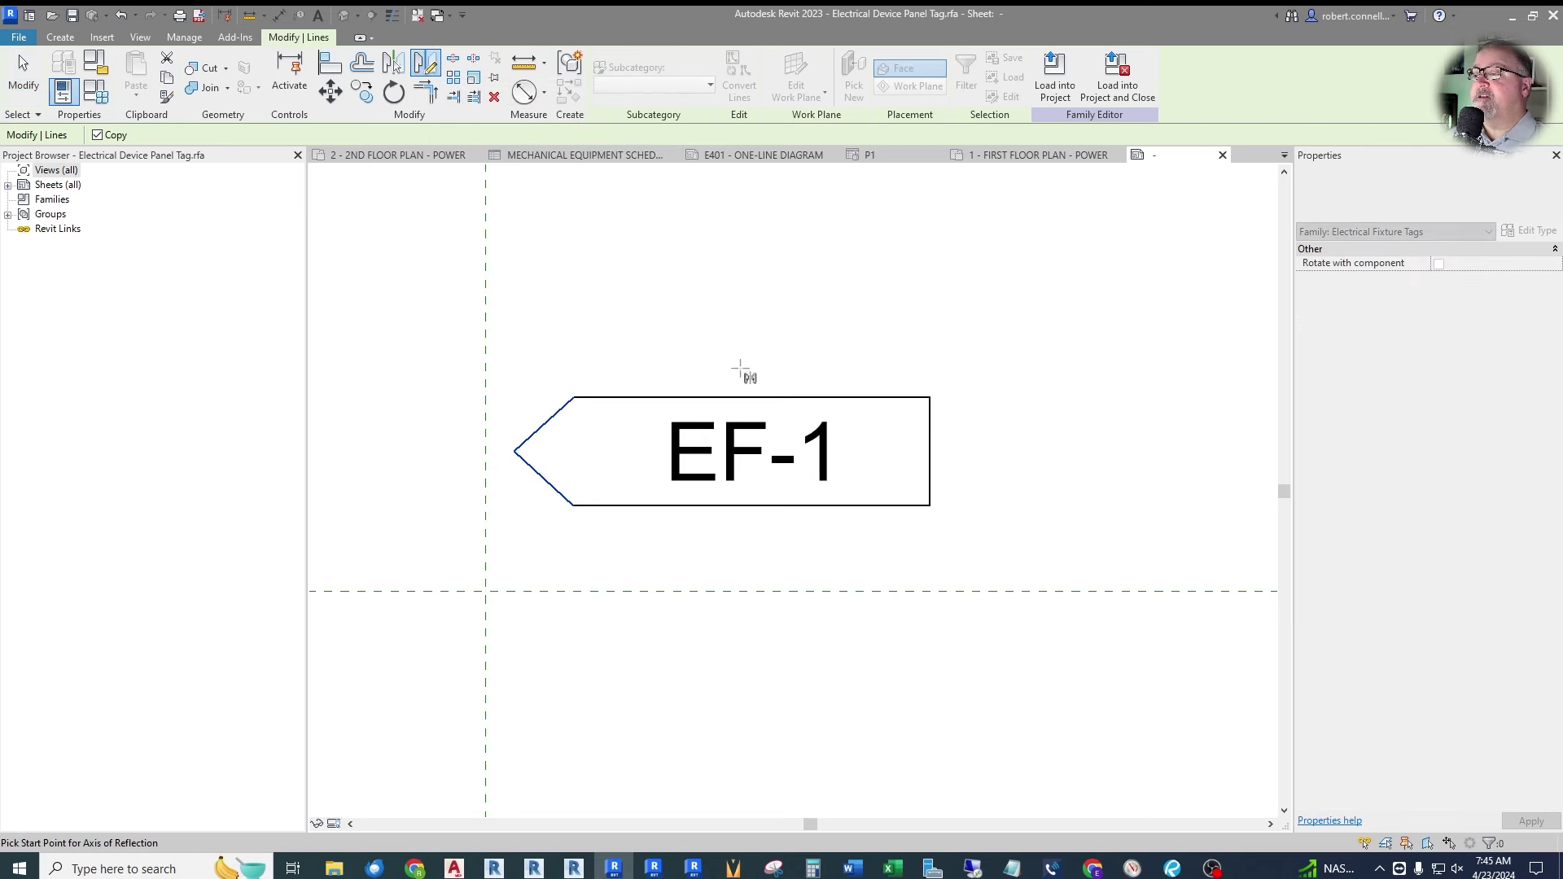
pyautogui.click(752, 397)
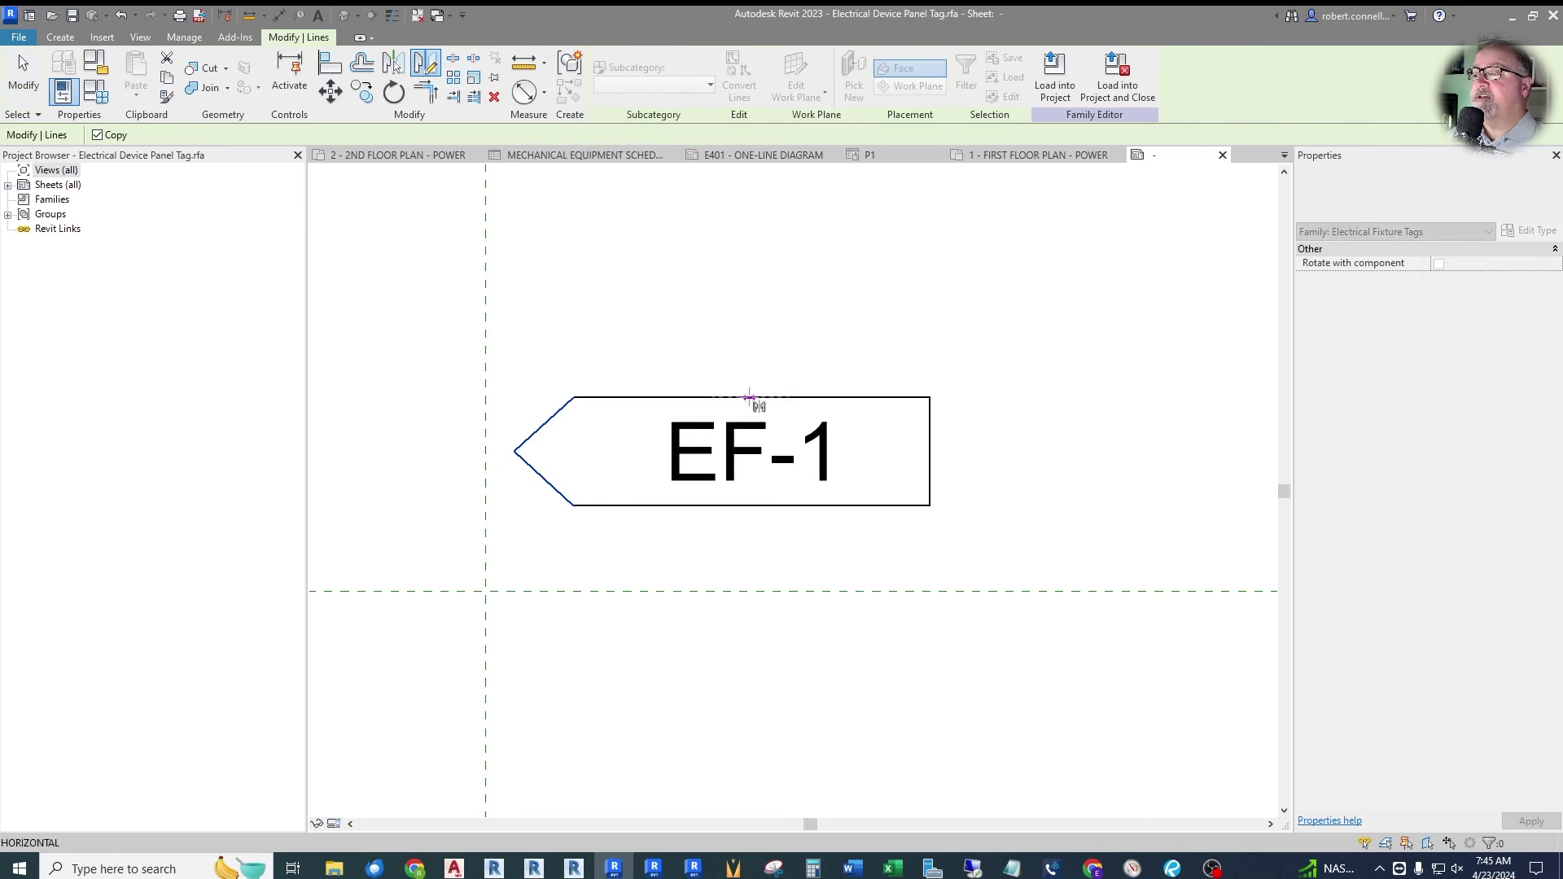
pyautogui.click(753, 553)
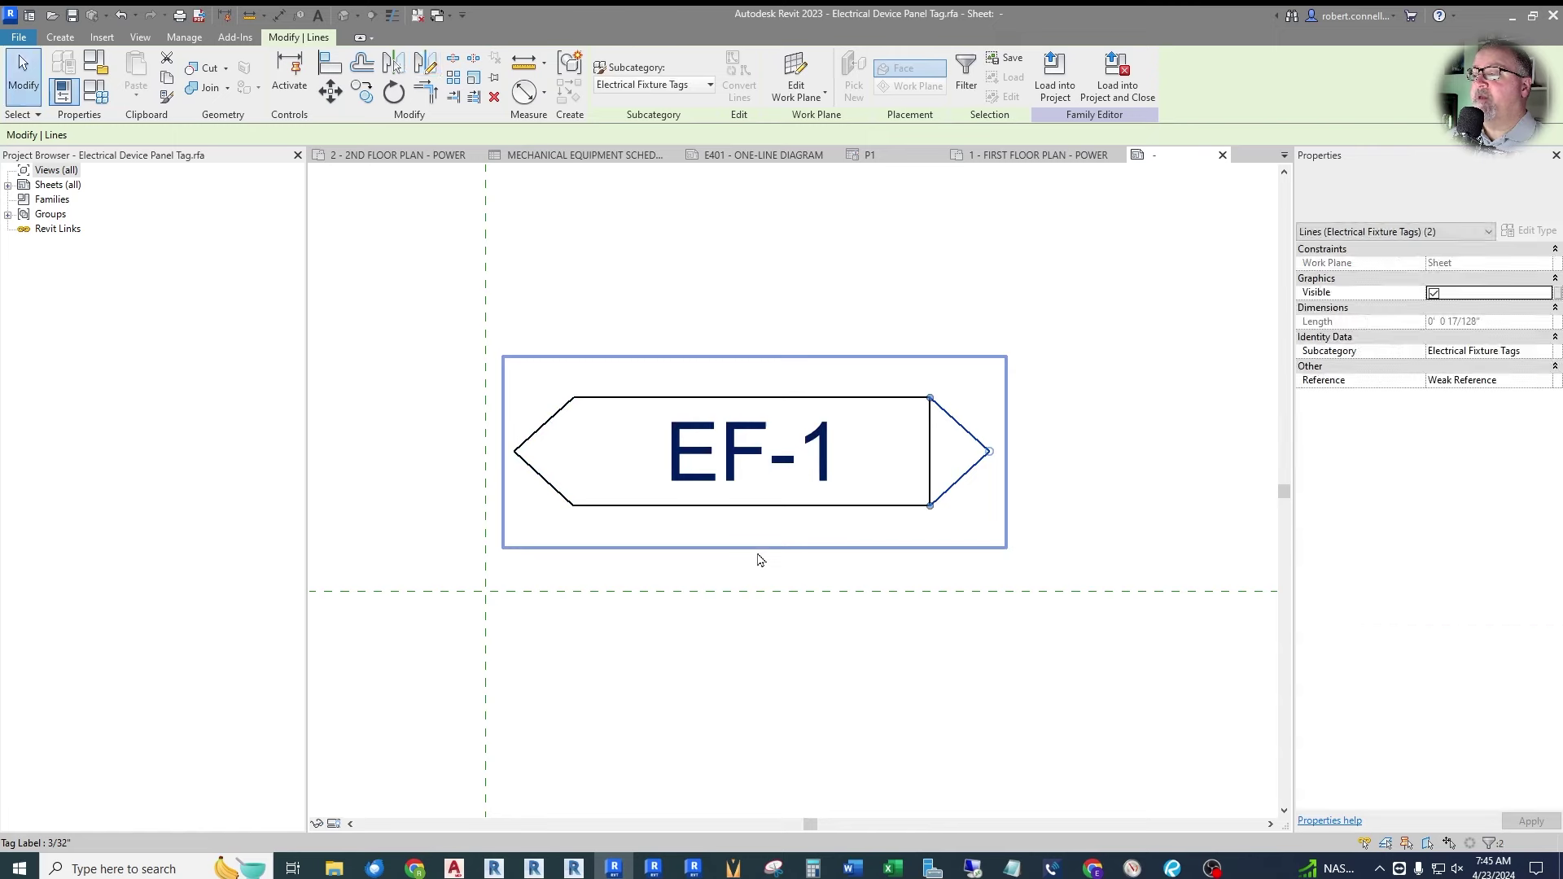
pyautogui.click(1072, 436)
pyautogui.click(932, 461)
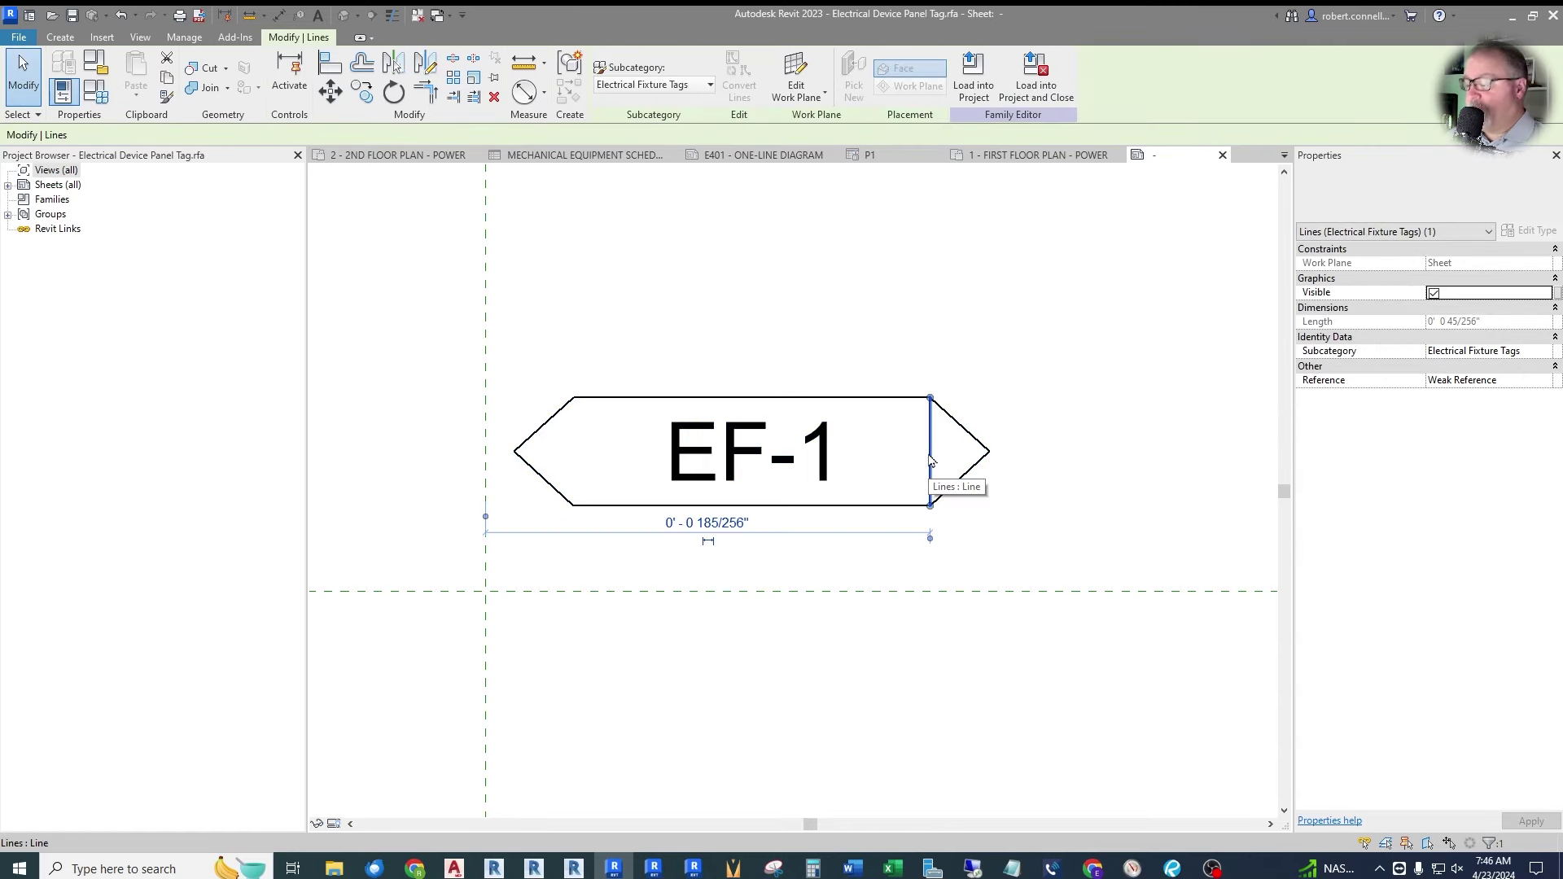
pyautogui.press('Delete')
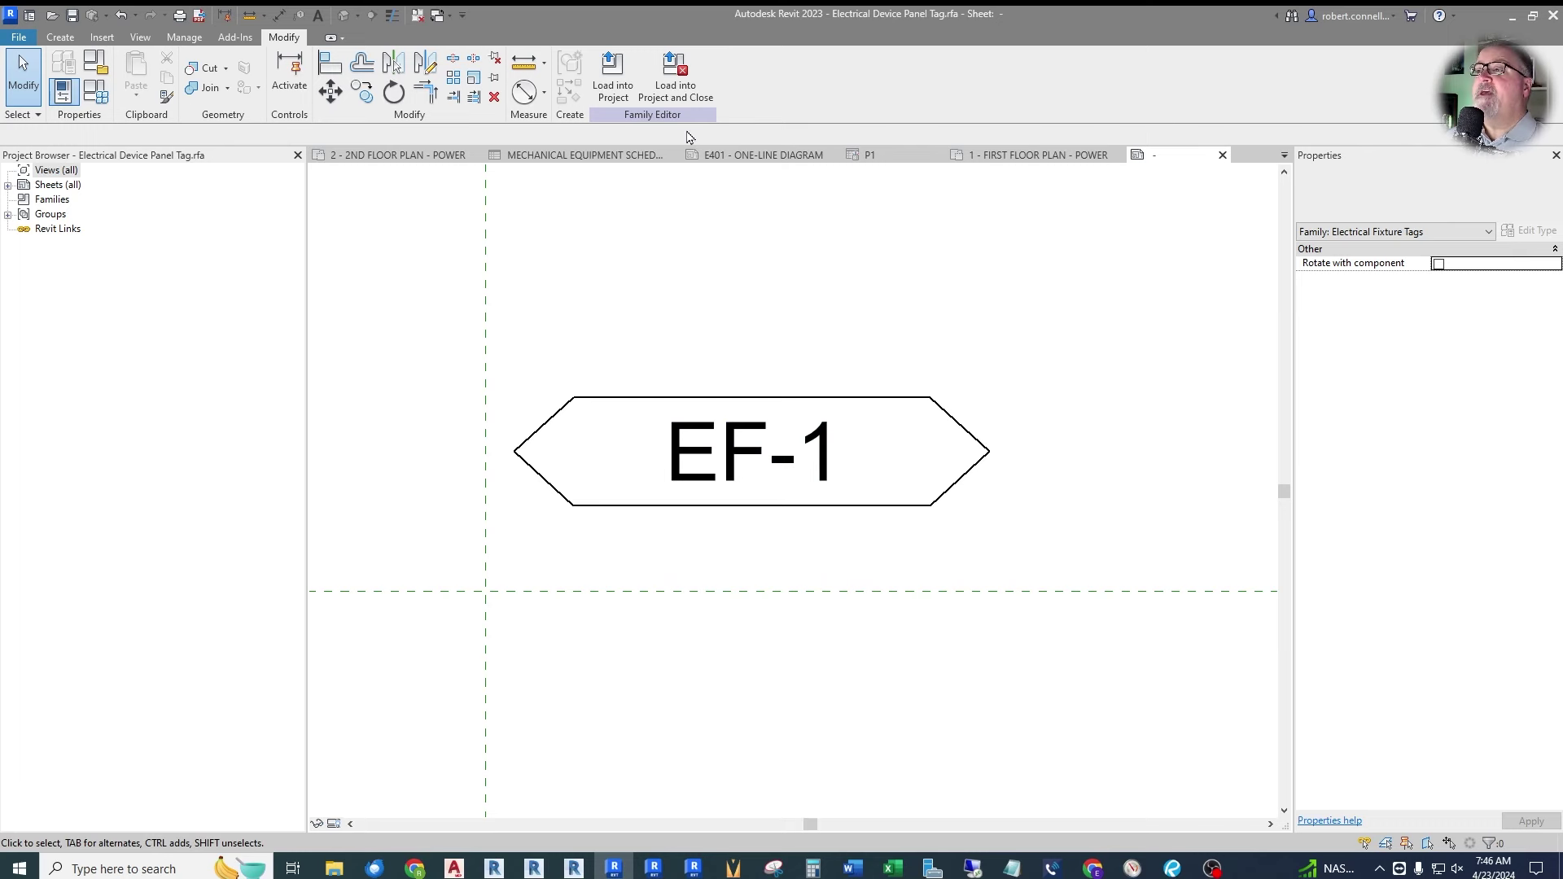
# Save the tag as a new family named ER_Electrical Fixture Type Mark Tag.rfa in the ER folder, with maximum backups at 1.
pyautogui.click(18, 37)
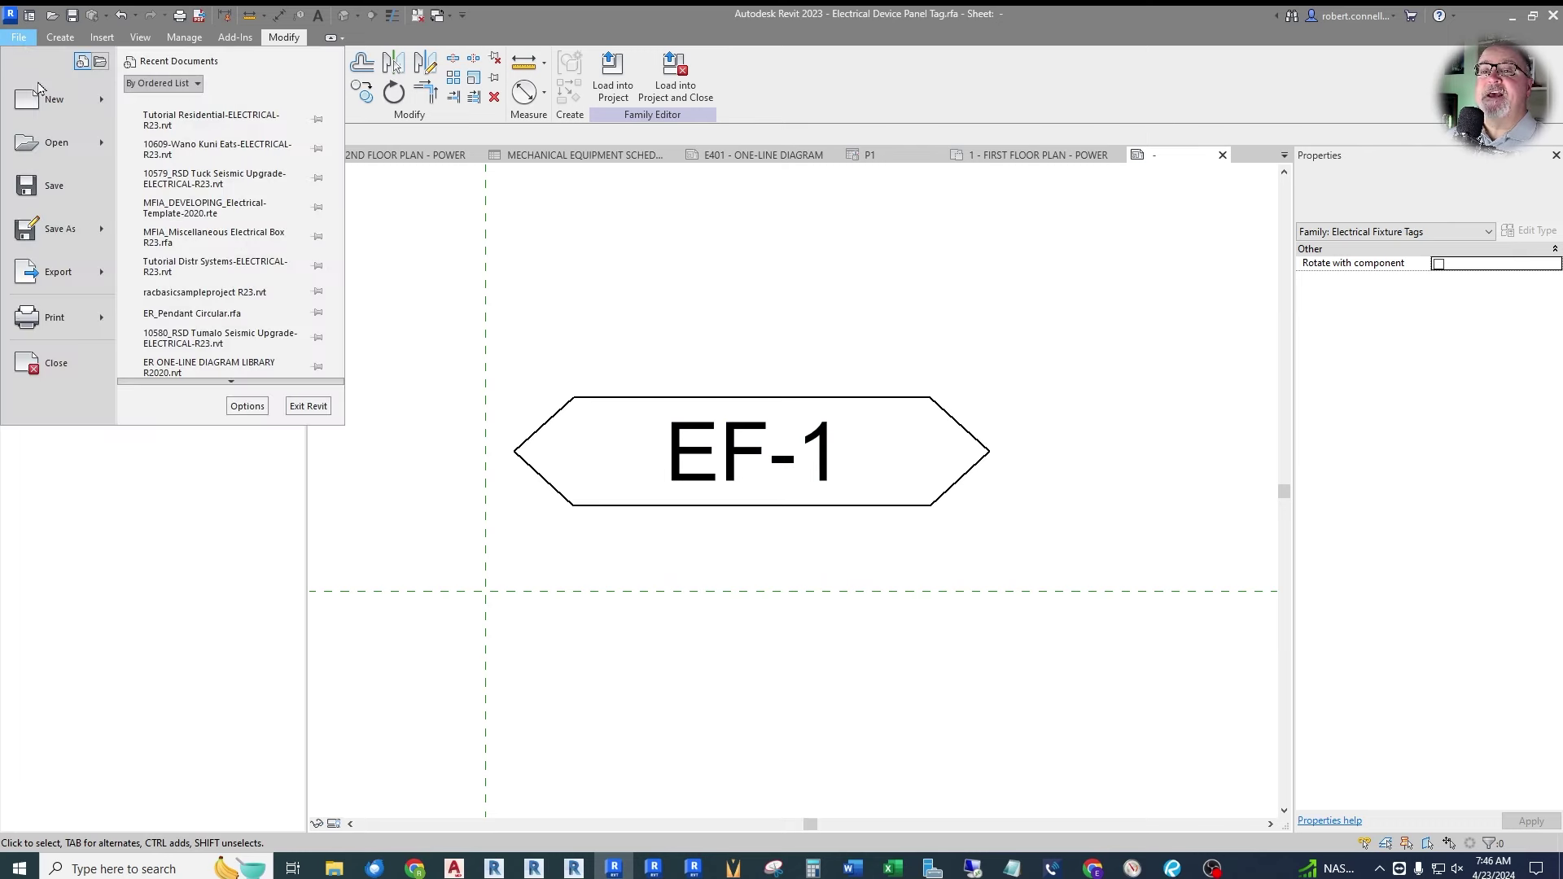
pyautogui.moveTo(85, 237)
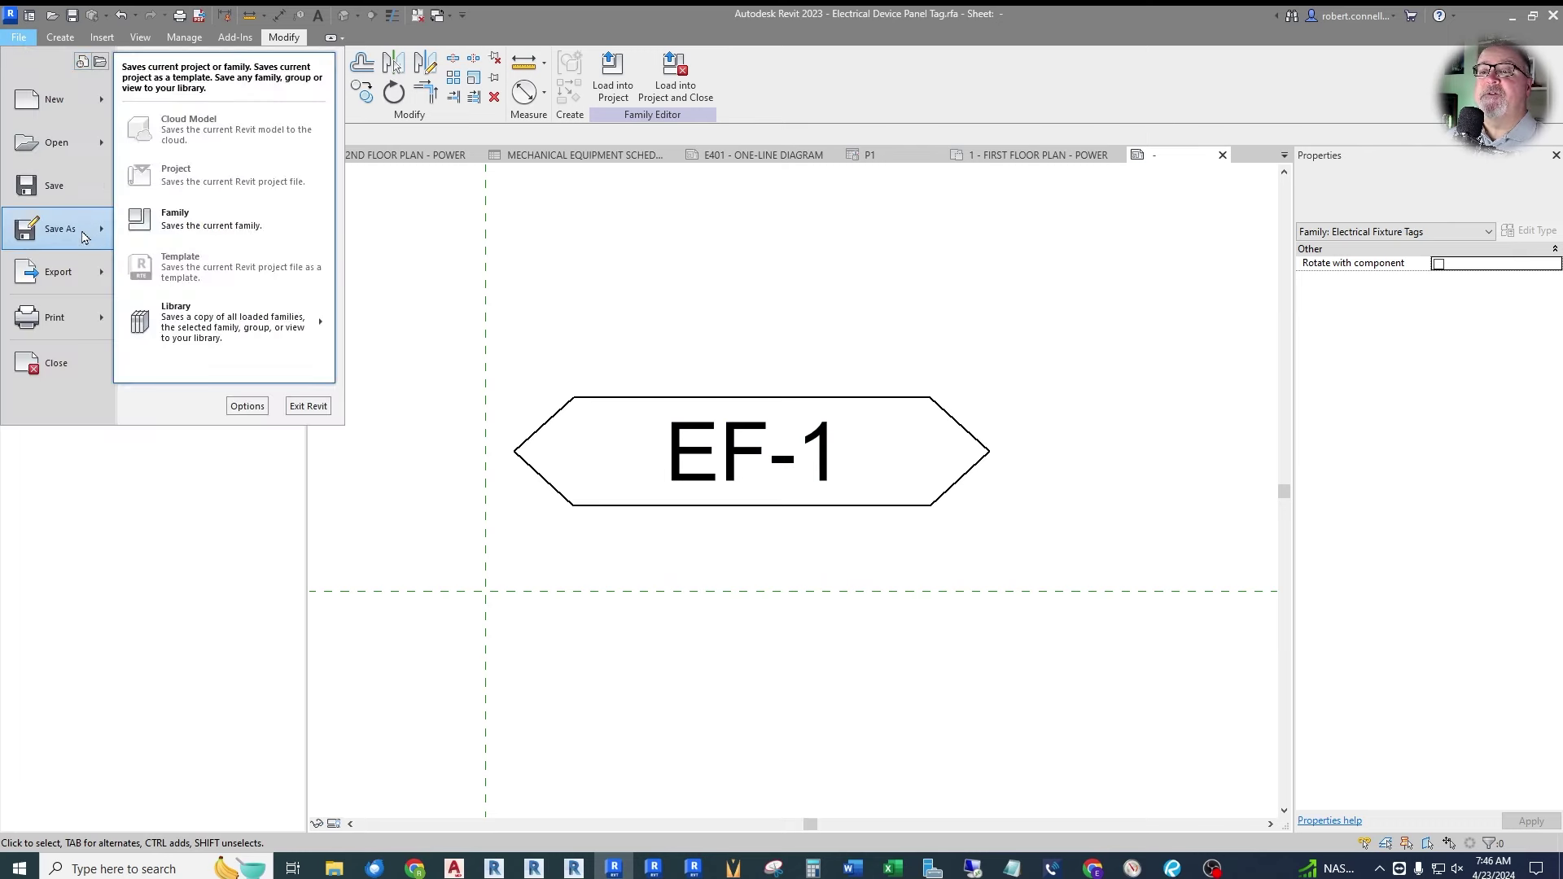
pyautogui.click(176, 224)
pyautogui.scroll(-10, 684, 342)
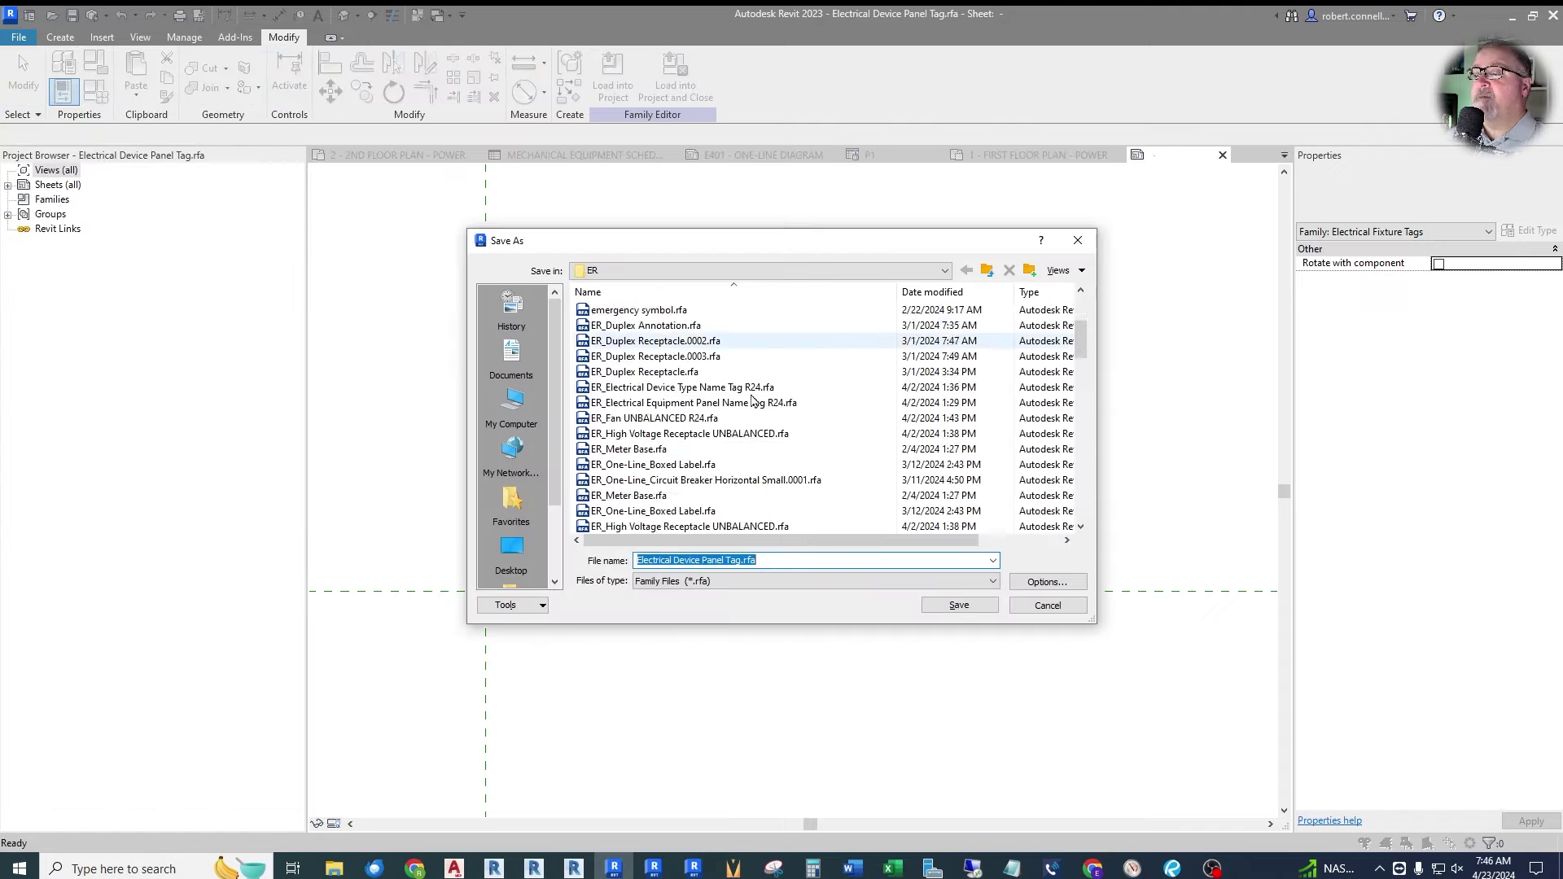
pyautogui.scroll(-4, 739, 465)
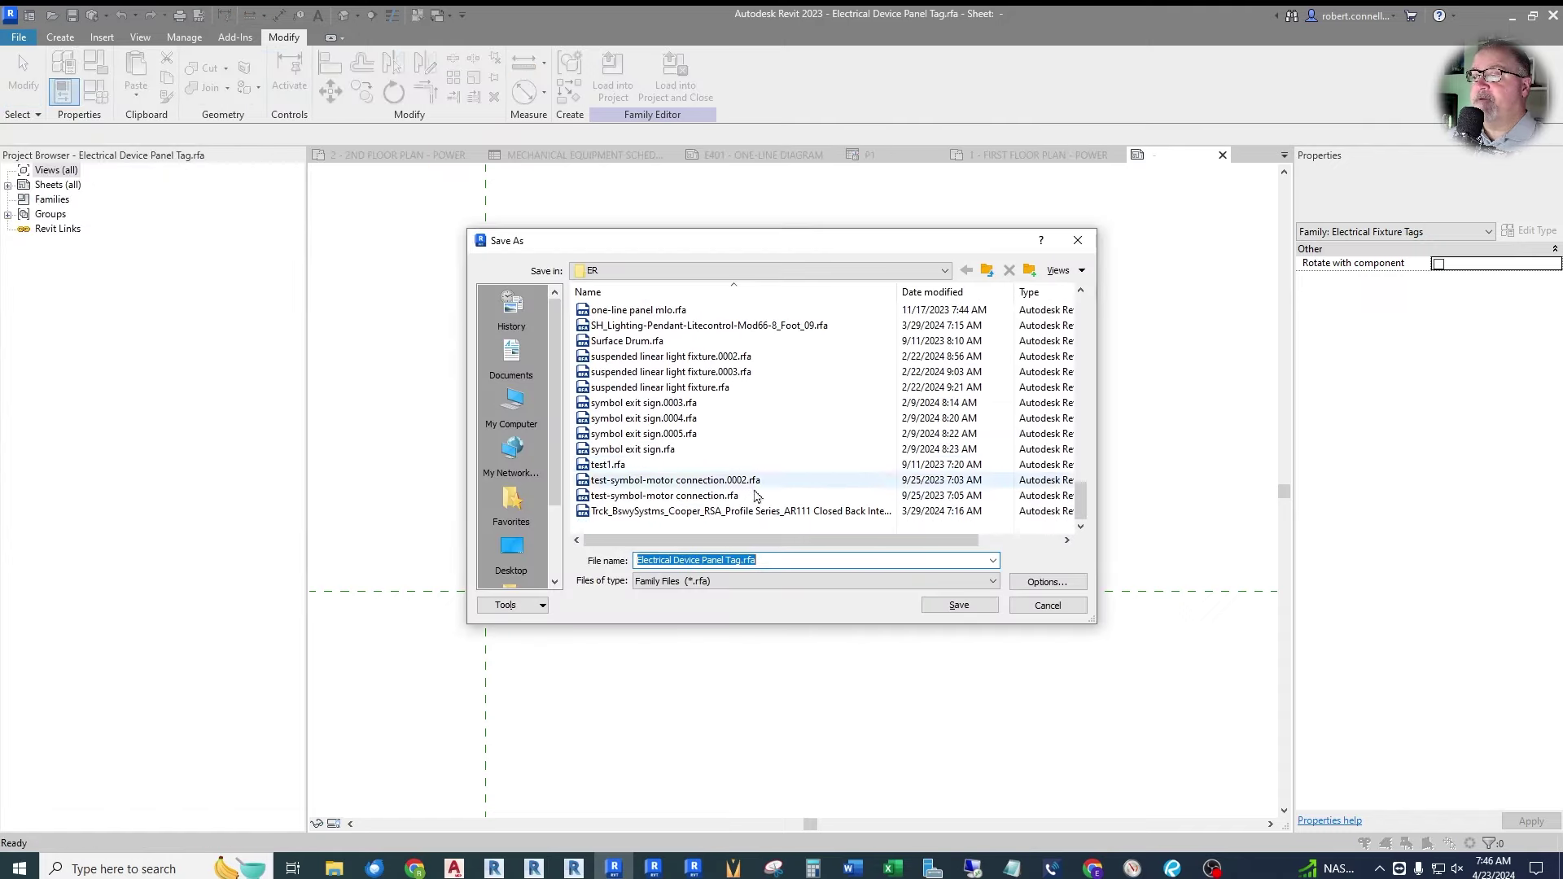
pyautogui.click(714, 560)
pyautogui.moveTo(715, 564); pyautogui.dragTo(557, 573)
pyautogui.press('BackSpace')
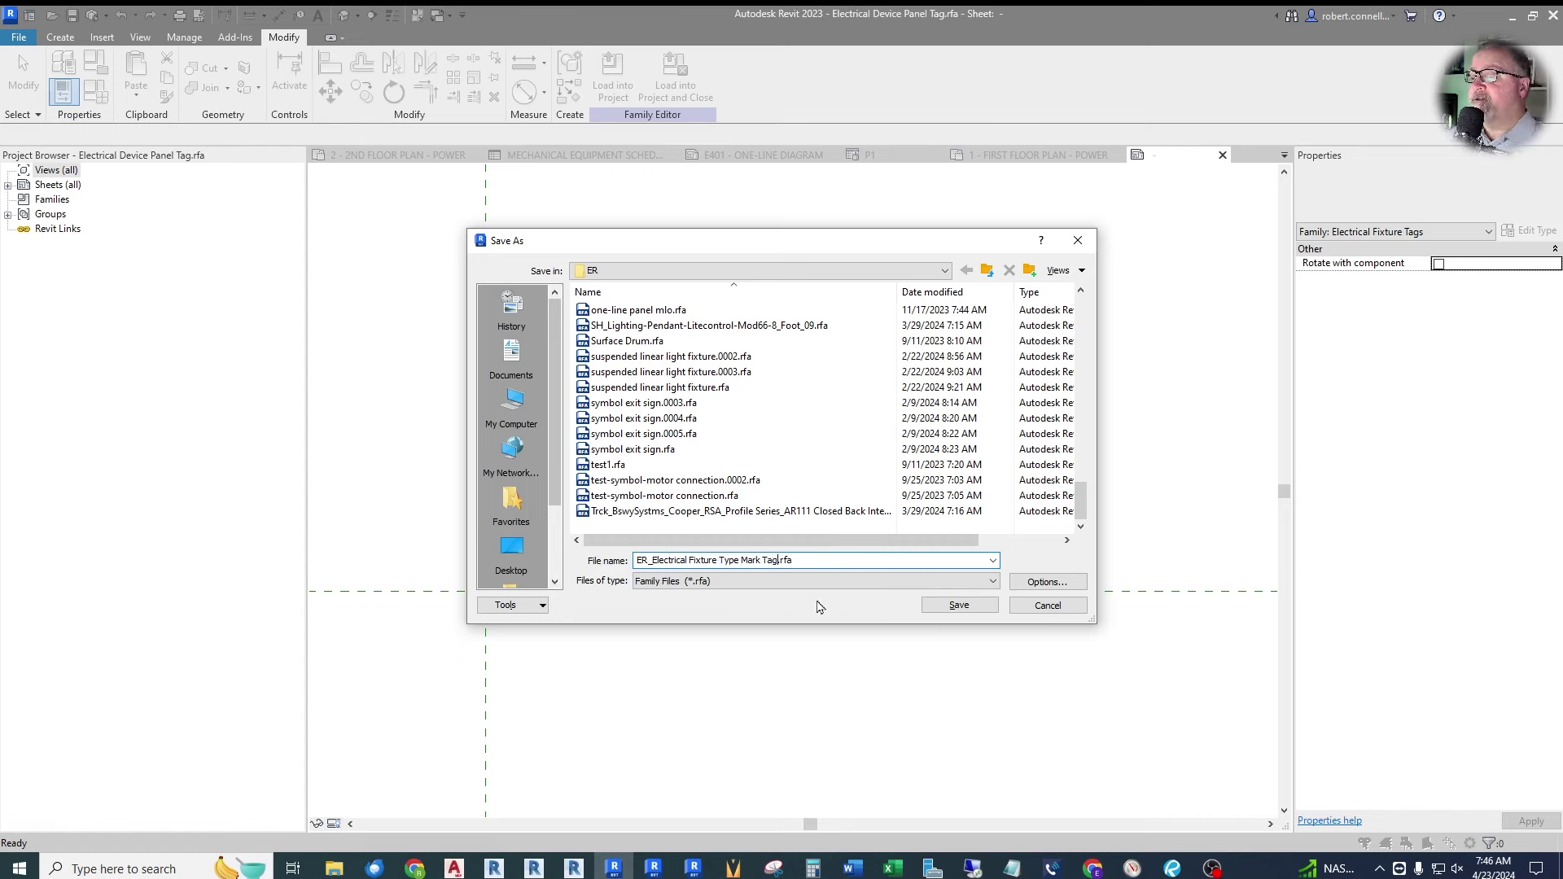
pyautogui.click(1047, 582)
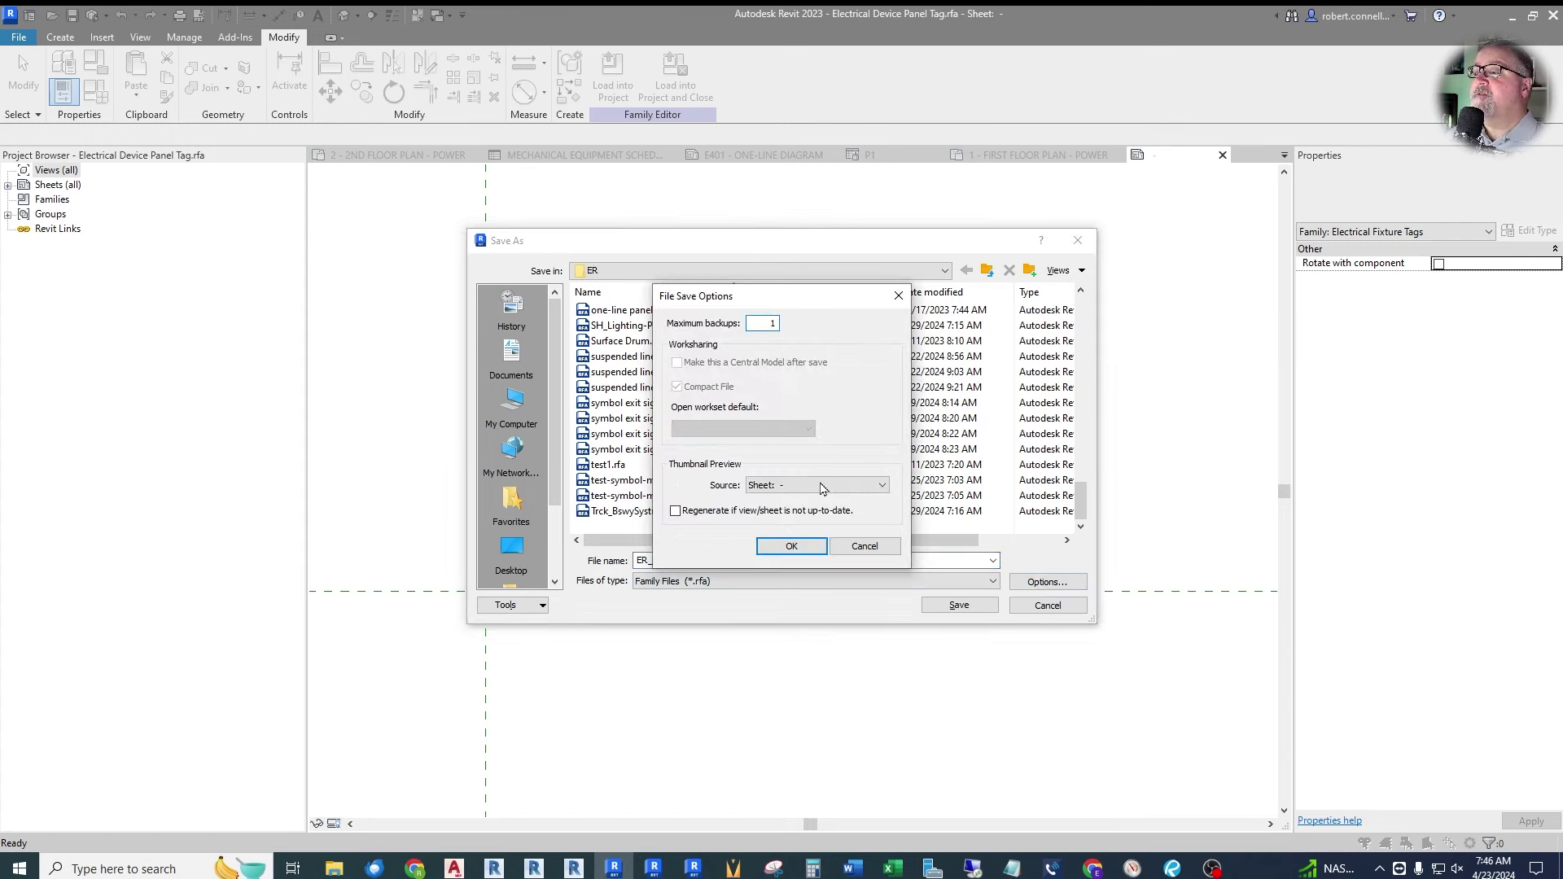
pyautogui.click(791, 546)
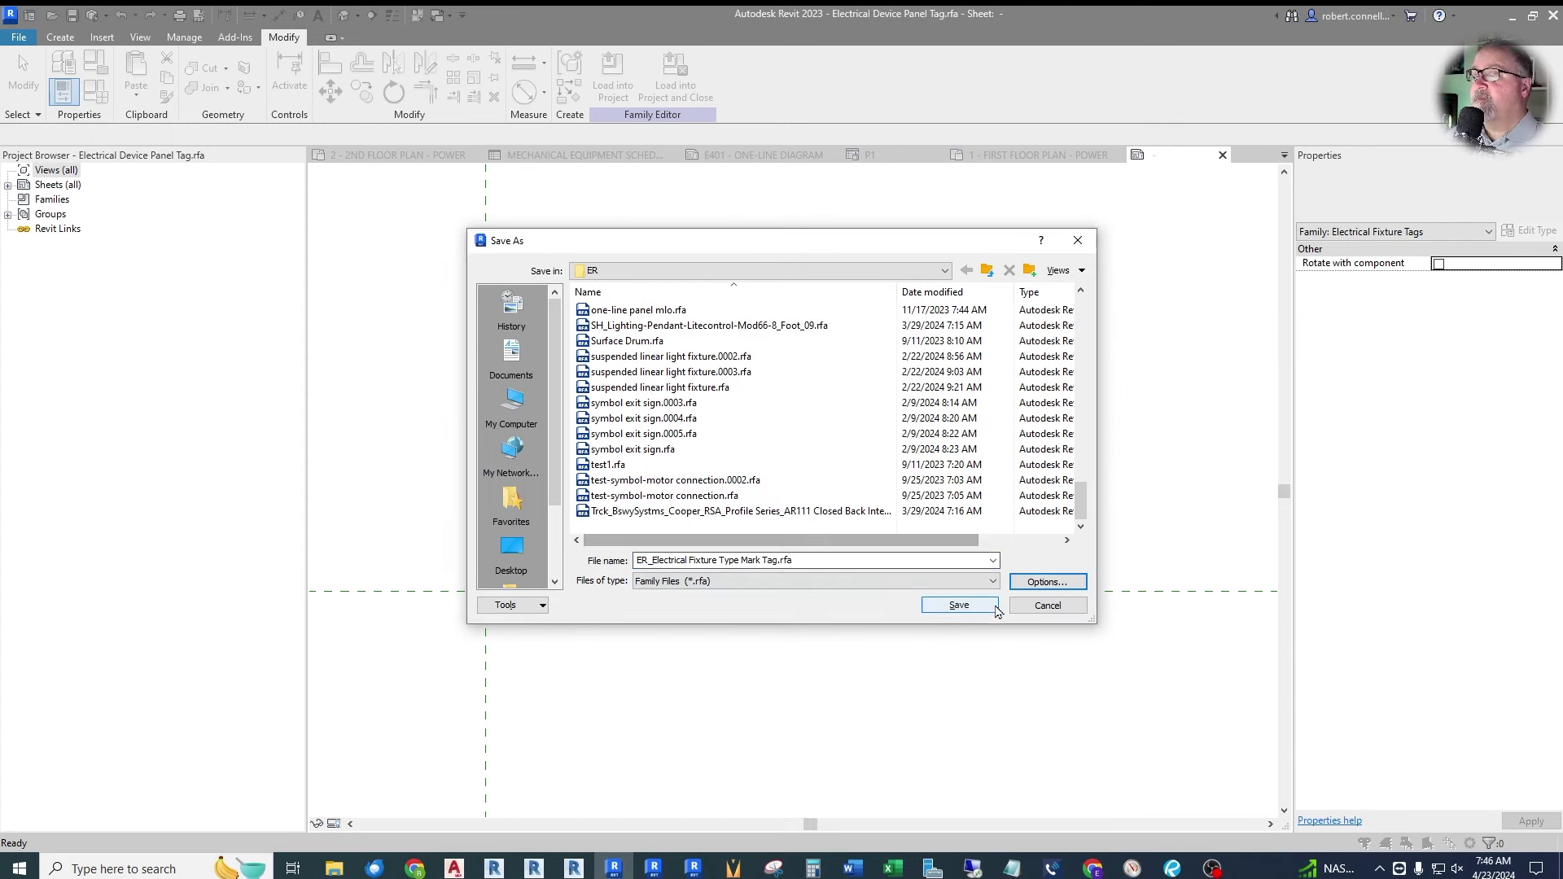
pyautogui.click(946, 603)
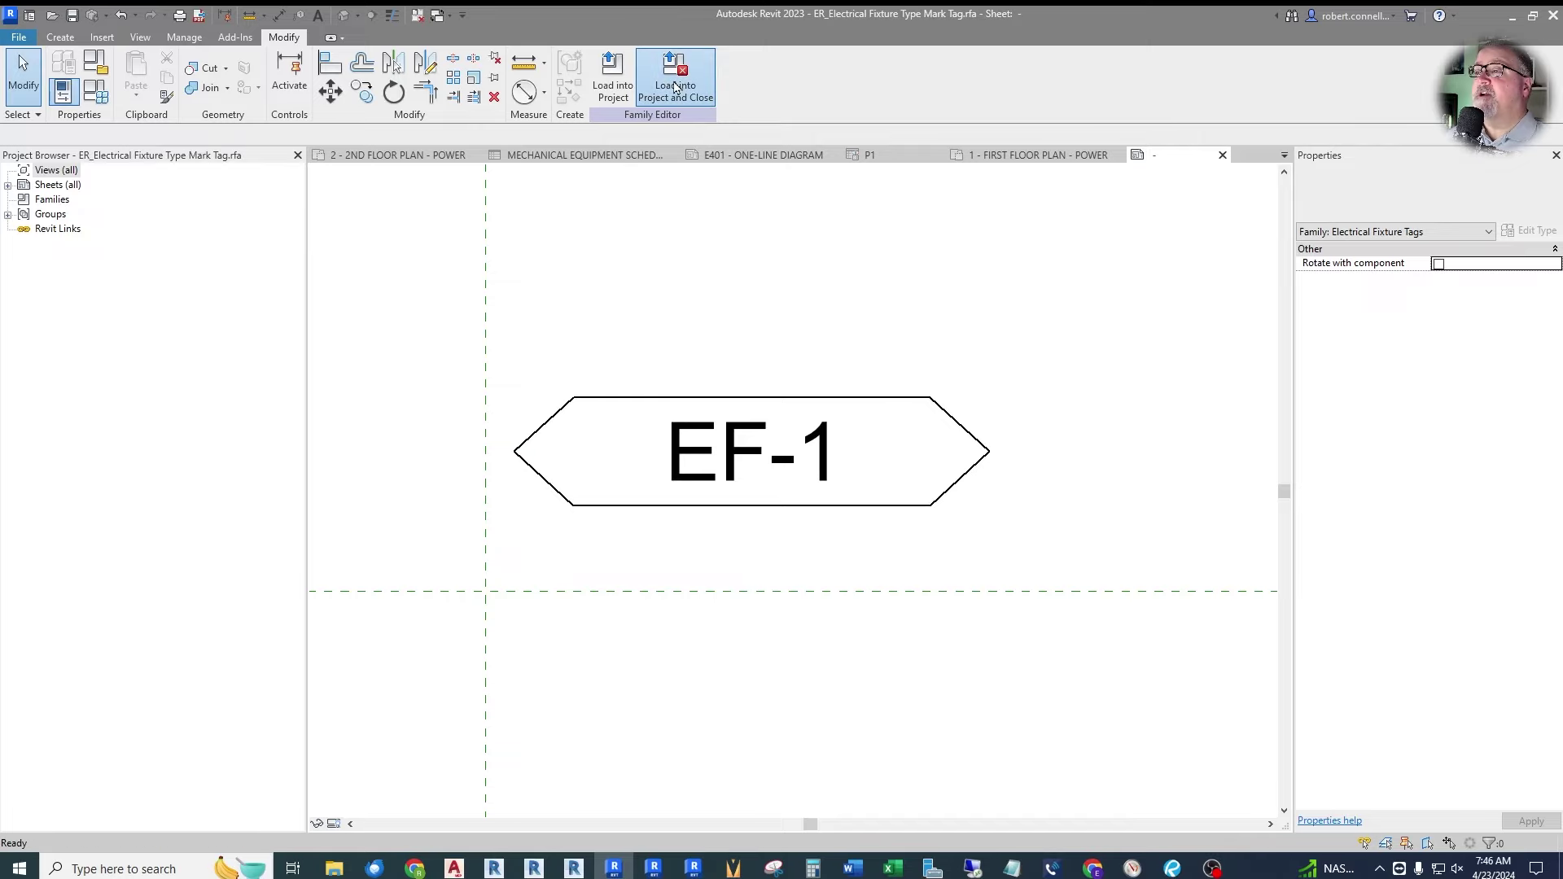
# Load the new tag family into the project, close the family, and open the 1 - FIRST FLOOR PLAN - POWER view.
pyautogui.click(675, 87)
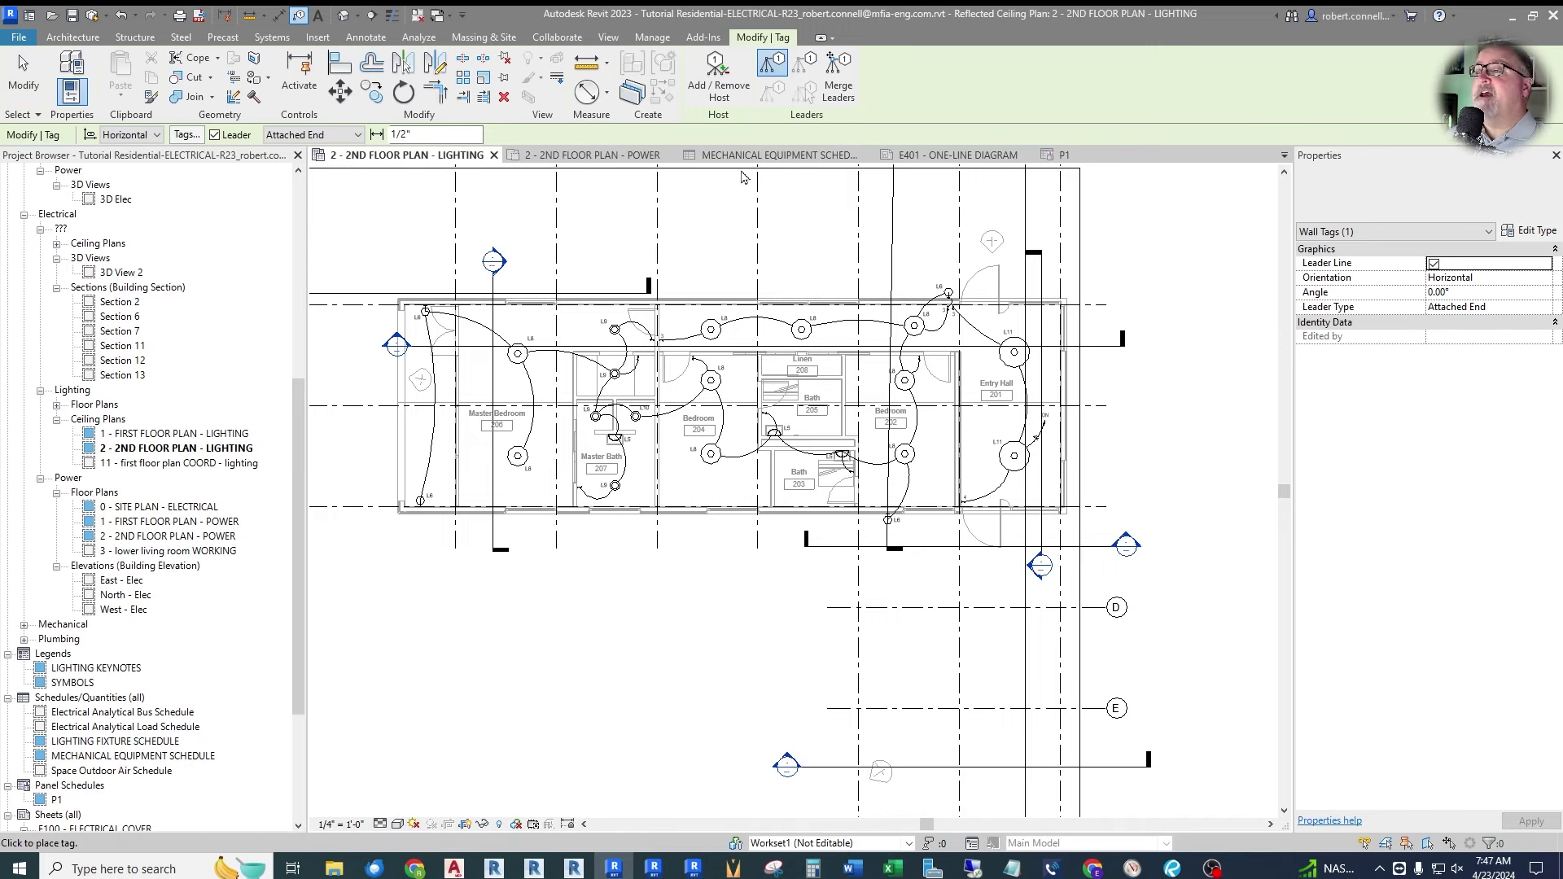
pyautogui.press('Escape')
pyautogui.press('Escape')
pyautogui.doubleClick(163, 523)
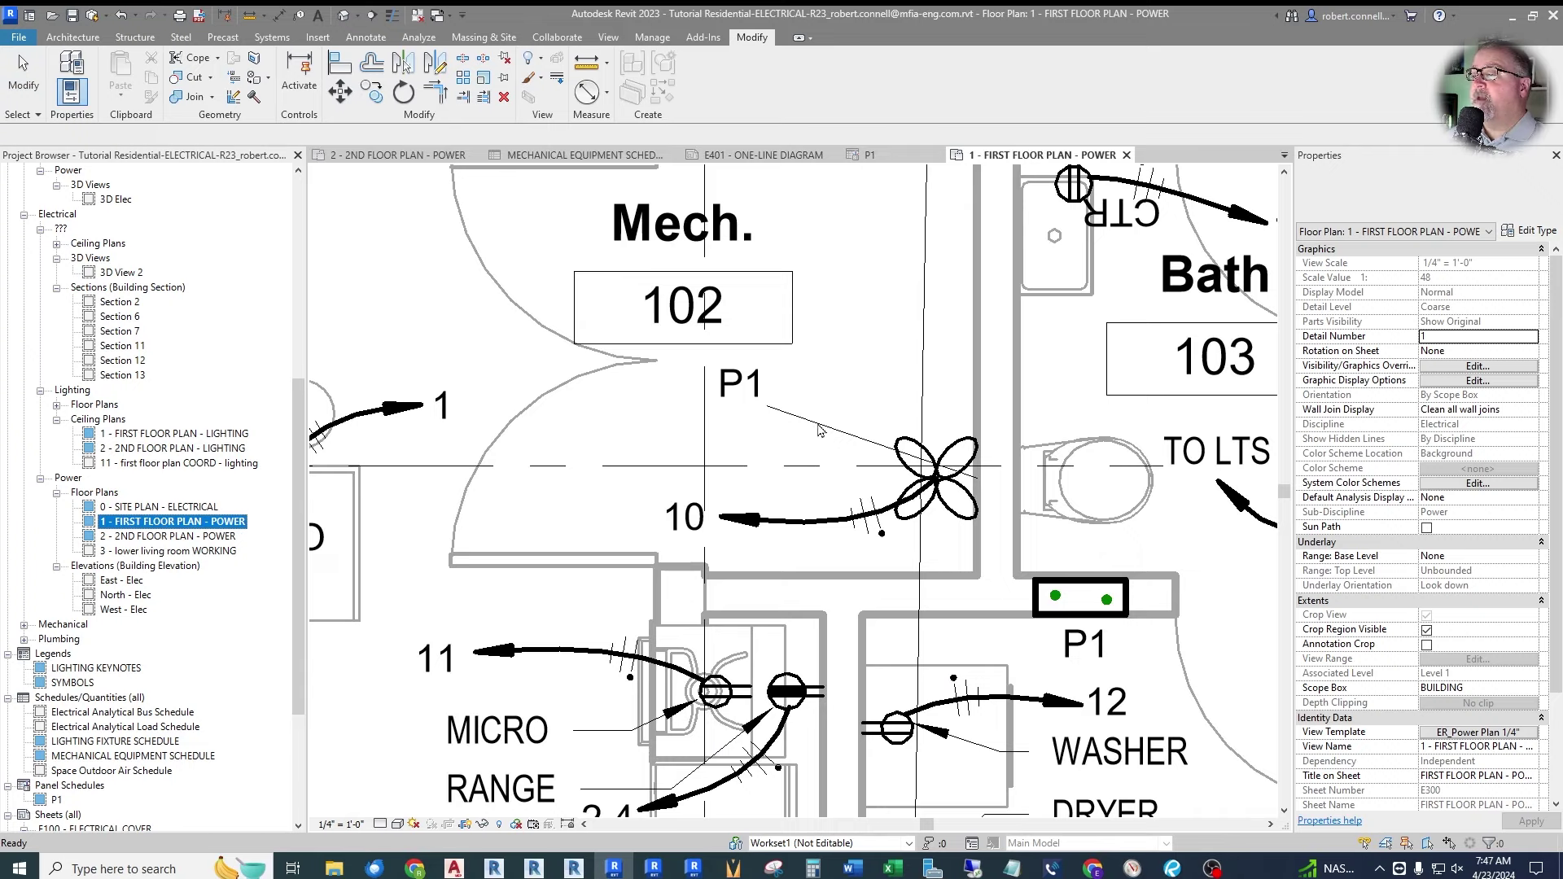
# Change the P1 furnace tag in Mech. room 102 to the ER_Electrical Fixture Type Mark Tag type.
pyautogui.click(727, 396)
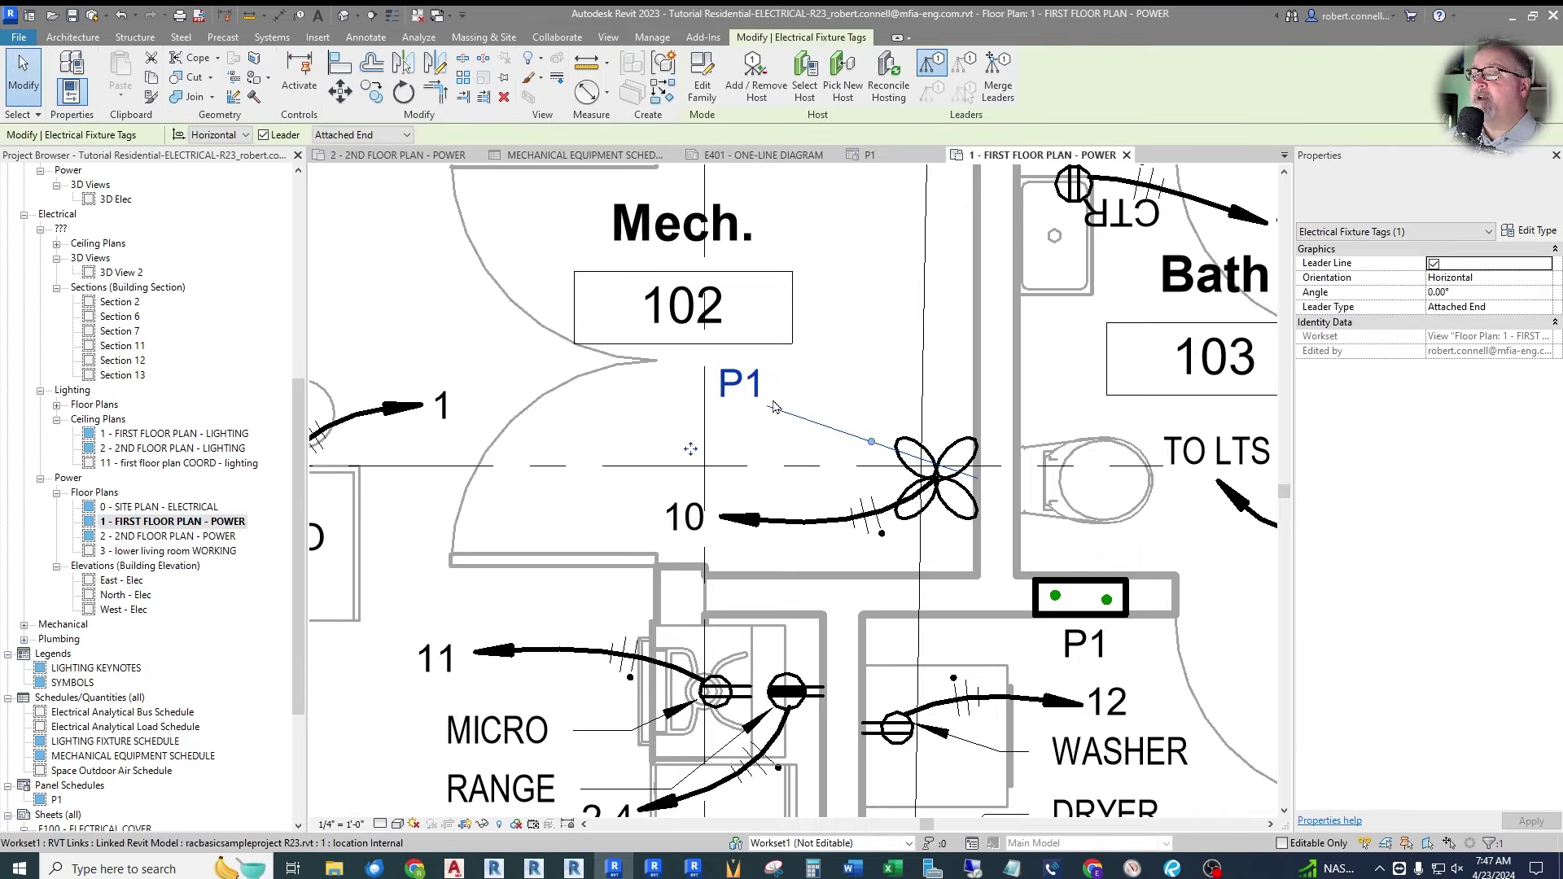
pyautogui.click(1424, 192)
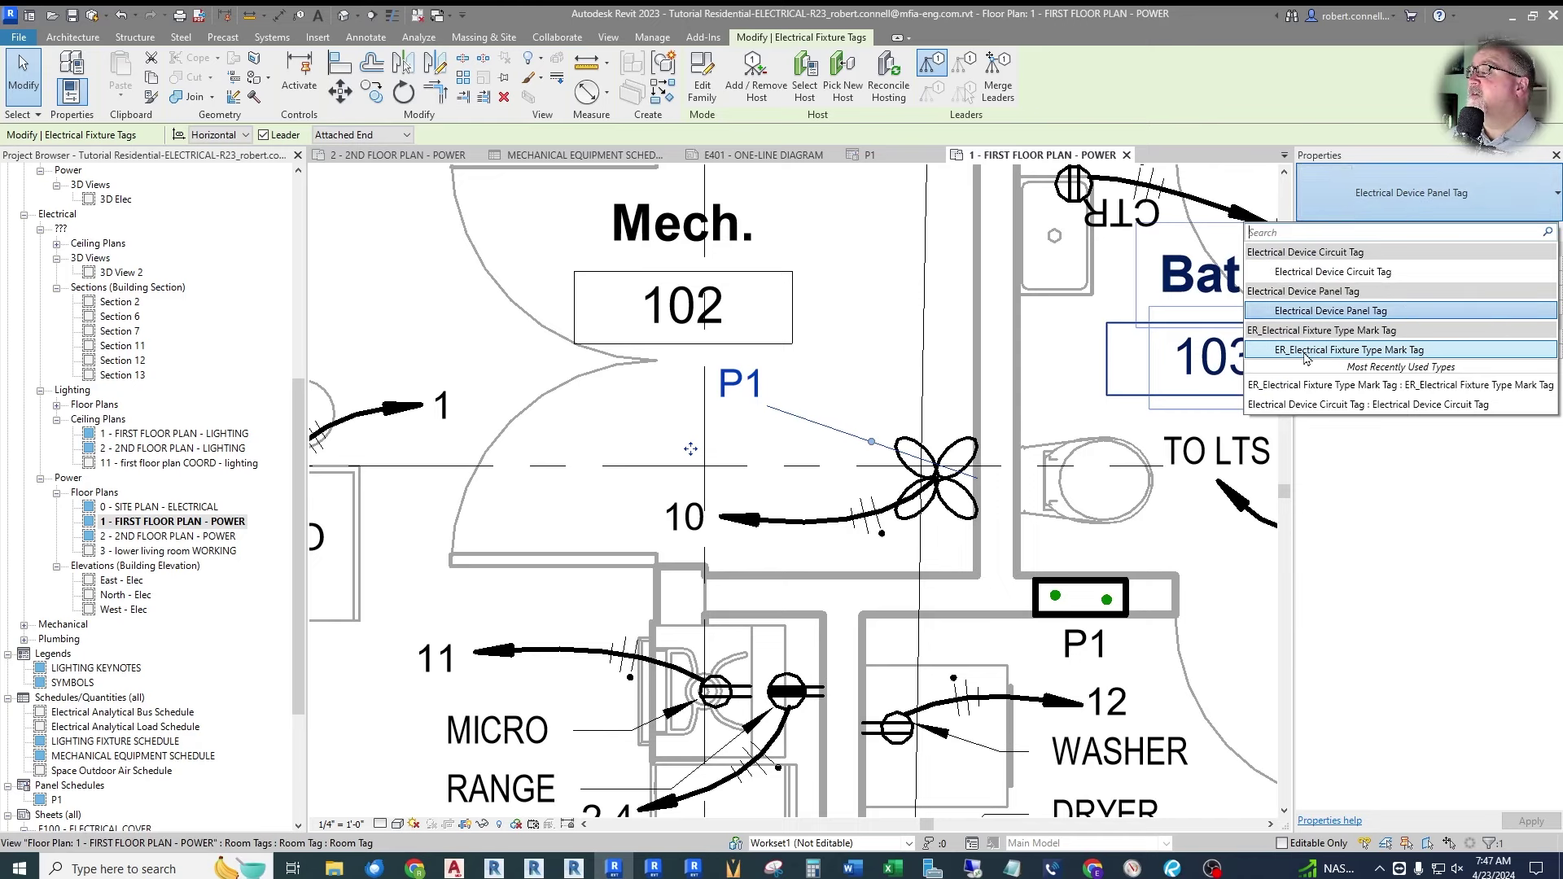
pyautogui.click(1332, 355)
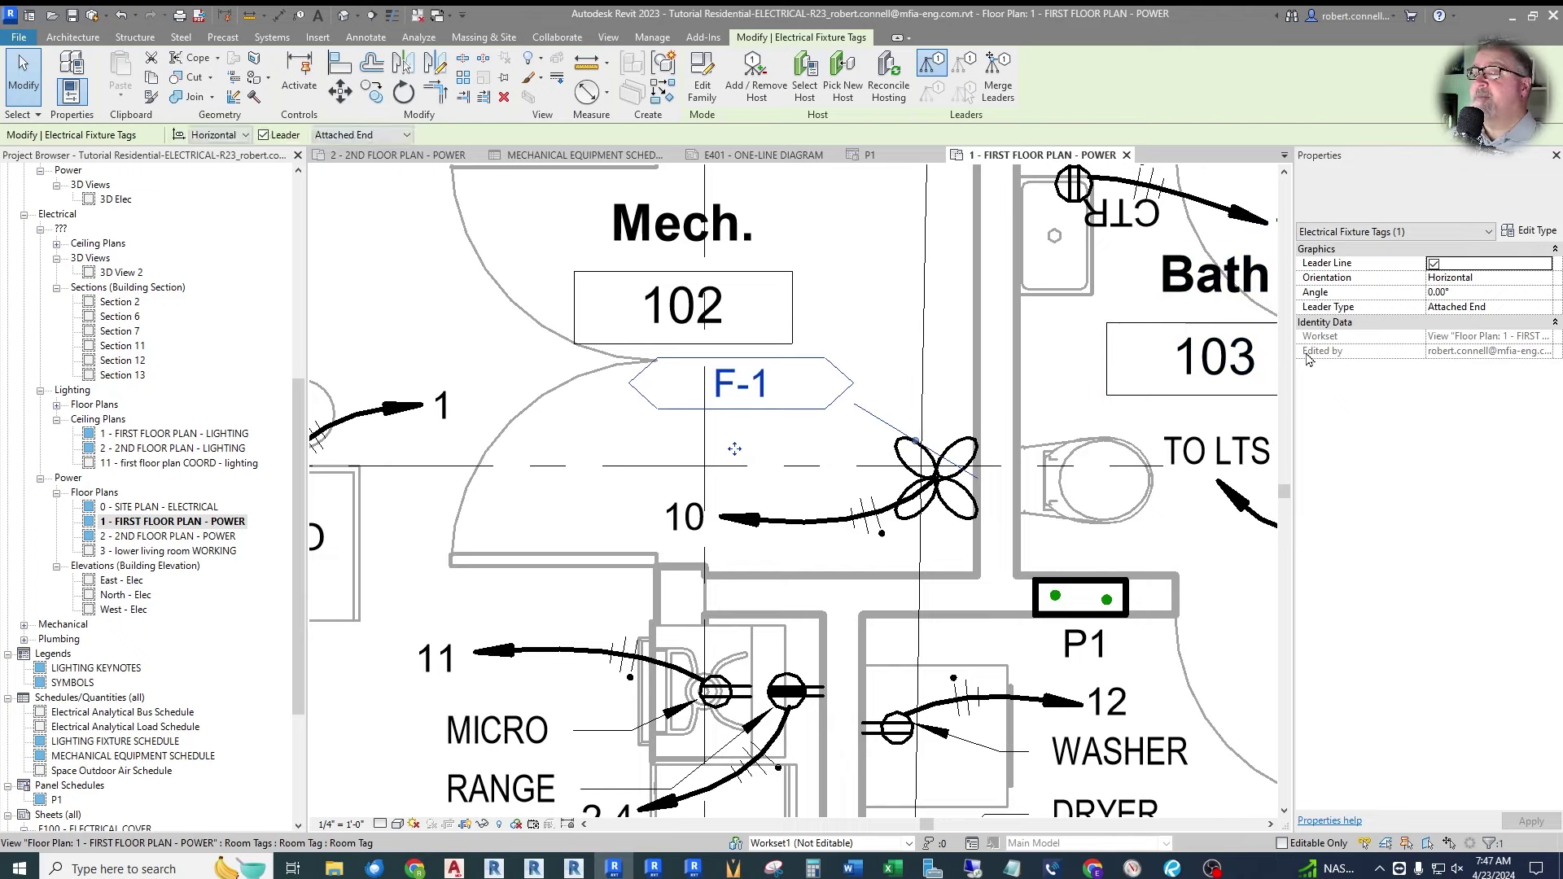
pyautogui.press('Escape')
pyautogui.click(742, 403)
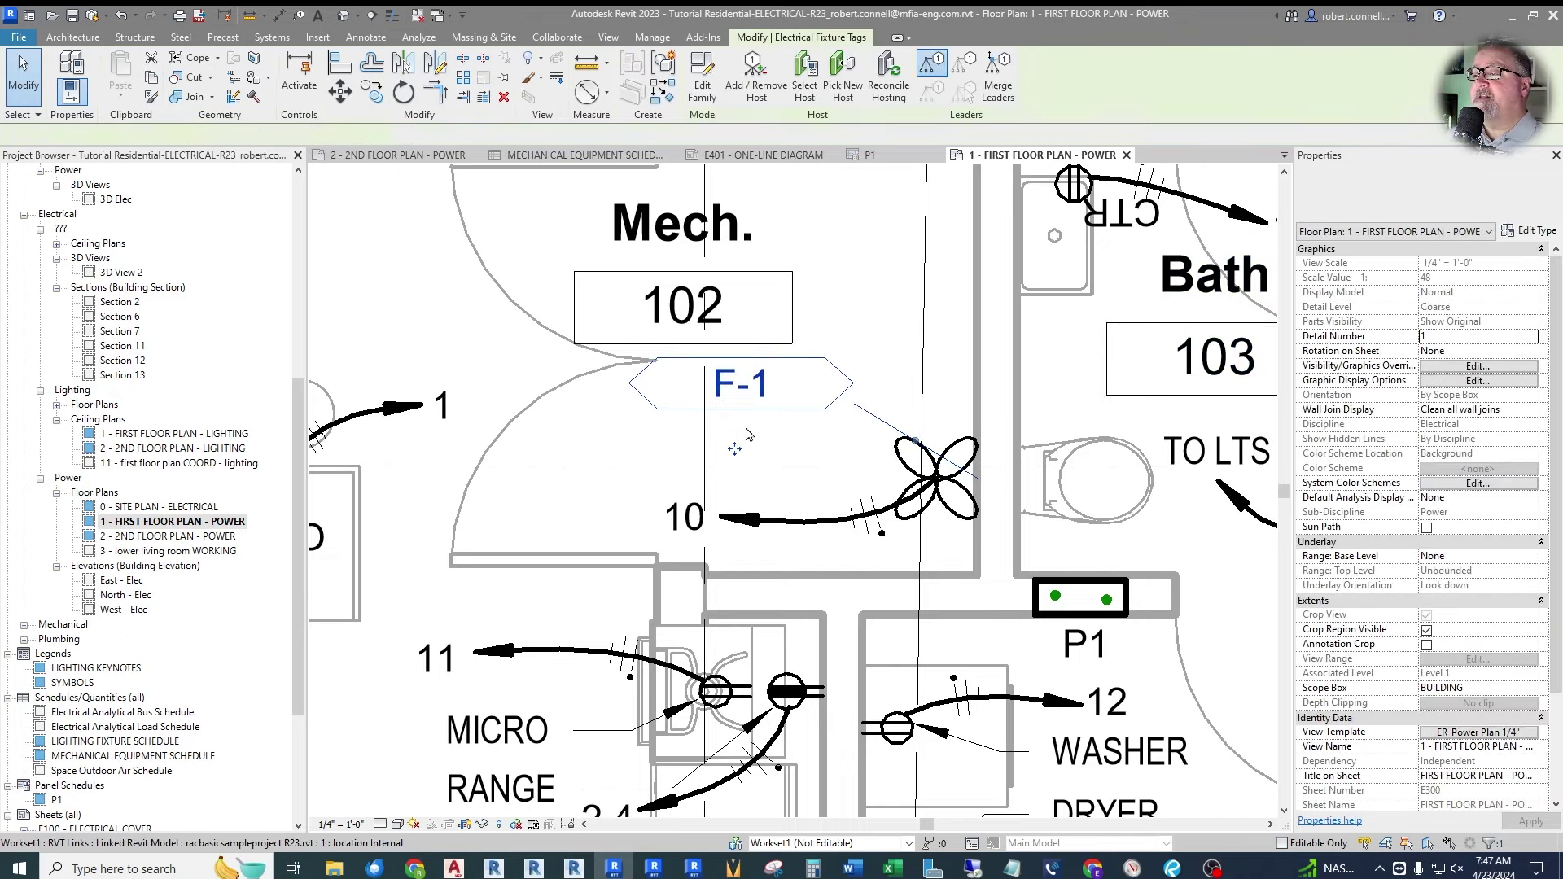
# Move the F-1 tag left, below the Mech. 102 room tag, and set its type's leader arrowhead to Arrow Filled 15 Degree.
pyautogui.moveTo(742, 450); pyautogui.dragTo(645, 487)
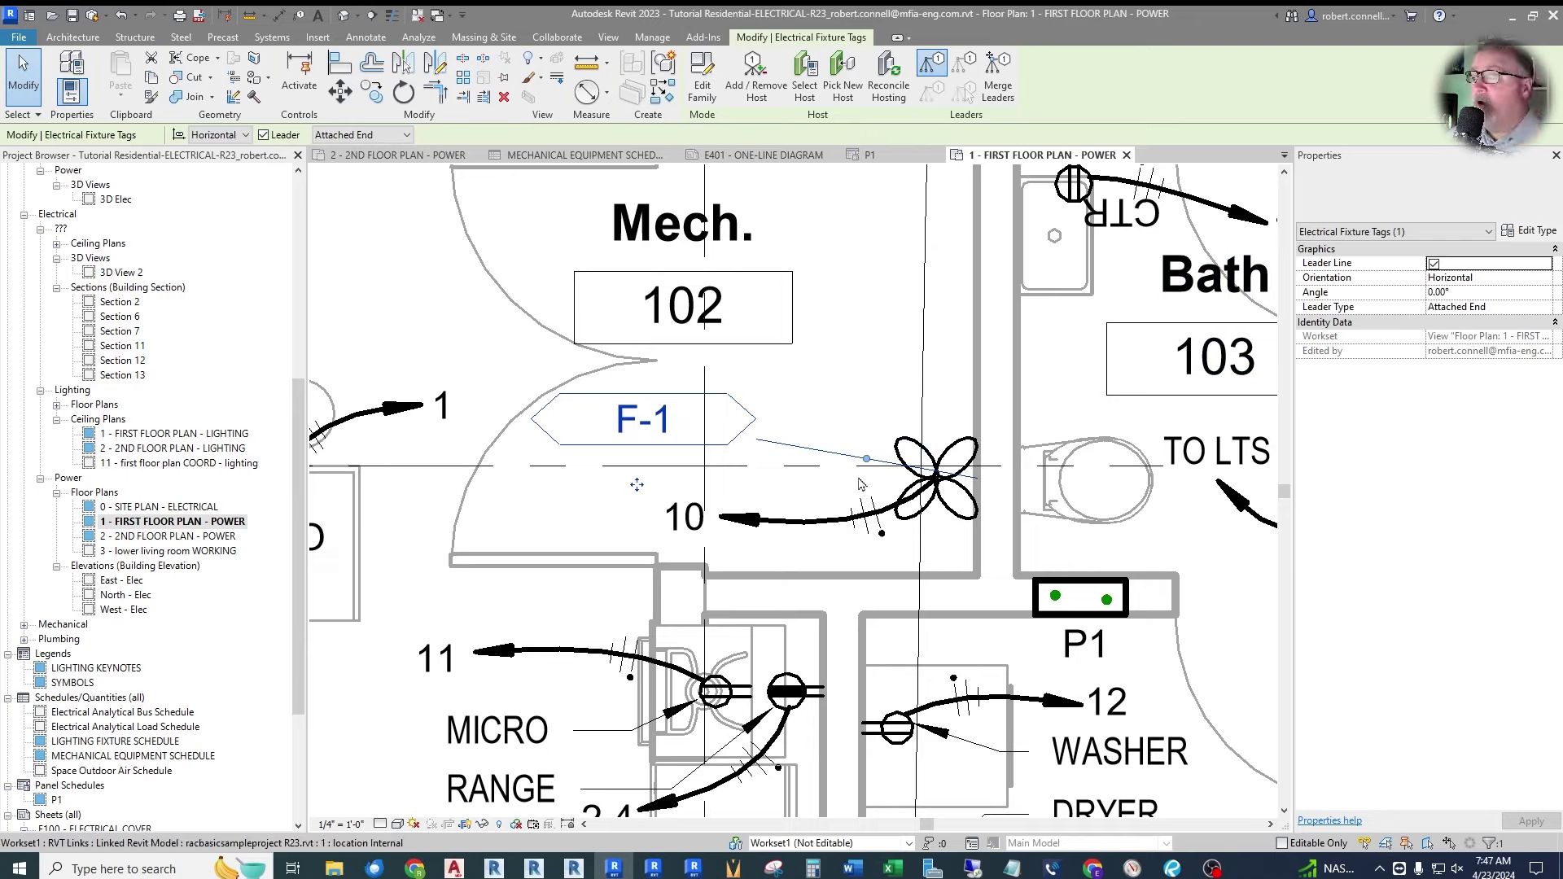
pyautogui.click(1535, 232)
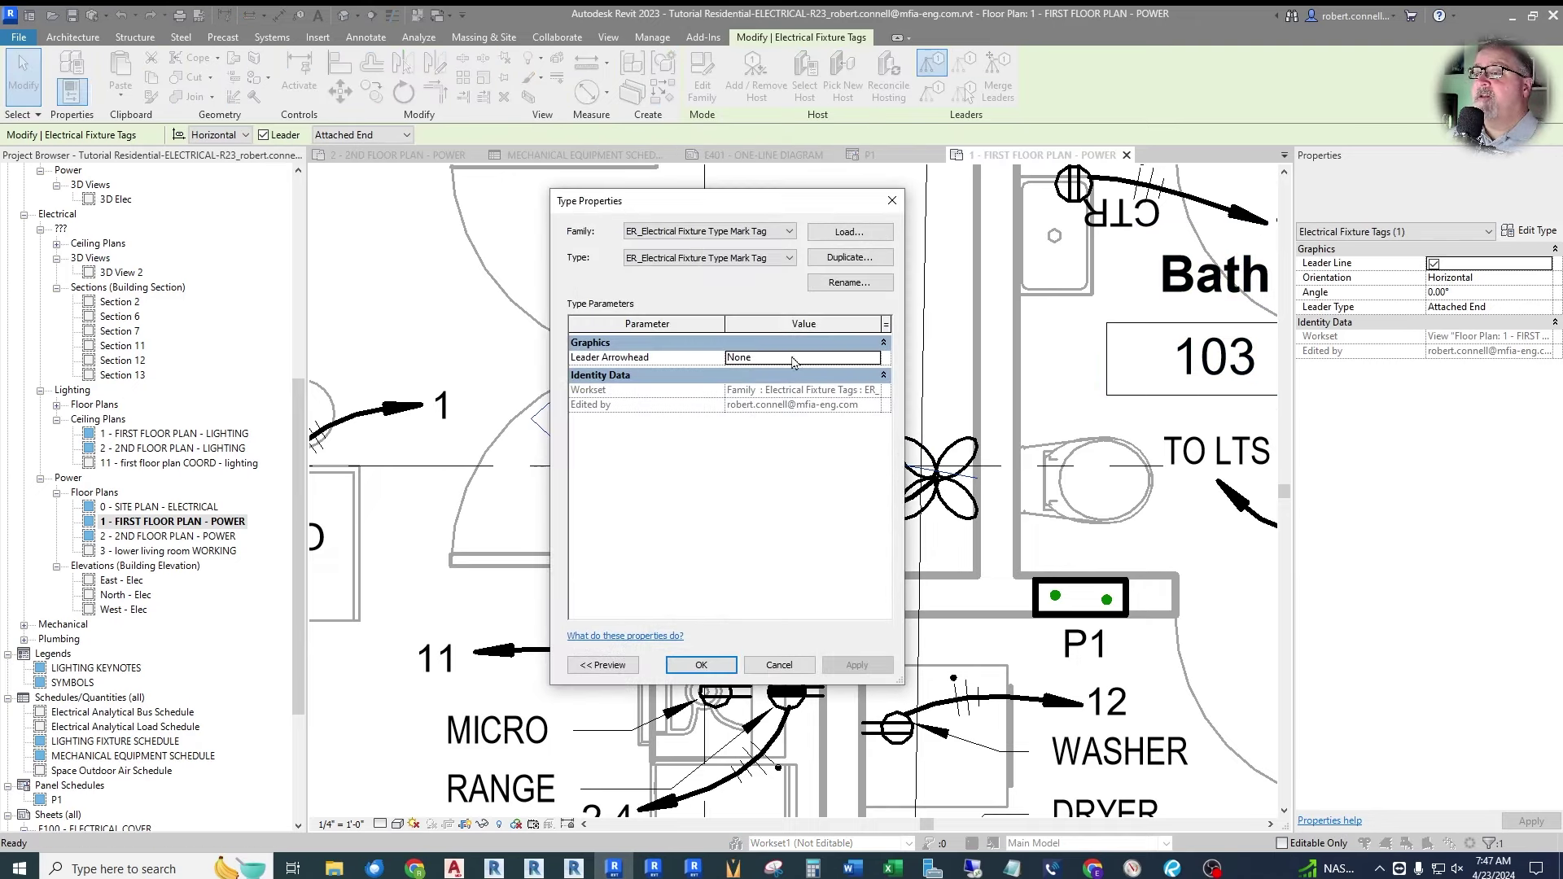
pyautogui.click(863, 359)
pyautogui.click(874, 359)
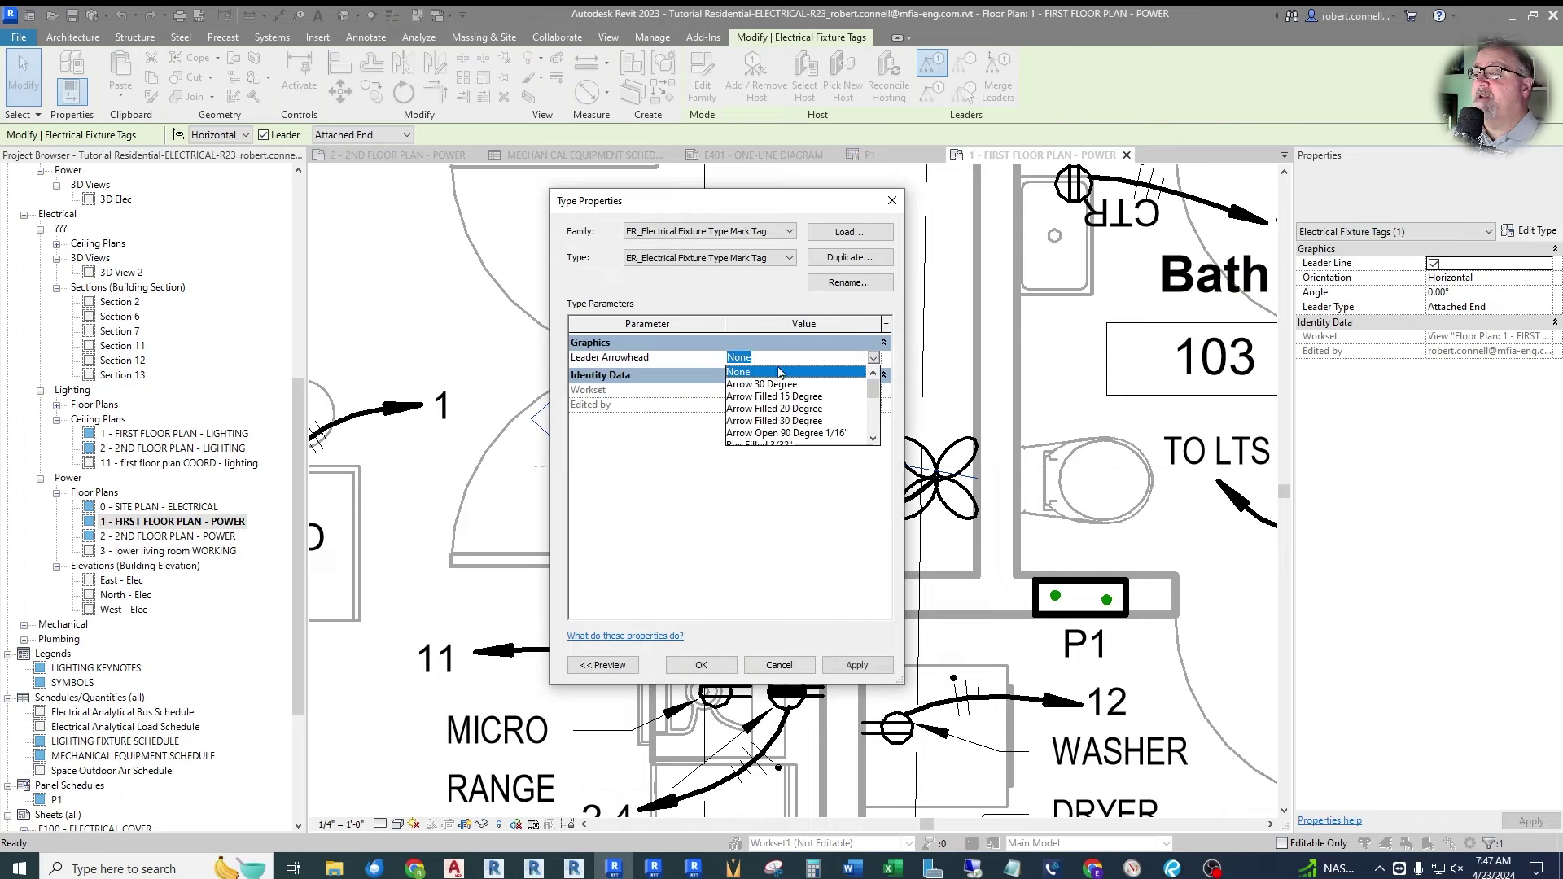
pyautogui.click(785, 397)
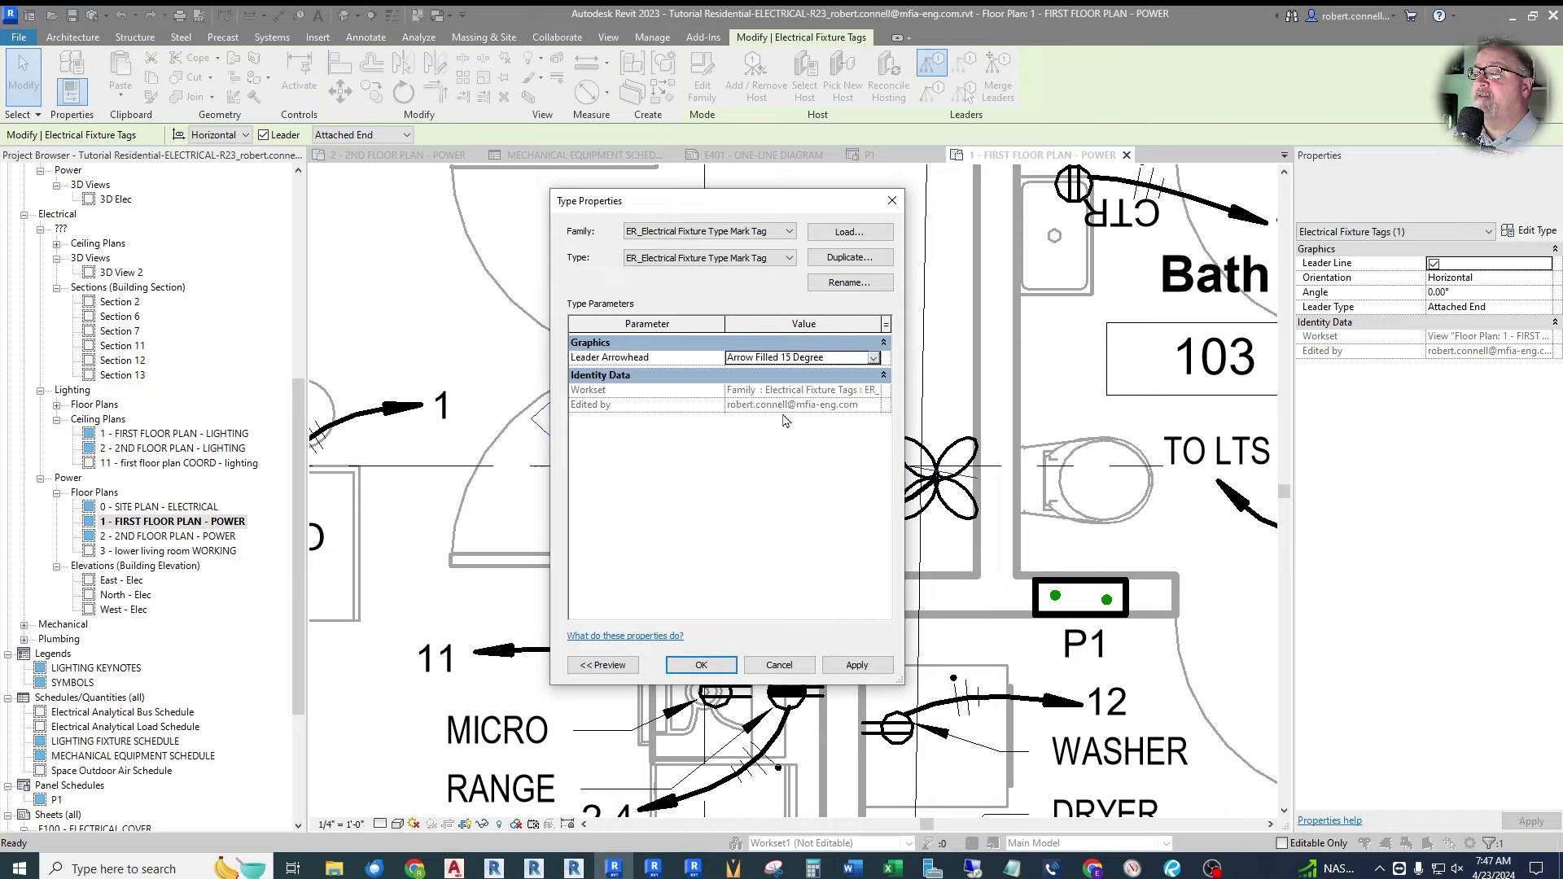
pyautogui.click(701, 665)
# Check where the F-1 leader attaches to the furnace fan symbol and set the tag's leader type to Free End.
pyautogui.scroll(3, 986, 488)
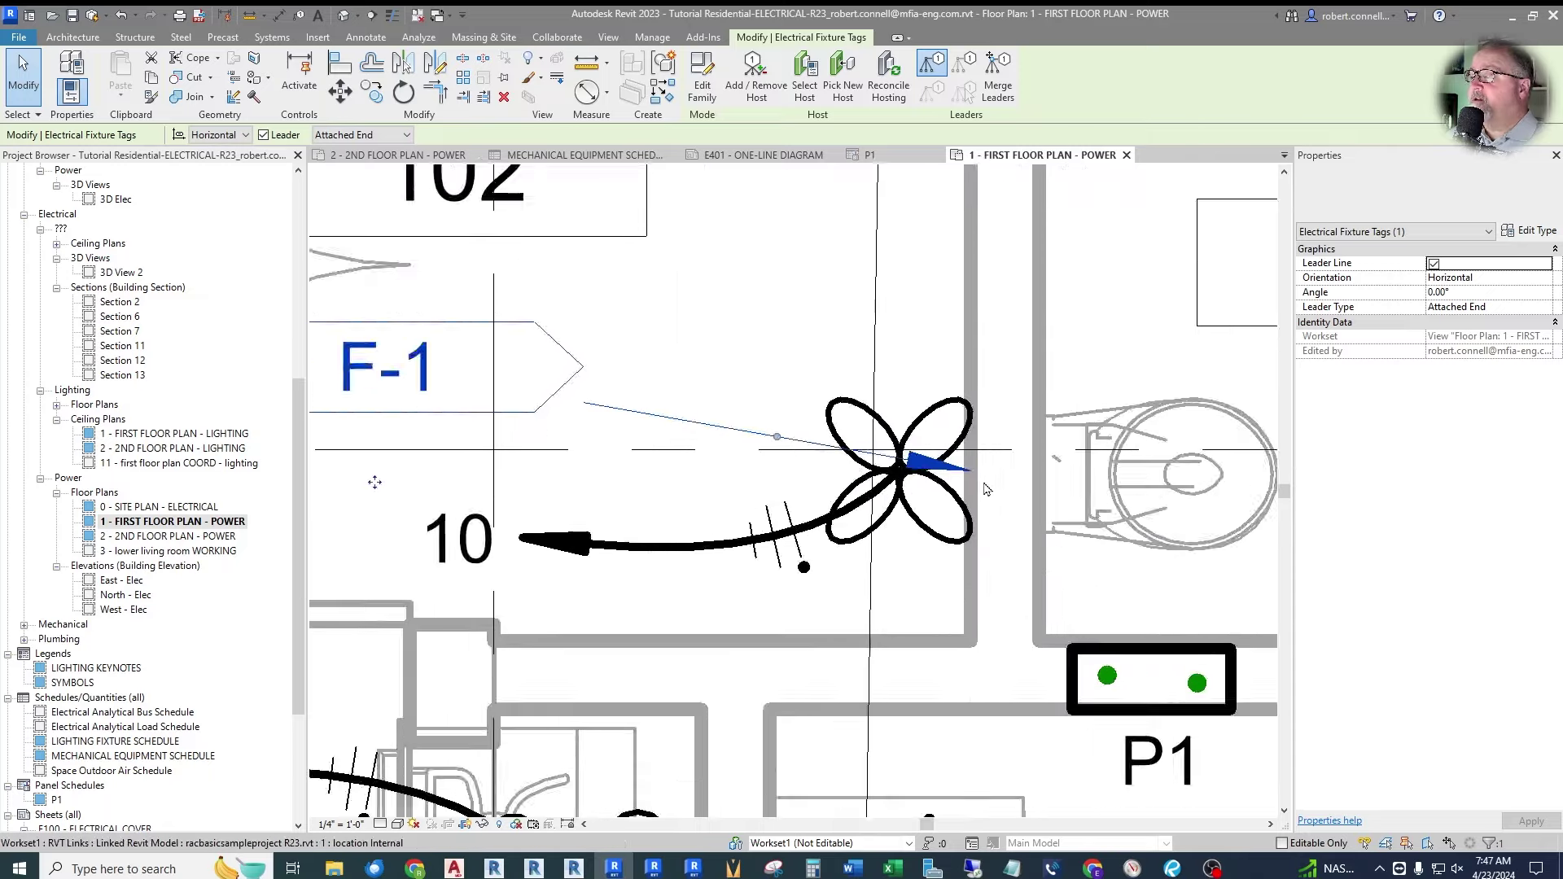
pyautogui.scroll(3, 986, 488)
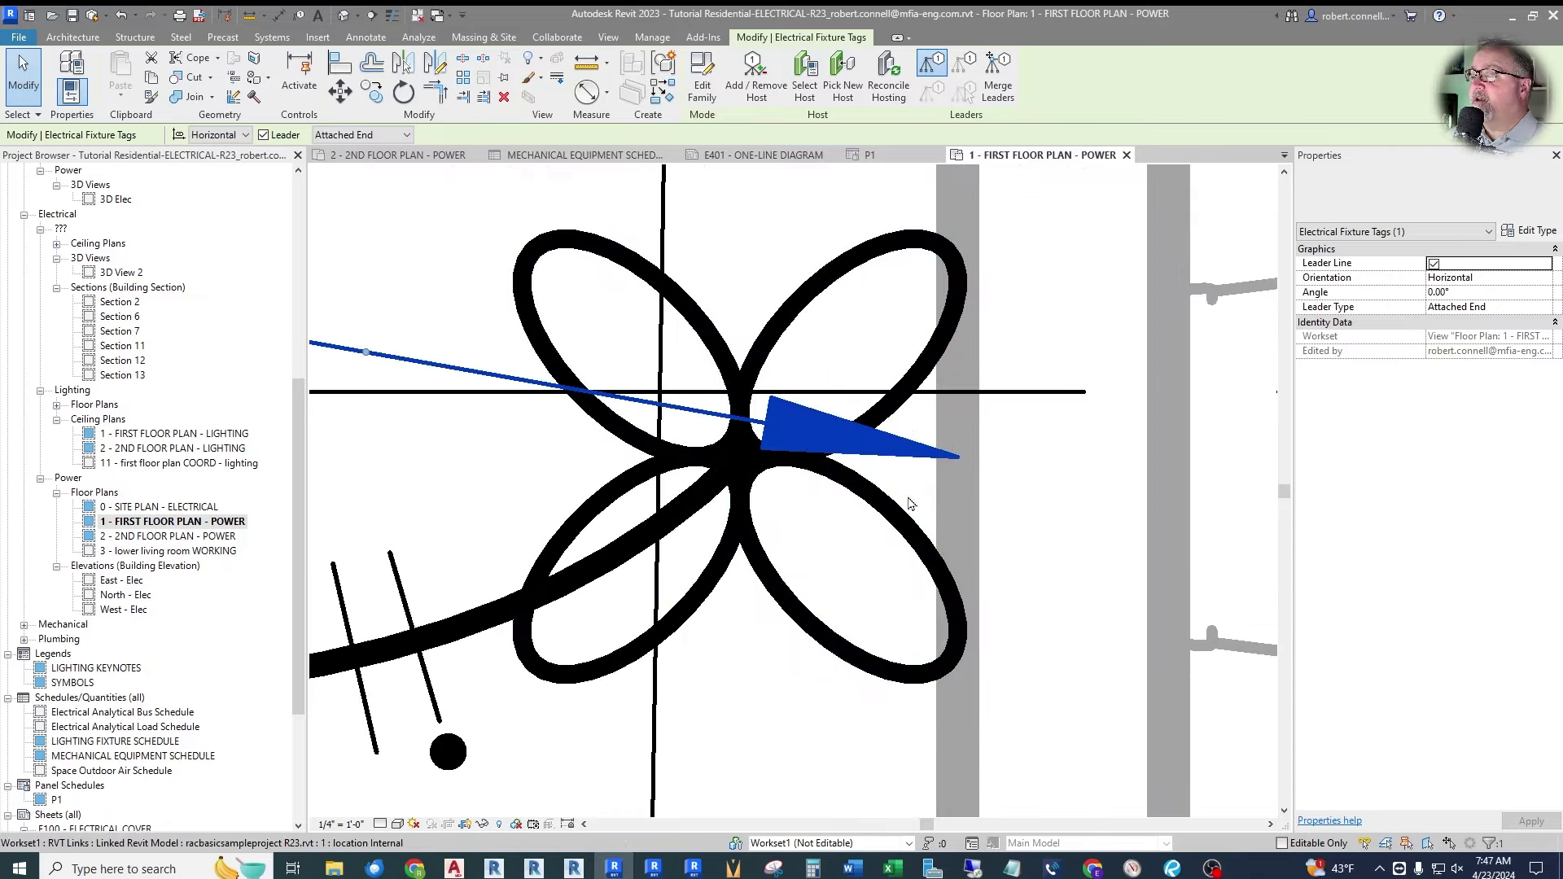
pyautogui.click(890, 516)
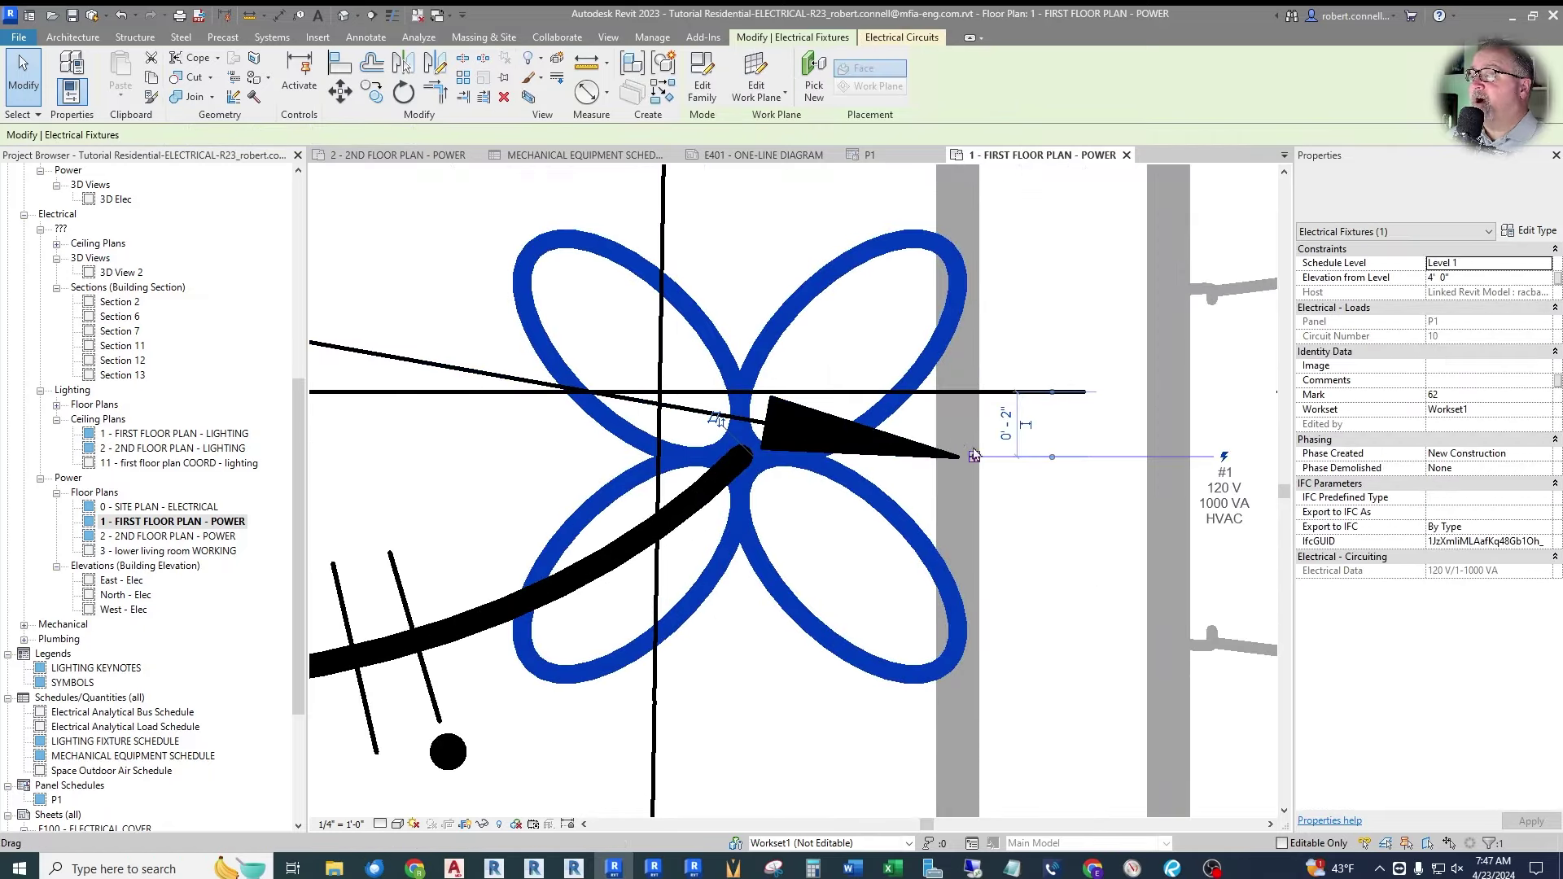
pyautogui.scroll(-1, 975, 460)
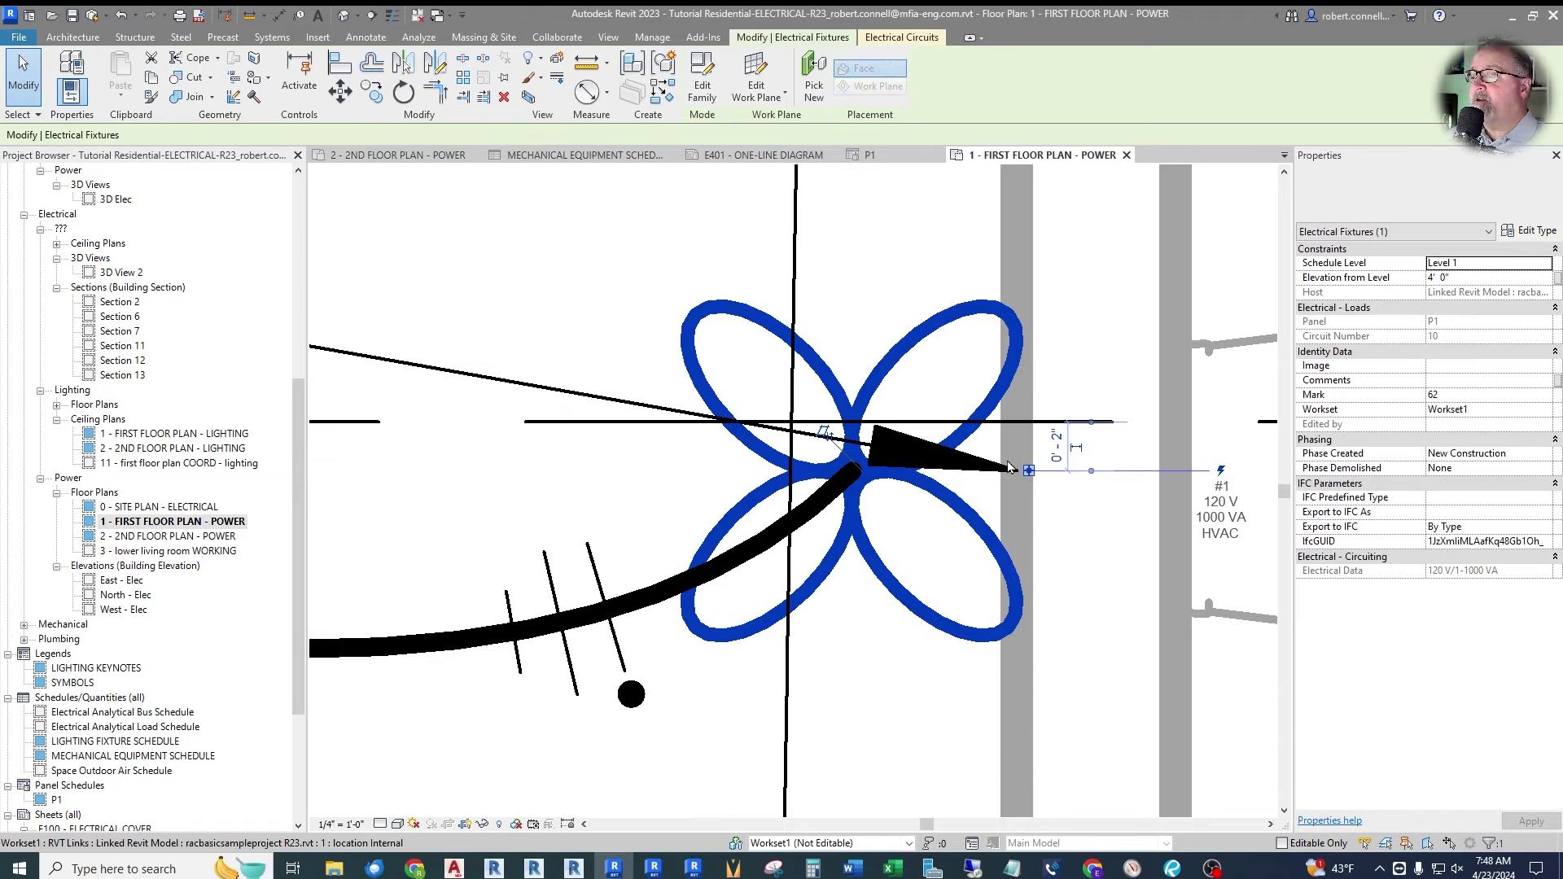
pyautogui.press('Escape')
pyautogui.scroll(-4, 999, 460)
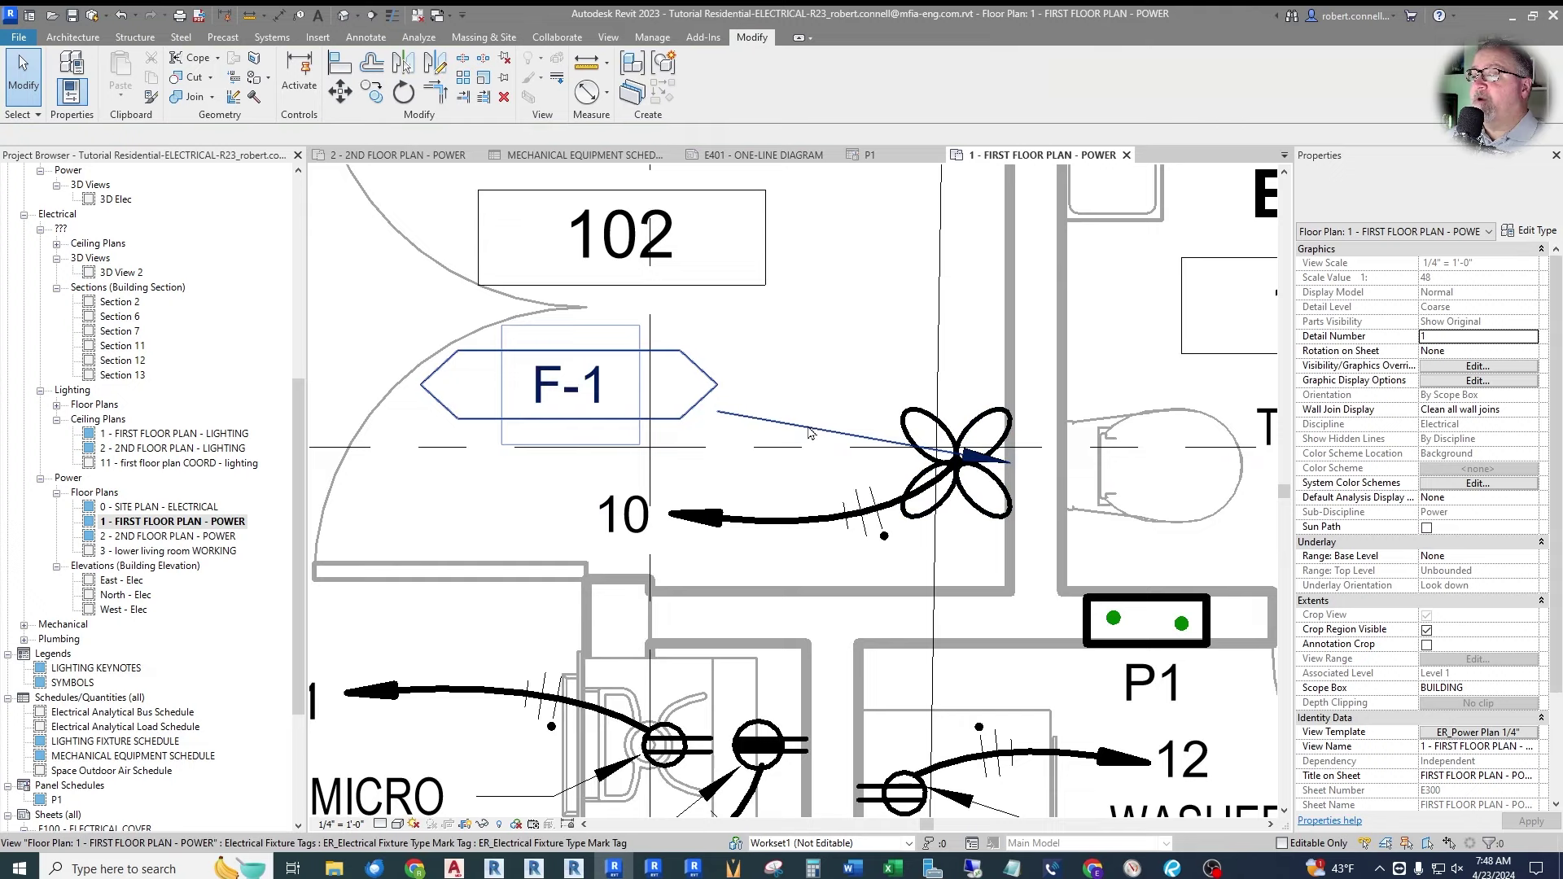
pyautogui.click(911, 452)
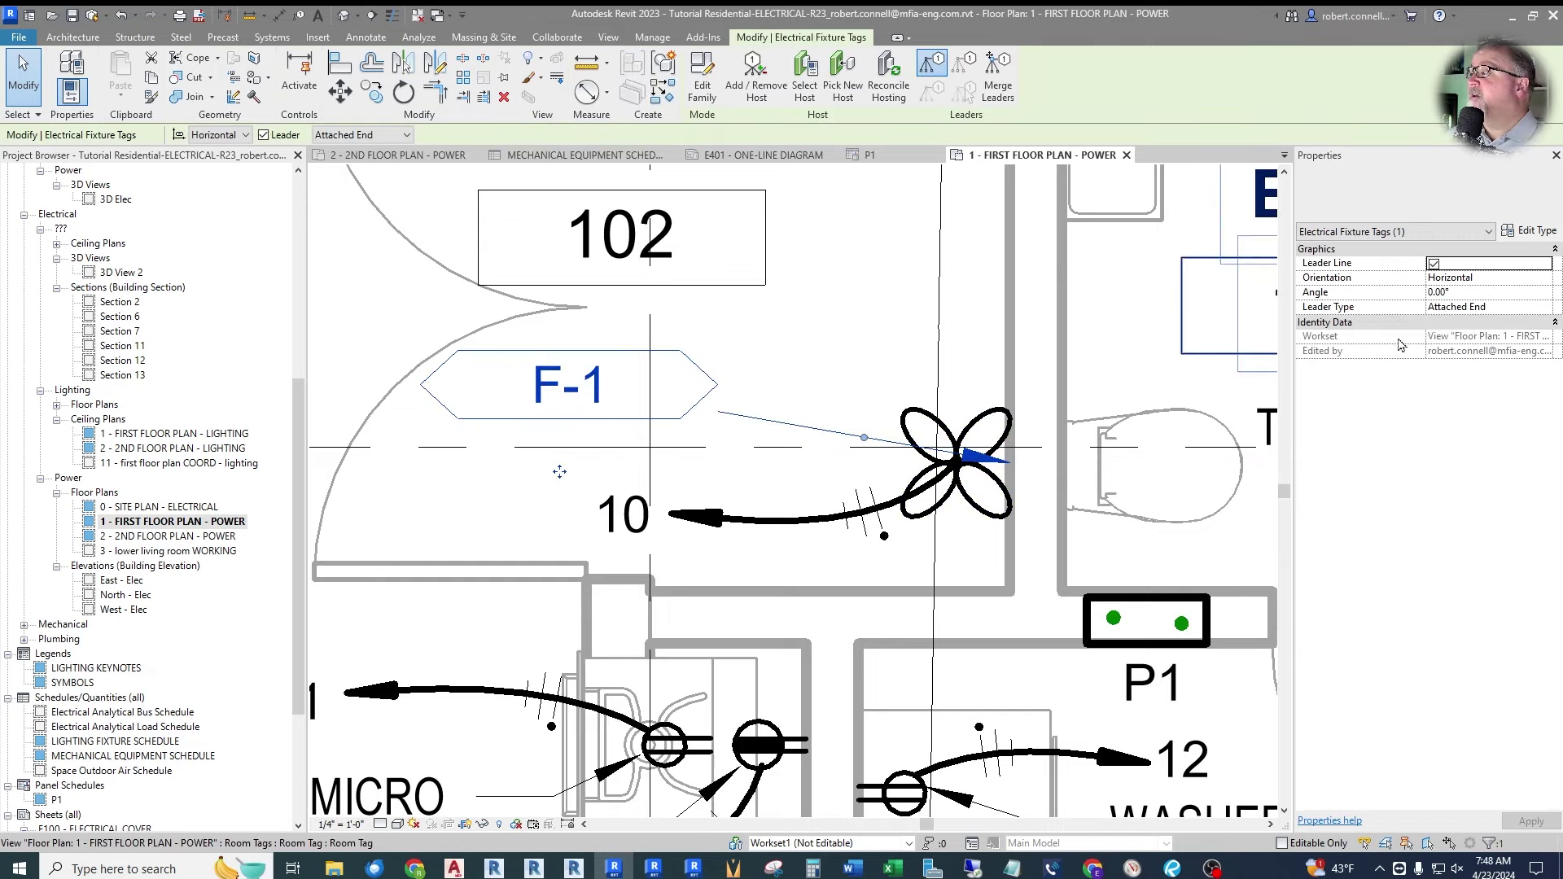
pyautogui.click(1529, 307)
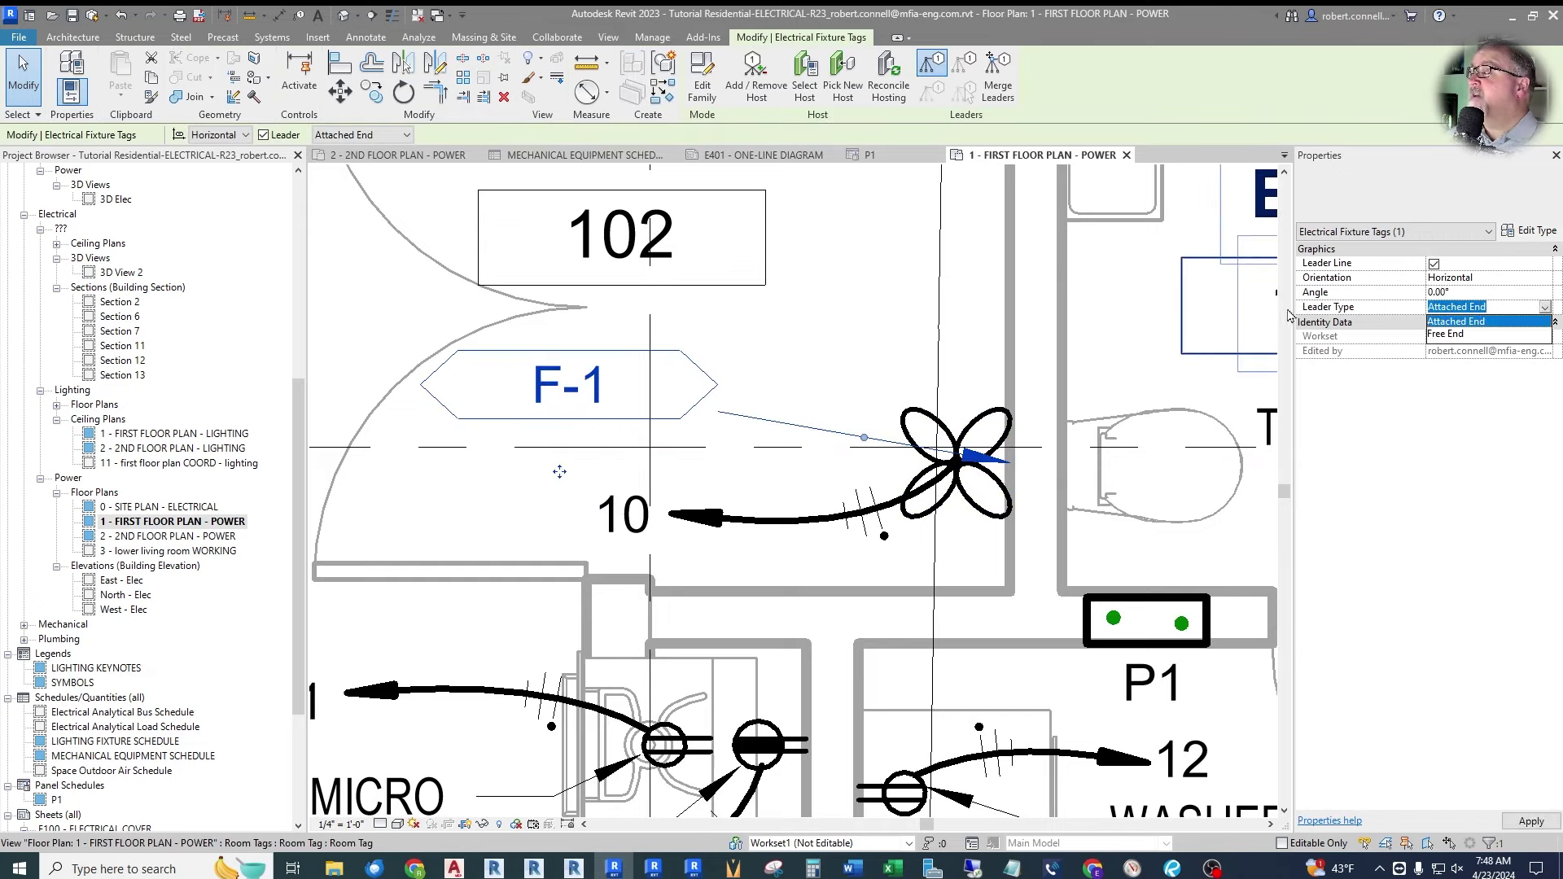
pyautogui.click(1463, 334)
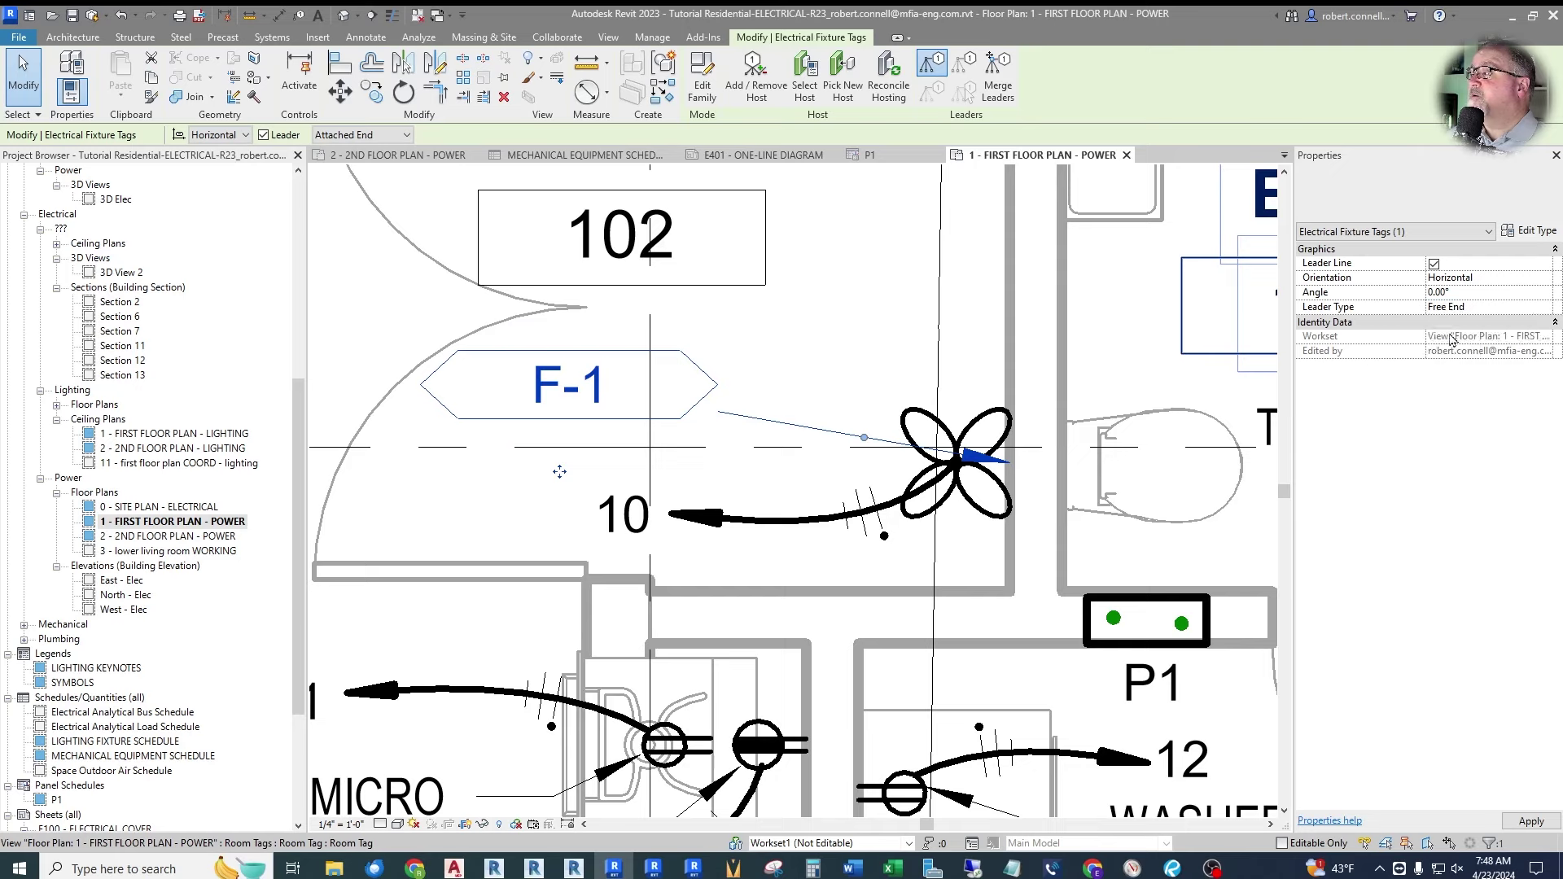
pyautogui.click(1529, 821)
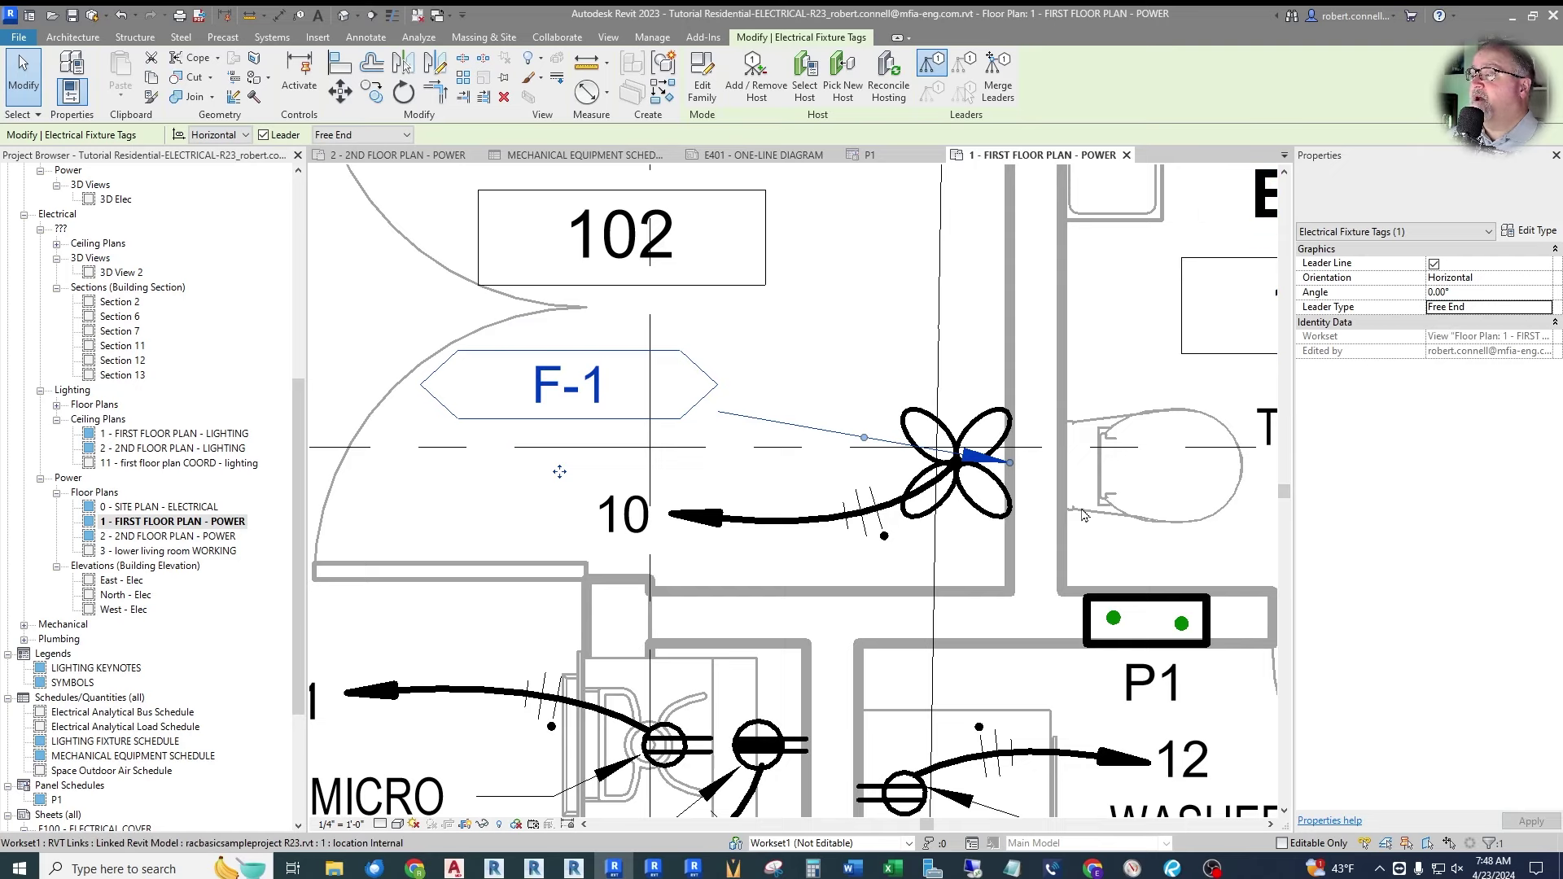
# Pull the F-1 leader's arrow end to the fan symbol's near side and bend its elbow into a short horizontal shoulder.
pyautogui.moveTo(1011, 468); pyautogui.dragTo(922, 462)
pyautogui.moveTo(820, 437); pyautogui.dragTo(760, 413)
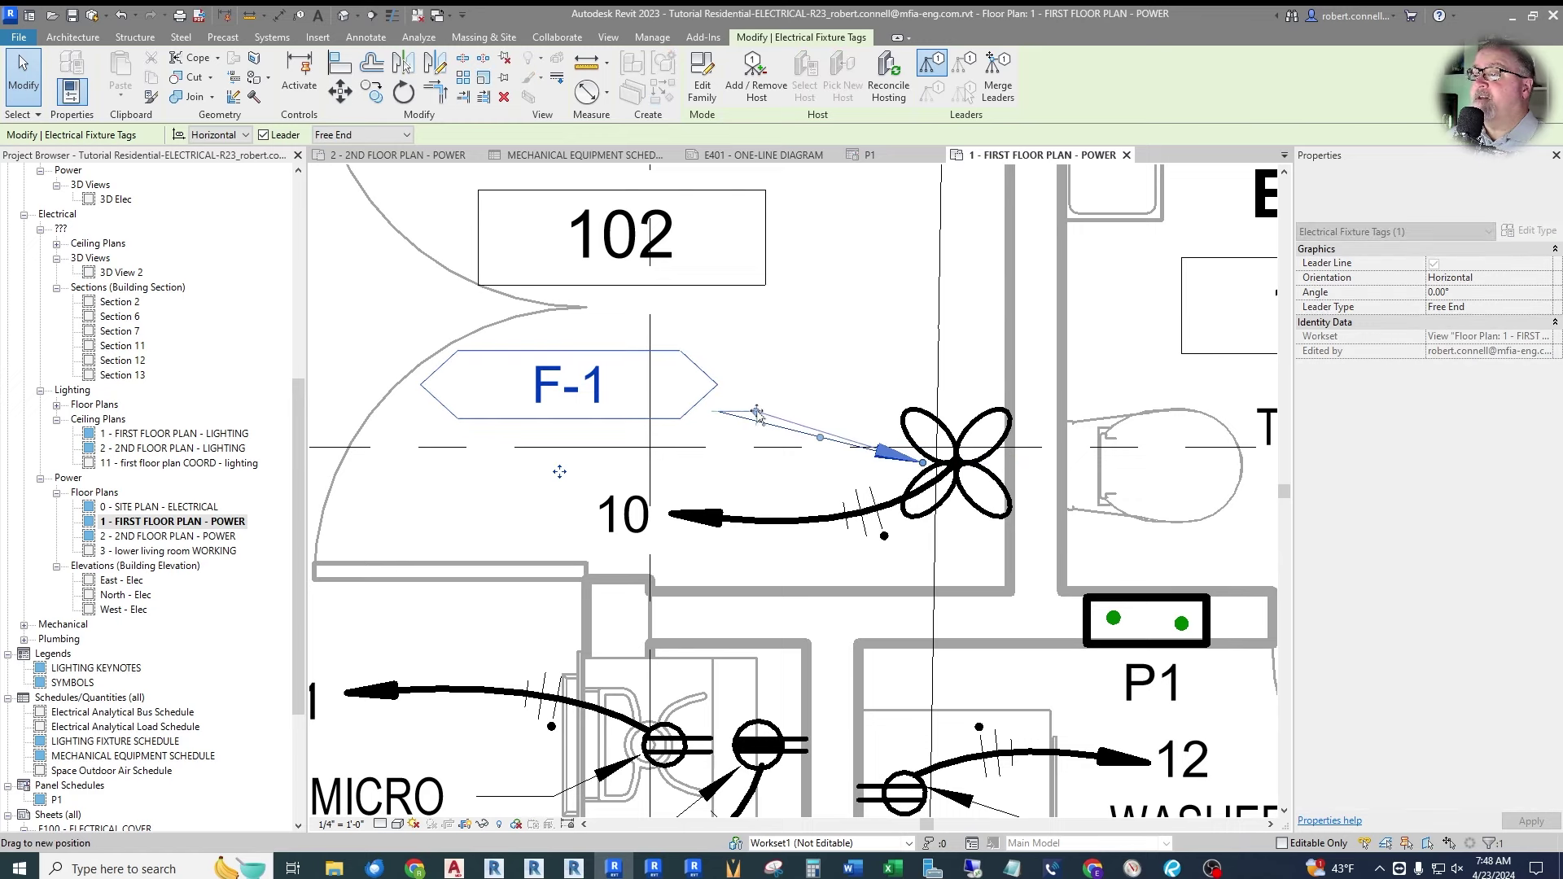
pyautogui.press('Escape')
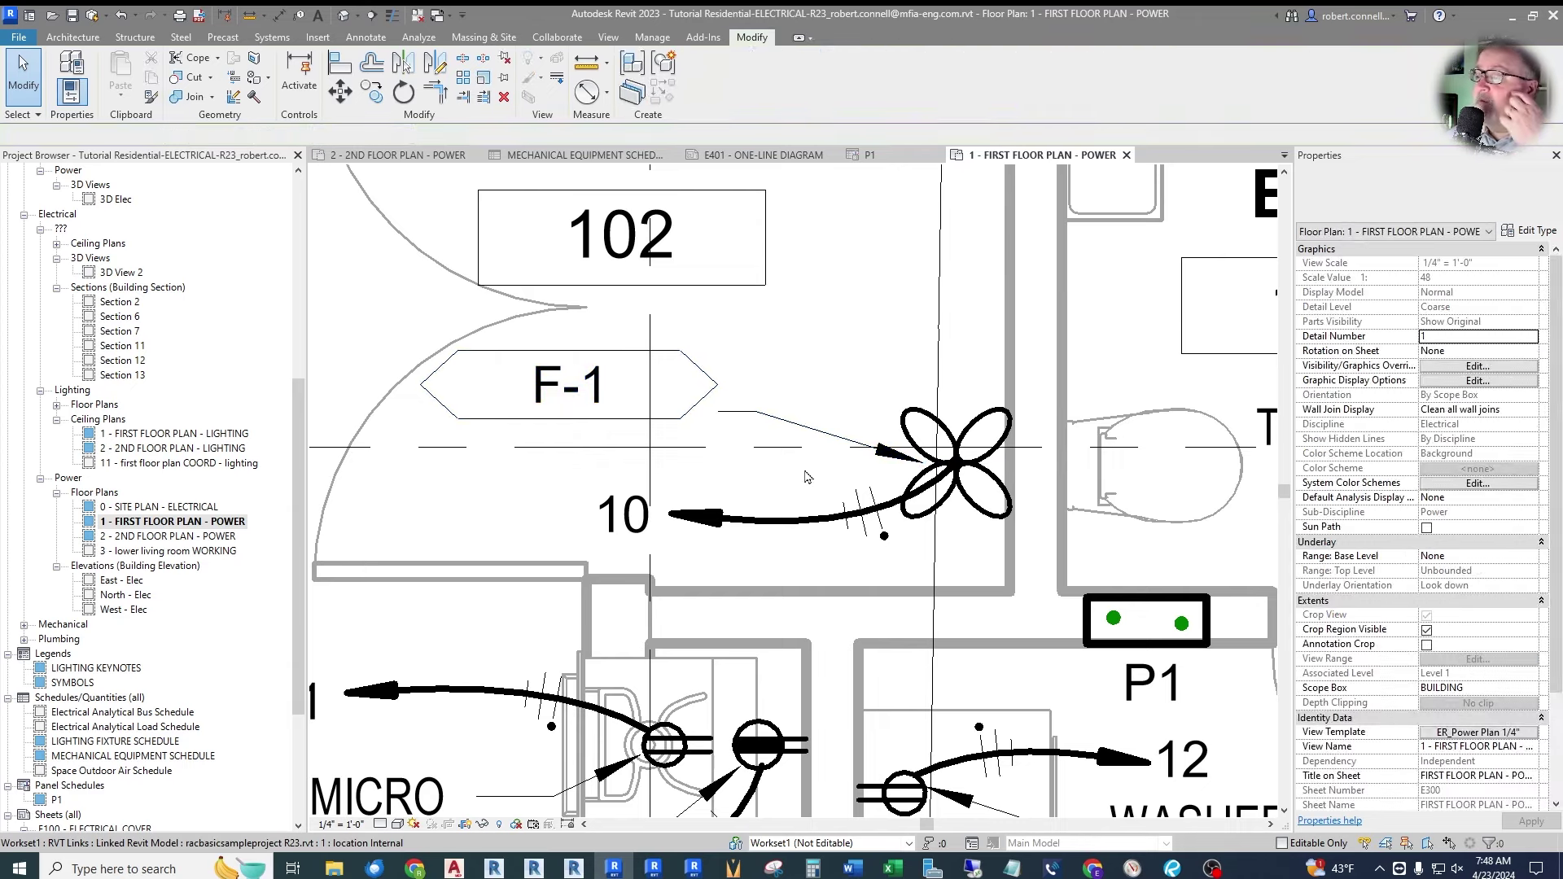
# Delete the BATH FAN text note with its leader in Hall 105.
pyautogui.scroll(-3, 766, 464)
pyautogui.moveTo(1188, 484); pyautogui.dragTo(1006, 485, button='middle')
pyautogui.scroll(2, 1006, 484)
pyautogui.click(1004, 482)
pyautogui.click(1004, 486)
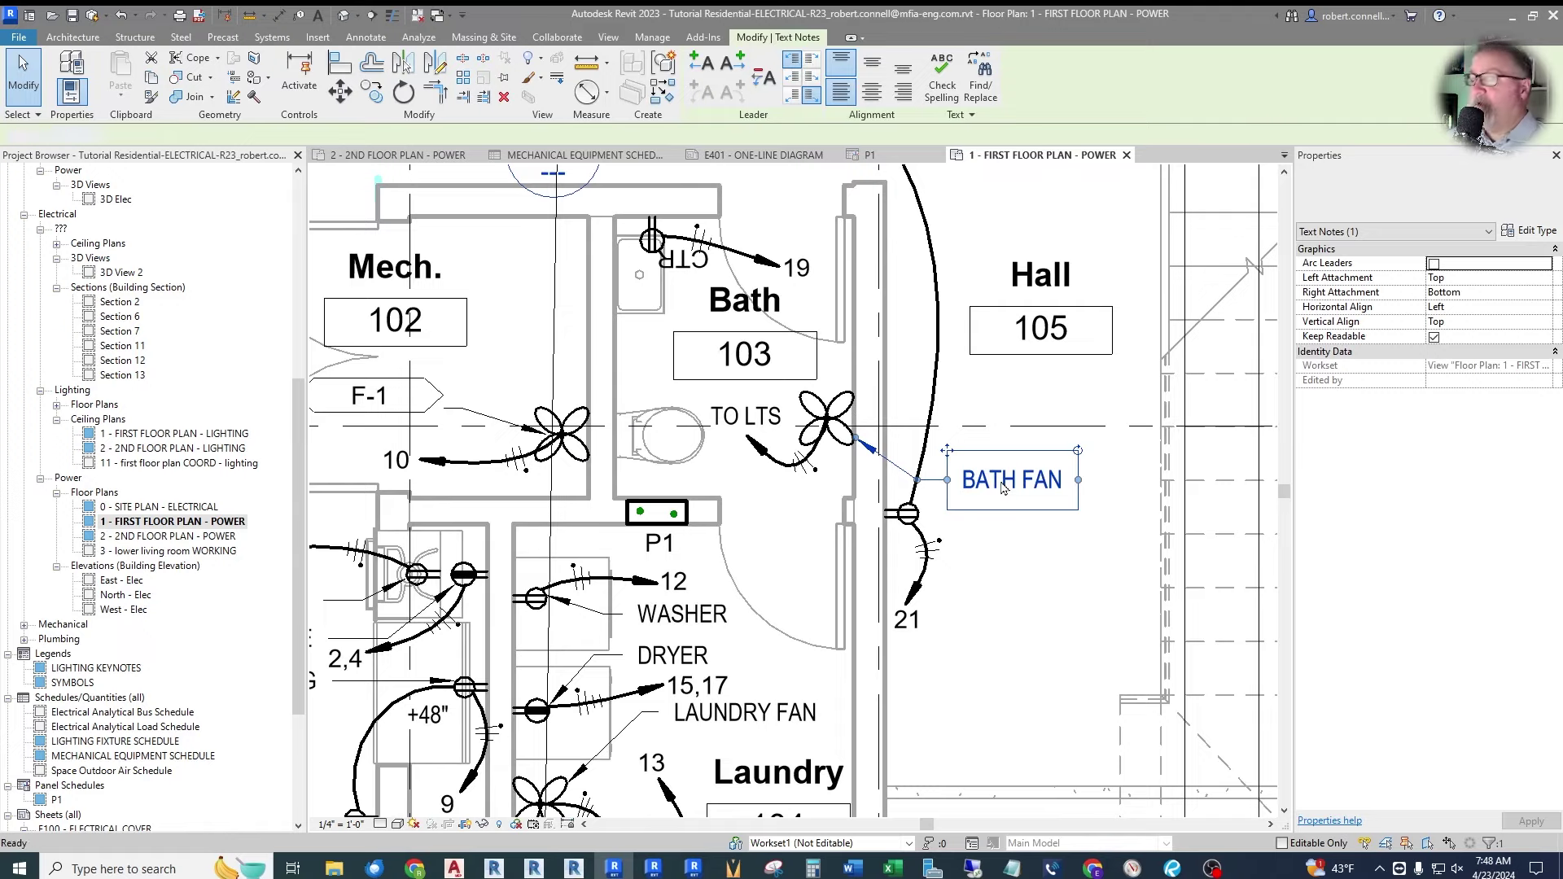
pyautogui.press('Delete')
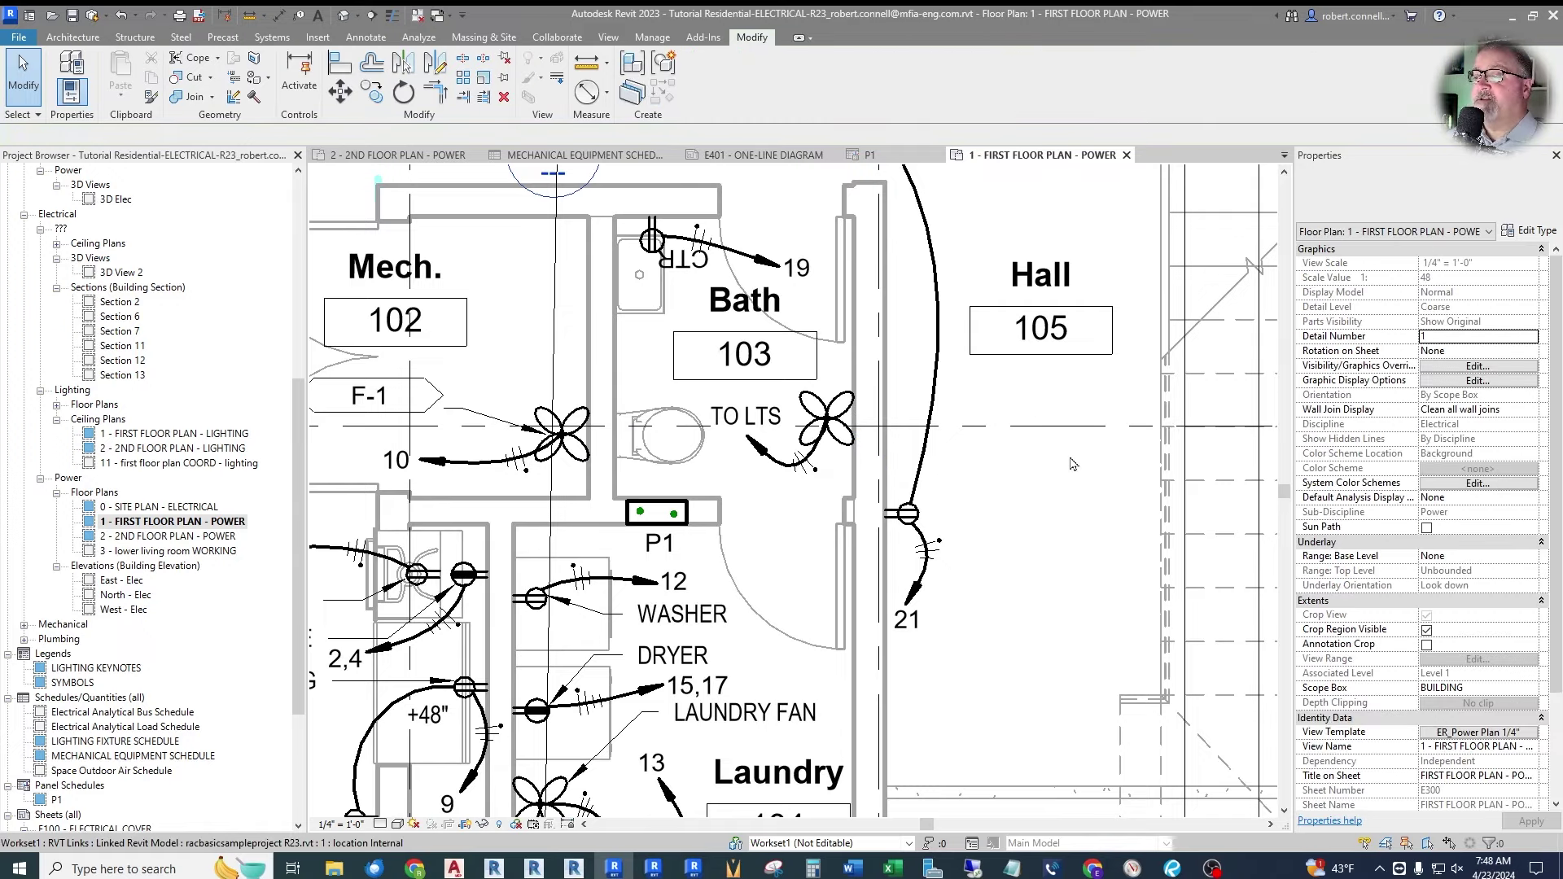
# Set the Type Mark of the furnace fan's type in Mech. 102 to F-2 in its type properties.
pyautogui.scroll(-2, 1030, 415)
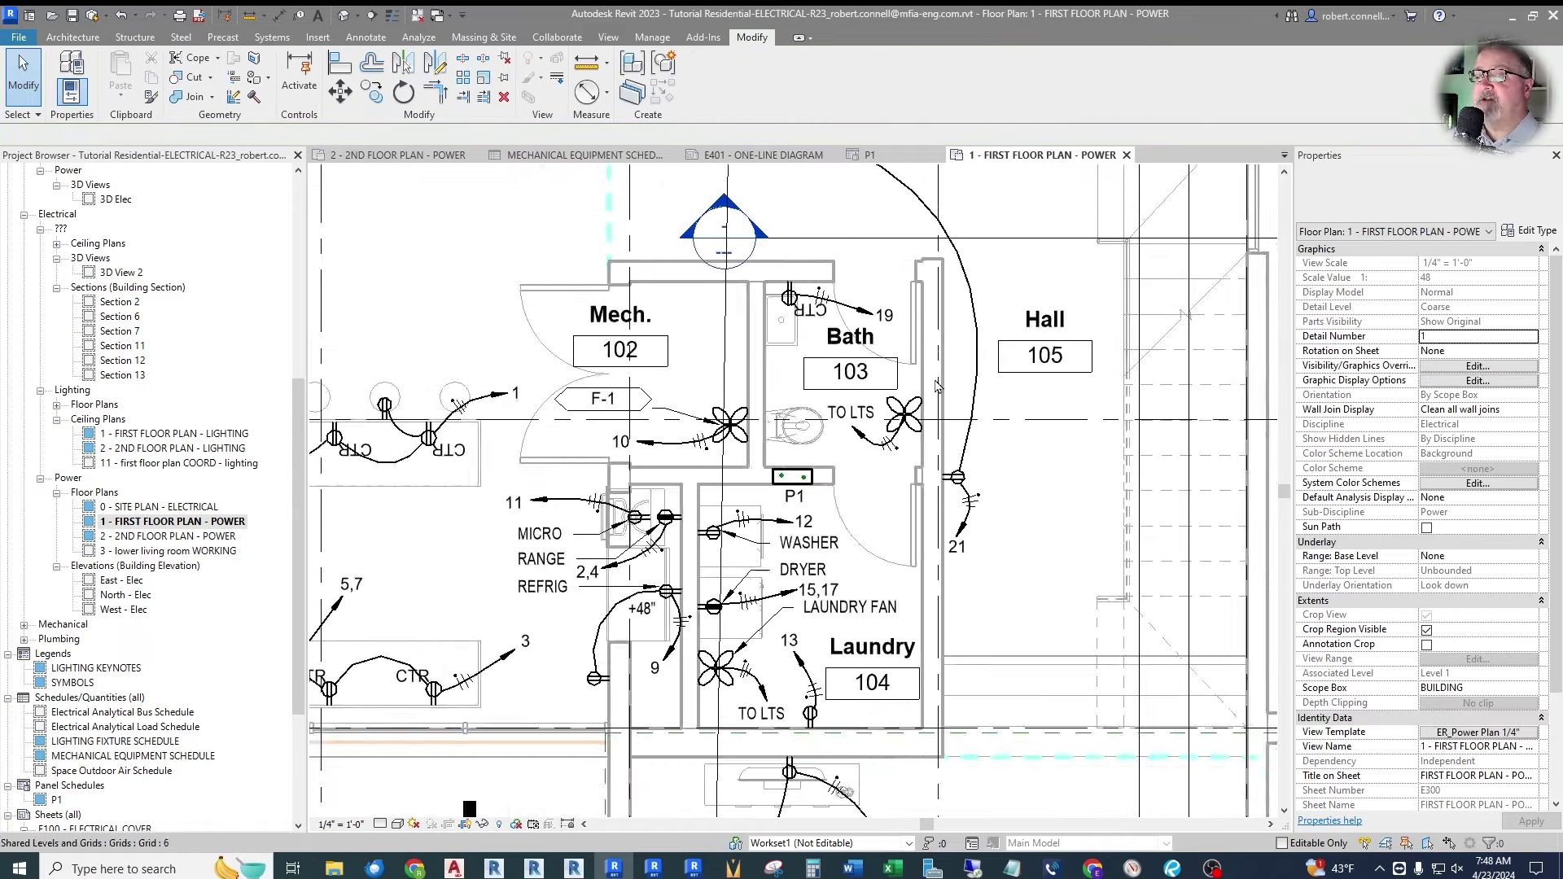
pyautogui.scroll(1, 977, 422)
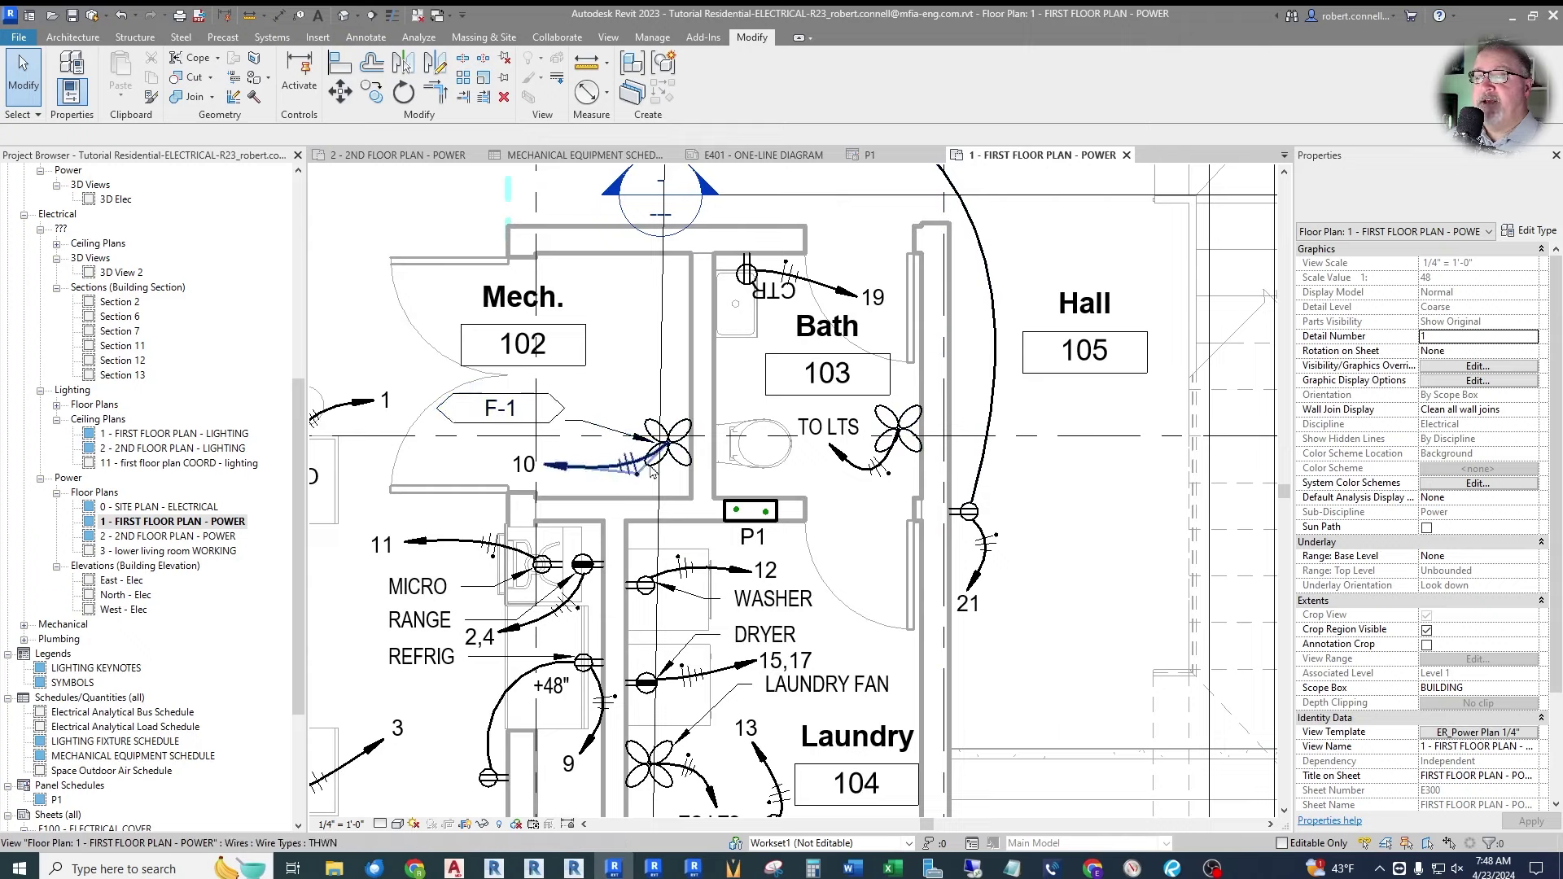
pyautogui.click(675, 445)
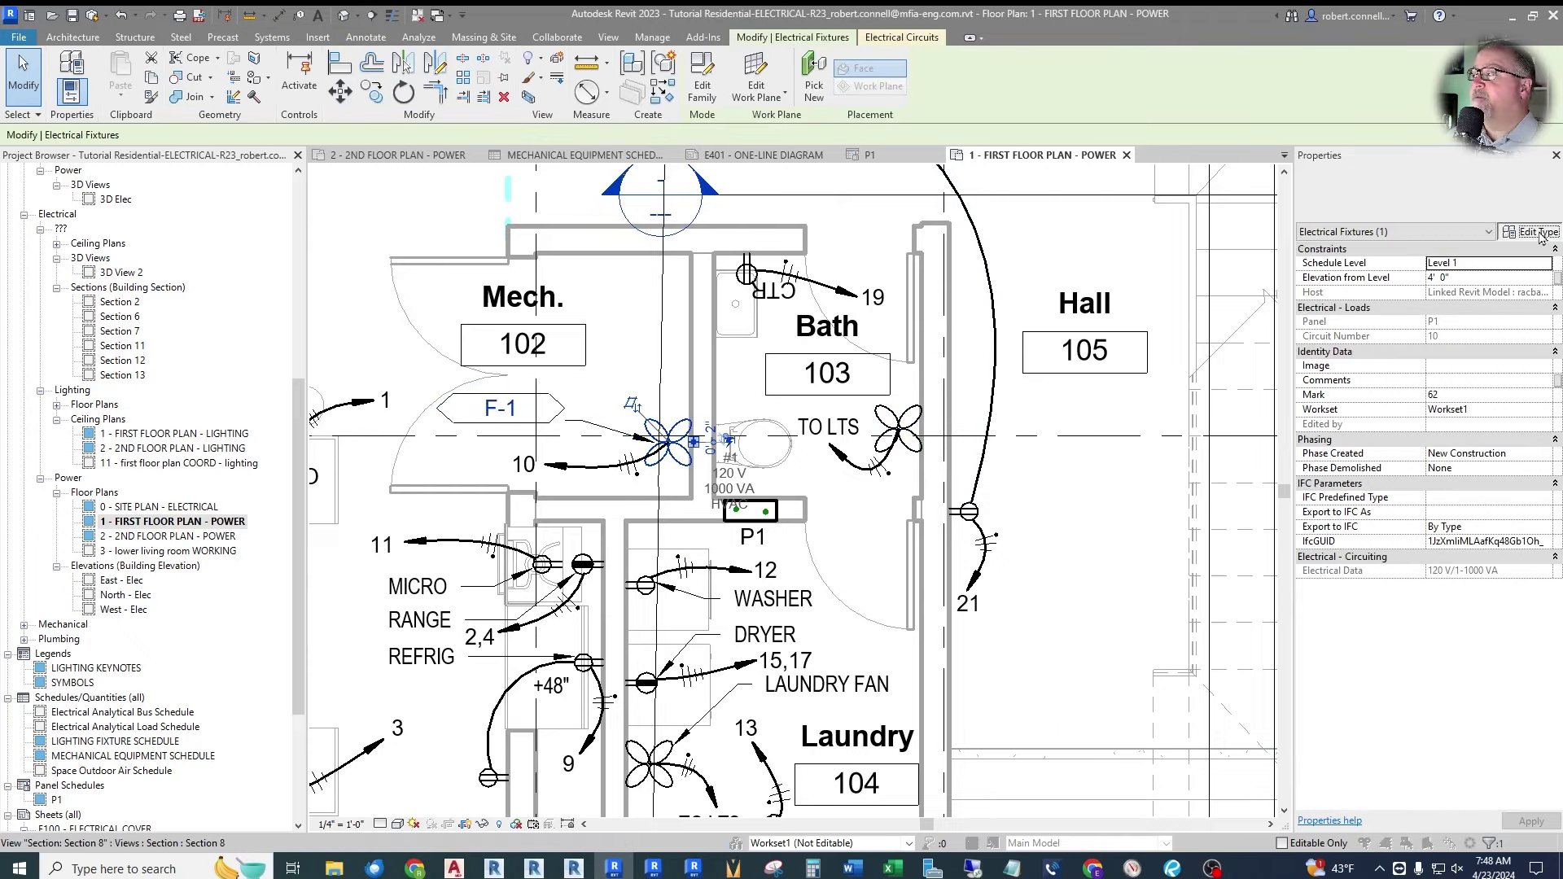
pyautogui.click(1531, 230)
pyautogui.scroll(-8, 756, 485)
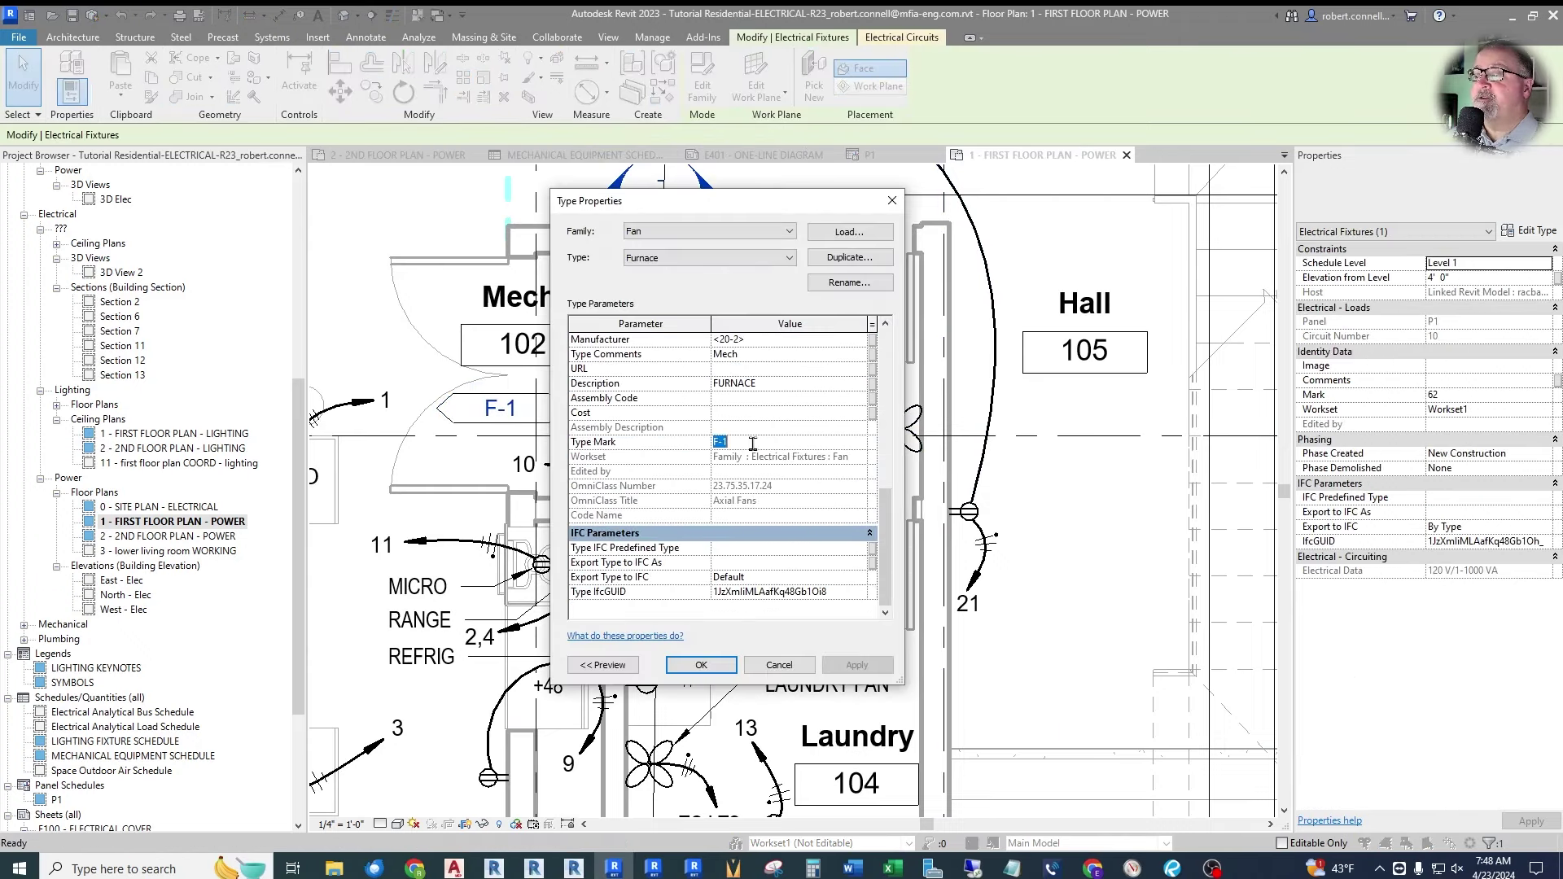
pyautogui.write('2')
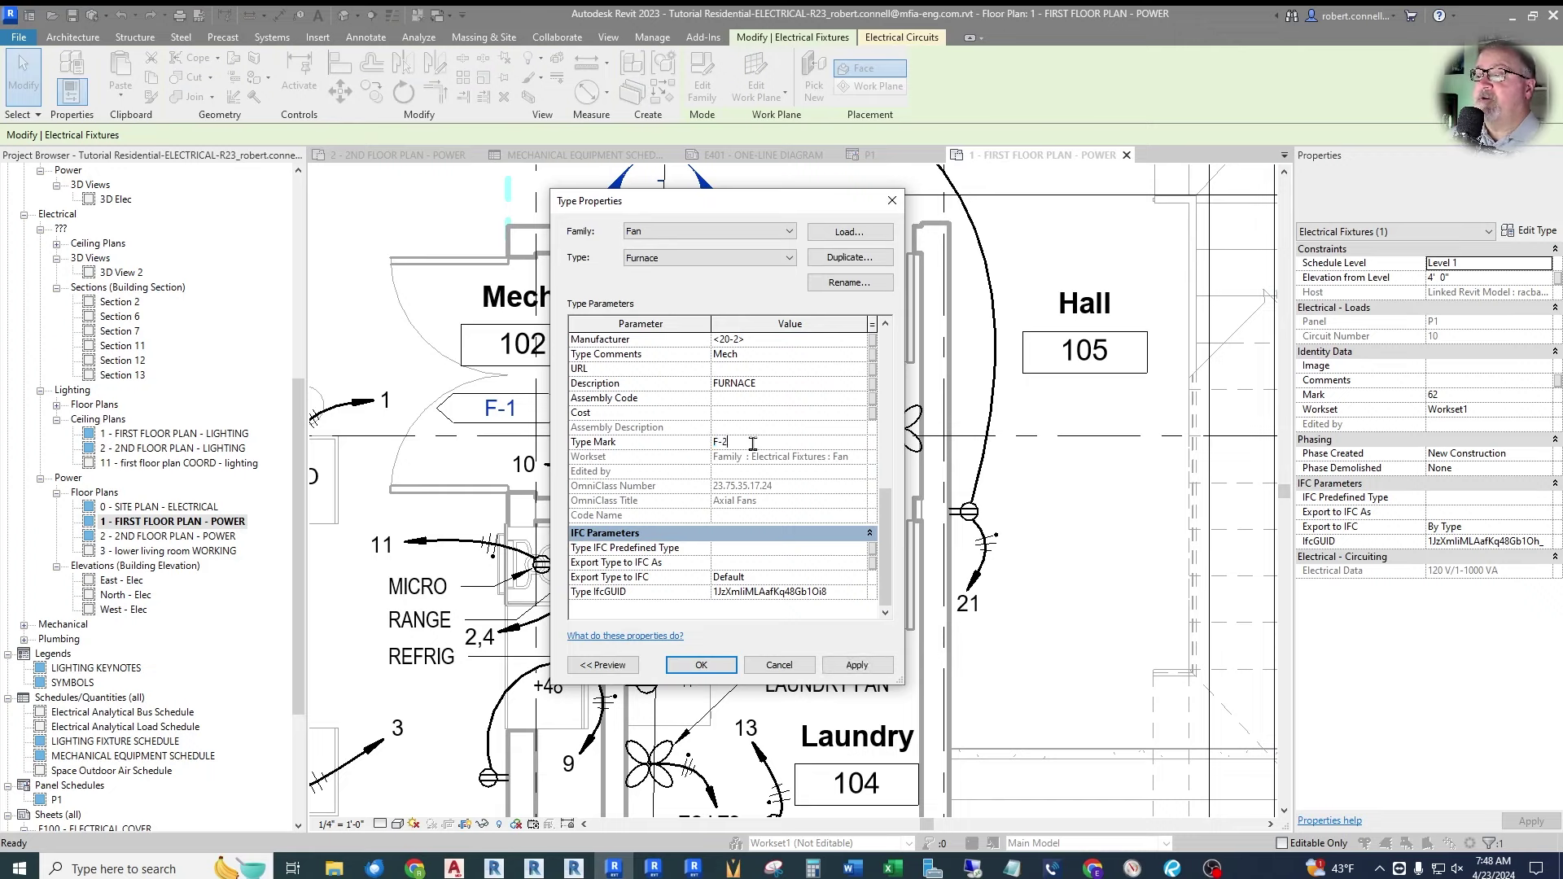
pyautogui.click(710, 667)
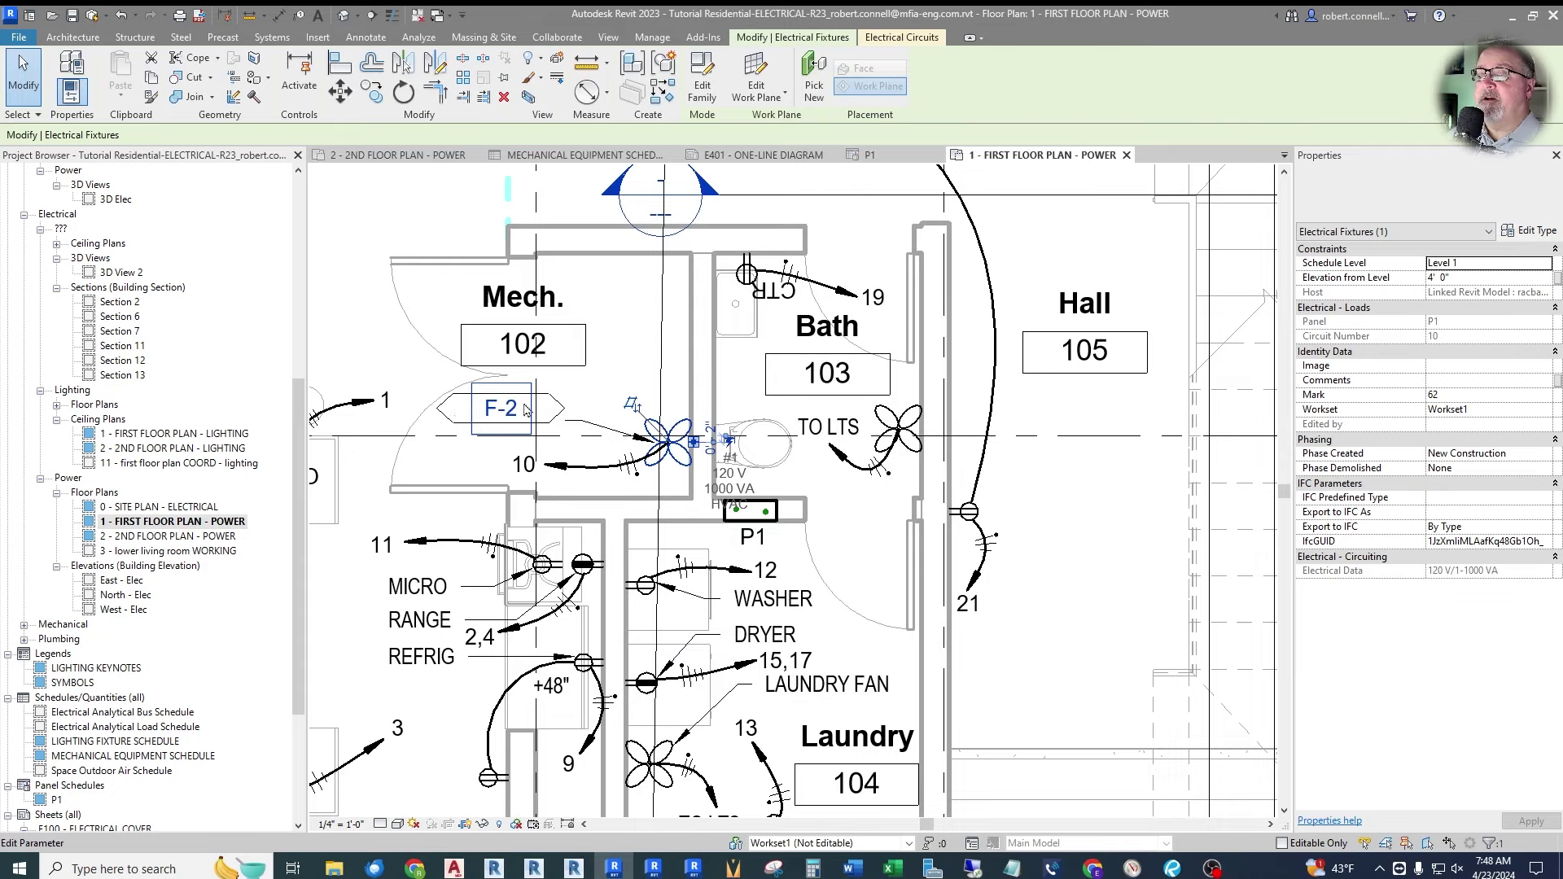
# Edit the furnace tag's text directly in the plan to F-1 and accept the type parameter change.
pyautogui.scroll(2, 514, 407)
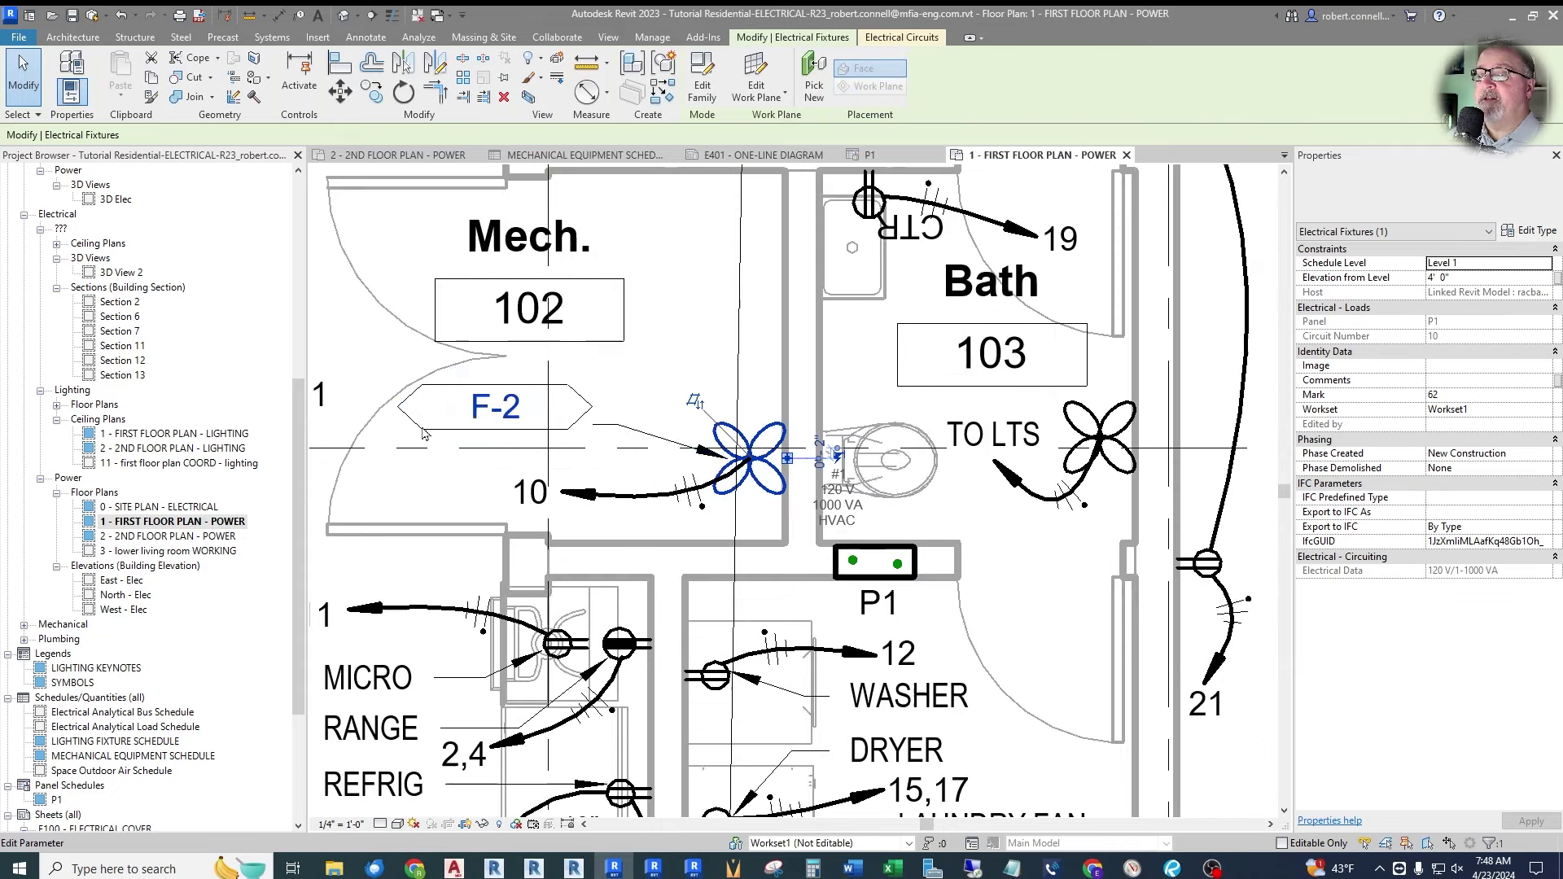
pyautogui.click(505, 413)
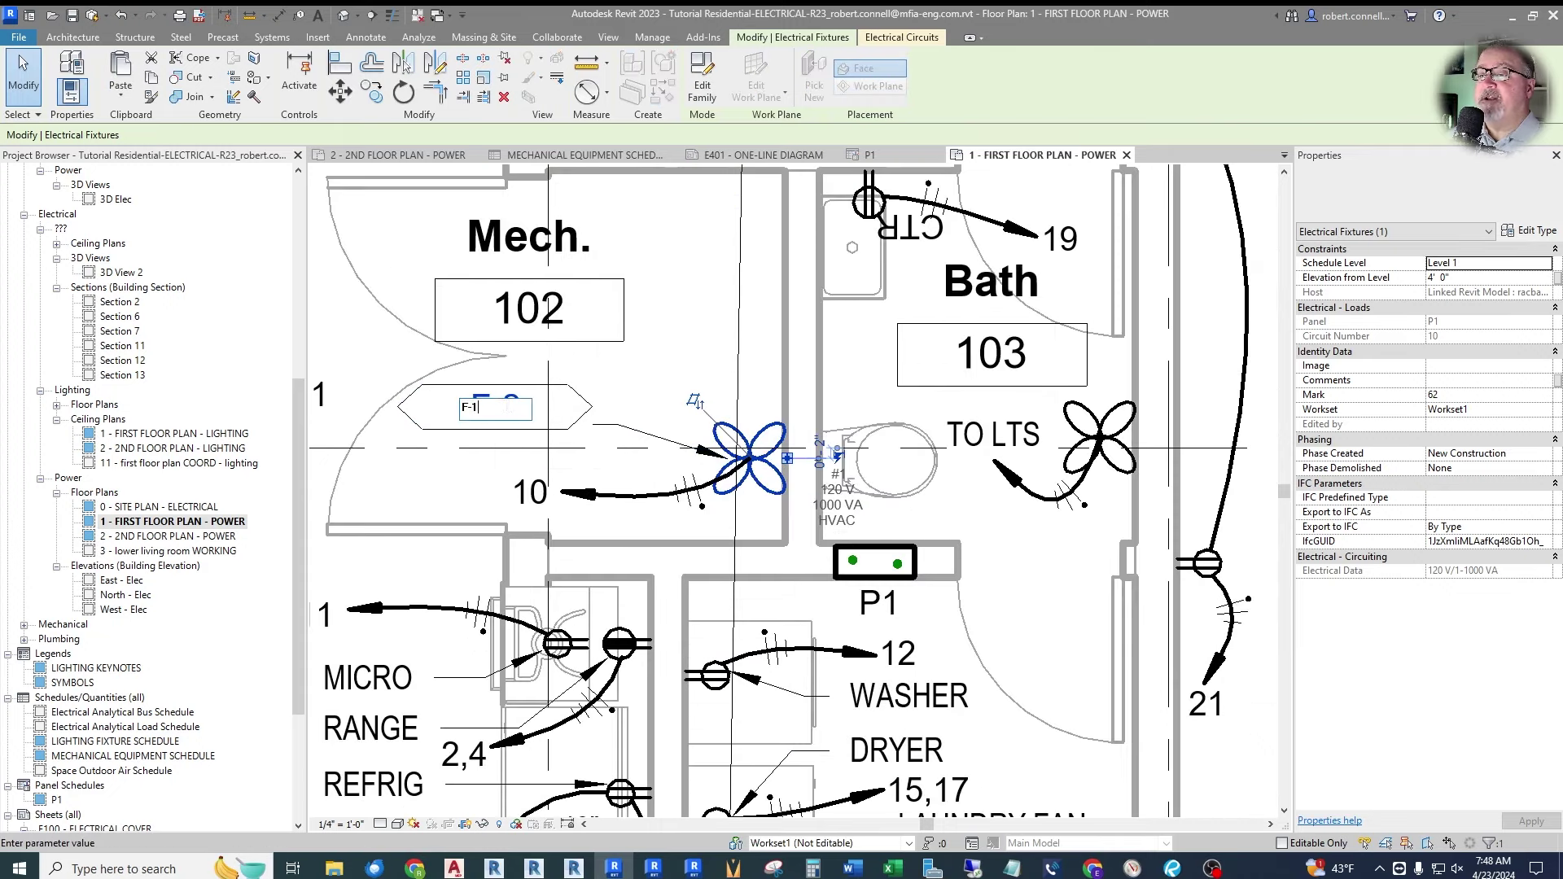
pyautogui.press('Return')
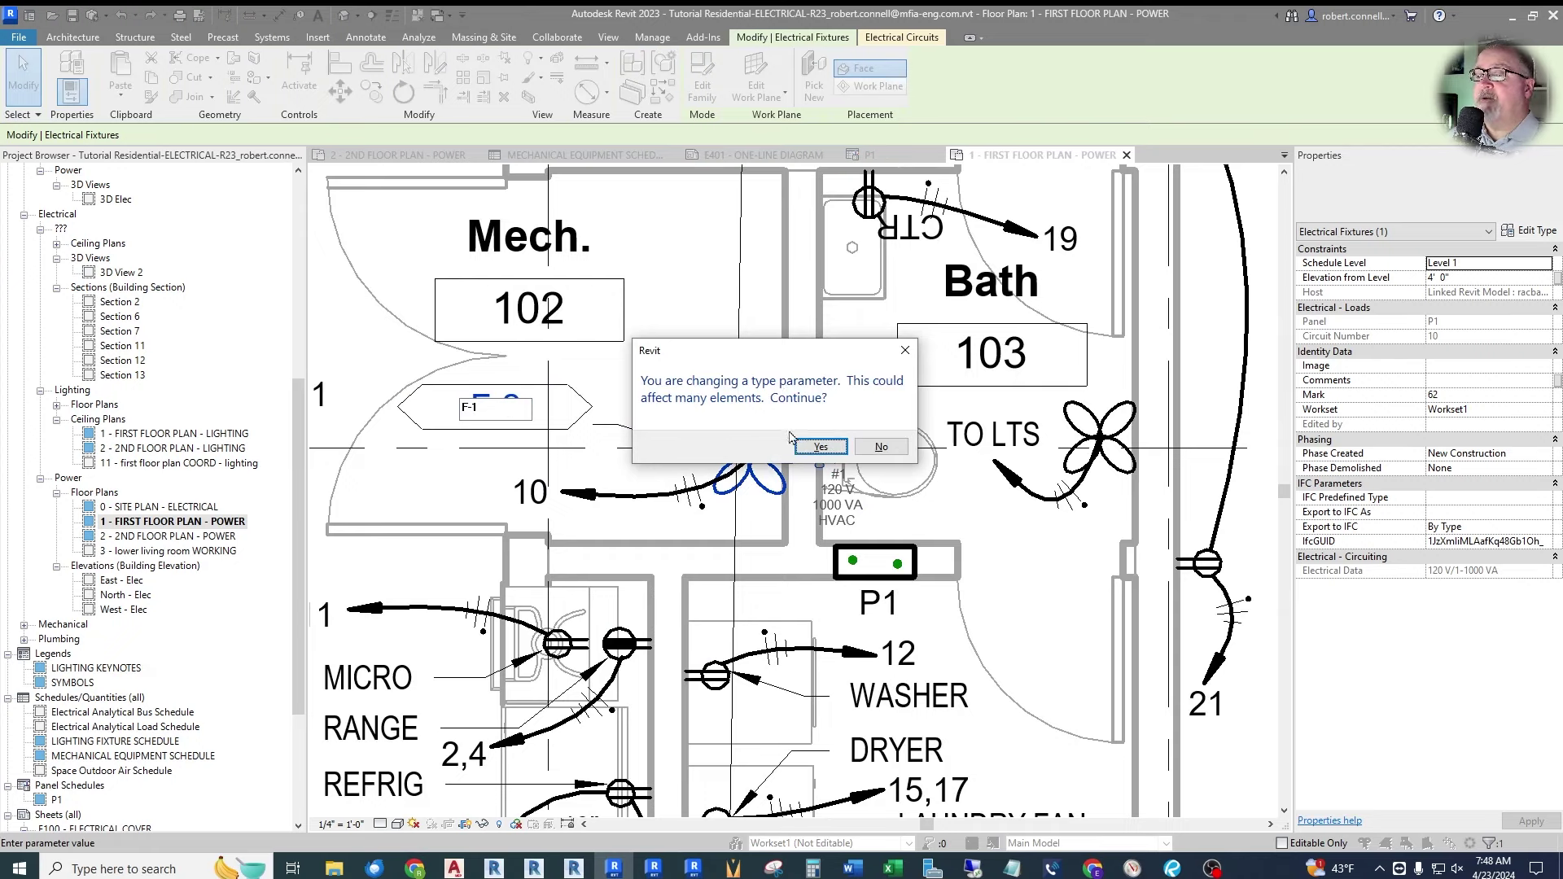
pyautogui.click(818, 447)
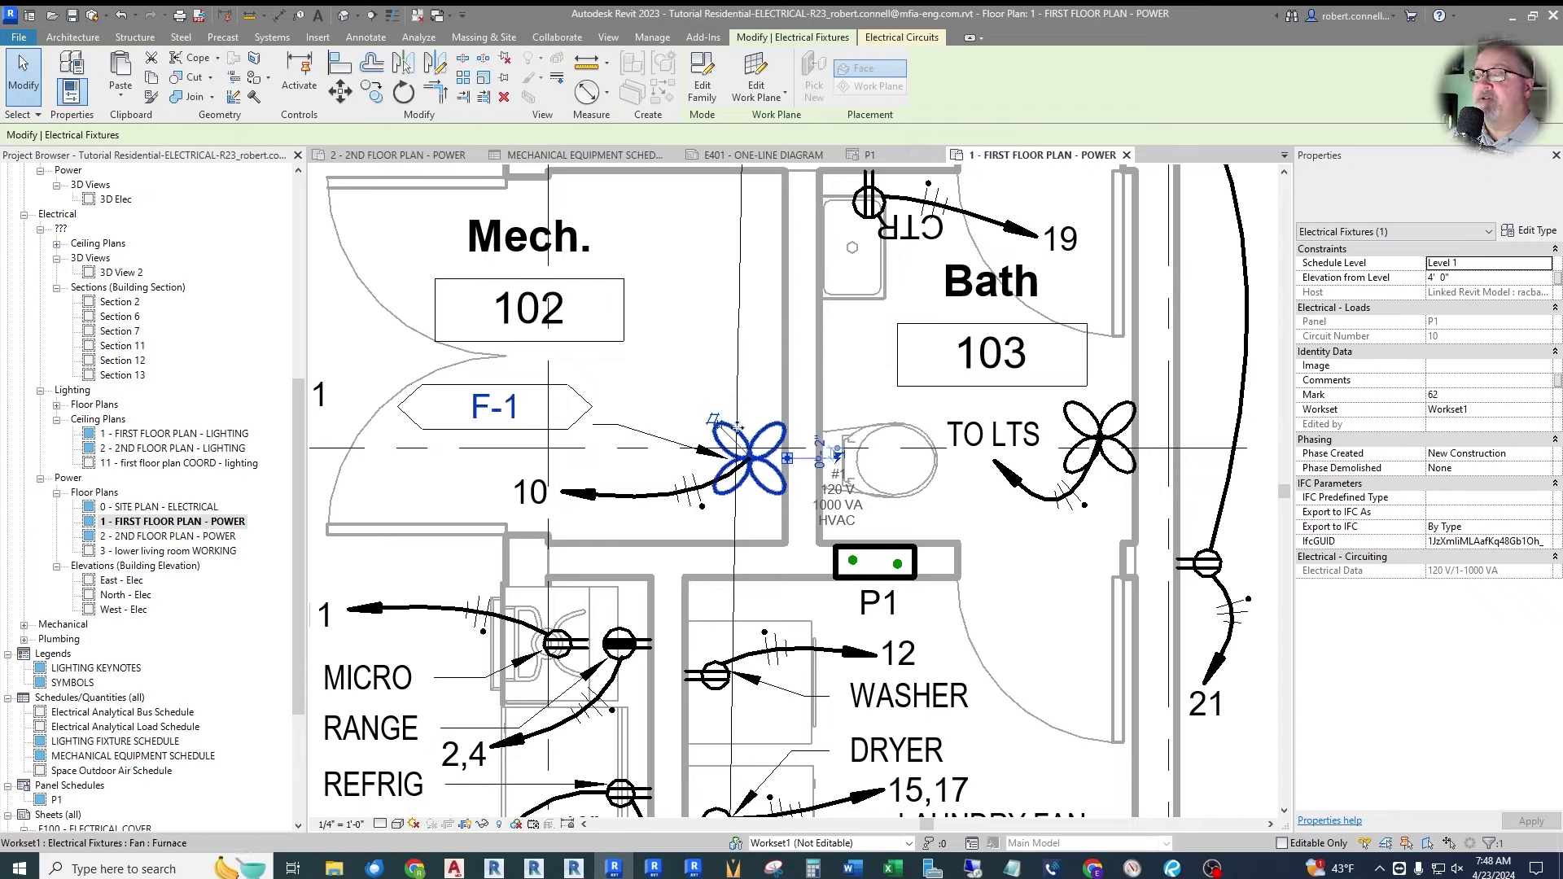
pyautogui.press('Escape')
# Check the Type Mark value in the furnace fan's type properties without changing anything.
pyautogui.click(749, 456)
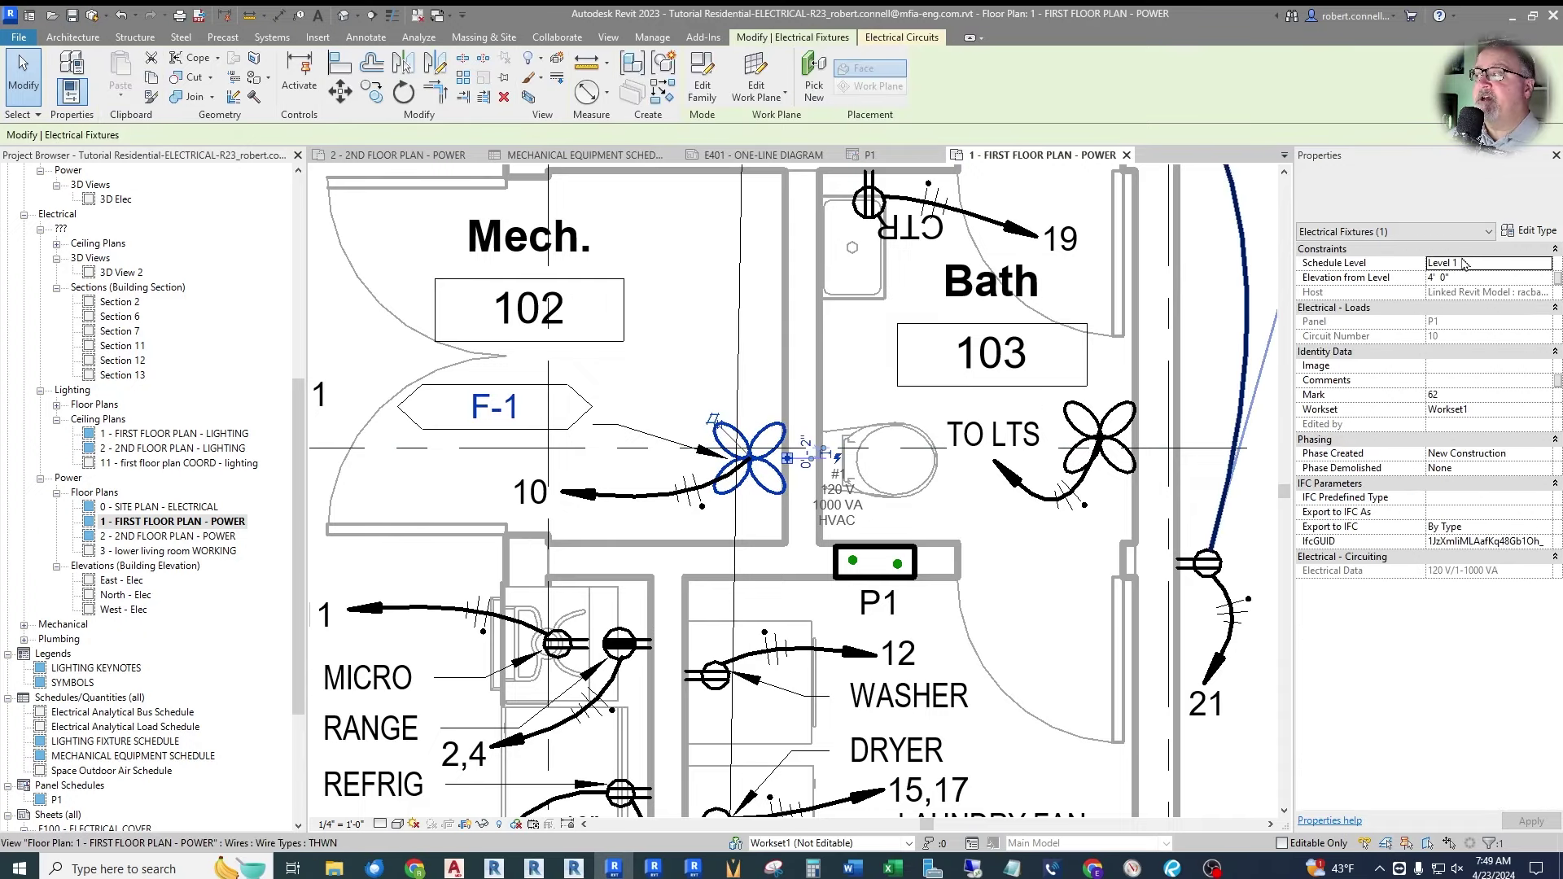
pyautogui.click(1531, 231)
pyautogui.scroll(-5, 700, 447)
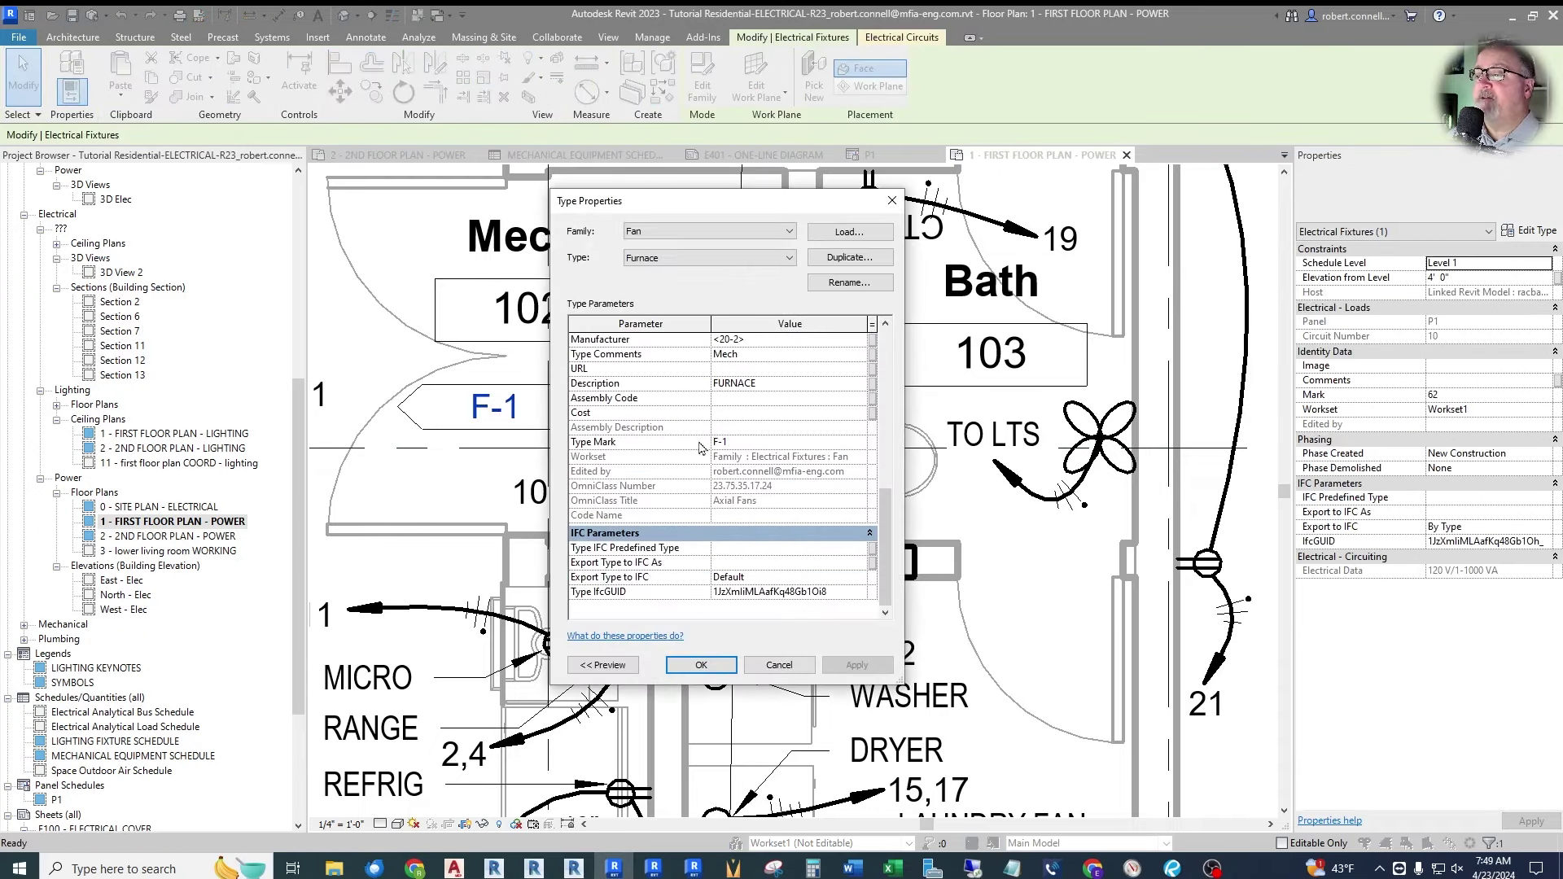
pyautogui.click(779, 665)
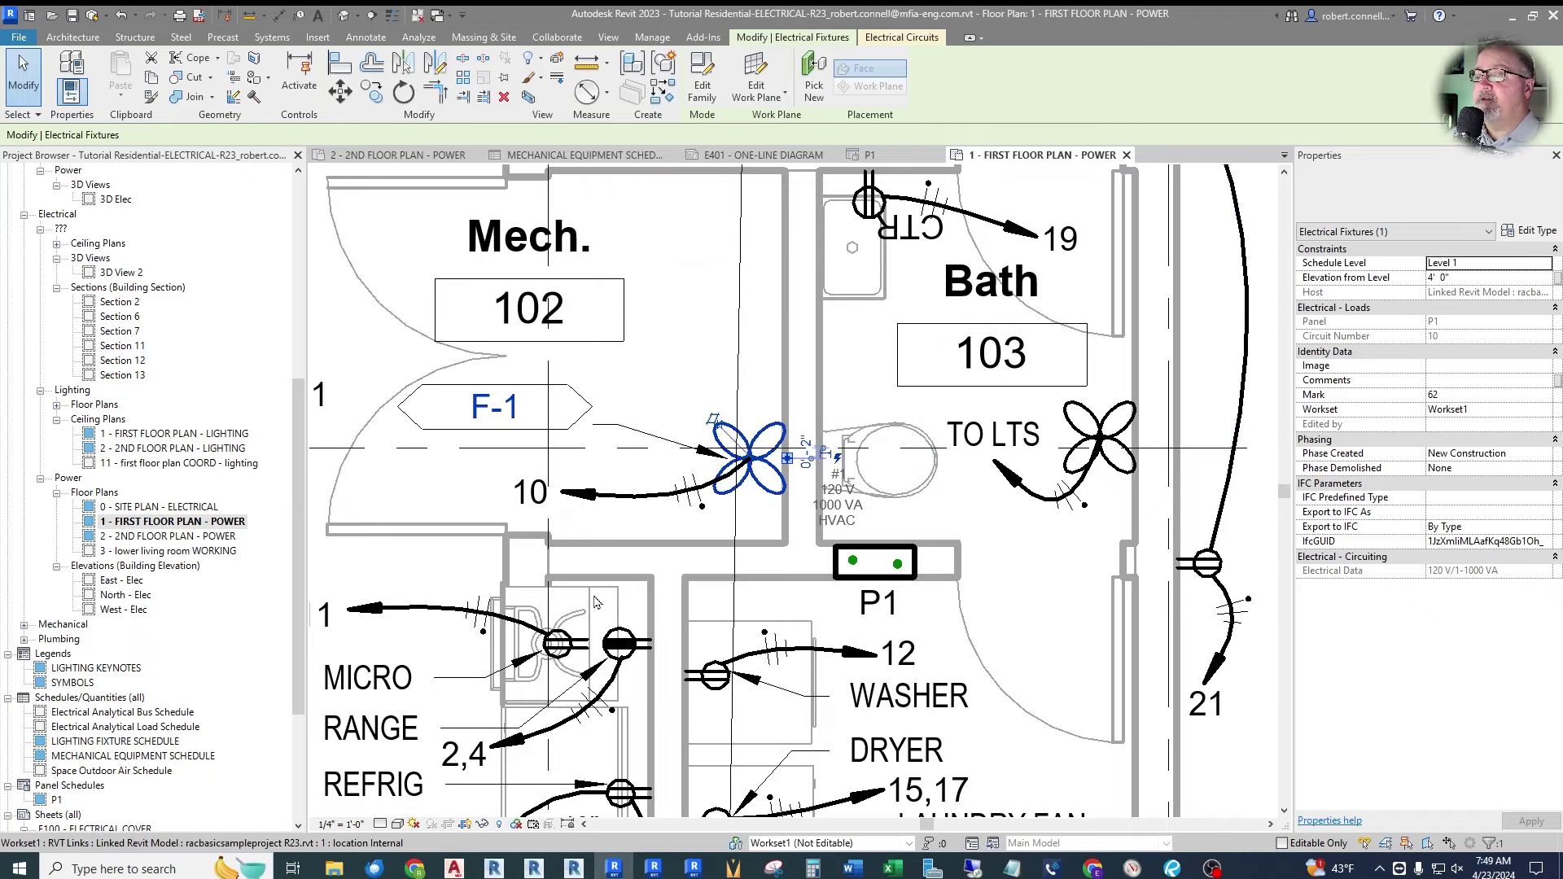
pyautogui.press('Escape')
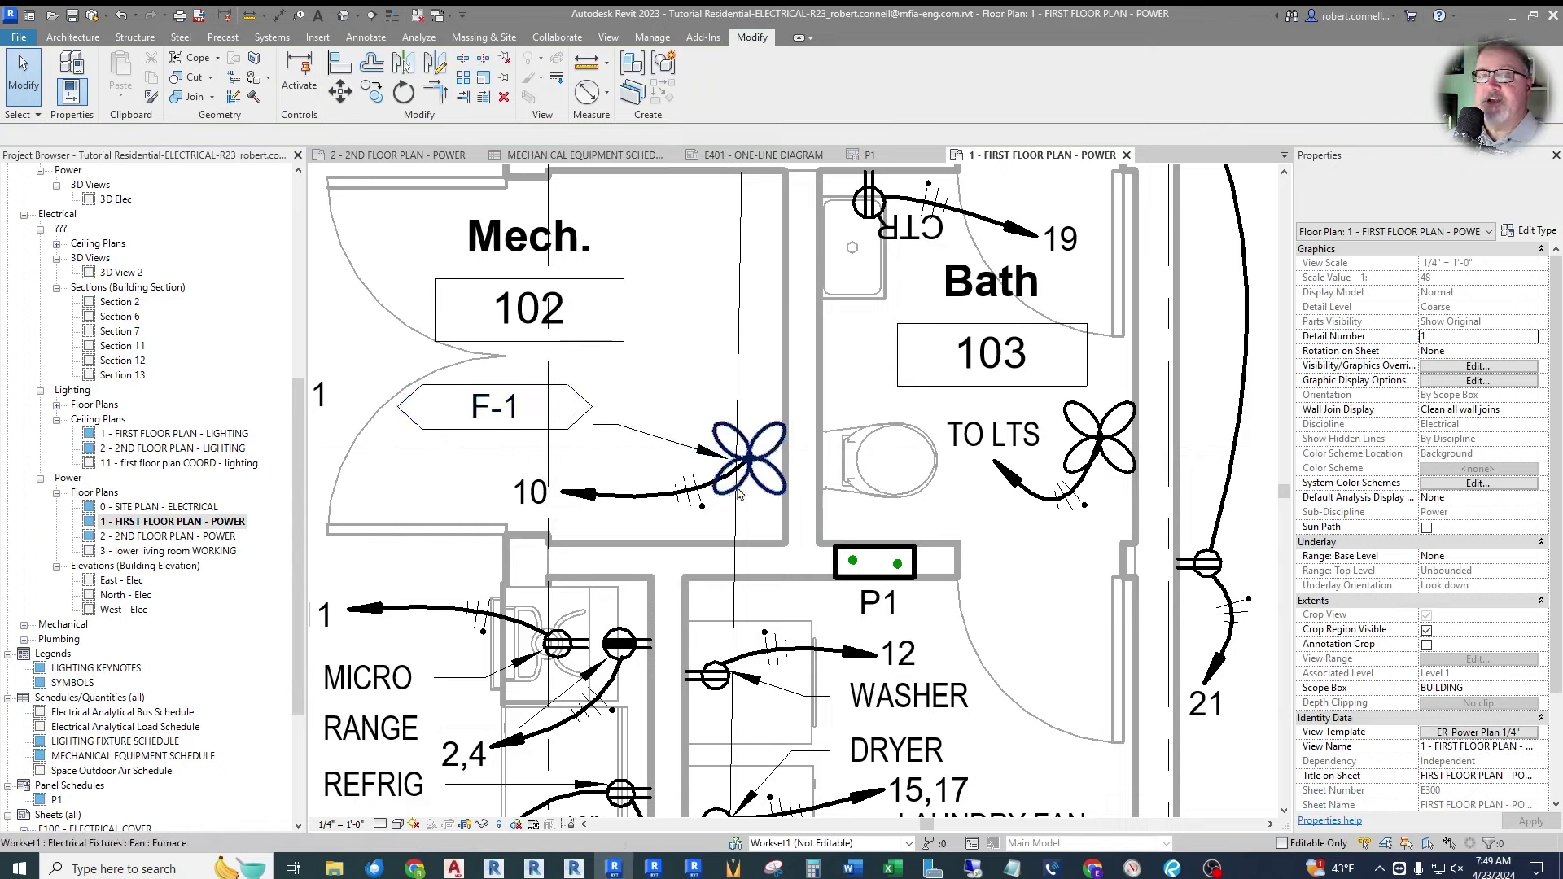
# Tag the Bath 103 exhaust fan with the type mark tag and place it just below the fan, beside panel P1.
pyautogui.scroll(-2, 594, 464)
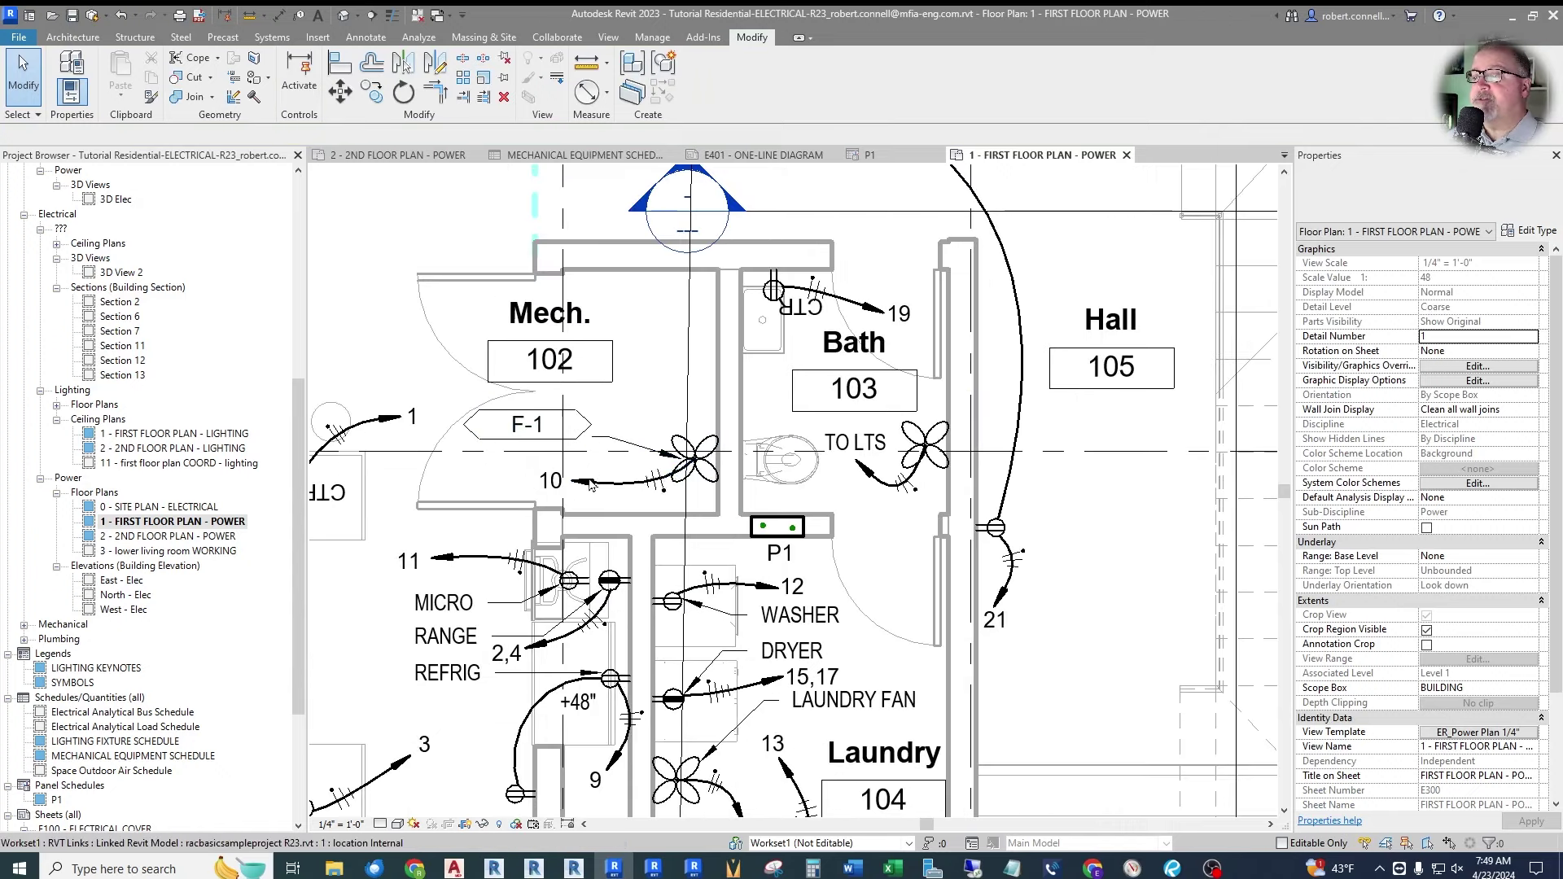
pyautogui.scroll(2, 1180, 479)
pyautogui.press('t')
pyautogui.press('g')
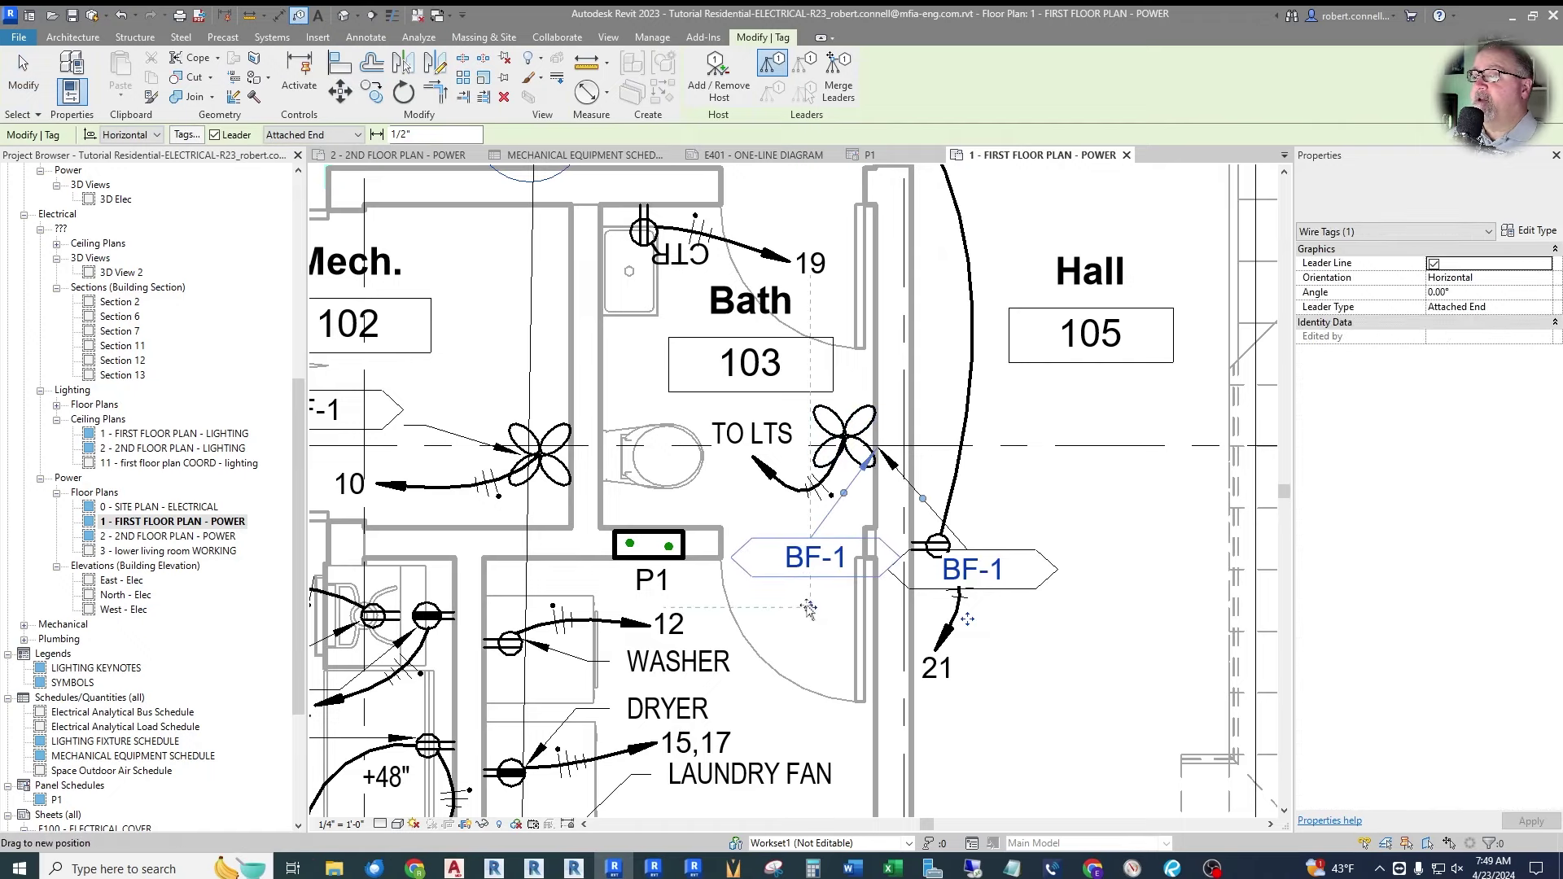
pyautogui.click(865, 578)
pyautogui.press('Escape')
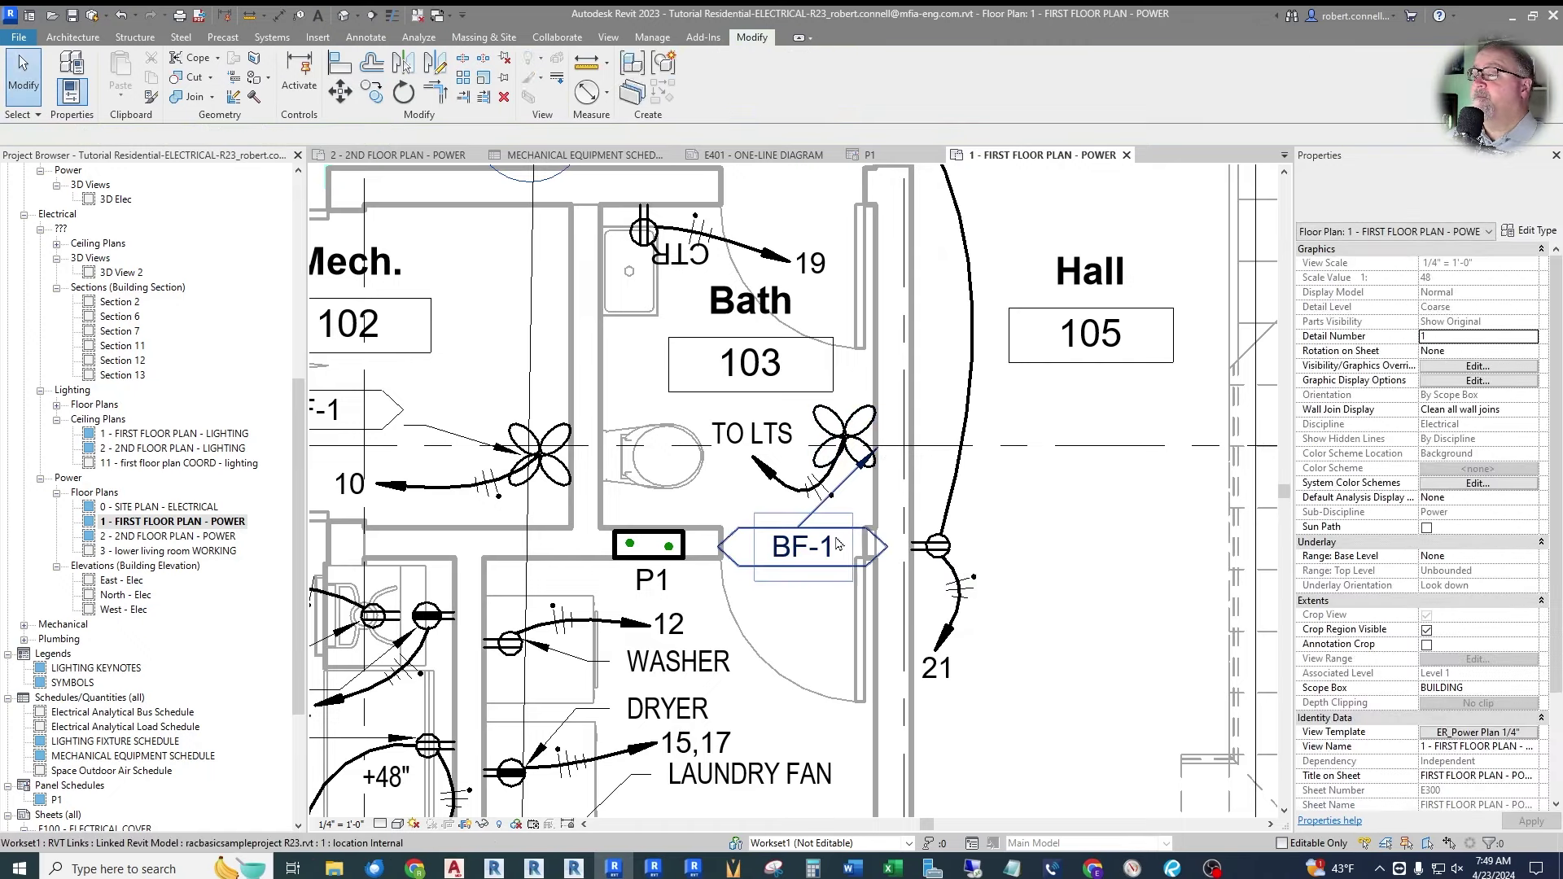
# Set the BF-1 tag's leader type to Free End and move its arrow end onto the bath fan symbol.
pyautogui.click(1549, 312)
pyautogui.click(1454, 335)
pyautogui.moveTo(879, 454); pyautogui.dragTo(834, 490)
pyautogui.press('Escape')
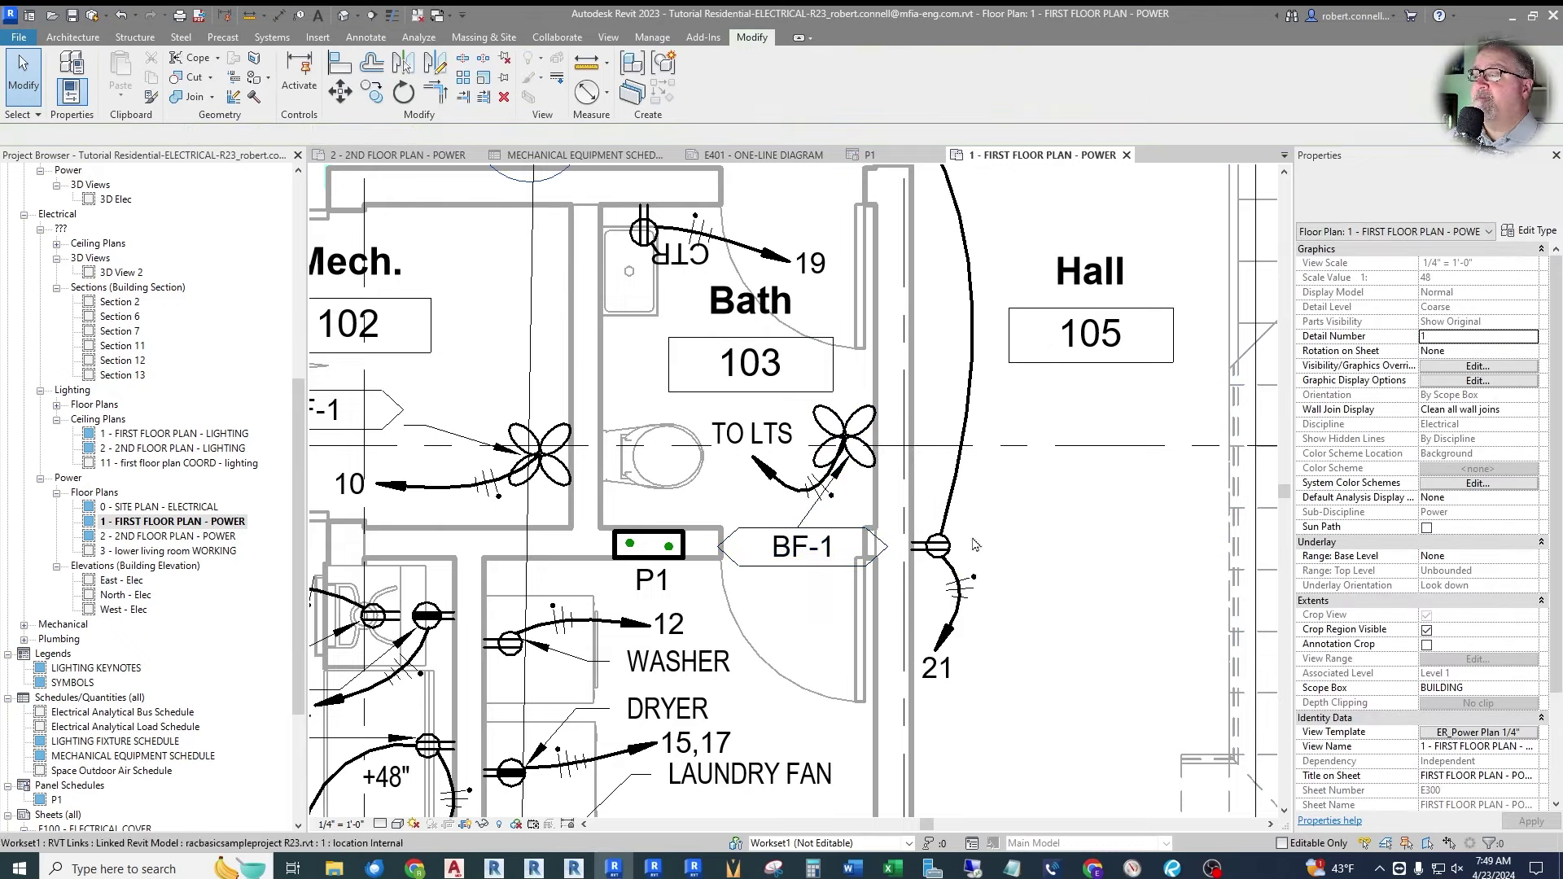
# Move the BF-1 tag down off the wall line into the door swing area below Bath 103.
pyautogui.click(810, 564)
pyautogui.moveTo(776, 634); pyautogui.dragTo(776, 635)
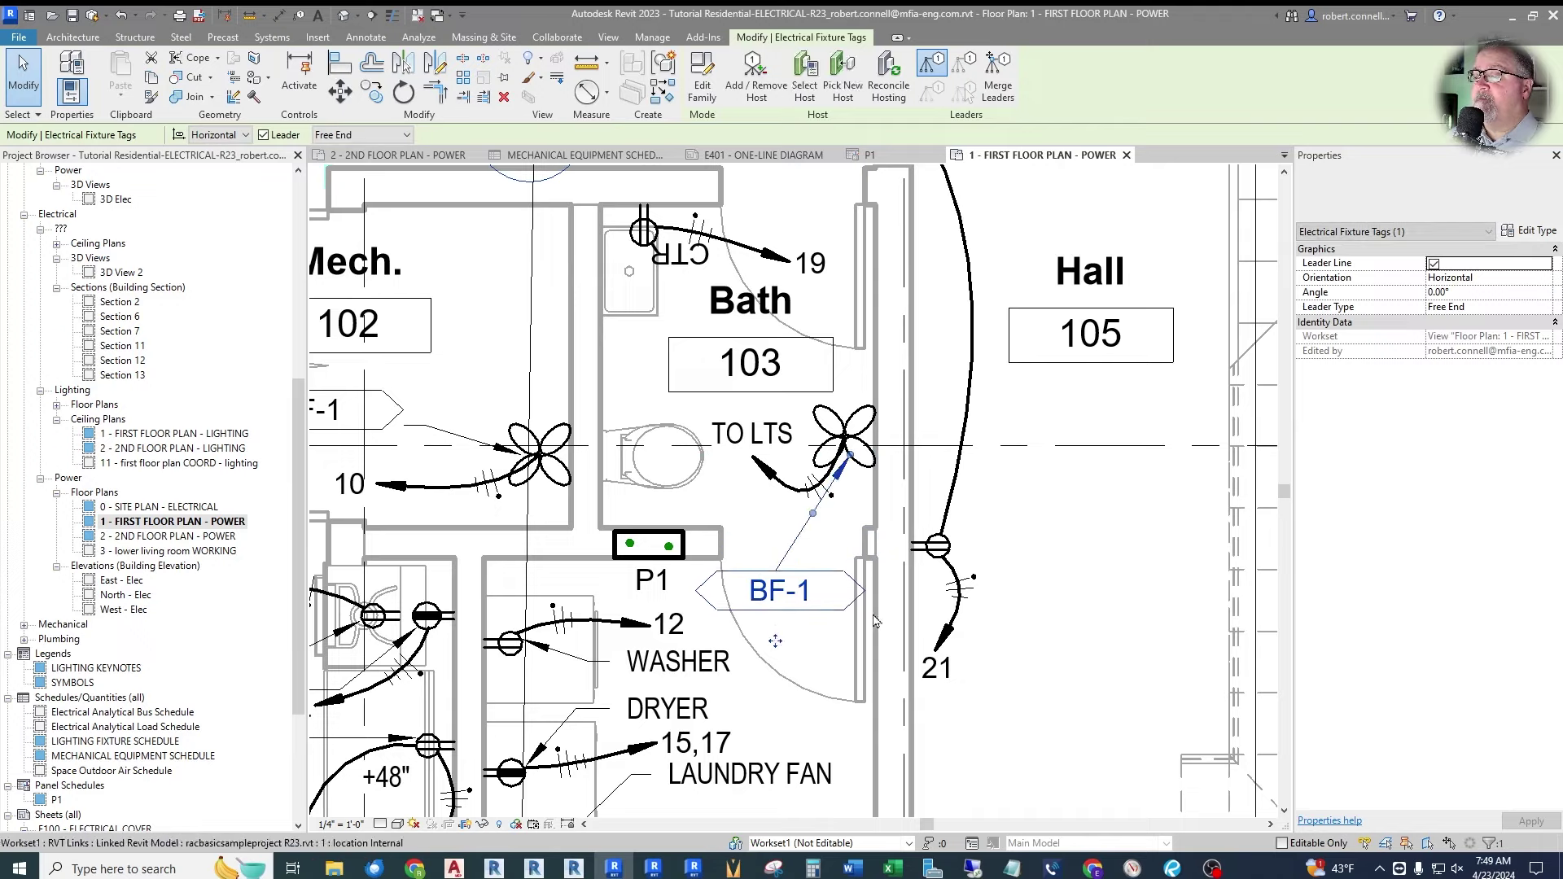
pyautogui.press('Escape')
# Delete the LAUNDRY FAN text note and its leader in Laundry 104.
pyautogui.scroll(-3, 924, 446)
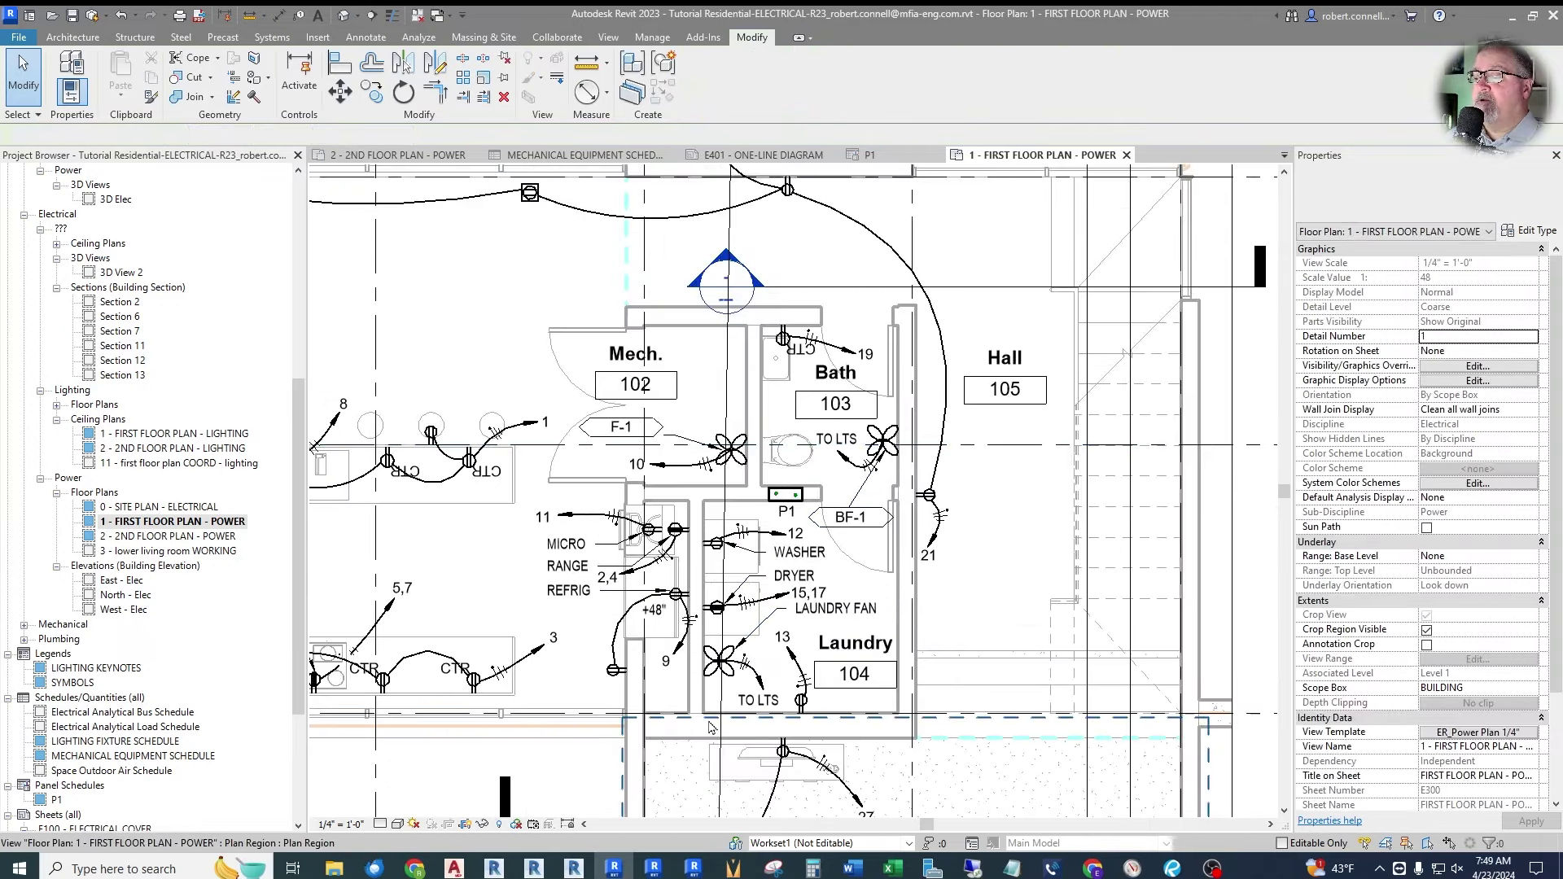
pyautogui.scroll(4, 936, 489)
pyautogui.scroll(-1, 1009, 415)
pyautogui.click(1016, 411)
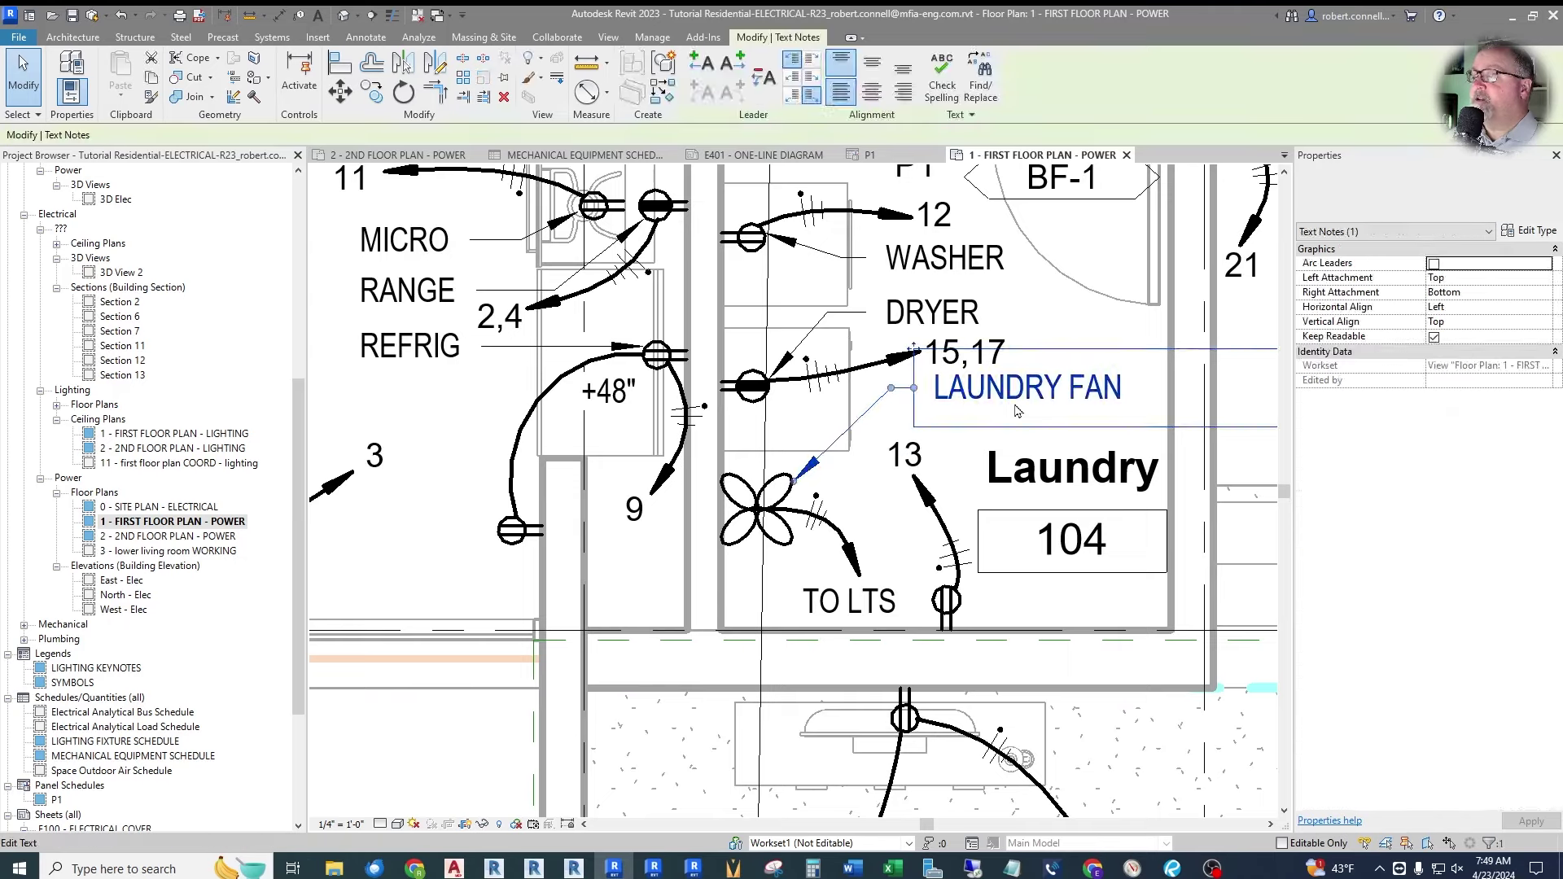
pyautogui.press('Delete')
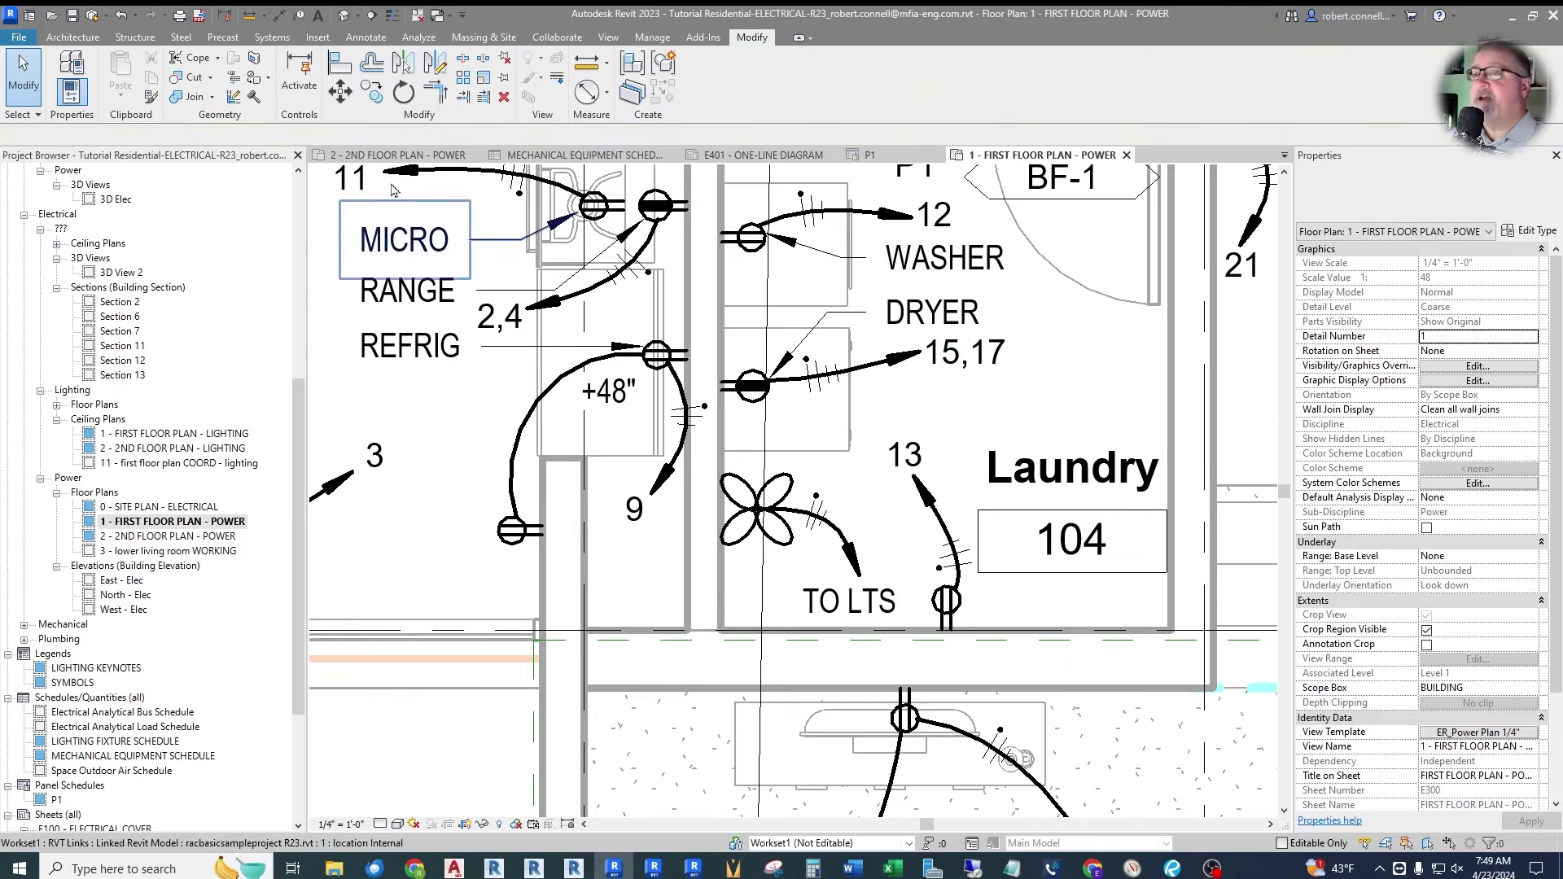
# Tag the Laundry 104 fan by category with its type mark and place the tag just above the Laundry room name.
pyautogui.click(300, 17)
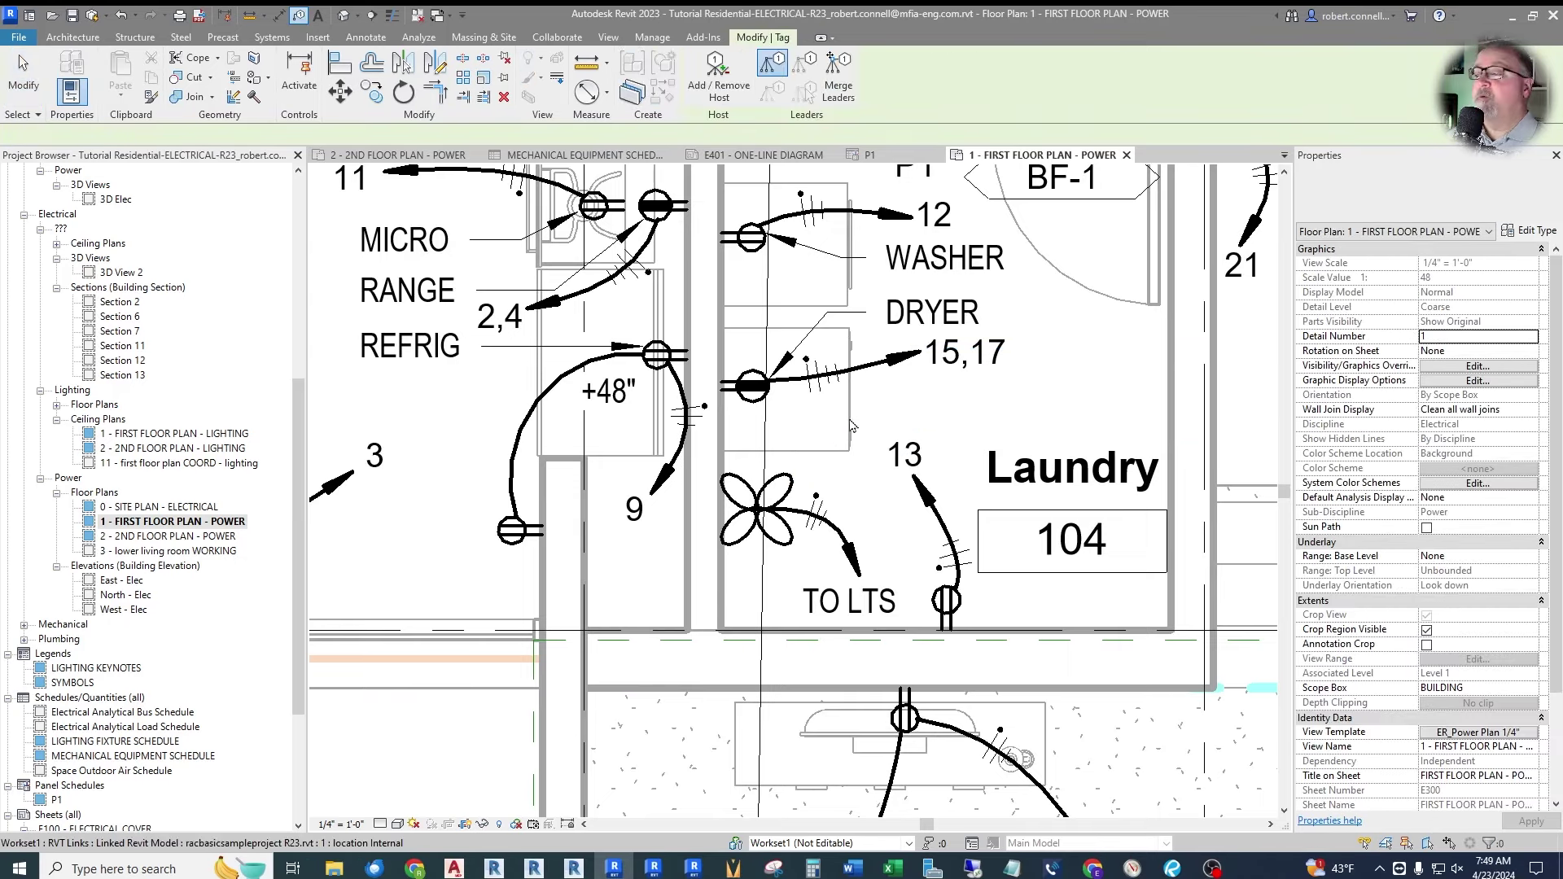
pyautogui.click(790, 481)
pyautogui.moveTo(823, 303); pyautogui.dragTo(1001, 466)
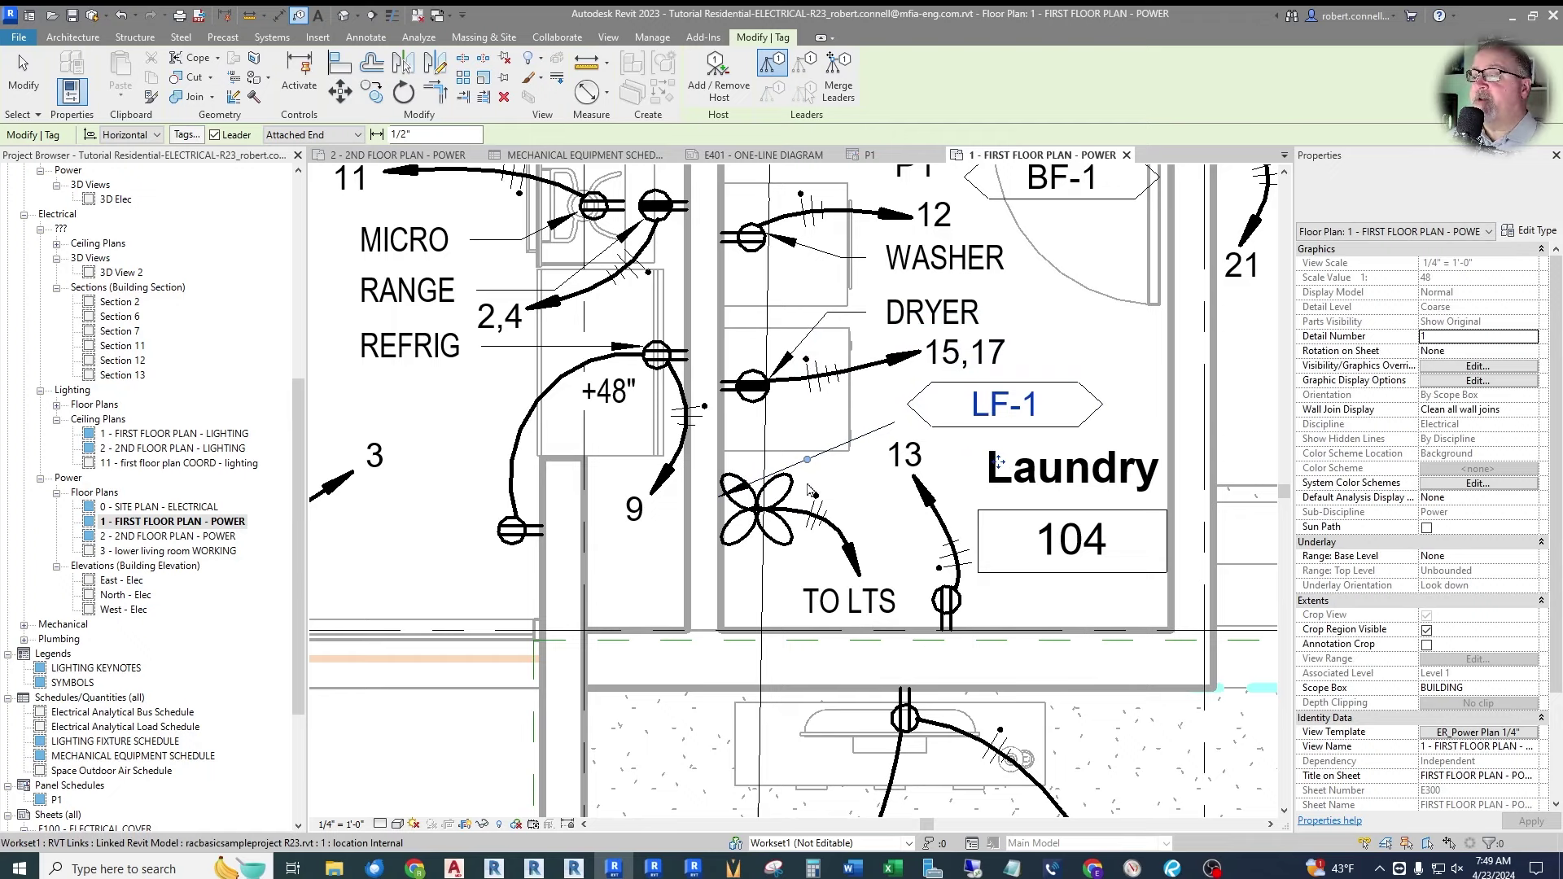
pyautogui.press('Escape')
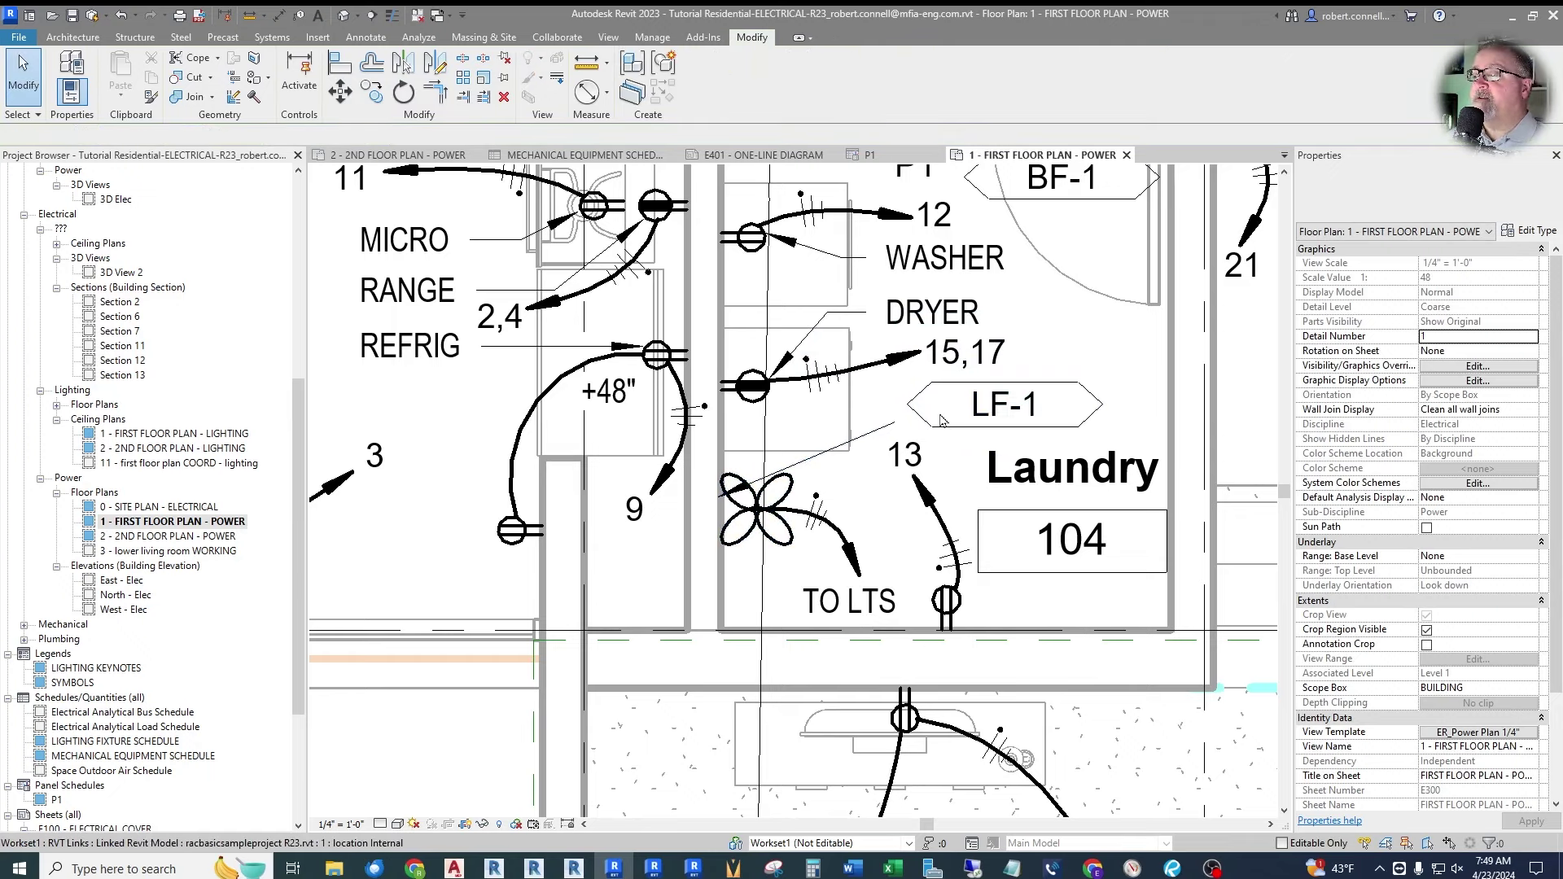